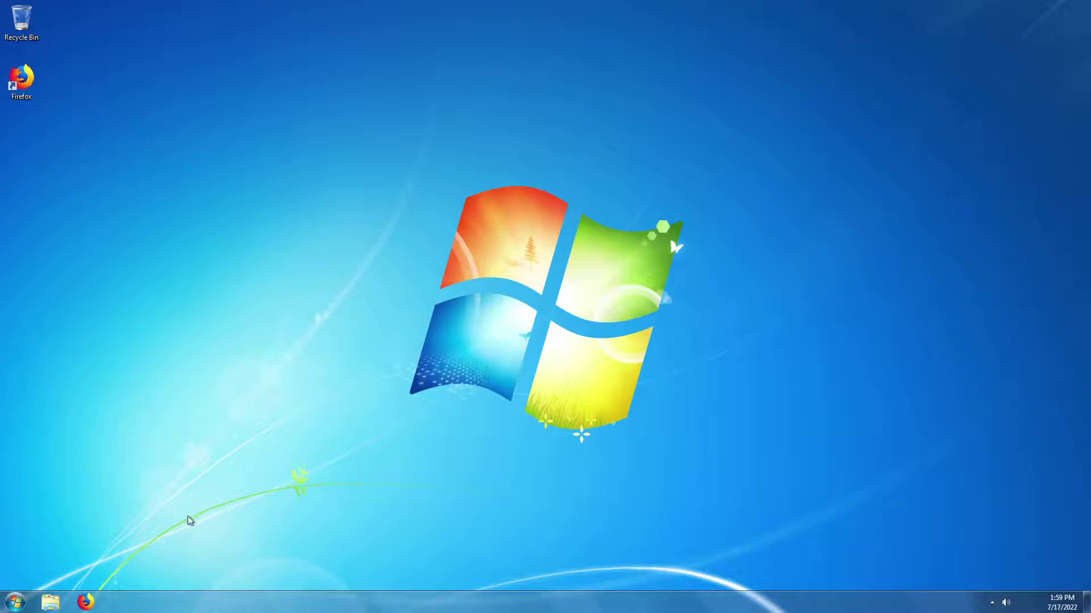
Step: Launch Firefox, dismiss the update notice, and scroll through the General options
click(95, 598)
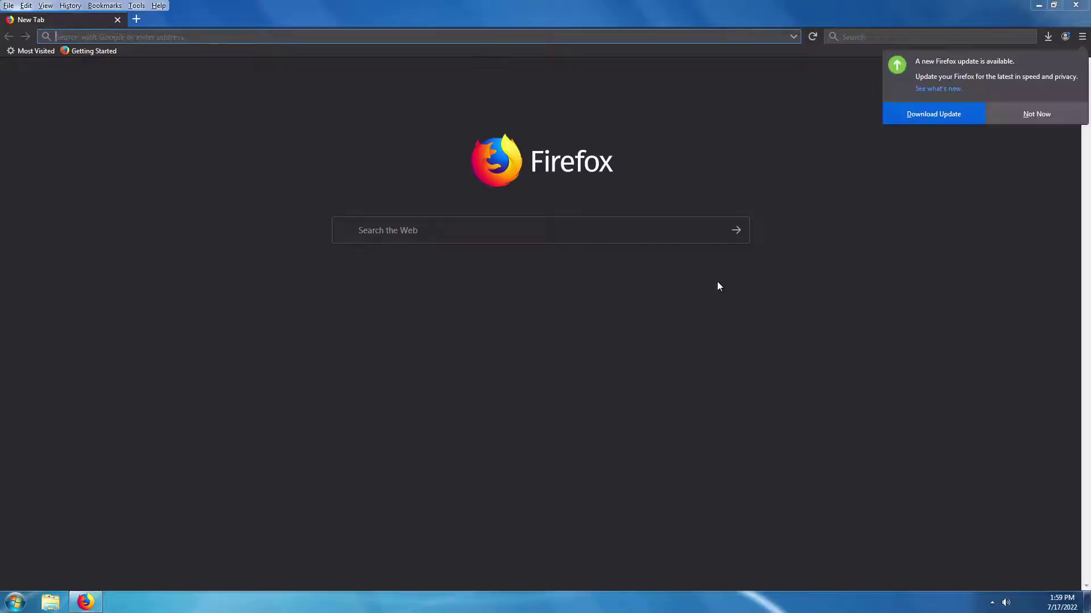
click(1035, 115)
click(1082, 36)
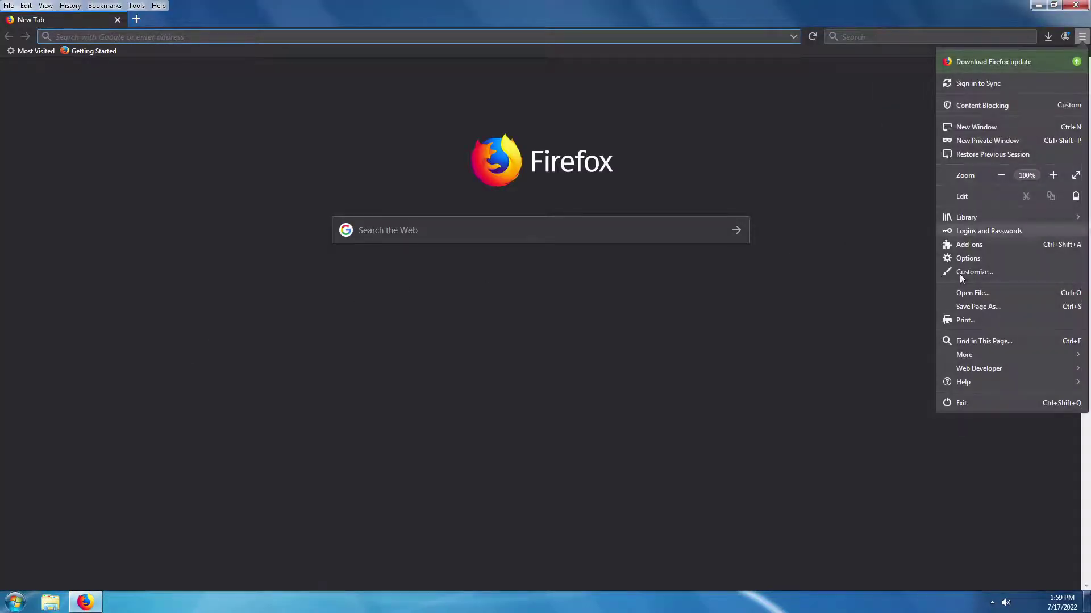
click(978, 257)
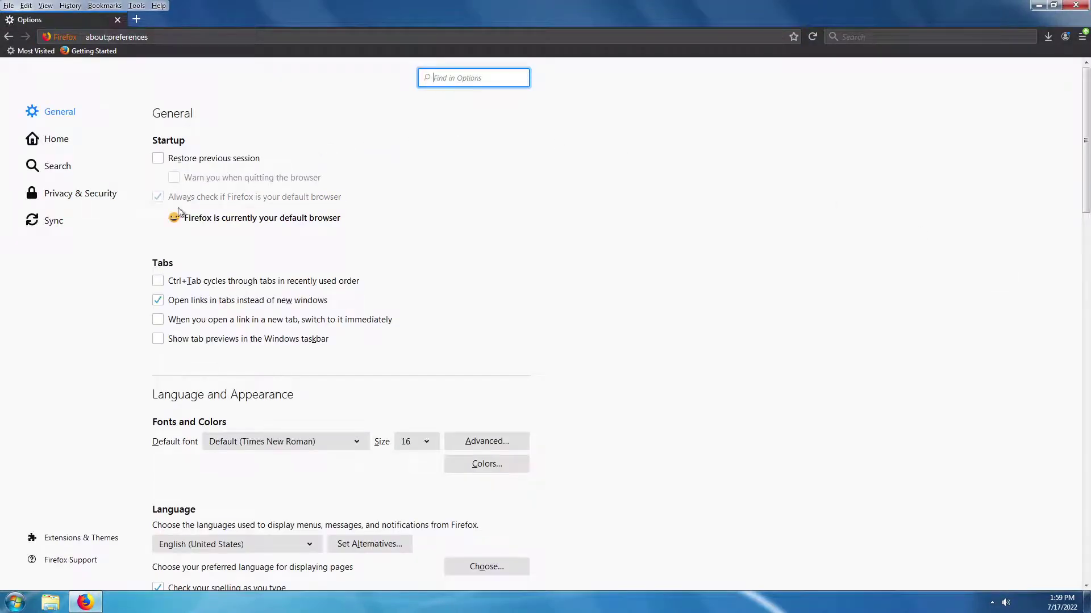
scroll(221, 250, down, 2)
scroll(281, 177, down, 2)
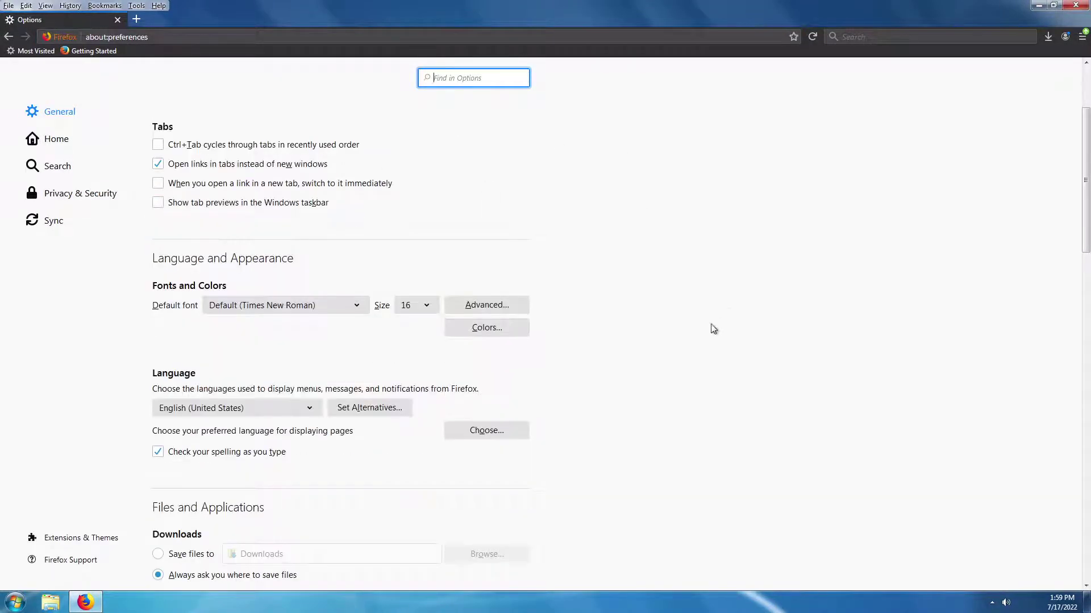
scroll(714, 329, down, 6)
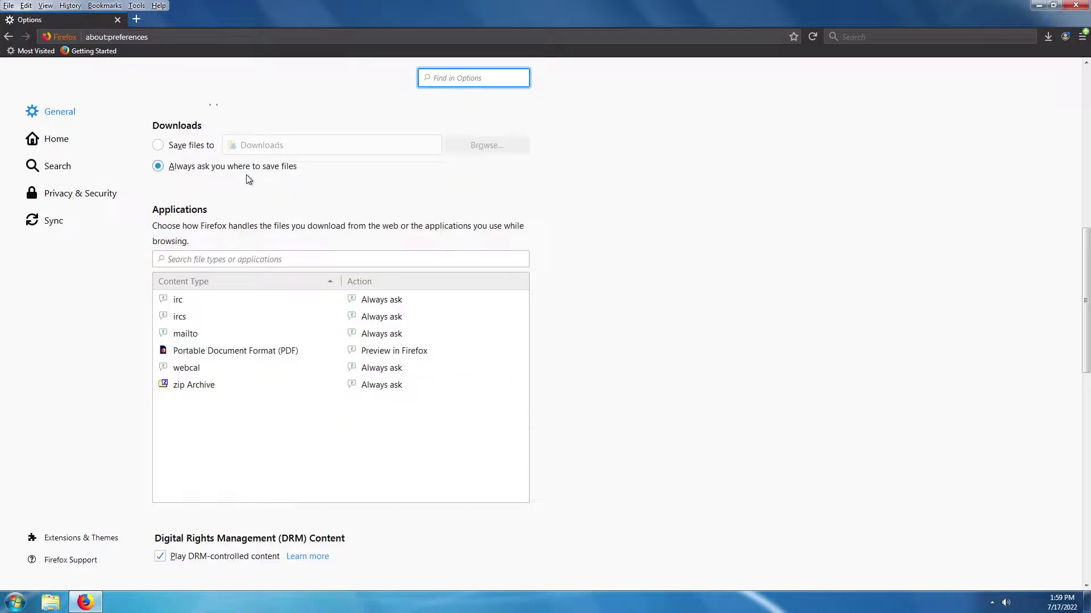
scroll(677, 191, down, 5)
scroll(658, 190, down, 2)
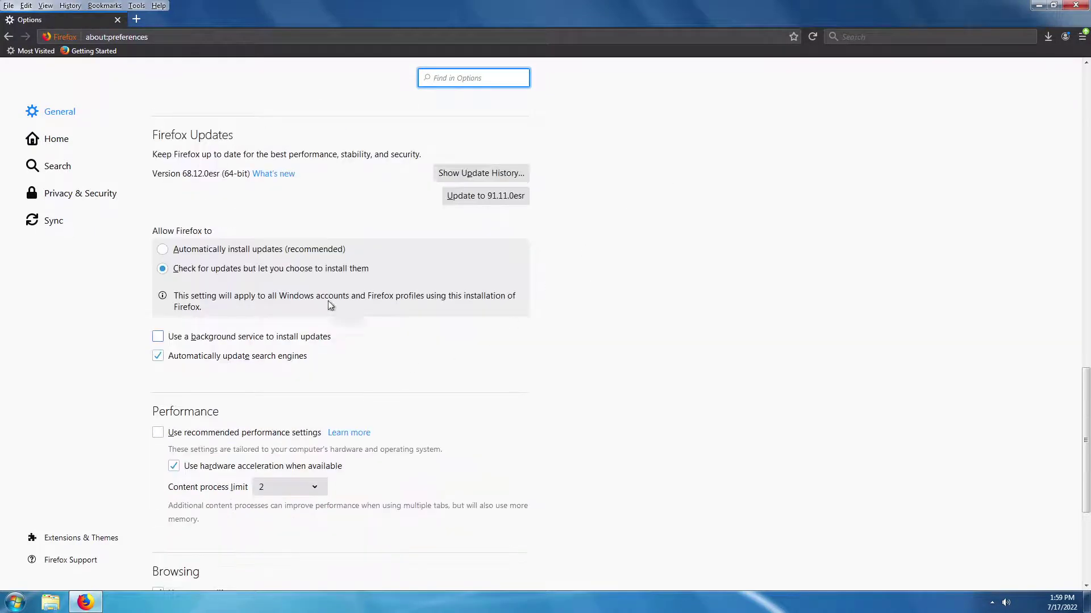
scroll(330, 306, down, 3)
scroll(207, 247, down, 1)
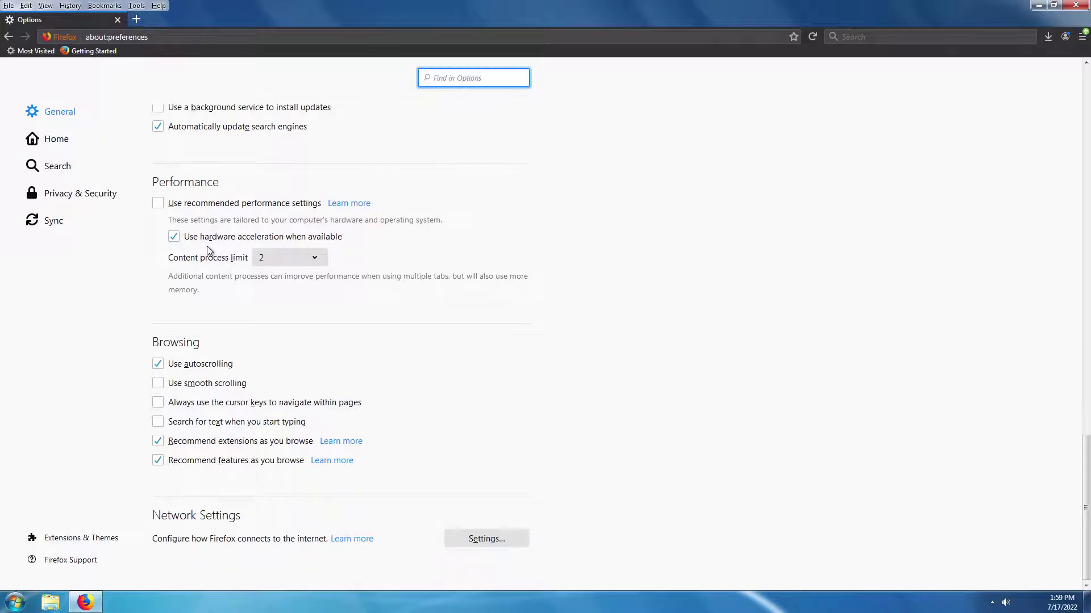
Step: Review the Privacy & Security options, then close the Options tab
click(65, 194)
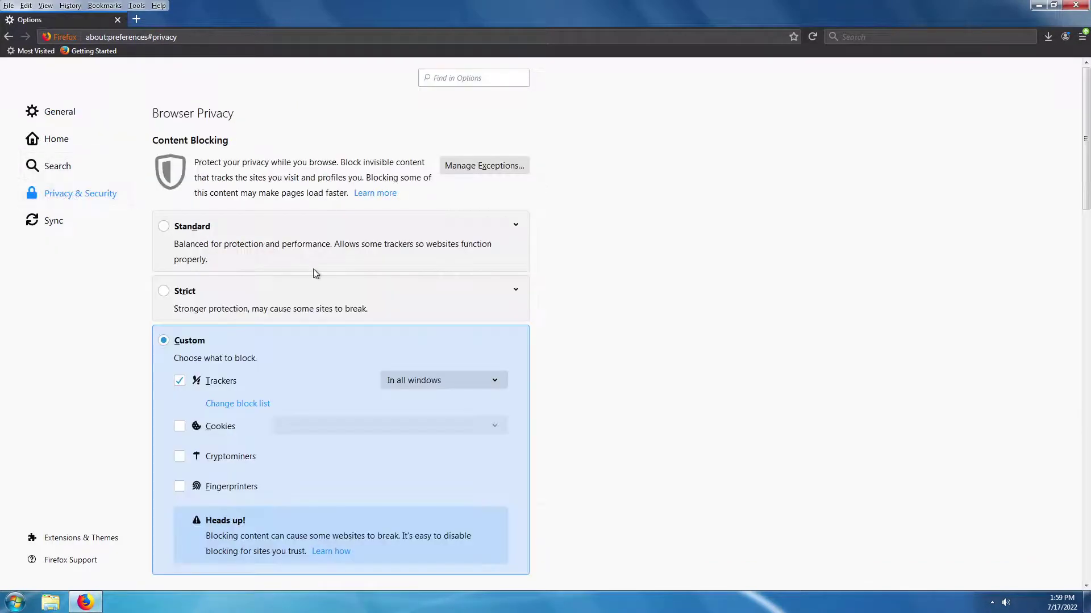
scroll(313, 271, down, 2)
scroll(315, 275, down, 3)
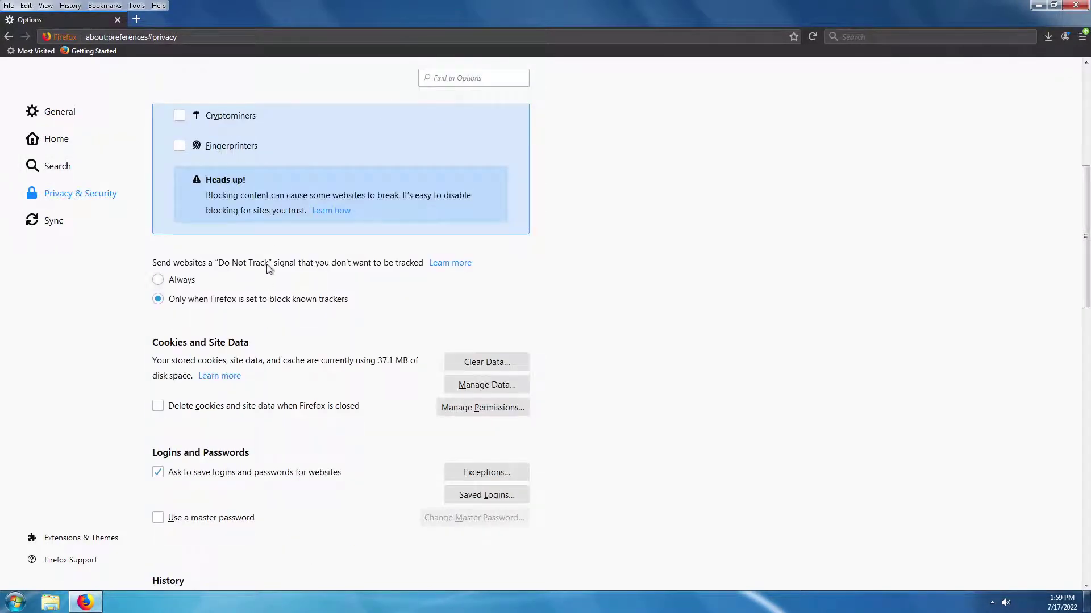
scroll(275, 198, down, 2)
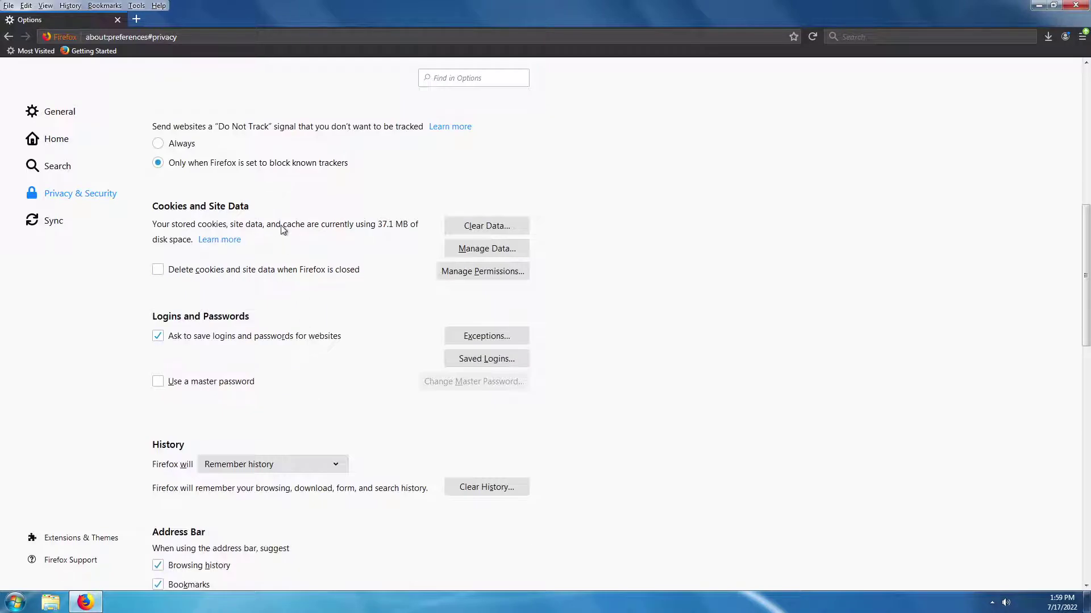
scroll(283, 229, down, 3)
key(ctrl+w)
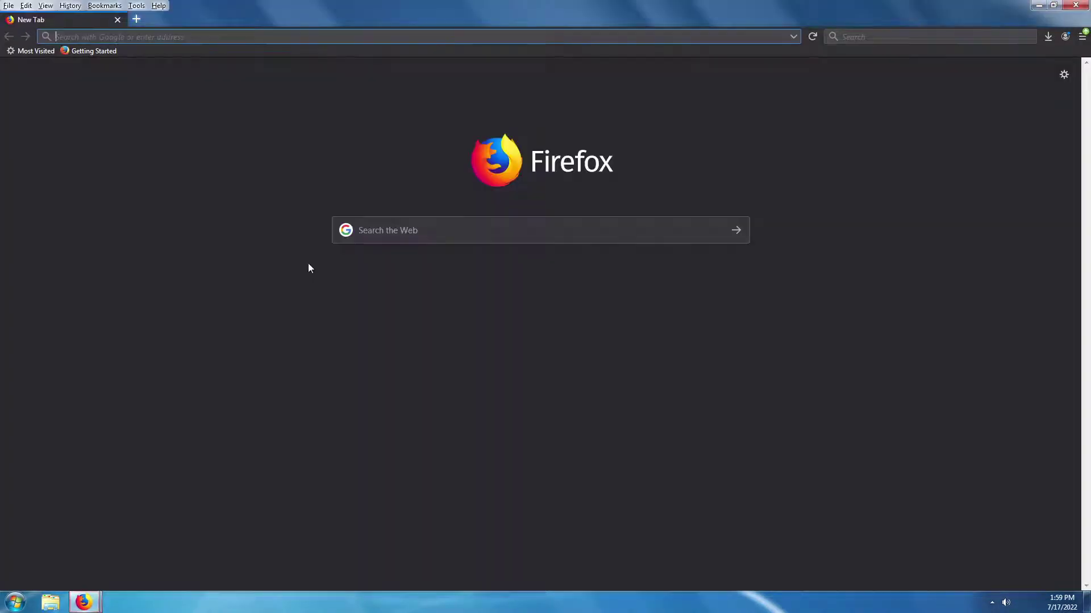
Step: Close Firefox, relaunch it from the taskbar, and dismiss the update notice
click(1075, 6)
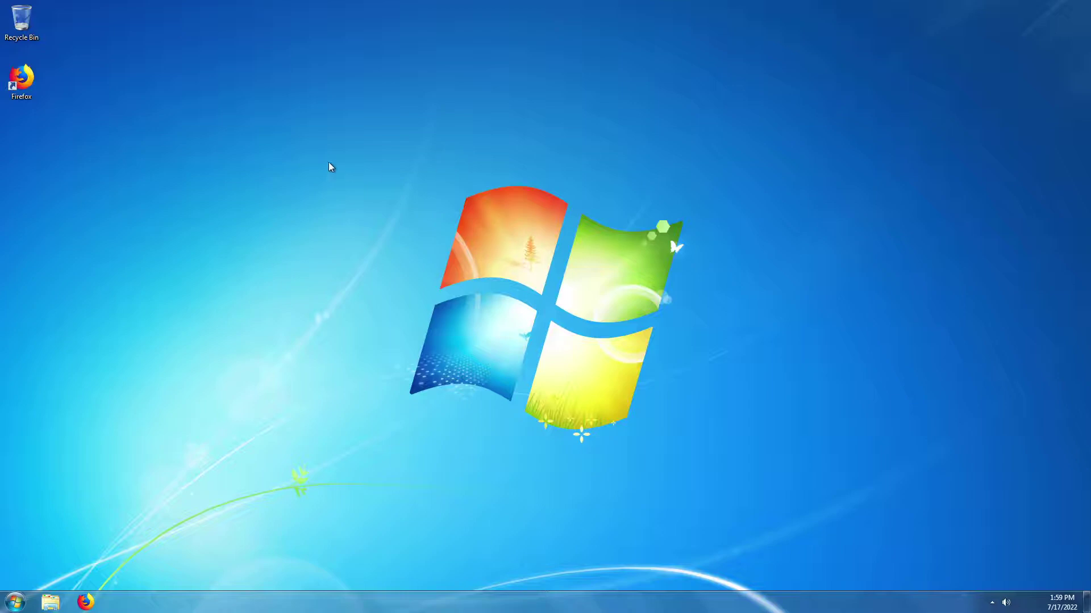
click(84, 600)
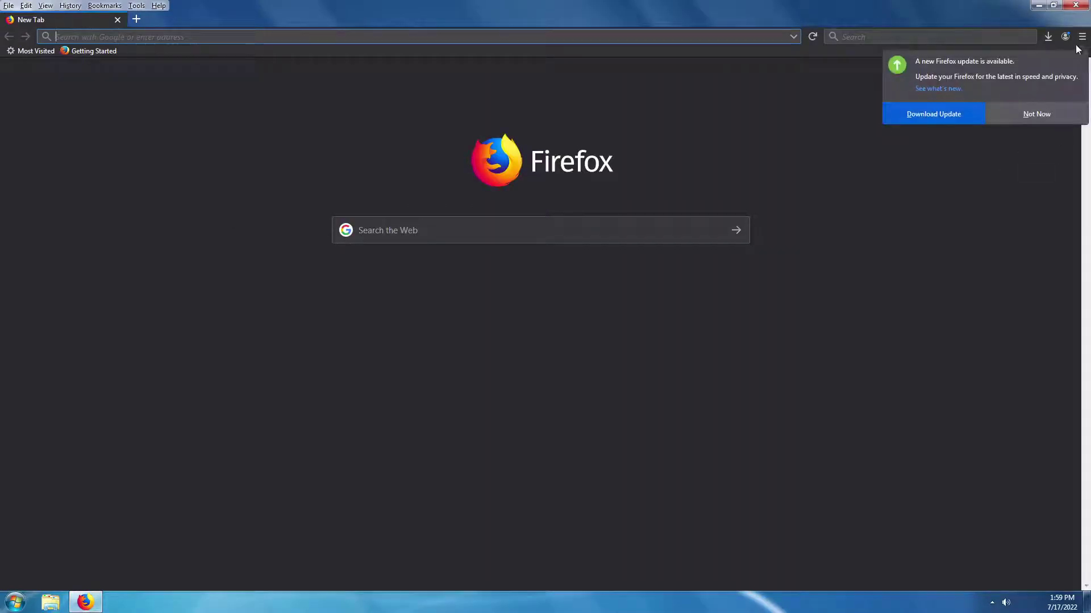
click(1063, 114)
Step: In Privacy & Security, uncheck pop-up blocking, add-on install warnings and deceptive content protection
click(1082, 37)
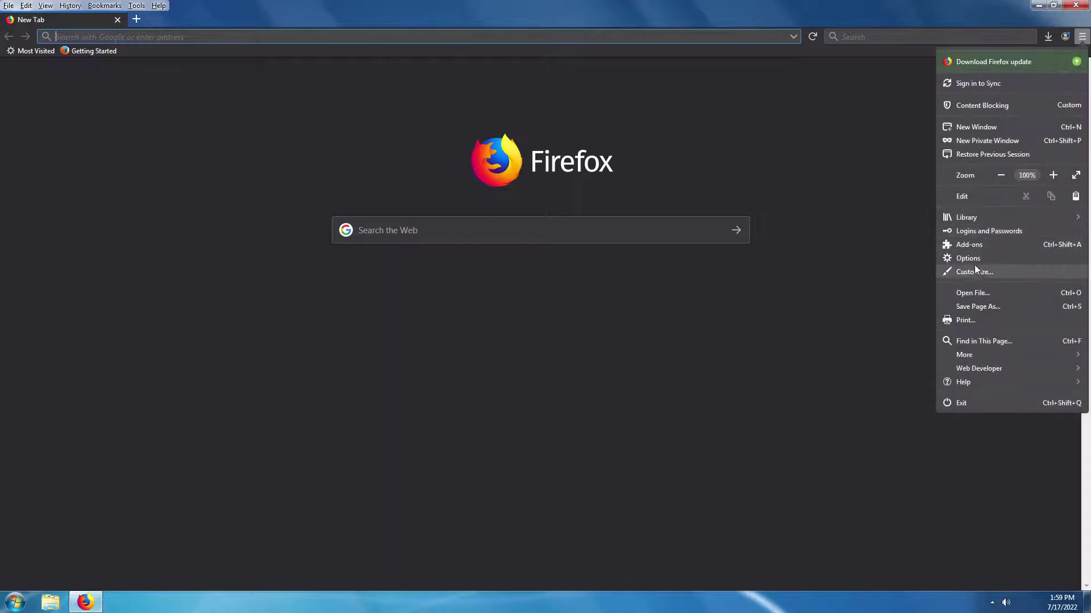
click(971, 258)
click(23, 194)
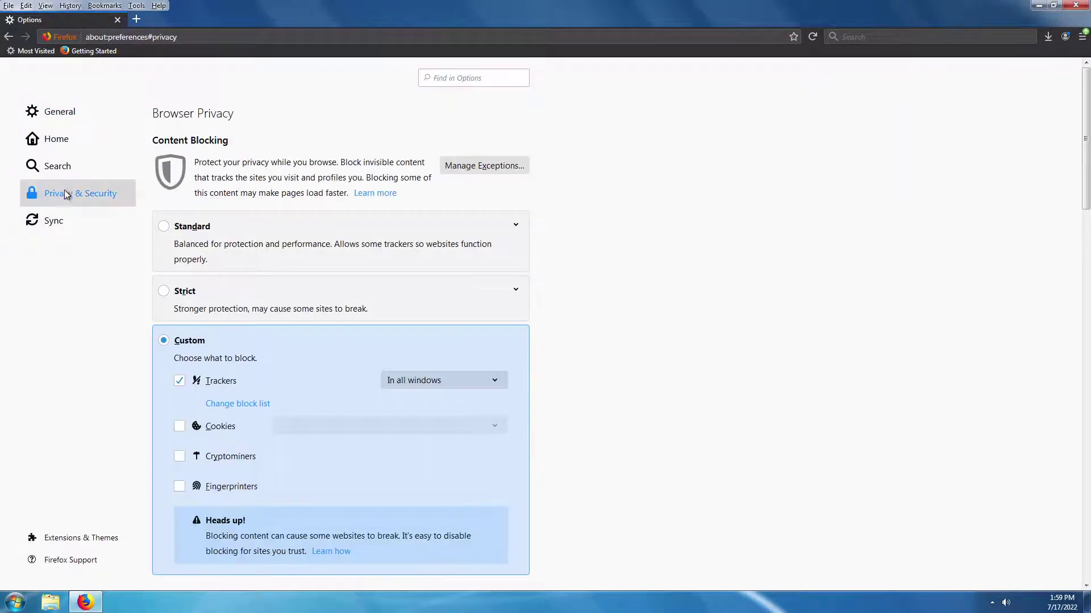
scroll(210, 243, down, 20)
scroll(210, 243, down, 2)
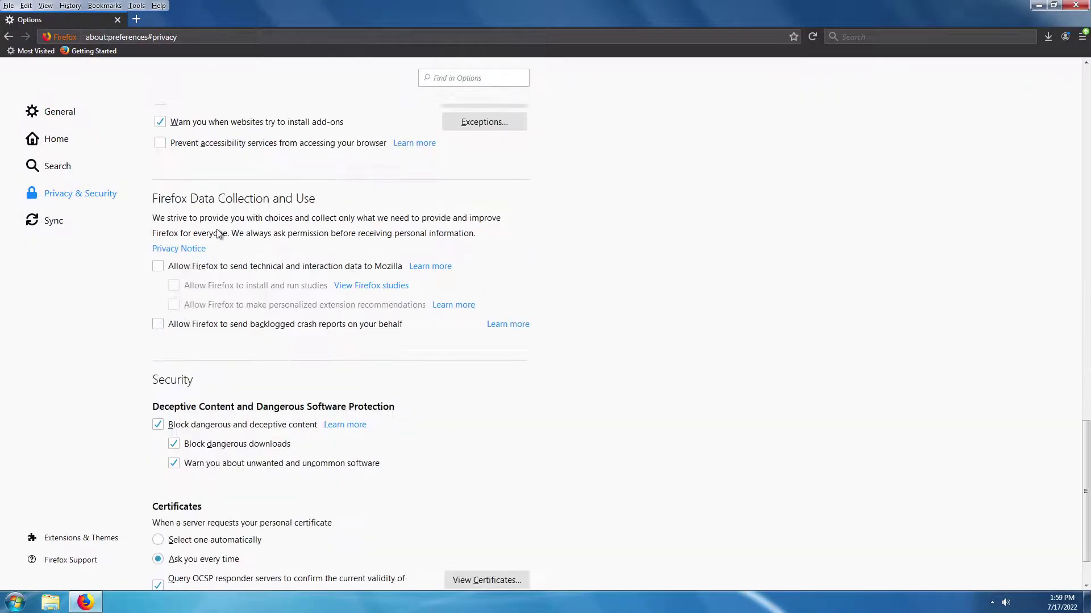
scroll(216, 230, up, 1)
click(213, 169)
scroll(226, 204, up, 1)
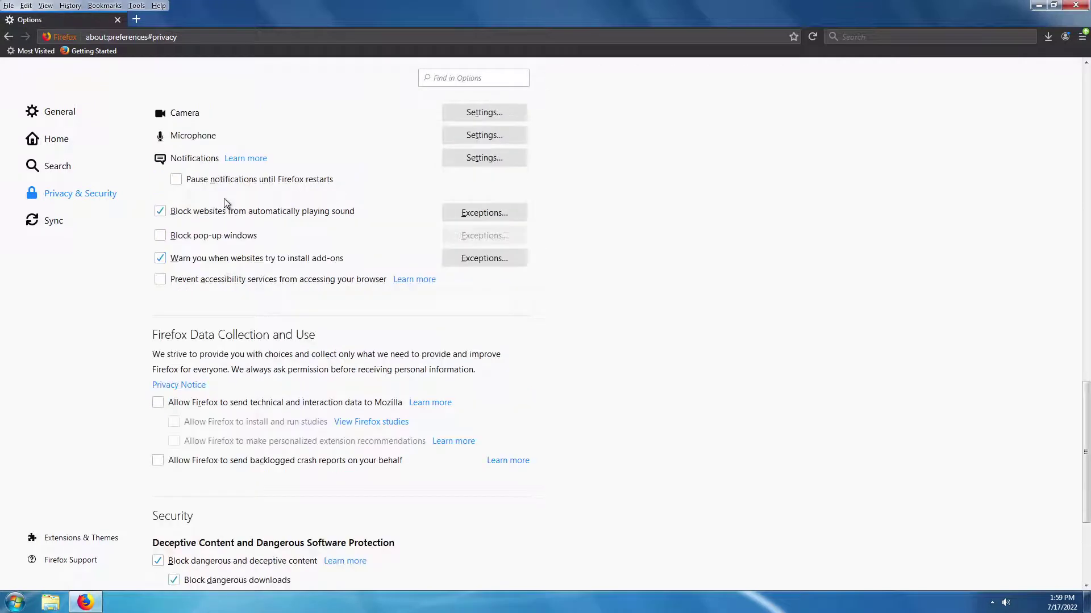
click(236, 264)
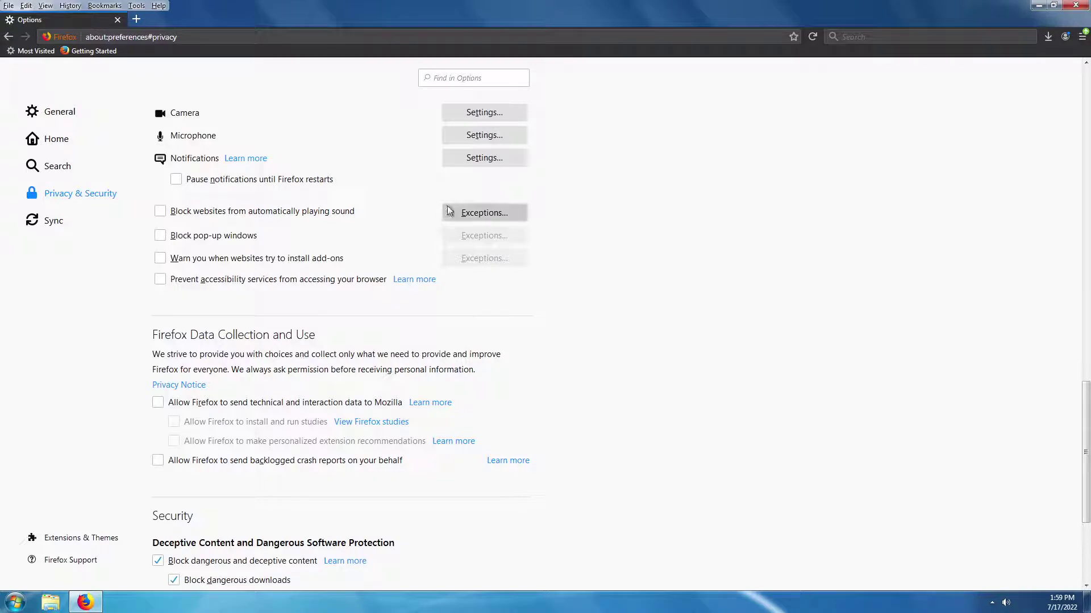
scroll(259, 347, down, 2)
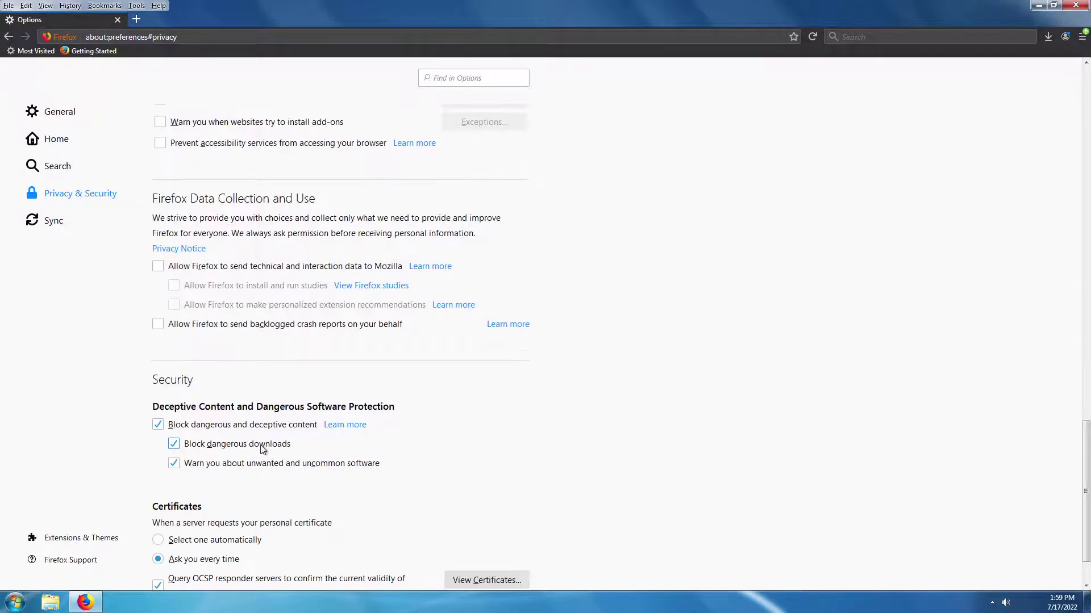
click(241, 427)
Step: Uncheck Trackers so content blocking switches to Custom
scroll(245, 443, down, 1)
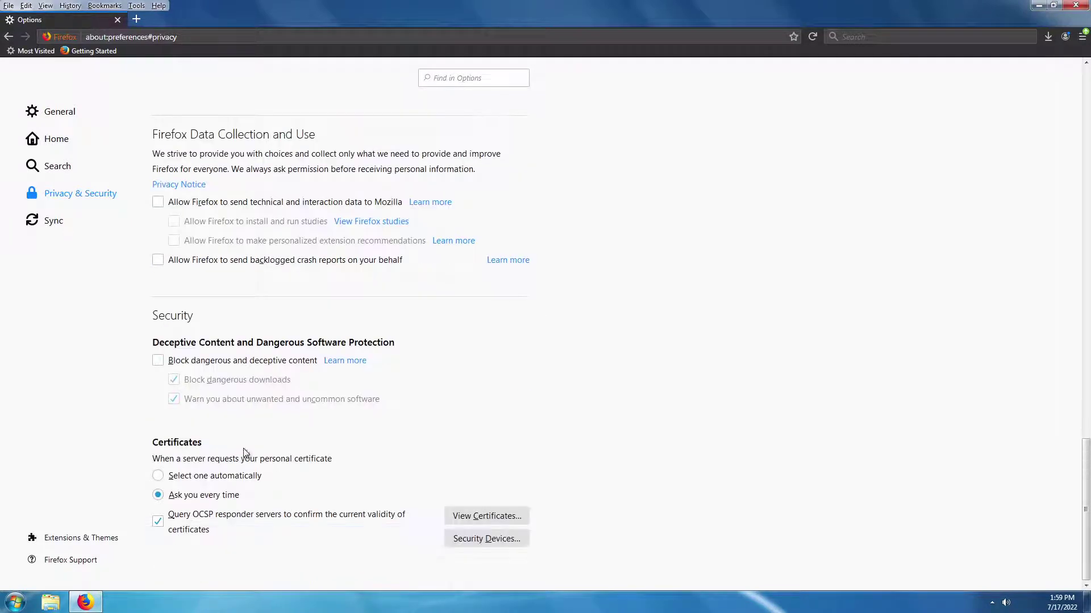
click(64, 166)
scroll(277, 292, down, 2)
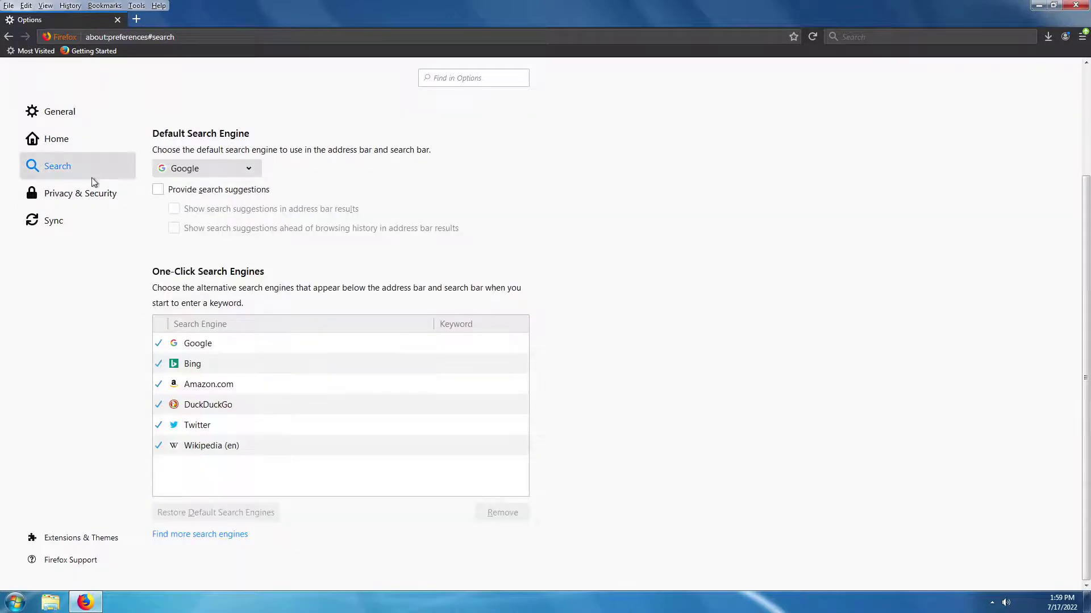
click(72, 194)
scroll(253, 248, down, 3)
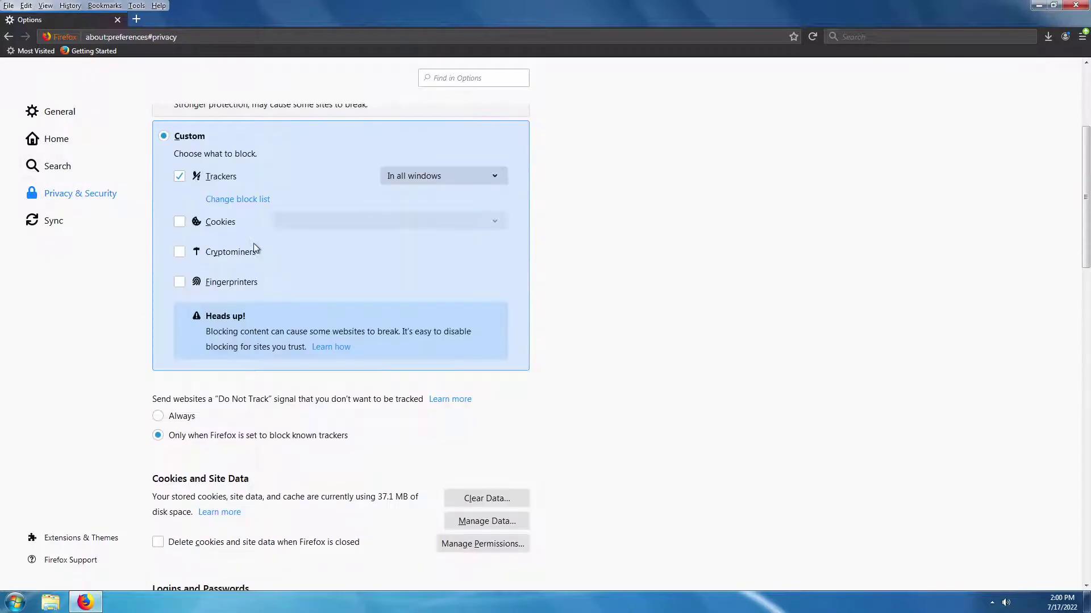
click(203, 183)
scroll(214, 177, up, 3)
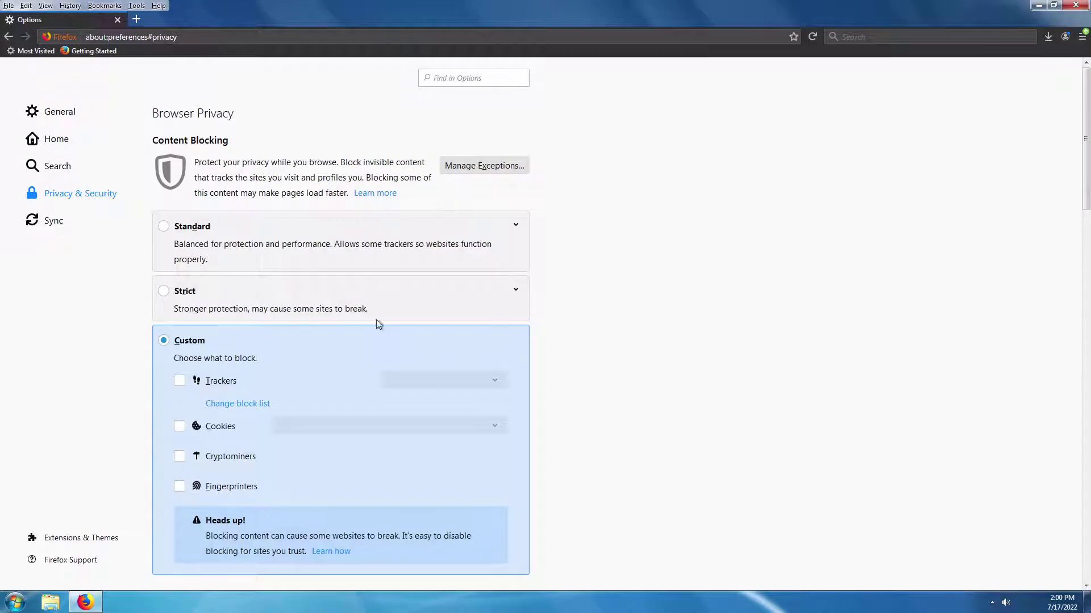
scroll(493, 300, down, 3)
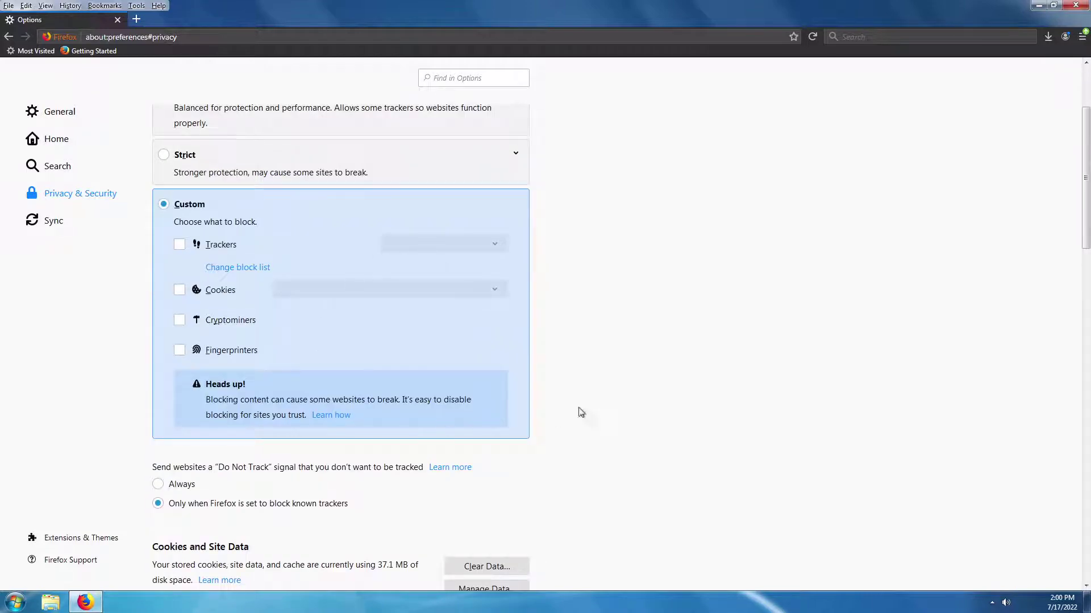
scroll(580, 412, up, 3)
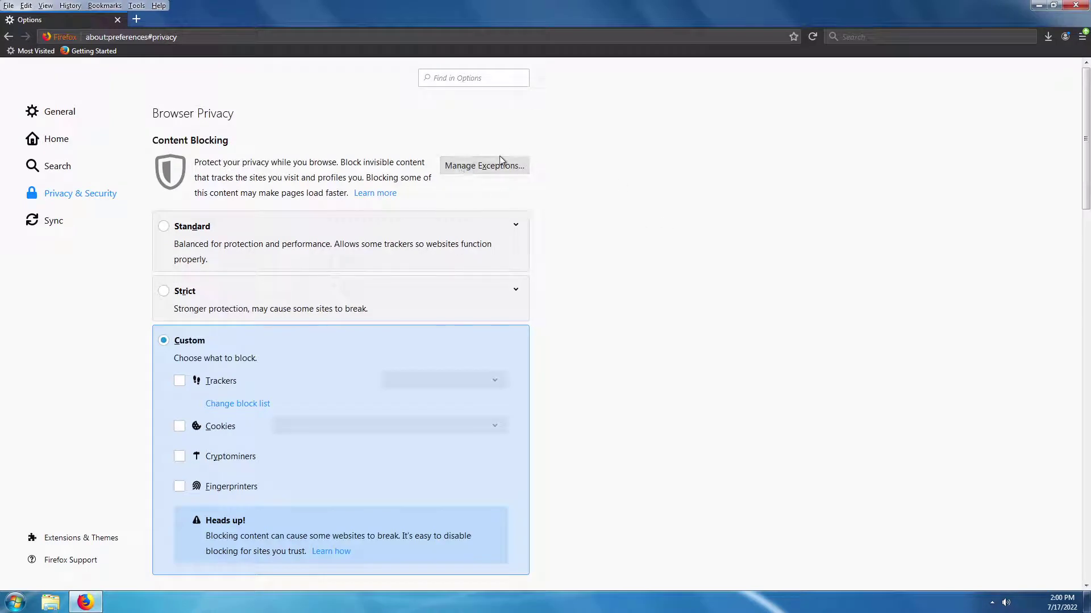
Step: Look at the content blocking exceptions list, then close it
click(483, 165)
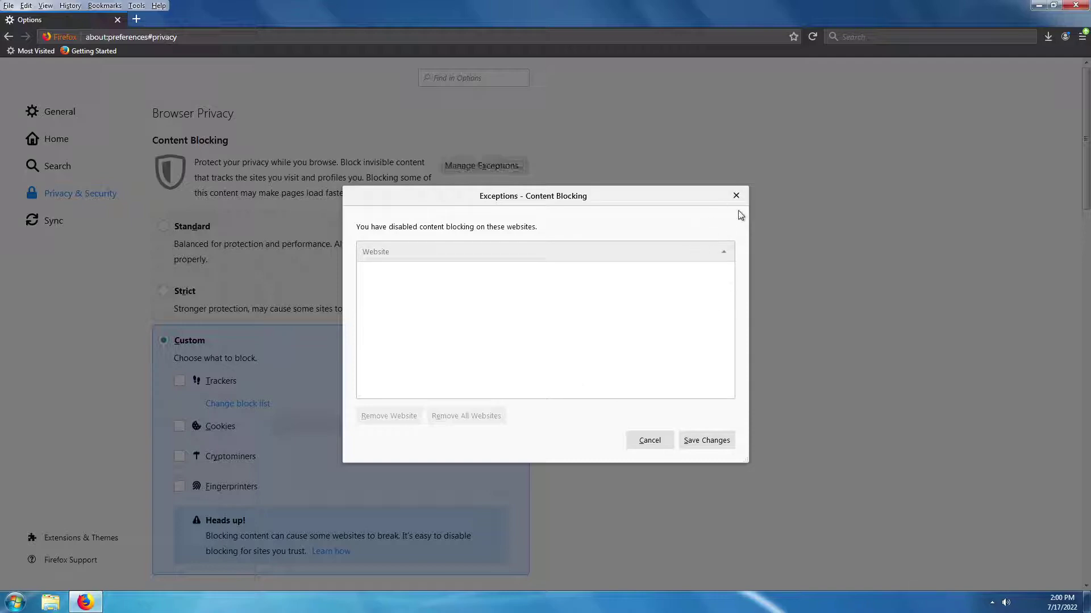
click(736, 196)
scroll(615, 214, down, 7)
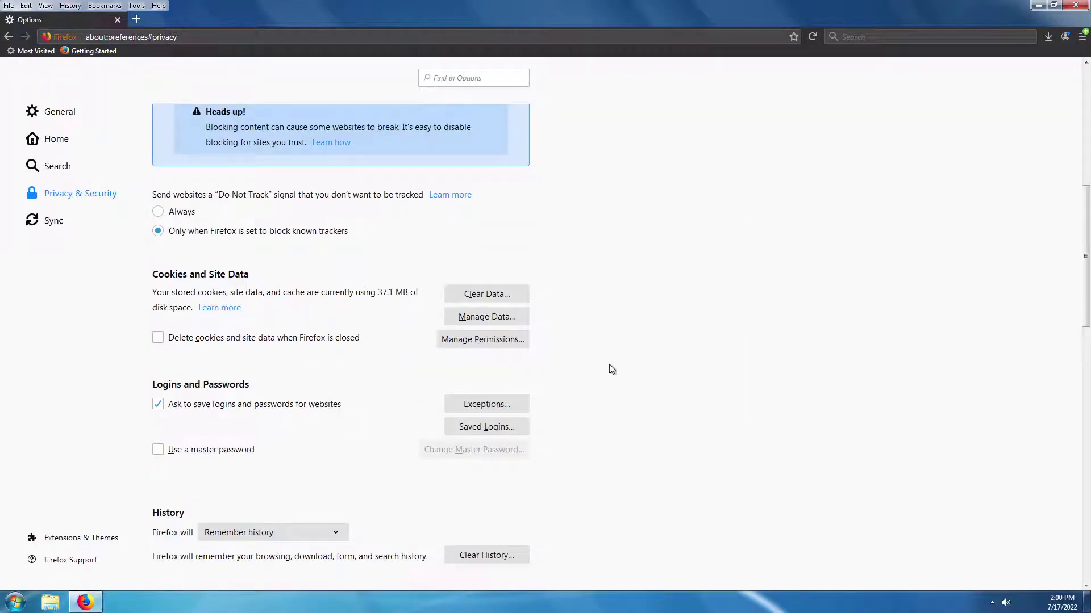
scroll(612, 369, down, 2)
scroll(278, 273, down, 5)
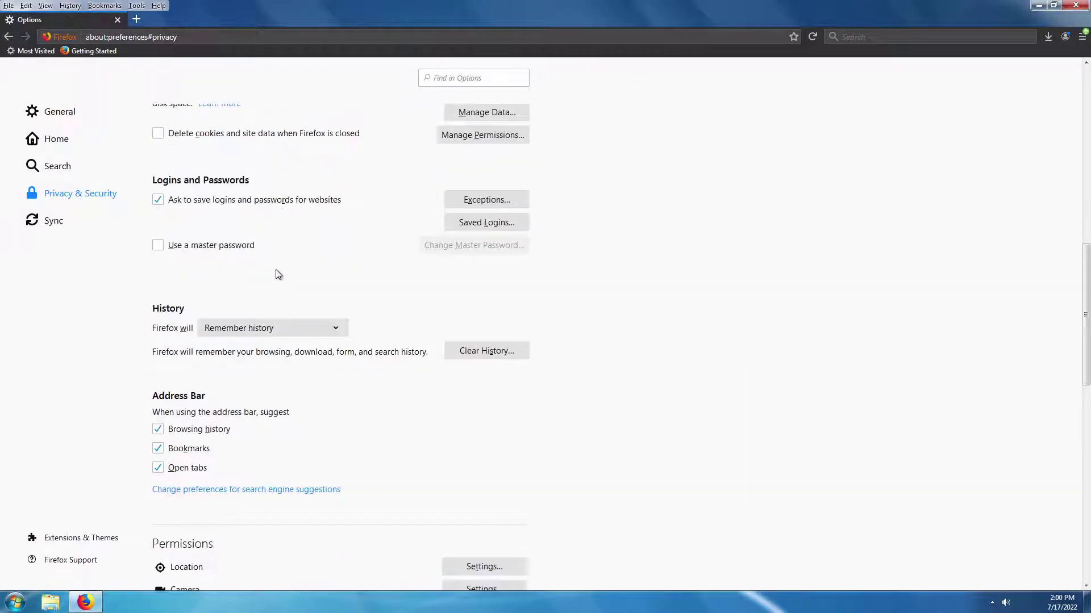
scroll(274, 426, down, 3)
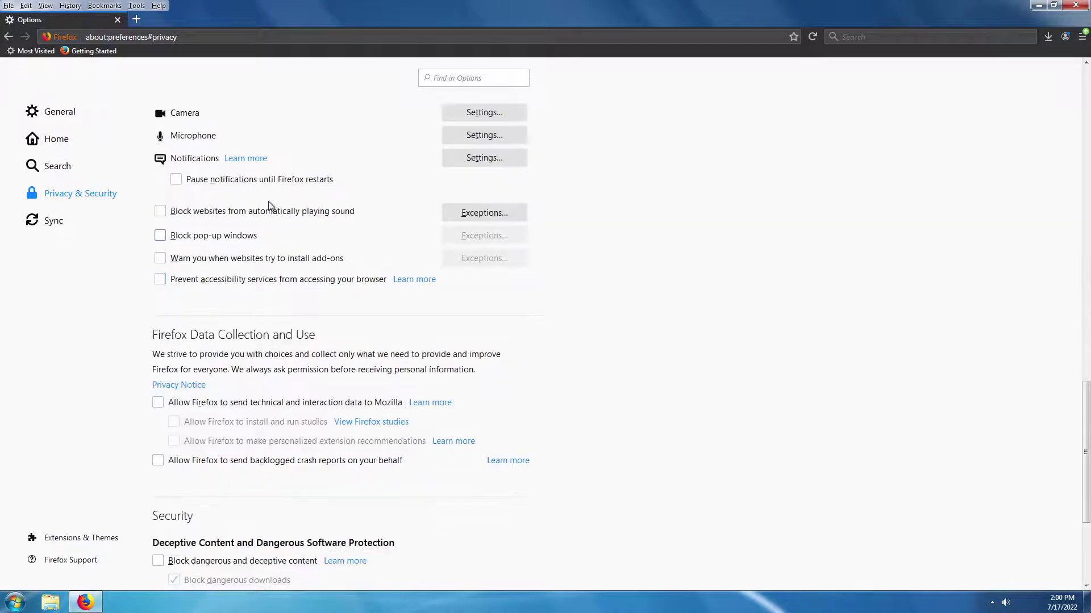
scroll(271, 205, up, 1)
Step: Check the notification permissions window, close it, and move through Search to Home settings
click(455, 229)
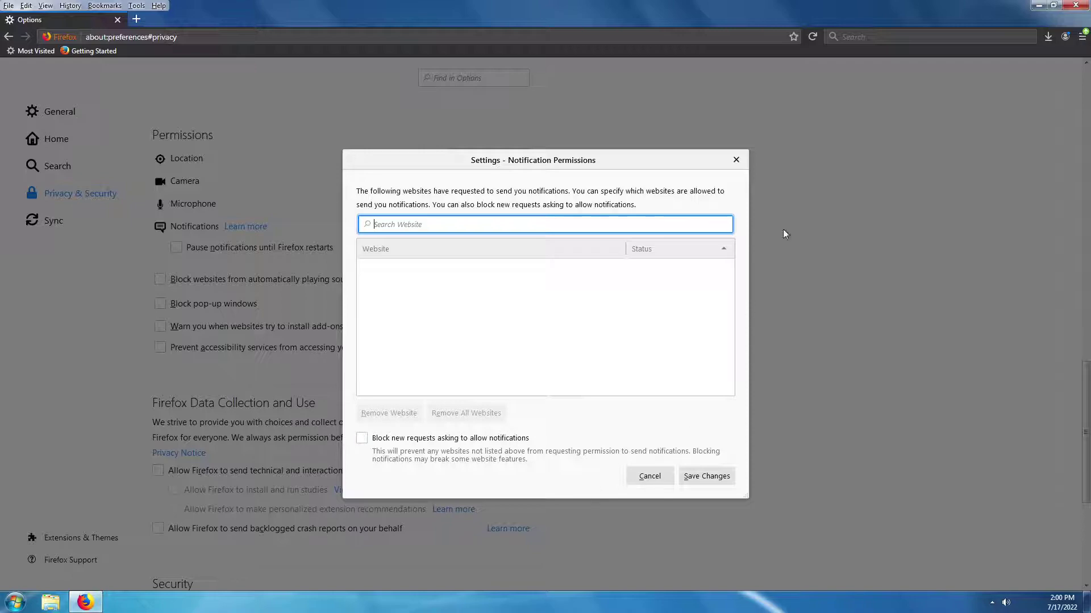
click(736, 159)
scroll(280, 190, down, 3)
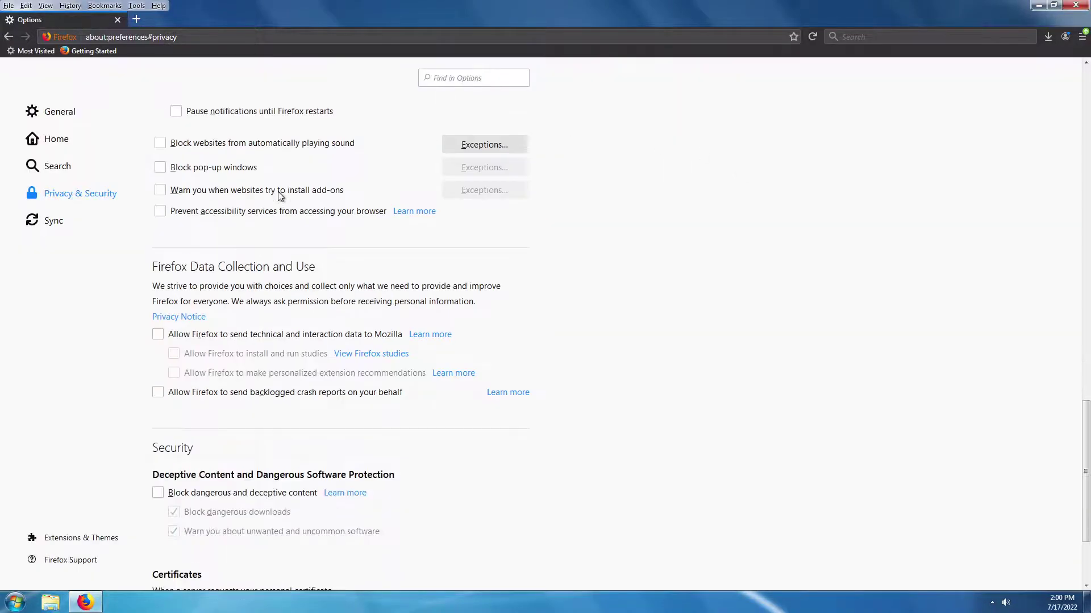
scroll(279, 192, down, 1)
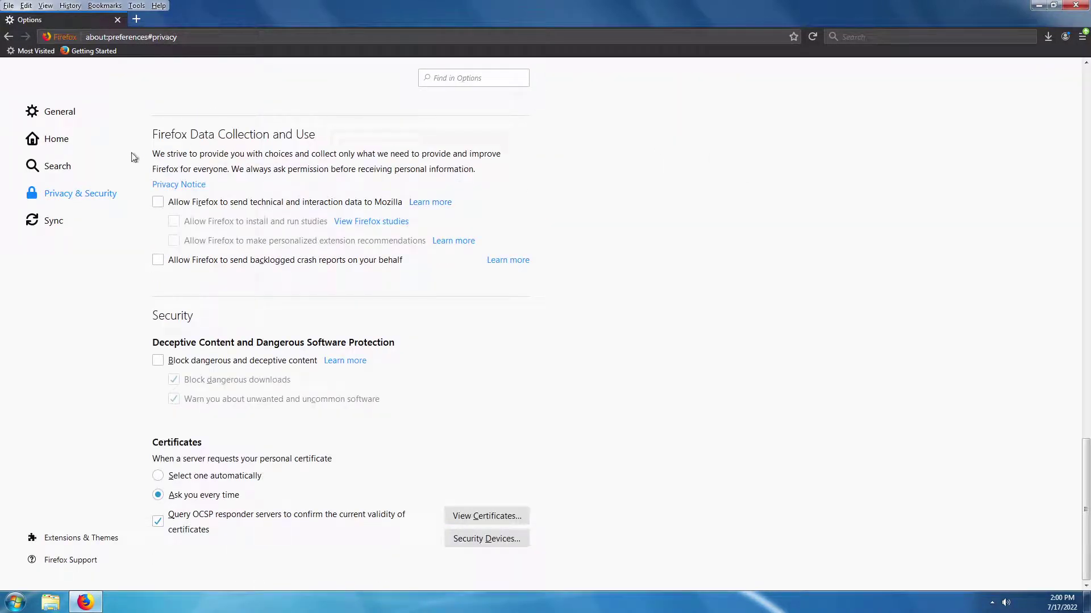
click(66, 160)
scroll(167, 209, down, 2)
click(56, 139)
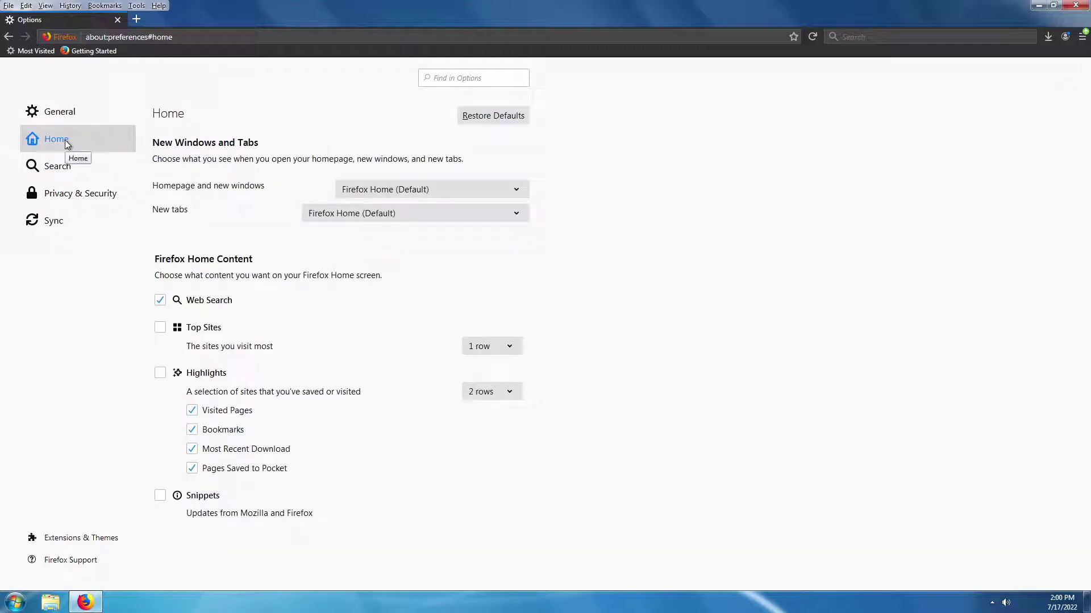
Step: In General settings, save all downloads directly to the Desktop folder
click(65, 117)
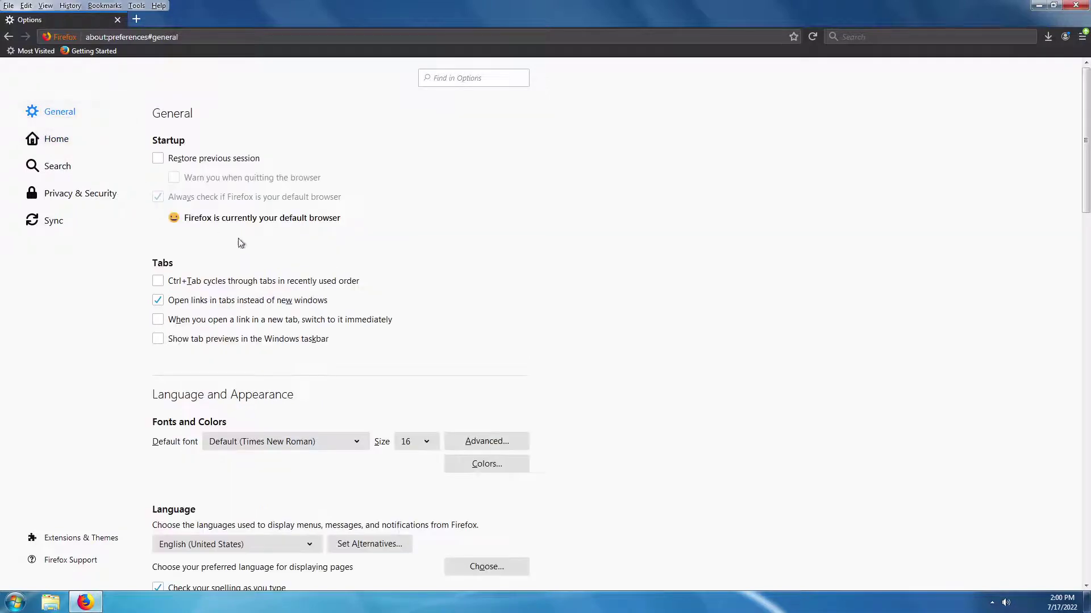
scroll(276, 257, down, 5)
scroll(287, 227, down, 5)
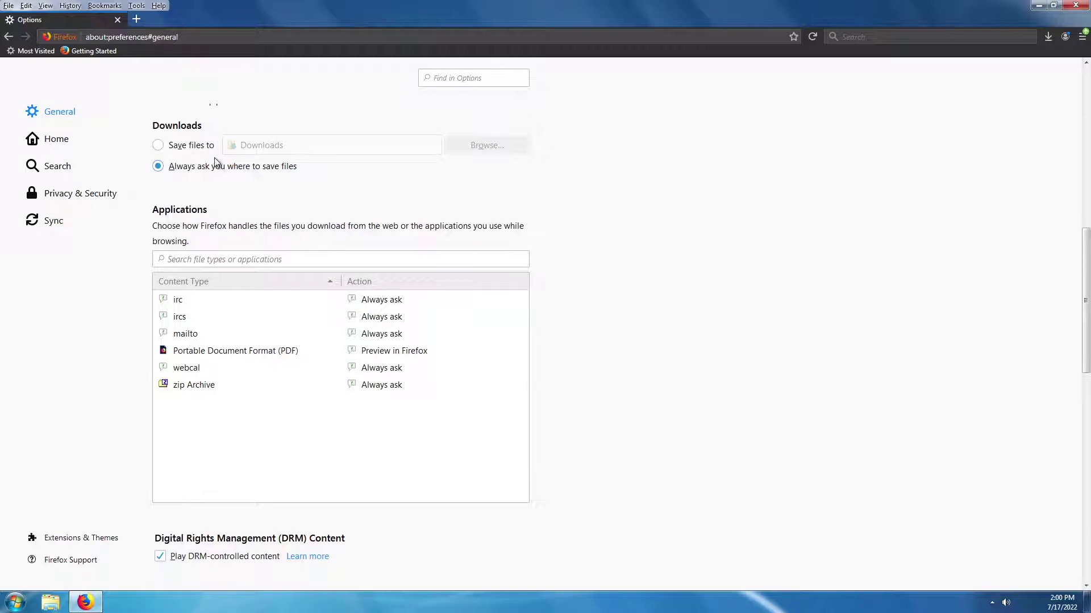
scroll(214, 162, down, 3)
scroll(215, 162, up, 3)
scroll(226, 192, down, 4)
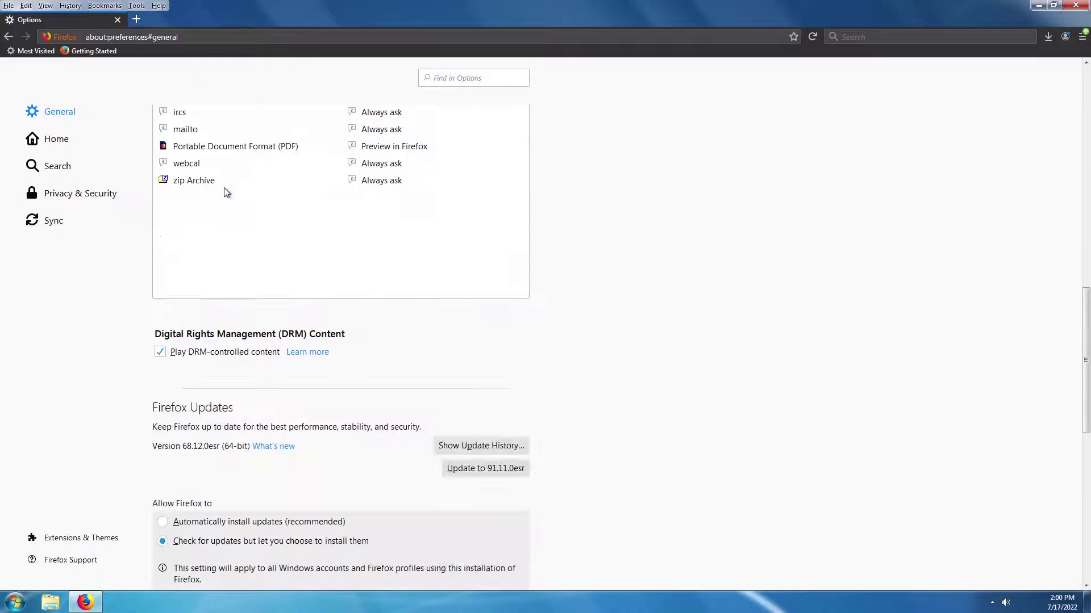
scroll(226, 192, down, 7)
scroll(224, 188, up, 12)
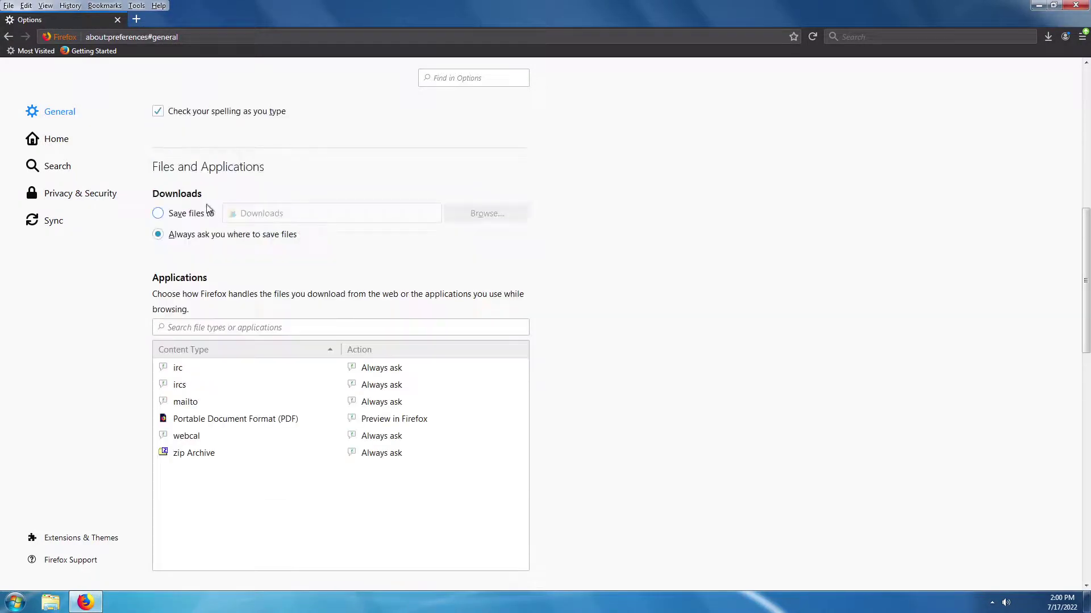
click(202, 213)
click(359, 219)
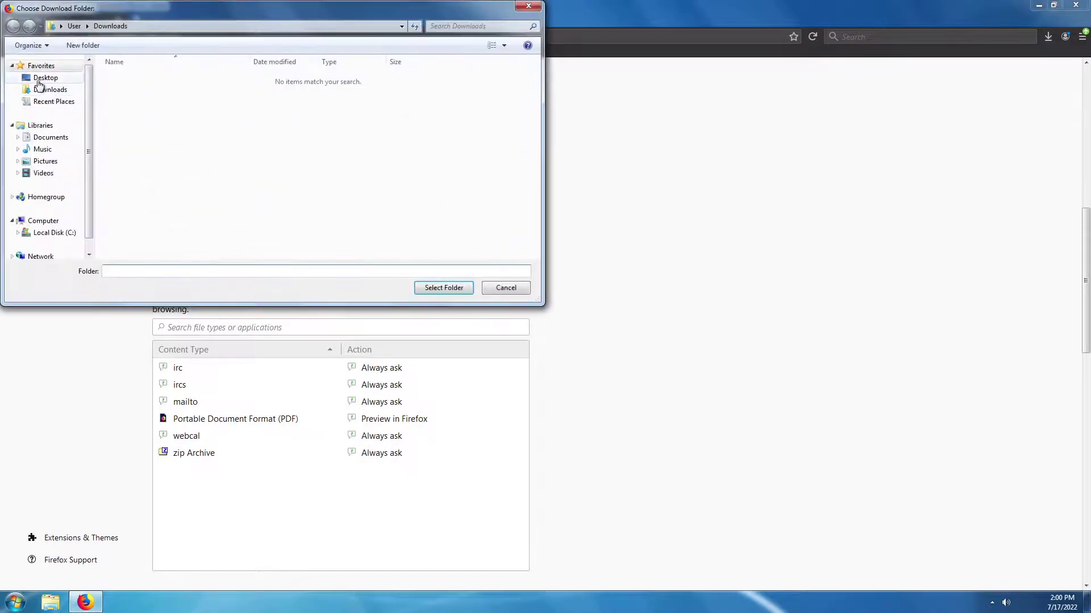
click(44, 75)
click(464, 288)
Step: Browse the Search, Sync and Privacy & Security settings pages
scroll(626, 220, down, 7)
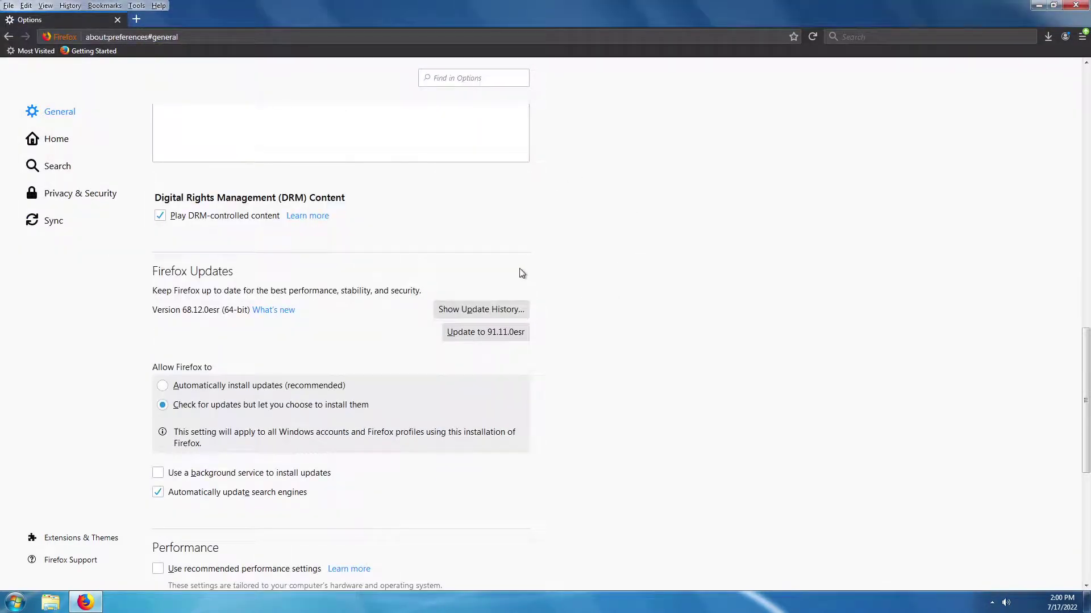
scroll(432, 255, down, 4)
scroll(252, 317, down, 3)
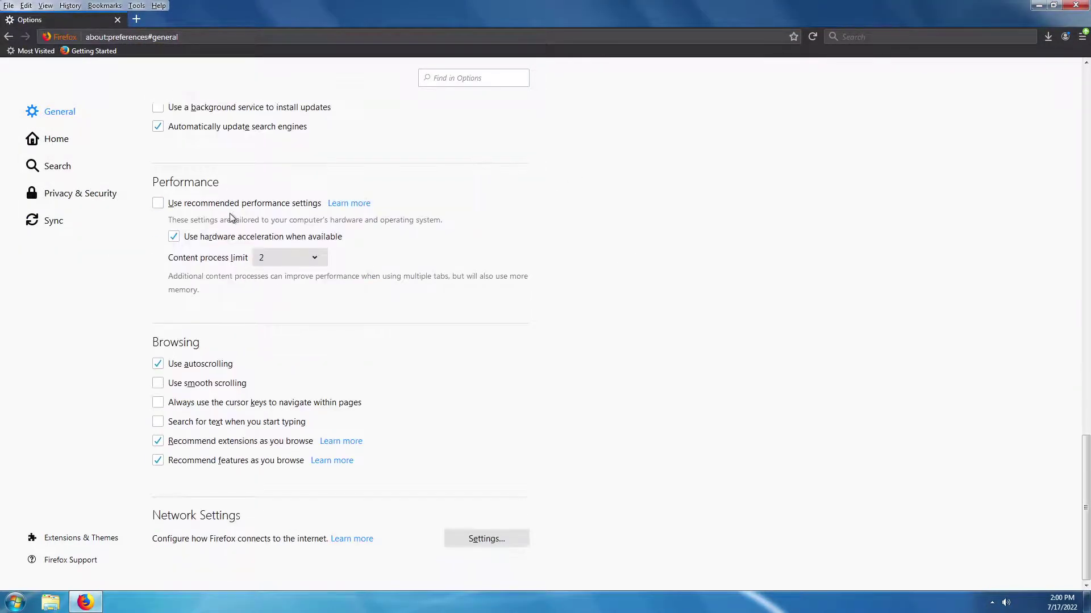
scroll(208, 272, up, 1)
click(85, 164)
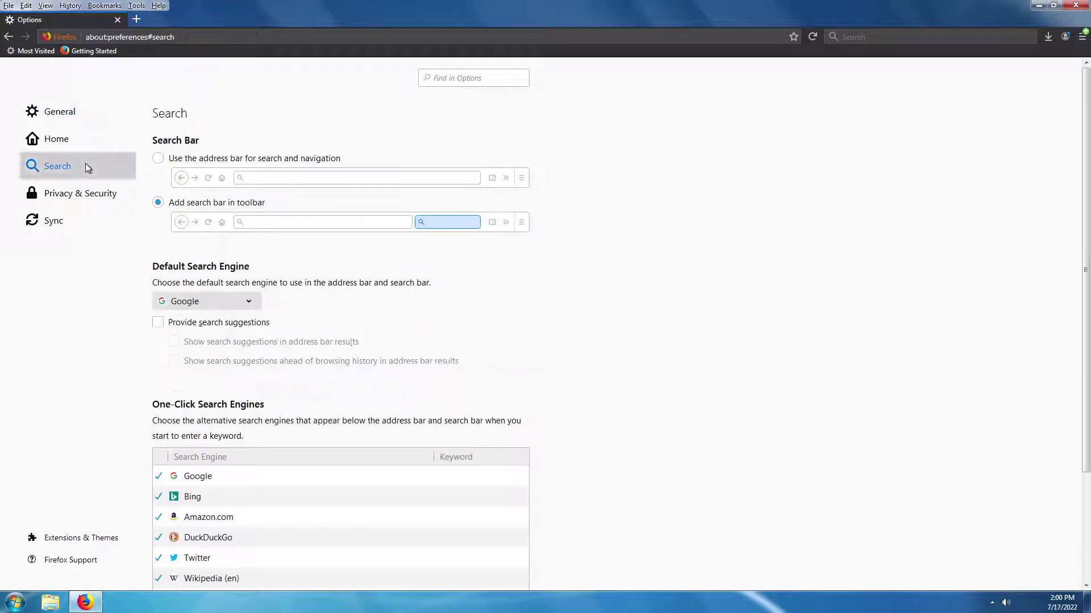
click(84, 211)
click(87, 196)
scroll(282, 312, down, 10)
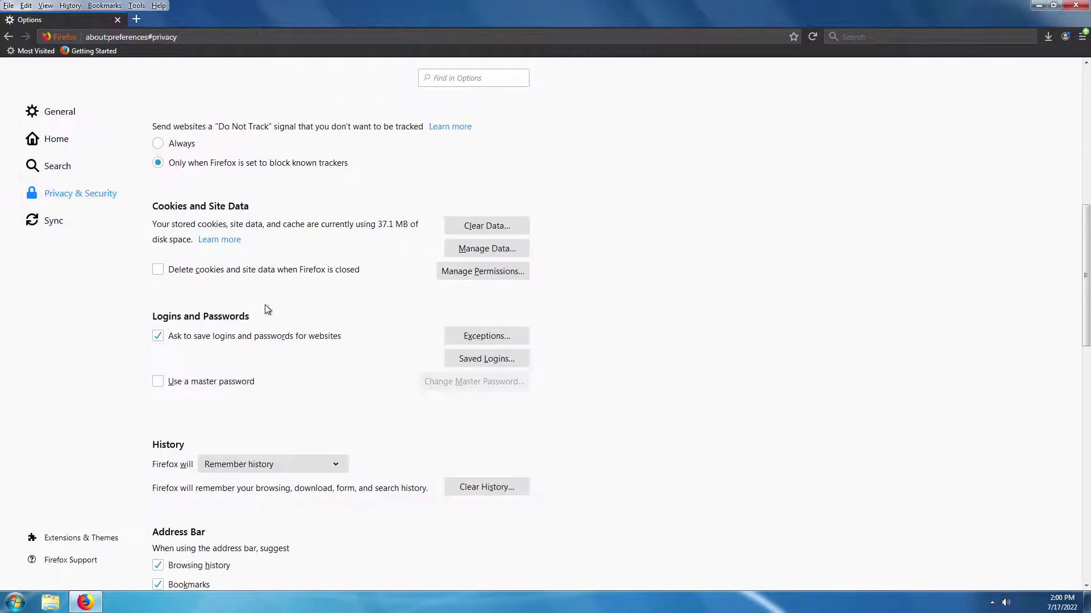
scroll(265, 309, down, 9)
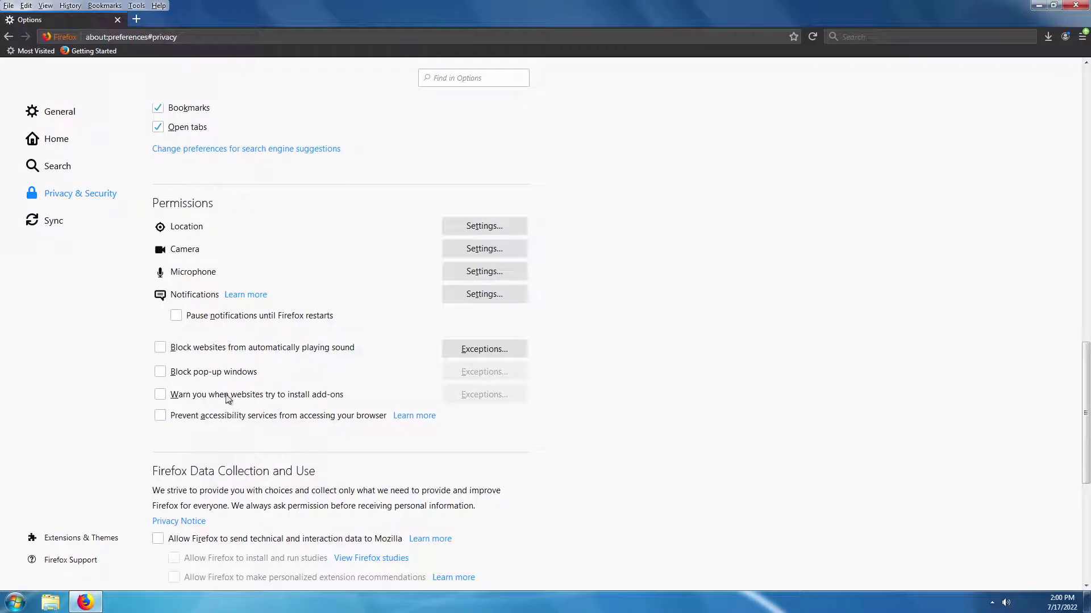
scroll(286, 552, down, 2)
scroll(287, 552, down, 3)
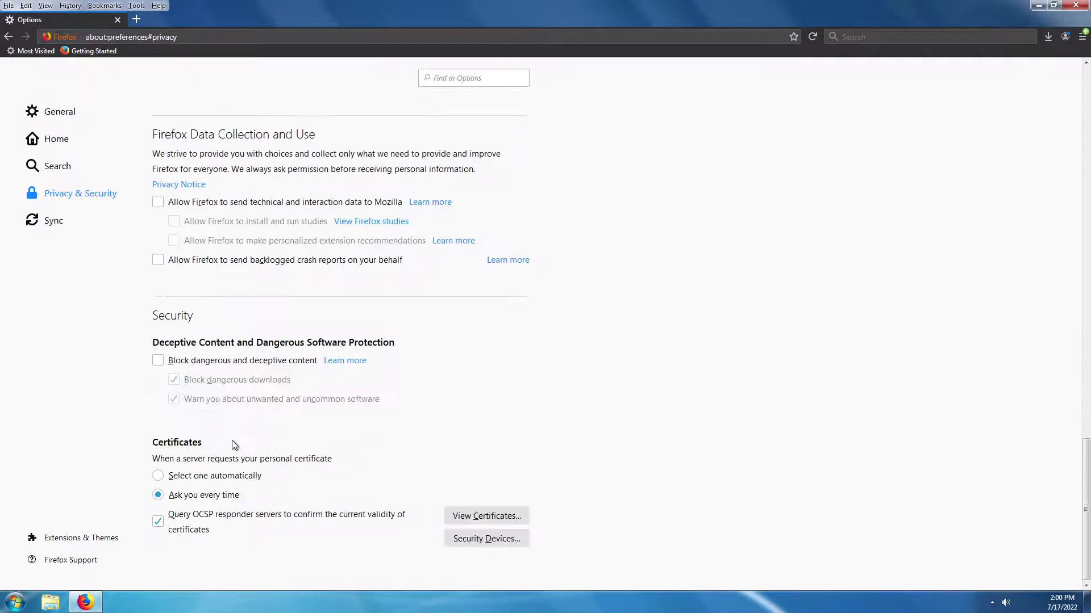
Step: Move the Firefox Account item off the toolbar in Customize Firefox
click(1082, 37)
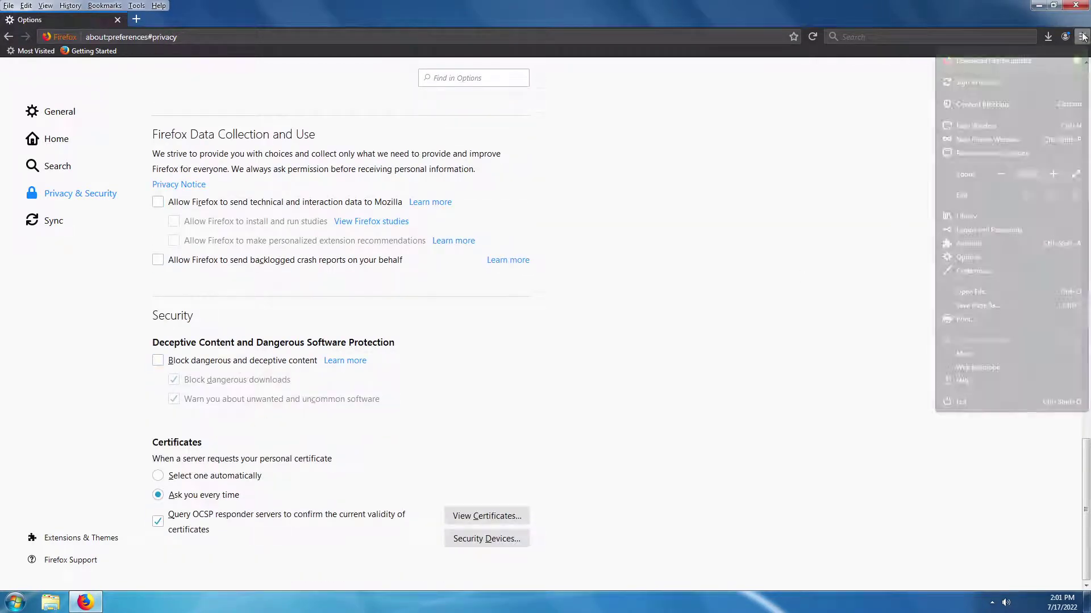
click(980, 273)
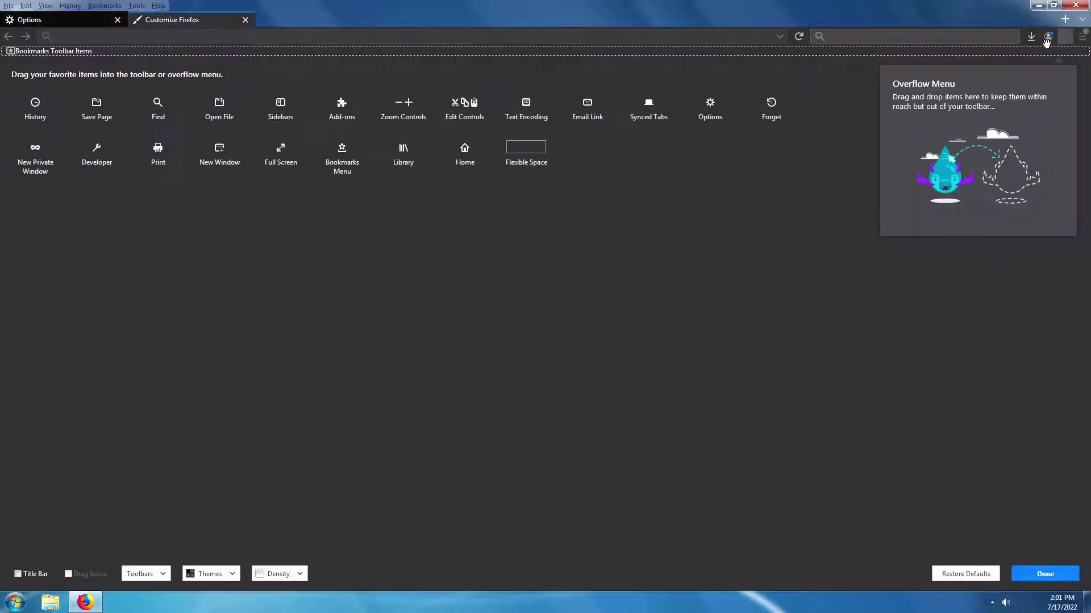
drag(1049, 36, 691, 215)
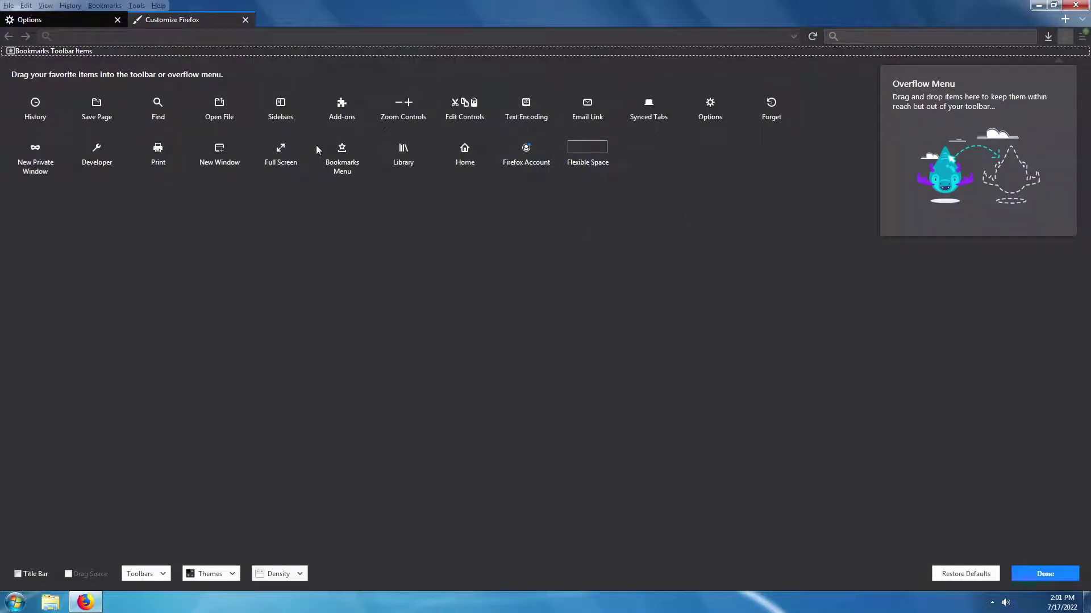
Step: Finish customizing, browse the Add-ons Manager's Extensions, Themes and Plugins, then close it
click(1046, 574)
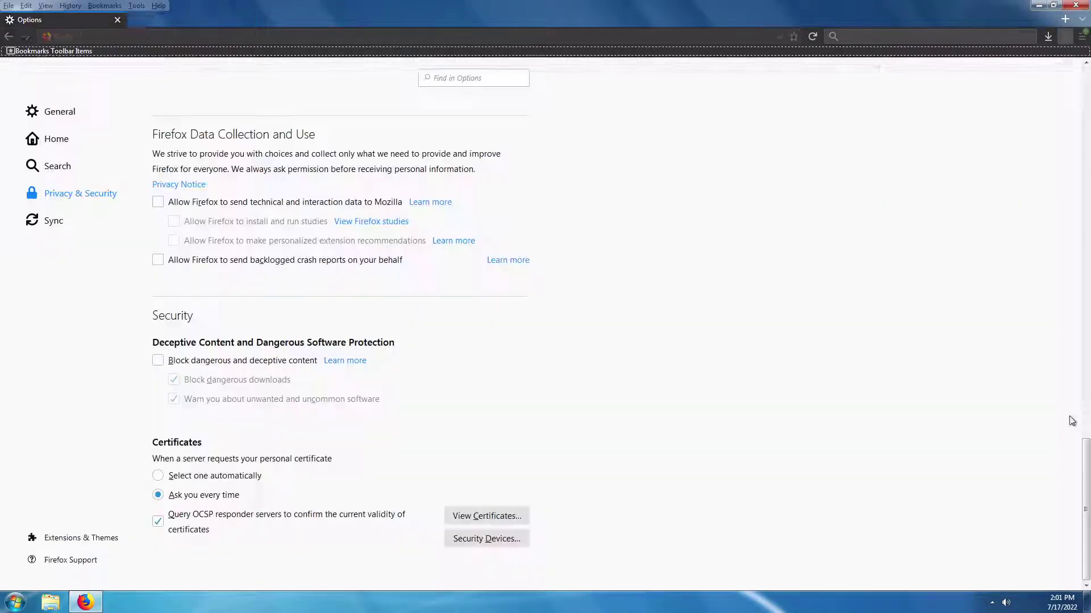
click(1081, 37)
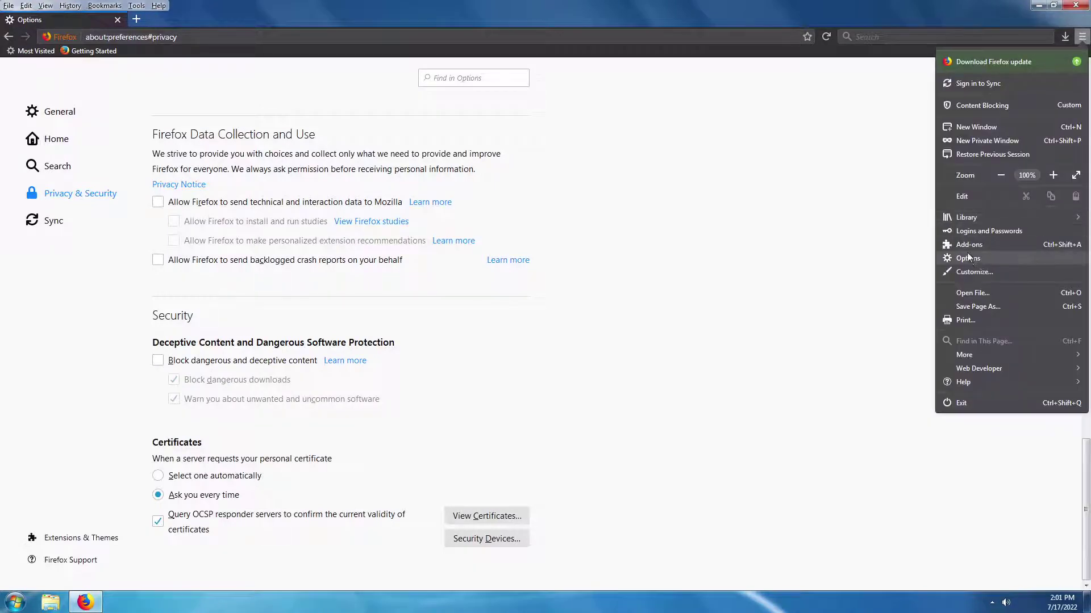
click(966, 244)
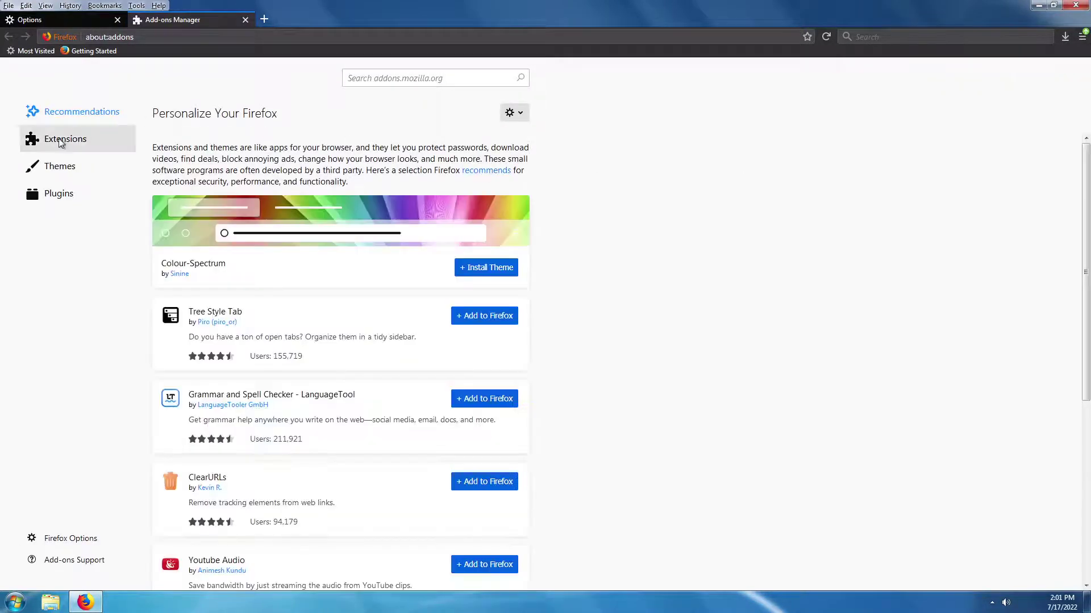
click(61, 141)
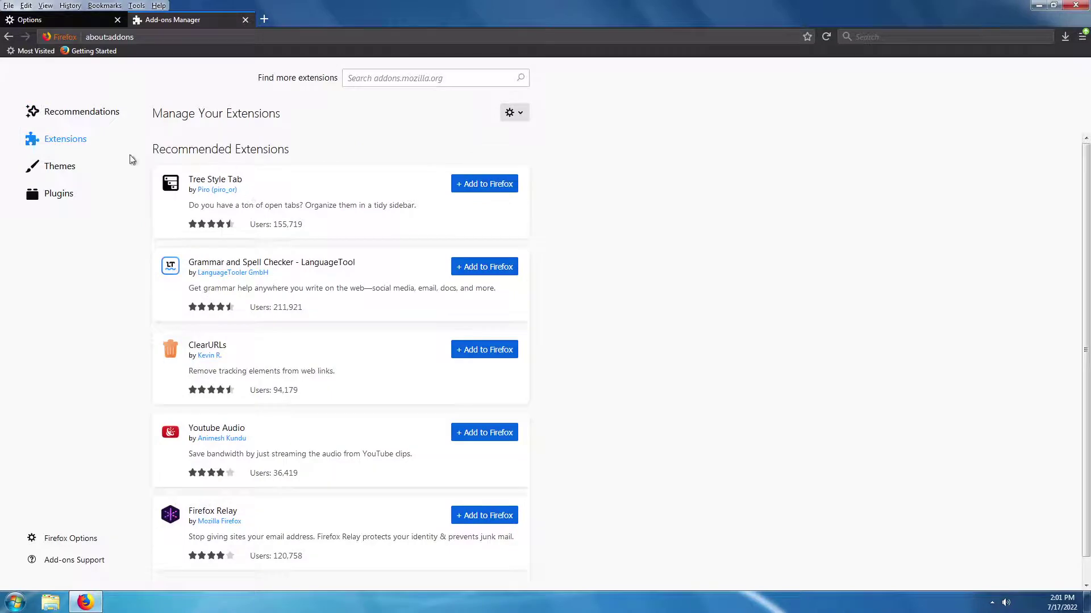
click(68, 169)
click(80, 196)
click(89, 167)
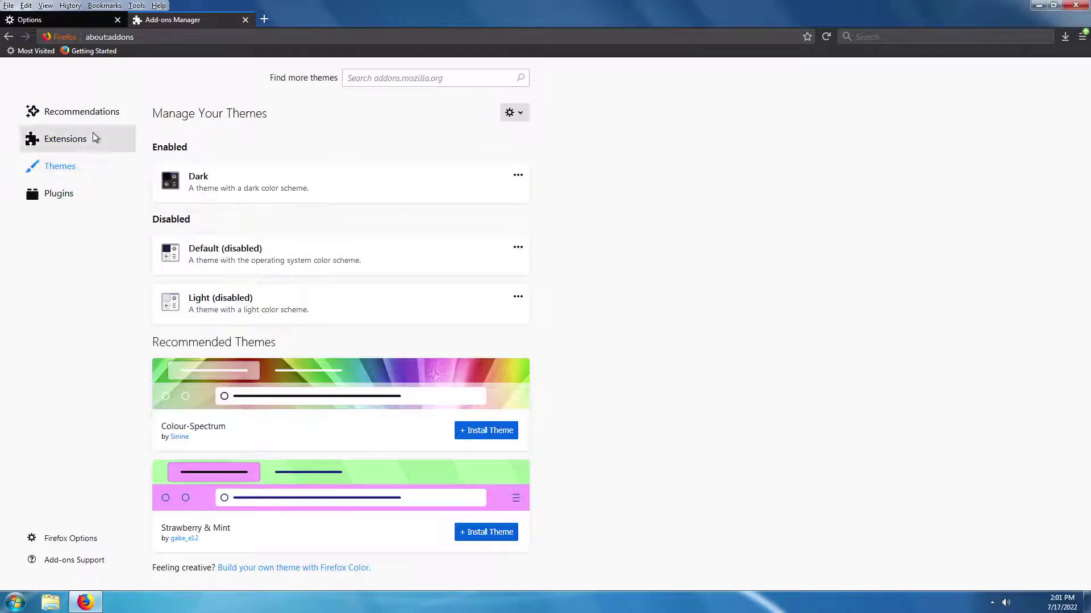
click(85, 112)
middle_click(172, 20)
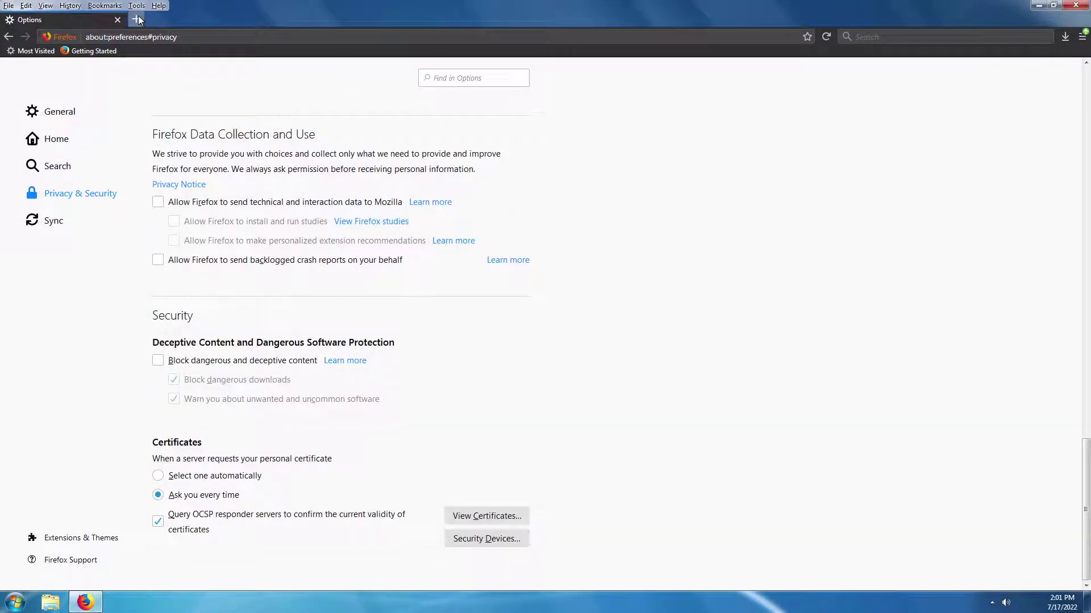
Step: Open a new tab, close Options, and delete the Getting Started and Most Visited bookmarks
click(138, 21)
click(118, 20)
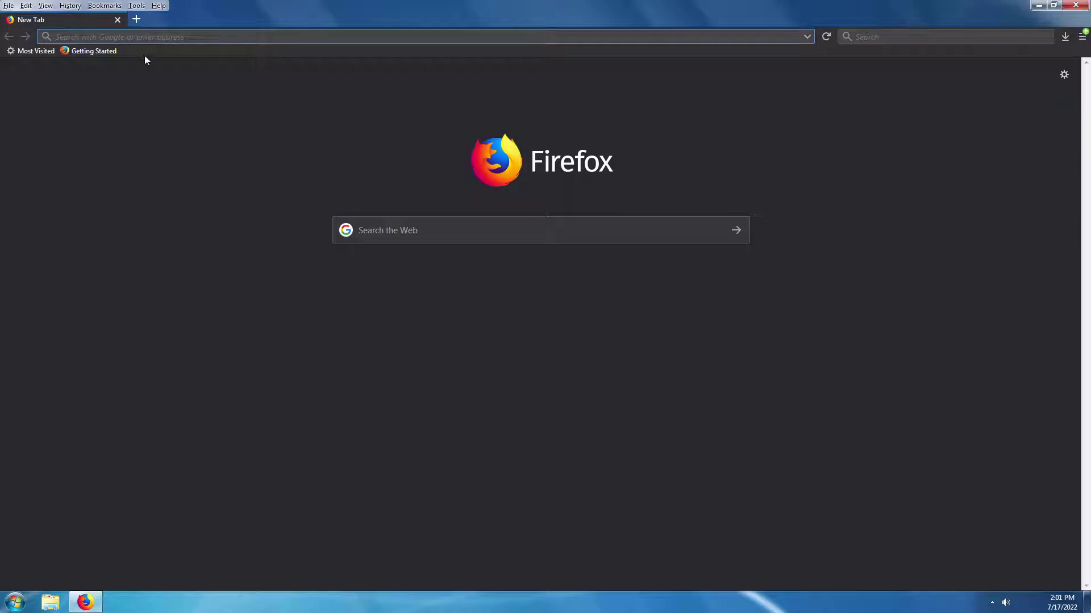
right_click(77, 50)
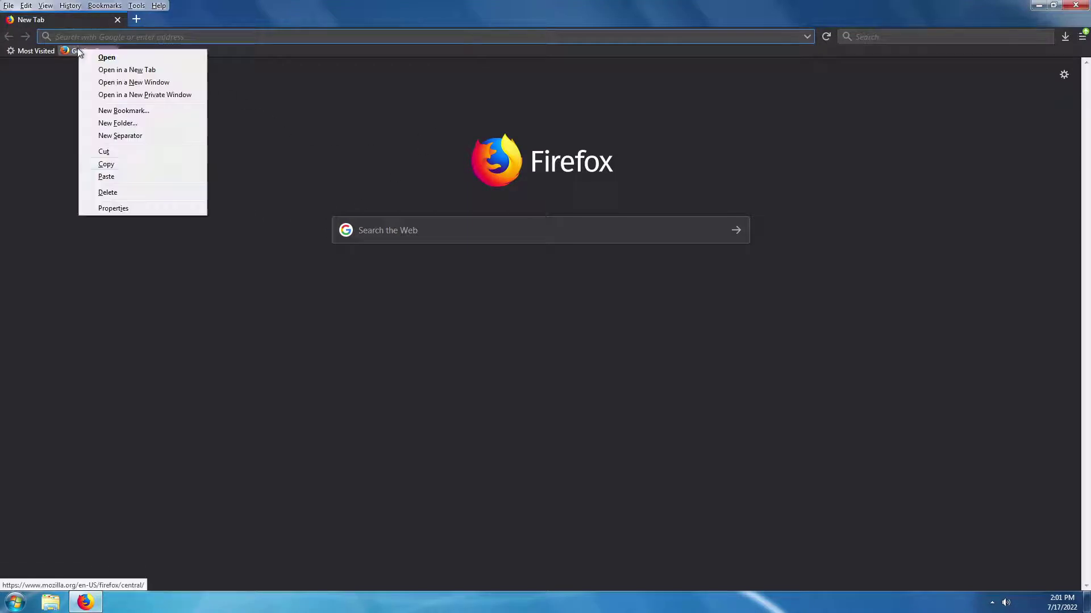
click(105, 193)
right_click(39, 53)
click(85, 159)
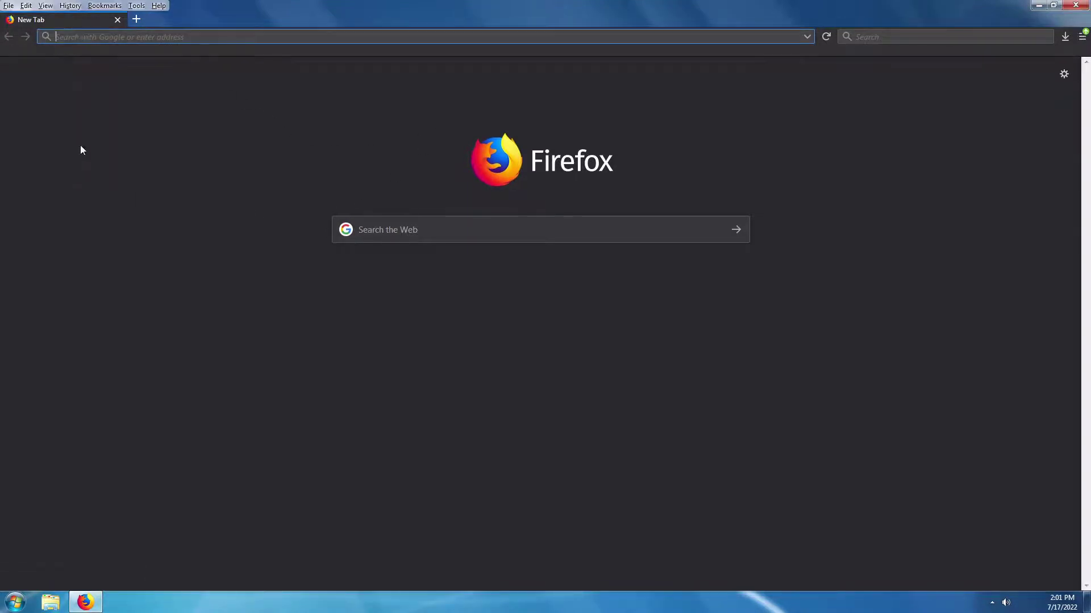
click(192, 95)
click(159, 37)
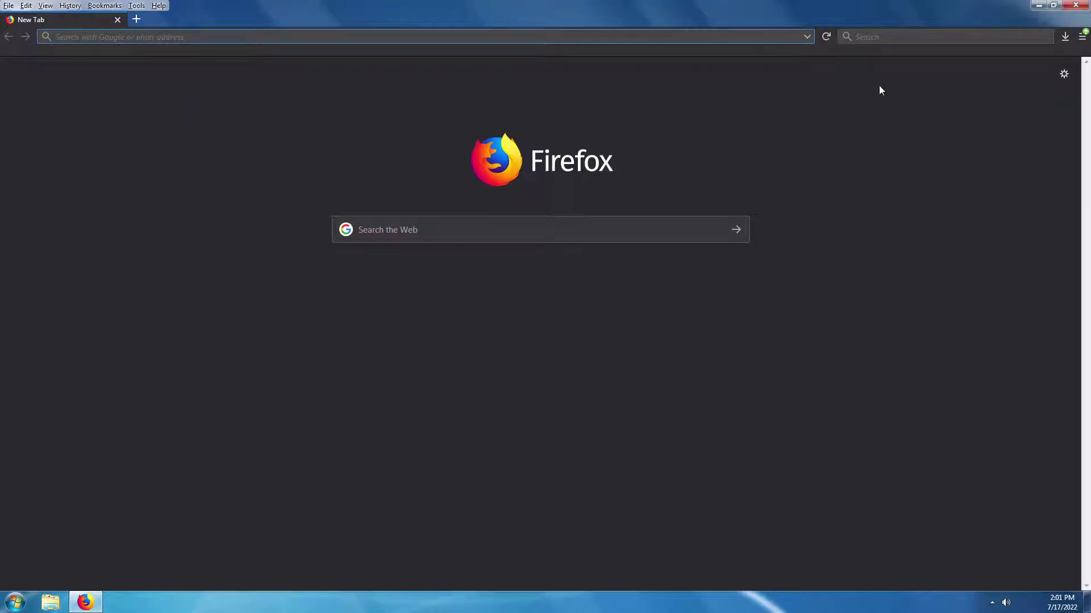
Step: Search Google for 'google chrome', reject all cookies, and switch the results to English
text(google ch)
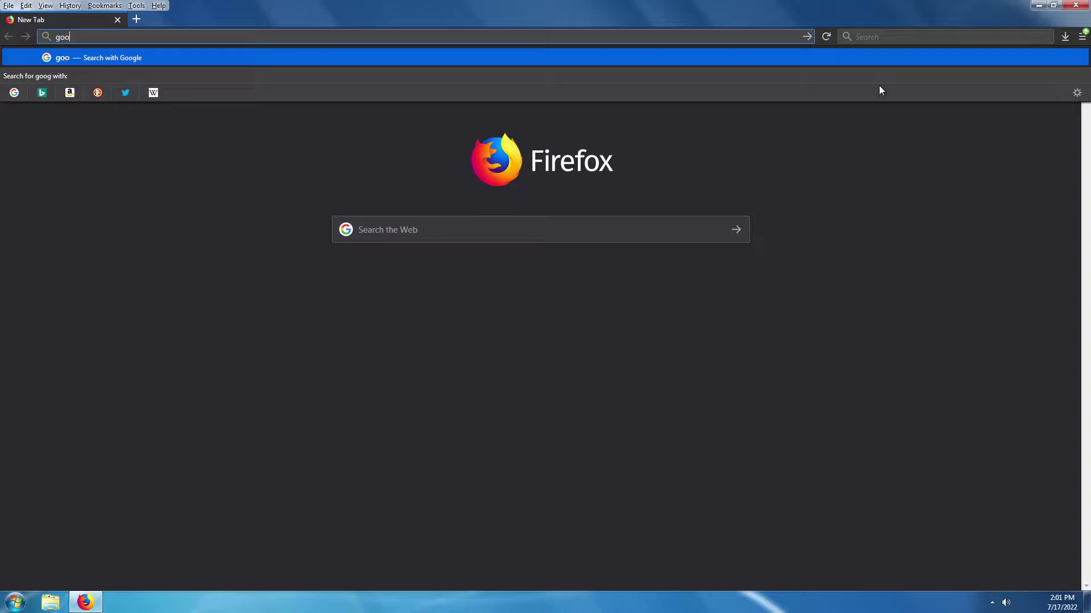
text(rome)
key(Return)
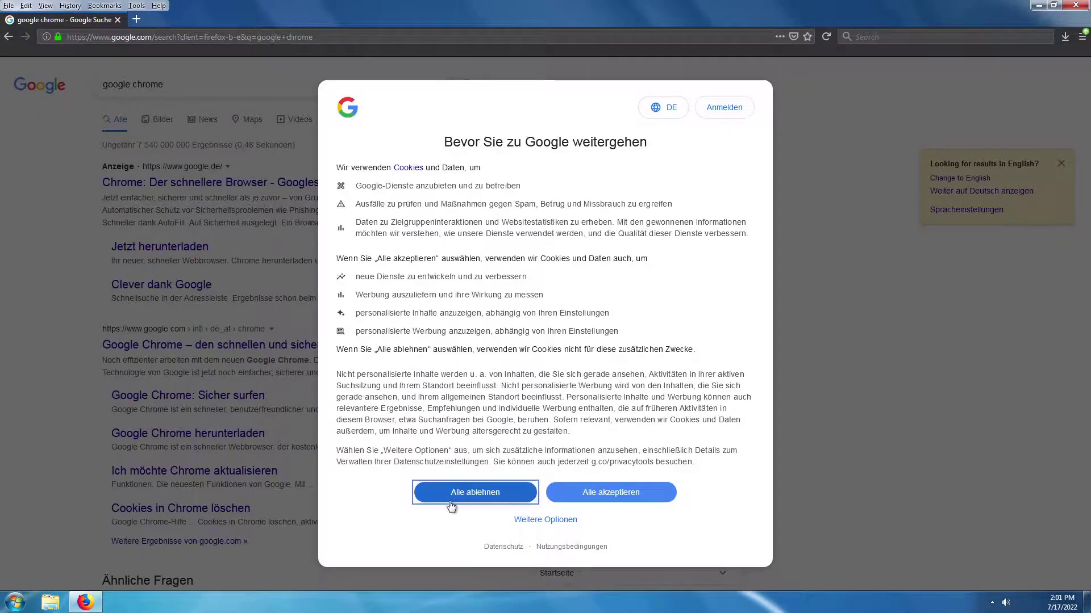
click(453, 500)
click(957, 177)
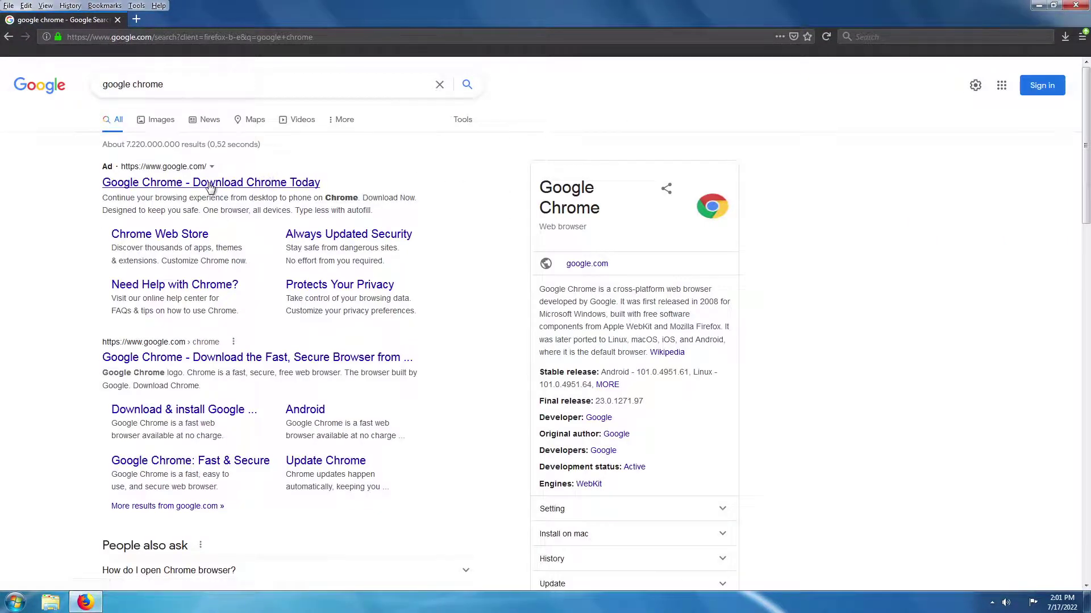
Step: Go to page 6 of the google chrome search results
scroll(237, 361, down, 9)
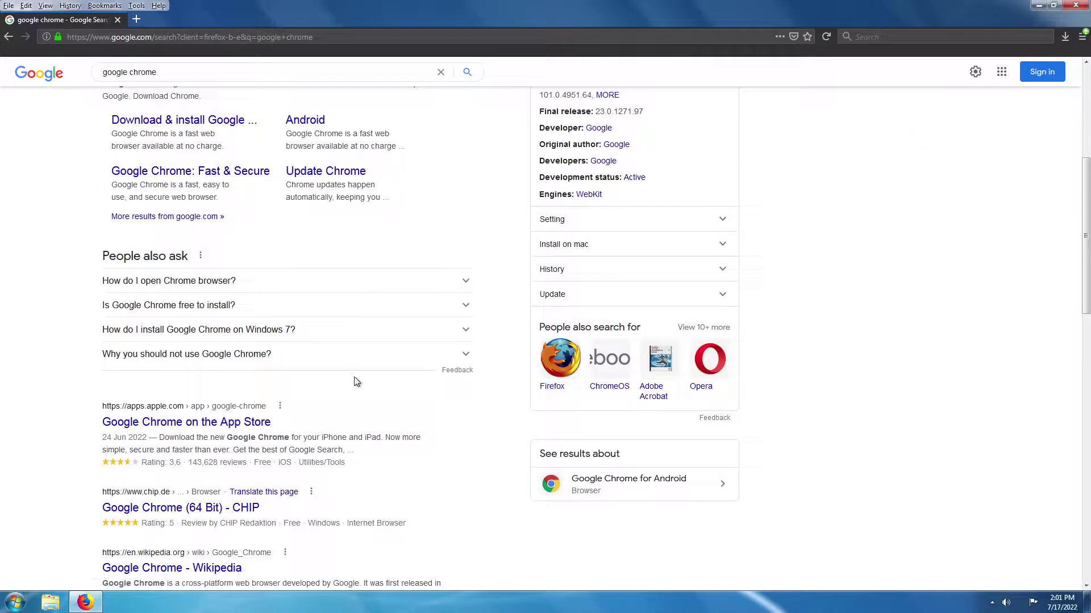
scroll(353, 312, down, 7)
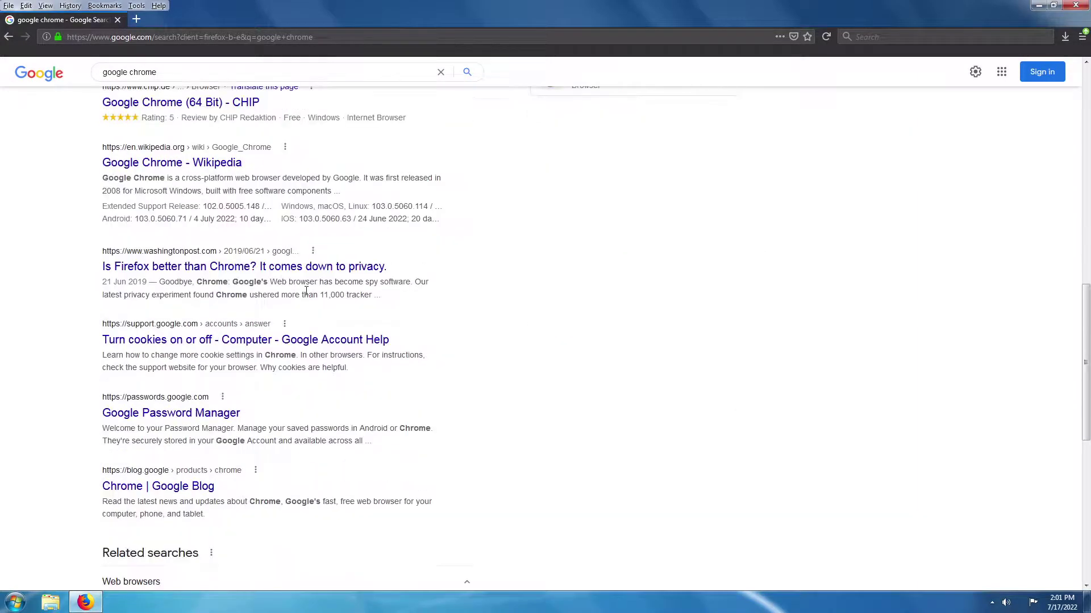
scroll(287, 414, down, 4)
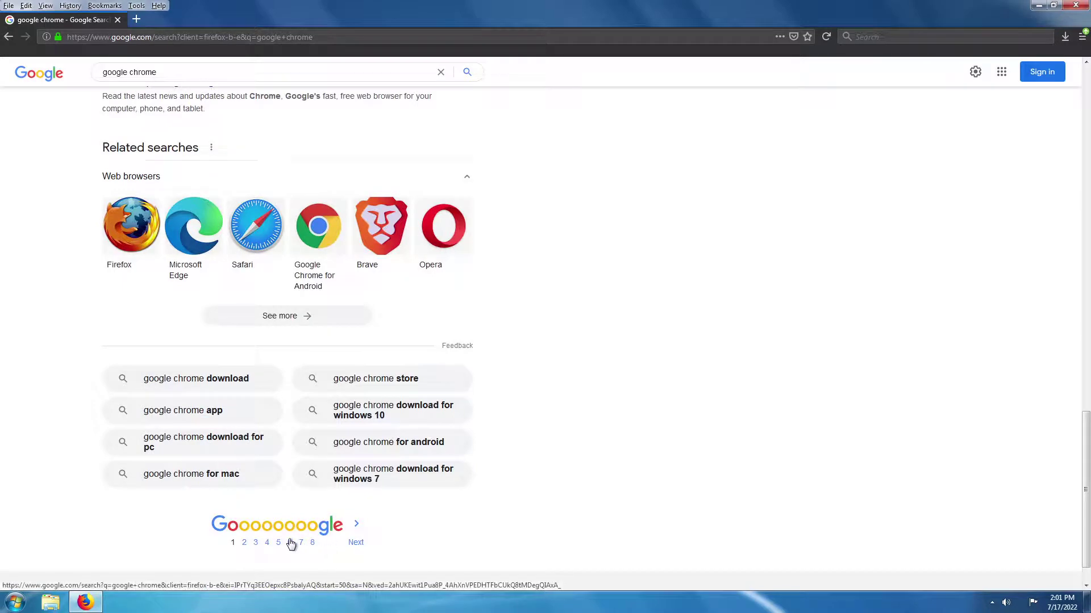
click(290, 543)
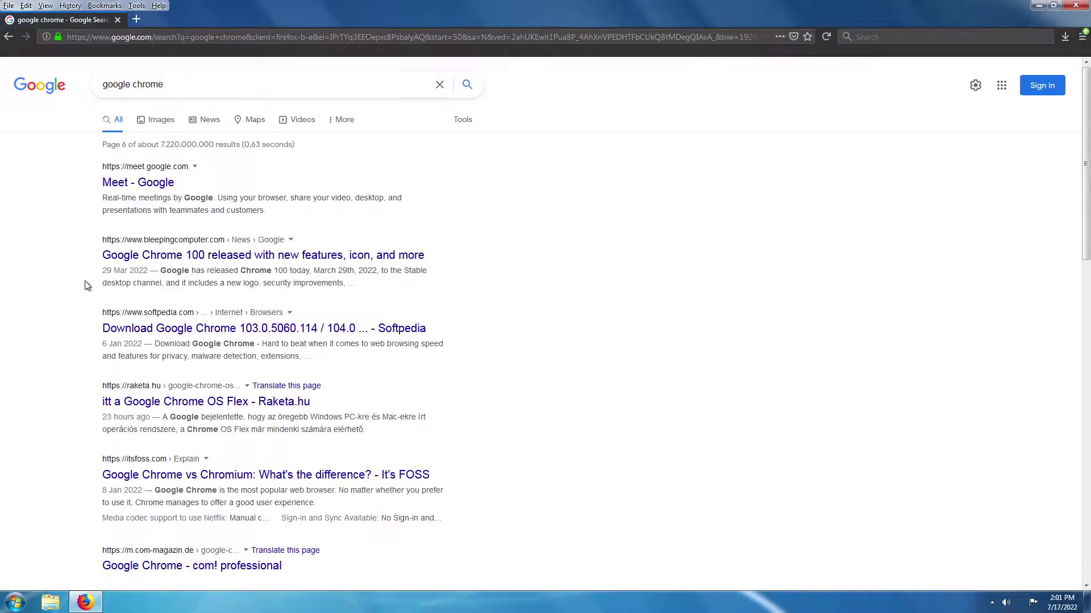
Step: Open the Raketa.hu result, save cookie choices, read the article, and close its tab
scroll(89, 287, down, 2)
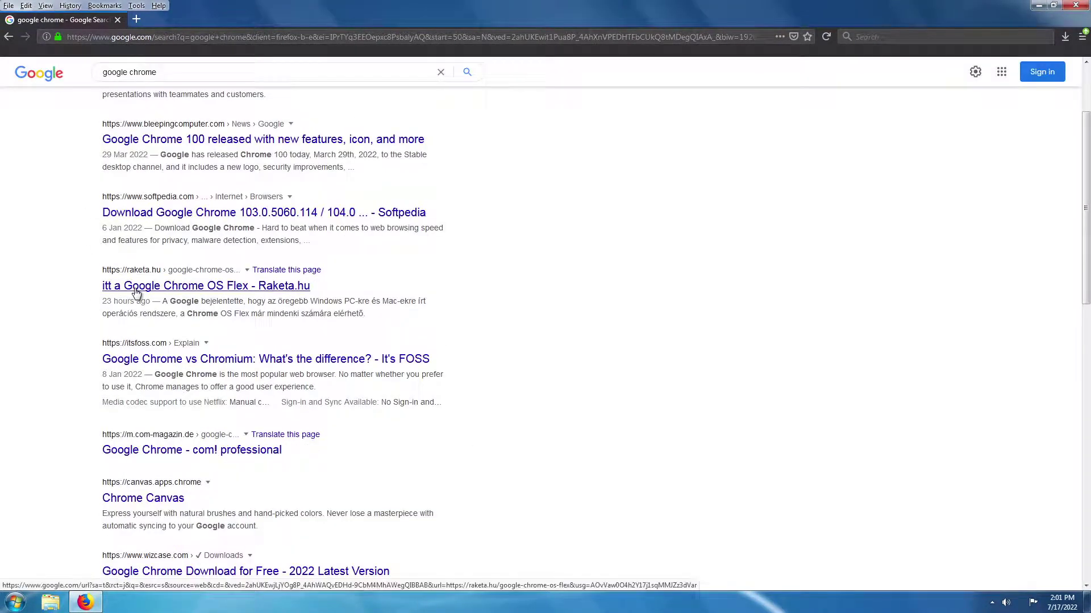
middle_click(134, 287)
click(171, 21)
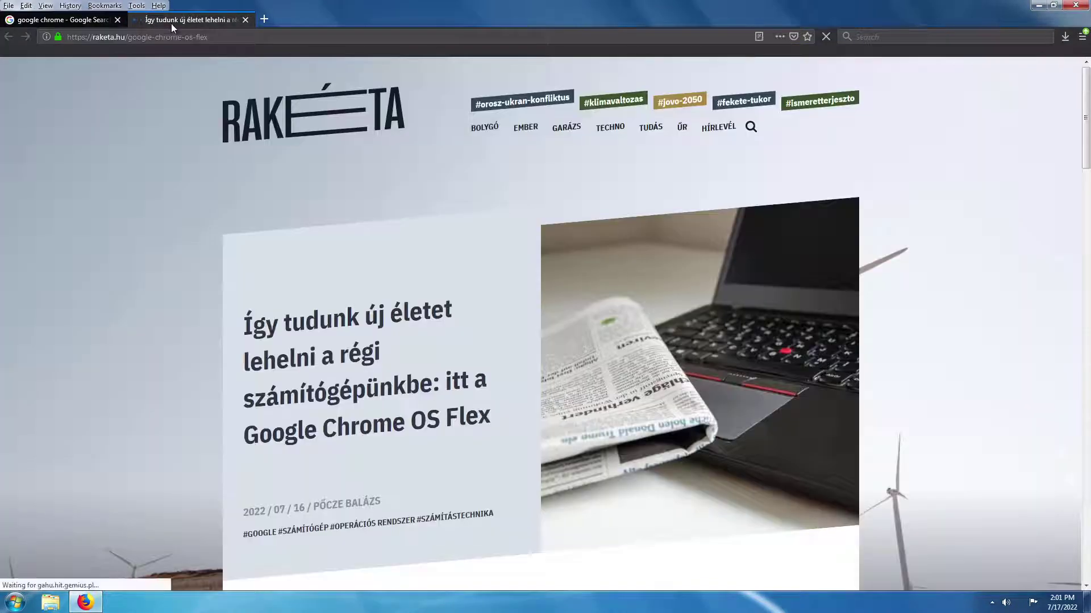
scroll(152, 220, down, 5)
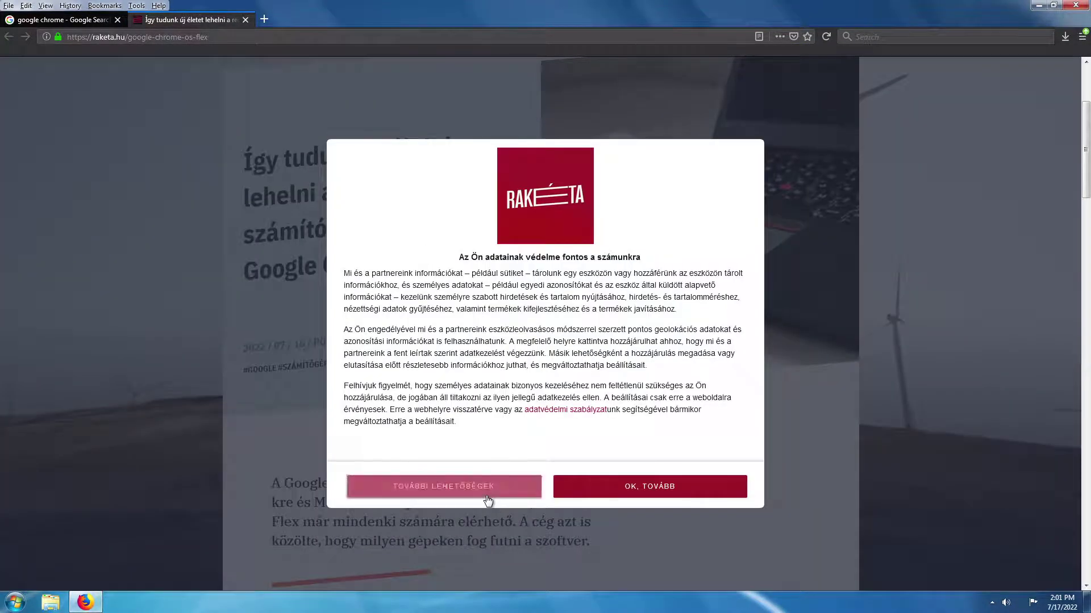
click(492, 489)
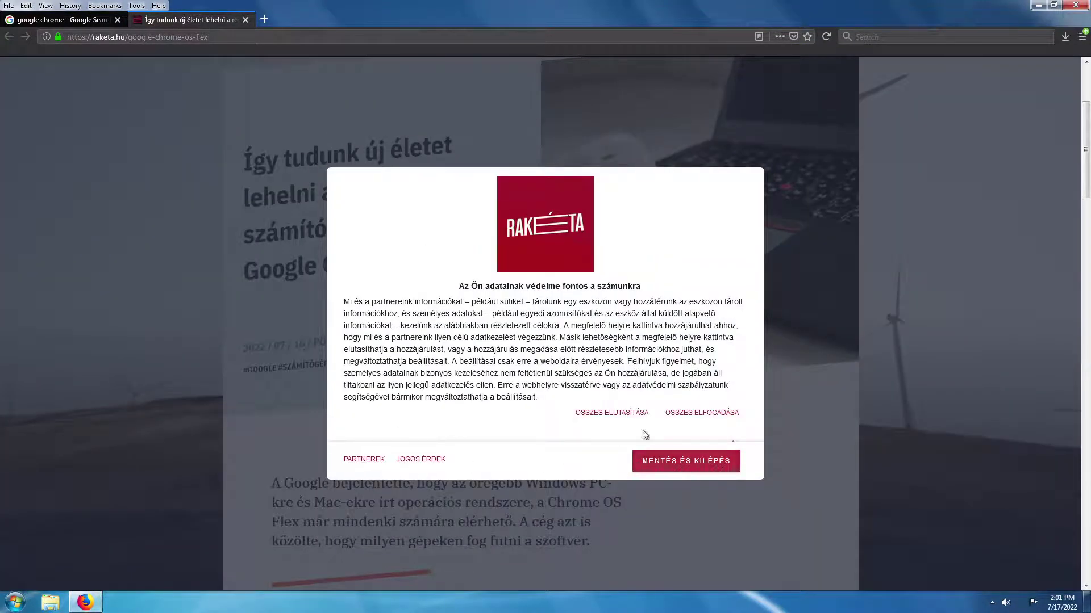
scroll(624, 438, down, 5)
click(658, 475)
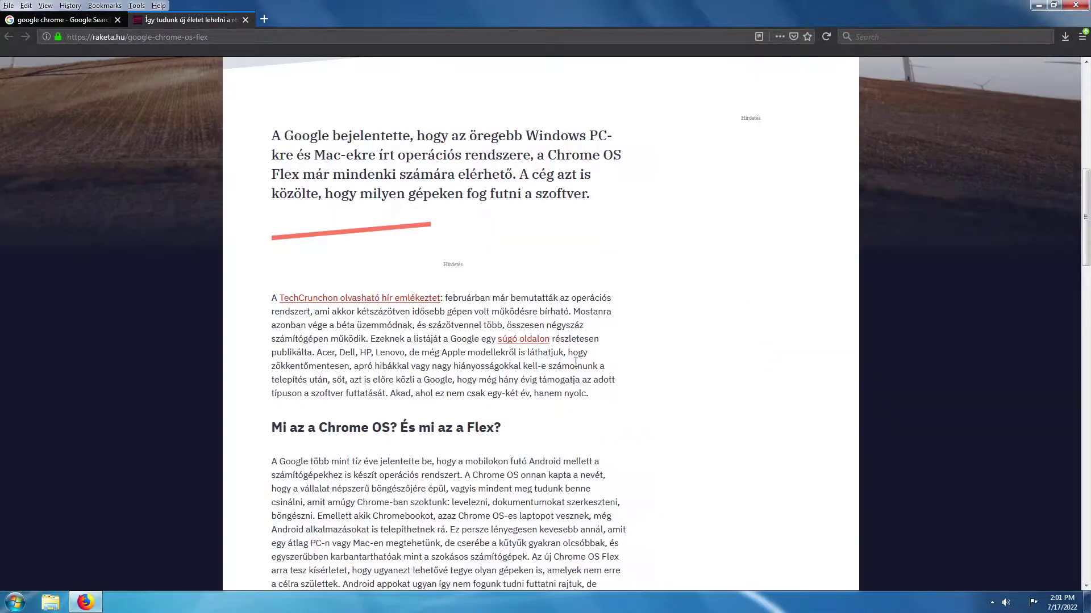
scroll(555, 402, down, 18)
scroll(272, 136, down, 5)
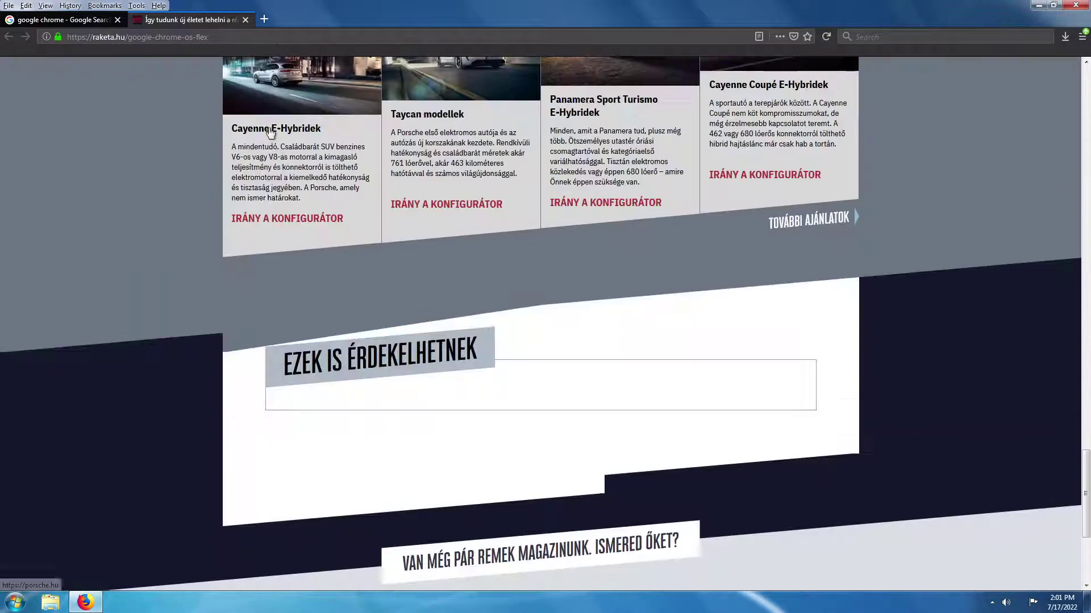
scroll(272, 135, up, 6)
scroll(268, 119, up, 3)
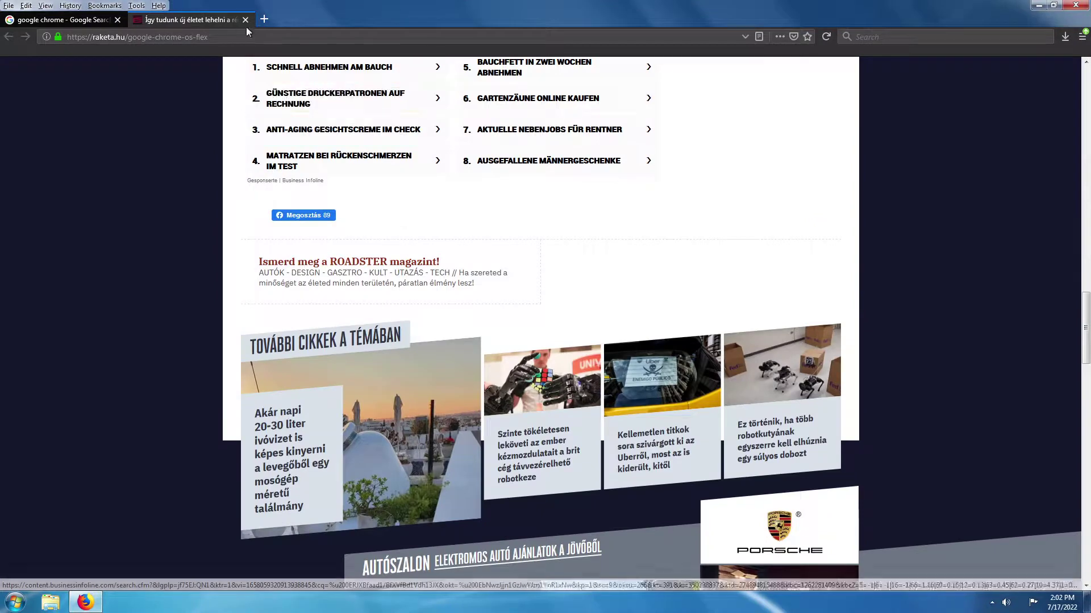
middle_click(232, 18)
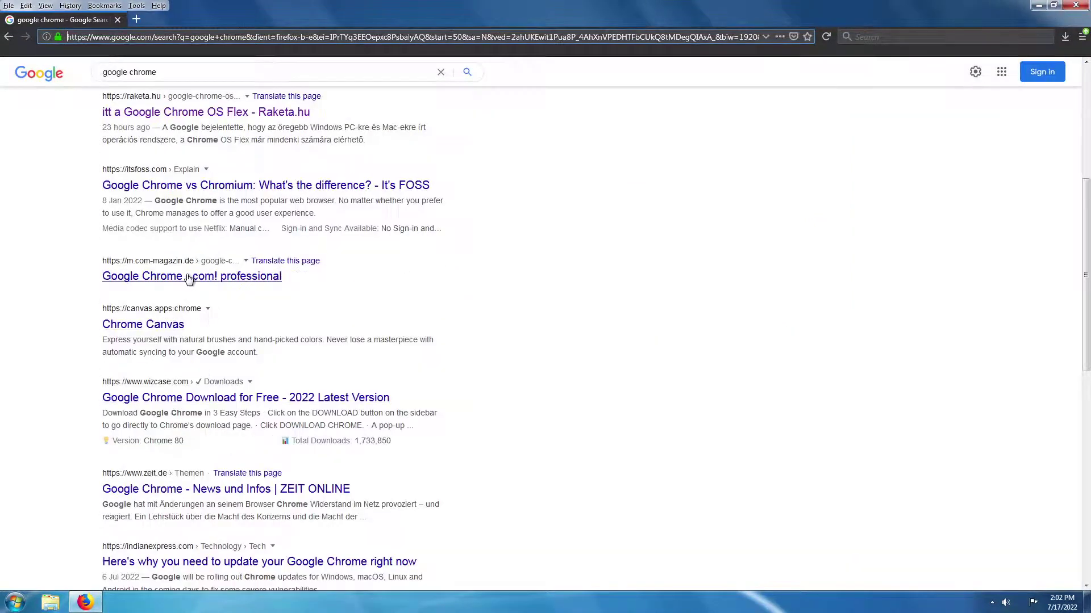
Step: Open the com! professional Google Chrome result, view Alle Themen, then close that tab
middle_click(188, 276)
click(186, 21)
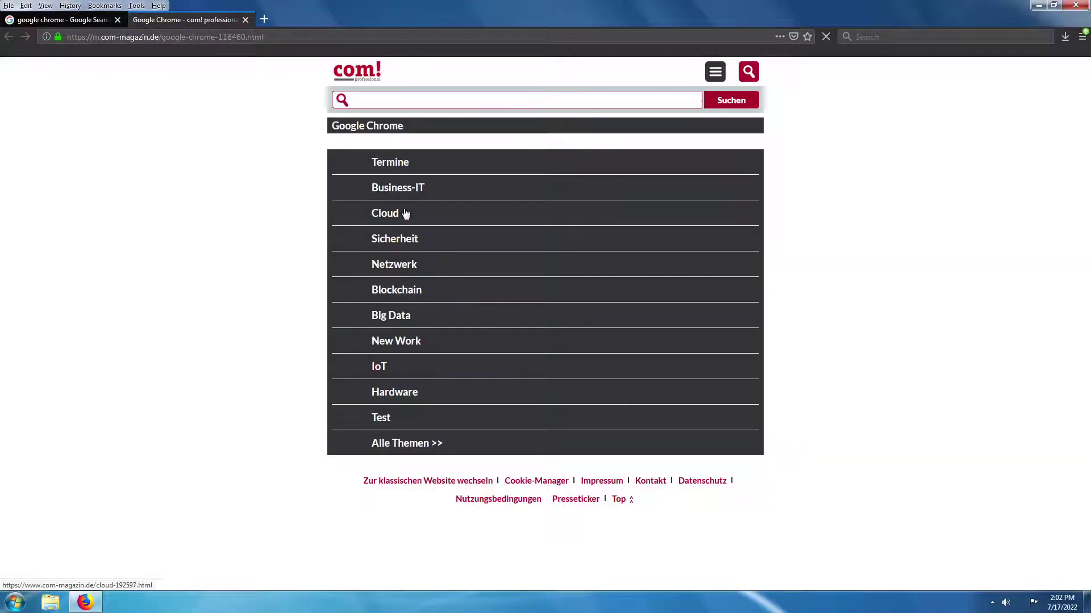
click(401, 446)
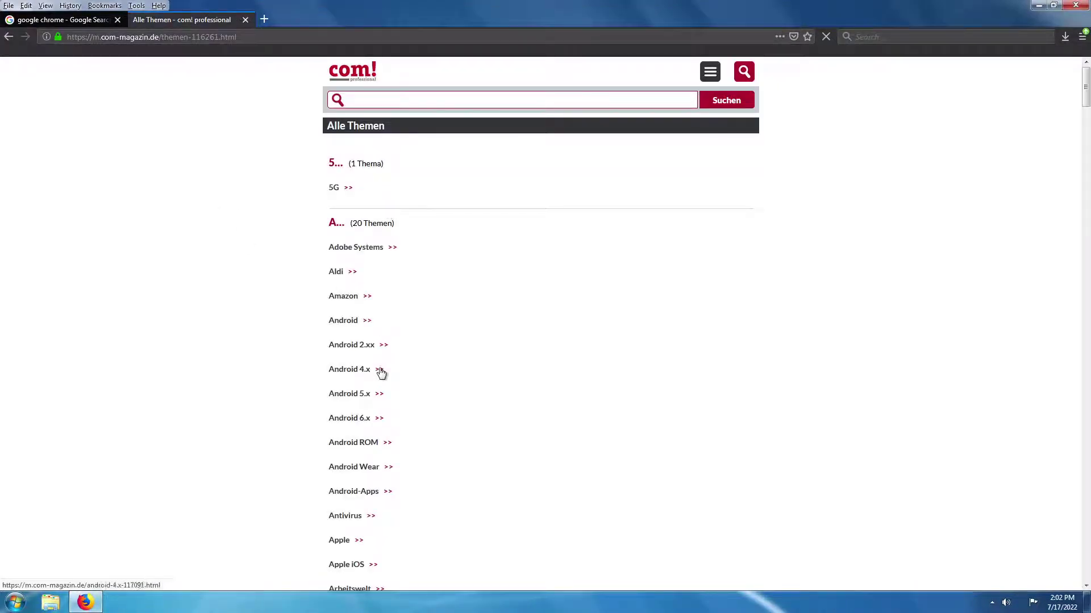
scroll(349, 237, down, 20)
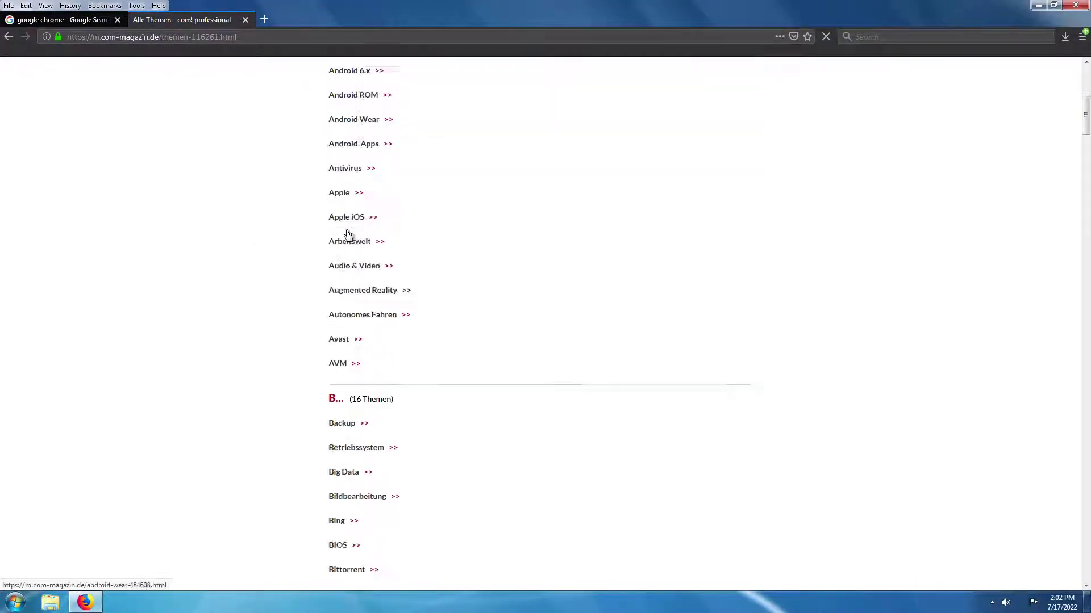
middle_click(194, 20)
Step: Go to page 7 of the search results
scroll(255, 299, down, 5)
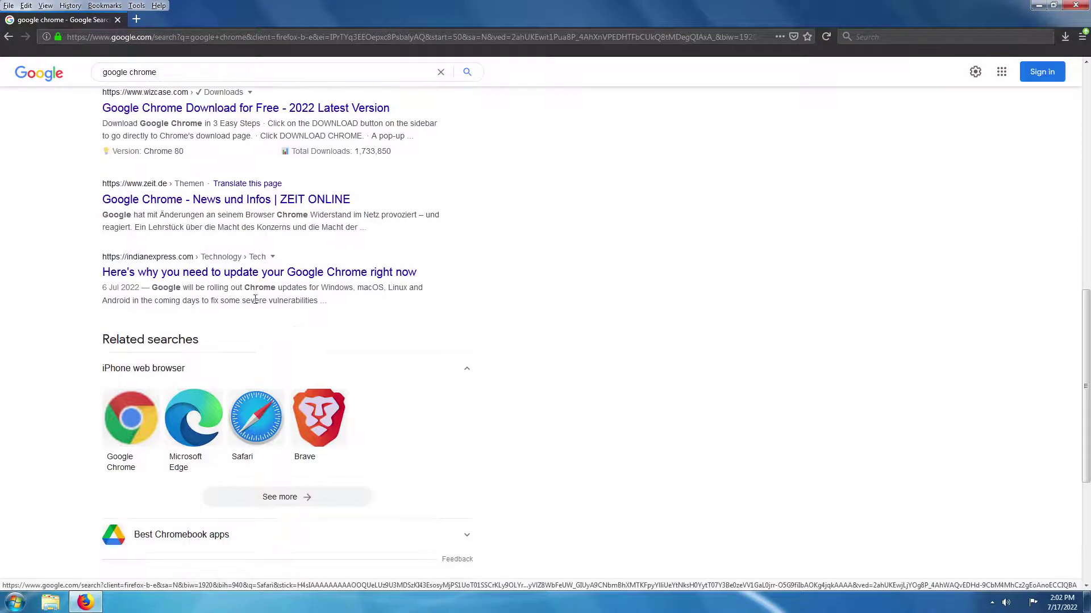
scroll(245, 279, down, 4)
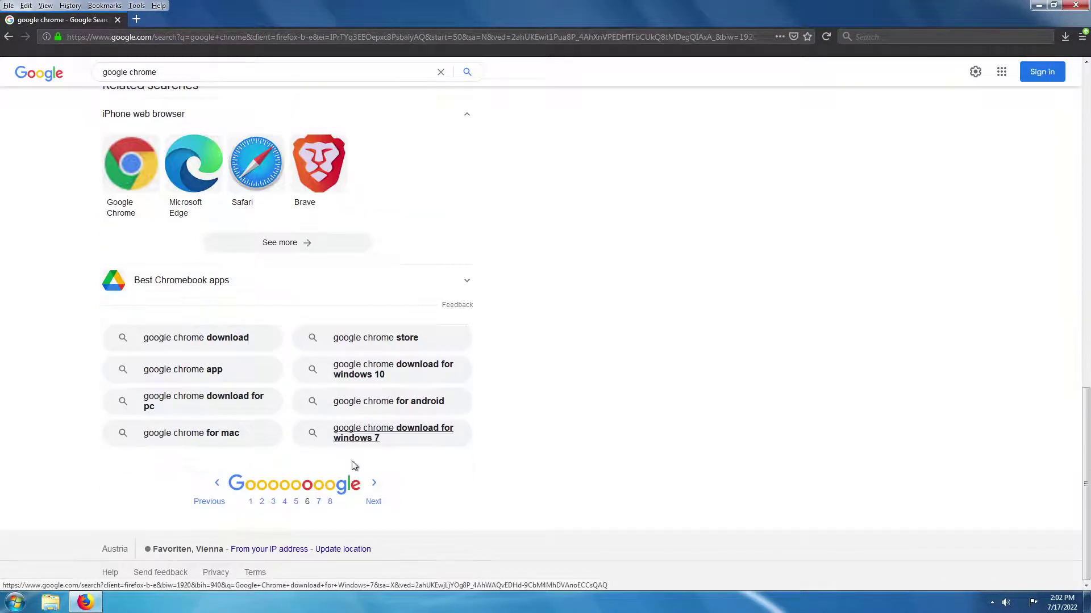
click(320, 492)
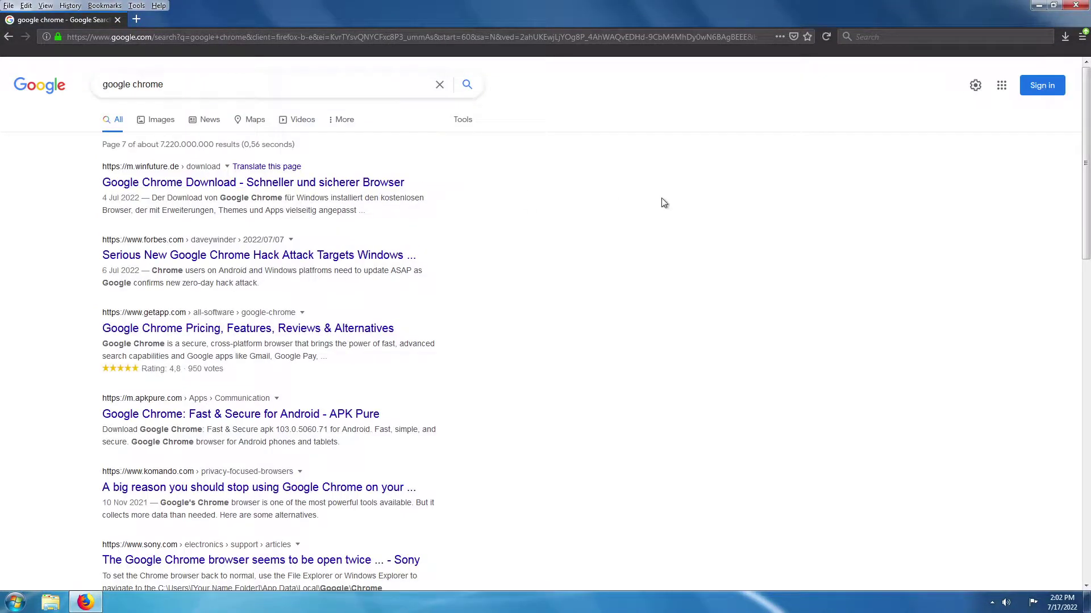
Step: Open the Mighty browser result, look it over, and close it
scroll(436, 228, down, 2)
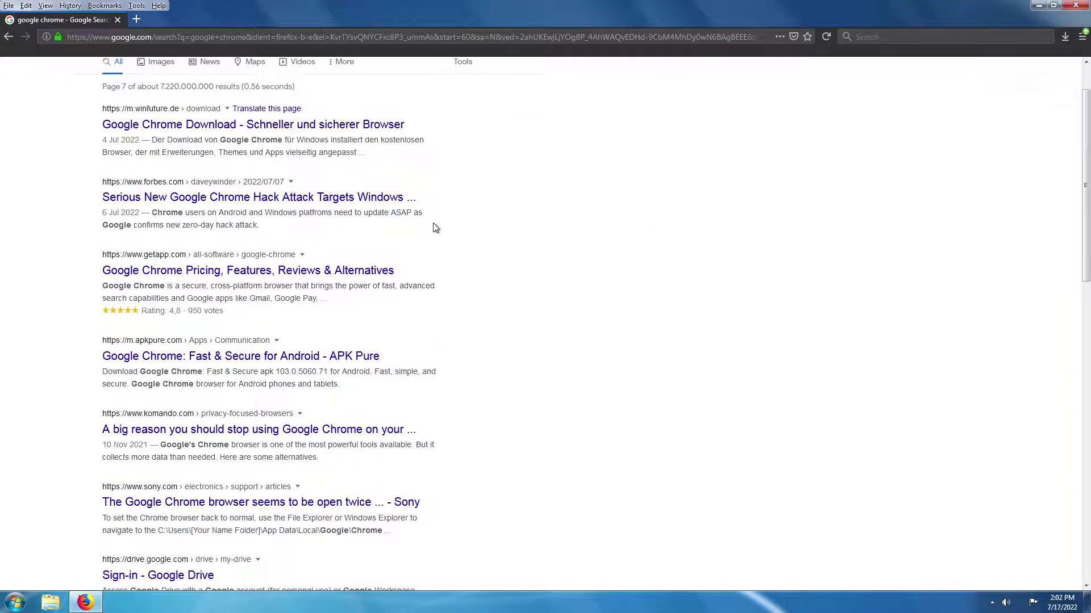
scroll(364, 257, up, 1)
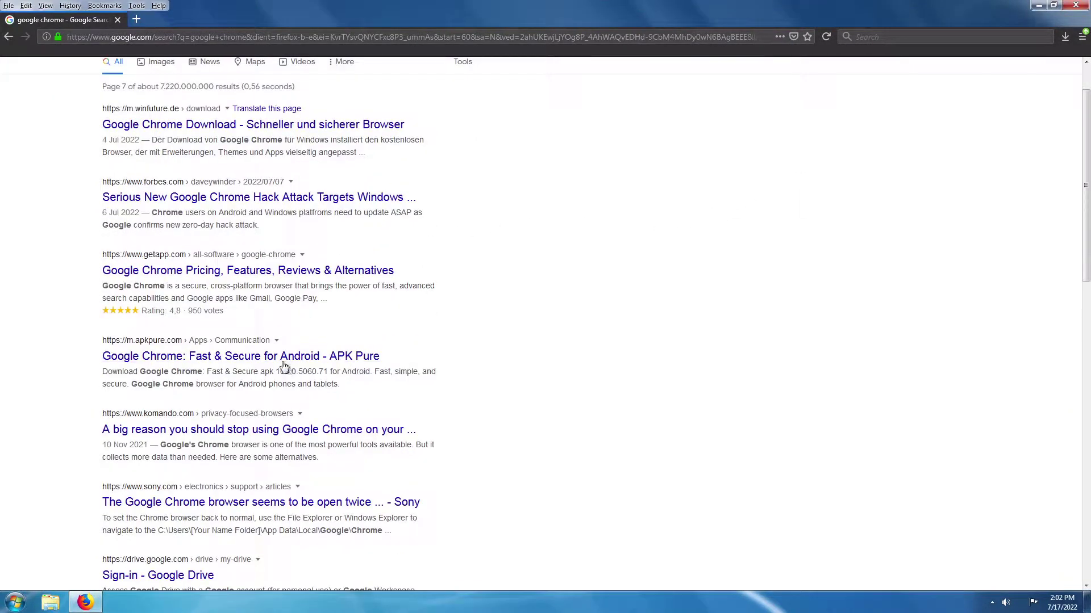
scroll(545, 194, down, 3)
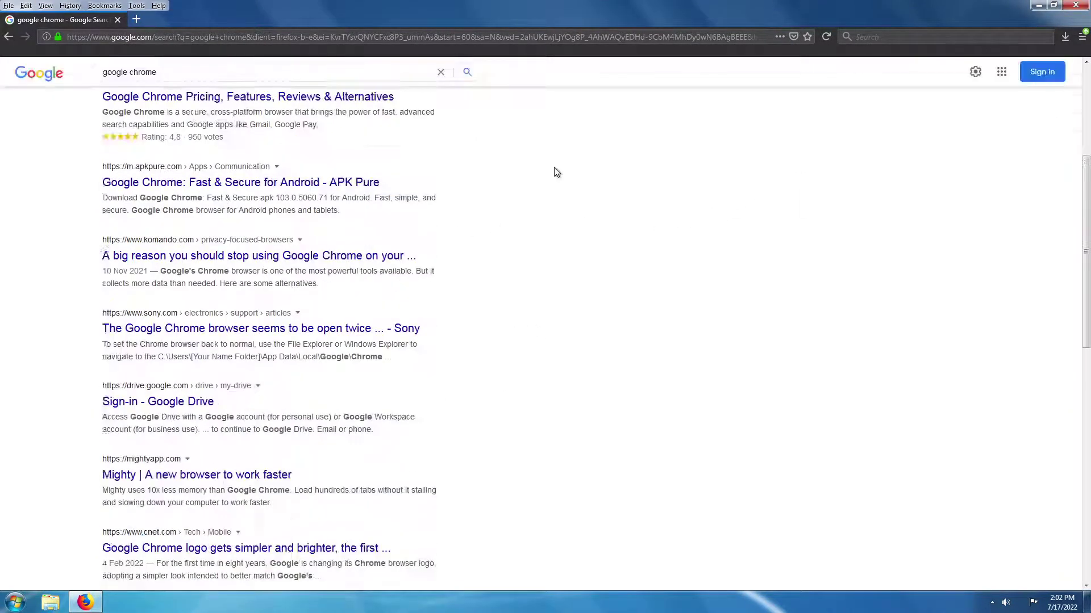
scroll(215, 255, down, 4)
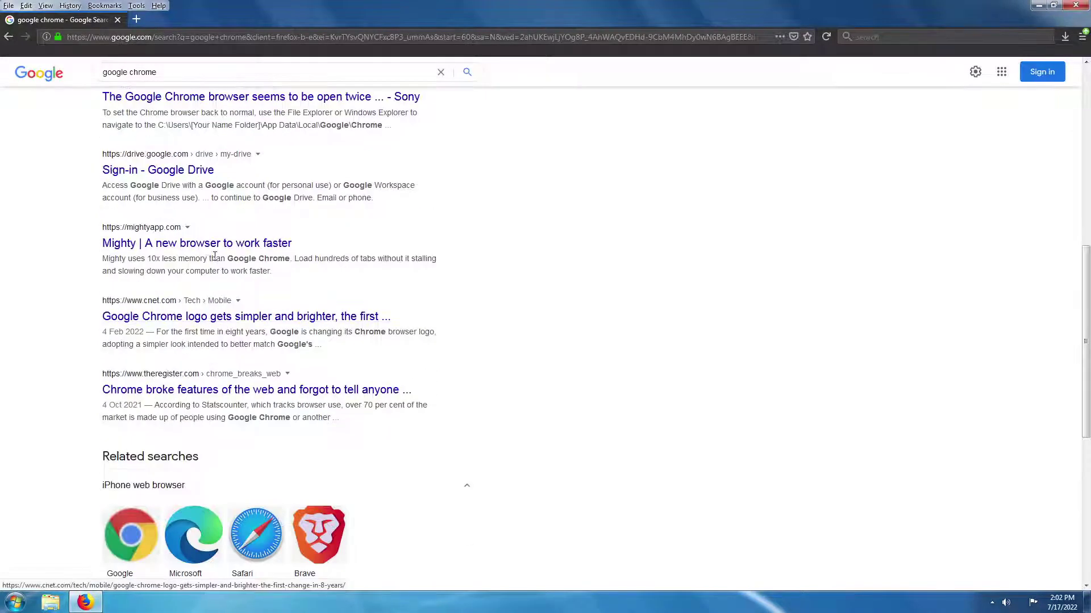
click(215, 243)
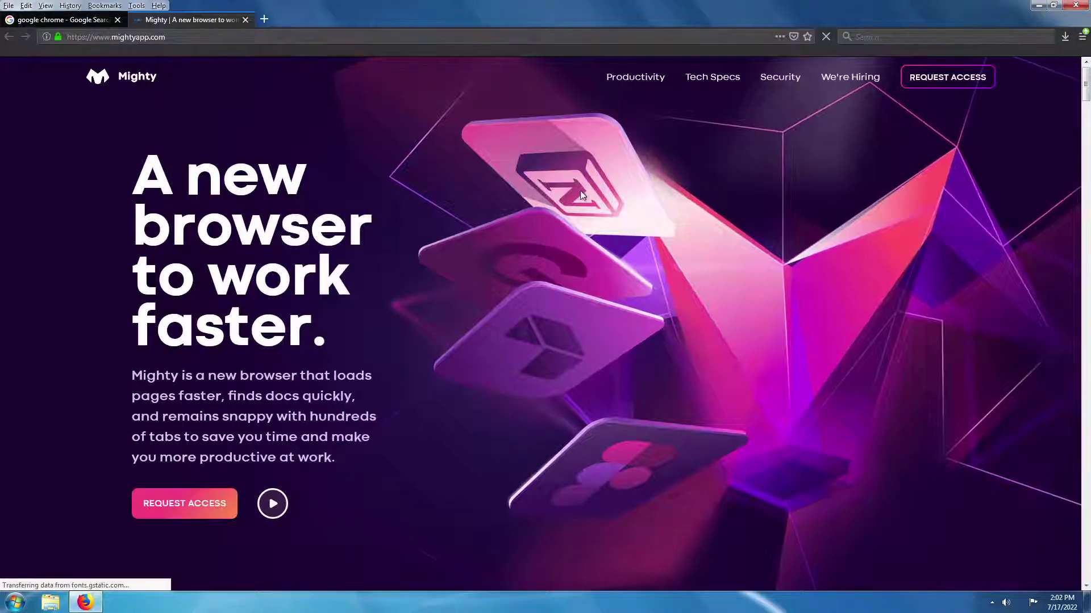
scroll(361, 364, down, 9)
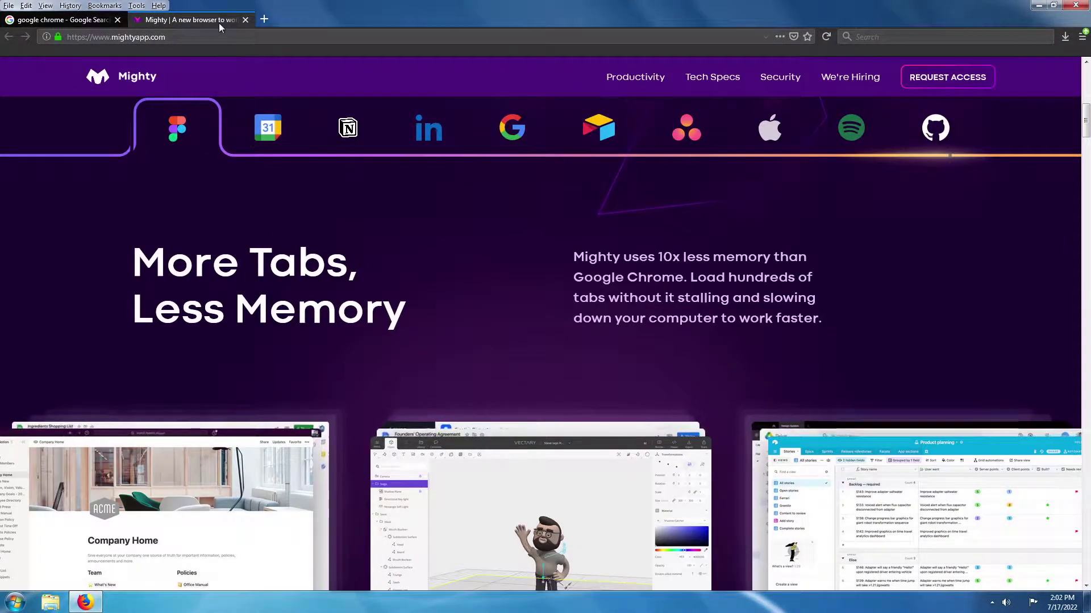
click(245, 20)
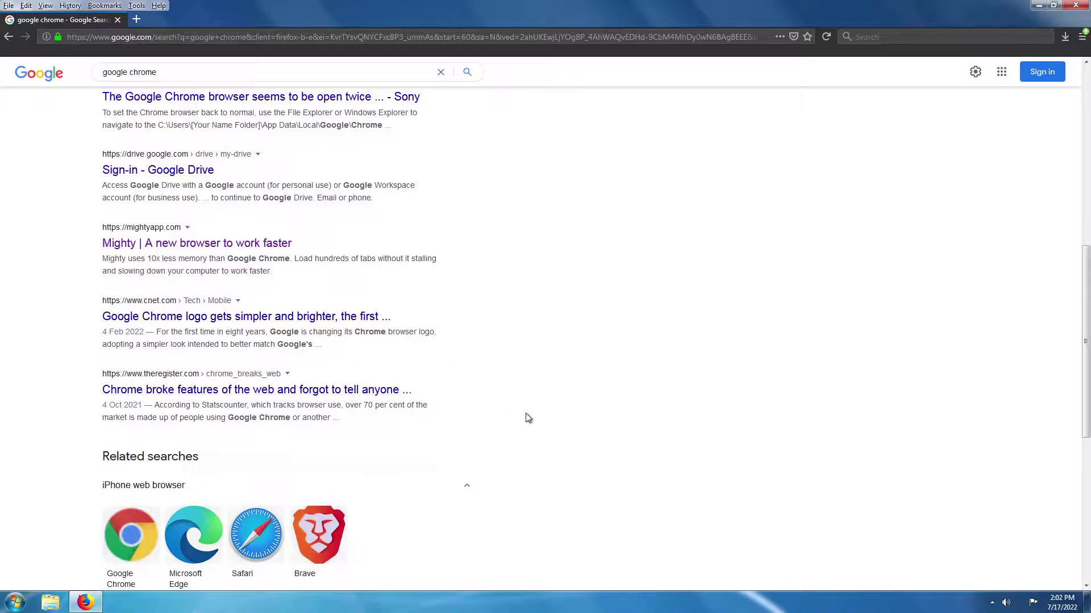
Step: On results page 8, open the Phoronix Chrome 102 article and the WN result in background tabs
scroll(385, 477, down, 6)
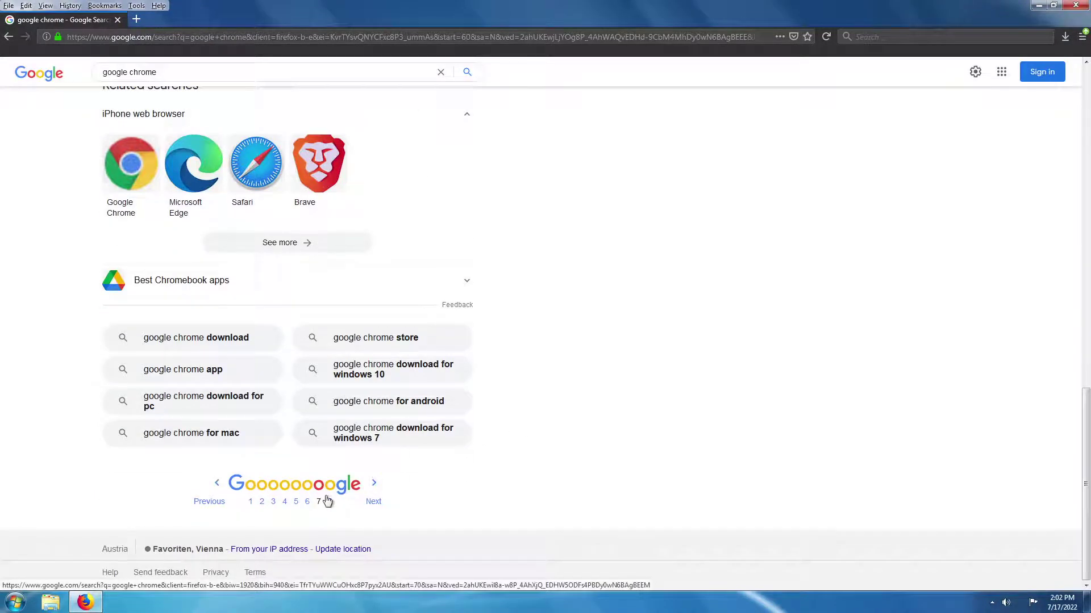
click(325, 500)
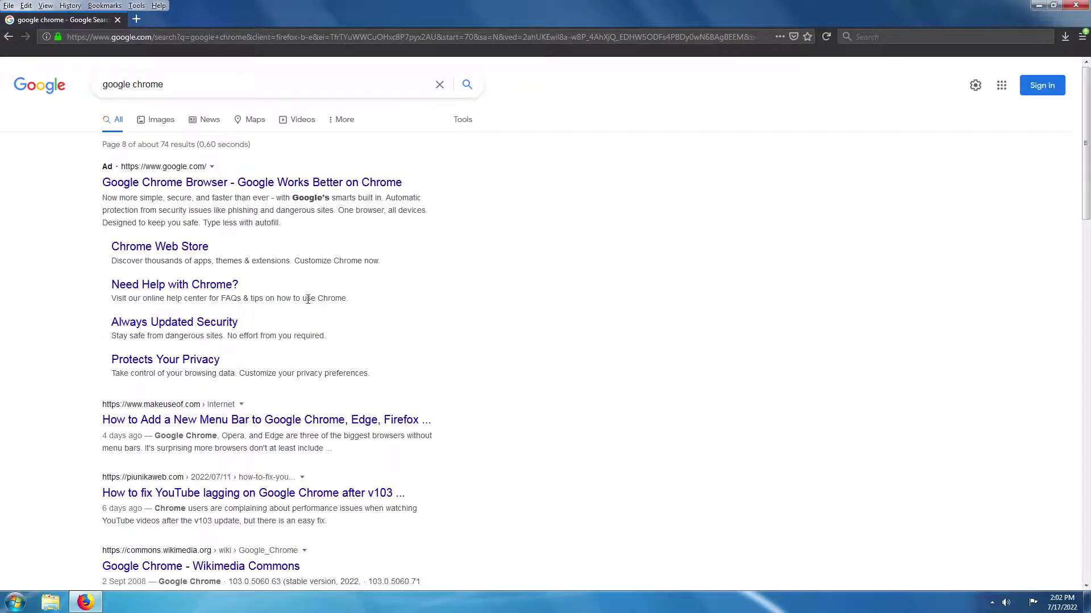
scroll(548, 274, down, 10)
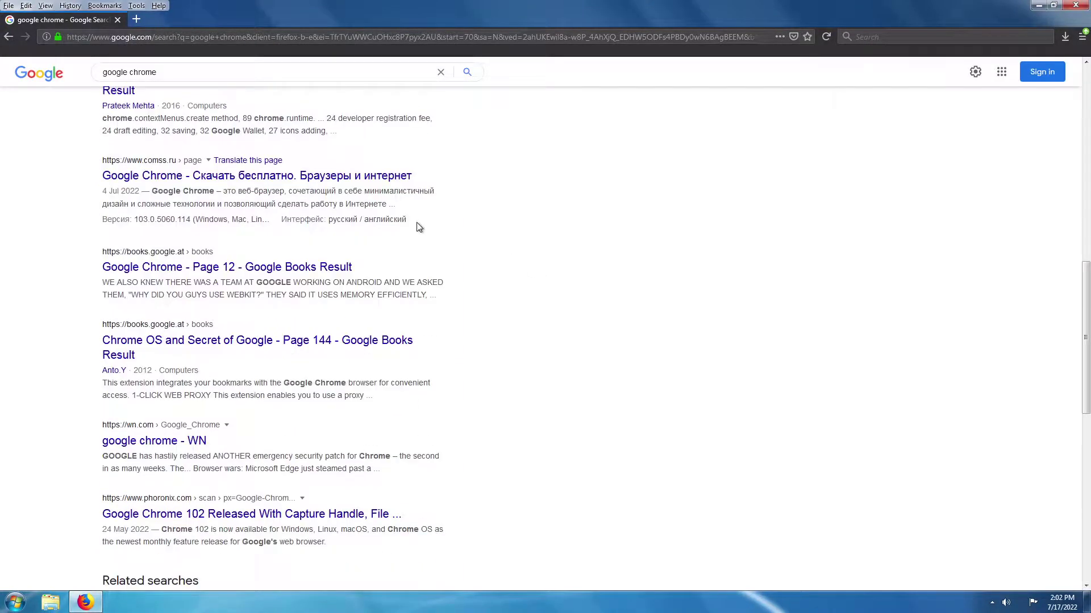
scroll(418, 227, down, 5)
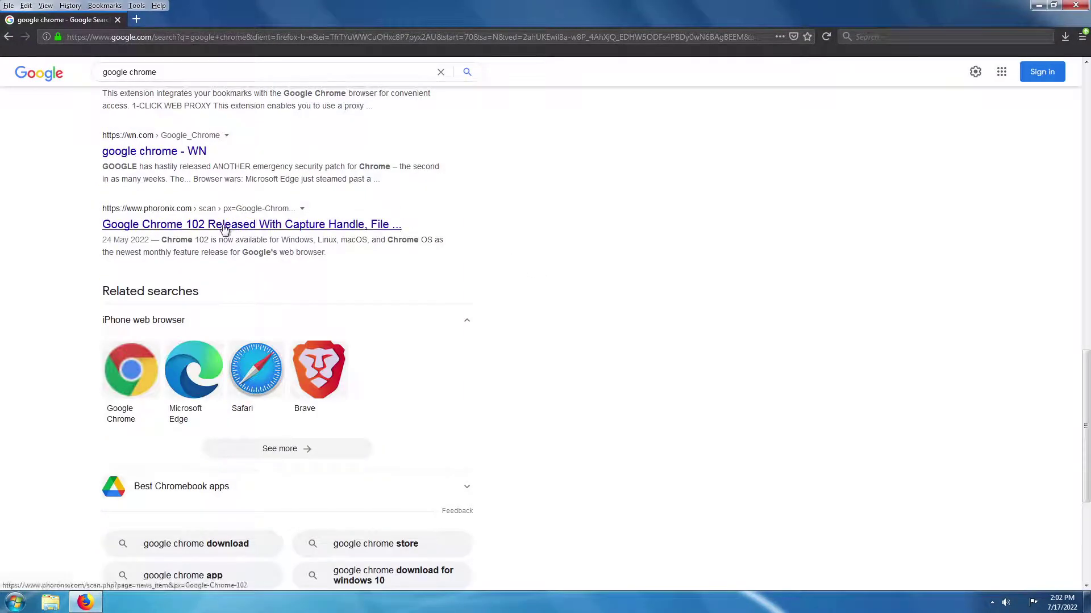
middle_click(185, 227)
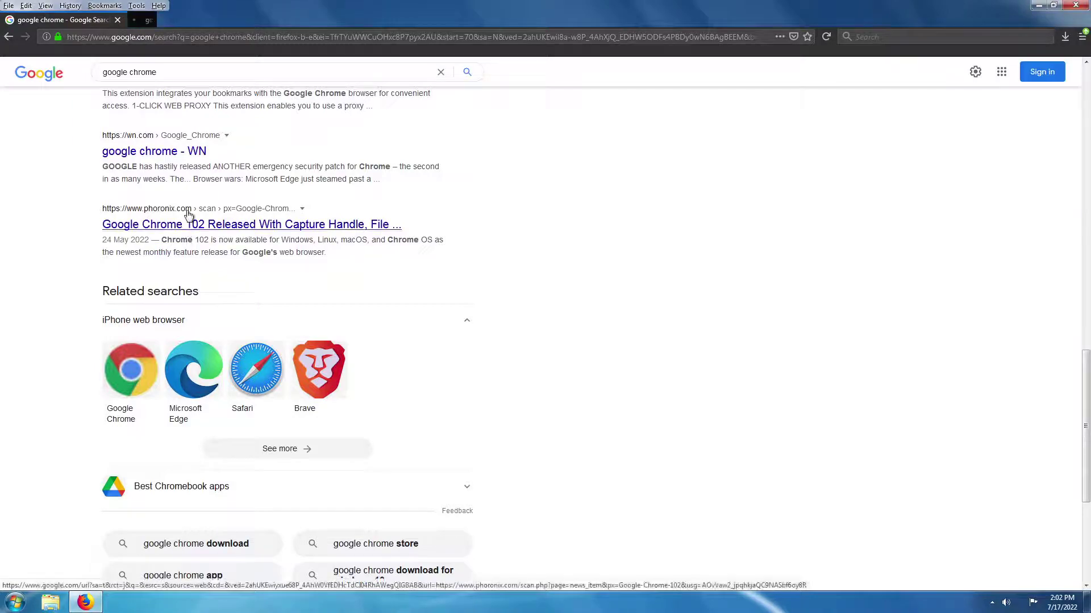
middle_click(173, 152)
Step: Read the Phoronix Chrome 102 article after declining its privacy consent, then close that tab
click(182, 18)
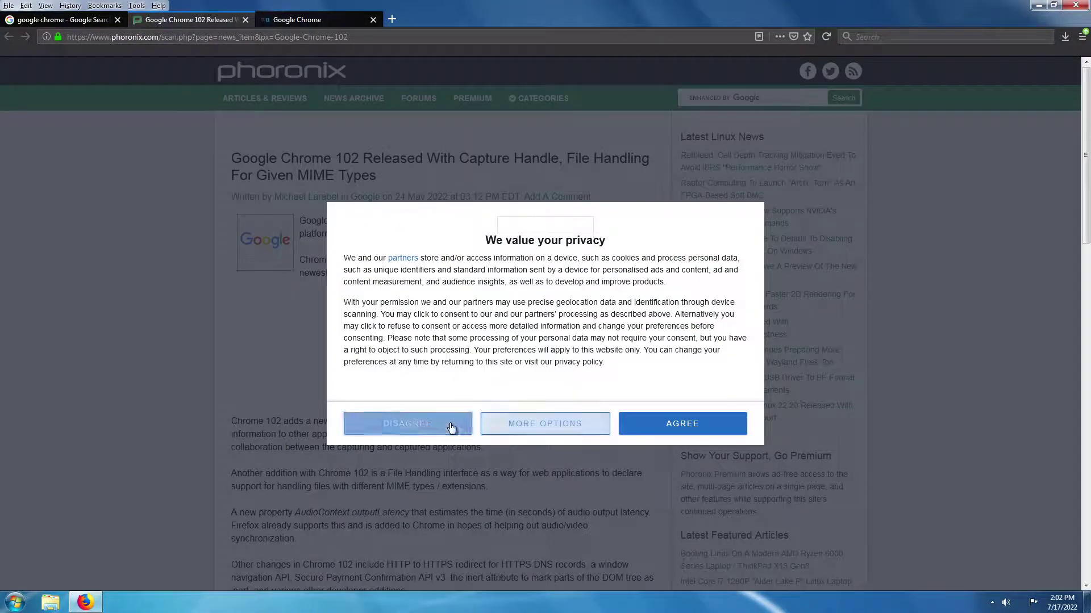
click(449, 426)
scroll(444, 417, down, 10)
scroll(274, 195, down, 8)
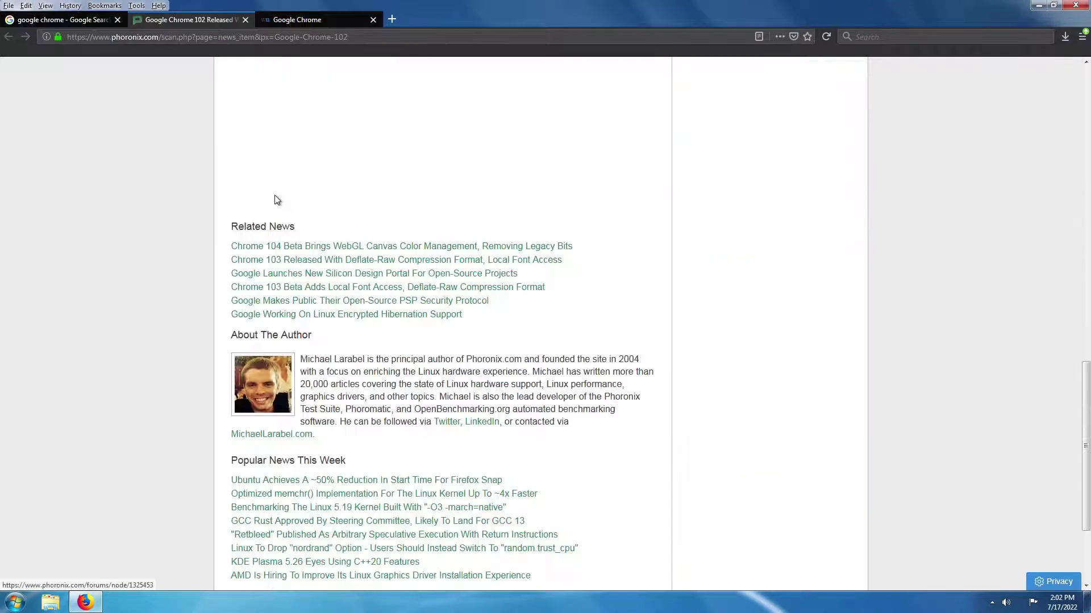
scroll(274, 196, up, 7)
middle_click(210, 25)
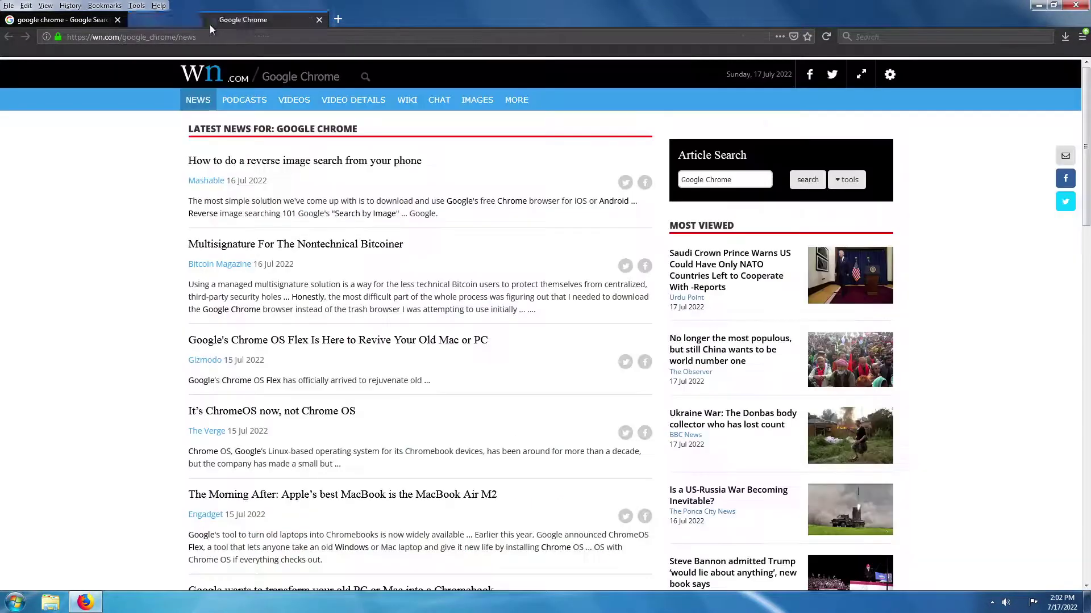
Step: Check wn.com's site information and stored cookies, skim the news, then close the wn.com tab
click(52, 37)
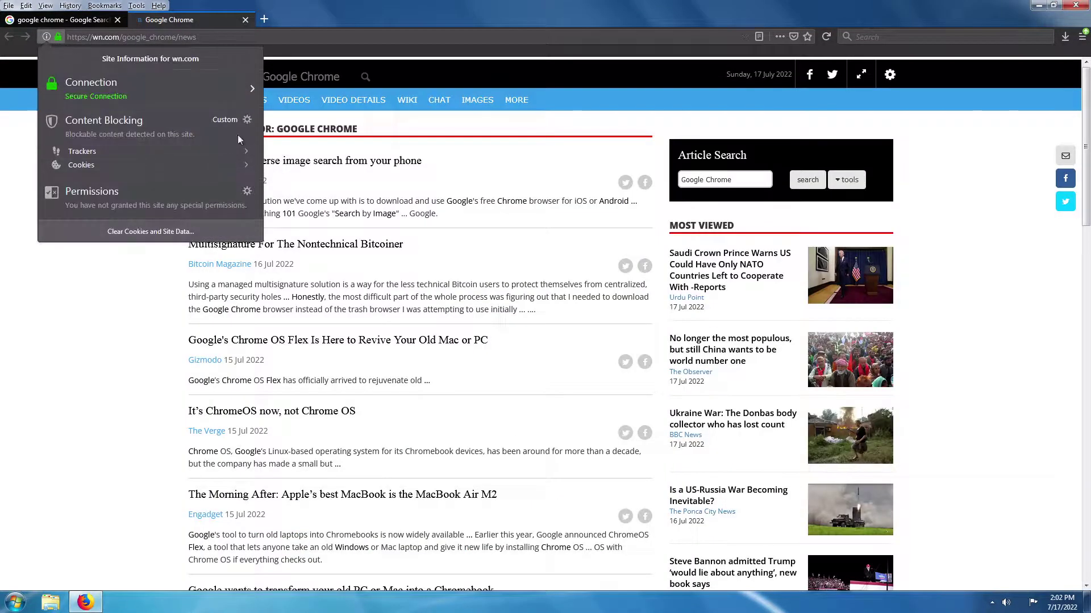
click(220, 166)
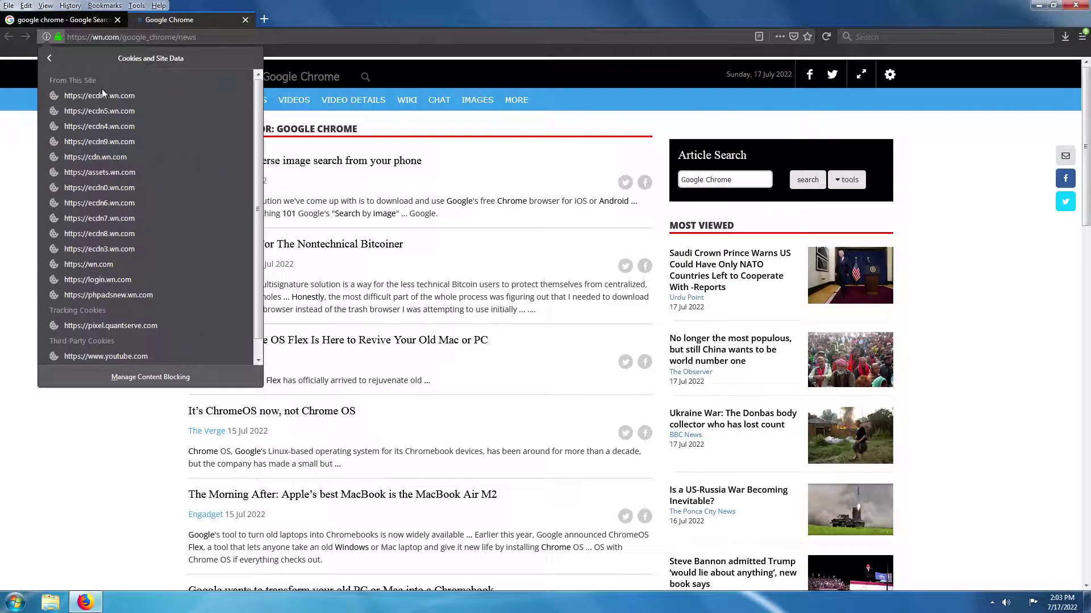
click(50, 57)
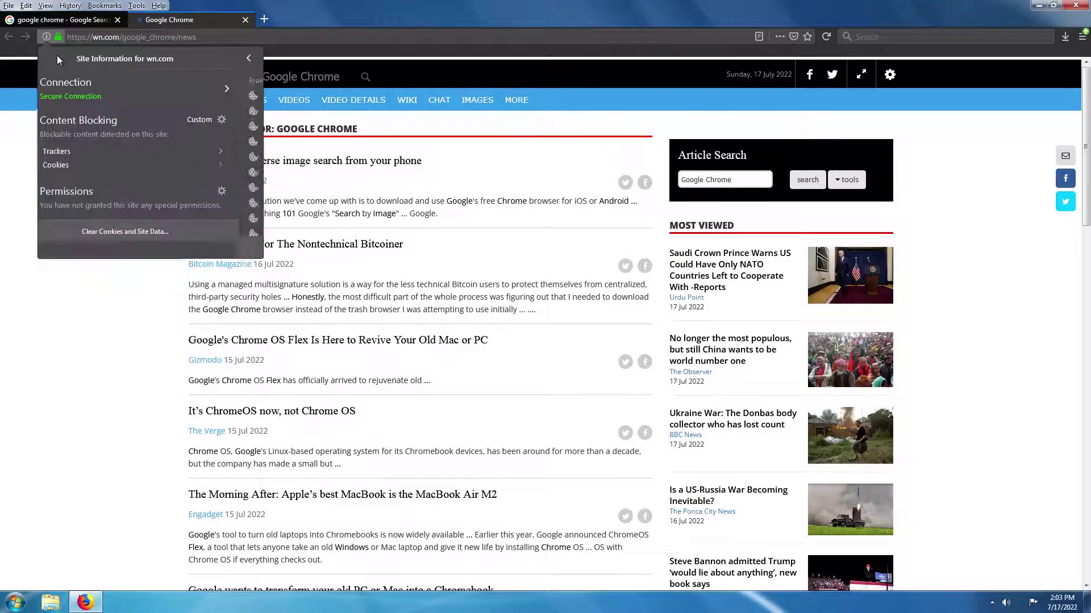
click(393, 152)
scroll(289, 206, down, 15)
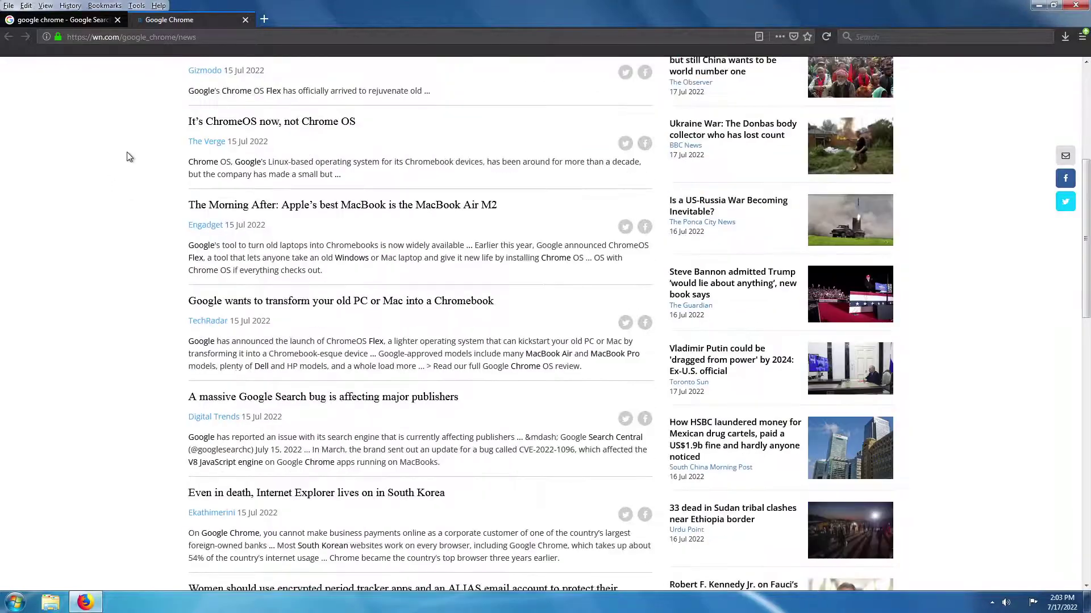
scroll(256, 128, up, 15)
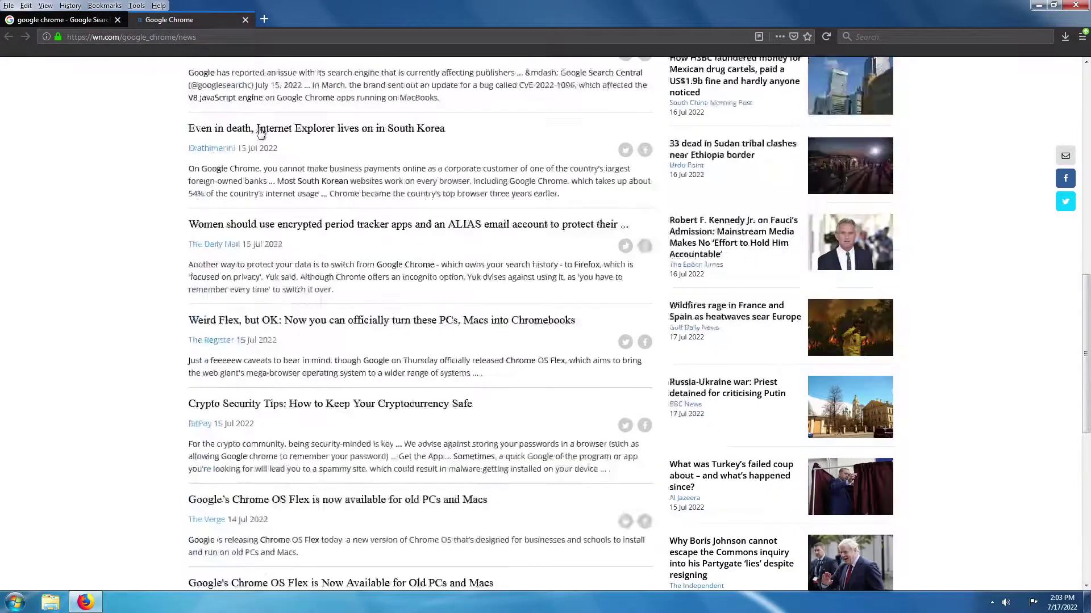
click(244, 19)
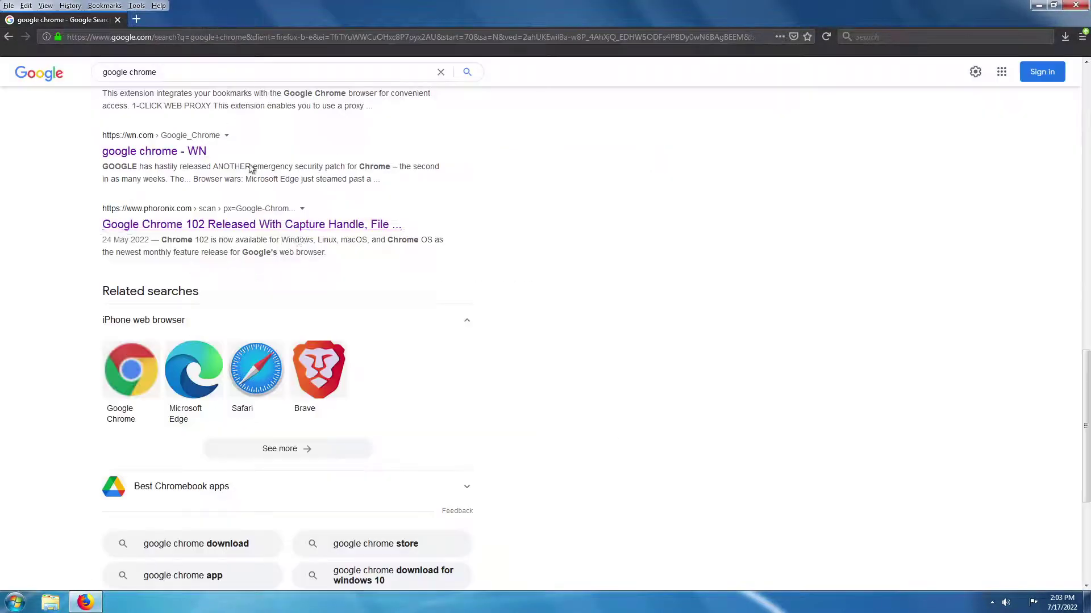
Step: Repeat the google chrome search with the omitted results included
scroll(597, 232, down, 5)
scroll(419, 214, up, 8)
scroll(275, 284, down, 8)
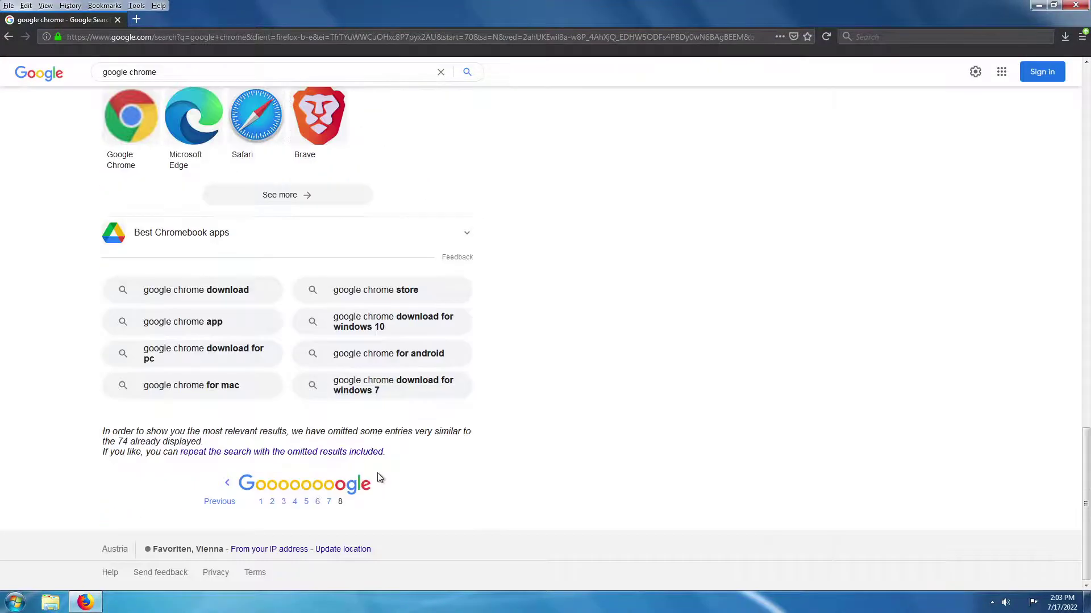
click(357, 453)
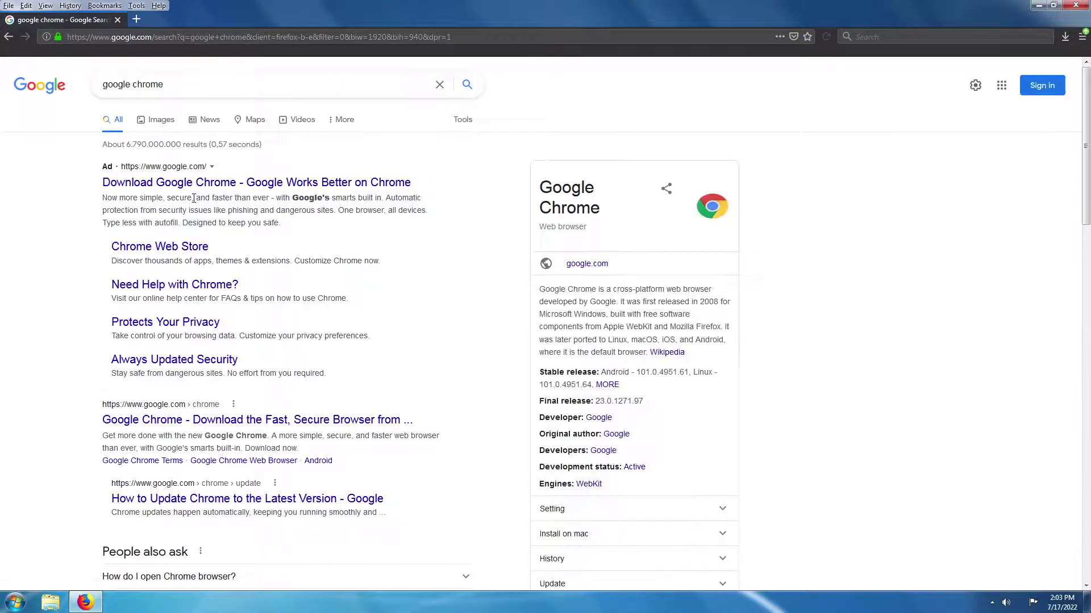
Step: Clear google.com's cookies and site data via Site Information, then reload the results with F5
scroll(194, 203, down, 5)
scroll(194, 202, down, 15)
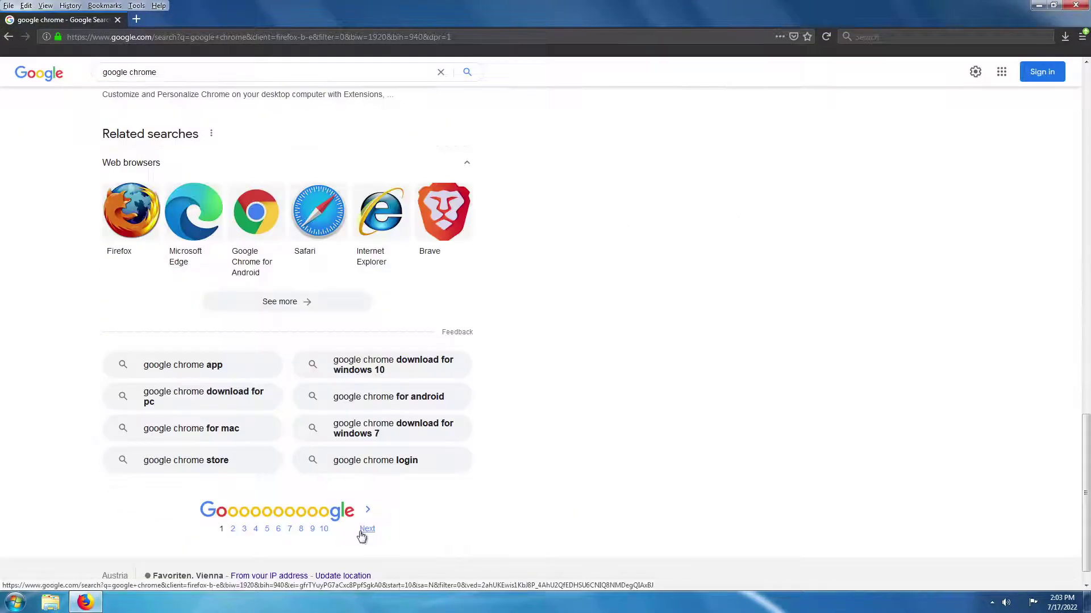
click(51, 37)
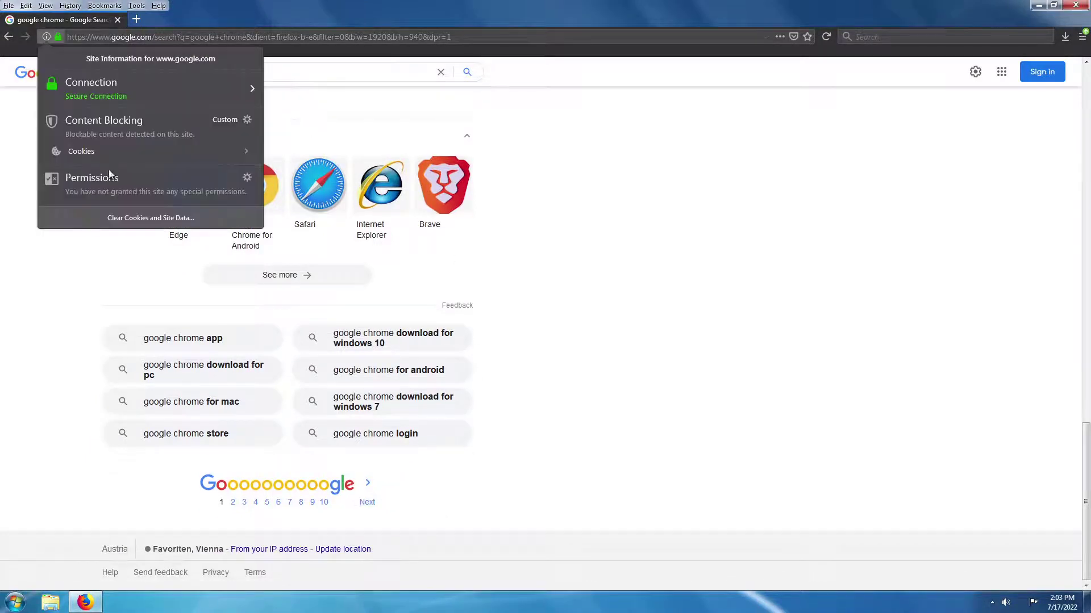
click(131, 220)
click(605, 407)
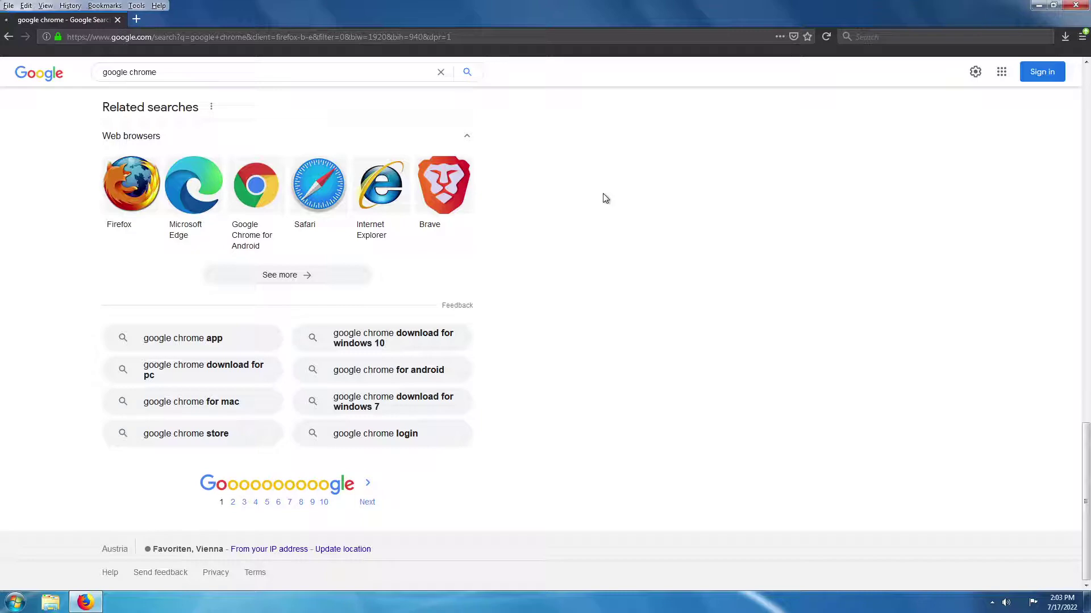
key(F5)
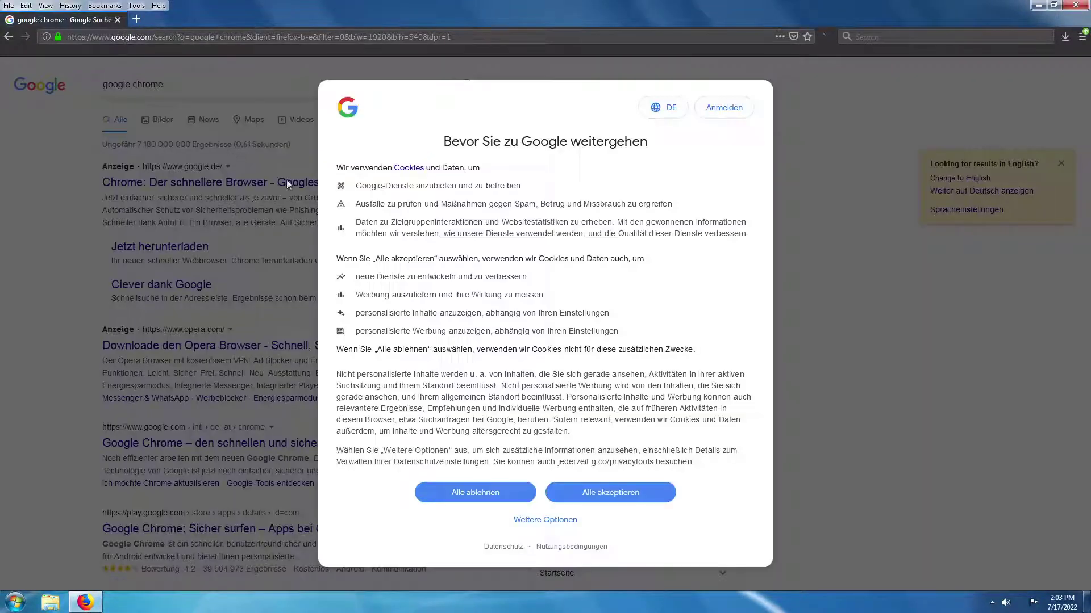
Step: Accept all of Google's cookies and keep the results shown in German
click(563, 493)
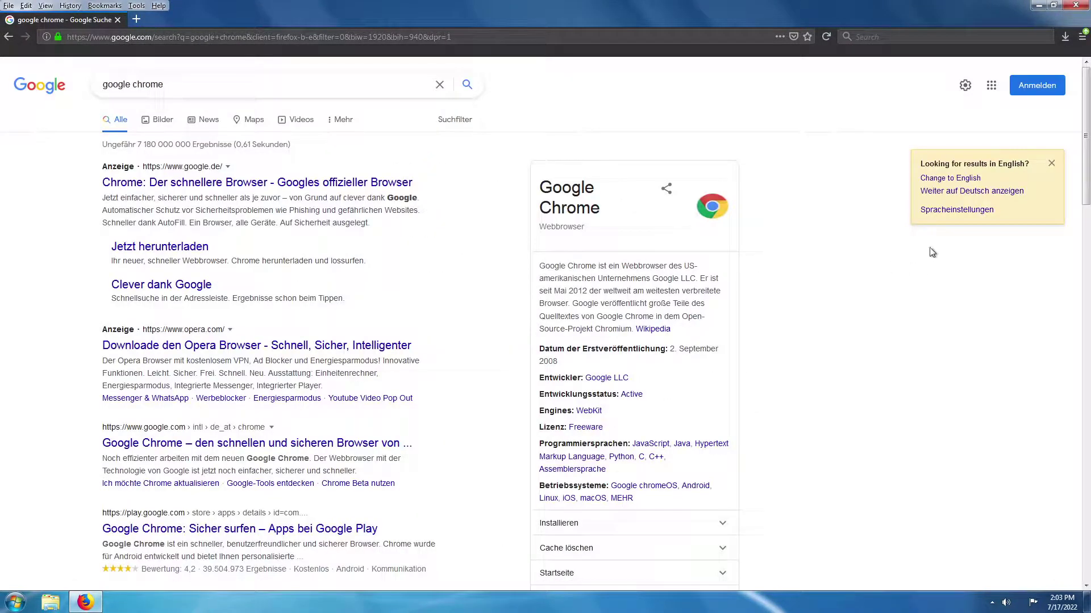
scroll(890, 248, down, 5)
scroll(878, 254, up, 5)
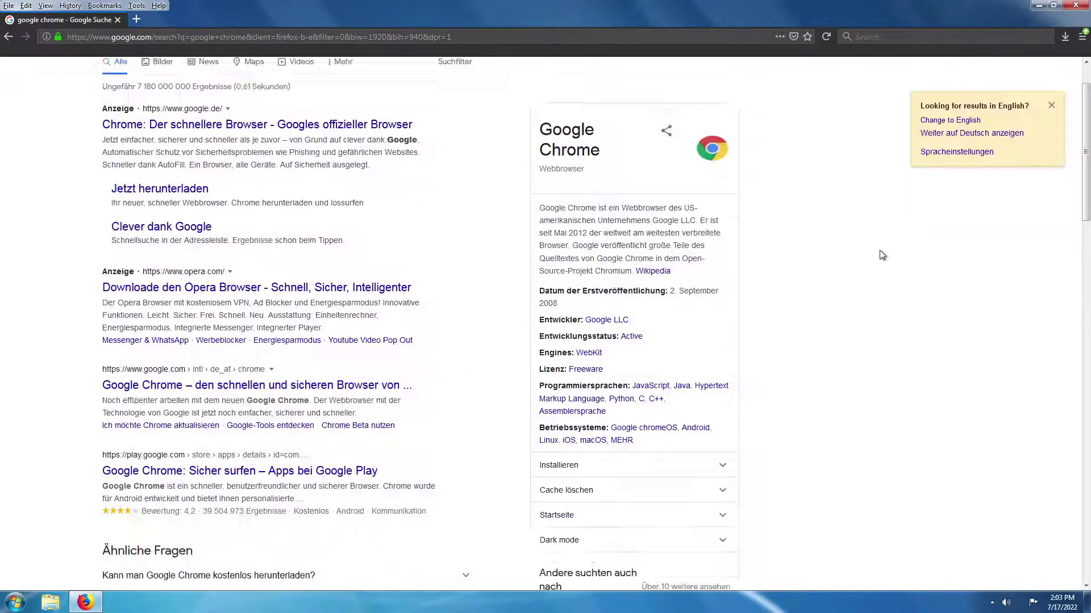
drag(930, 184, 935, 200)
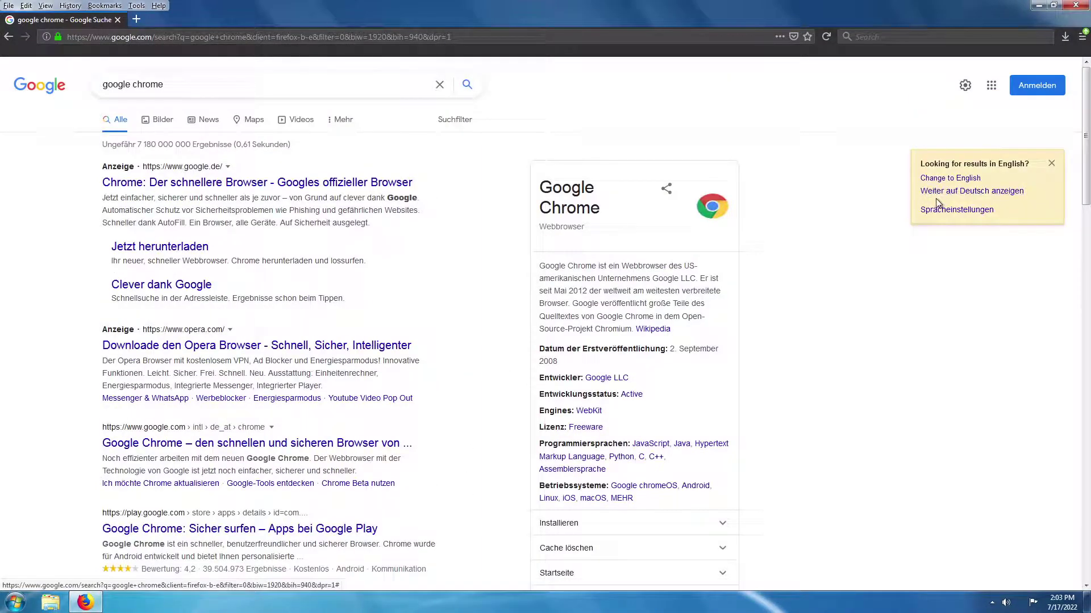
Step: Move to page 2 of the google chrome results and scroll through it
scroll(287, 224, down, 18)
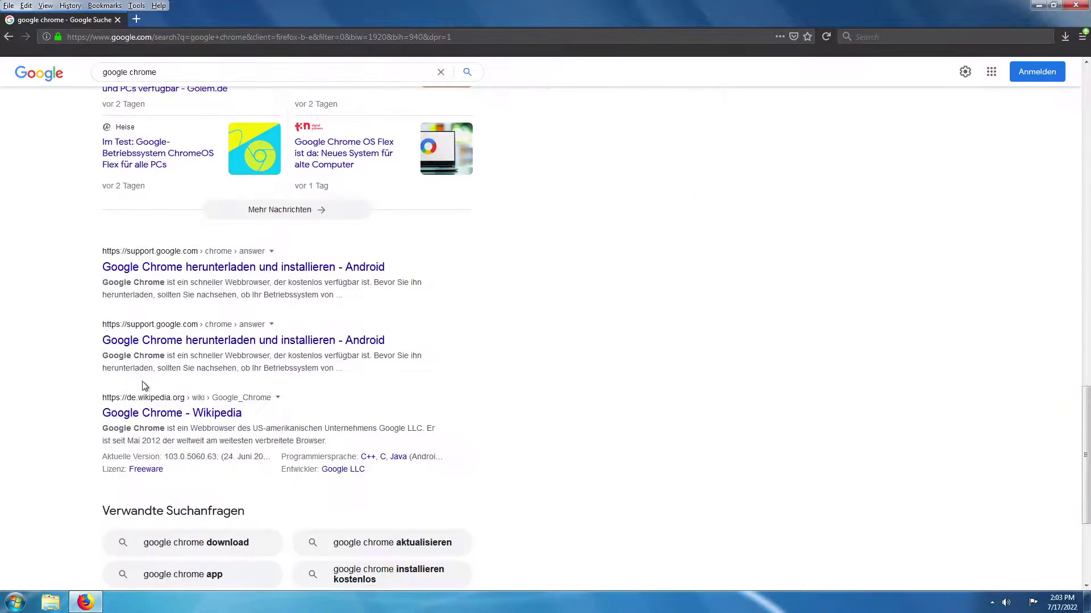
scroll(144, 383, down, 4)
click(227, 501)
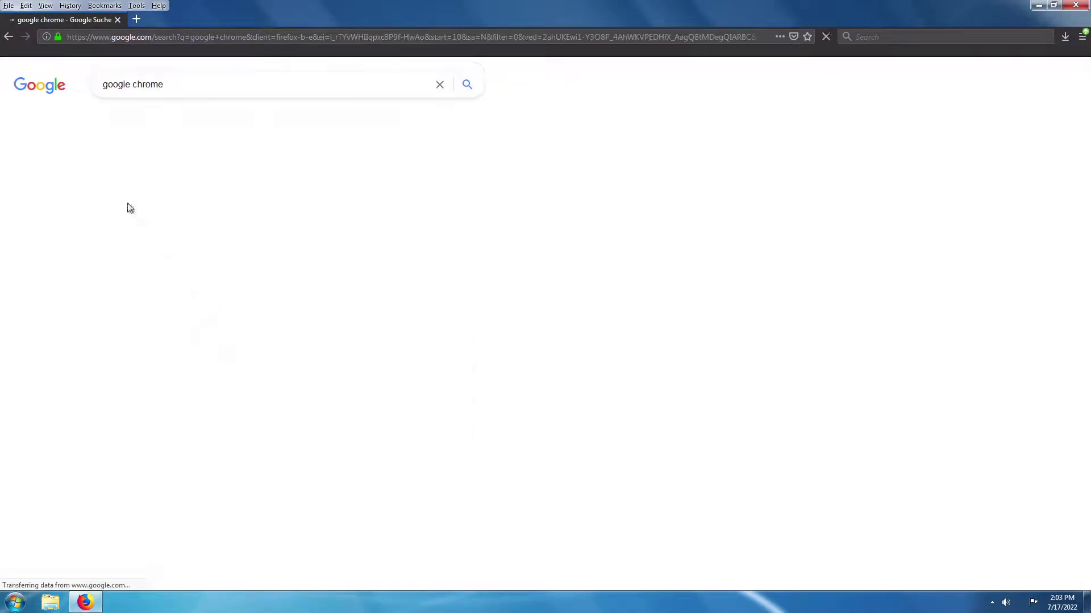
scroll(119, 188, down, 15)
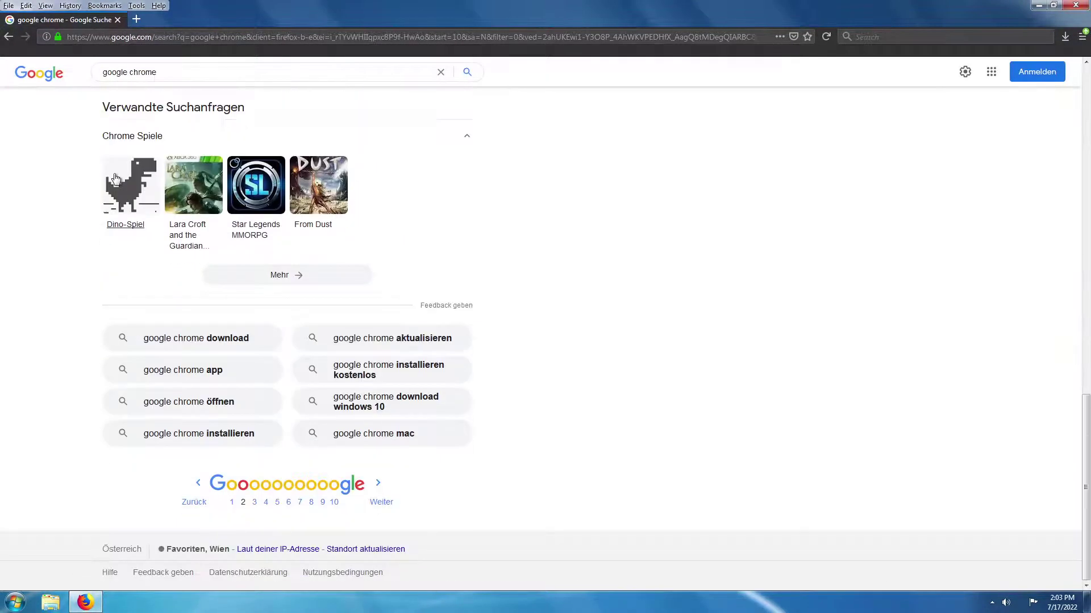
scroll(115, 180, up, 15)
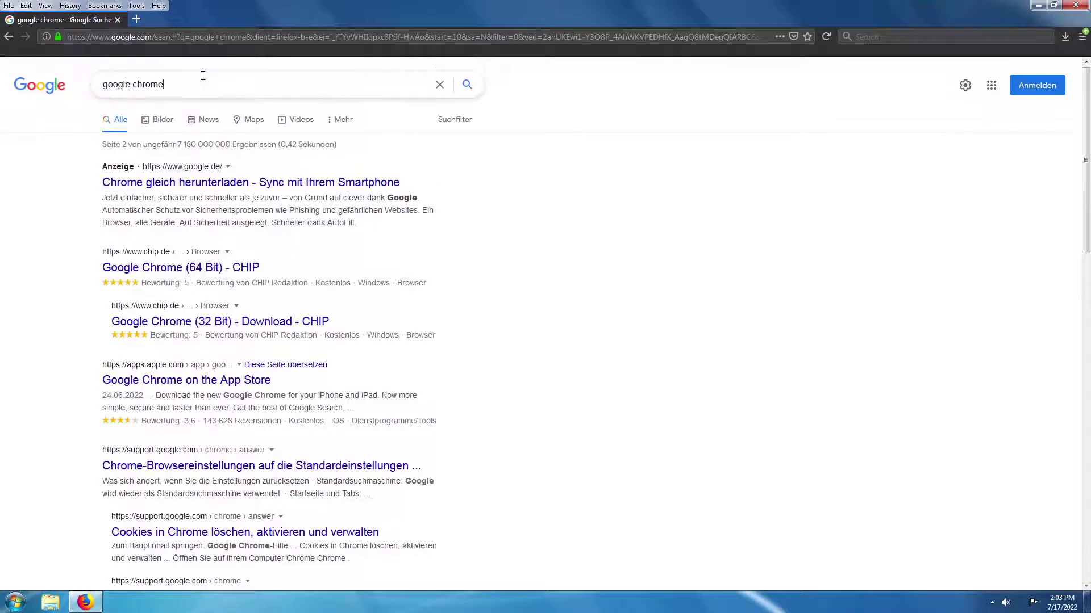
Step: Search Google for 'antivirus' and open the '10 Besten Kostenlos Antivirus' ad in a new tab
double_click(203, 76)
key(BackSpace)
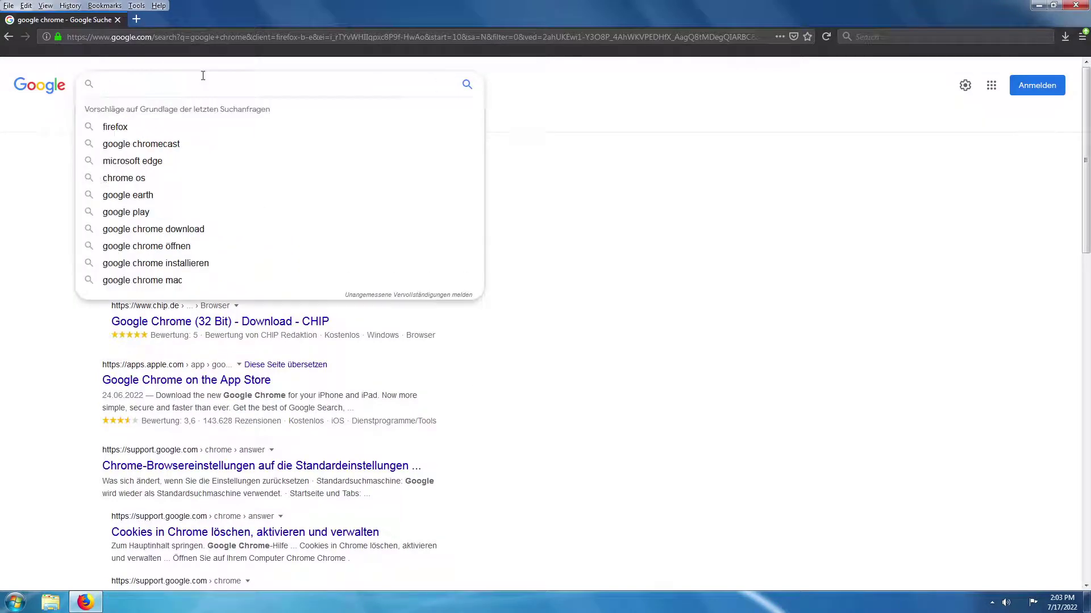
text(antivirus)
key(Return)
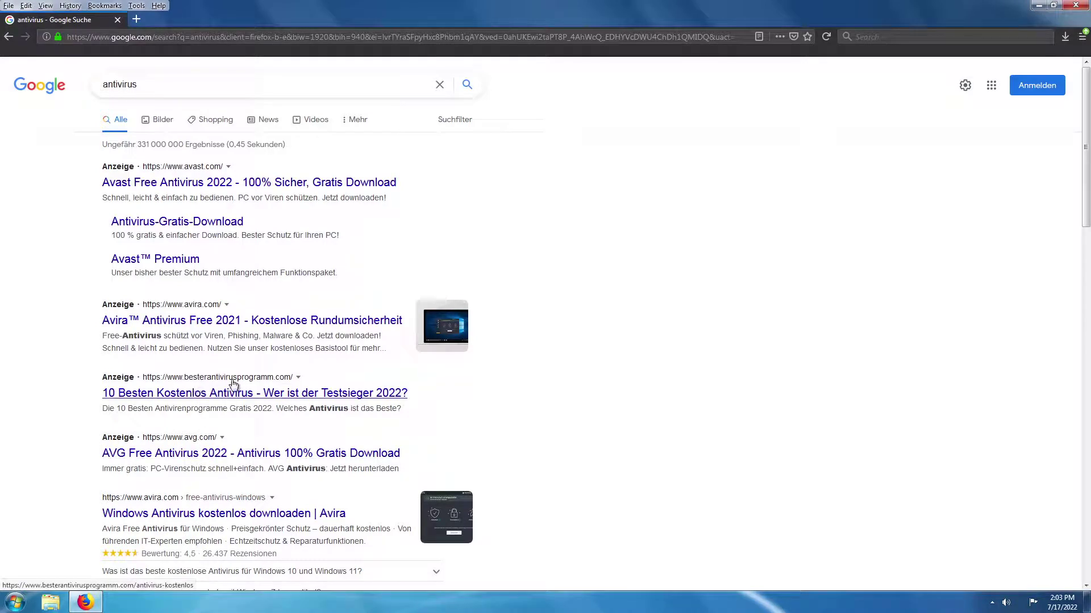
middle_click(267, 386)
Step: Scroll through the Top 10 Besten Kostenlosen Antivirus (2022) ranking until the Total AV Pro 2022 popup appears
click(199, 18)
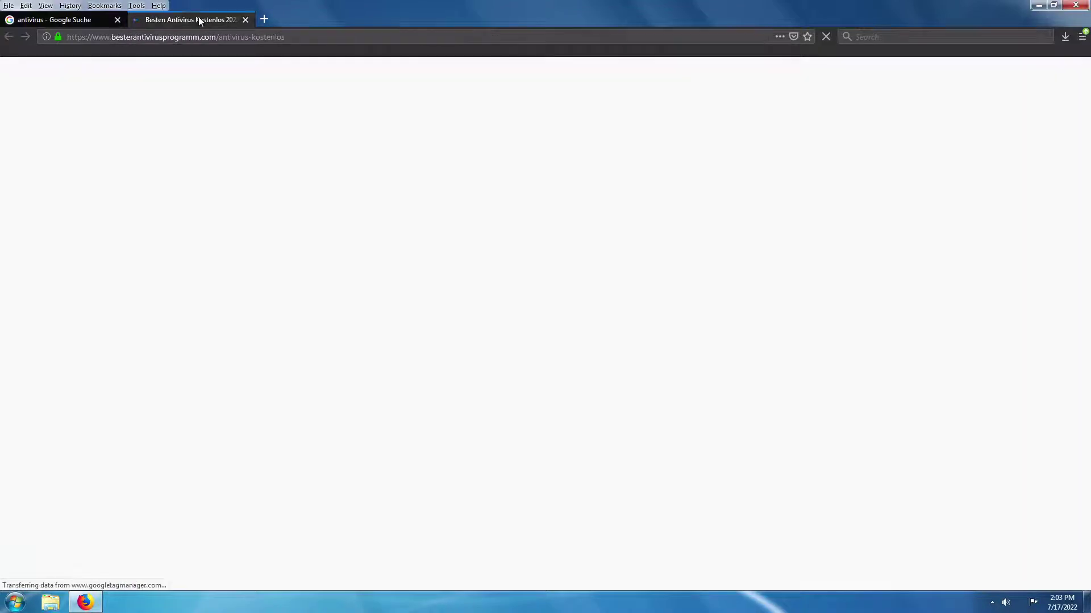
scroll(169, 183, down, 12)
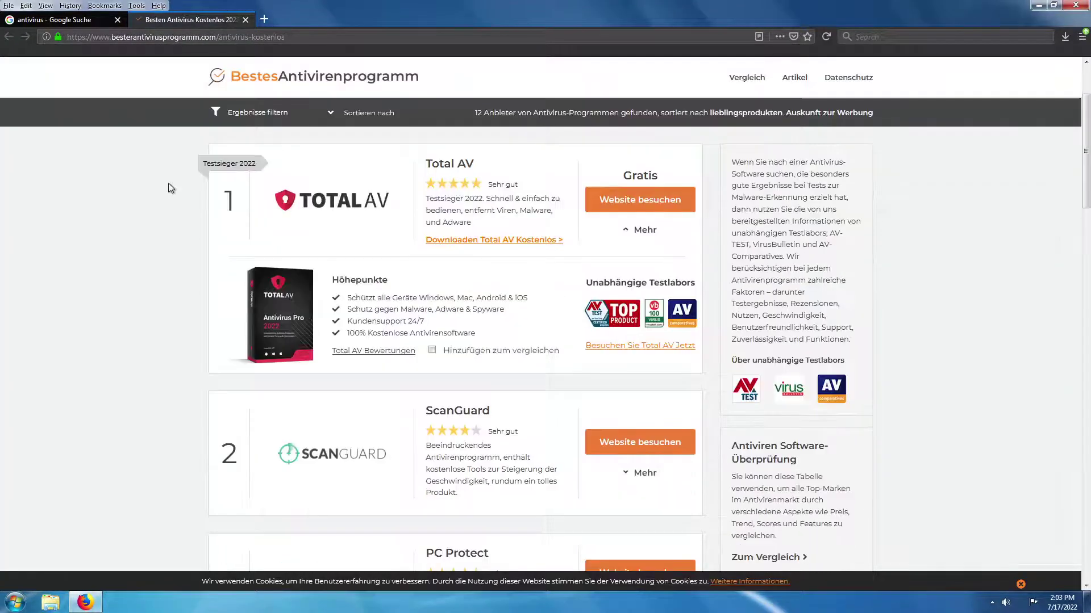
scroll(168, 184, down, 13)
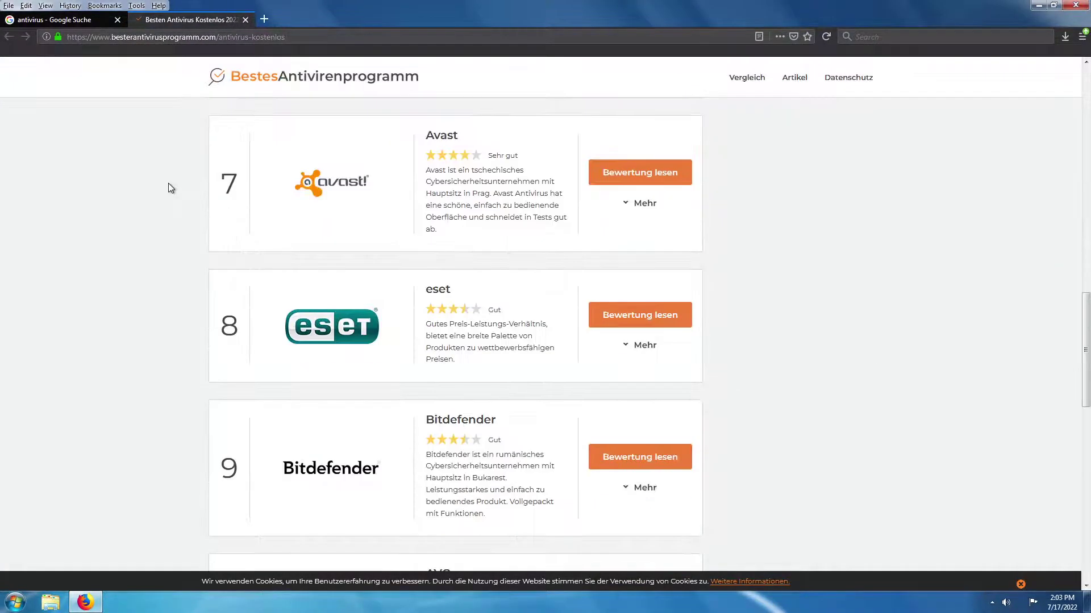
scroll(168, 188, down, 3)
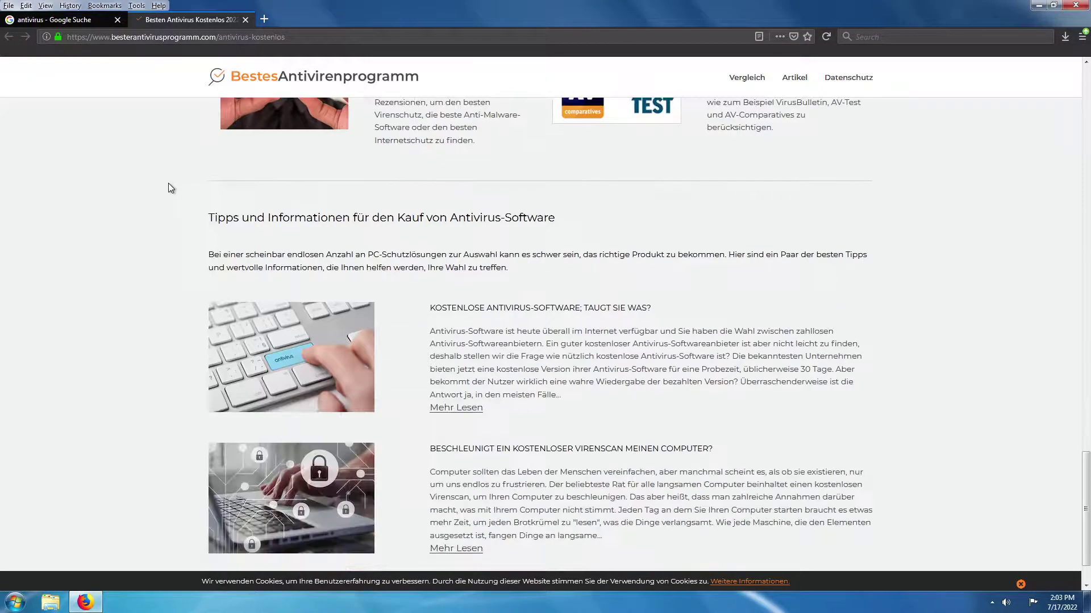
scroll(168, 188, up, 20)
scroll(165, 188, up, 3)
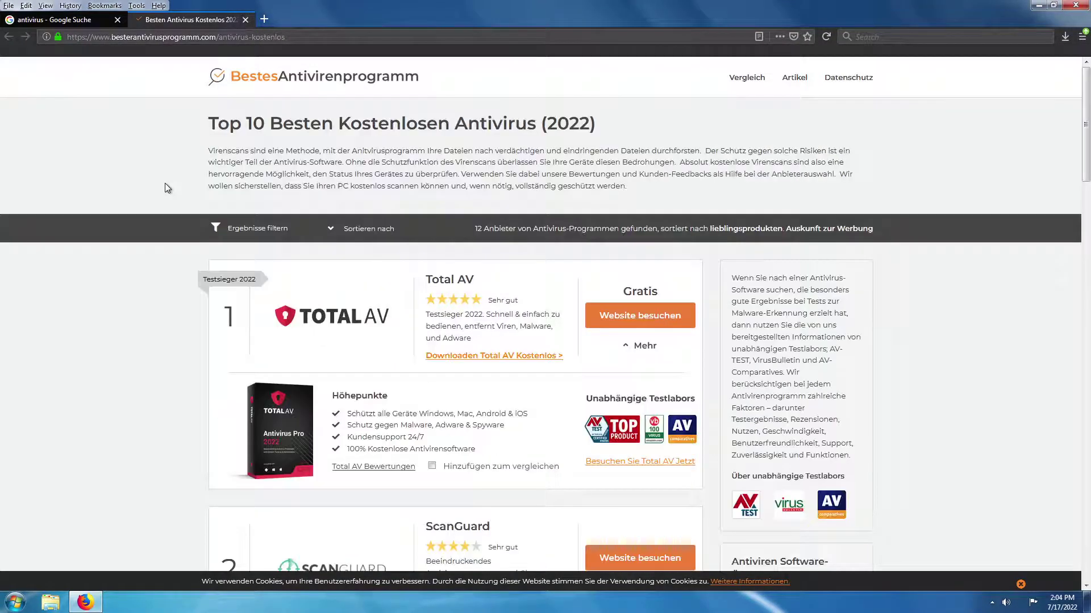
scroll(164, 188, down, 2)
scroll(165, 188, down, 2)
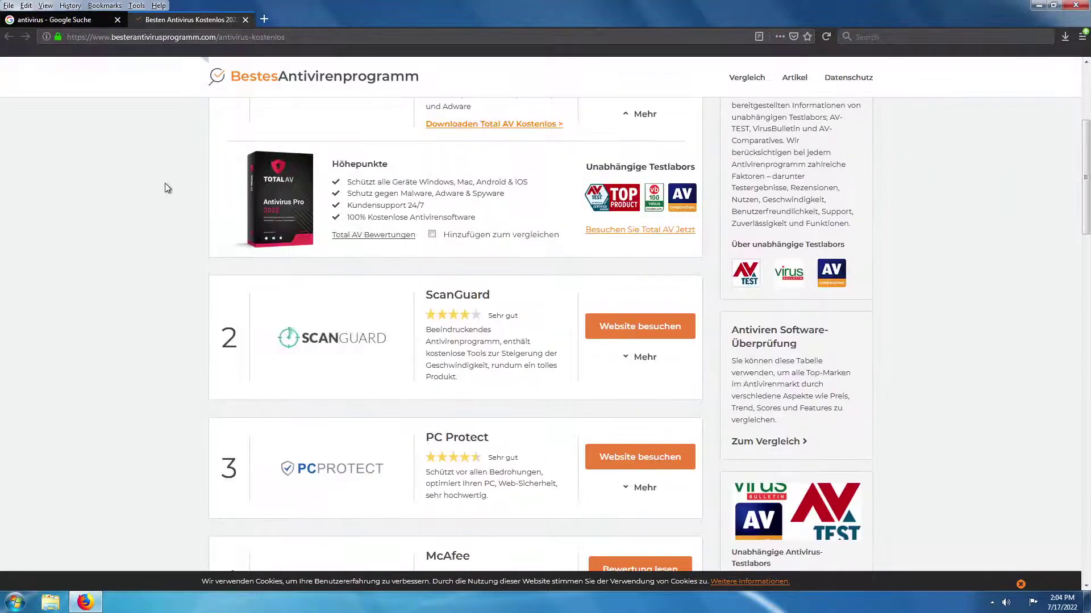
scroll(165, 188, up, 1)
scroll(165, 188, down, 1)
scroll(165, 188, up, 4)
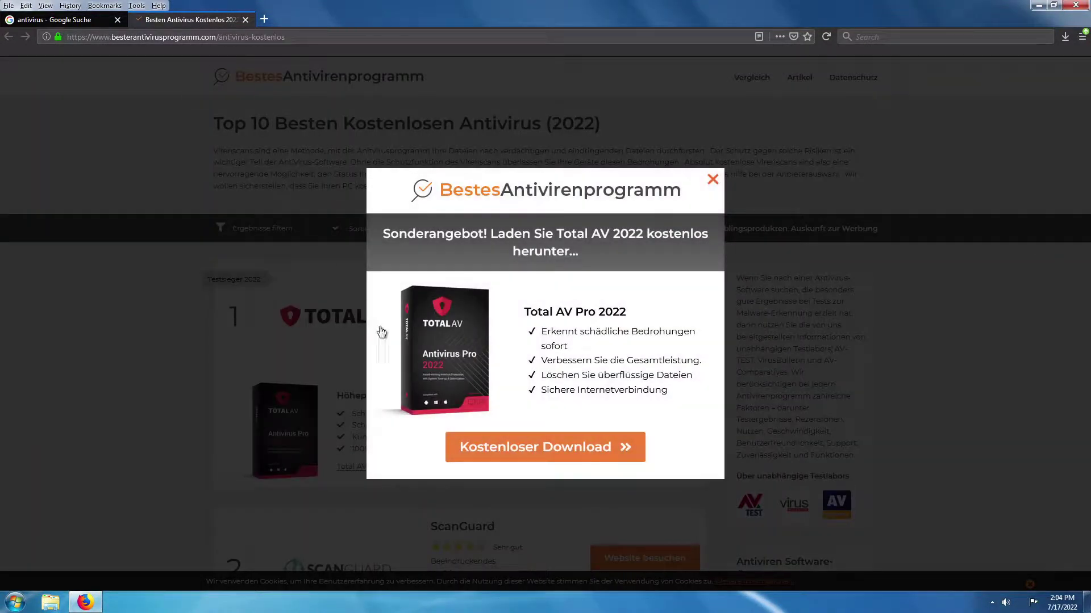
Step: Download TotalAV_Setup.exe from the Total AV free download page and open the installer
click(547, 450)
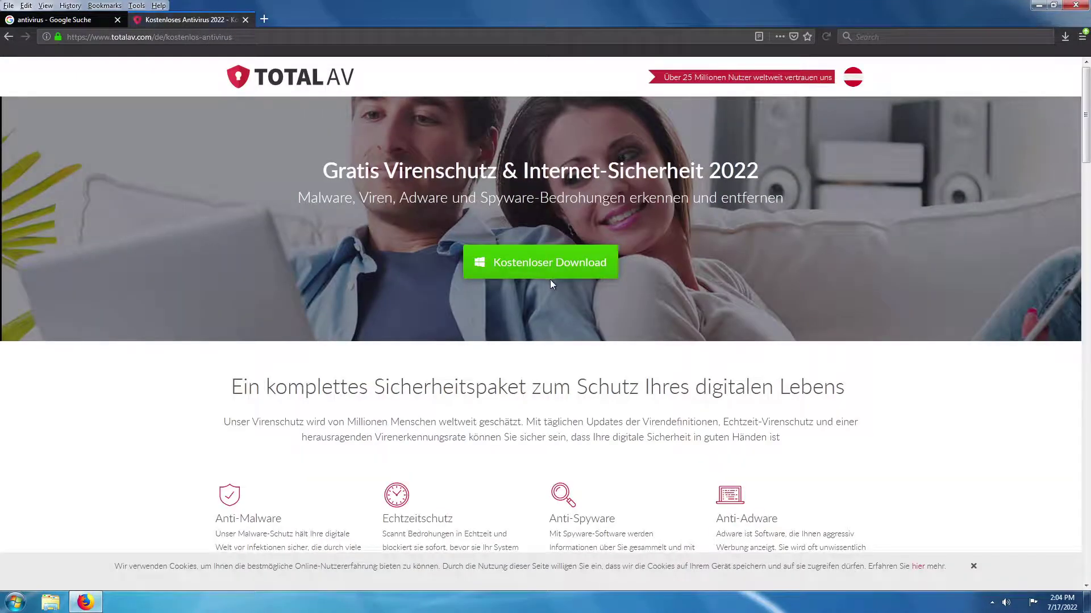
click(549, 274)
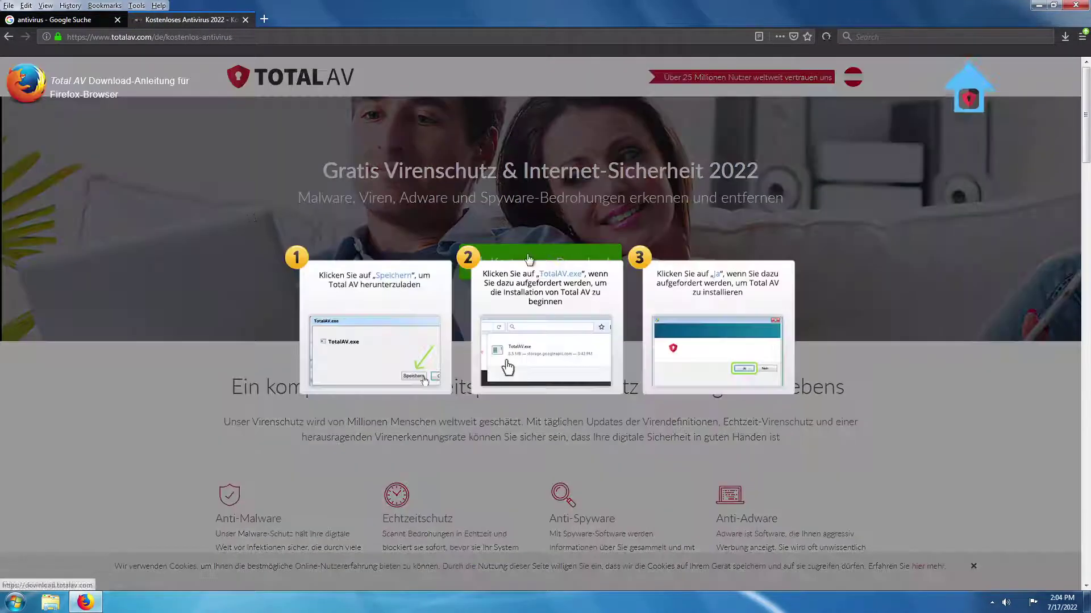
click(352, 183)
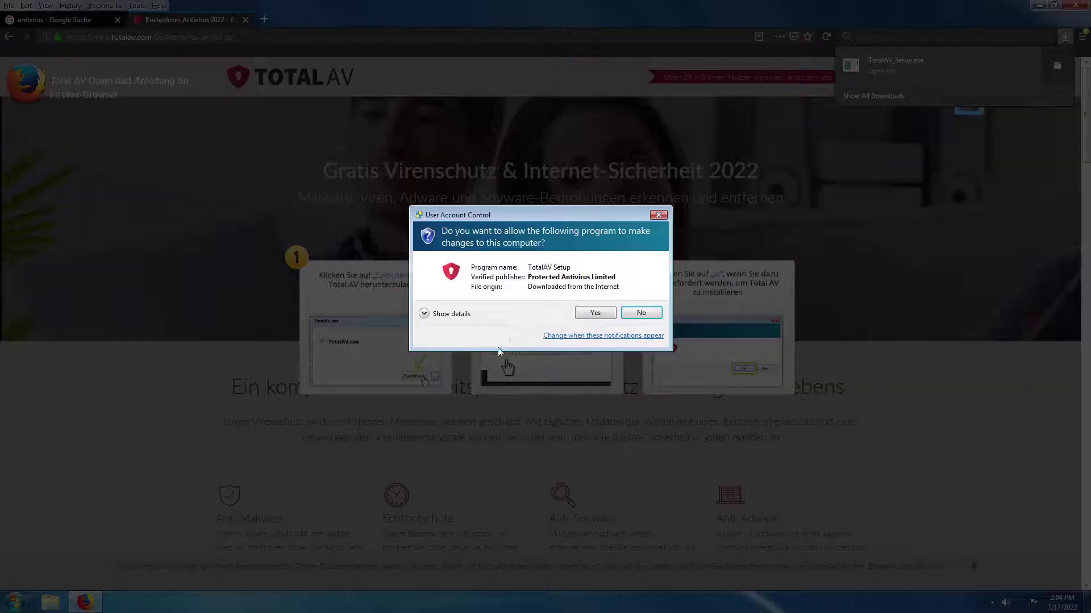
click(586, 316)
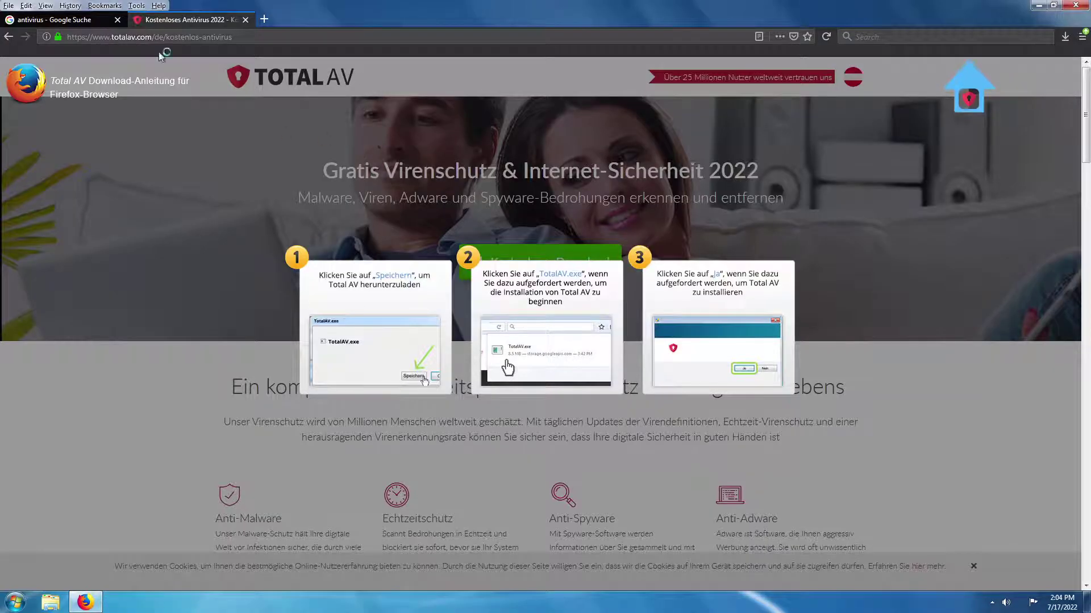
Step: Glance at the Google antivirus results, then close the TotalAV download tab
click(57, 17)
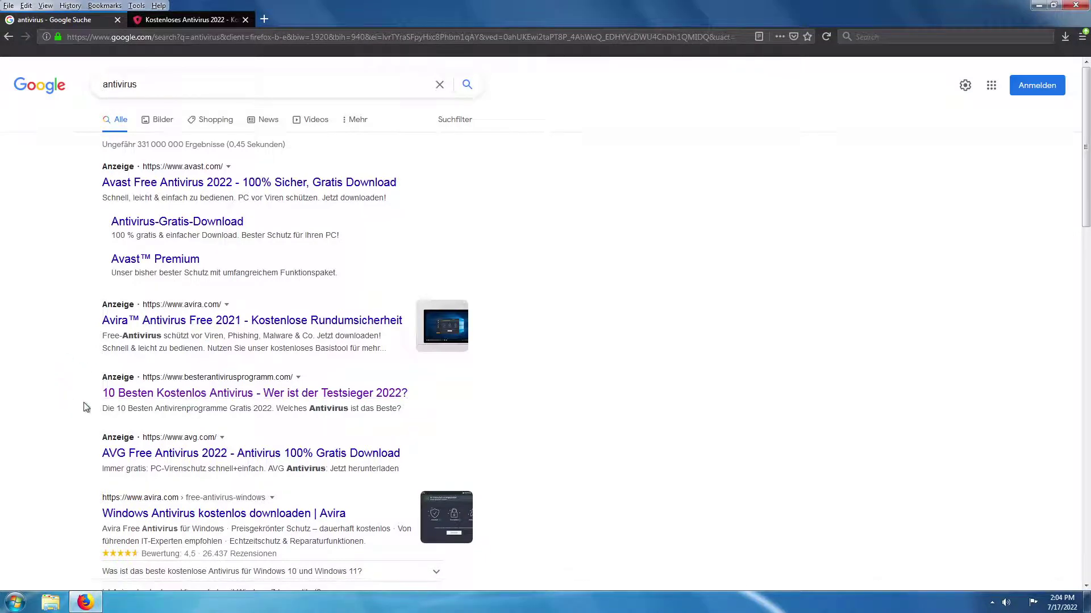
click(179, 23)
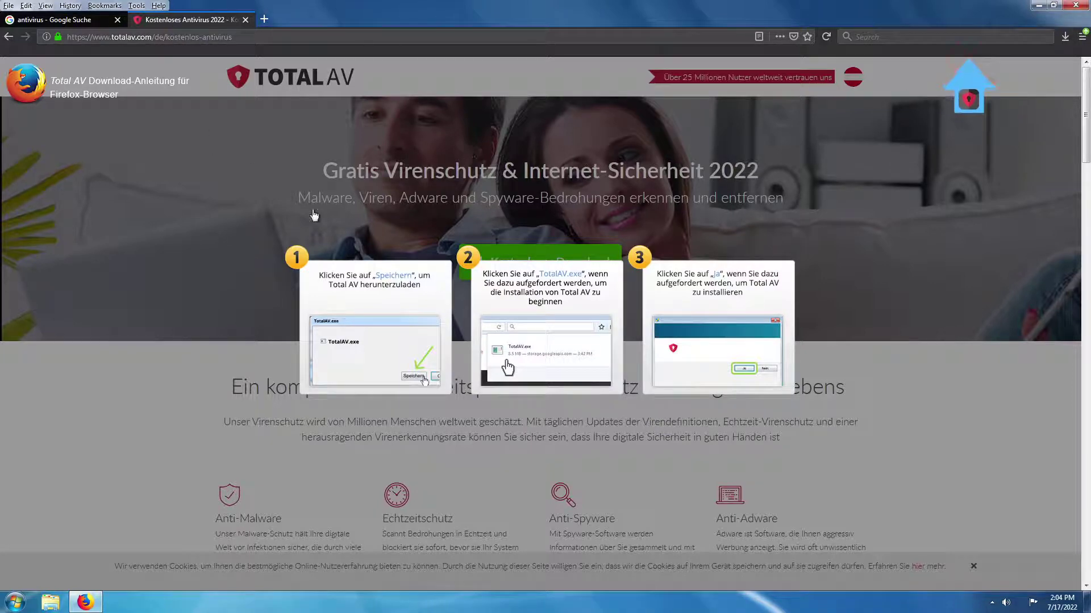
middle_click(200, 22)
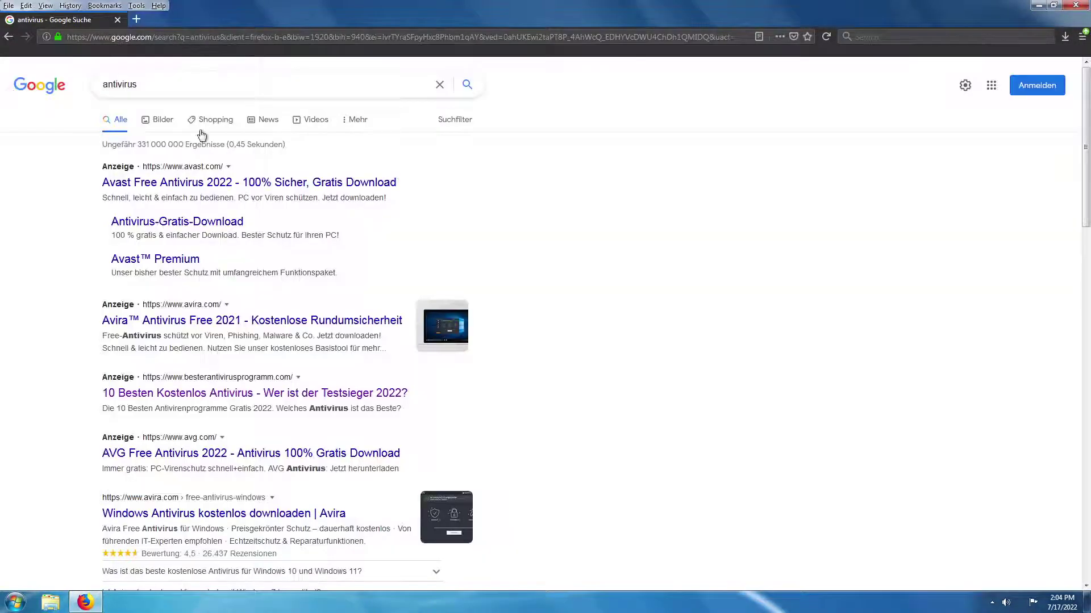
Step: Launch TotalAV_Setup from the desktop, approve the UAC prompt, and start the installation
click(1039, 5)
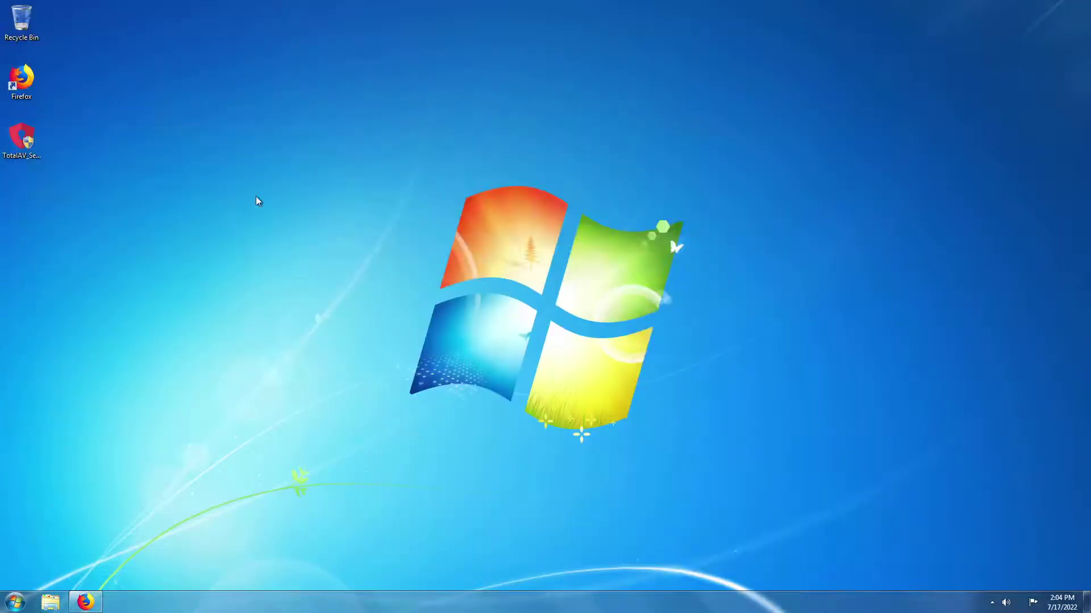
double_click(16, 142)
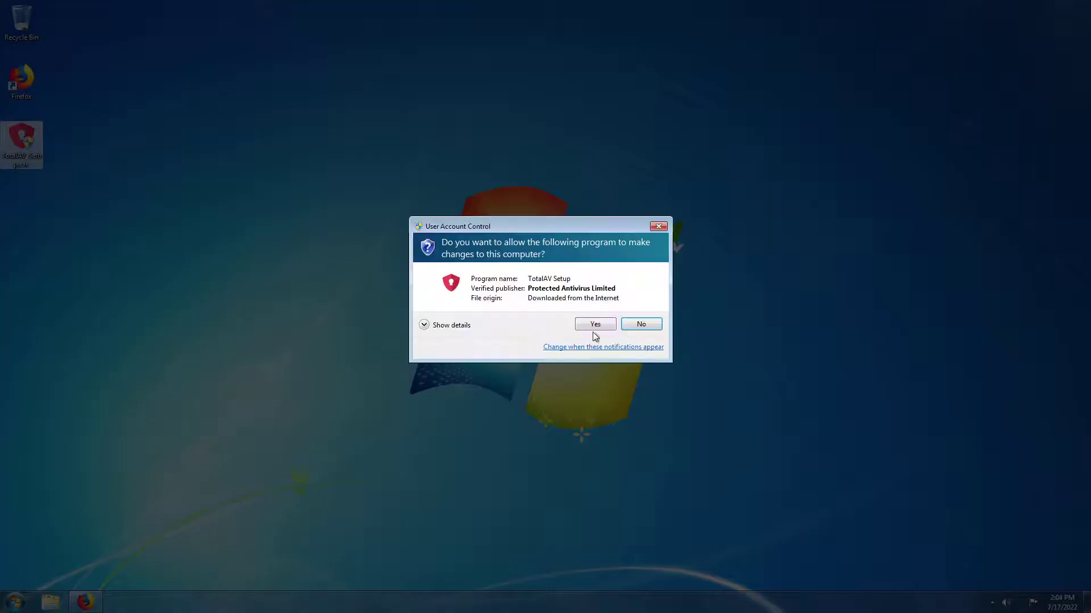
click(594, 327)
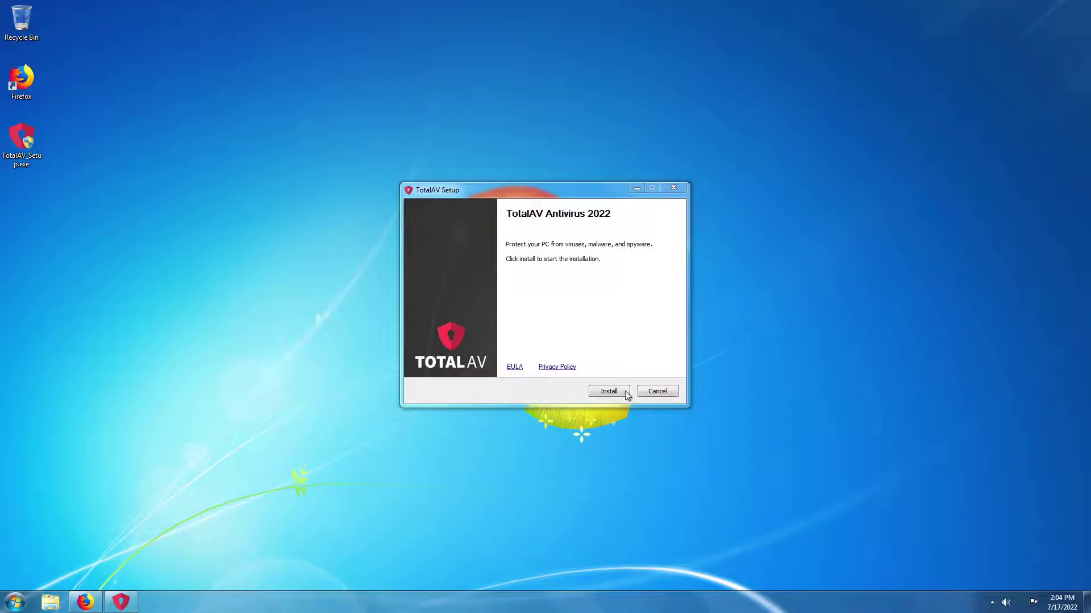
click(625, 393)
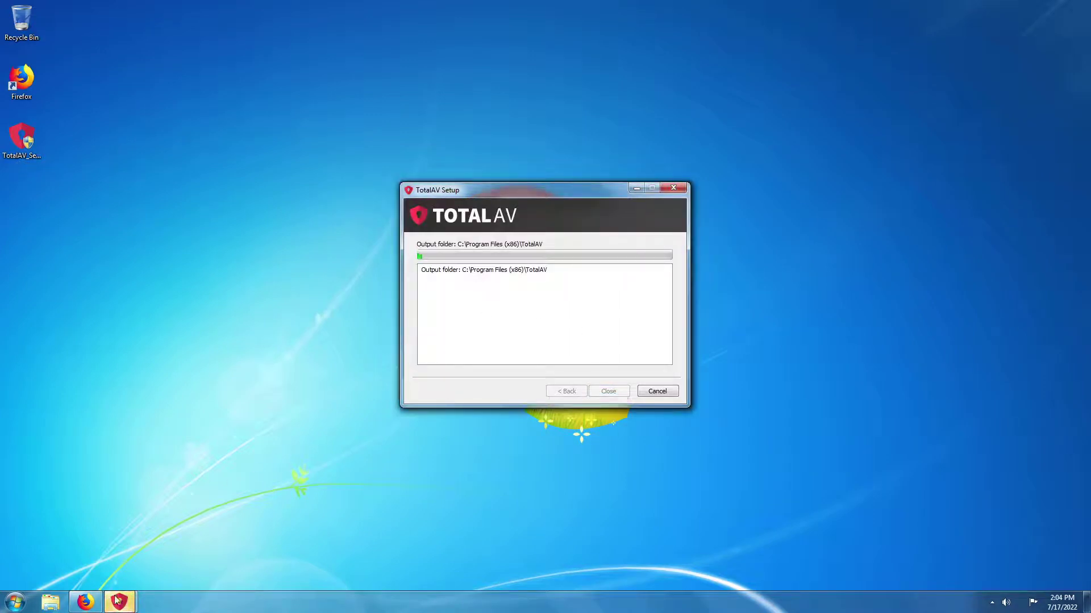
Step: Cancel the duplicate TotalAV setup window, confirm aborting it, and bring Firefox back up
mouse_move(113, 607)
click(227, 530)
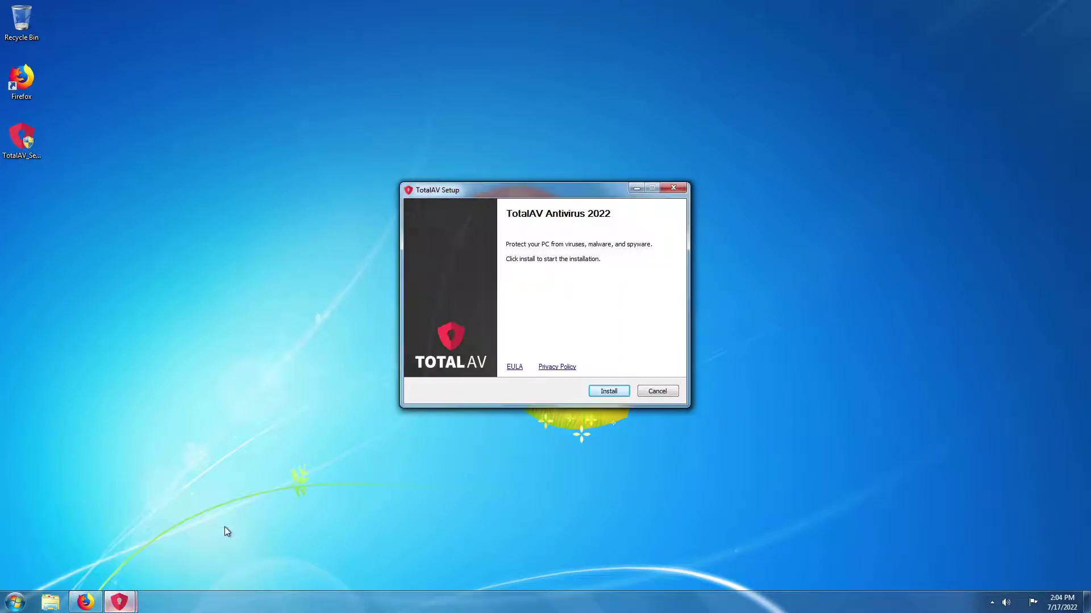
click(653, 391)
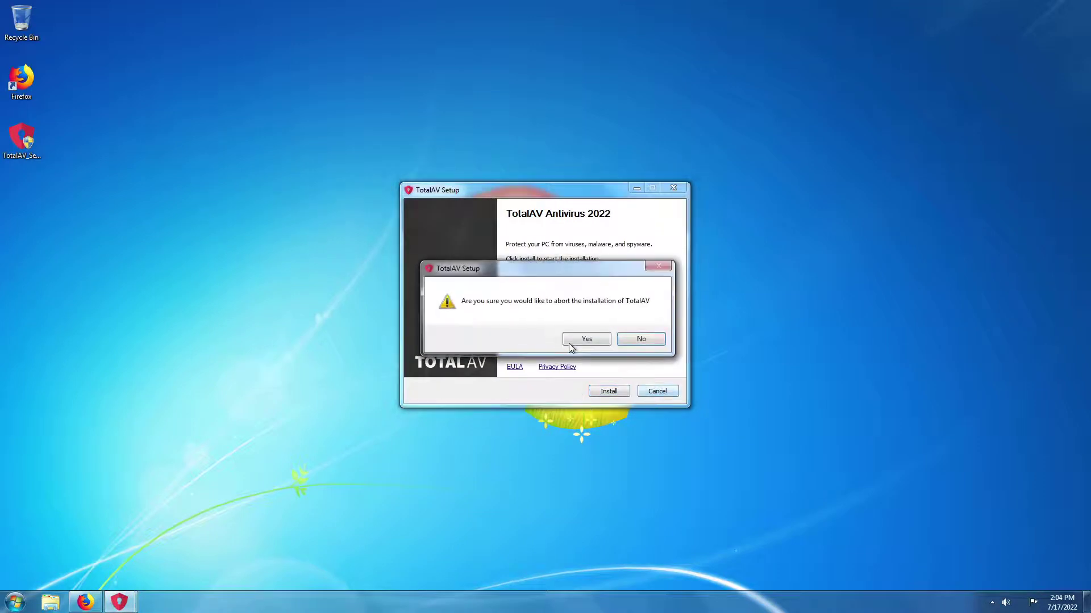
click(570, 341)
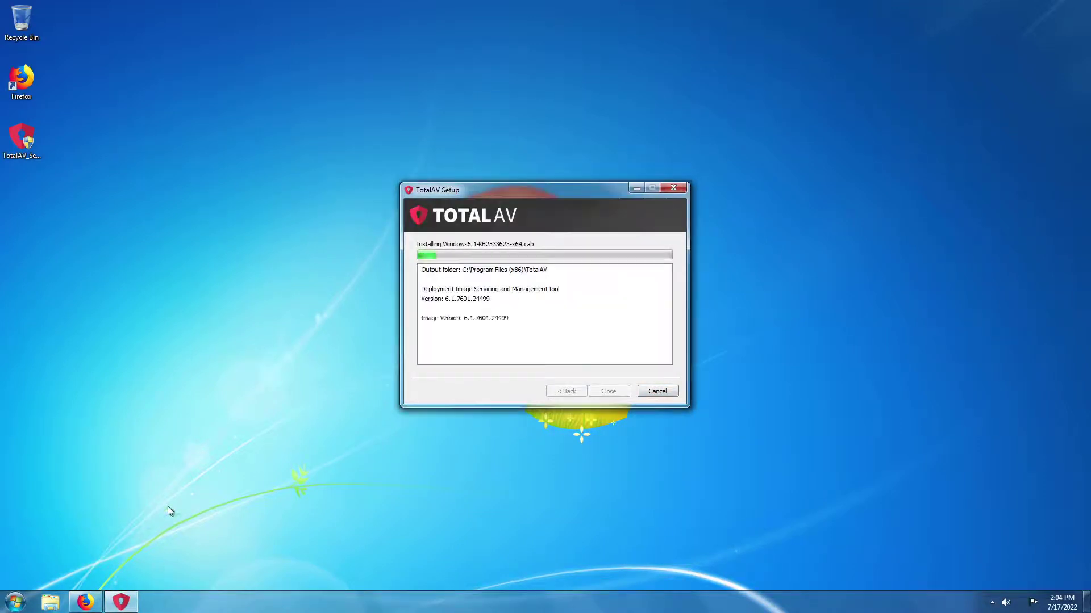
click(98, 604)
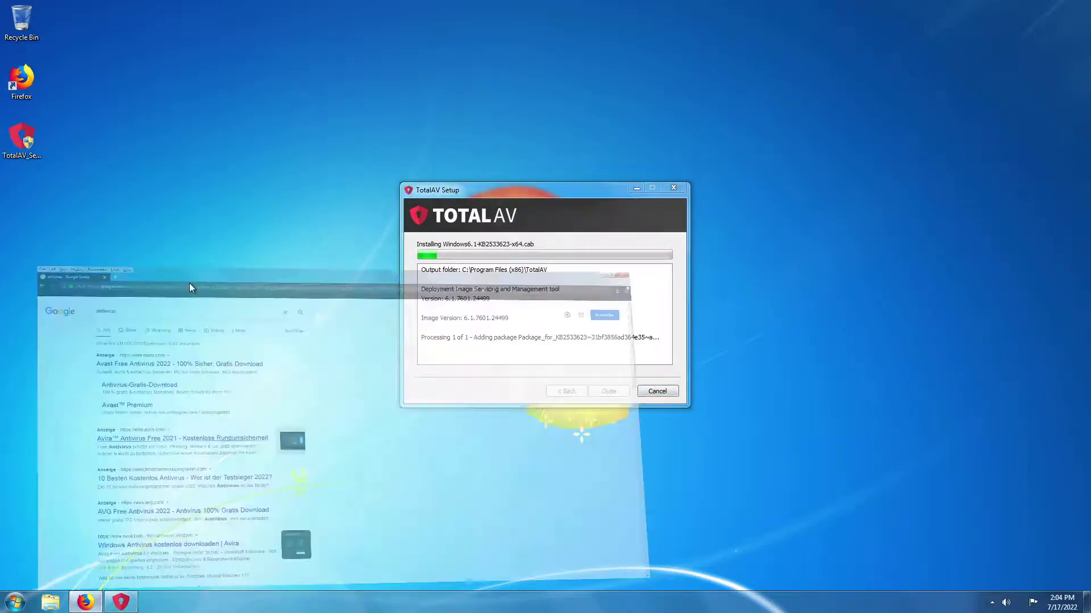
Step: Go to page 3 of the antivirus results and open the Top 10 Best Antivirus ad in background
scroll(141, 352, down, 10)
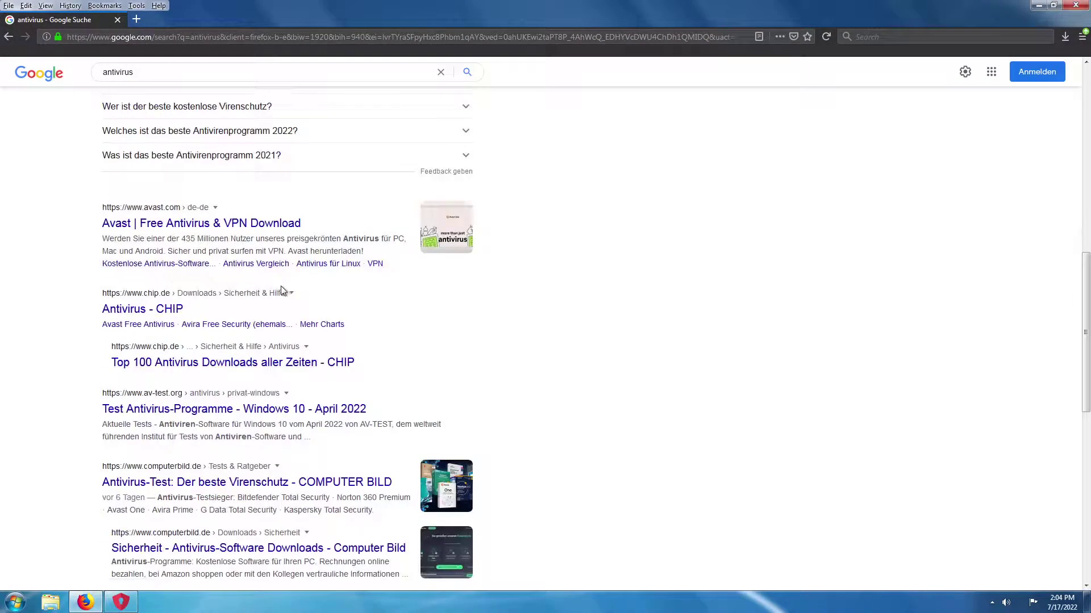
scroll(283, 284, down, 5)
scroll(274, 278, down, 3)
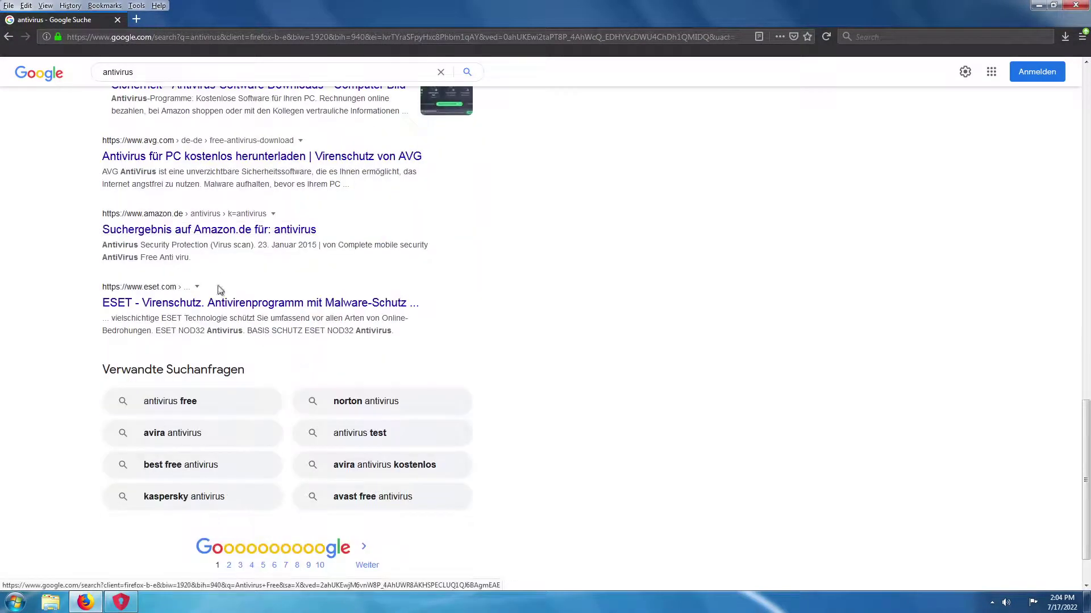
click(237, 566)
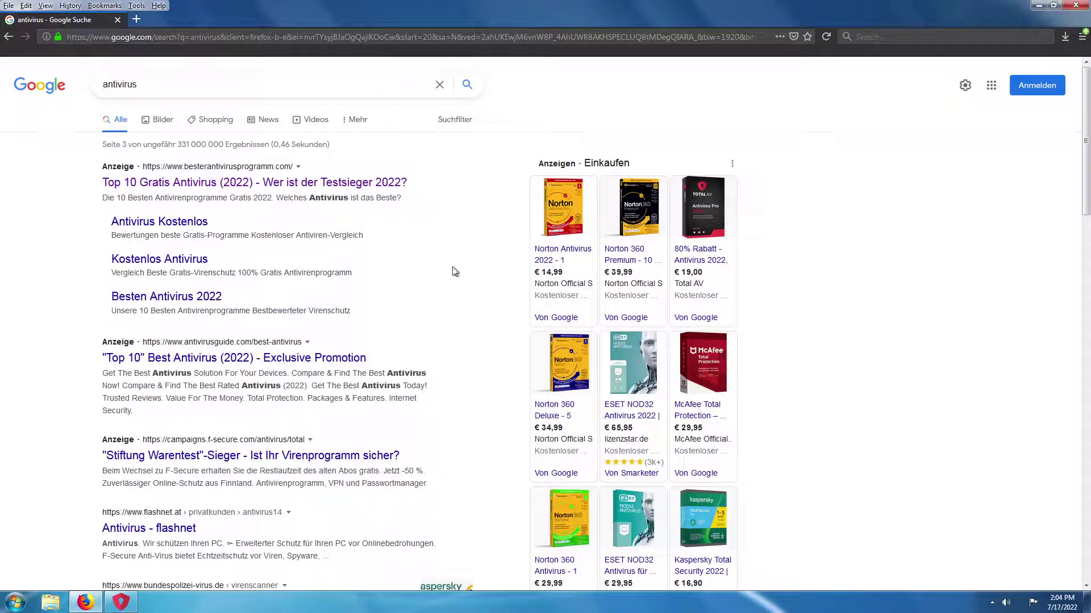
middle_click(340, 359)
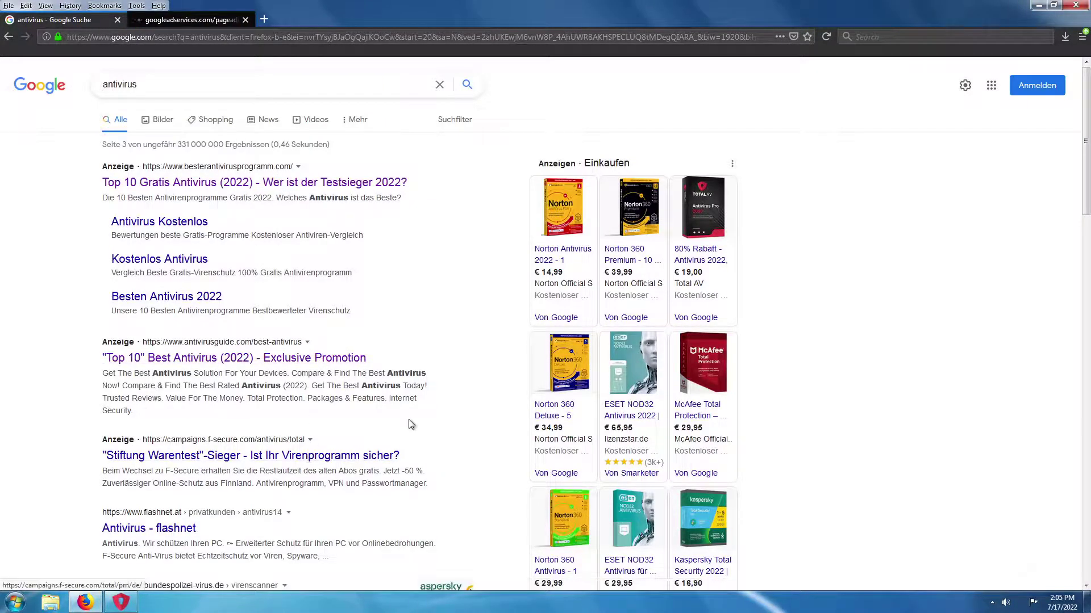
Step: Open the Antivirus Testsieger 2022 result in background and load the next results page
scroll(223, 289, down, 5)
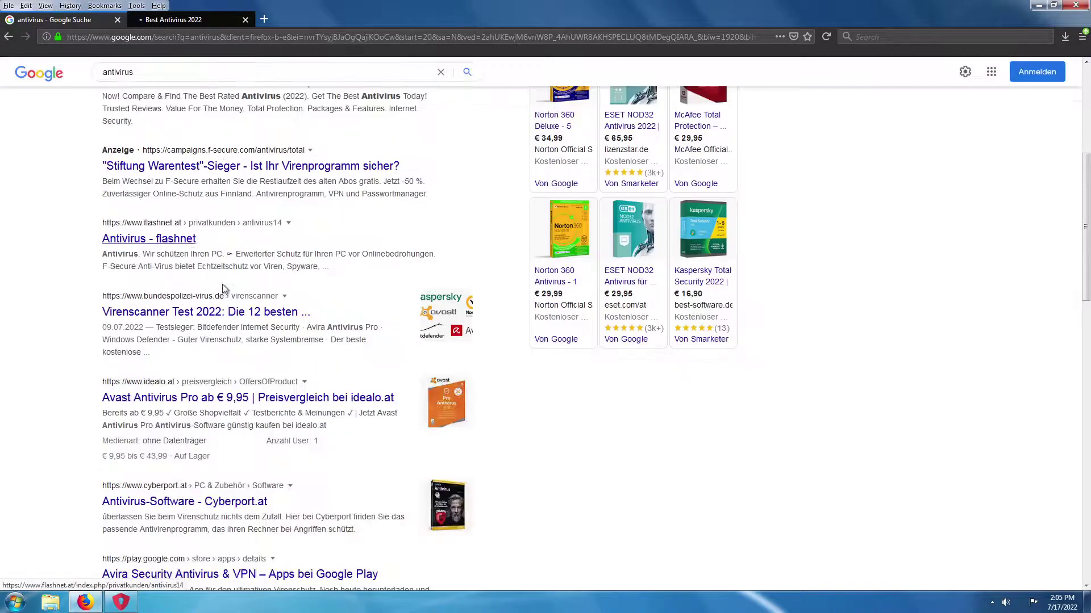
scroll(223, 326, down, 2)
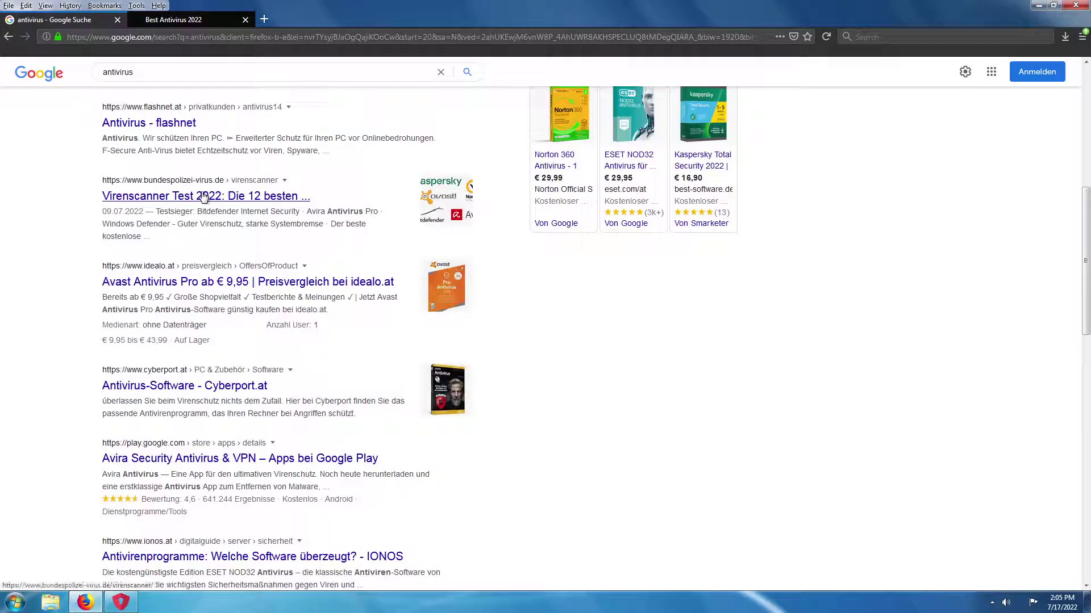
scroll(202, 193, down, 4)
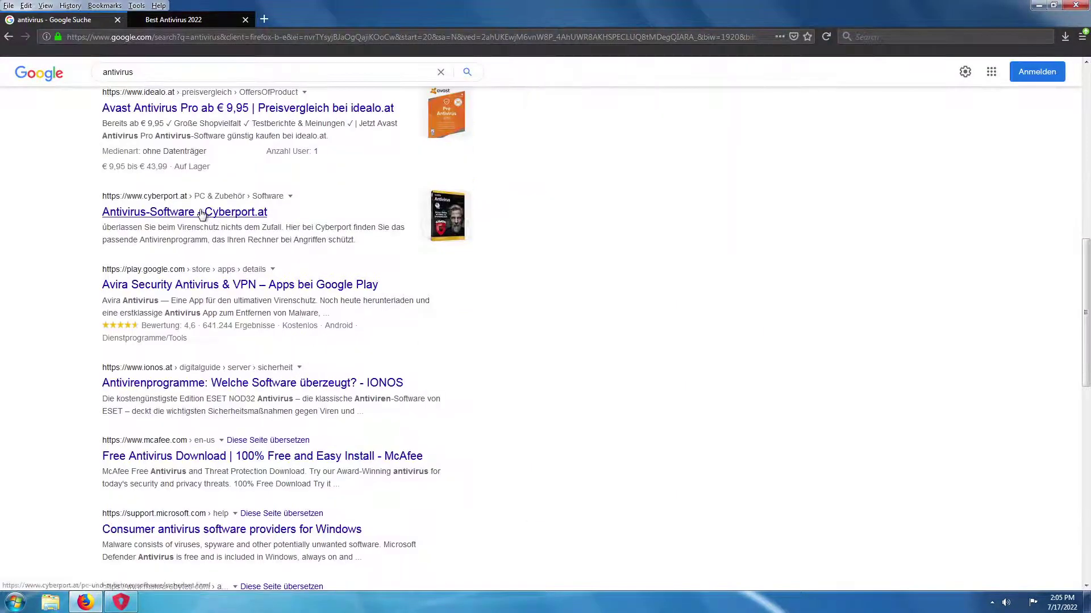
scroll(279, 392, down, 5)
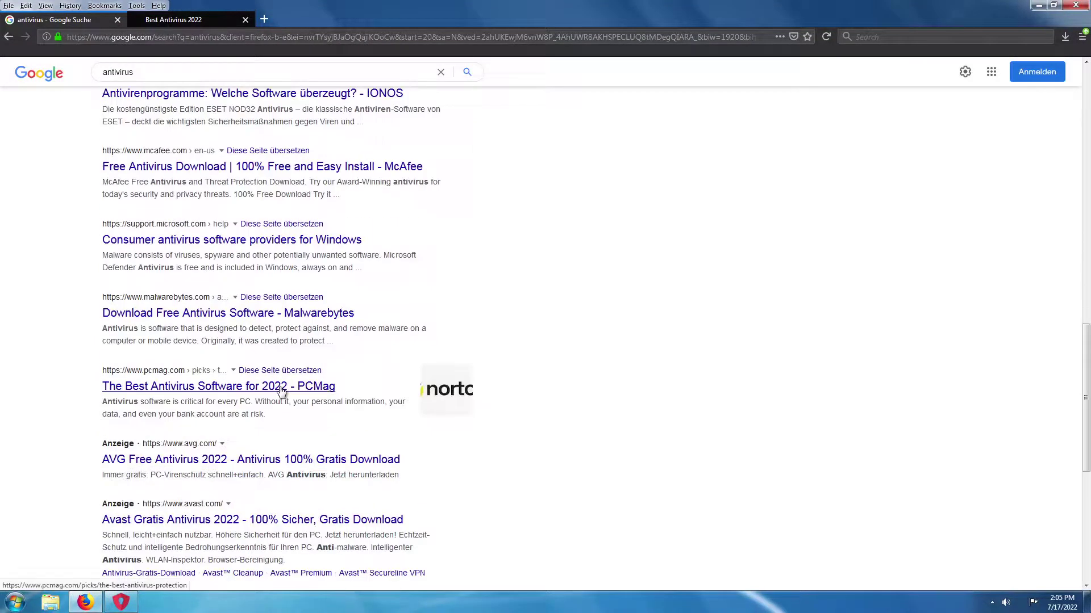
scroll(278, 391, down, 1)
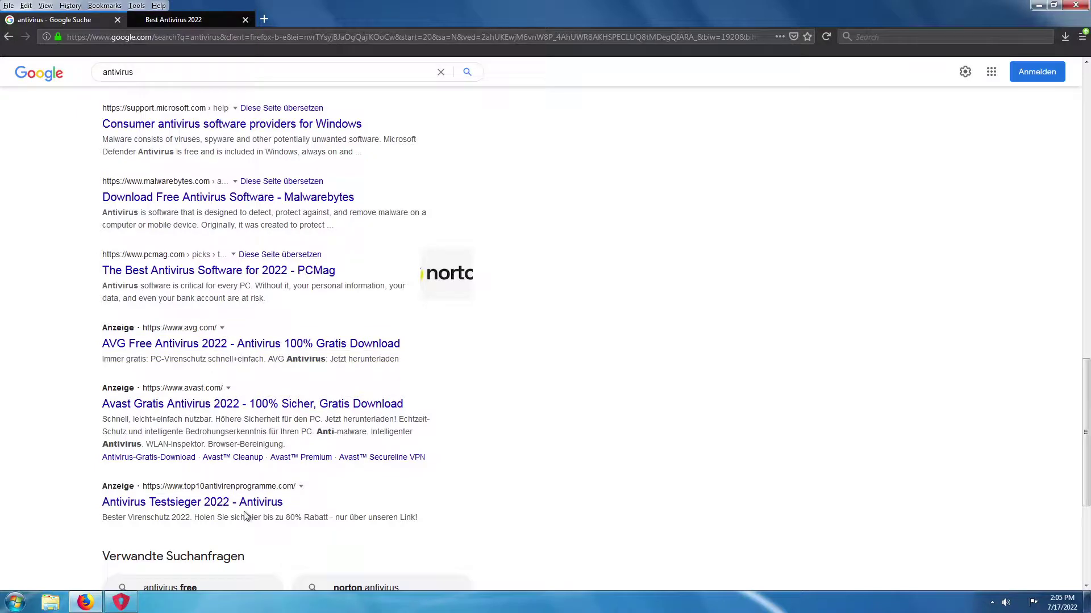
scroll(364, 550, down, 1)
middle_click(253, 441)
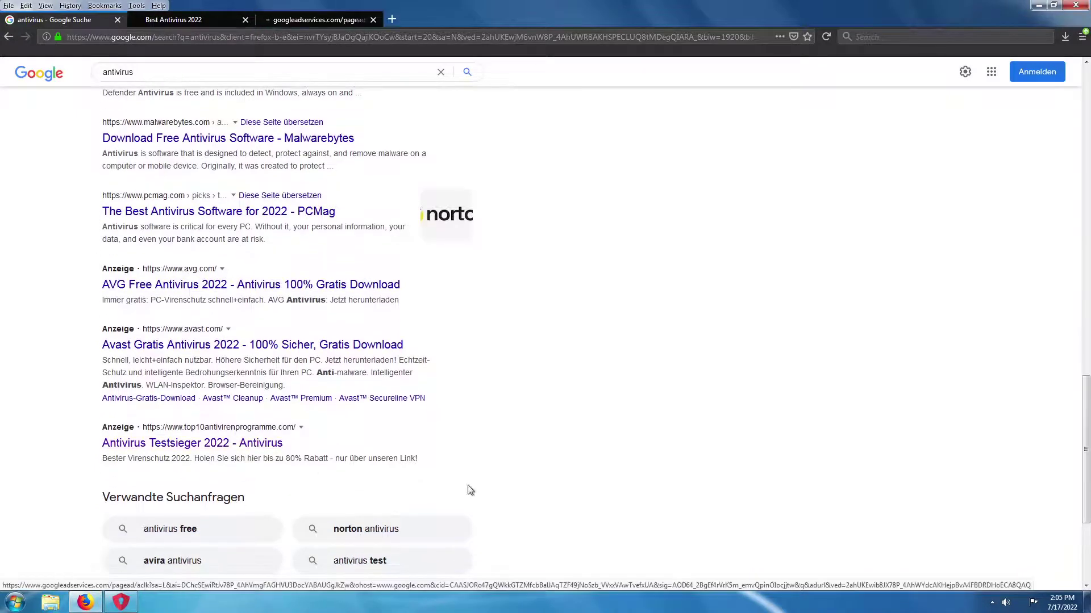
scroll(318, 475, down, 3)
click(381, 500)
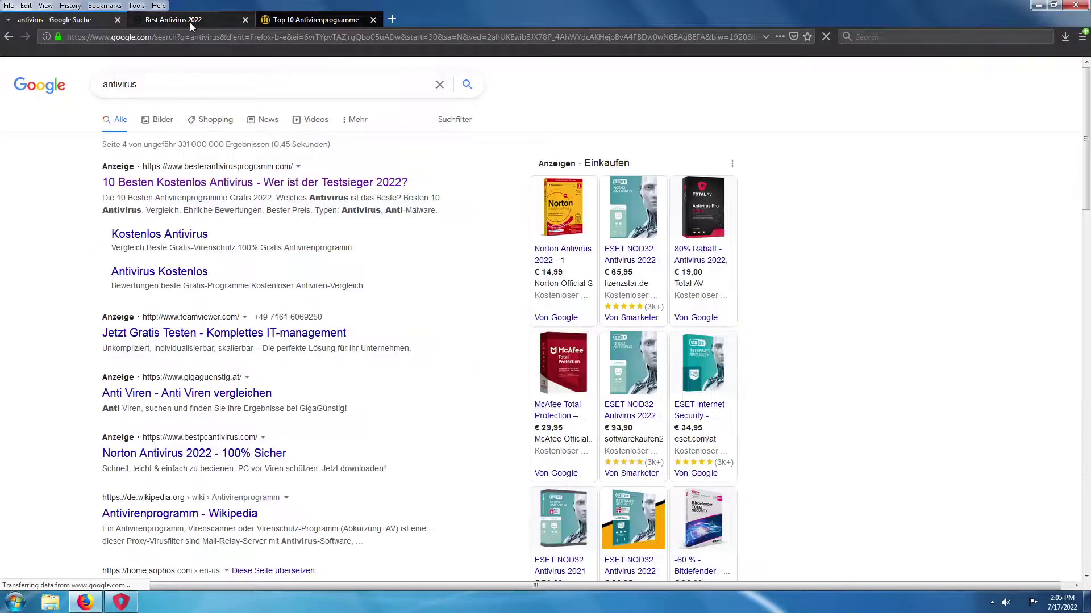
Step: Review the Best Antivirus 2022 page, then close it and the Top 10 Antivirenprogramme tab
click(190, 21)
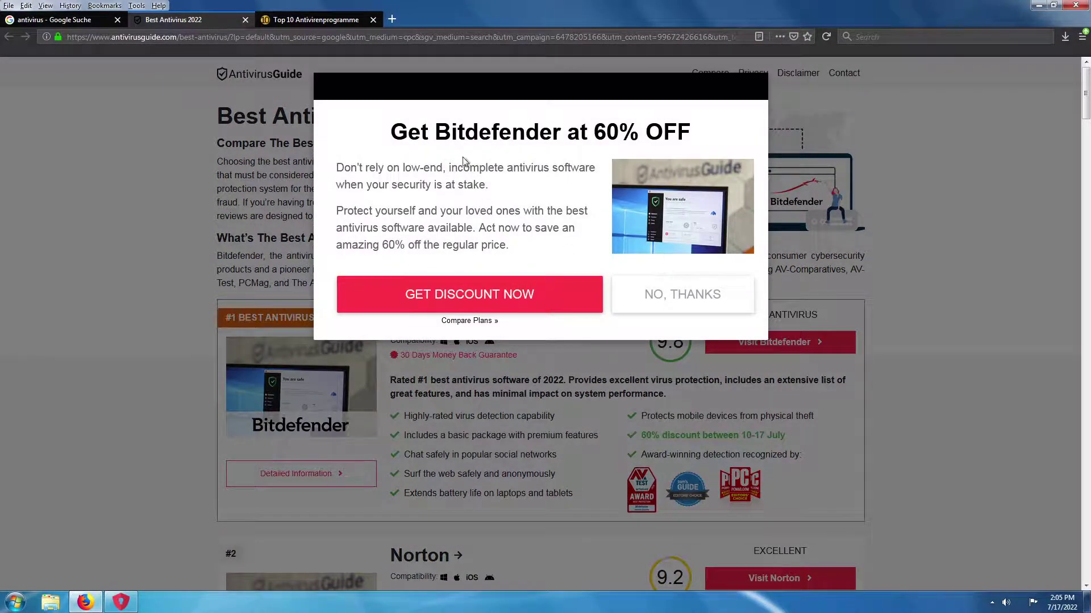
drag(463, 161, 392, 122)
click(416, 126)
scroll(195, 123, down, 5)
scroll(195, 123, up, 5)
middle_click(189, 26)
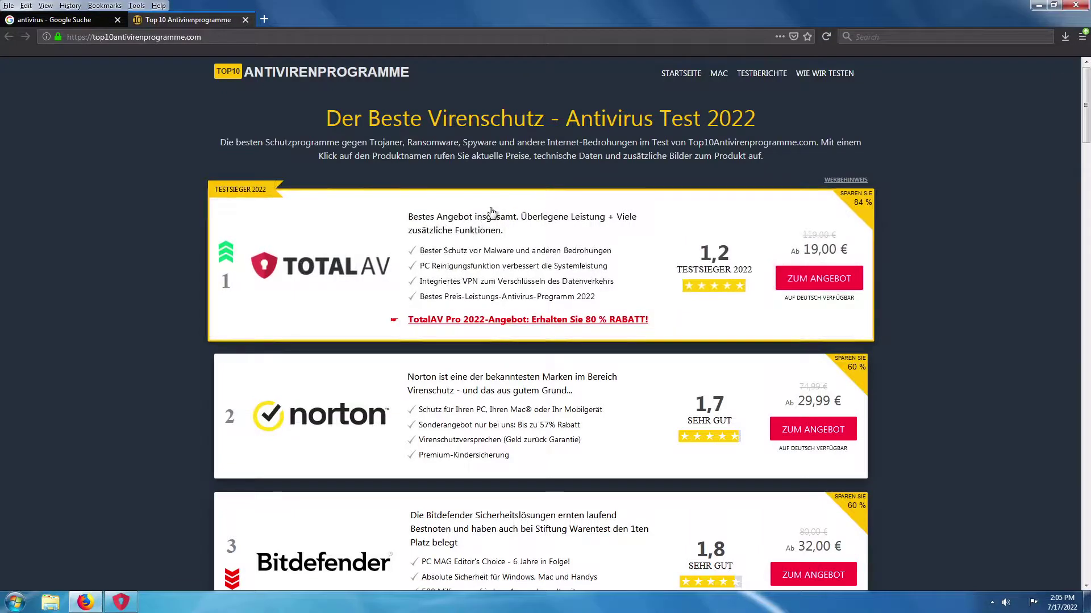
mouse_move(221, 22)
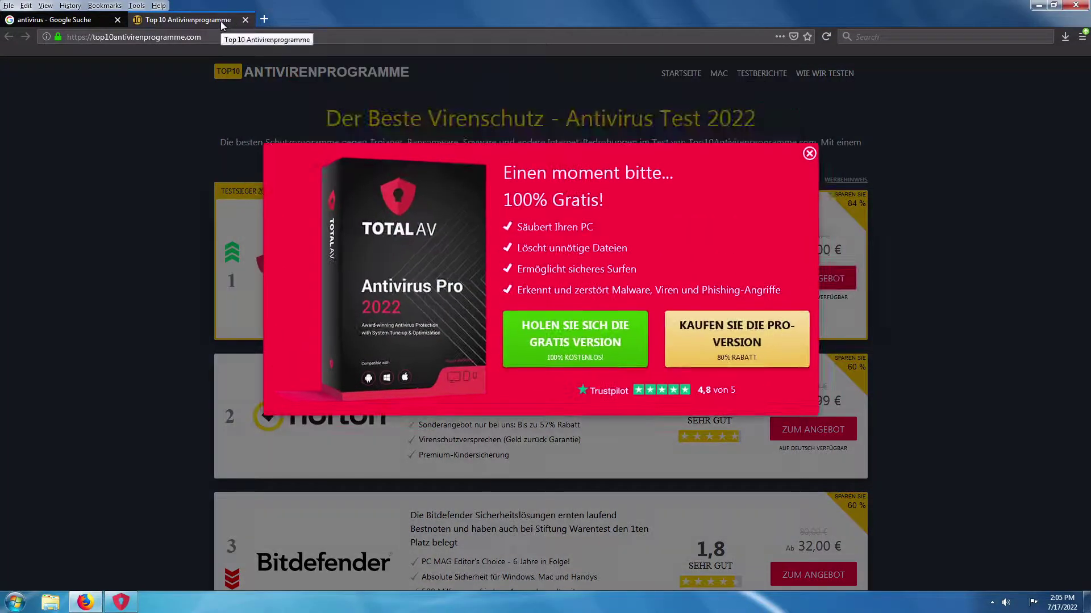
middle_click(221, 22)
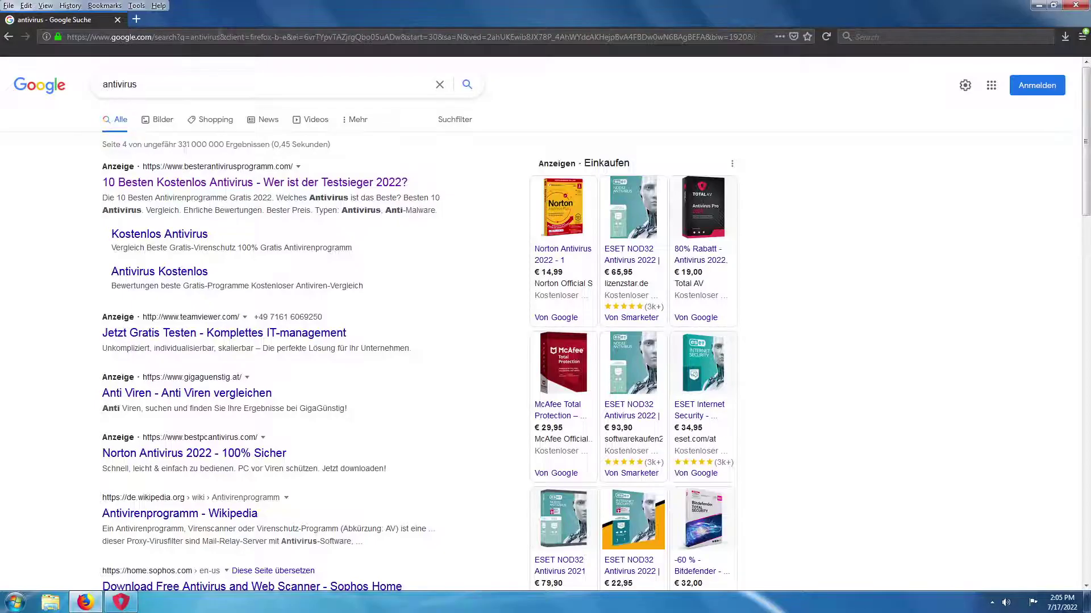
Step: View the Kärntner Medienzentrum school antivirus page and its Ikarus order form, then close both tabs
scroll(282, 496, down, 6)
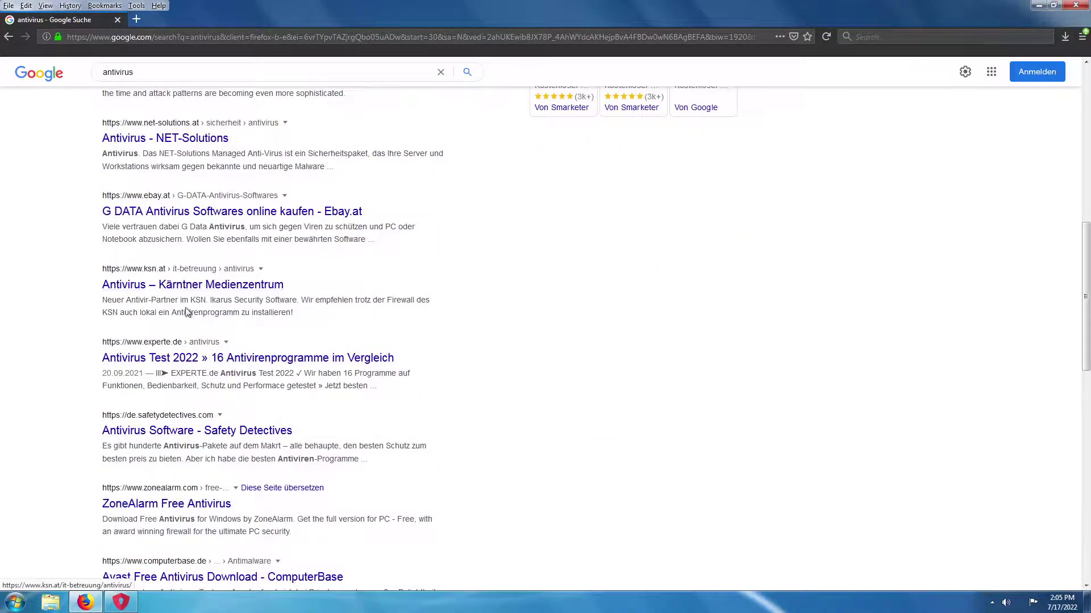
scroll(475, 260, down, 1)
middle_click(246, 234)
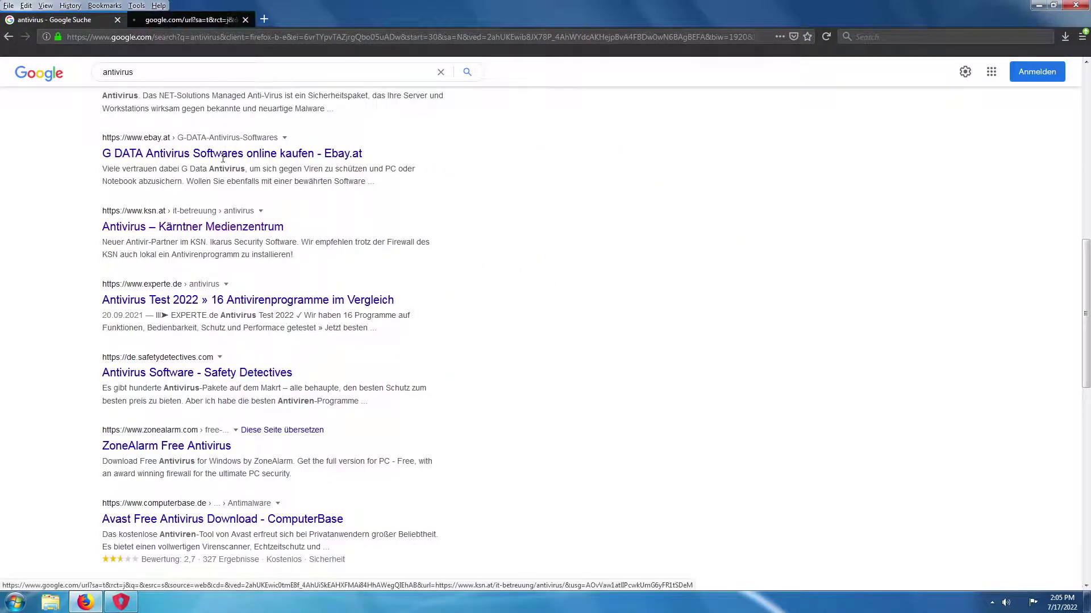
click(175, 25)
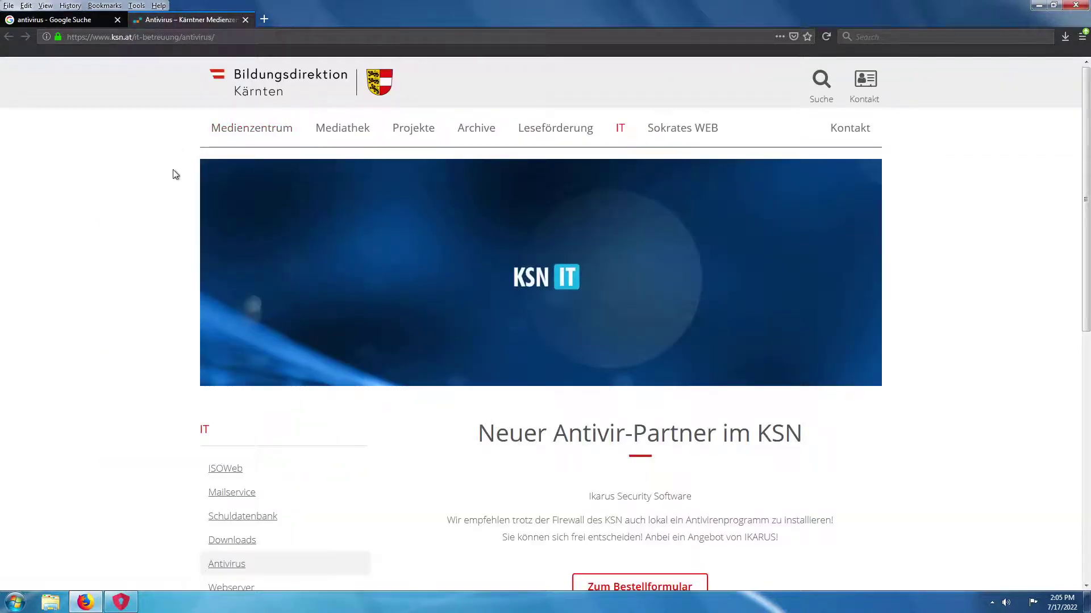
scroll(161, 188, down, 3)
scroll(161, 188, down, 1)
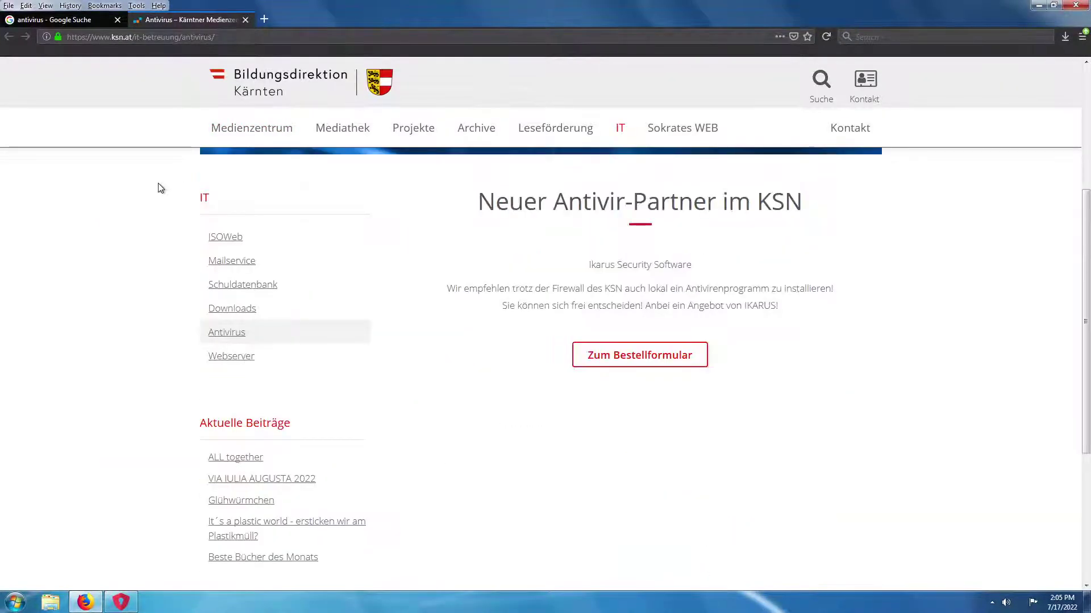
scroll(161, 188, down, 1)
click(592, 307)
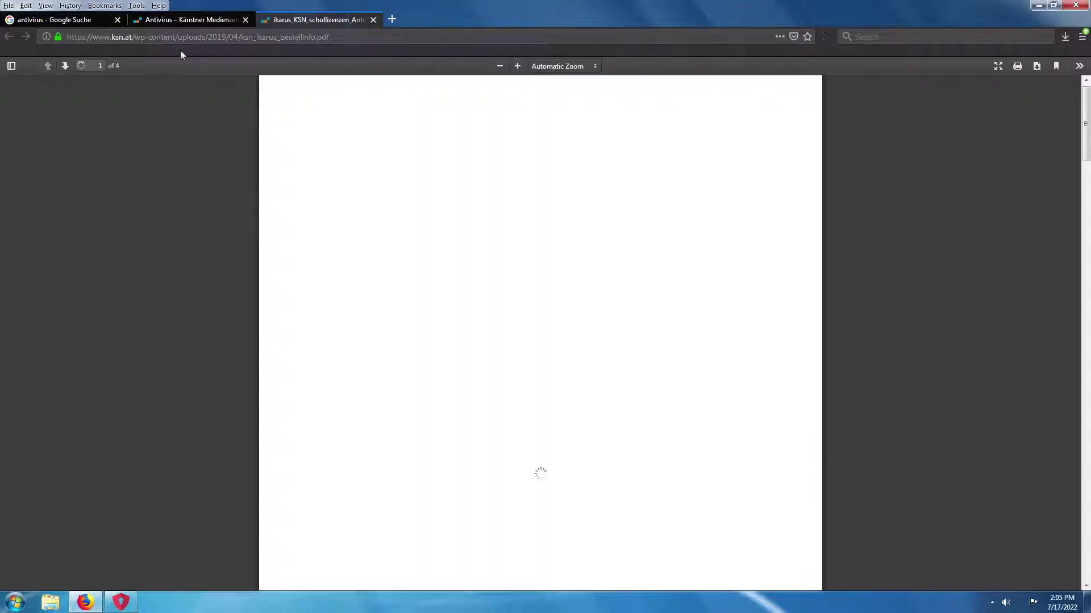
middle_click(288, 23)
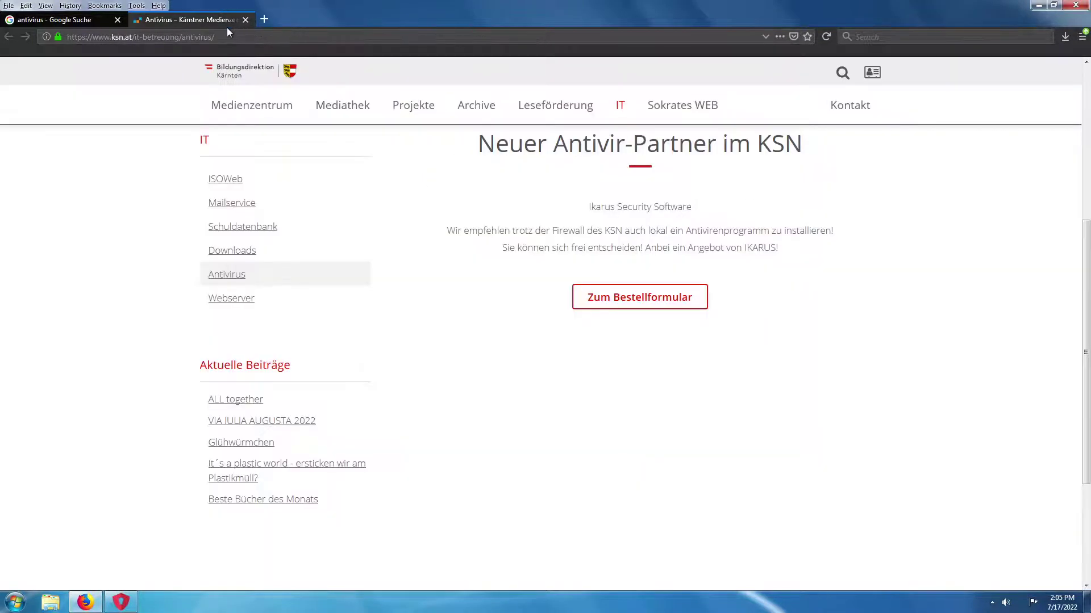
middle_click(216, 19)
Step: Open the Mac antivirus and Siemens antivirus ads in background tabs and view the Mac ad
scroll(372, 307, down, 5)
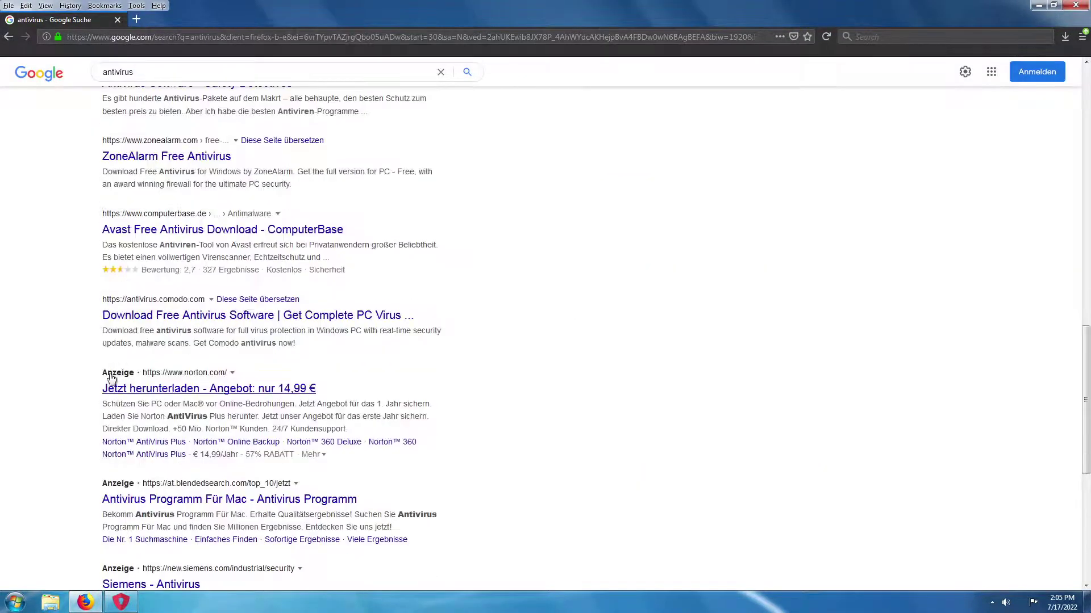
scroll(221, 423, down, 2)
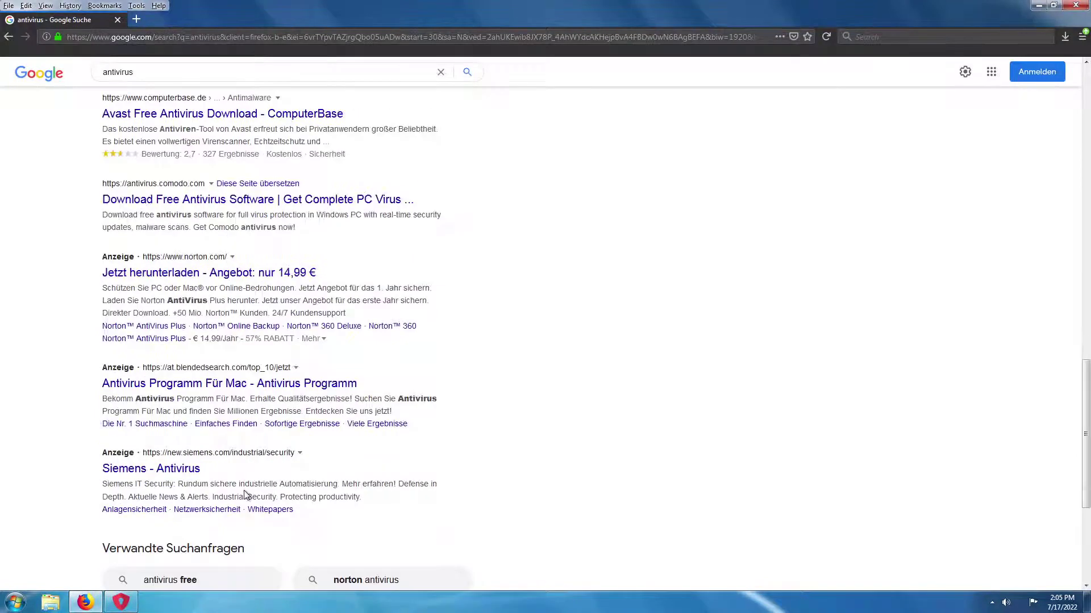
middle_click(195, 385)
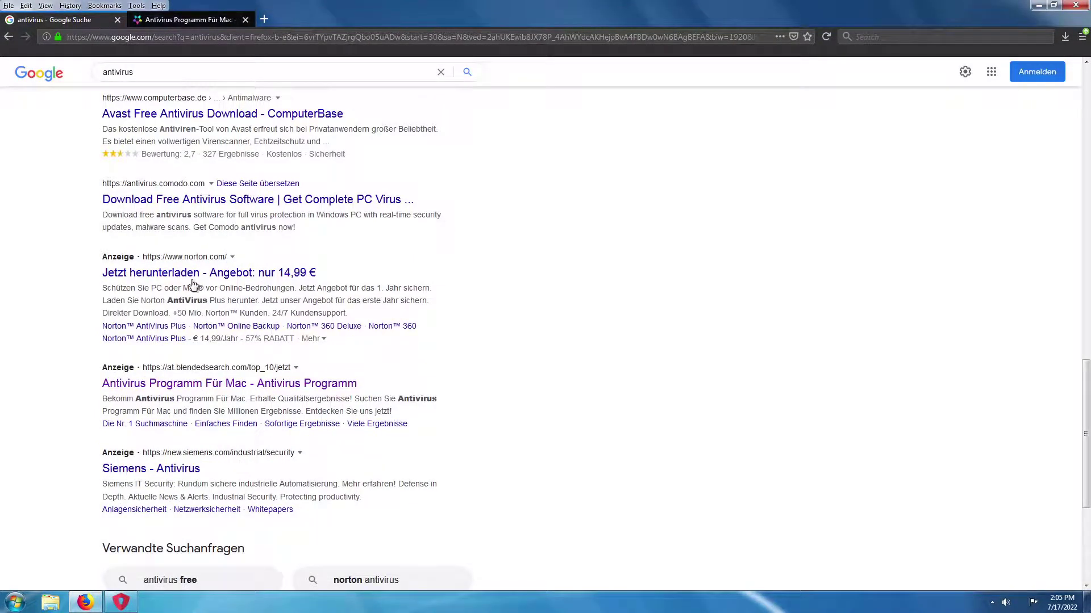
middle_click(156, 469)
click(216, 22)
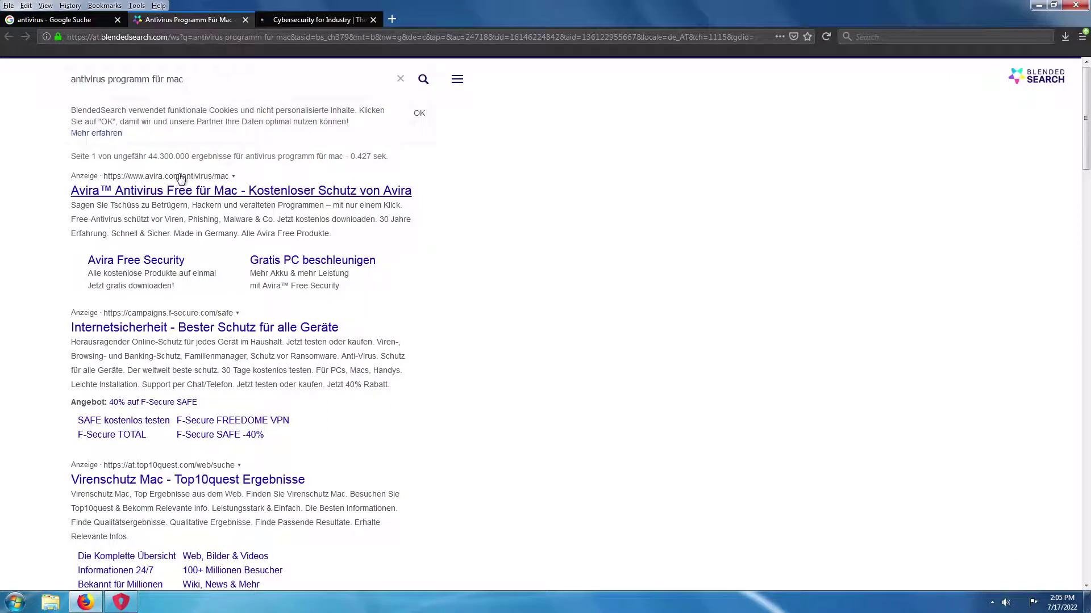
Step: Change the ad search to 'antivirus programm für windows' and open the info.com free antivirus ad
drag(150, 79, 212, 78)
click(209, 79)
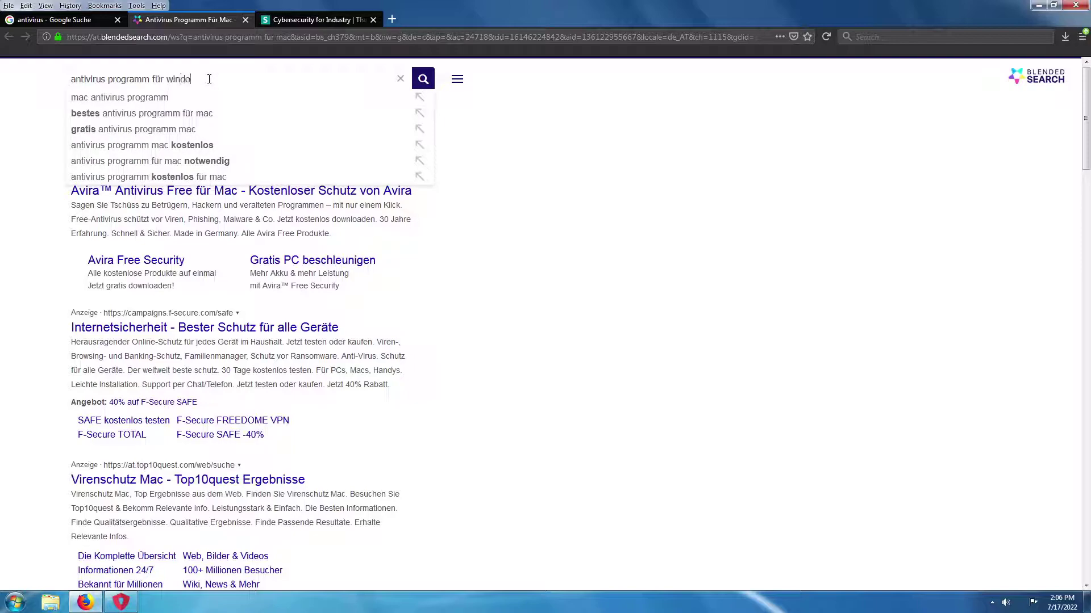
text(windows)
key(Return)
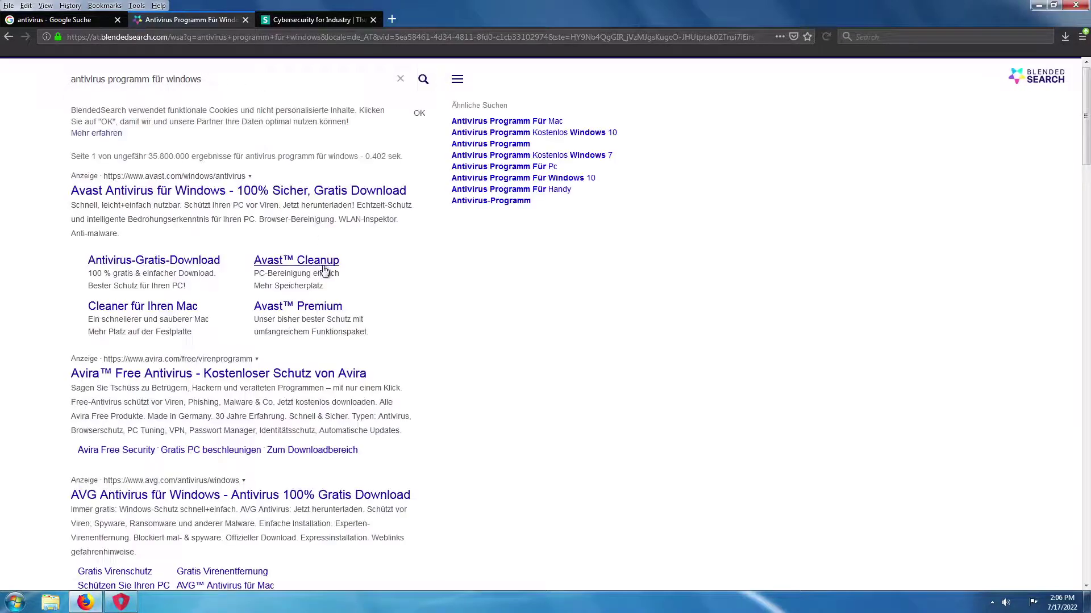
scroll(236, 382, down, 6)
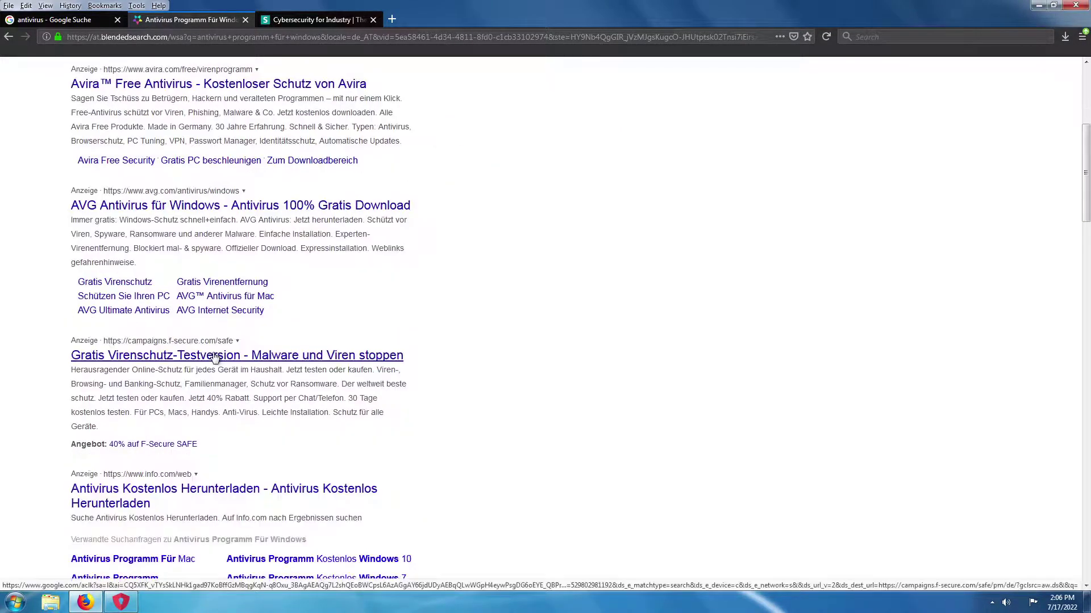
scroll(209, 363, down, 3)
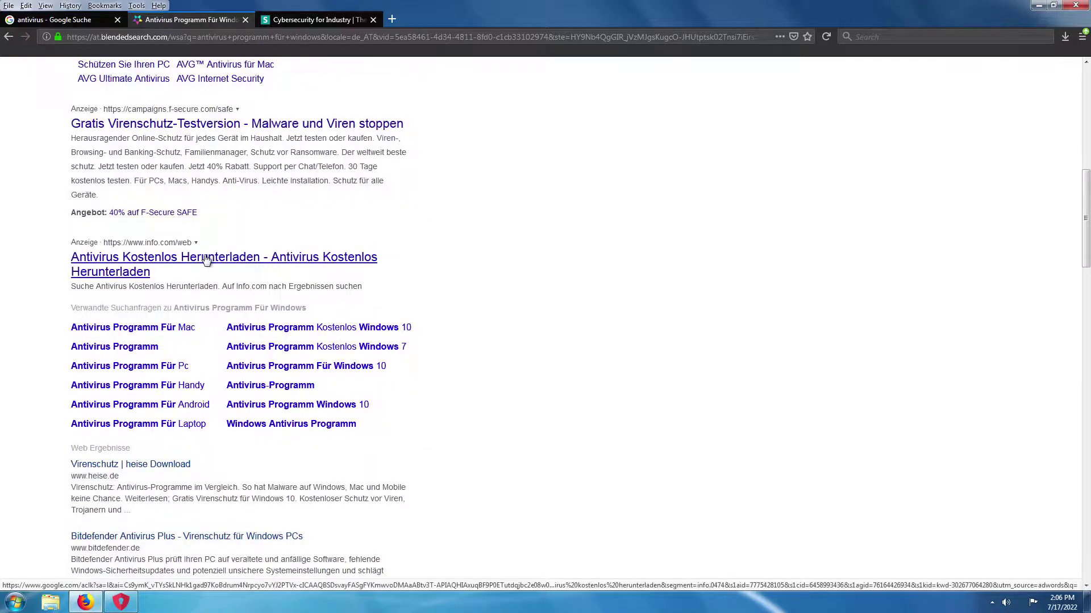
middle_click(206, 260)
scroll(206, 260, down, 7)
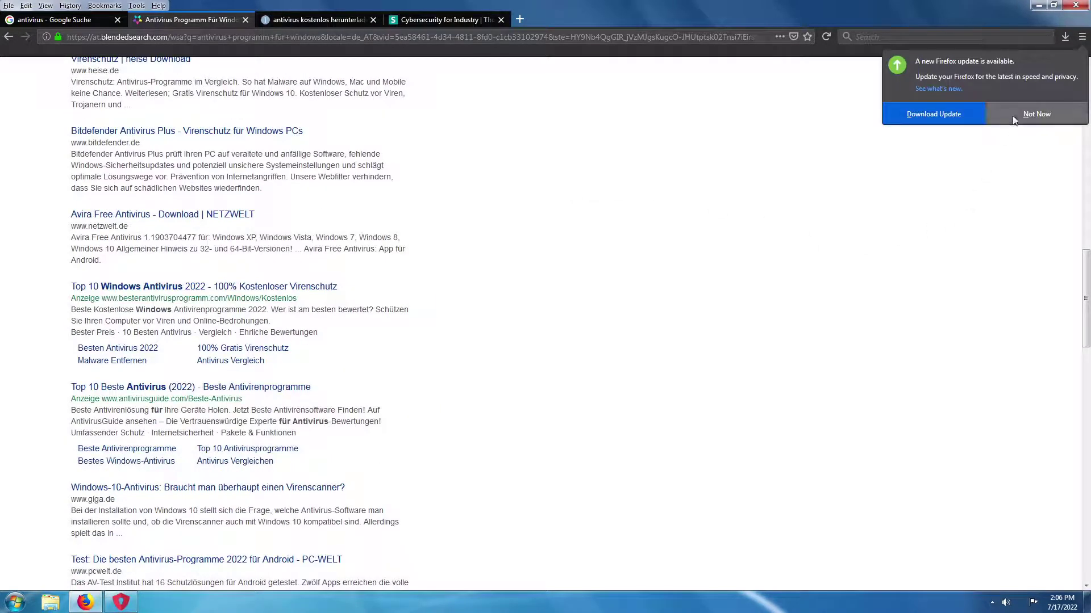
Step: Dismiss the Firefox update prompt, accept info.com's cookie notice, and close the info.com tab
click(1012, 115)
key(ctrl+Tab)
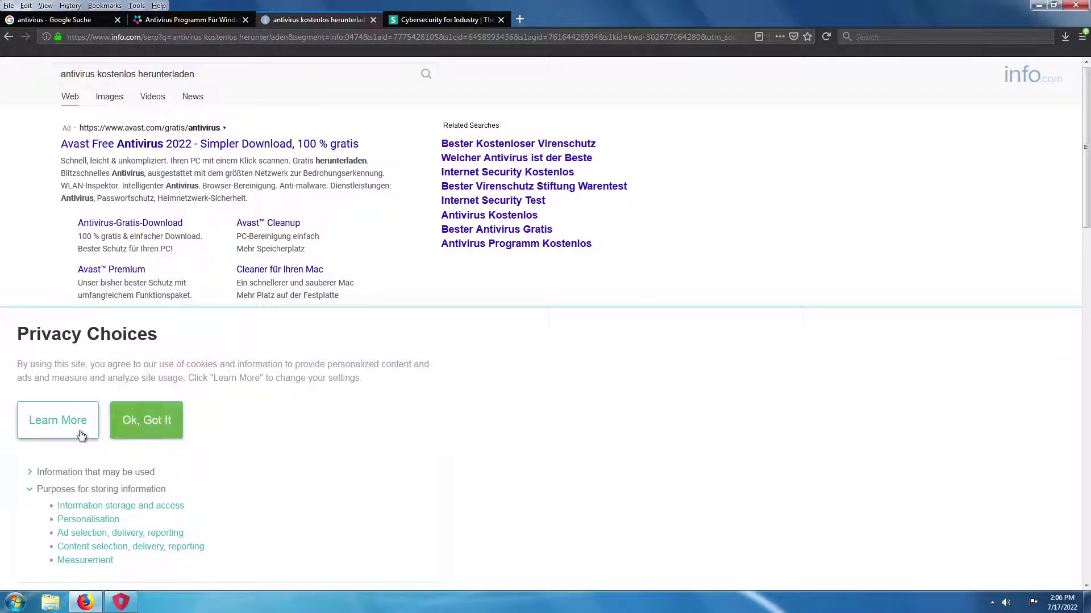
click(149, 425)
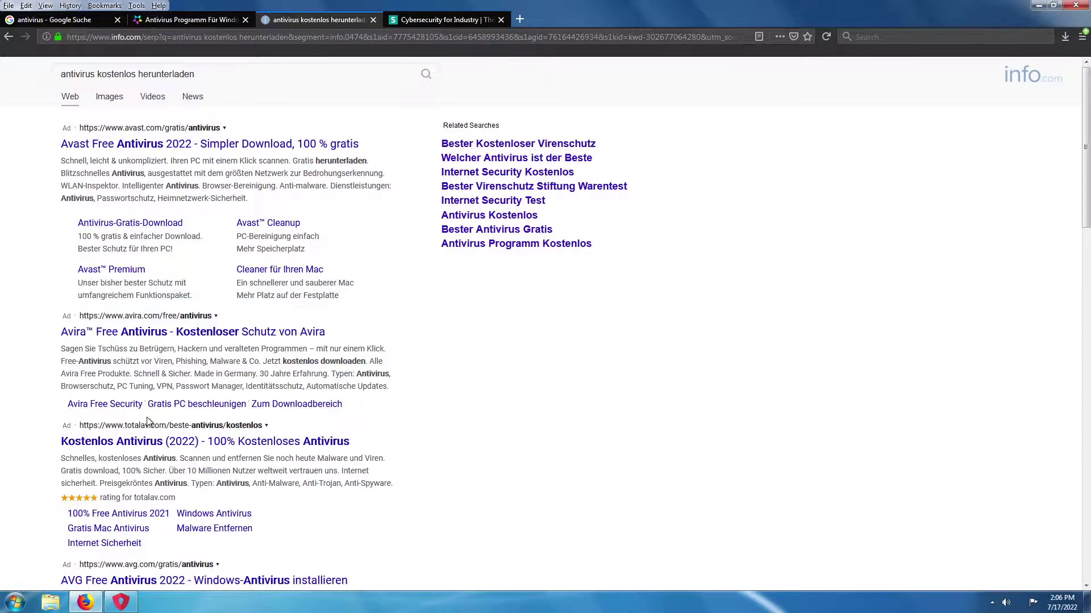
scroll(147, 422, down, 4)
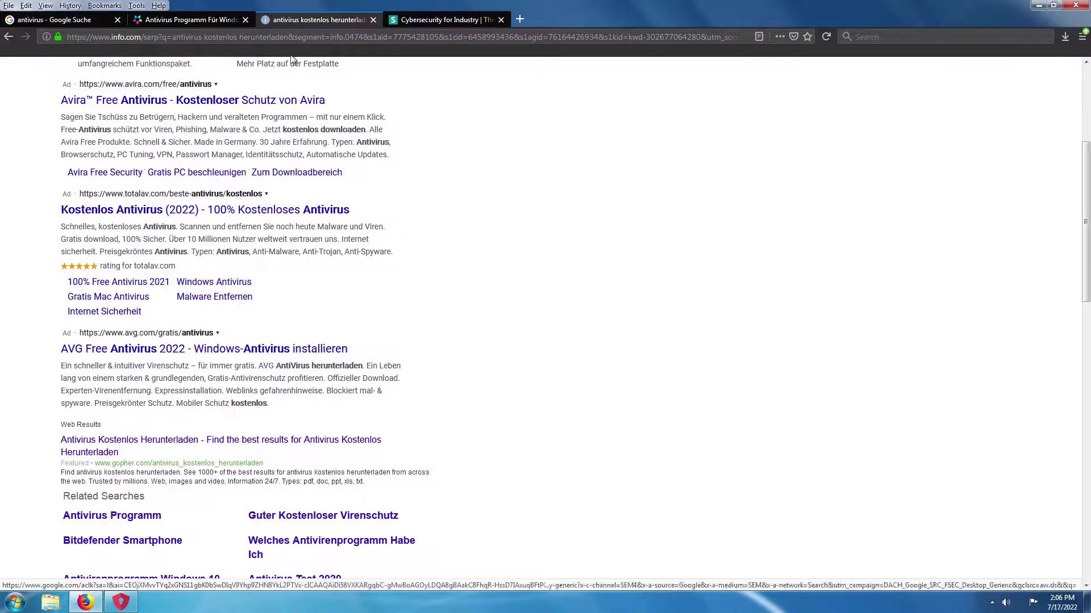
key(ctrl+w)
key(ctrl+w)
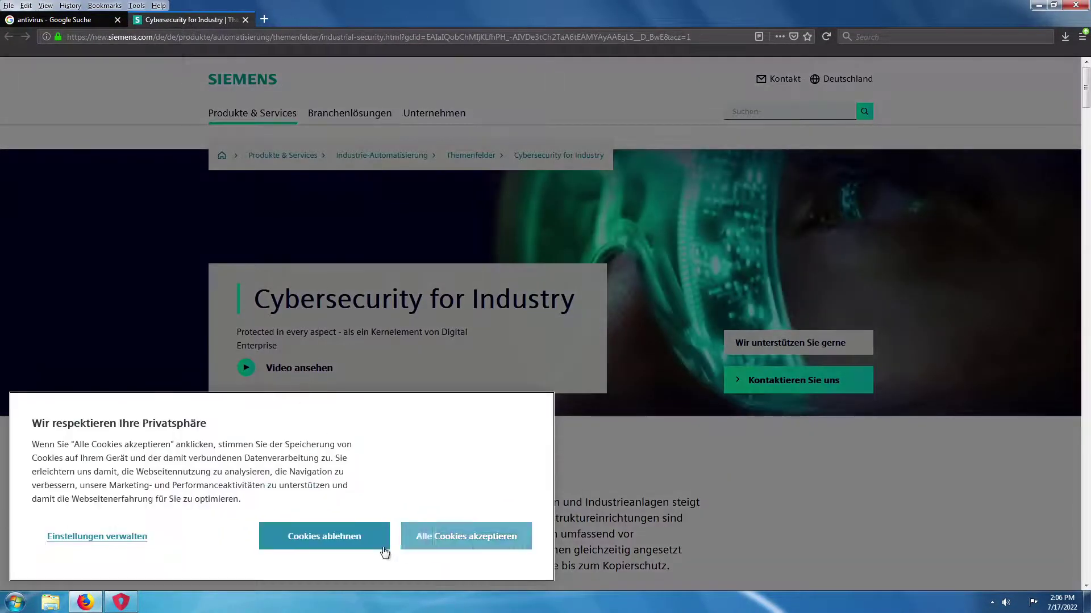
Step: Decline cookies on the Siemens Cybersecurity page and close that tab
click(348, 536)
scroll(347, 418, down, 2)
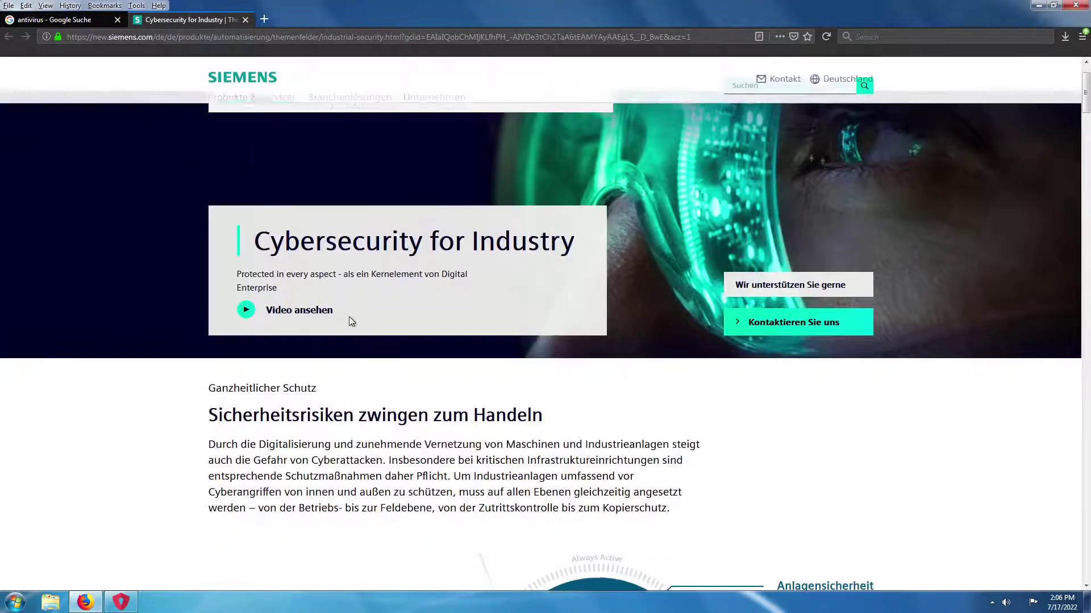
middle_click(205, 19)
scroll(230, 361, down, 3)
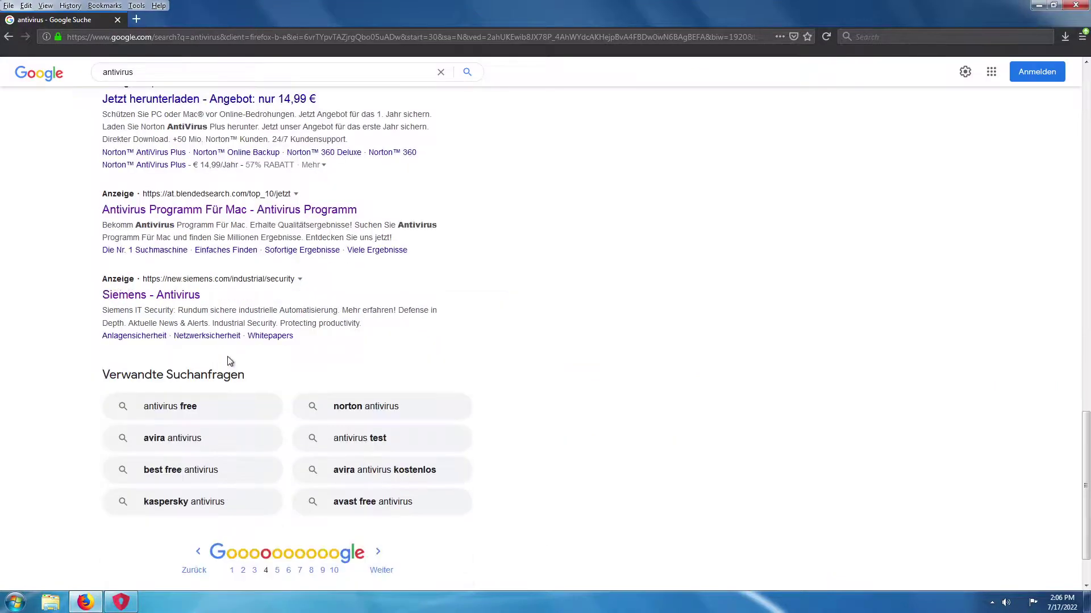
Step: On results page 6, open the Uranium Backup ad, accept its cookies, then close it
click(288, 557)
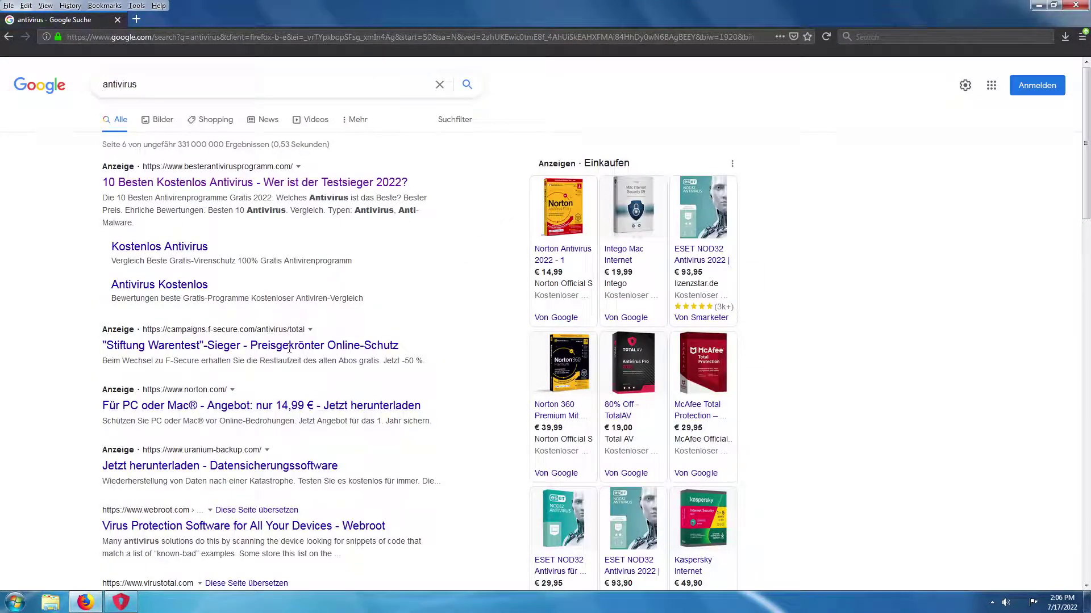
middle_click(250, 466)
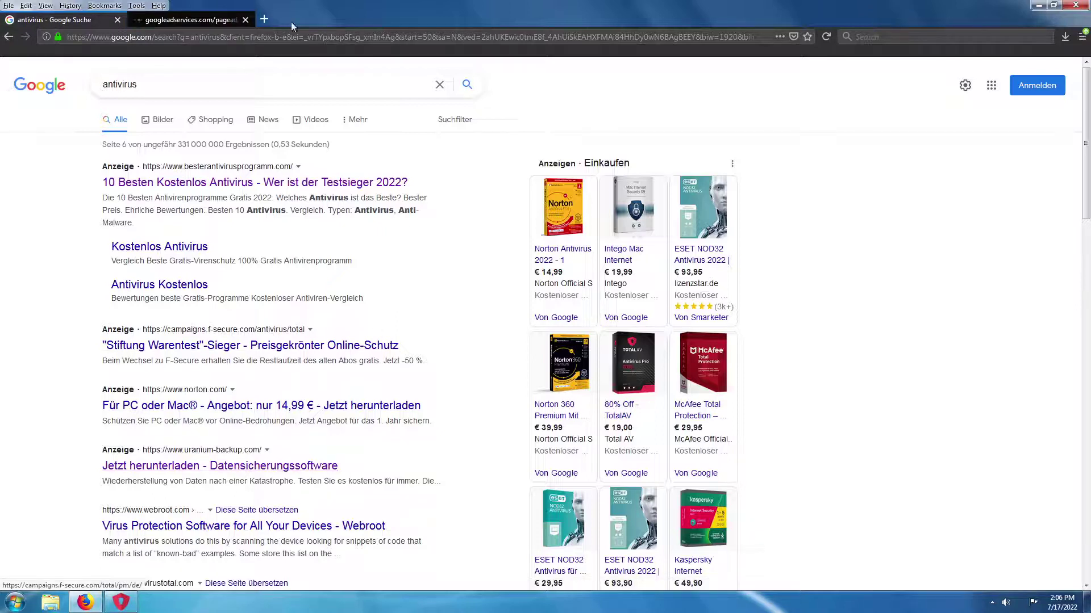
click(149, 21)
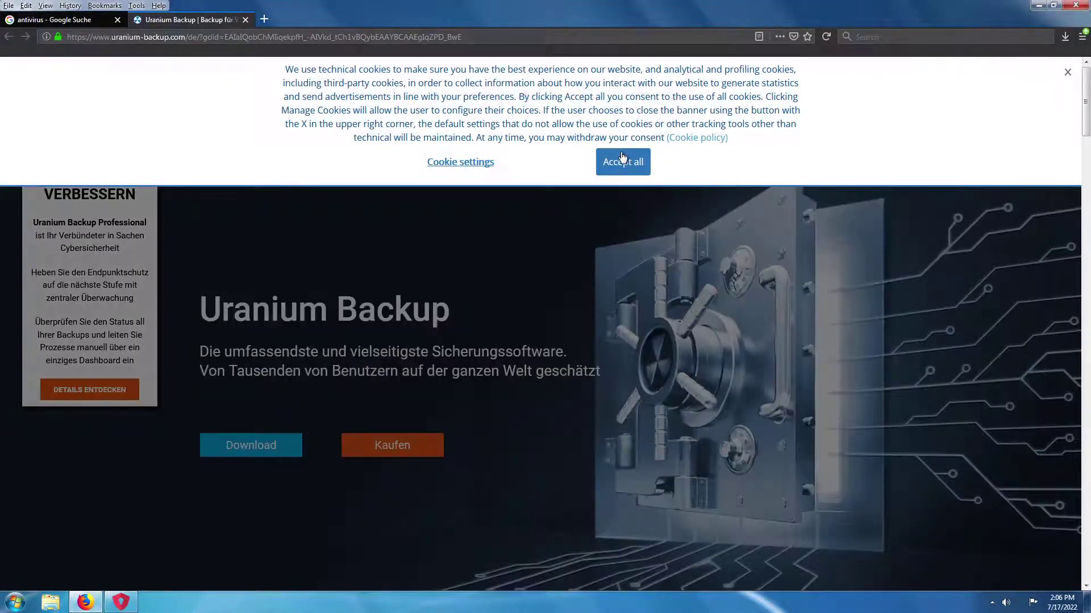
click(623, 159)
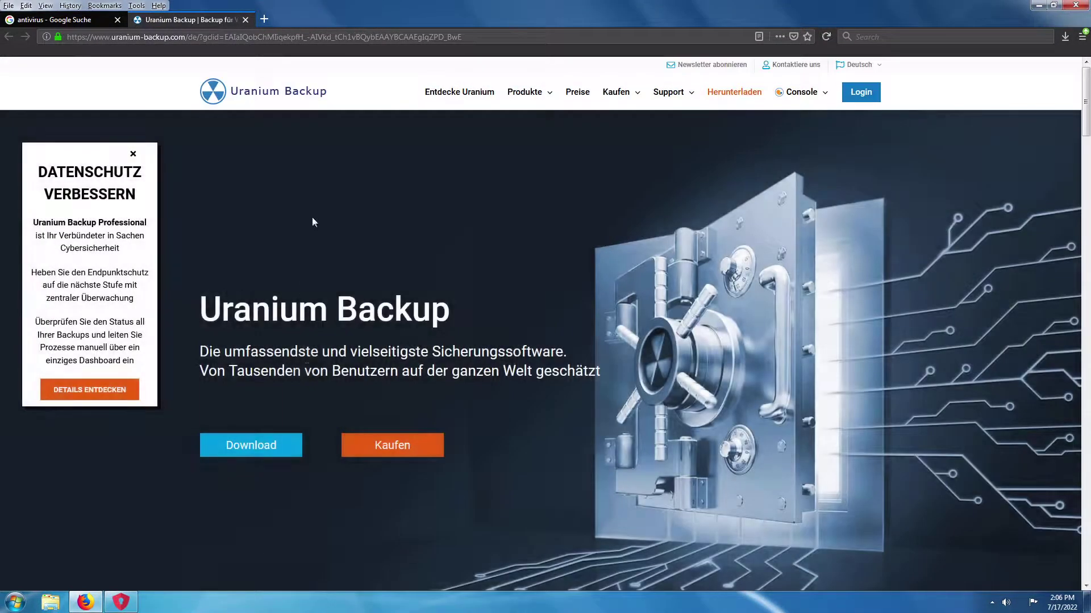
mouse_move(524, 92)
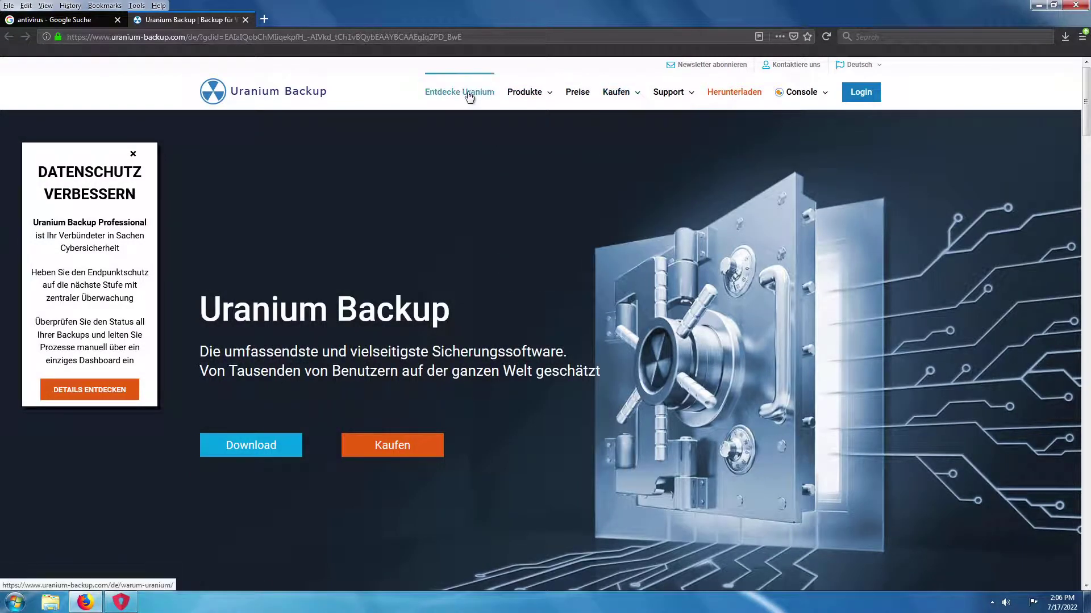
click(245, 20)
Step: Open the Virus Programm and software security ads in background tabs and view the info.com results
scroll(252, 358, down, 5)
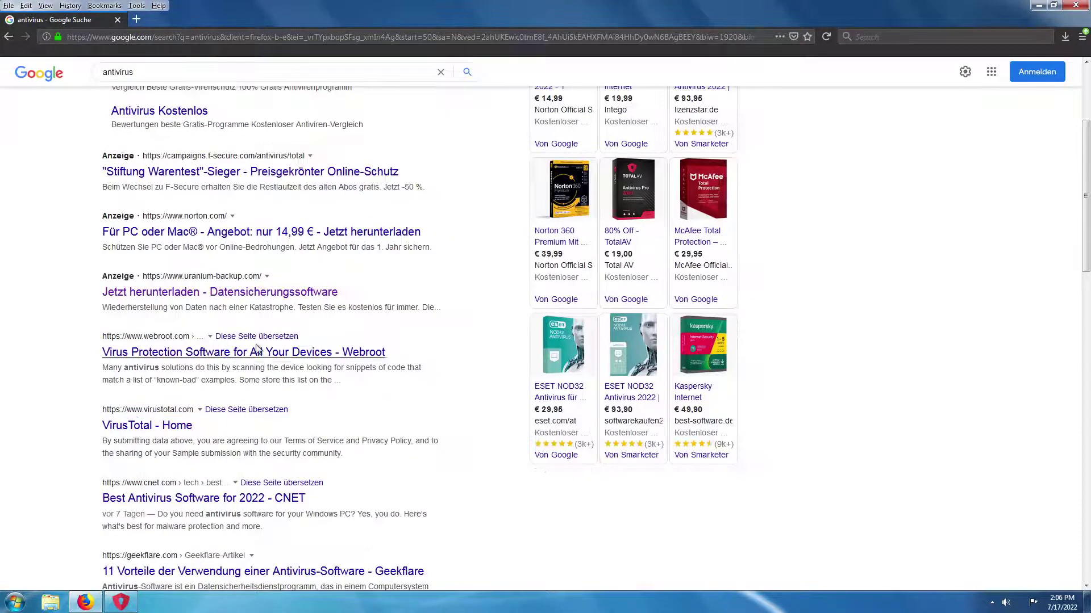
scroll(67, 305, down, 10)
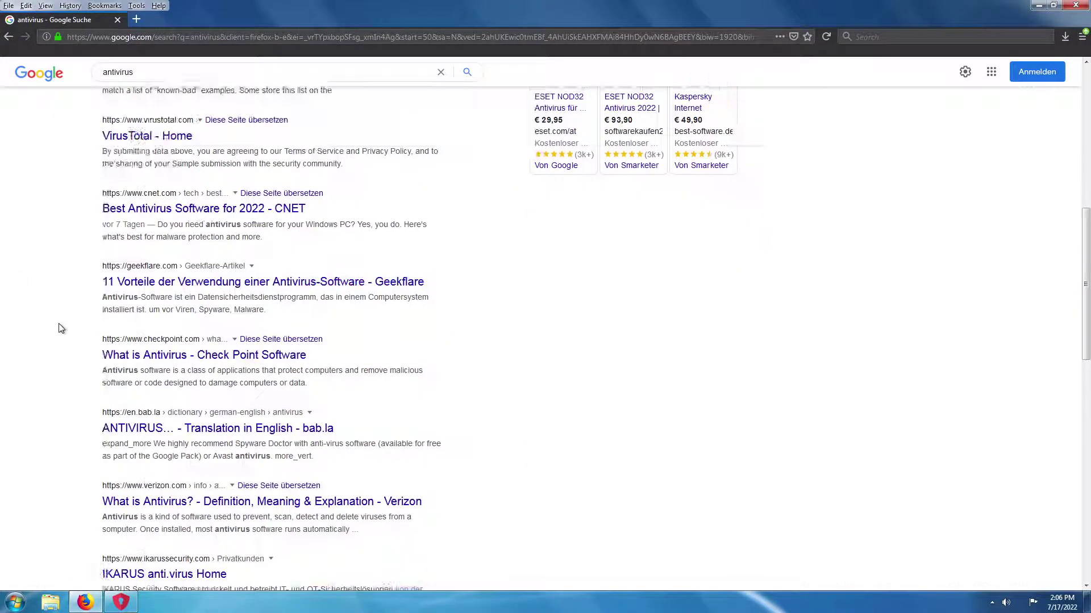
scroll(67, 305, up, 1)
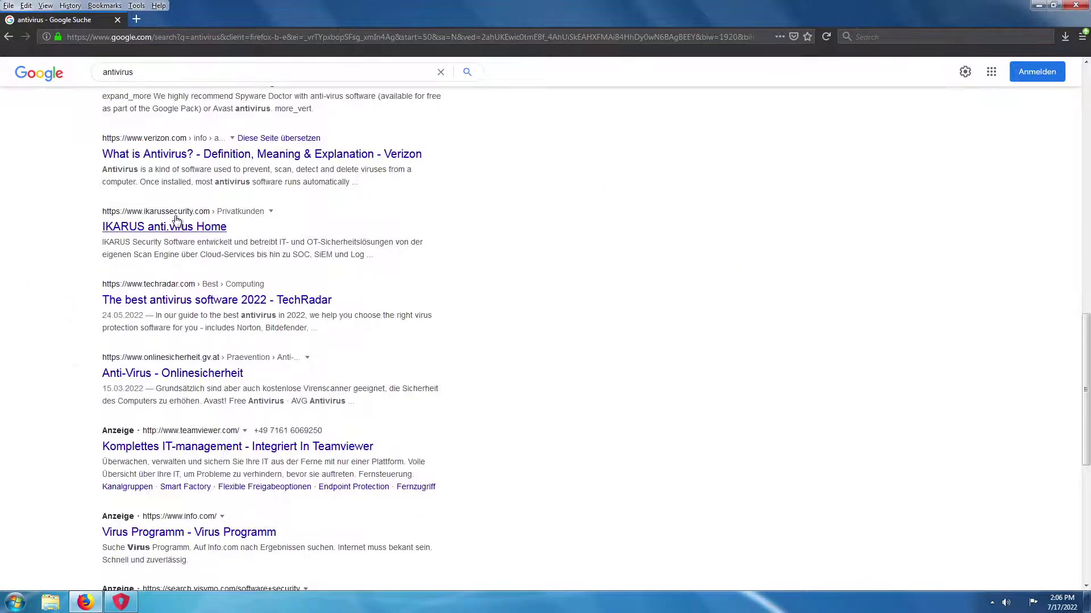
scroll(155, 162, up, 2)
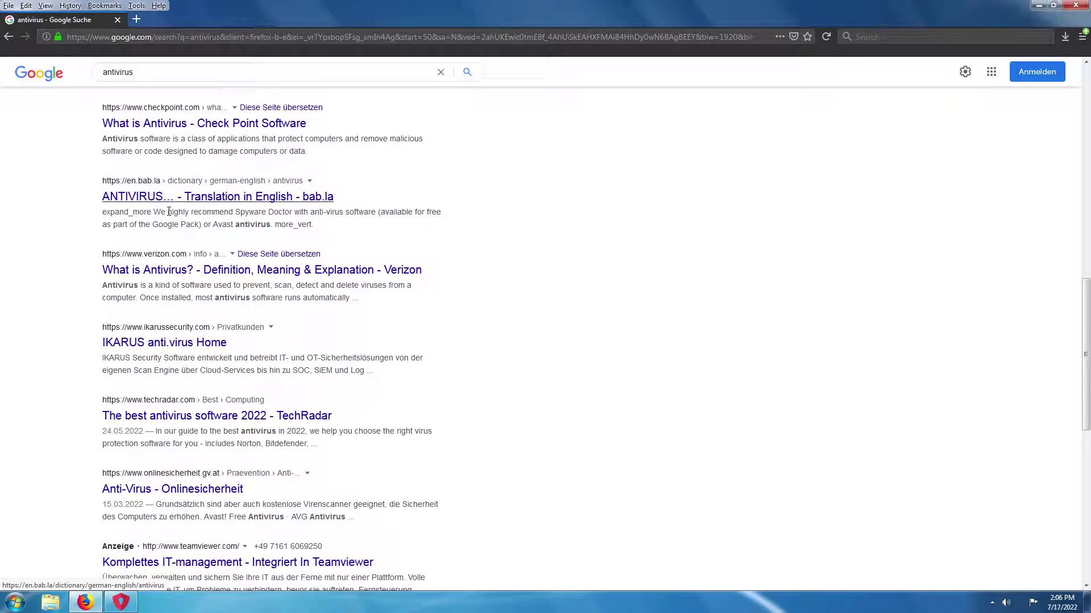
scroll(169, 212, down, 3)
scroll(105, 341, down, 4)
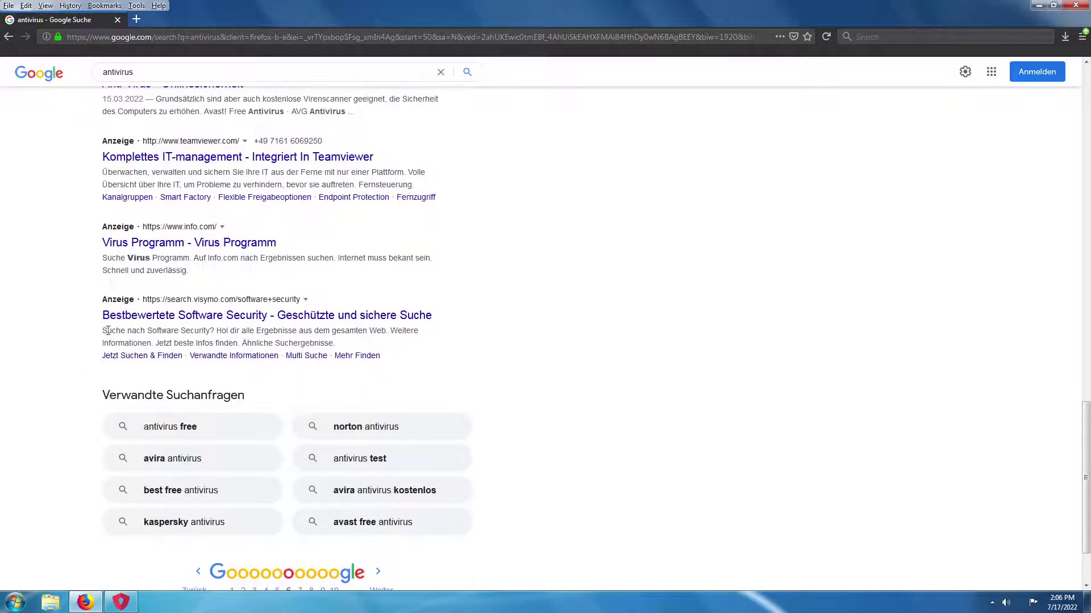
scroll(158, 157, down, 1)
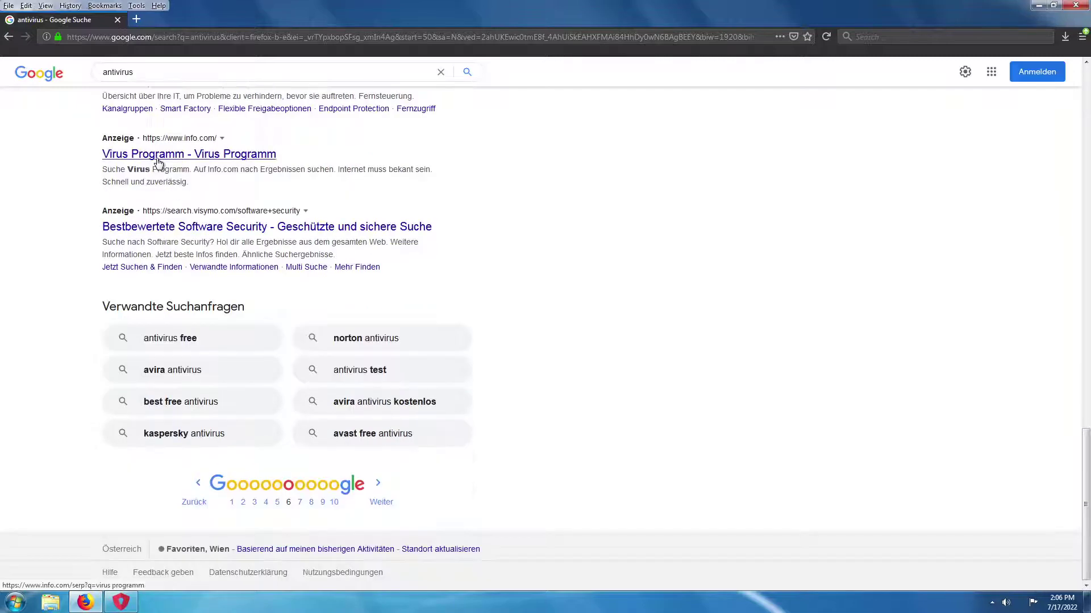
middle_click(159, 154)
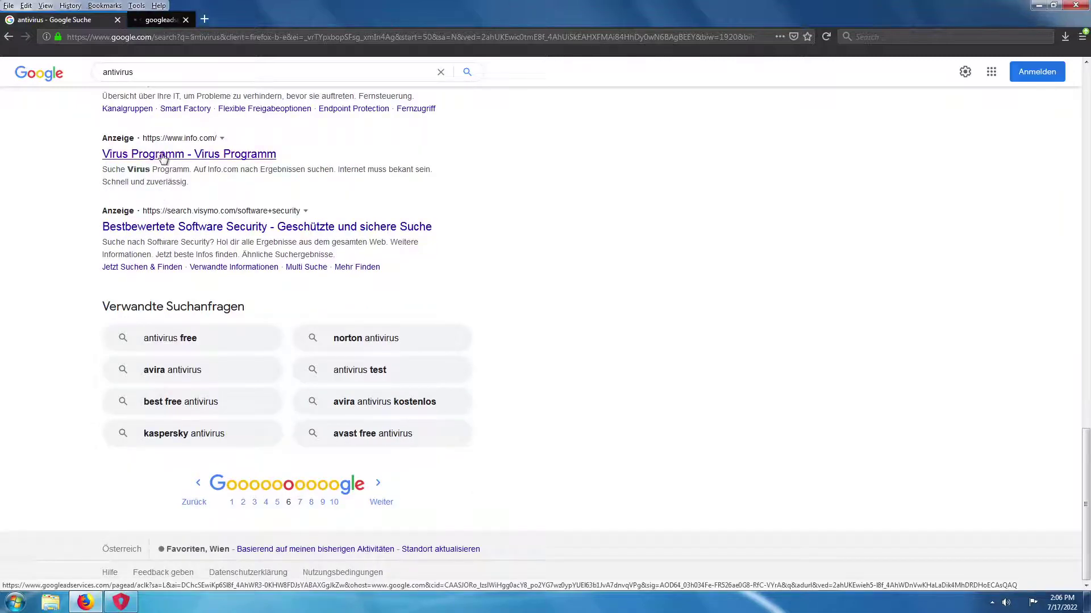
middle_click(227, 226)
click(183, 19)
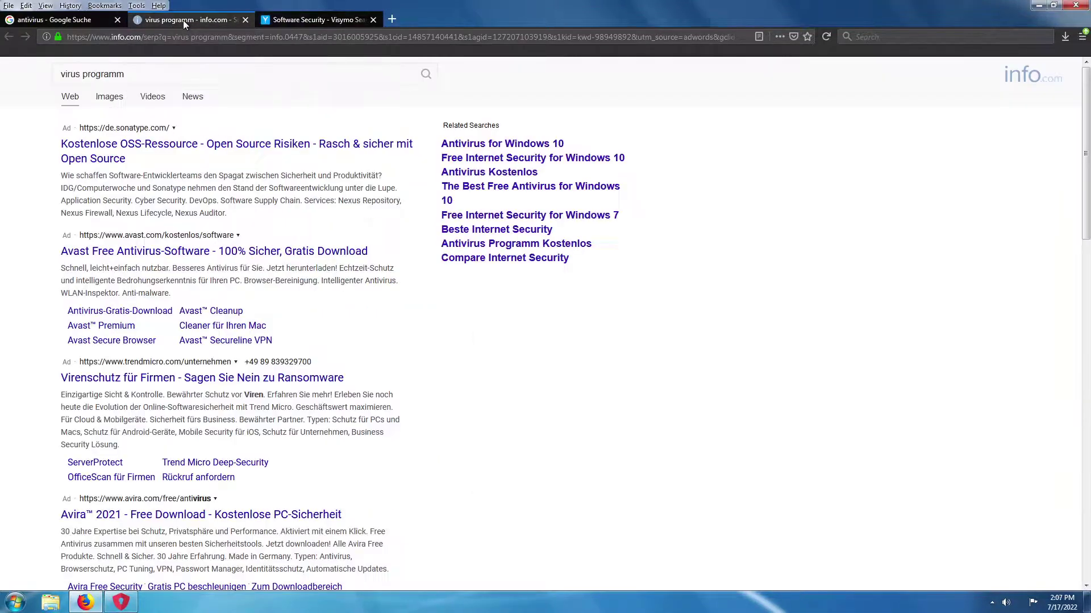
Step: Open the Sonatype, IT-Security and Softwarebedrohungsdaten ads in new tabs, closing the info.com tab
scroll(249, 176, down, 15)
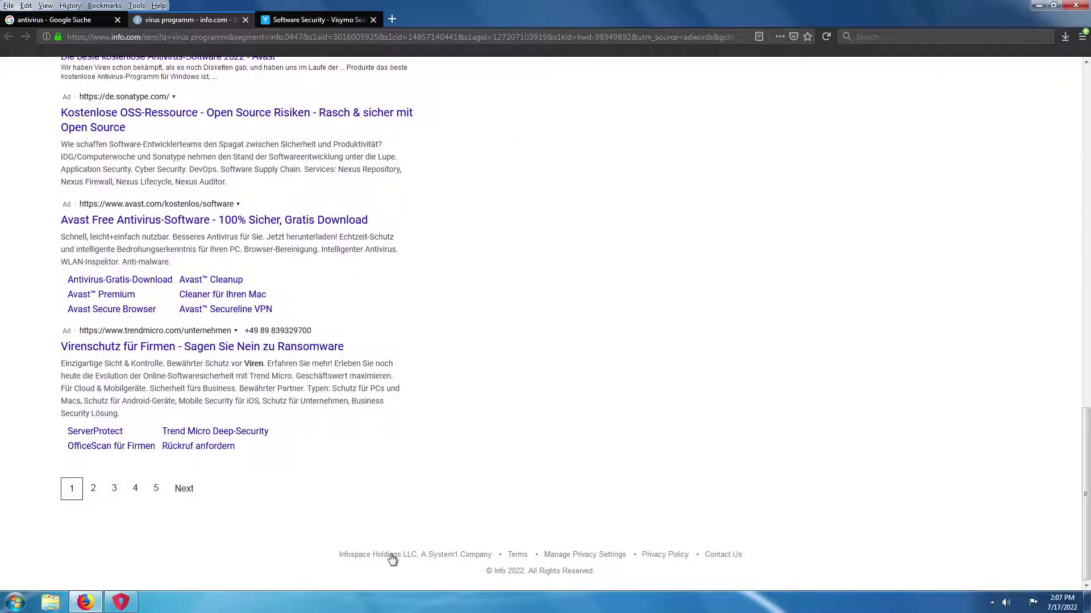
scroll(159, 346, up, 4)
click(184, 356)
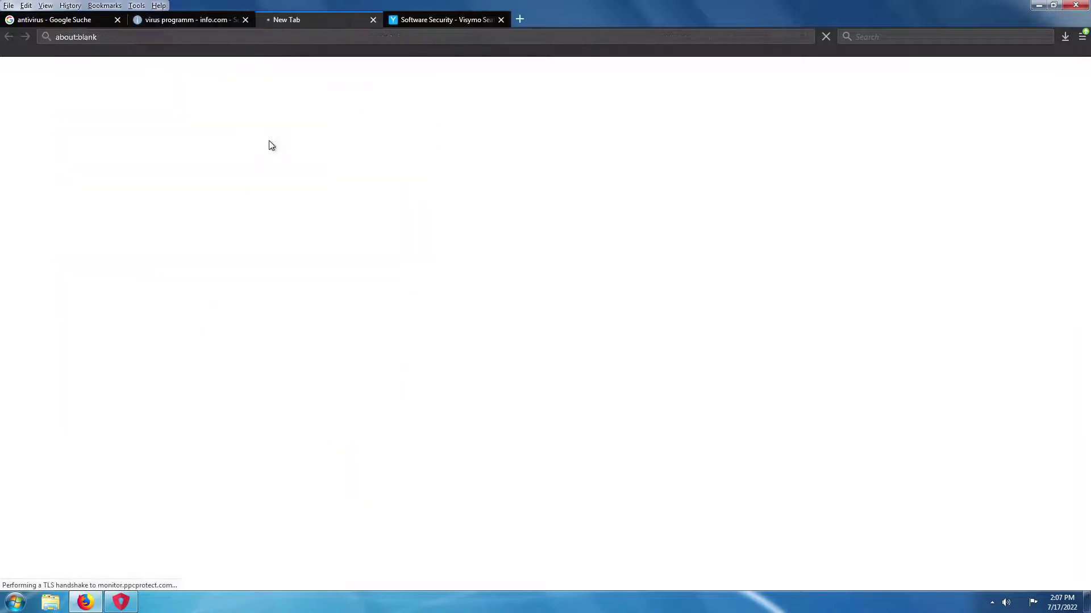
click(245, 19)
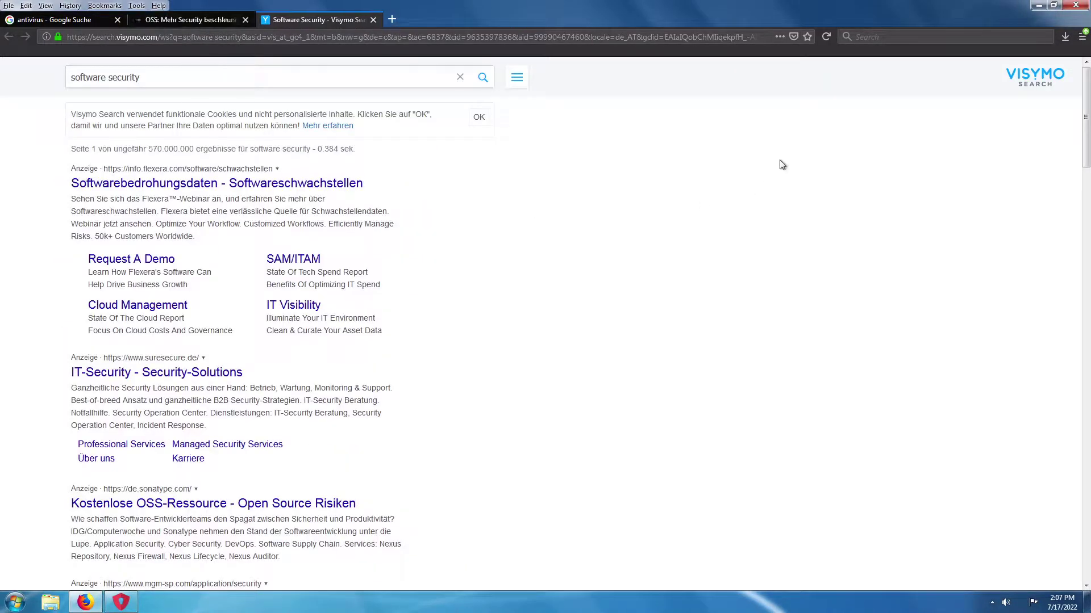
click(159, 373)
click(316, 19)
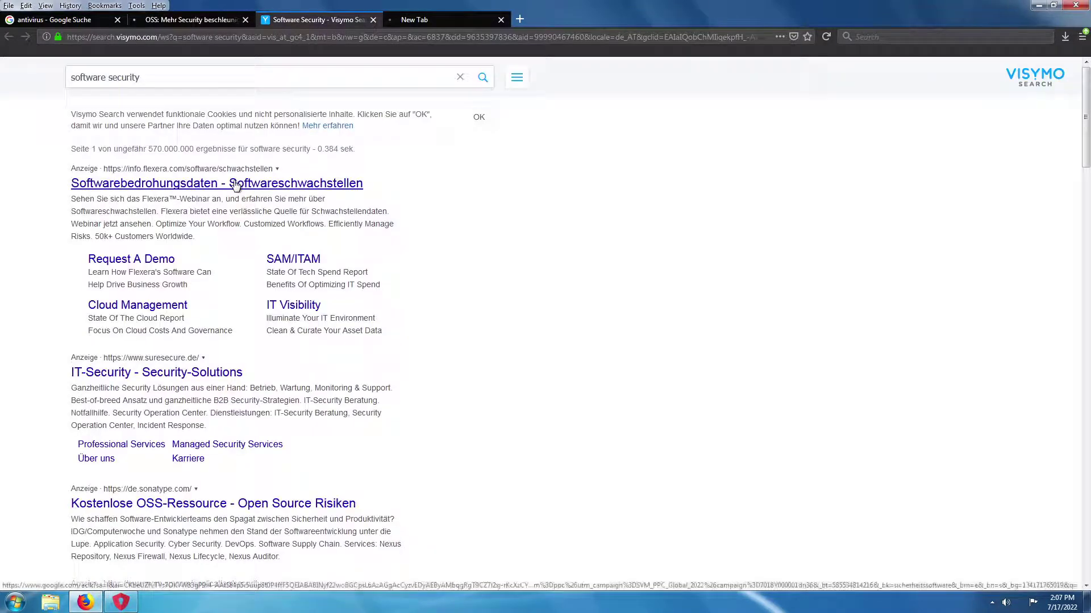
click(241, 182)
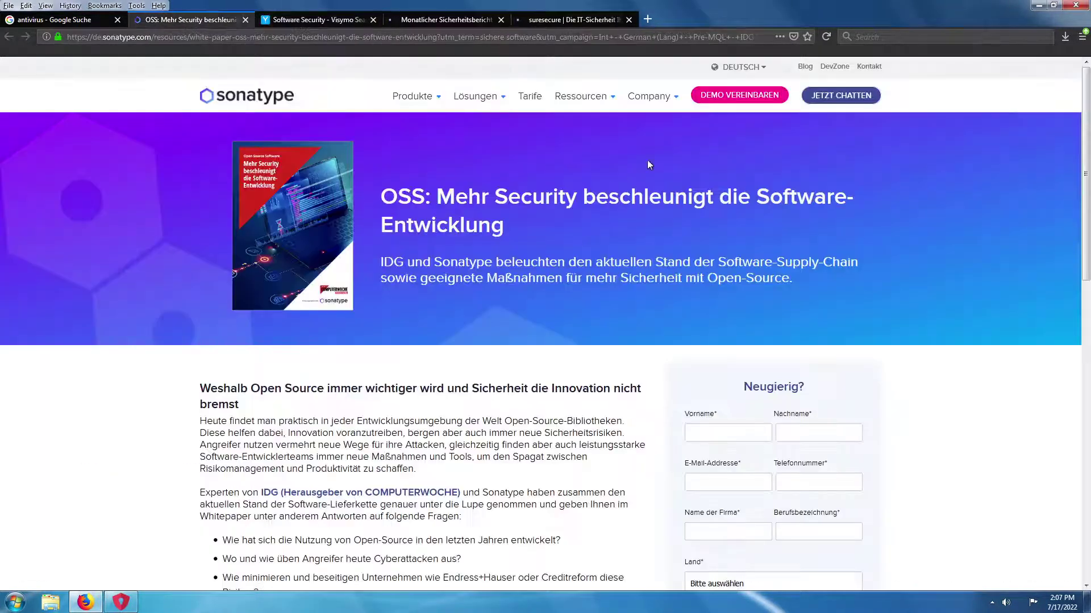
Step: Fill the whitepaper form: country Antarctica, an e-mail, company 'bonzy lfotware', job title 'SOFTWARE COPROATIONT'
scroll(588, 245, down, 4)
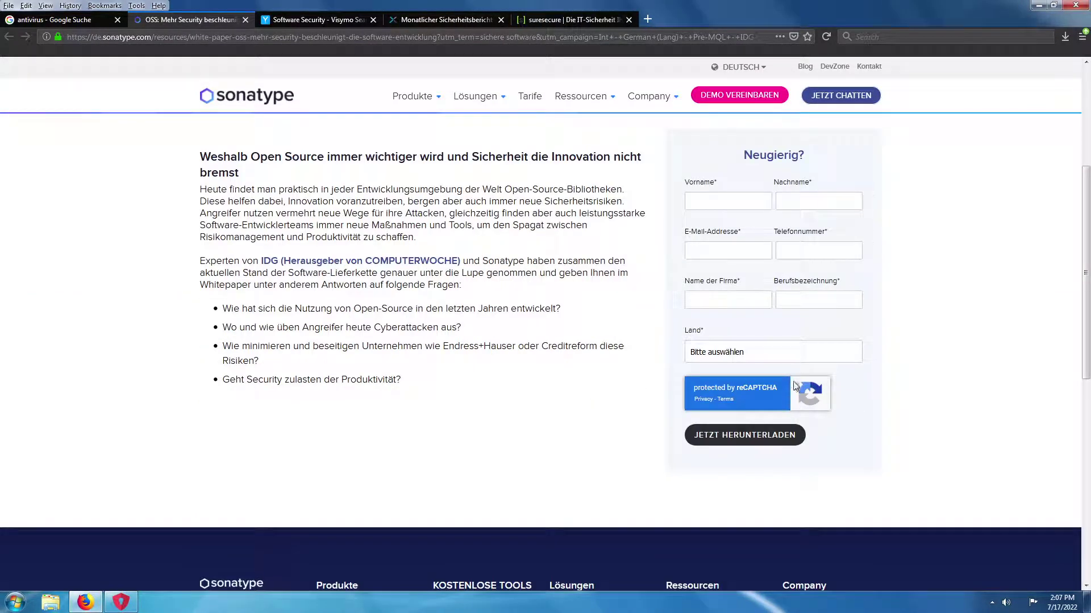
click(773, 352)
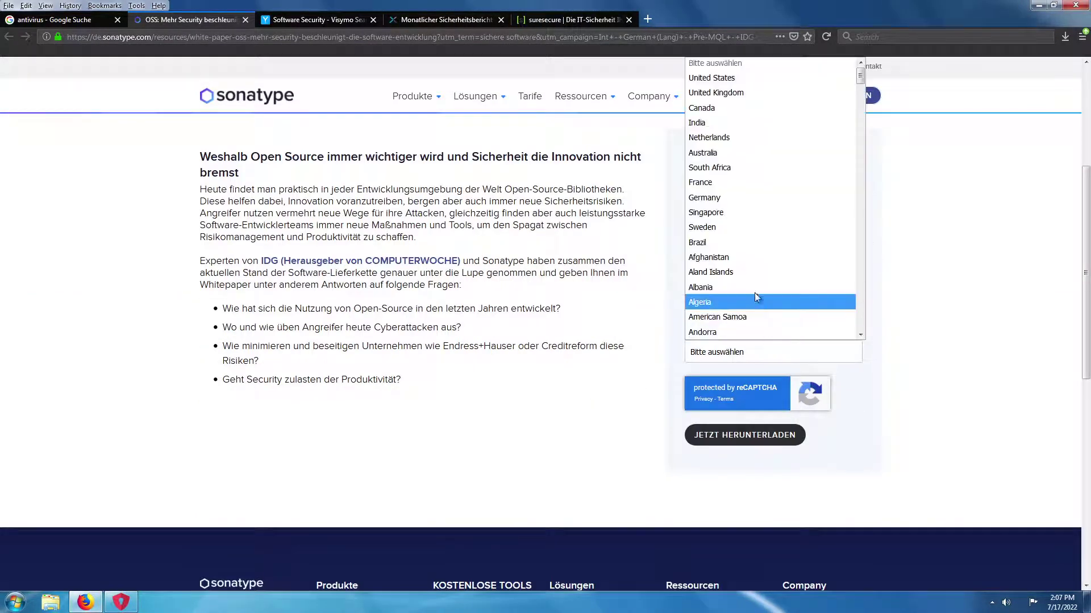
scroll(747, 273, down, 2)
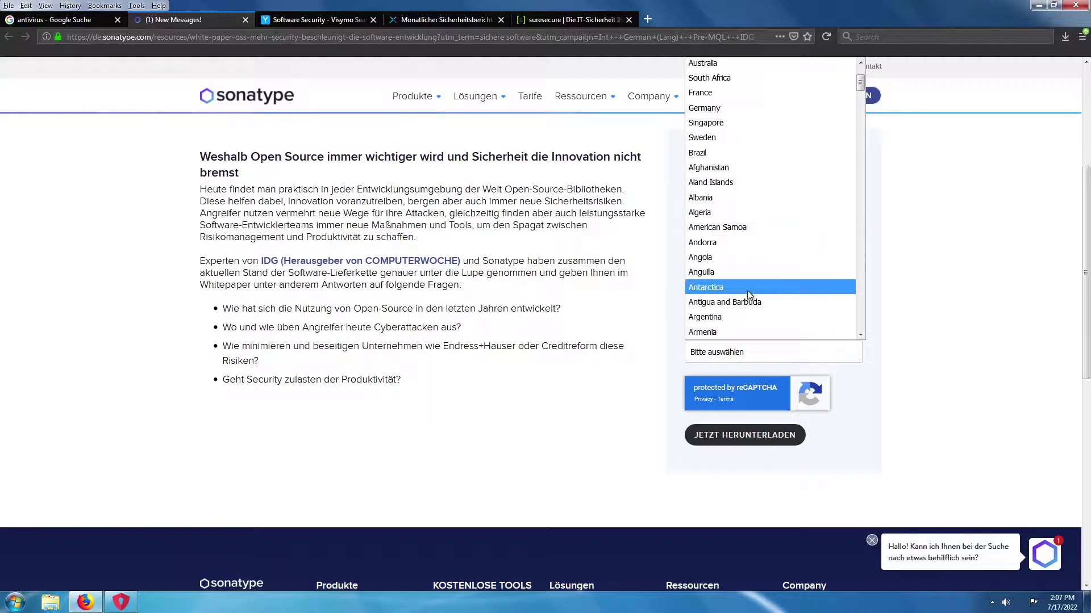
click(748, 288)
click(730, 205)
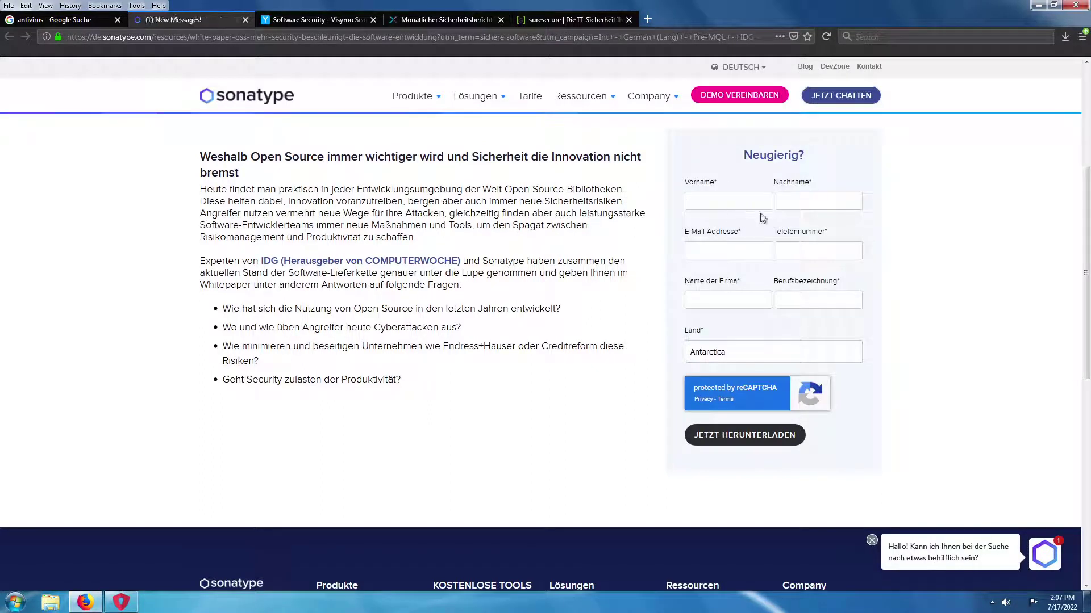
click(741, 260)
click(735, 300)
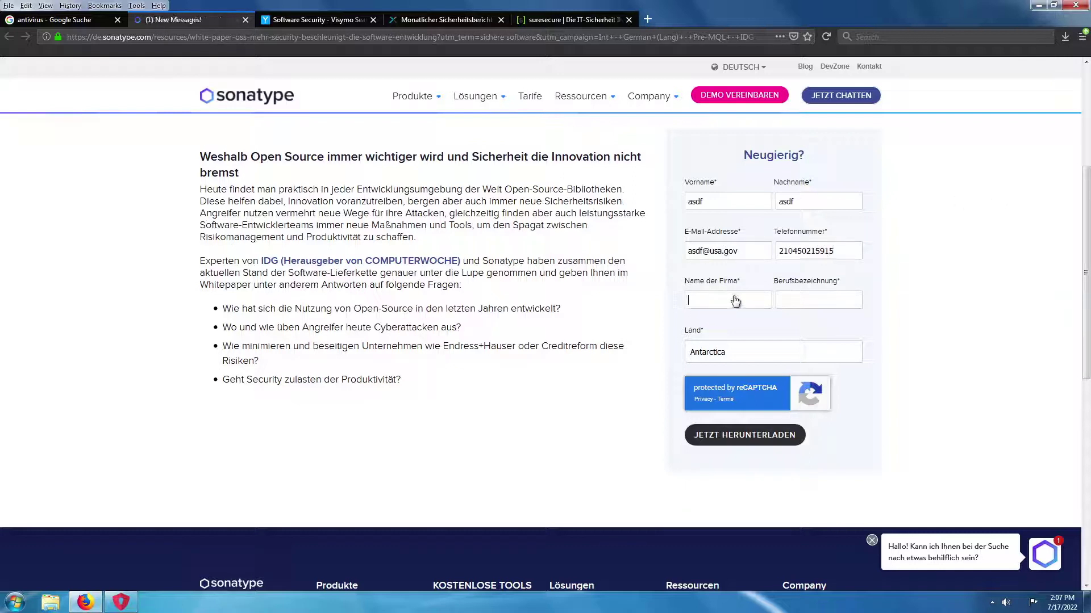
text(bonzy lfotware)
key(Tab)
text(SOFTWARE COPROTATI)
text(OATION)
text(TATIO)
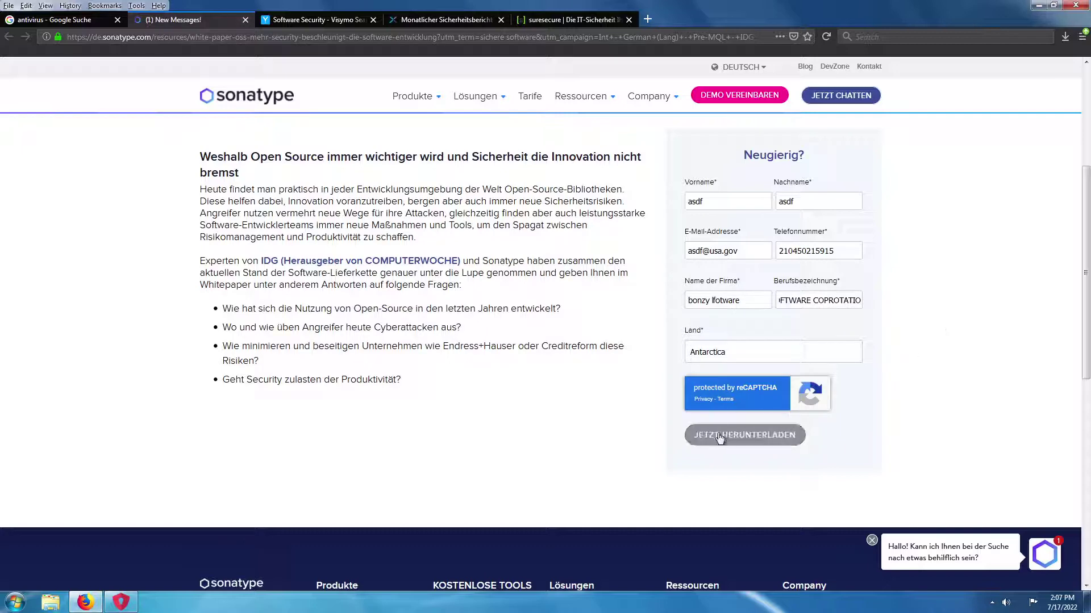
Step: Submit the download form and pass the reCAPTCHA by selecting the boat images
click(726, 400)
key(ctrl+w)
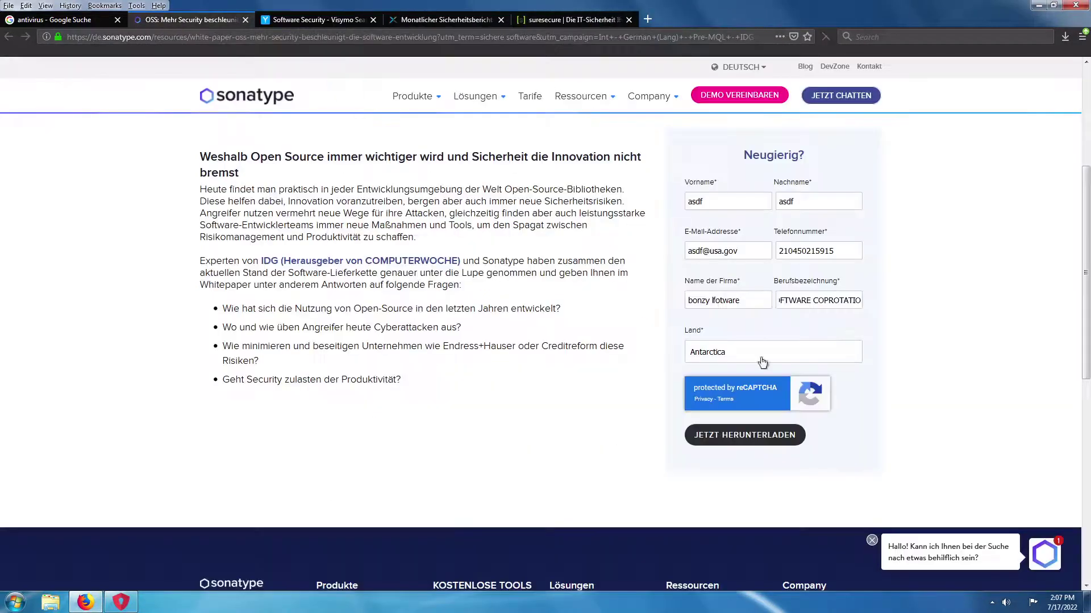
click(773, 435)
click(611, 404)
click(604, 345)
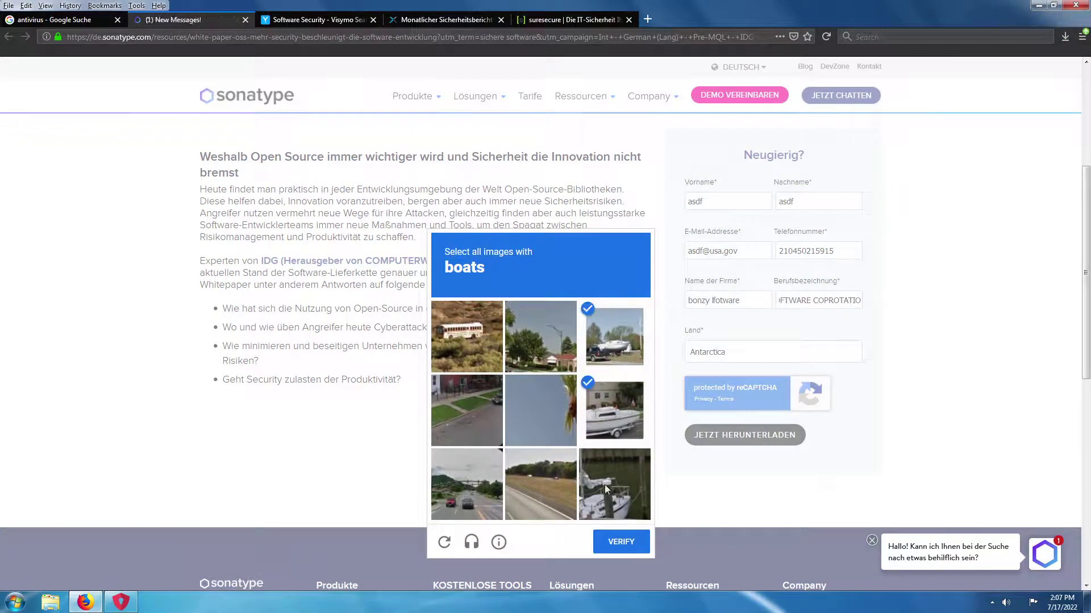
click(607, 483)
click(604, 531)
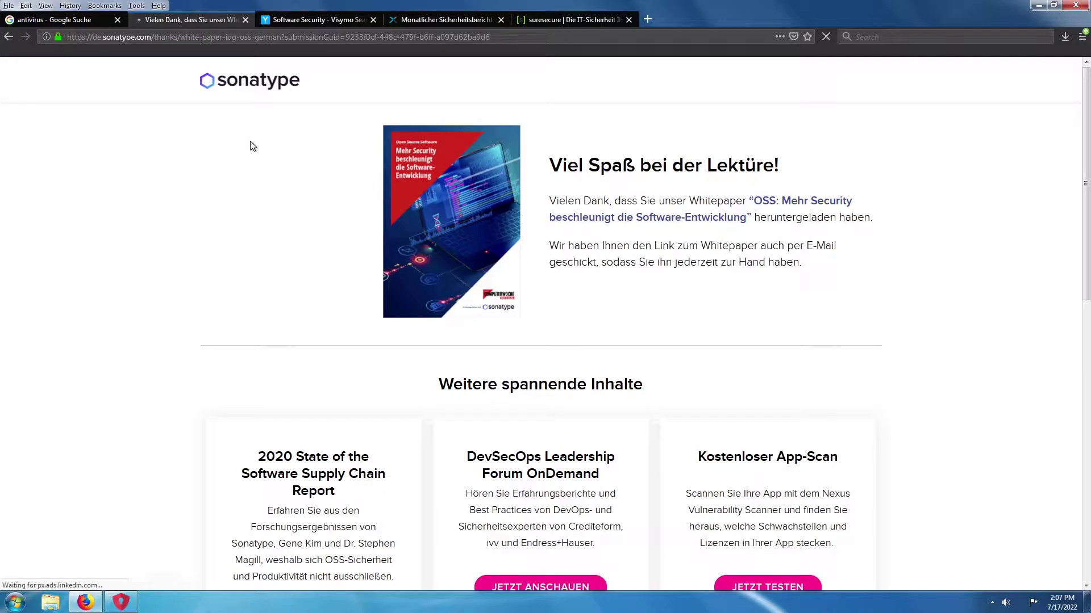
Step: Close the Sonatype thank-you tab and look over the Flexera vulnerability report
scroll(296, 151, down, 3)
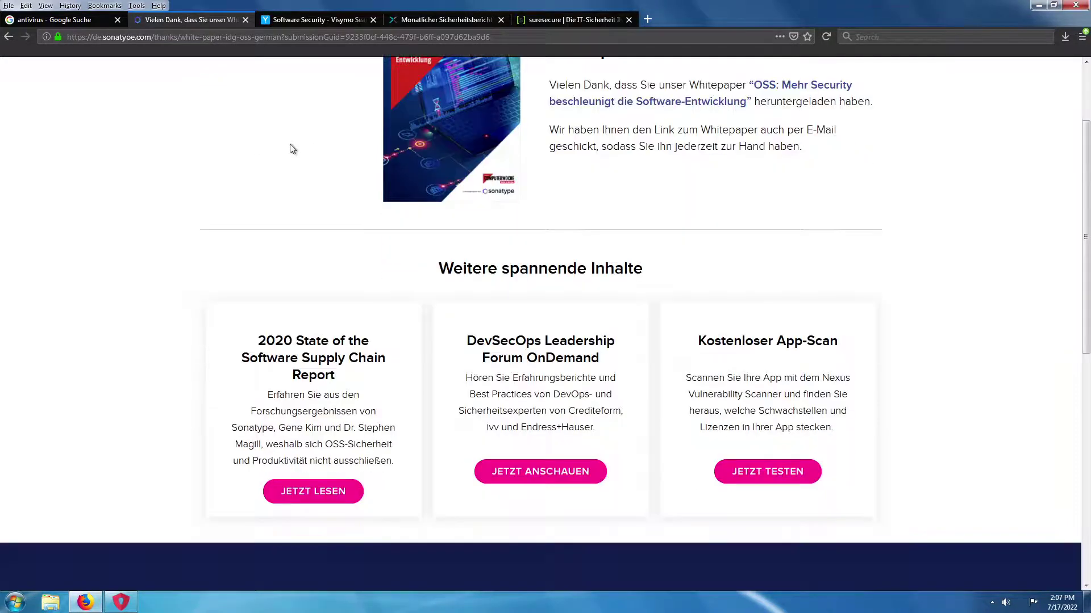
scroll(290, 146, up, 3)
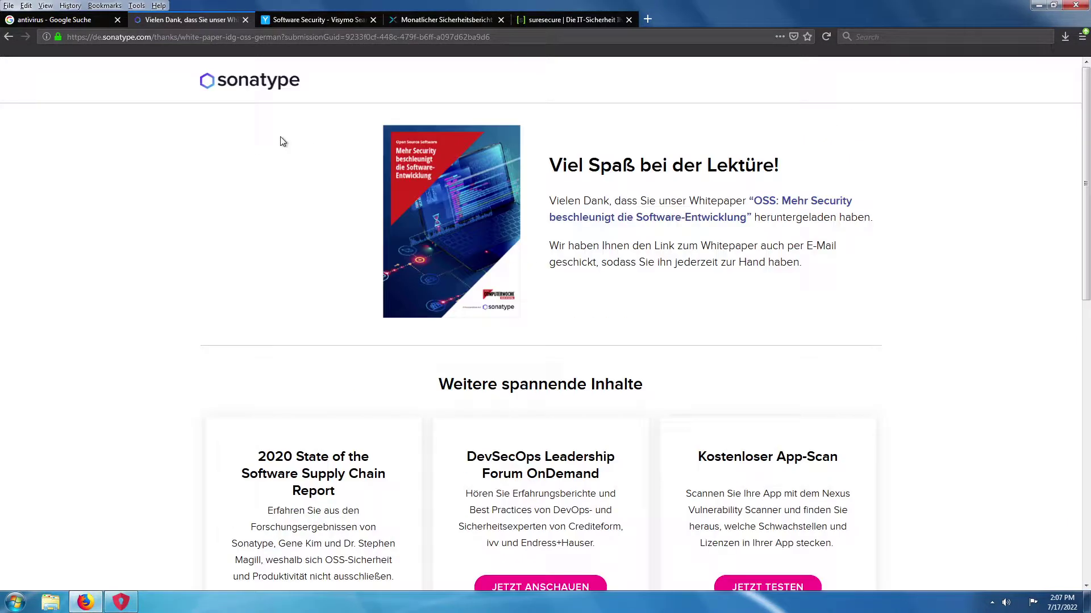
middle_click(171, 18)
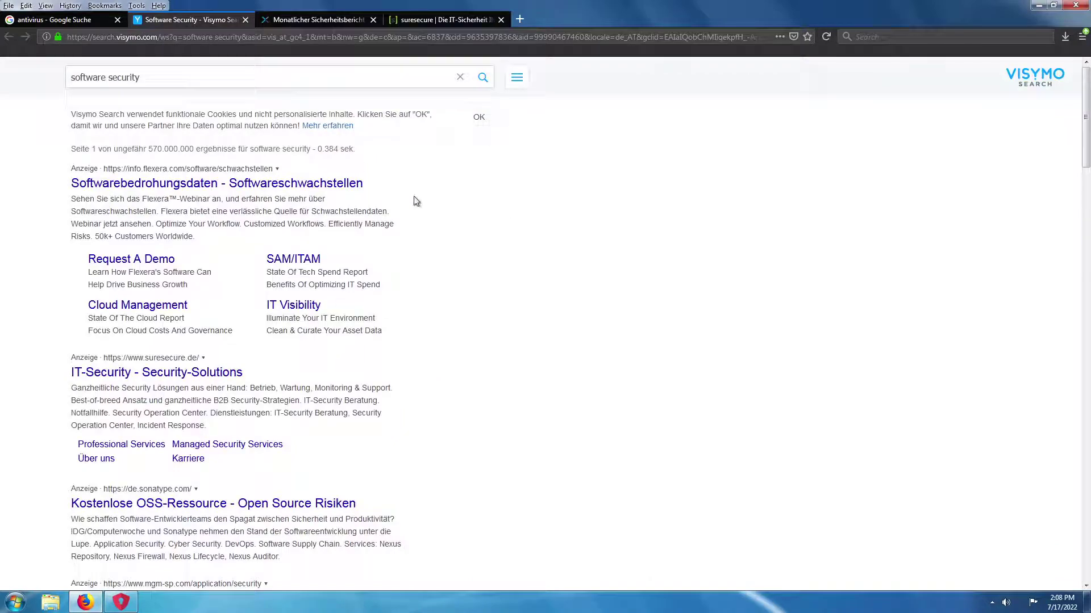
click(322, 20)
scroll(591, 274, down, 6)
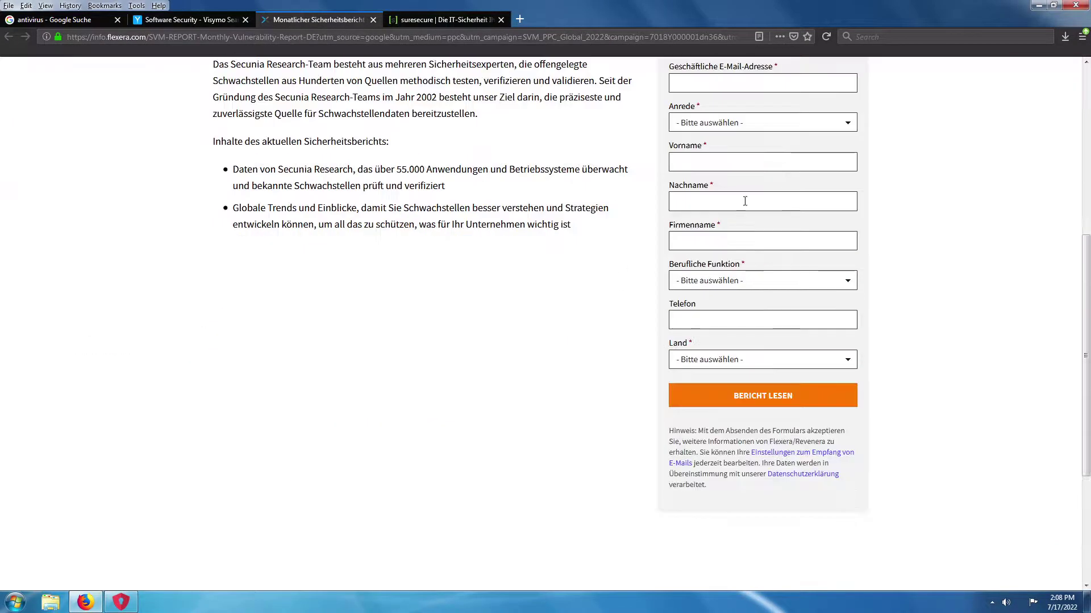
scroll(642, 182, up, 5)
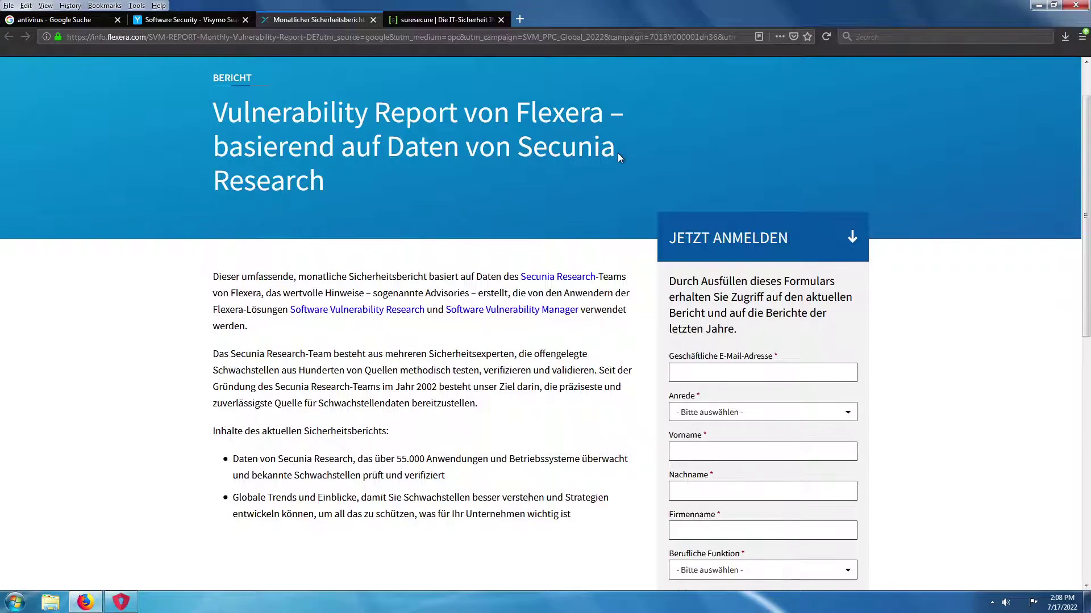
scroll(617, 152, up, 2)
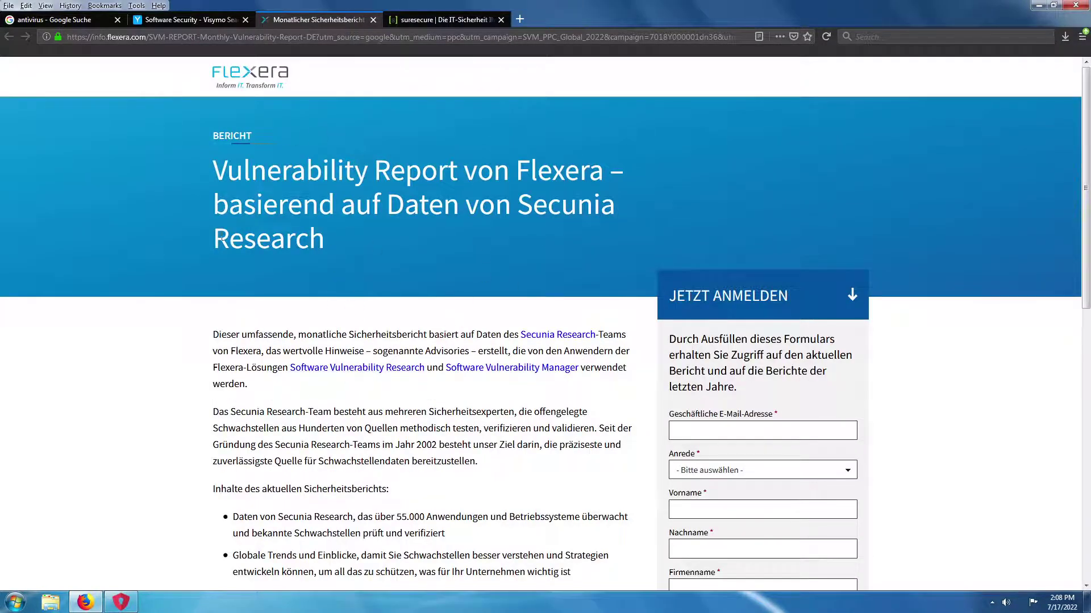
scroll(399, 306, down, 6)
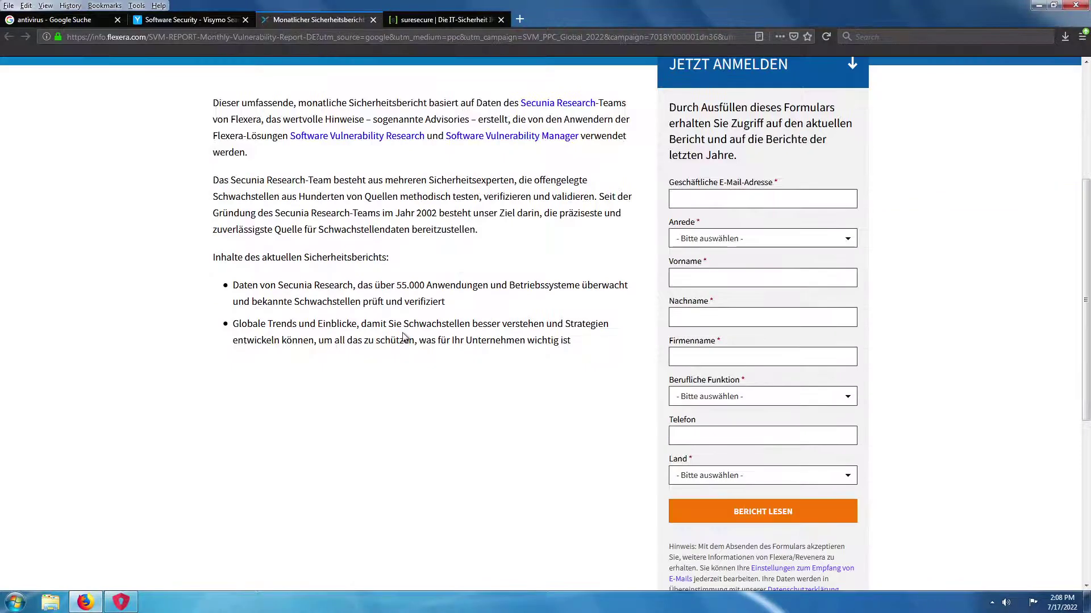
scroll(405, 337, up, 7)
Step: Close the Flexera, suresecure and Visymo tabs
middle_click(284, 12)
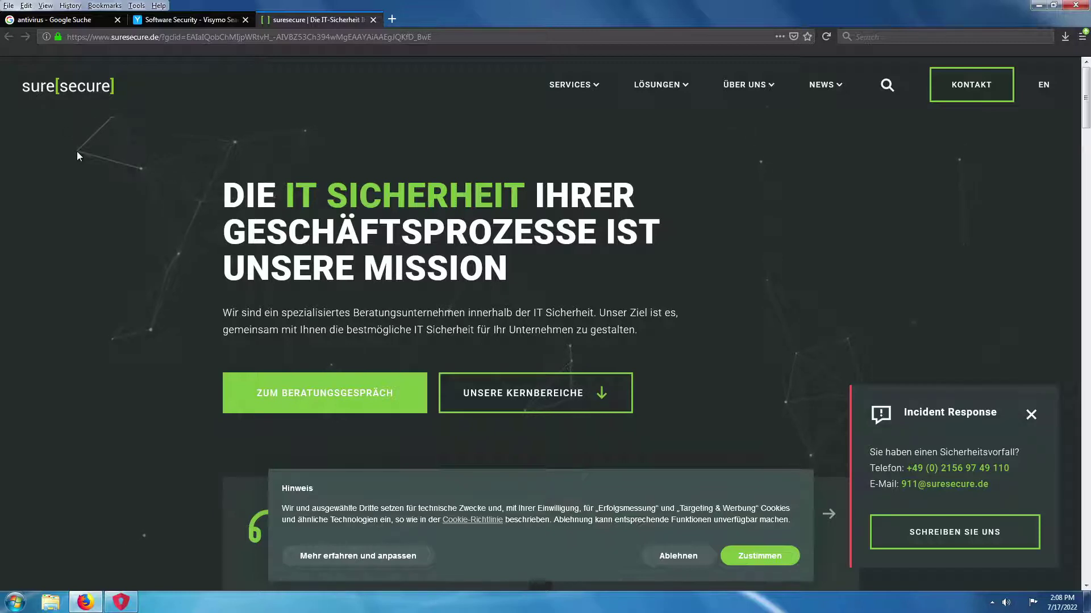
scroll(173, 136, down, 5)
scroll(172, 137, up, 4)
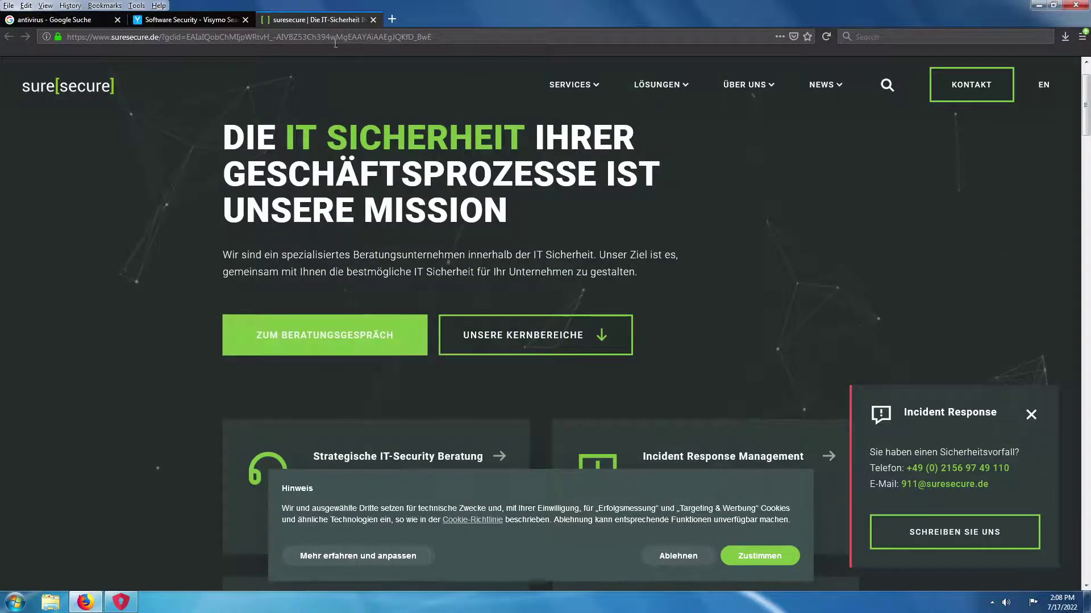
middle_click(314, 23)
key(ctrl+w)
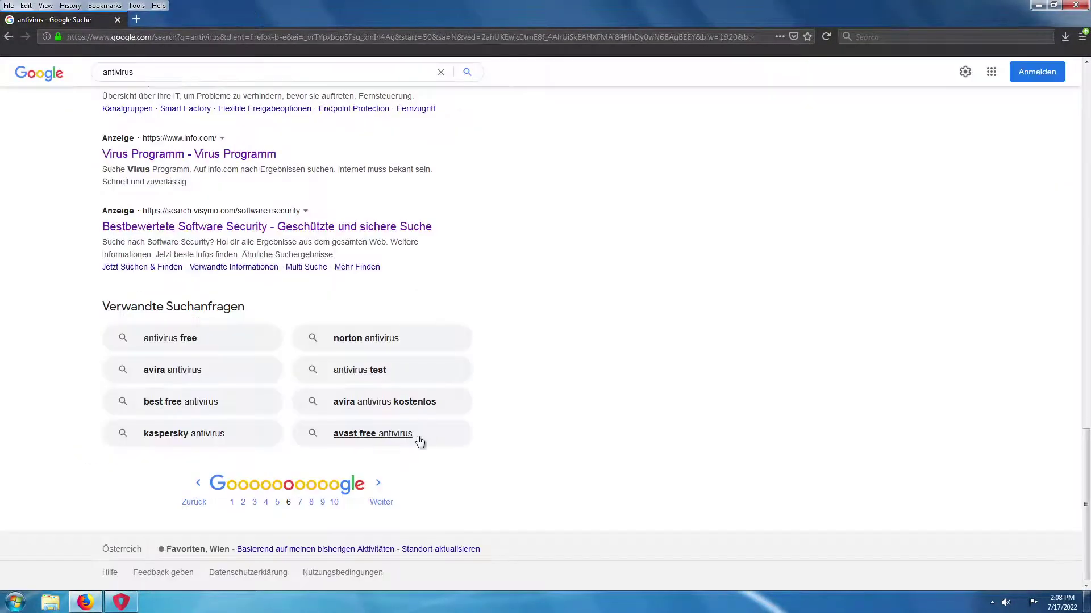
Step: Go to page 7 of the Google results and briefly open, then close, the iZito ad
click(373, 494)
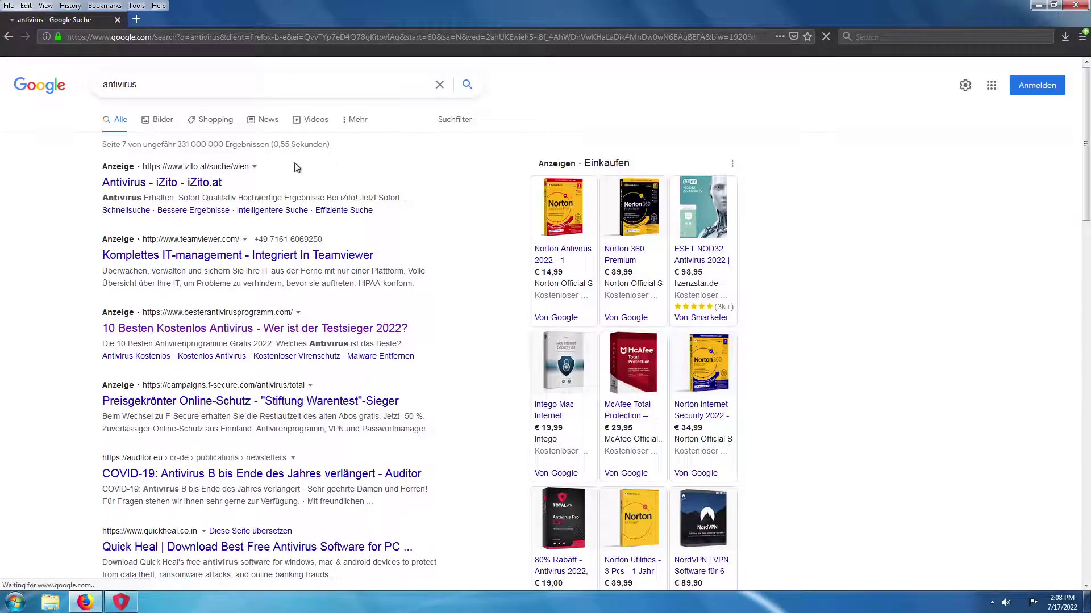
middle_click(183, 188)
click(179, 19)
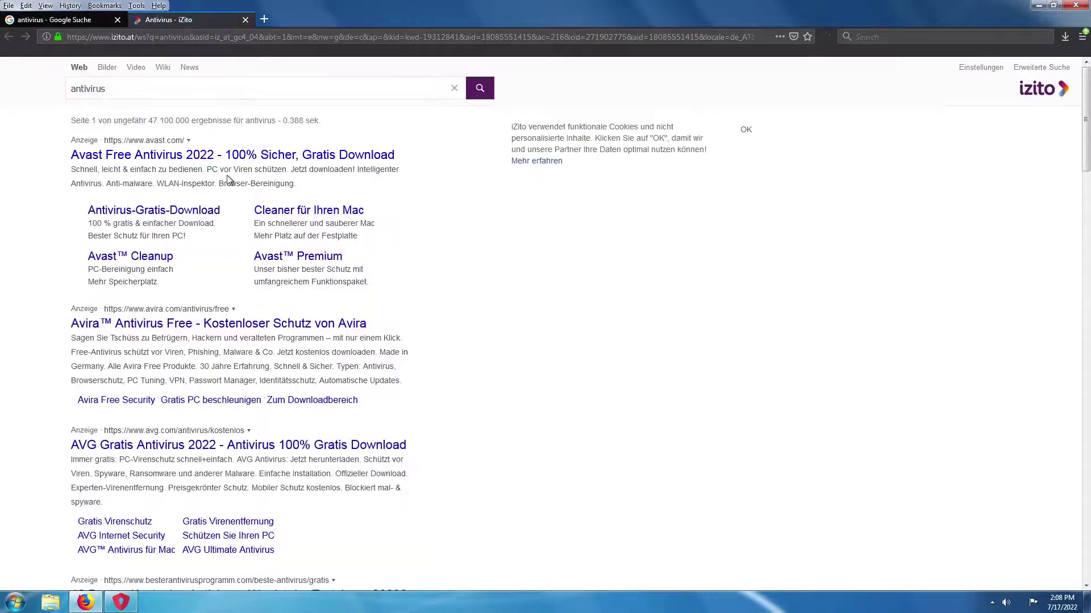
middle_click(171, 17)
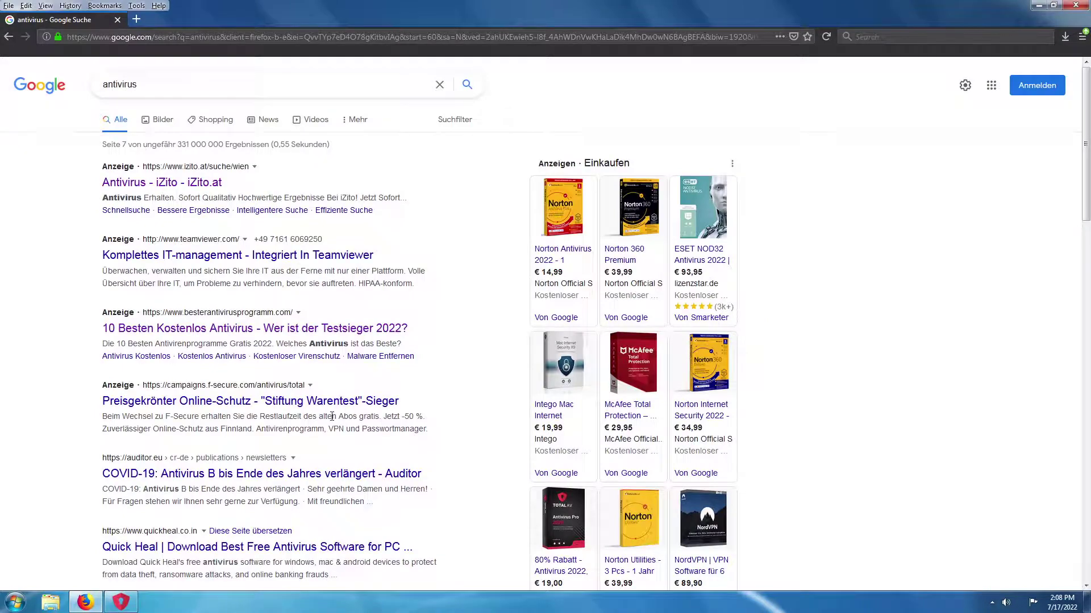
Step: Open the Quick Heal download result in a new tab and bring it to the front
scroll(276, 265, down, 5)
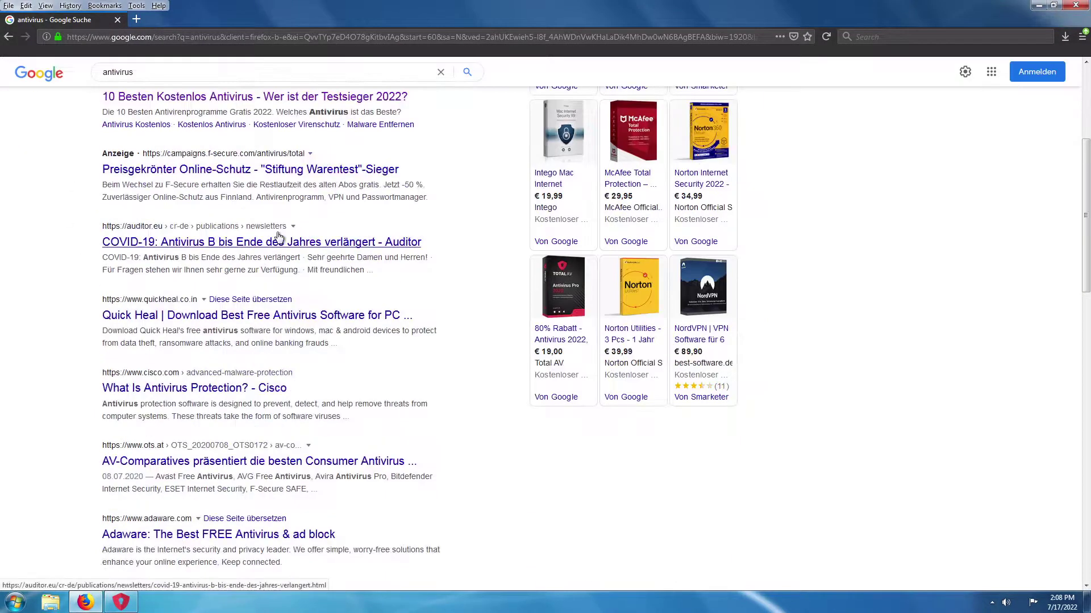
middle_click(355, 259)
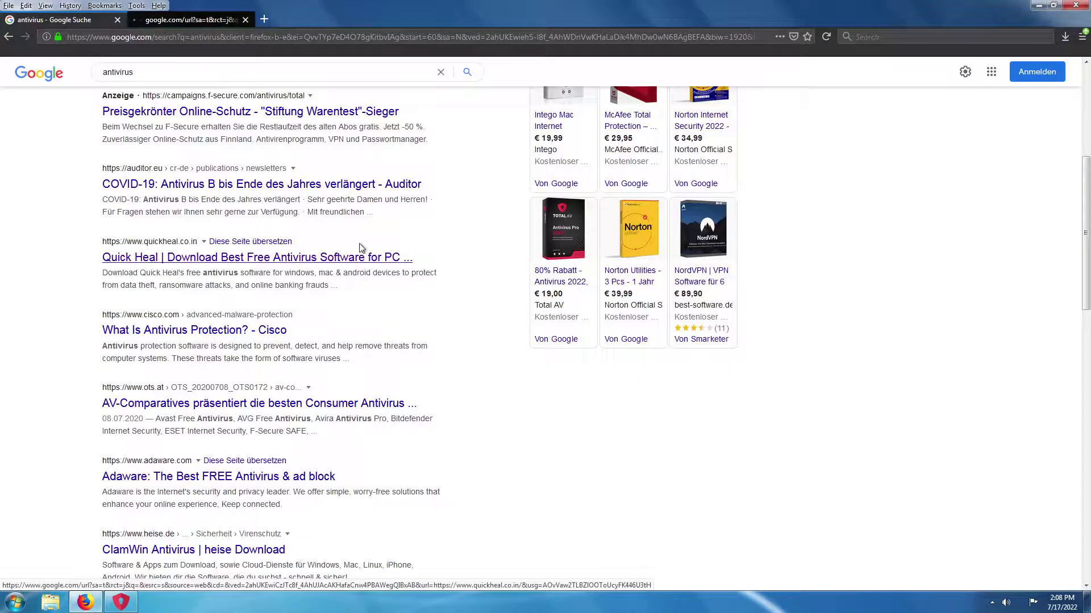
click(187, 20)
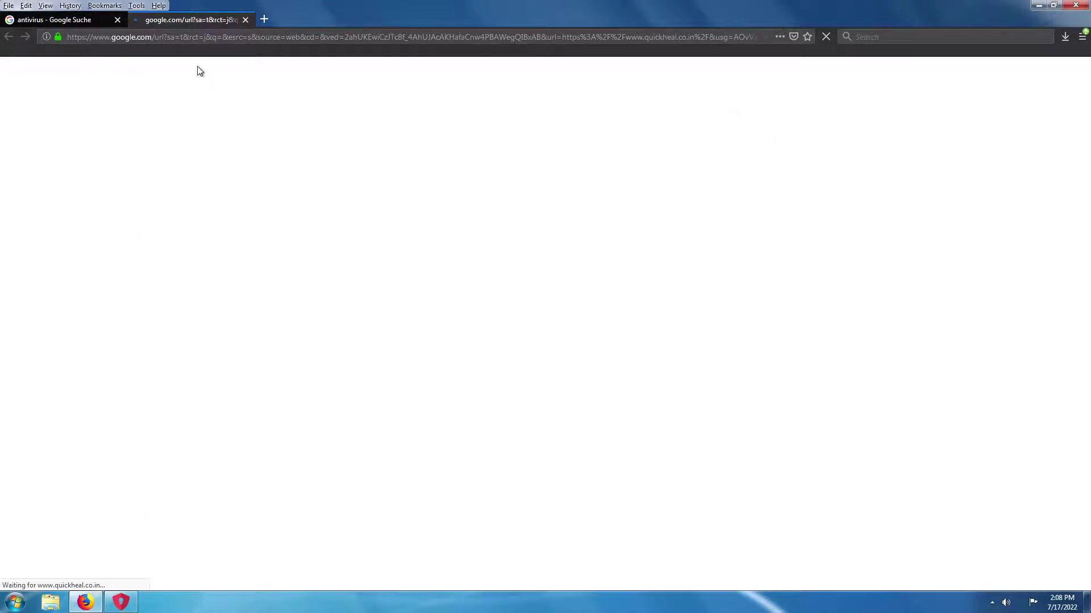
click(84, 21)
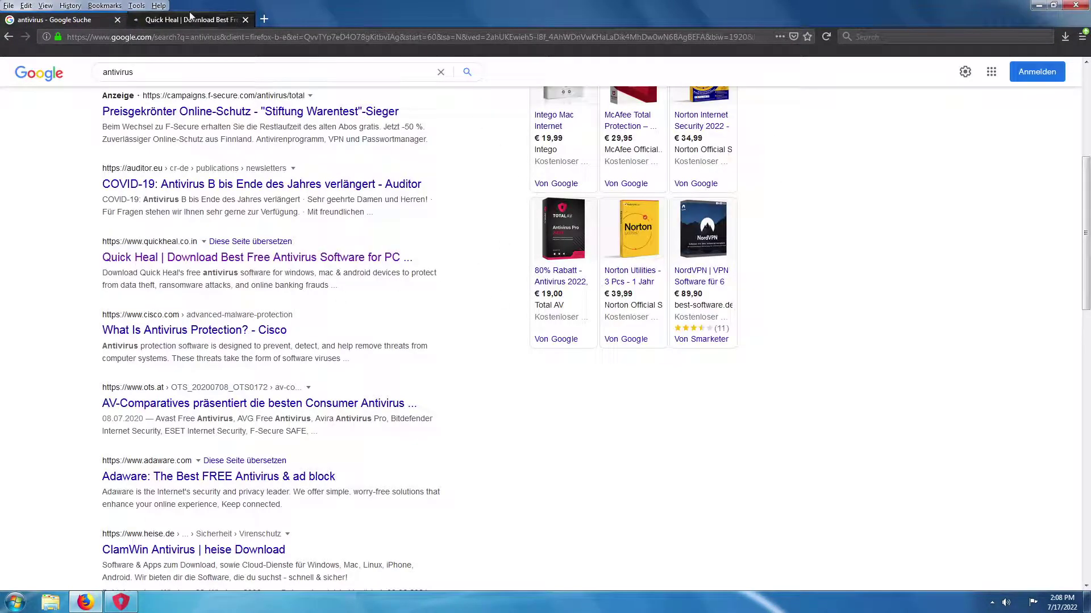
click(193, 19)
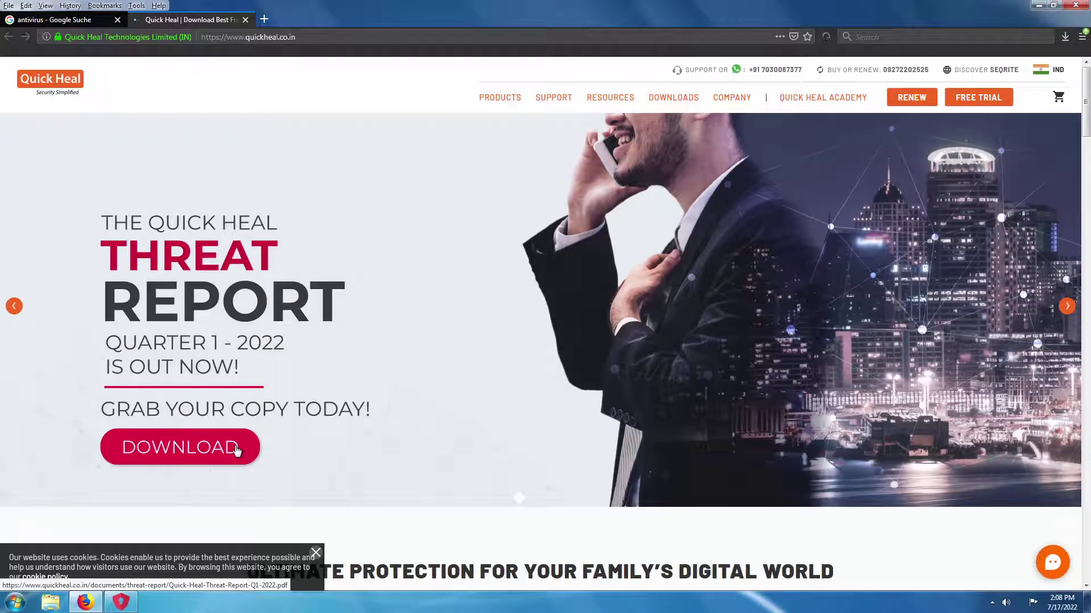
Step: Open the Quick Heal threat report PDF and scroll through it
click(237, 450)
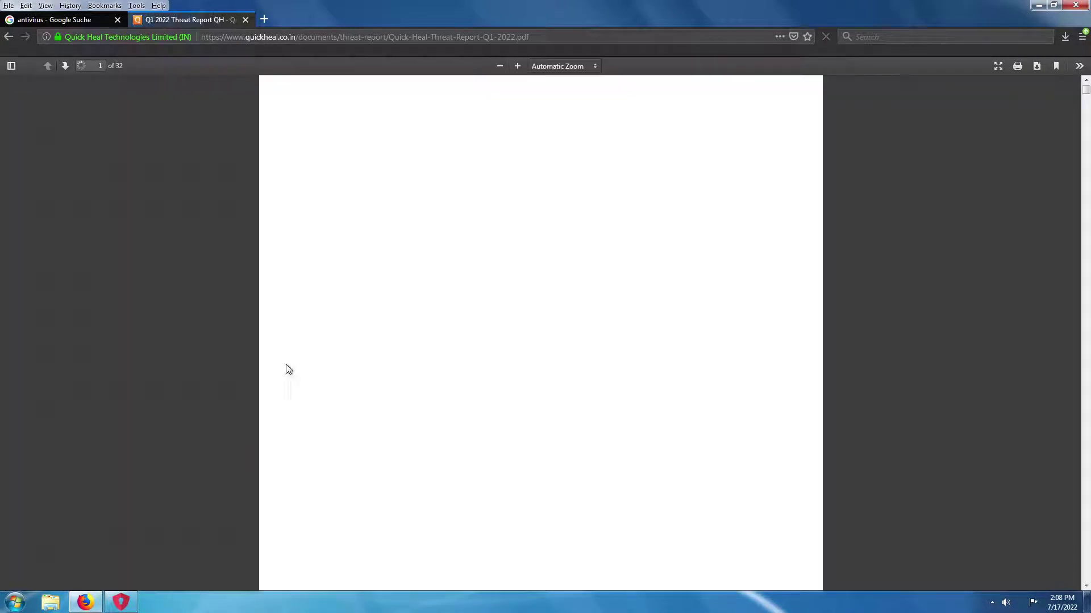
scroll(173, 263, down, 10)
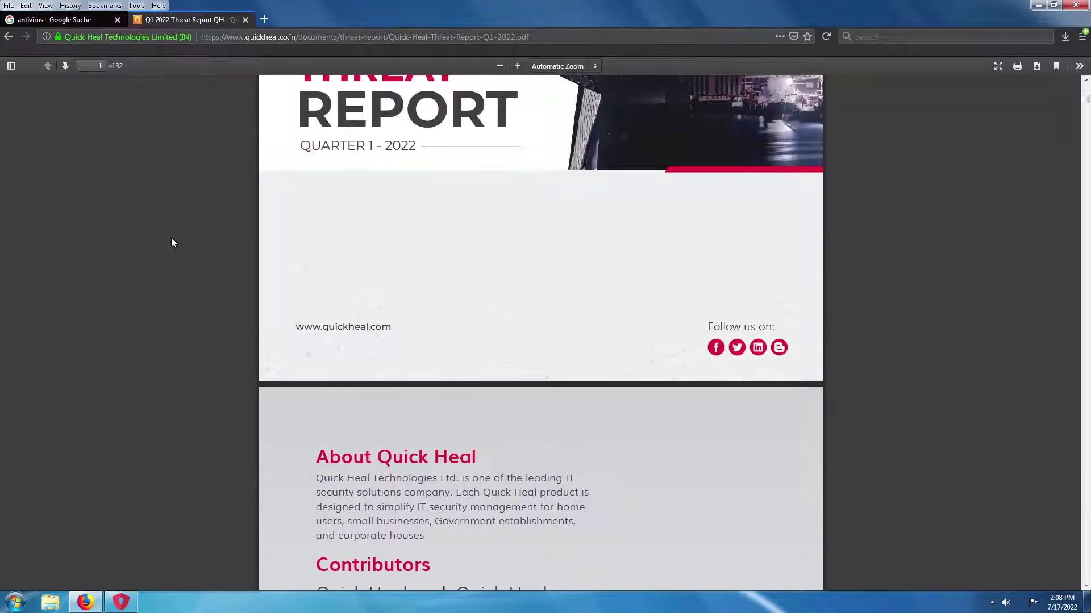
scroll(63, 106, down, 3)
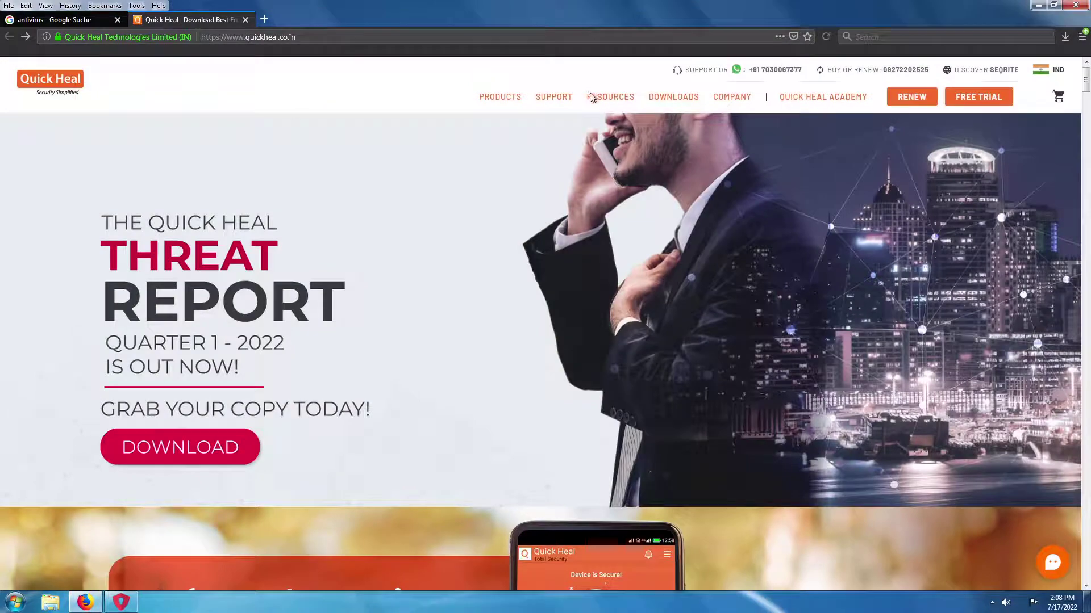
Step: From Downloads > Product Builds, open the Quick Heal Total Security download page
mouse_move(676, 106)
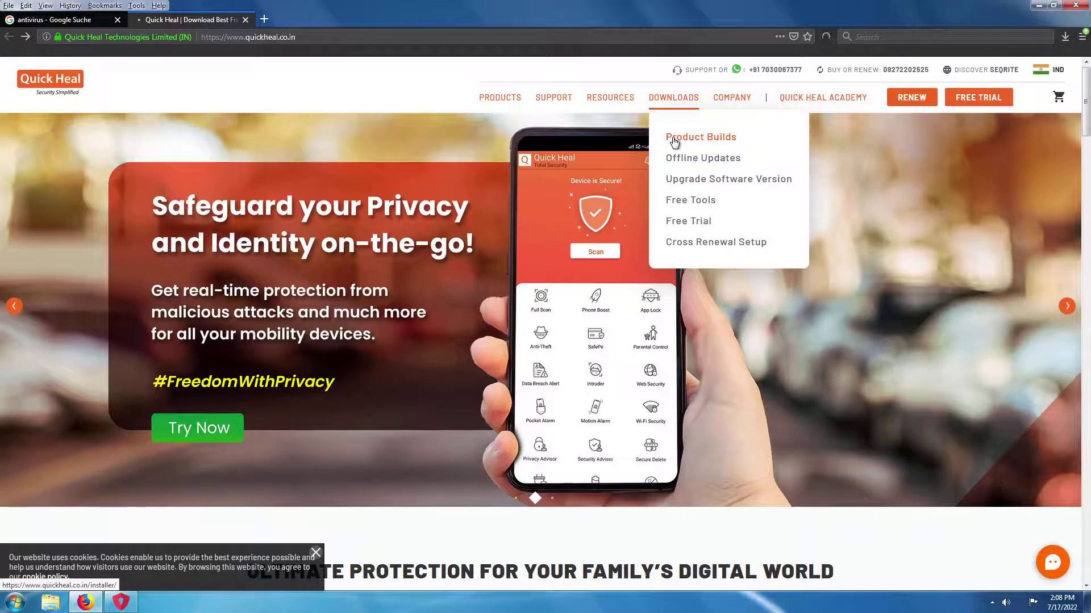
click(674, 142)
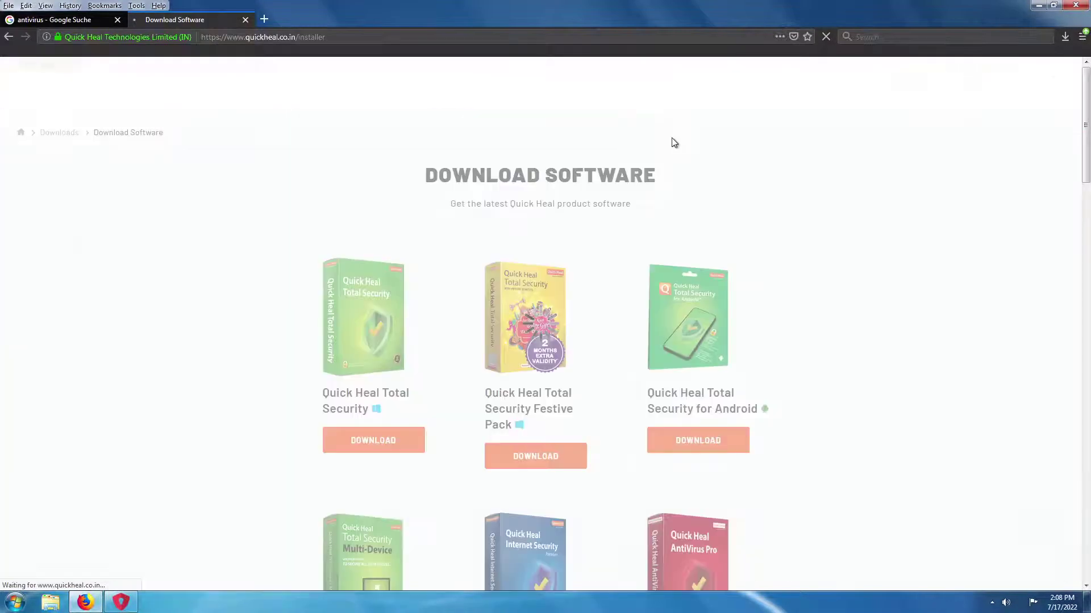
scroll(671, 142, down, 3)
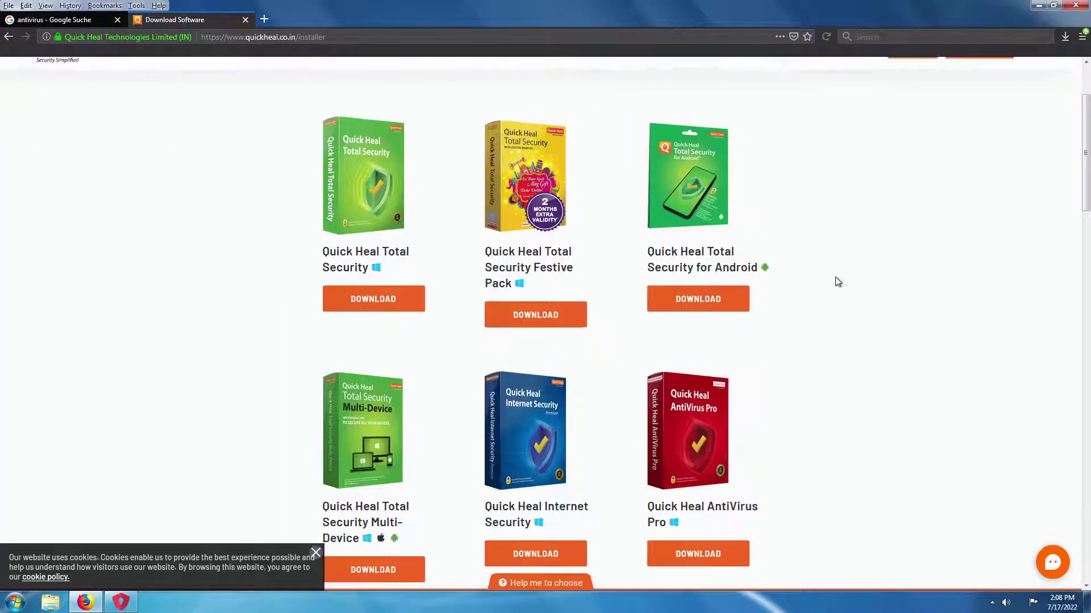
click(382, 297)
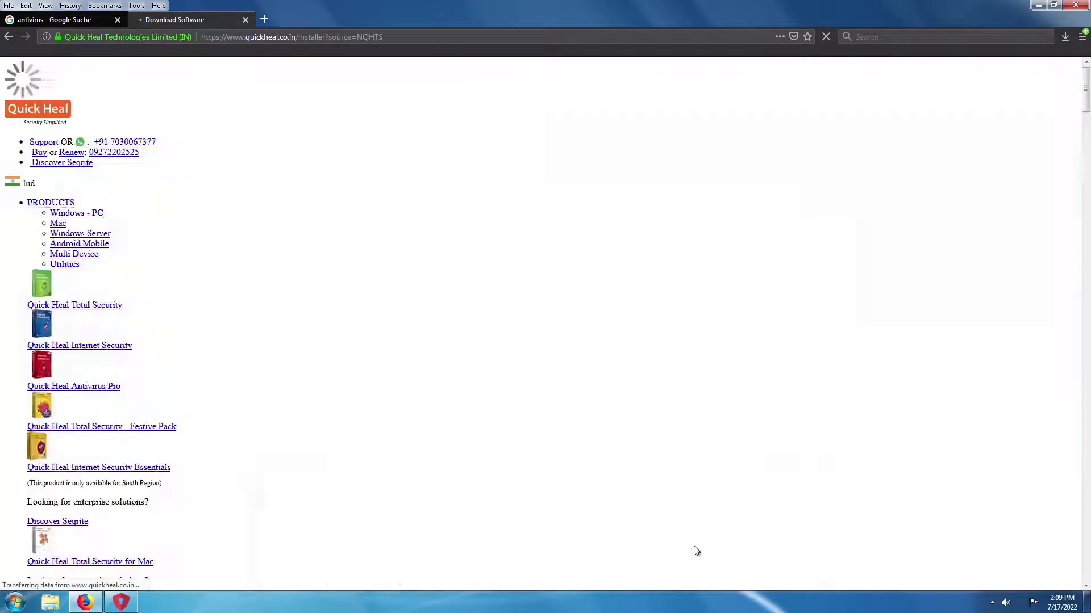
scroll(346, 295, down, 3)
scroll(763, 301, up, 5)
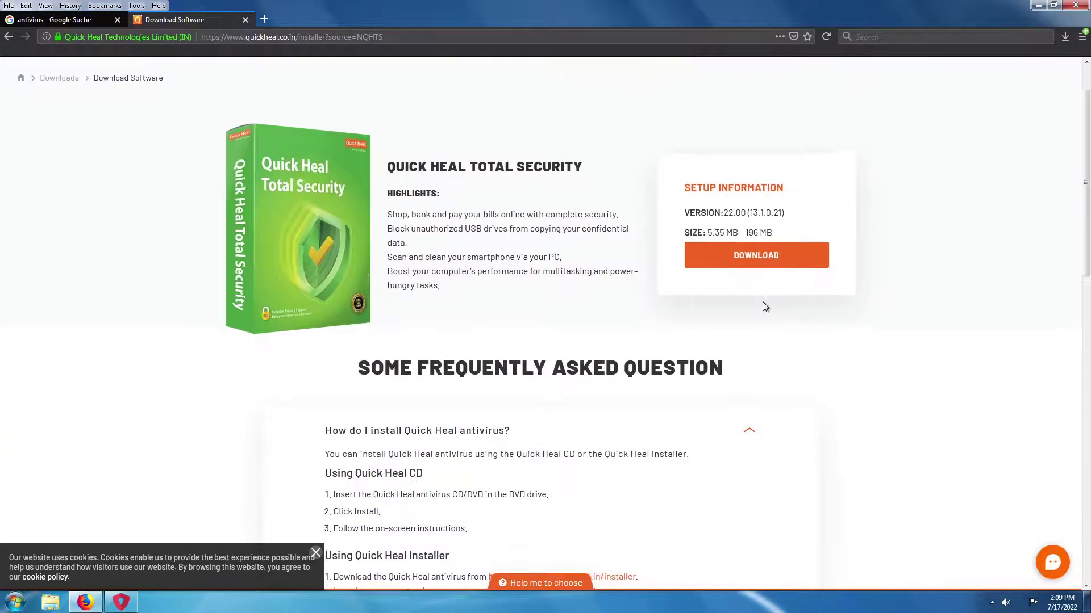
Step: Save the QHTS.EXE Total Security installer and run it with administrator approval
click(764, 254)
scroll(672, 259, down, 2)
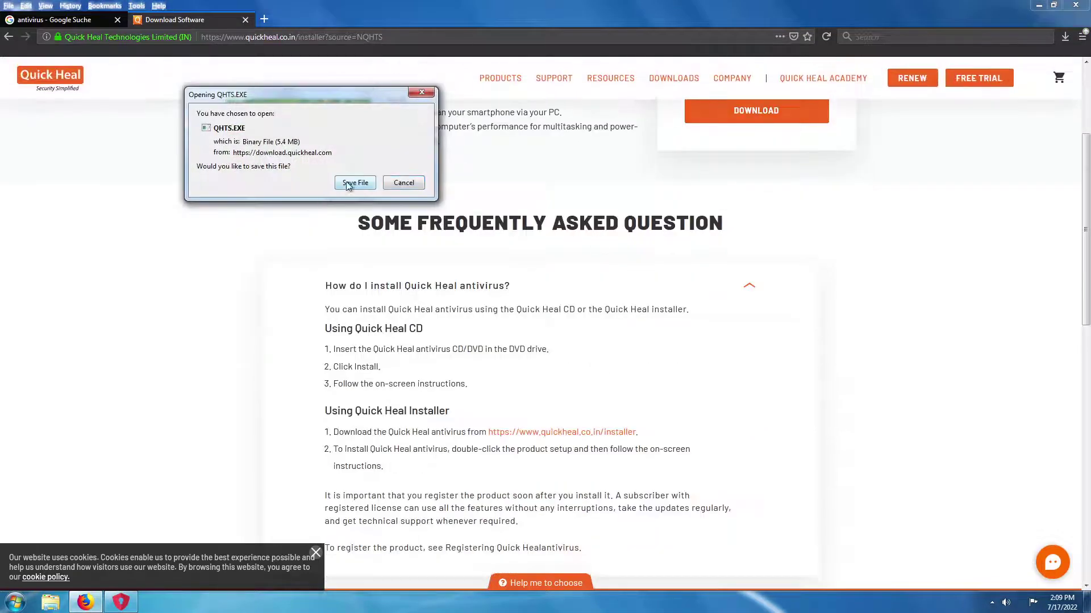
key(Return)
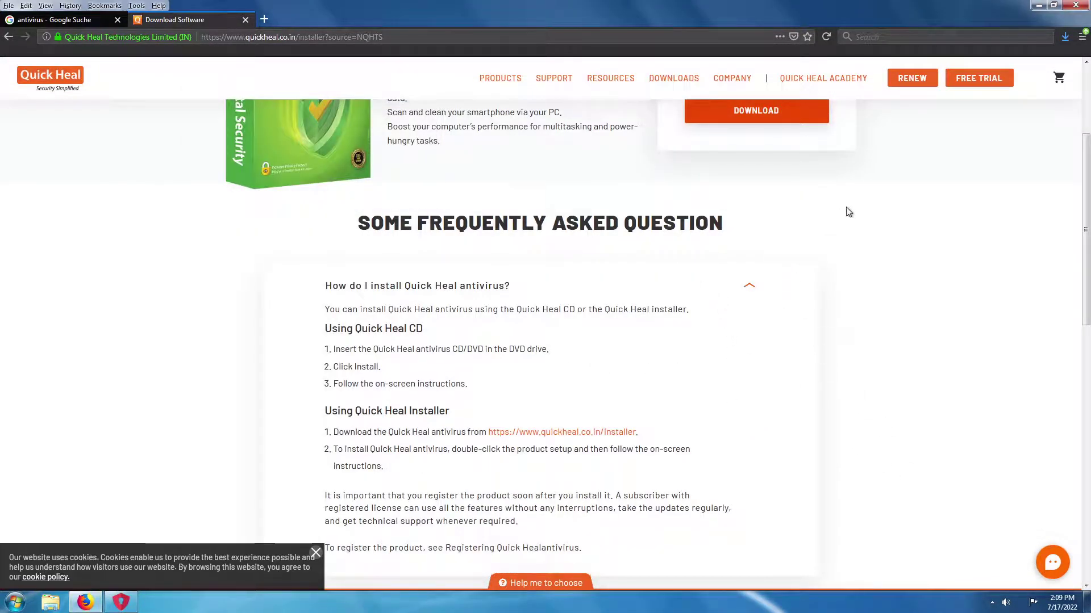
click(1065, 37)
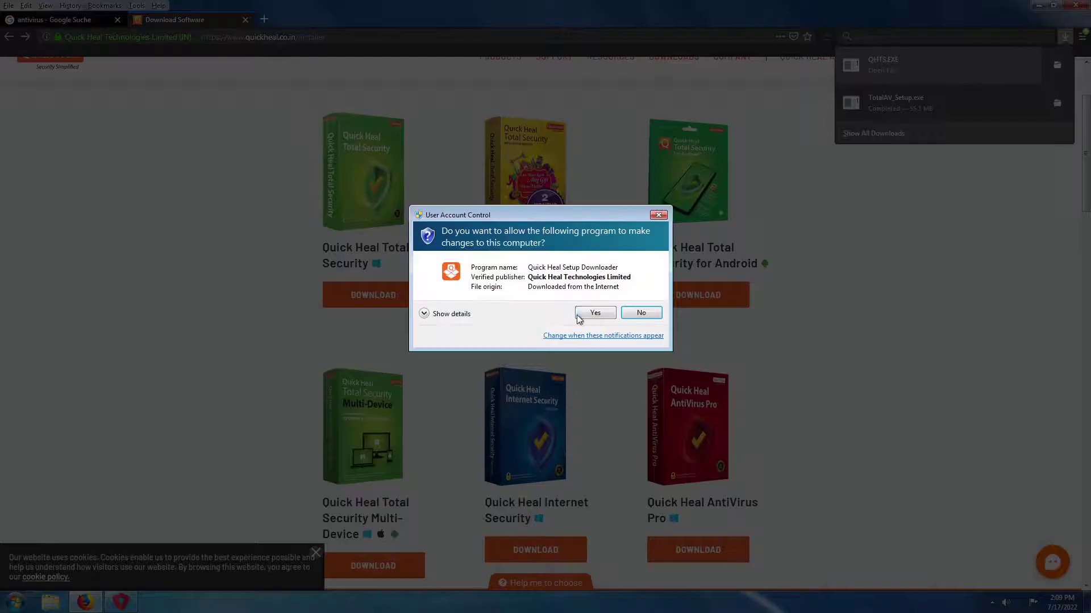
click(594, 313)
scroll(585, 318, down, 4)
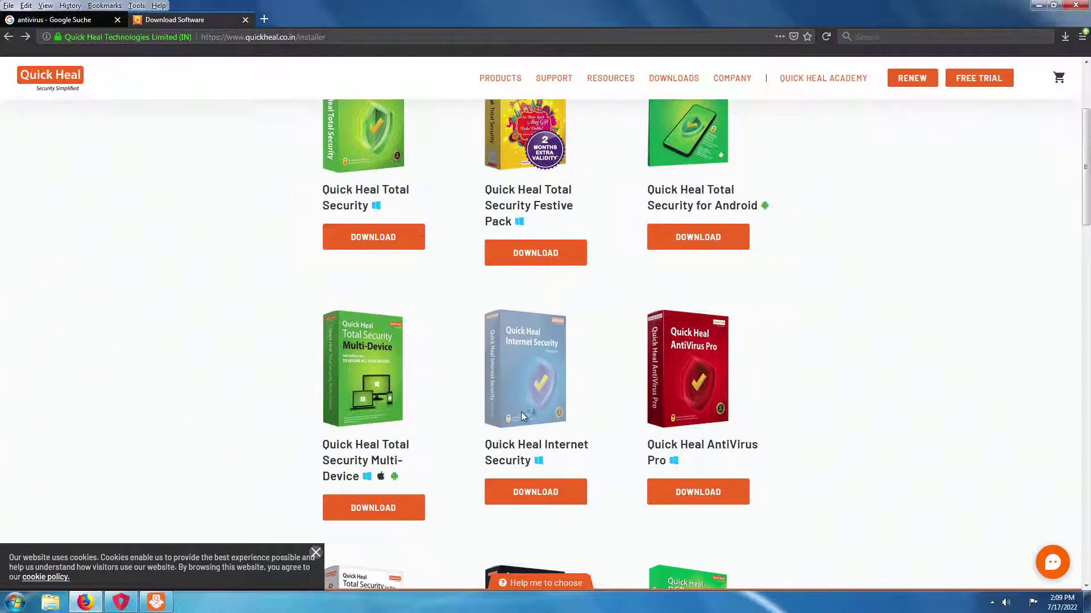
Step: Download QHAV.EXE from the AntiVirus Pro page and run it, approving the UAC prompt
click(684, 320)
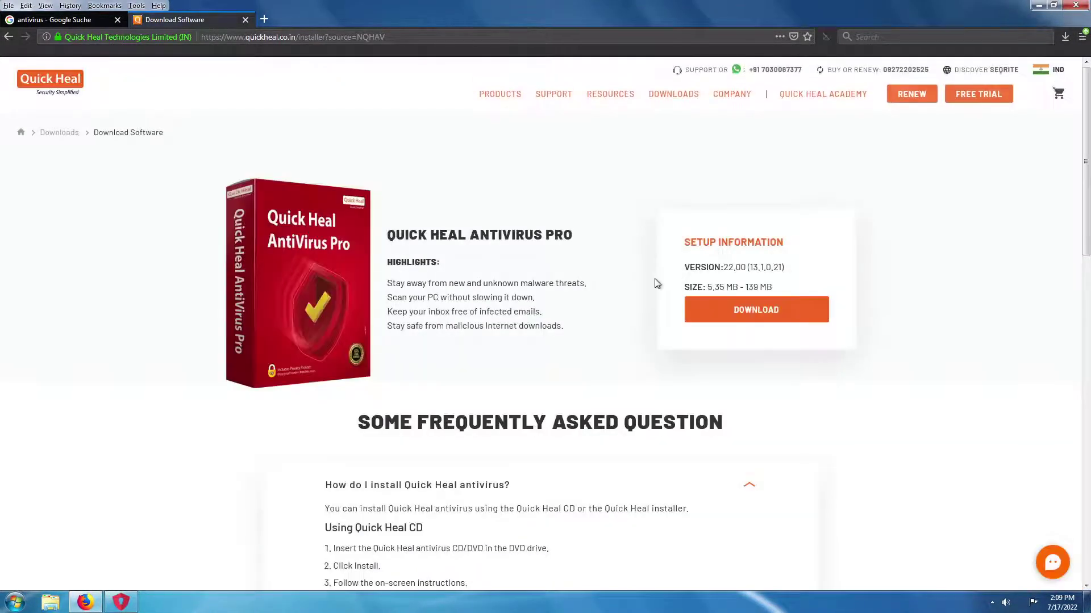
click(740, 314)
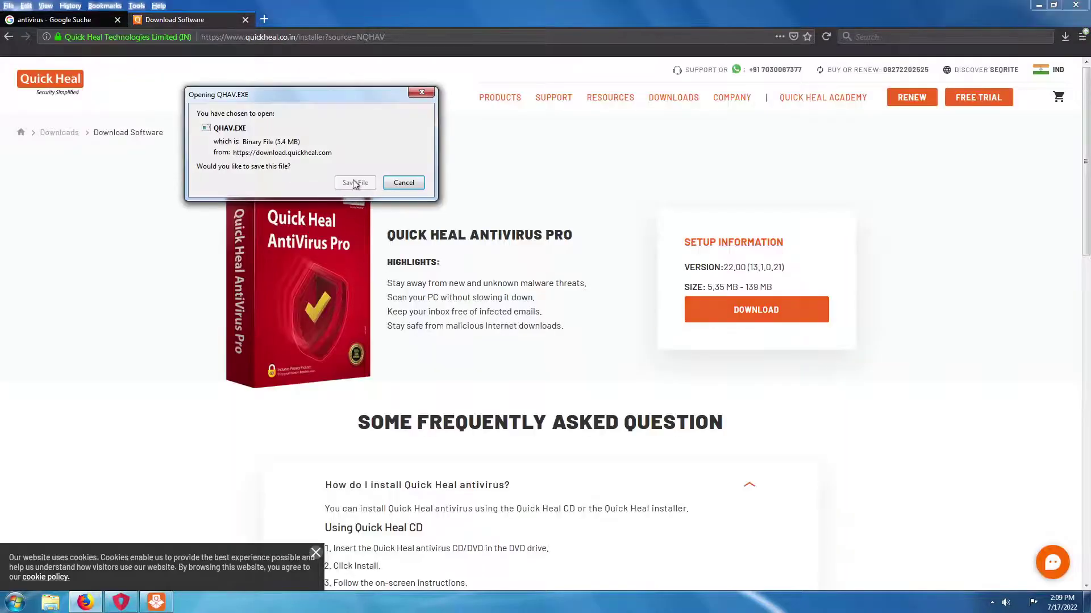
click(356, 182)
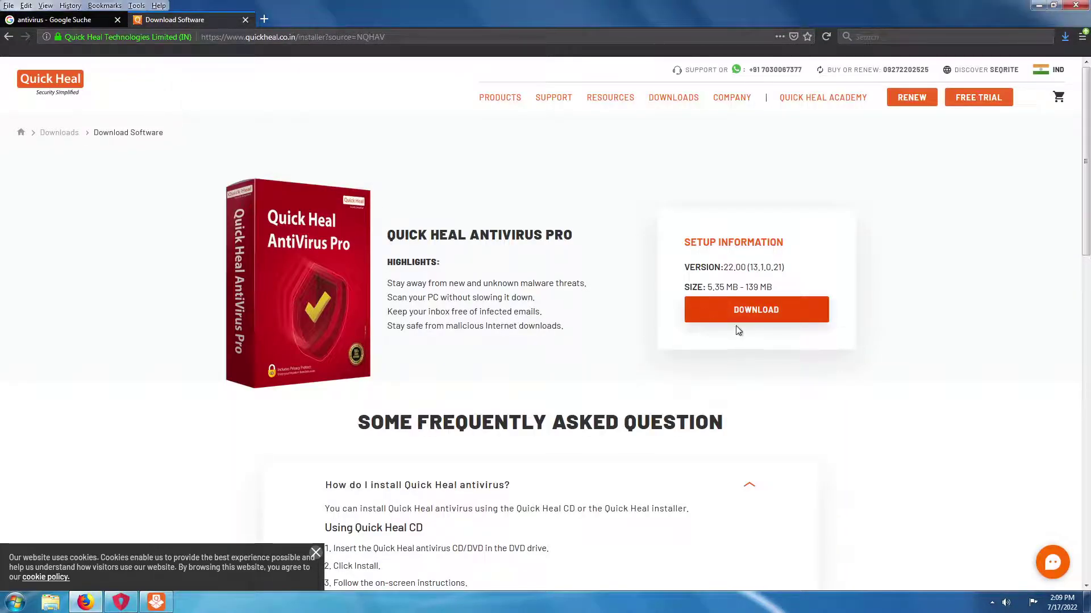
click(1064, 38)
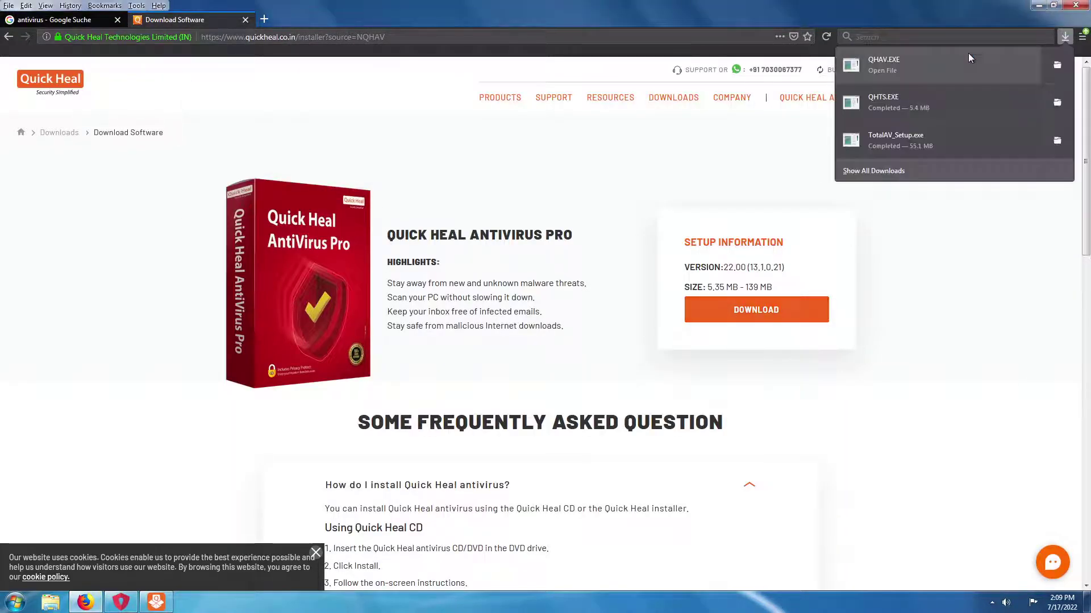
click(968, 53)
click(594, 313)
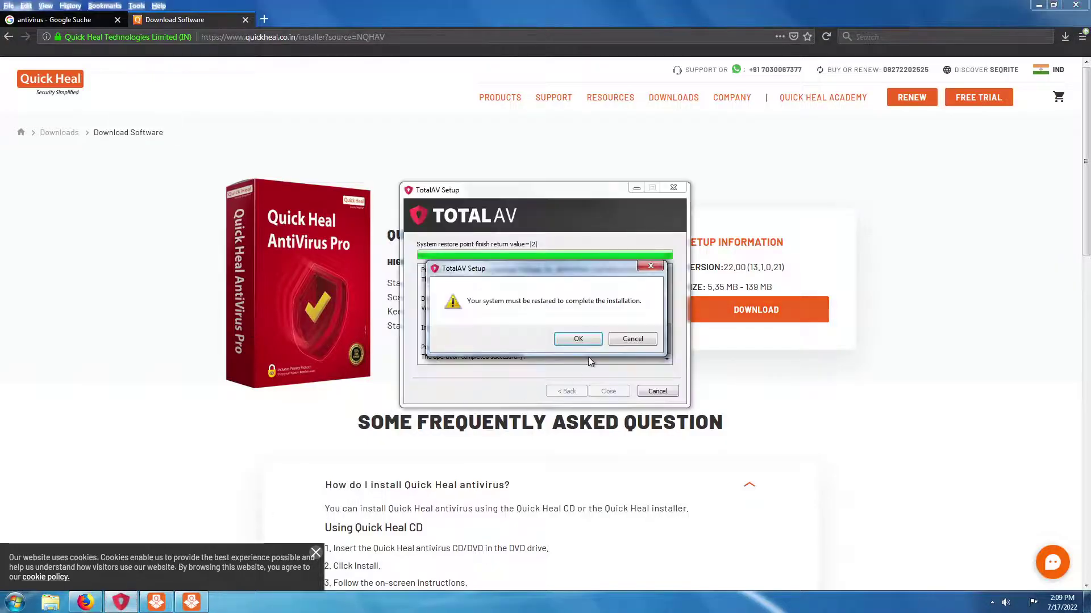
Step: Confirm the TotalAV prompt, accept the licence terms, start installing, and dismiss the already-running error
click(585, 341)
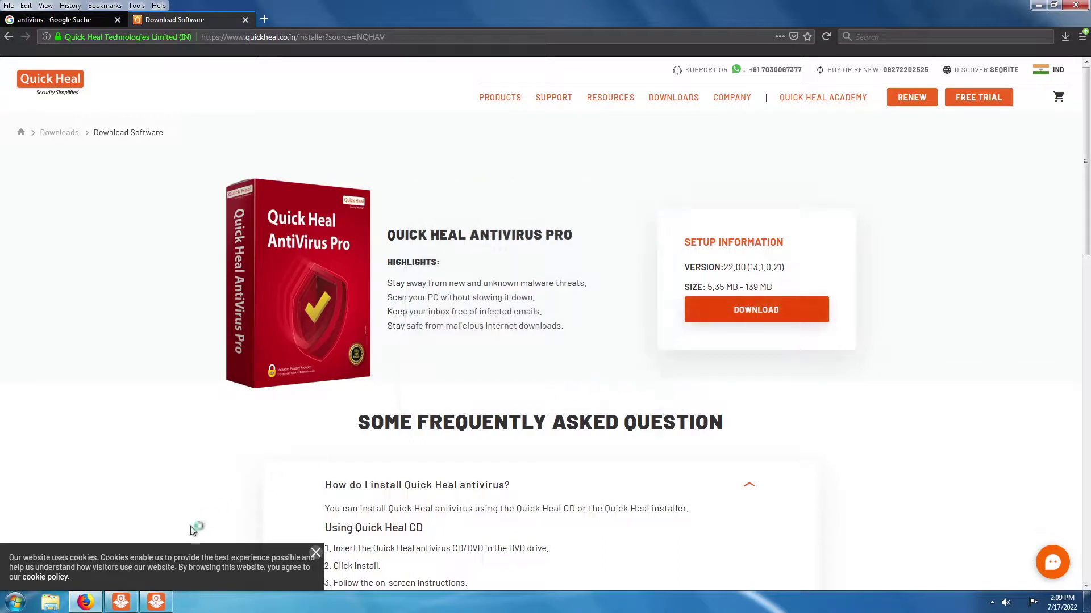
click(358, 356)
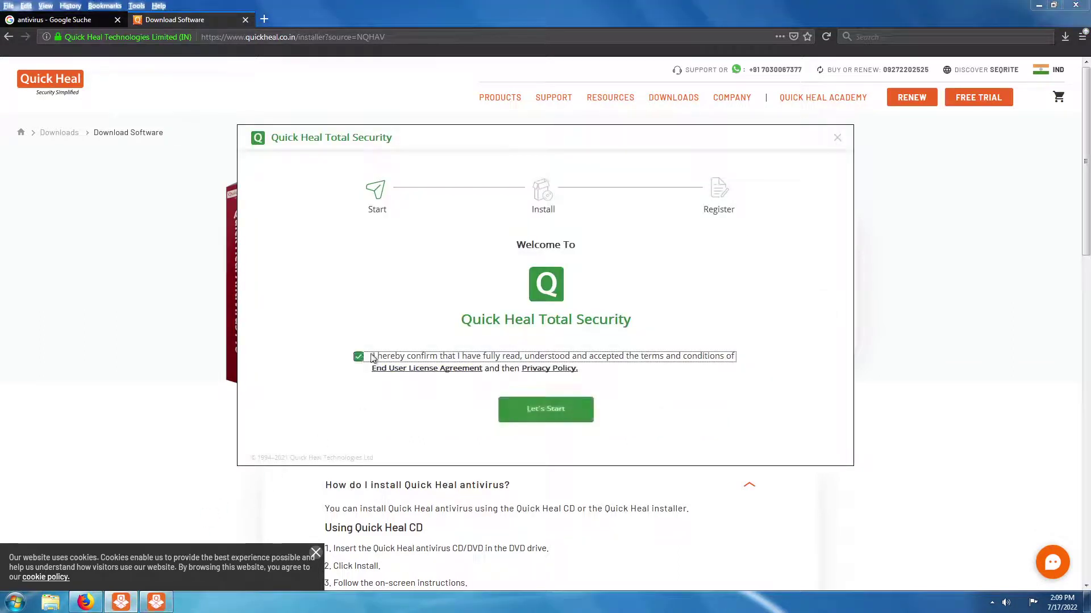
click(541, 411)
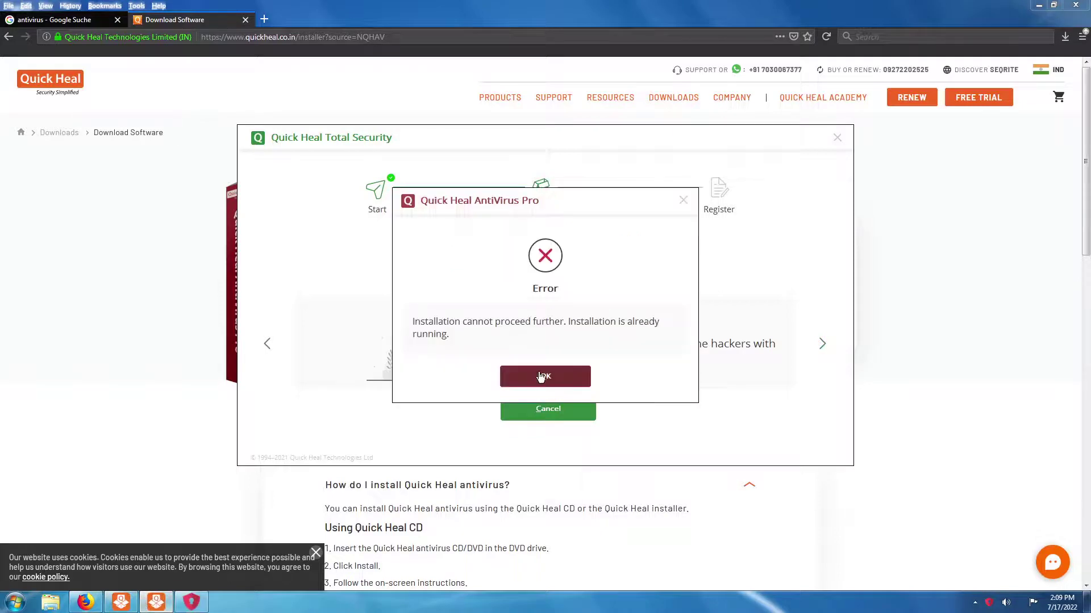
click(541, 377)
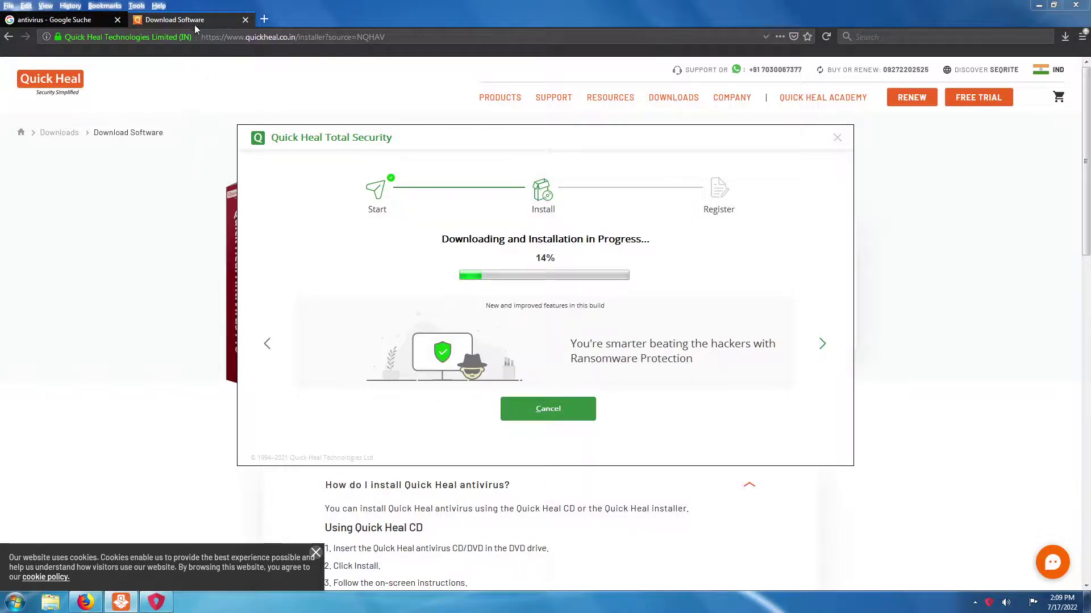
middle_click(192, 22)
Step: Open the Gratis Internet Security, Antivirus Software Mac and Anti Viren vergleichen ads in tabs
scroll(244, 318, down, 2)
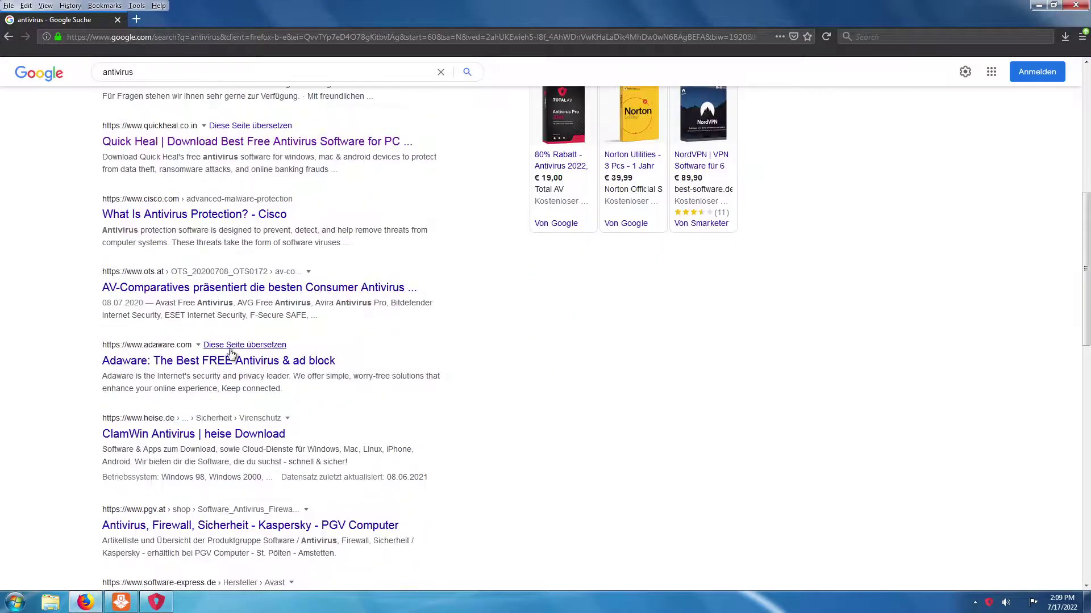
scroll(119, 273, down, 8)
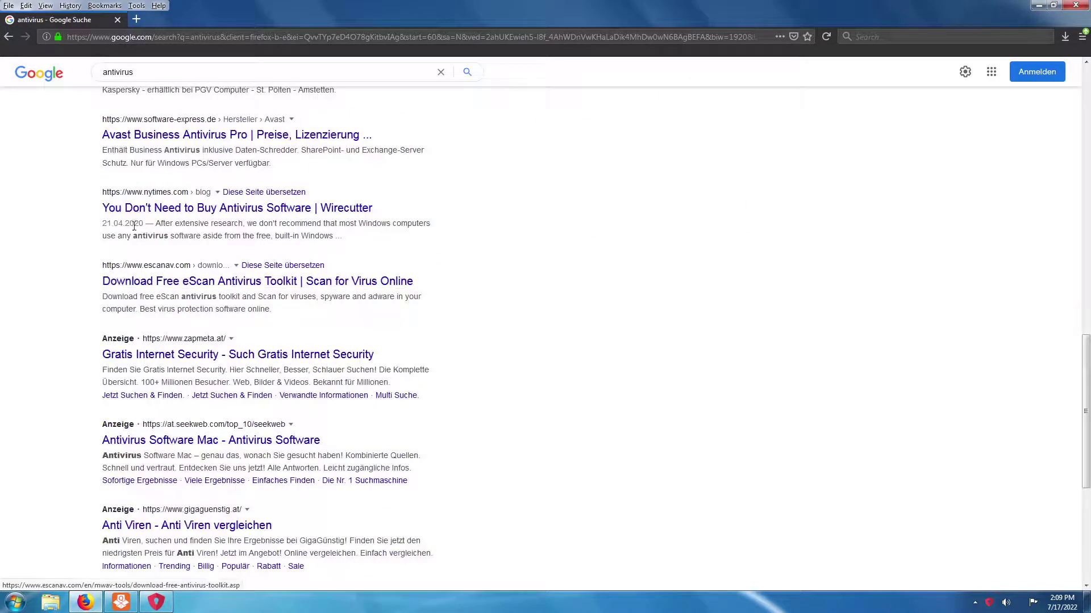
scroll(134, 226, down, 1)
middle_click(334, 296)
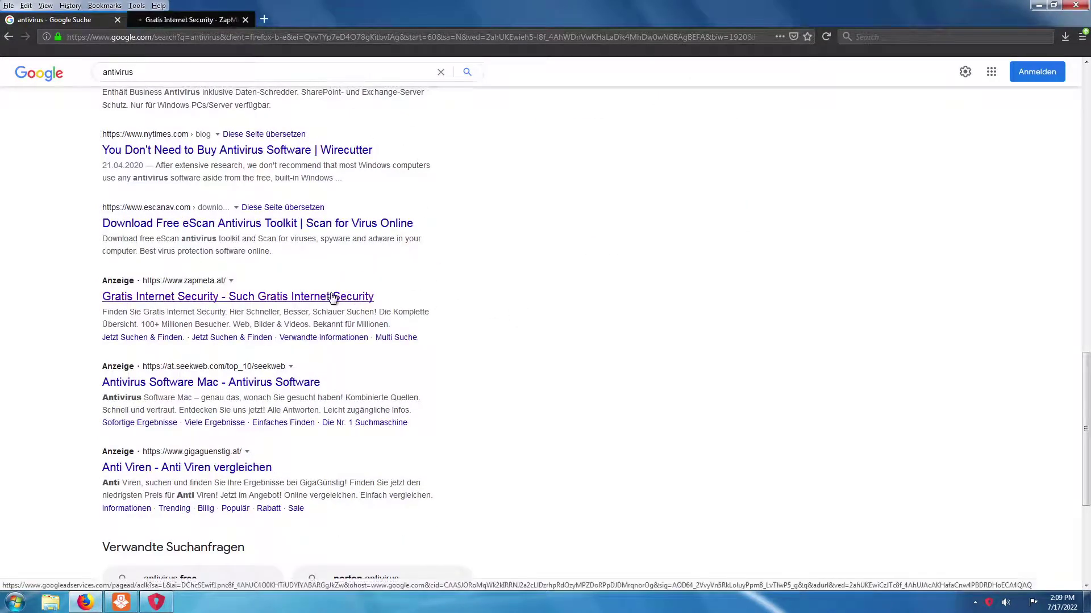
scroll(333, 297, down, 1)
middle_click(225, 324)
middle_click(187, 410)
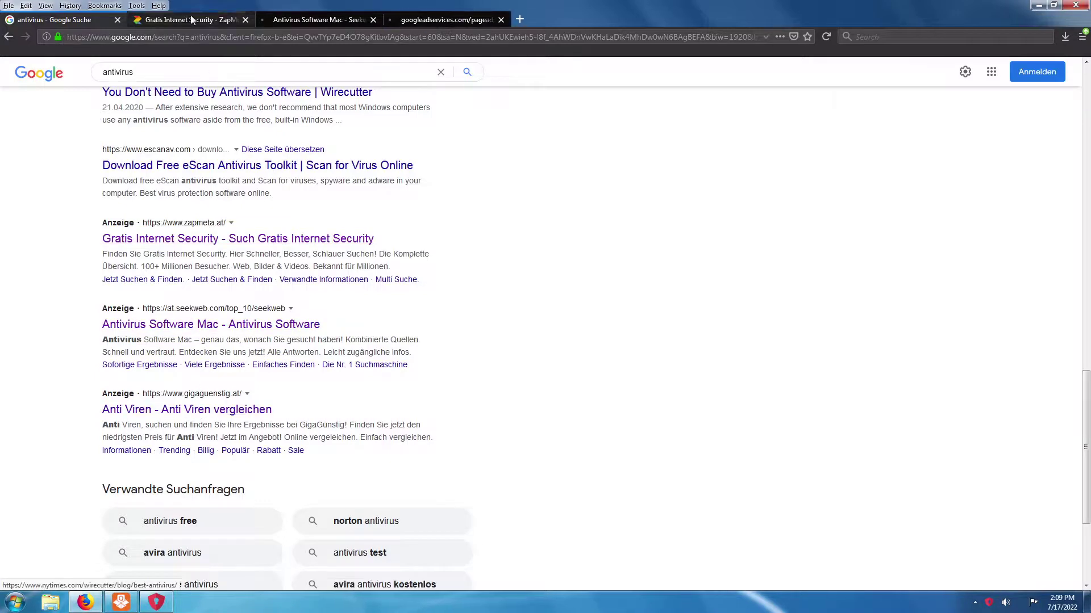
Step: Close the ZapMeta, Seekweb and remaining ad tabs, then clear the 'antivirus' search term
click(192, 20)
middle_click(192, 20)
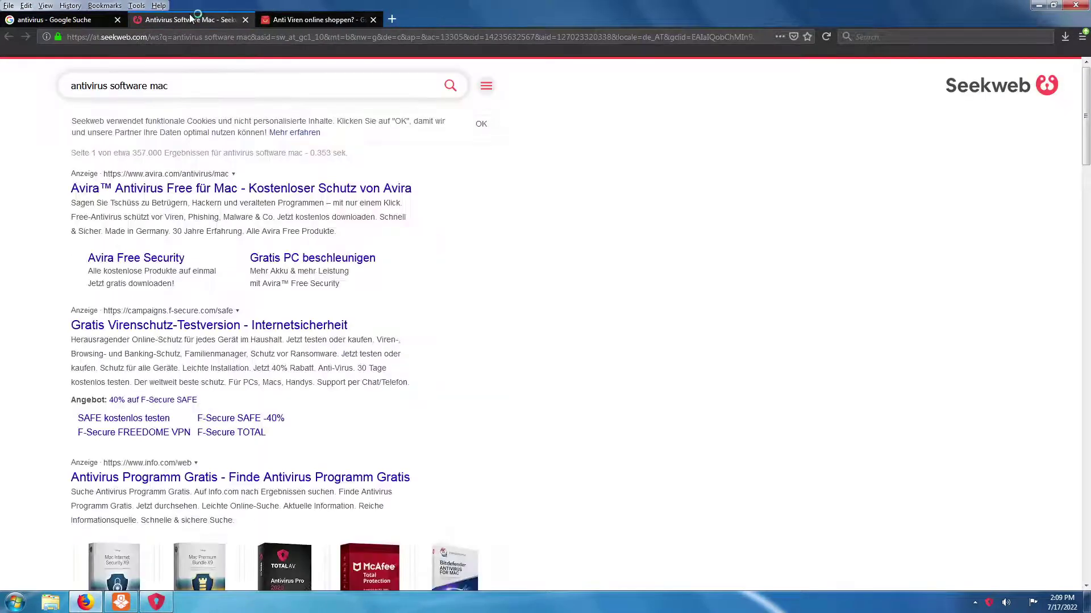
middle_click(191, 20)
middle_click(188, 20)
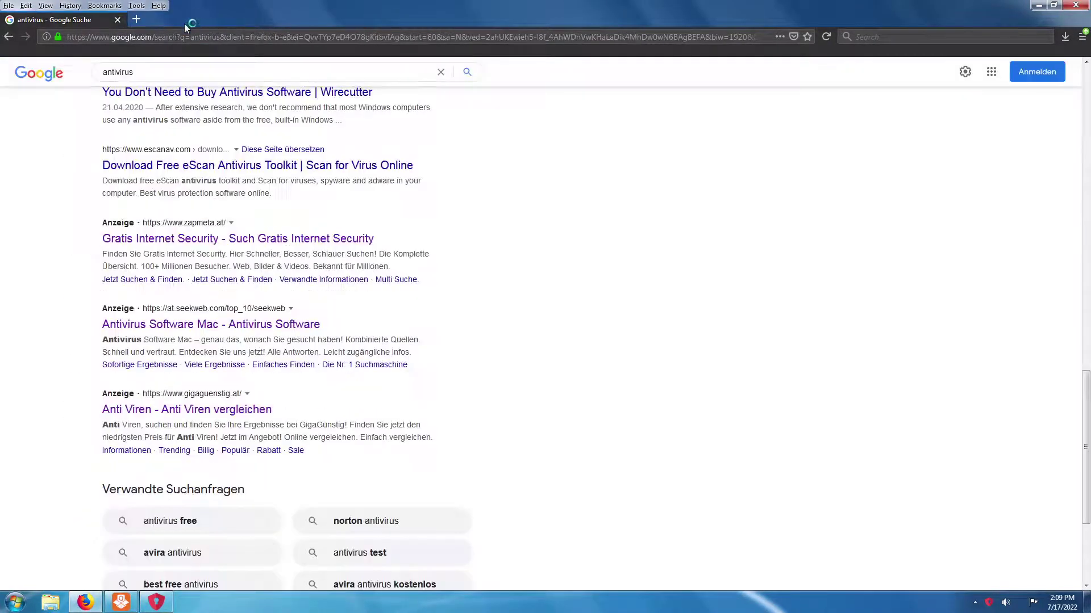
double_click(129, 70)
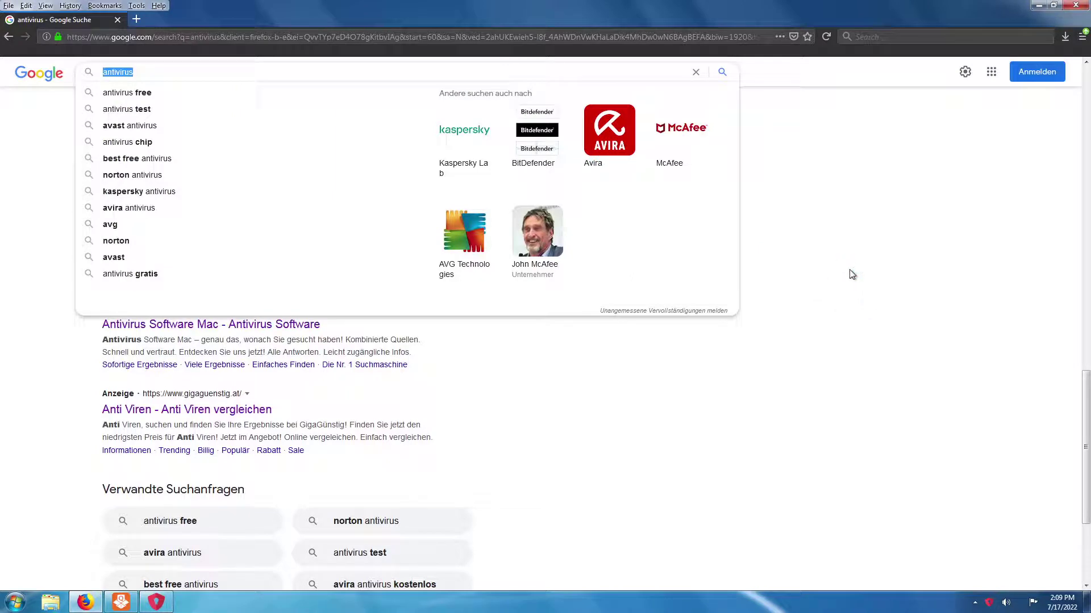
key(BackSpace)
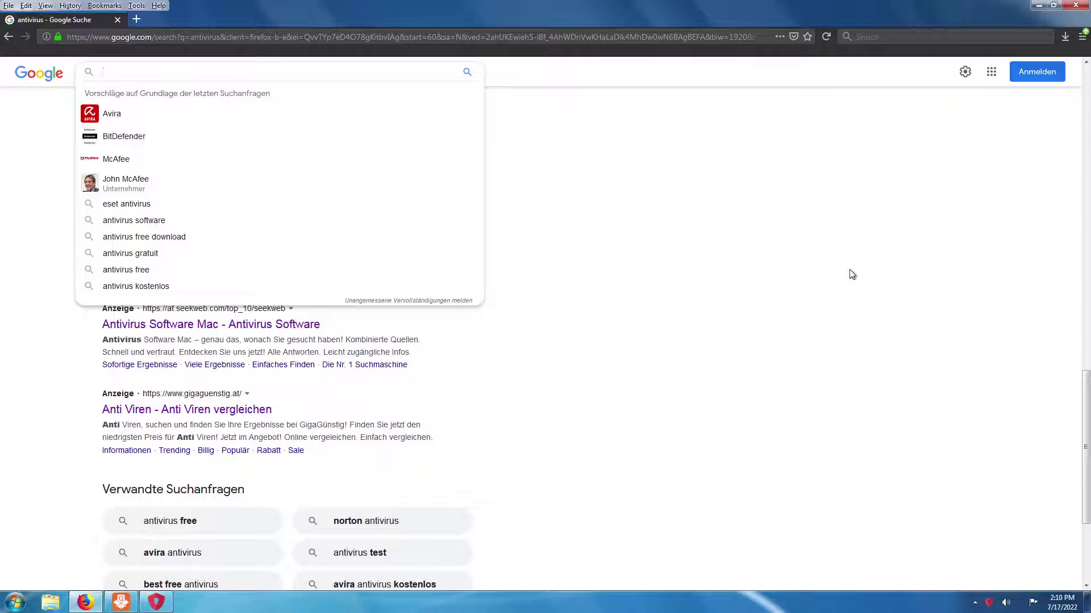
Step: Search Google for '7zip keygen', briefly check a '7zip' search in another tab, then close it
text(7zip )
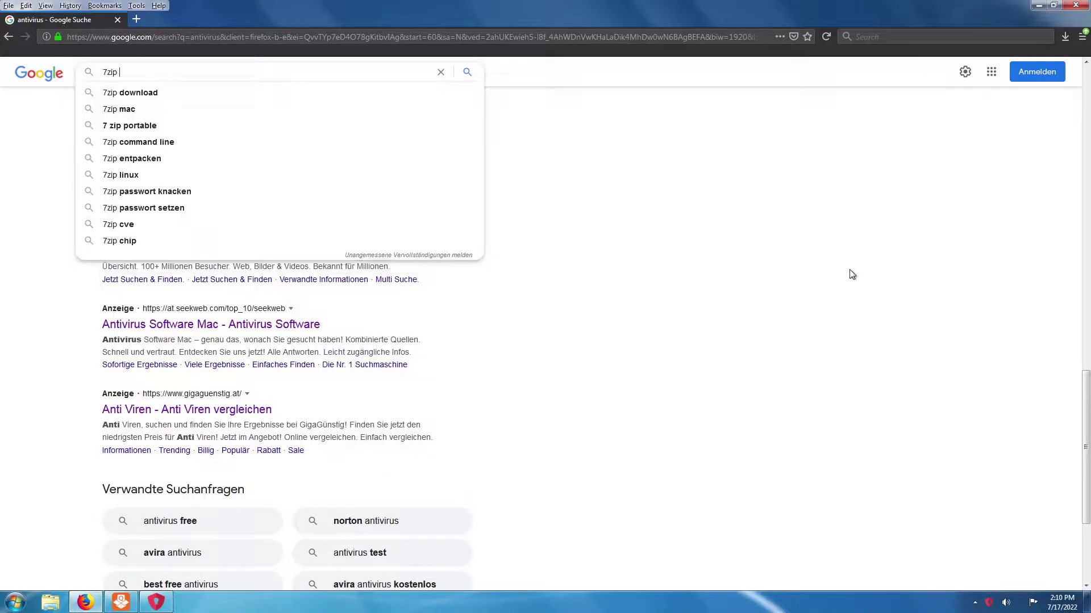
text(keygen)
key(Return)
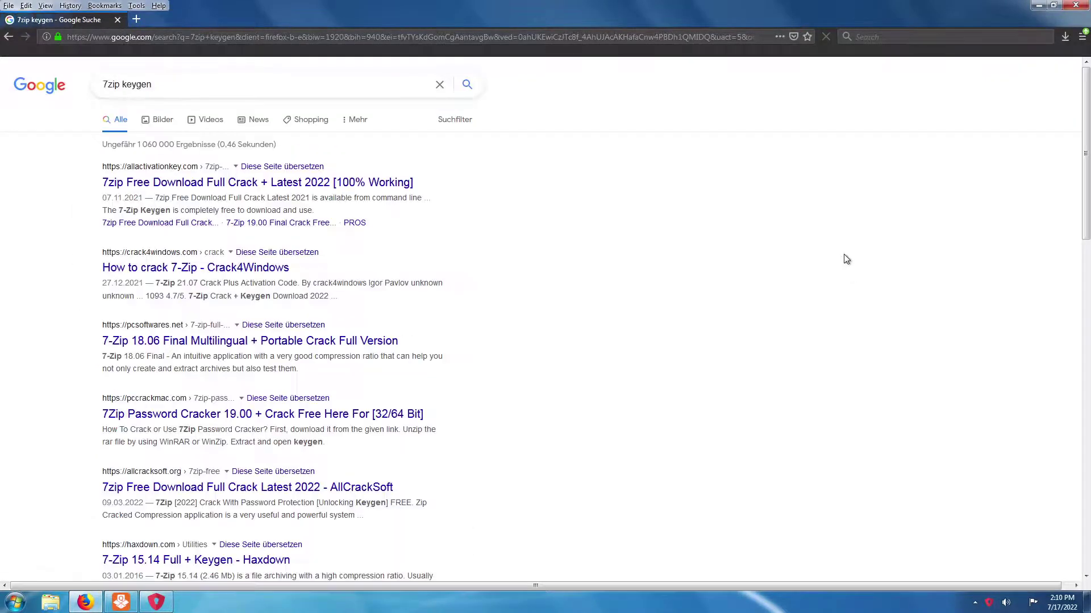
click(136, 20)
text(7)
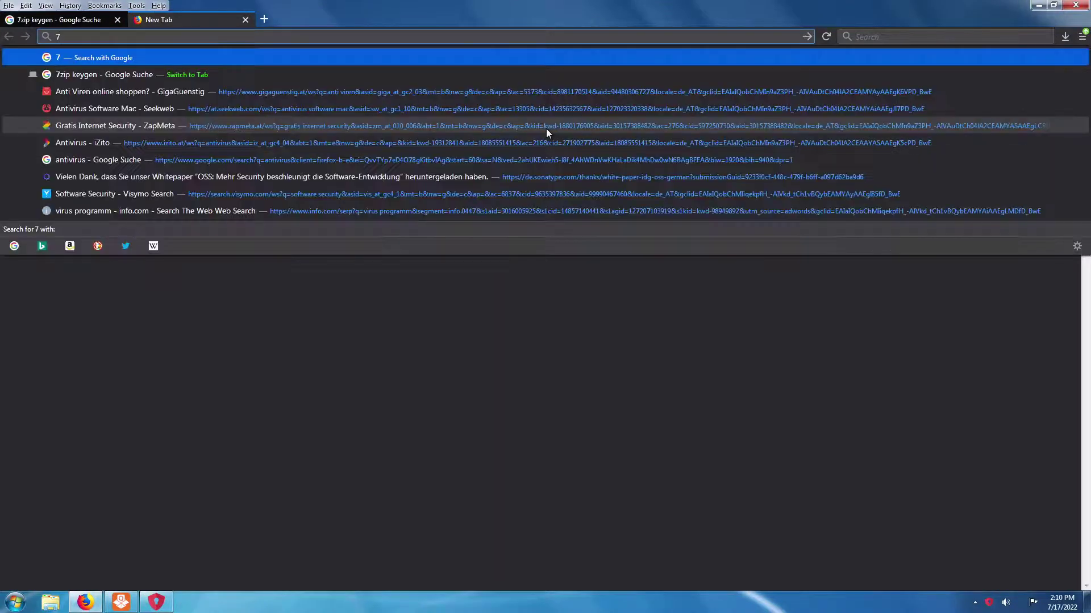
text(zip)
key(Return)
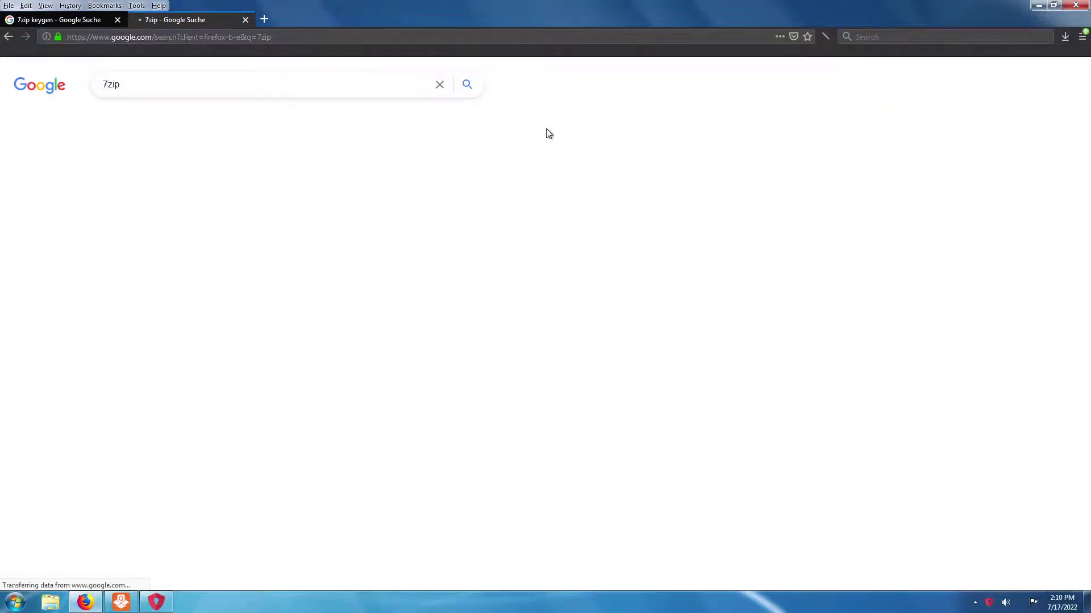
drag(539, 357, 658, 355)
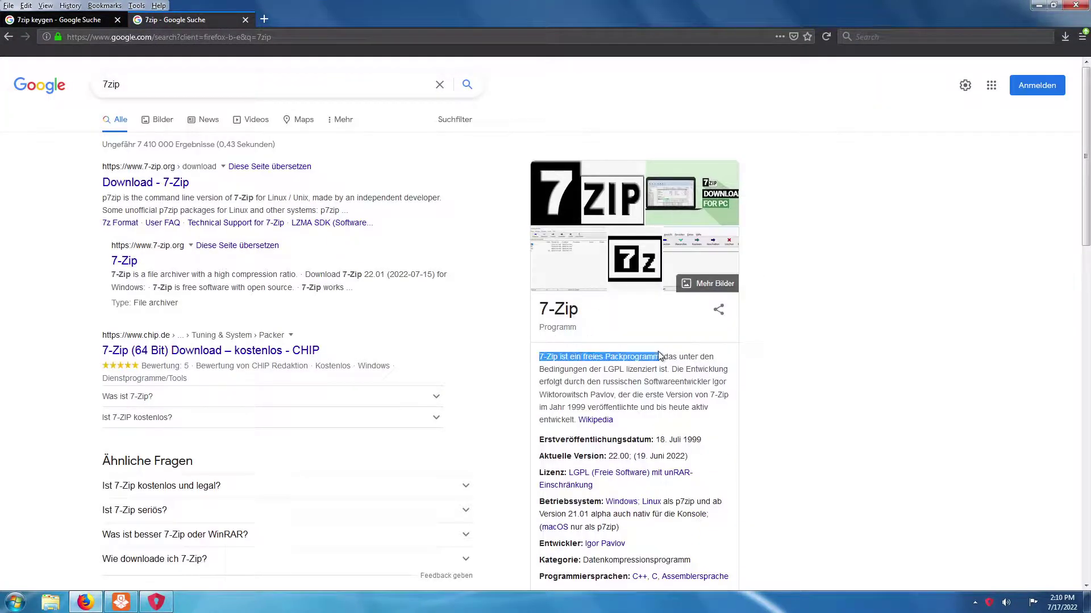
middle_click(177, 22)
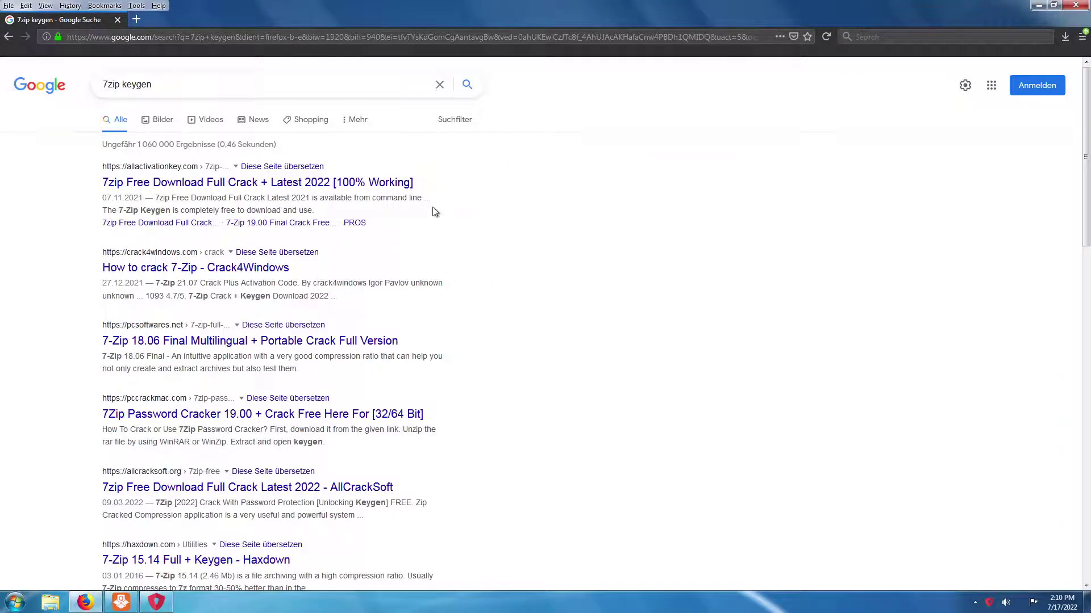
Step: Open How to crack 7-Zip, the 7-Zip 18.06 crack and three more results in tabs
scroll(435, 212, down, 1)
middle_click(194, 205)
scroll(194, 215, down, 1)
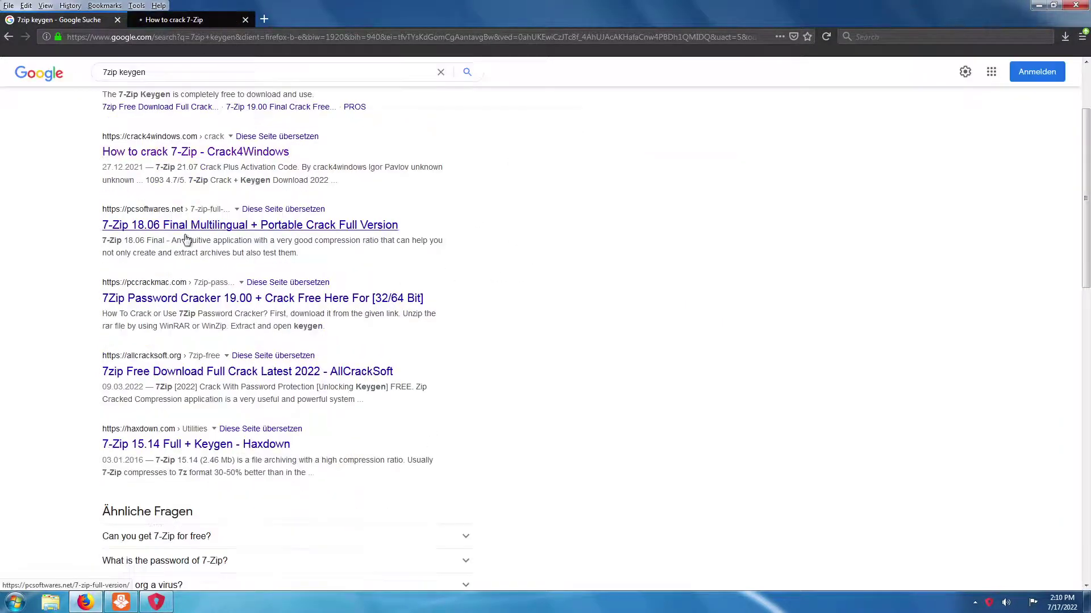
middle_click(159, 444)
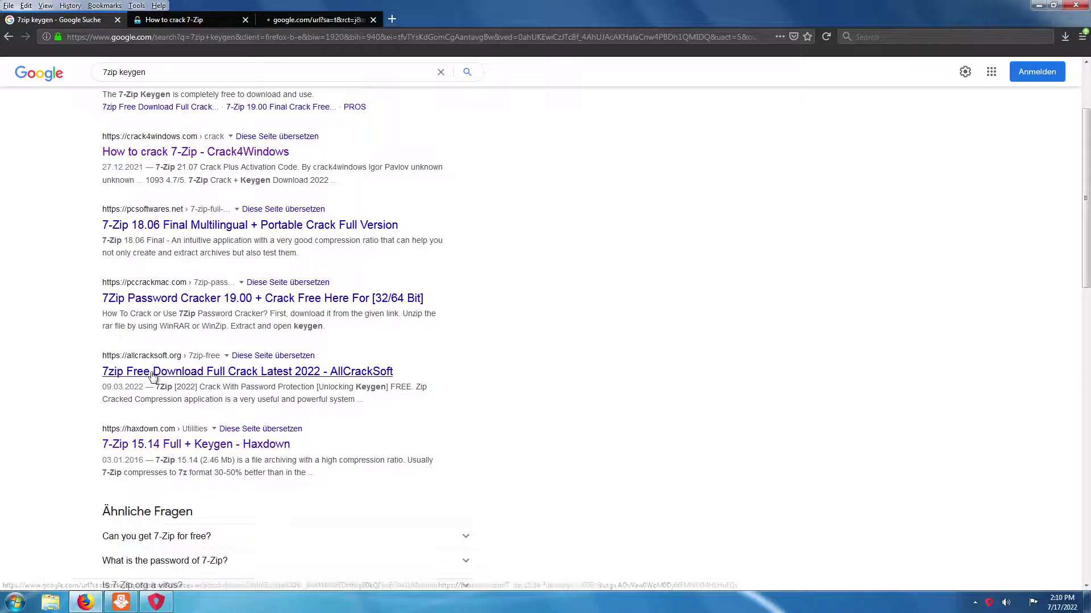
middle_click(159, 372)
middle_click(160, 299)
middle_click(188, 225)
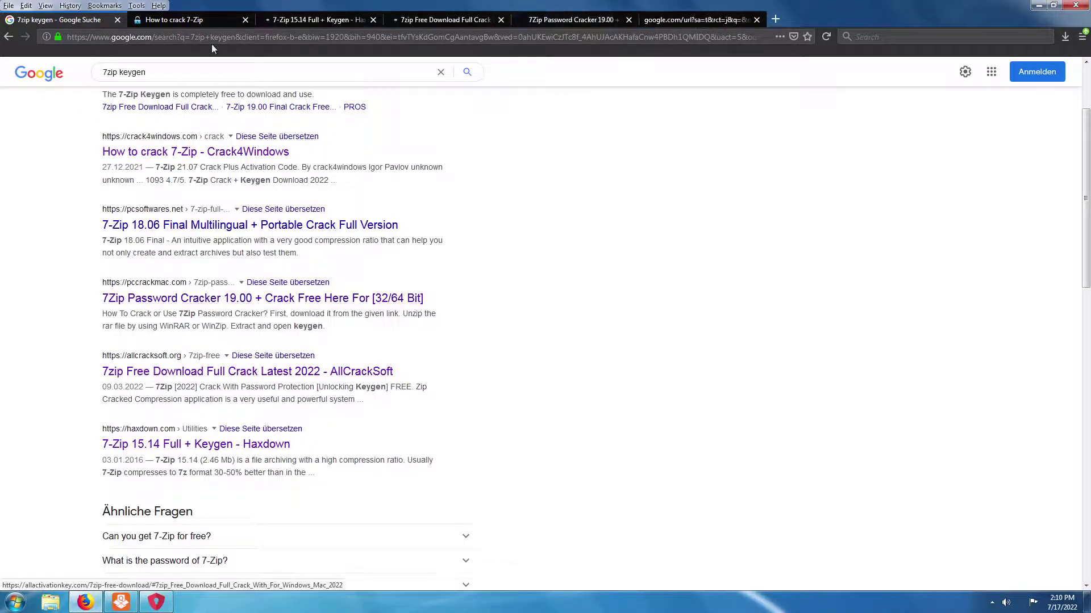
click(188, 22)
scroll(338, 269, down, 2)
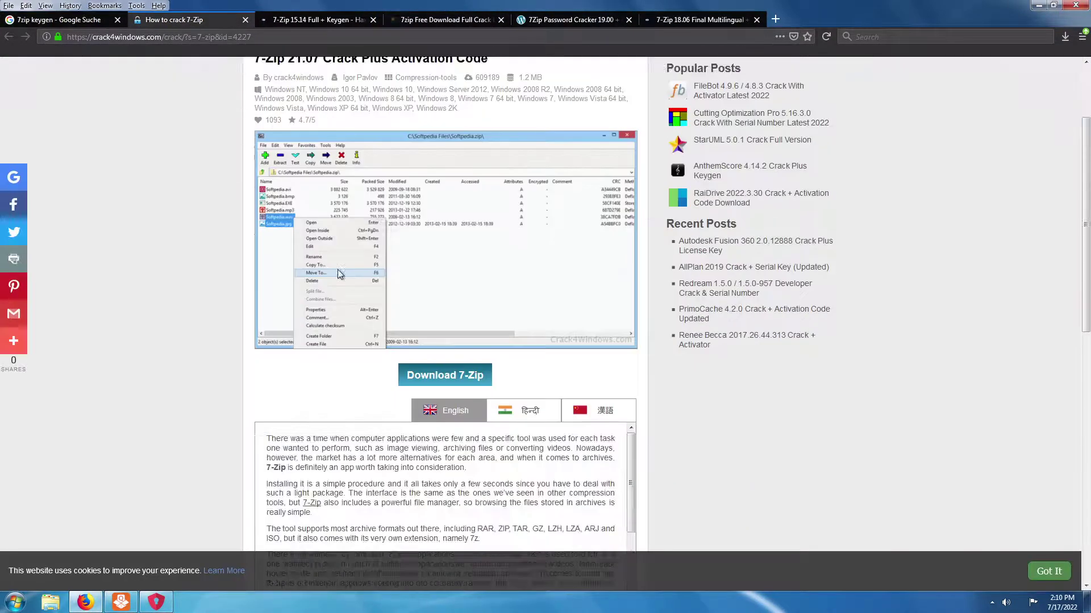
Step: Save the crack text file from Crack4Windows and select the download link inside it
click(480, 377)
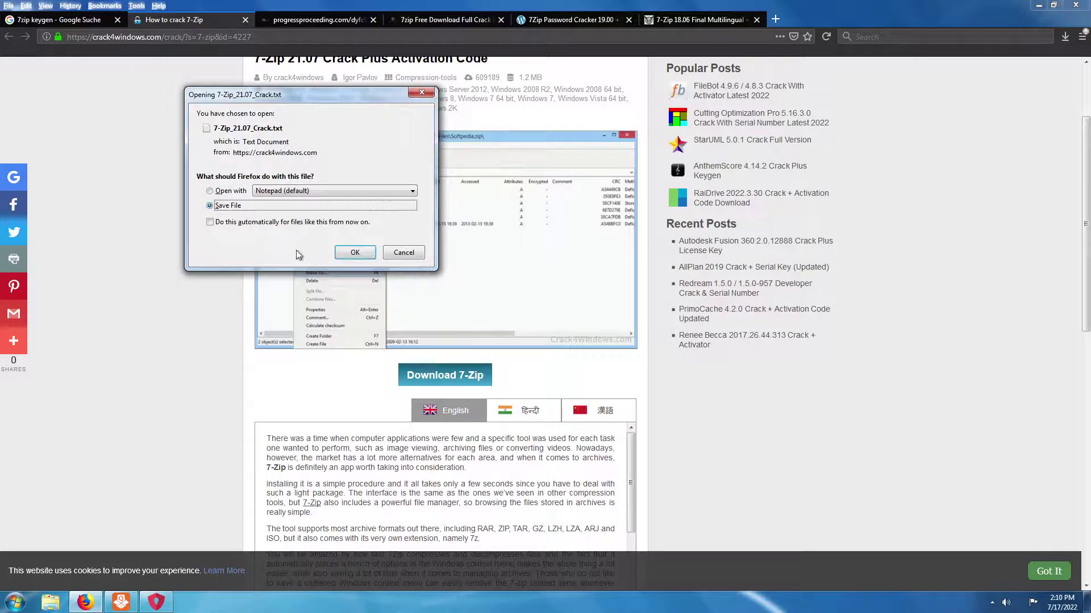
click(210, 205)
click(354, 252)
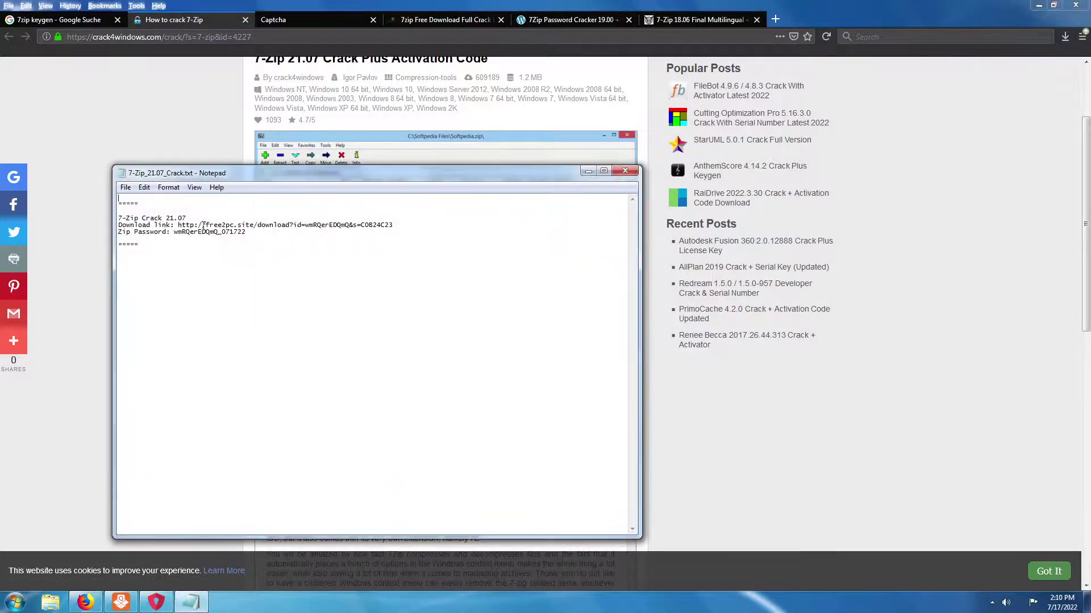
drag(178, 225, 402, 227)
key(ctrl+c)
Step: Load the pasted link, save 7-Zip 21.07.zip, and open the archive from Downloads
click(339, 37)
key(ctrl+v)
key(Return)
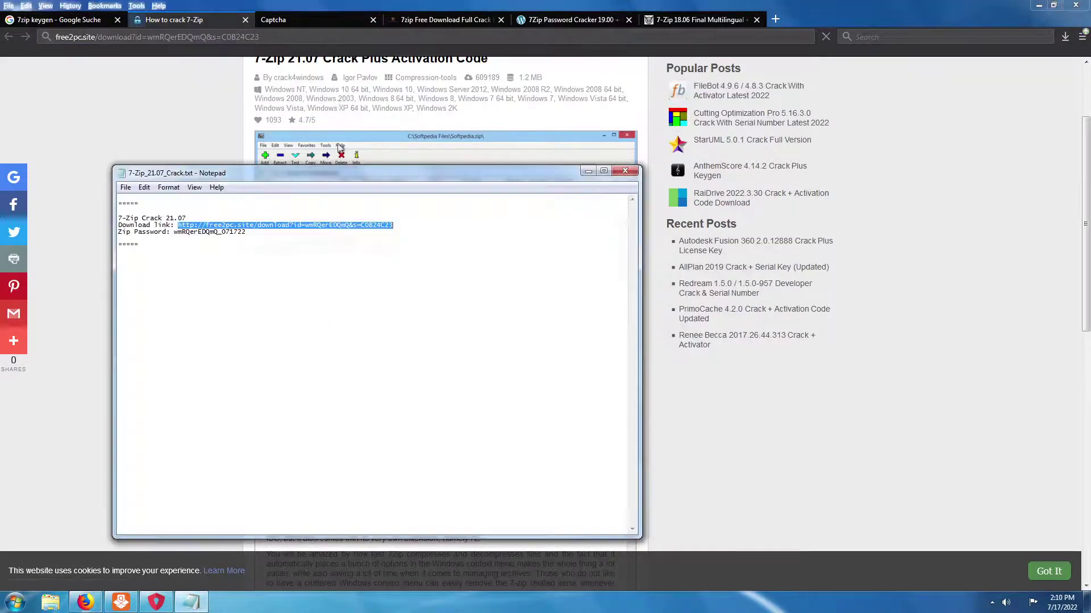
click(254, 226)
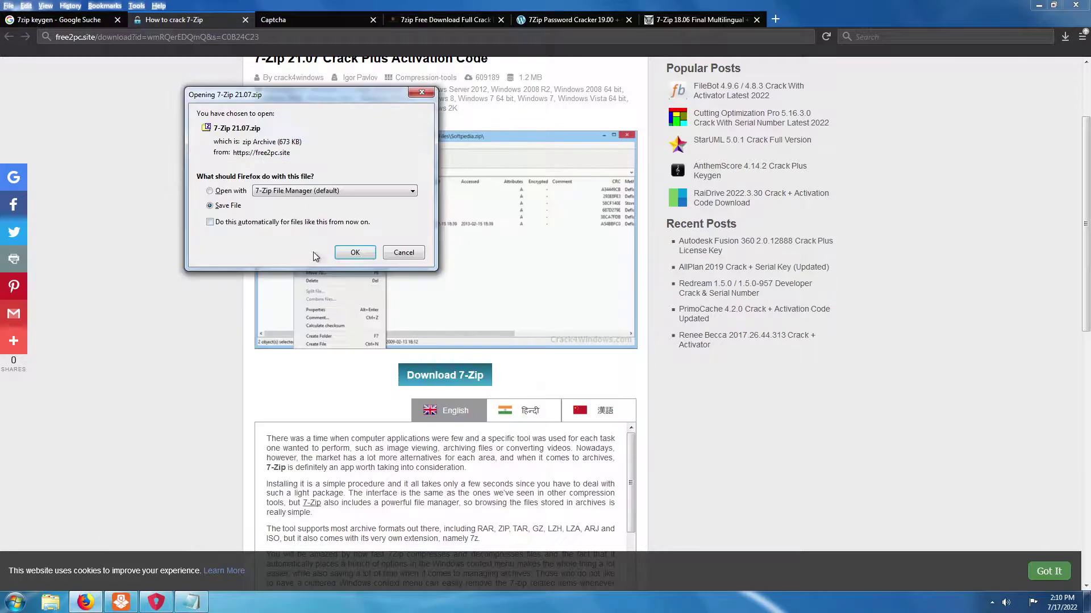
click(355, 254)
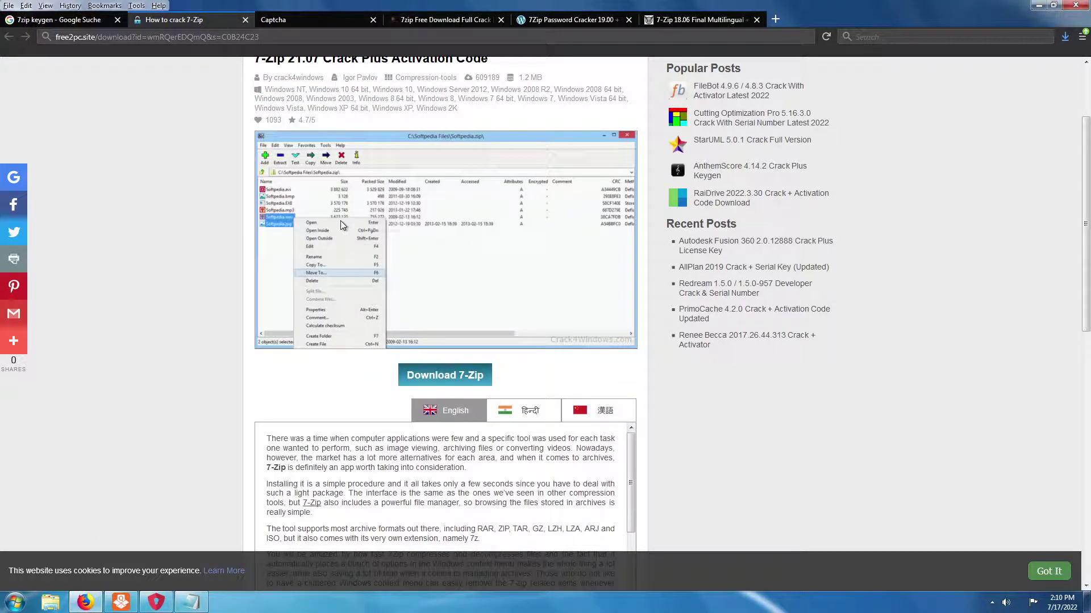
click(1065, 36)
click(1017, 52)
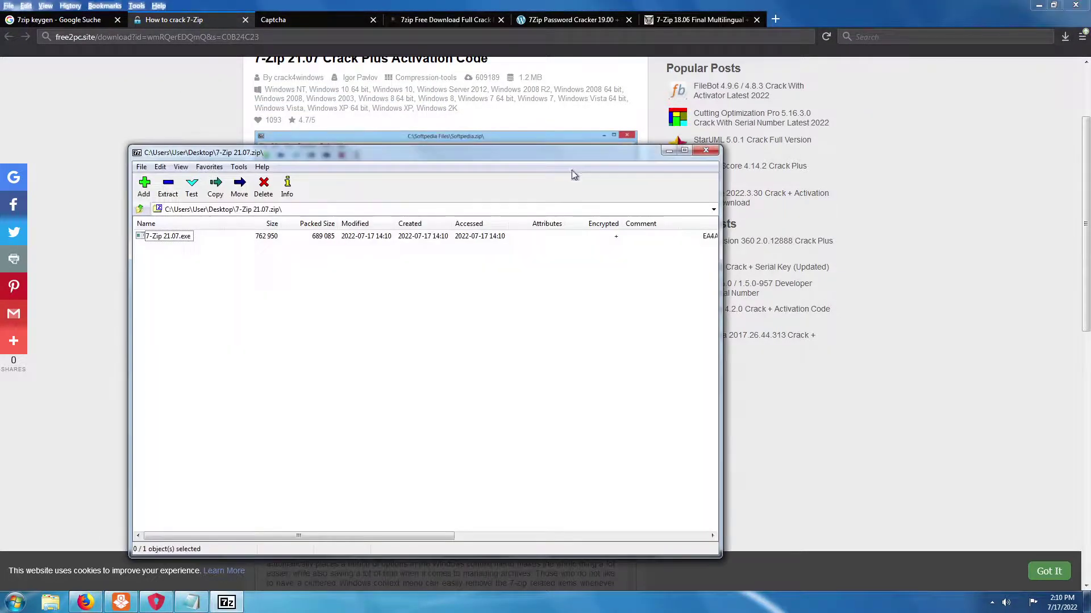
Step: After the archived exe asks for a password, copy the zip password from the crack text file
double_click(170, 237)
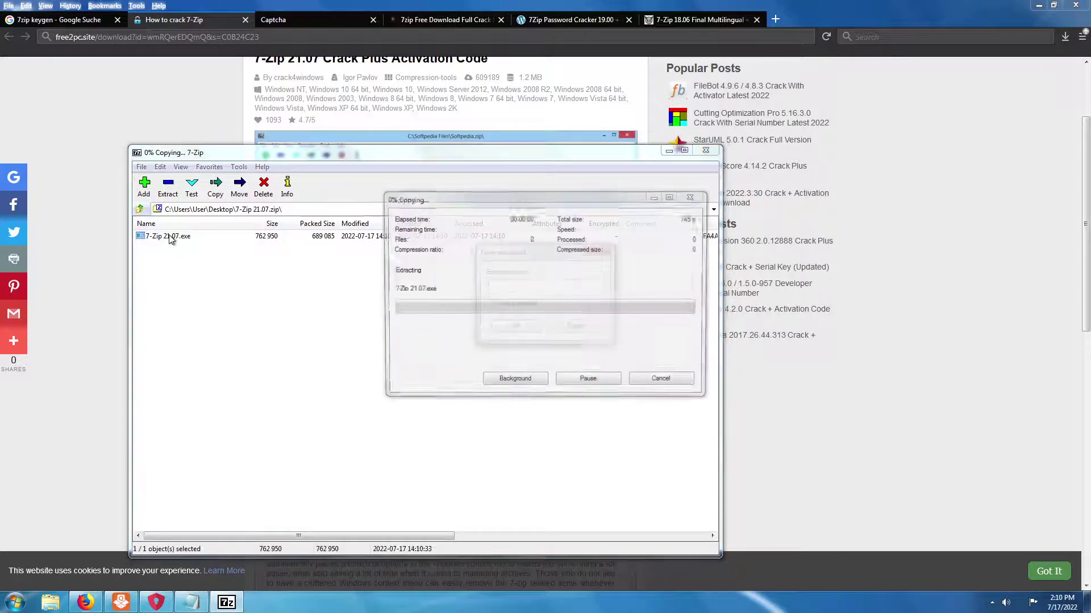
key(alt+Tab)
key(alt+Tab)
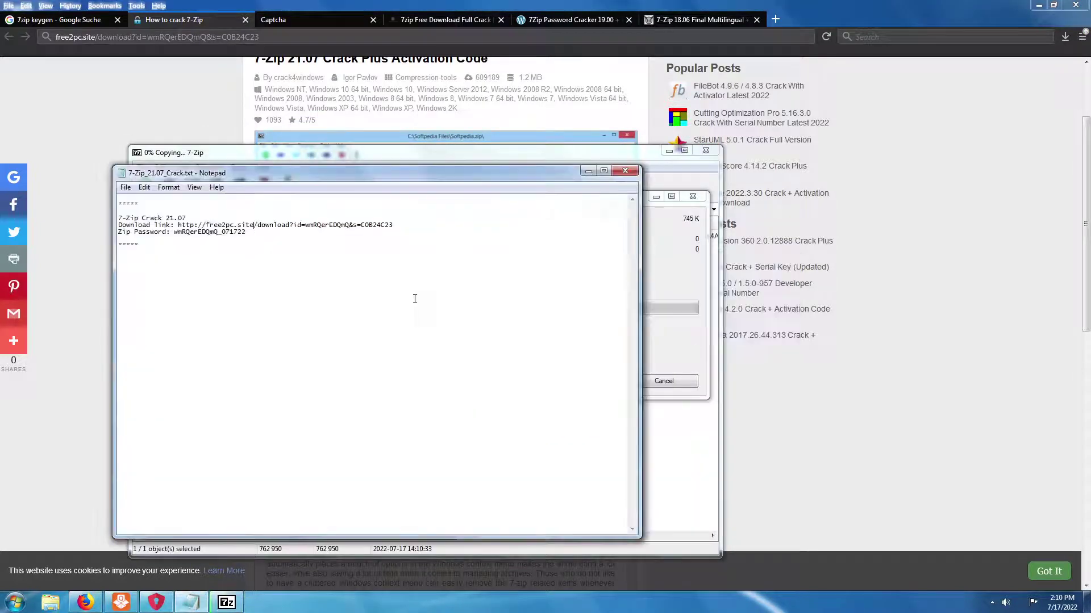
drag(246, 231, 173, 232)
key(alt+Tab)
click(593, 328)
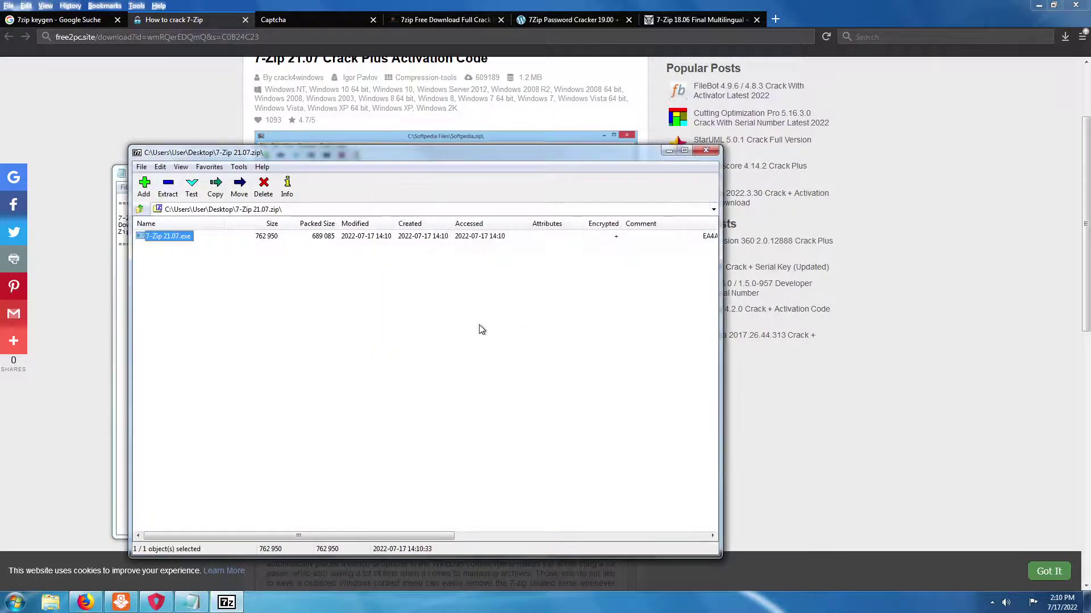
Step: Extract 7-Zip 21.07.exe from the archive to the Desktop, supplying the archive password
click(172, 199)
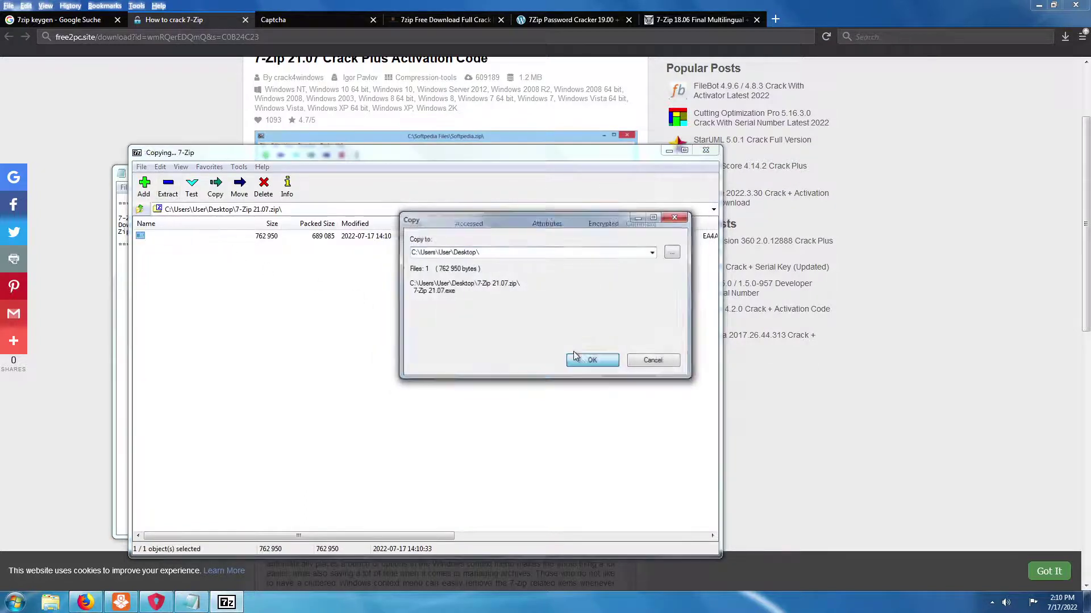
click(591, 360)
click(519, 325)
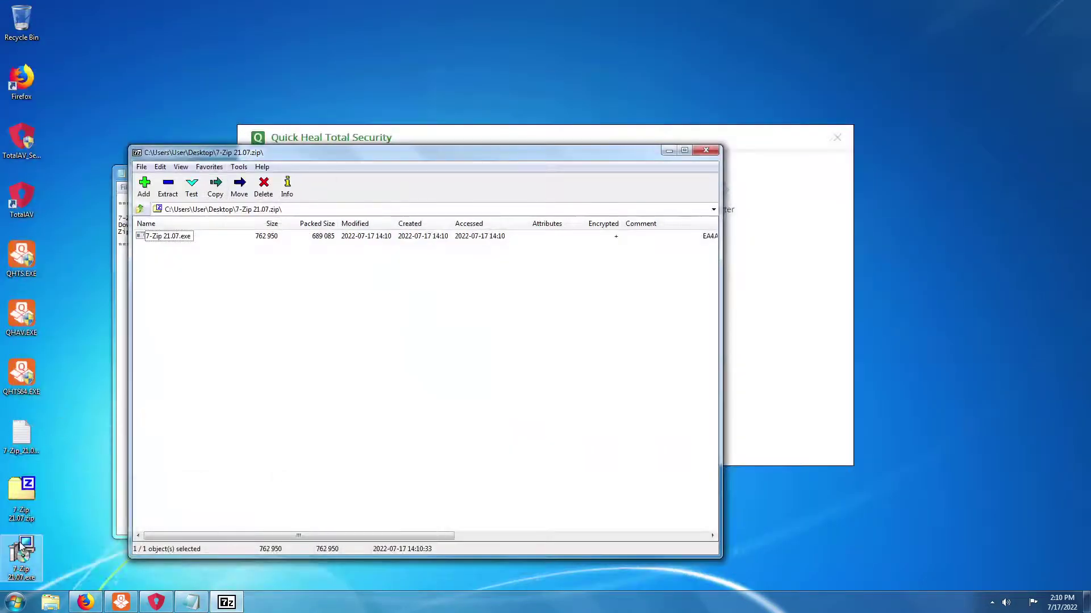
Step: Run the extracted 7-Zip 21.07.exe from the Desktop and approve the UAC prompt
drag(20, 547, 64, 25)
double_click(64, 25)
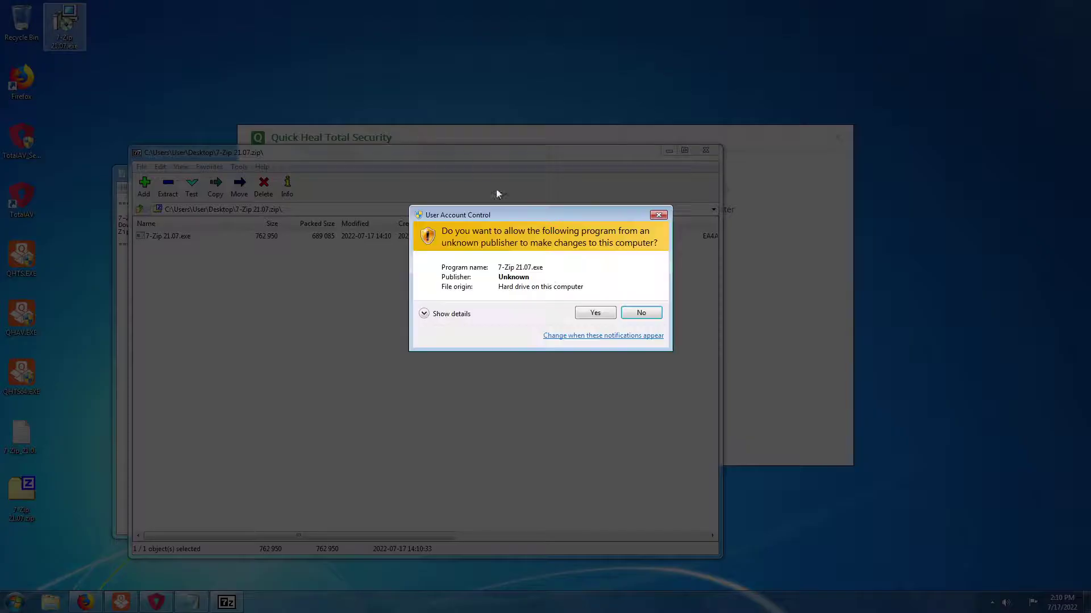
click(591, 314)
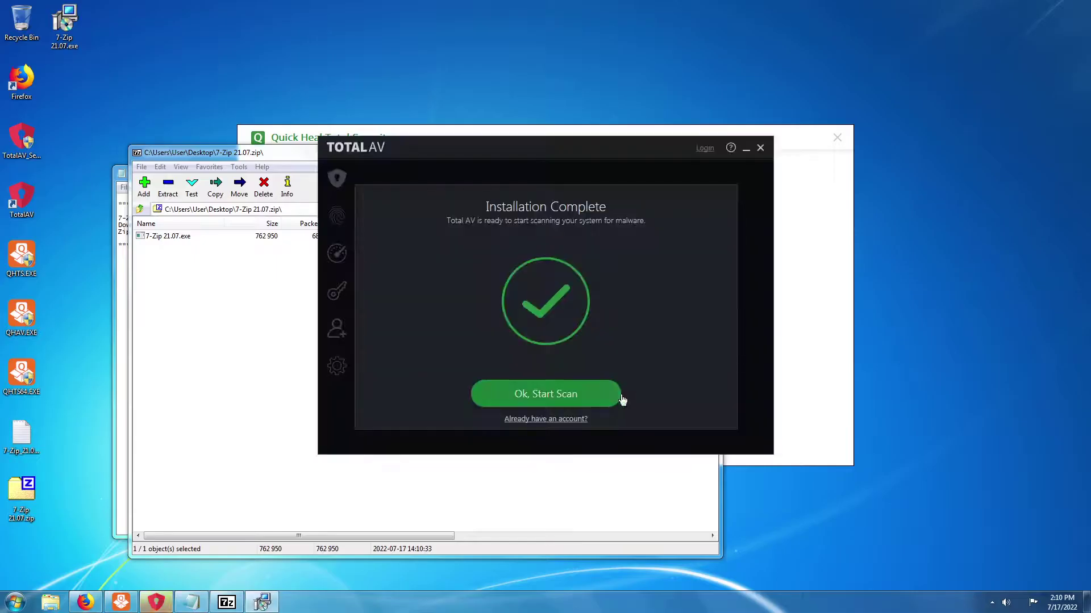
Step: Start the TotalAV smart scan, close the TotalAV promo tab, and minimize Firefox to watch it
click(550, 394)
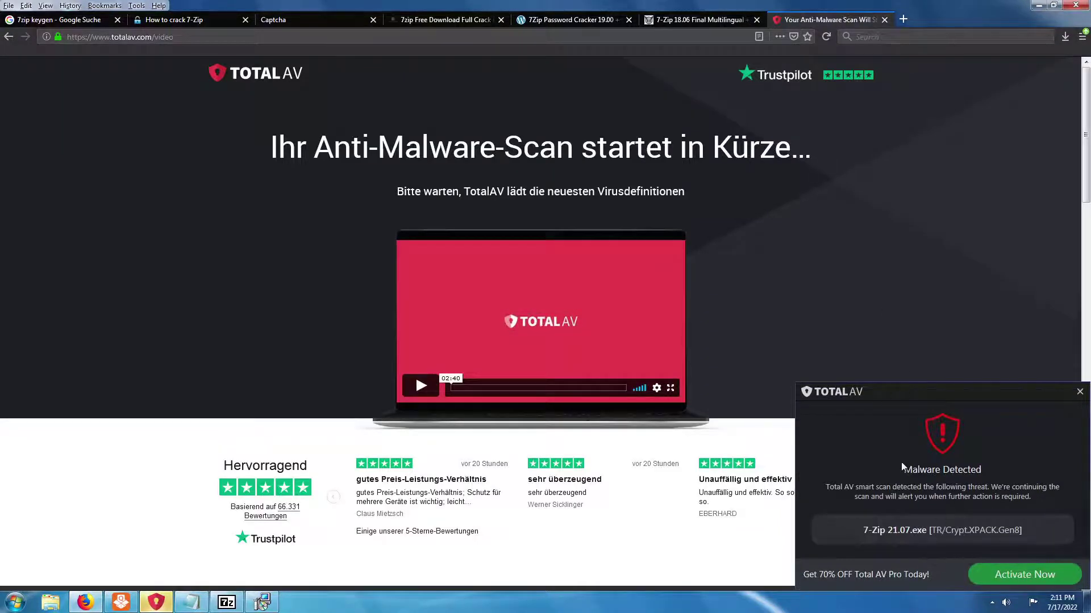
middle_click(817, 22)
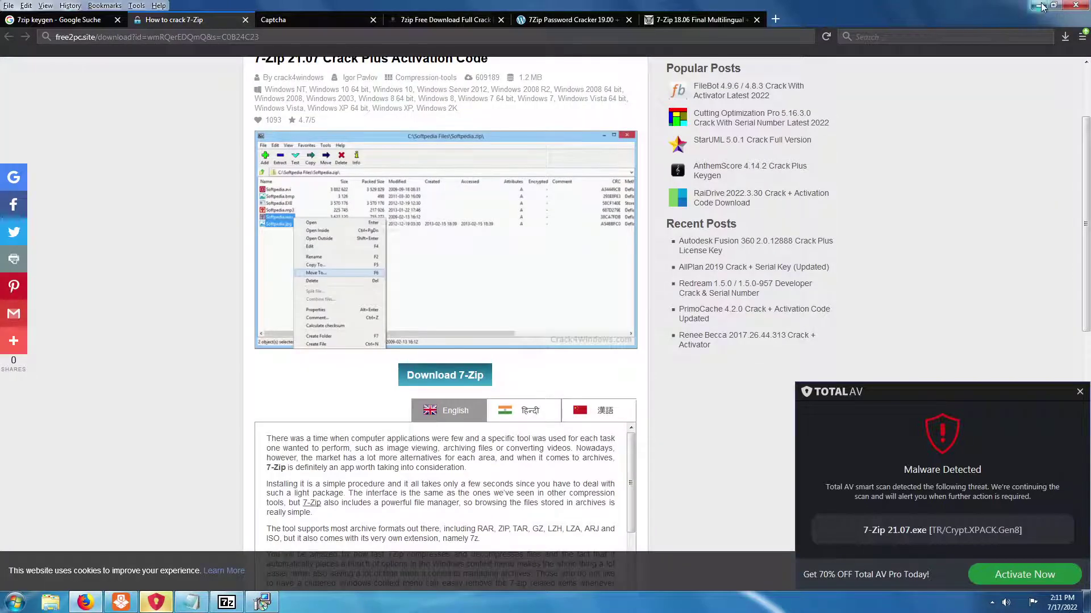
click(1040, 6)
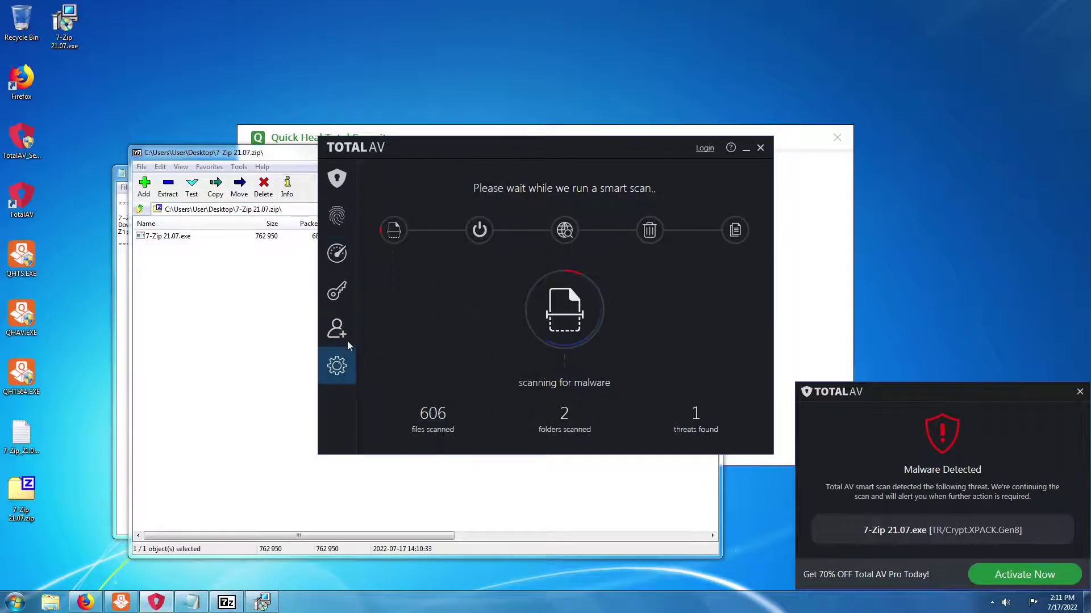
Step: Go to TotalAV's Antivirus Scans settings down to the Excluded files section
click(337, 366)
click(392, 275)
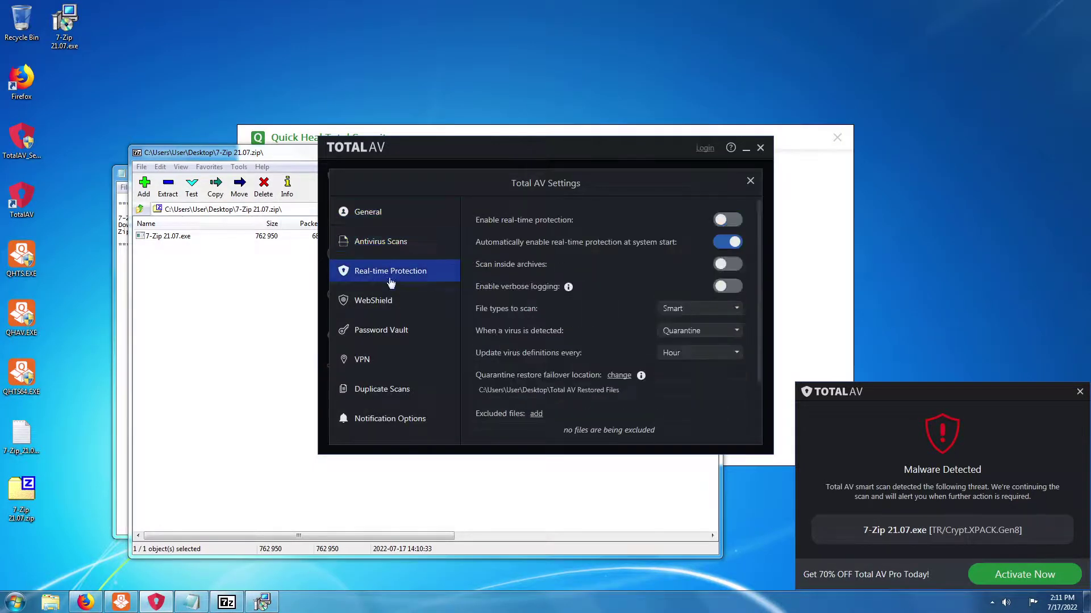
click(386, 210)
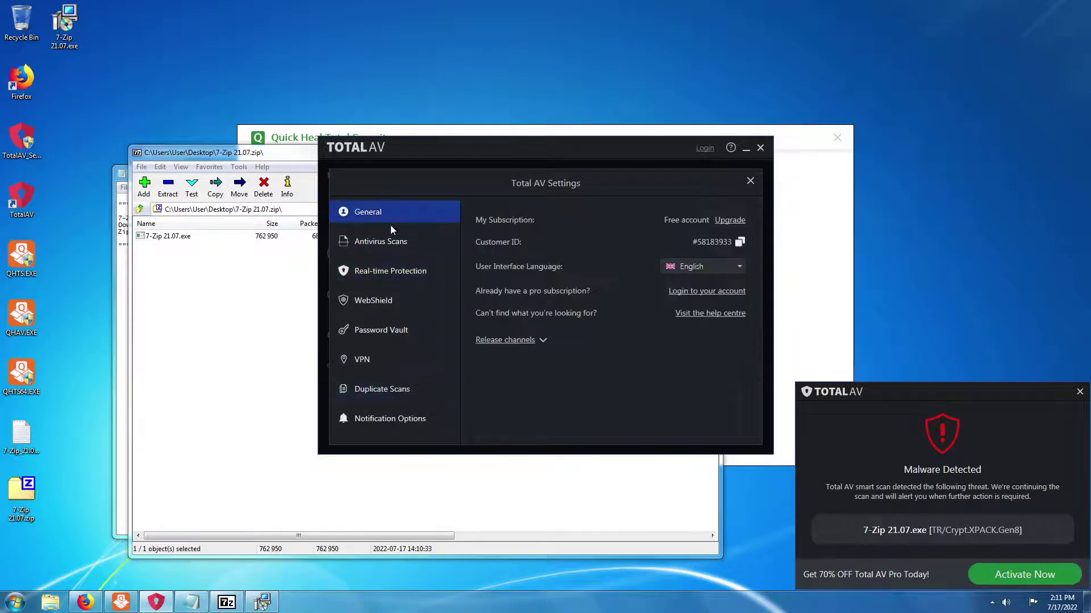
click(392, 241)
scroll(521, 324, down, 1)
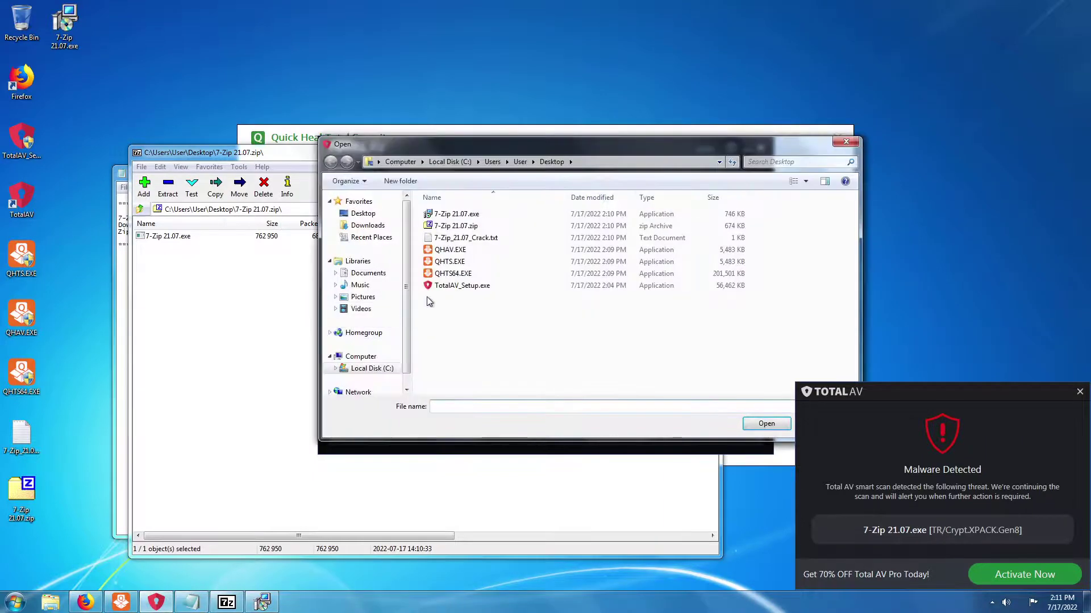
Step: Add the Desktop 7-Zip 21.07.exe to Excluded files, then run it and approve UAC
click(440, 216)
double_click(440, 217)
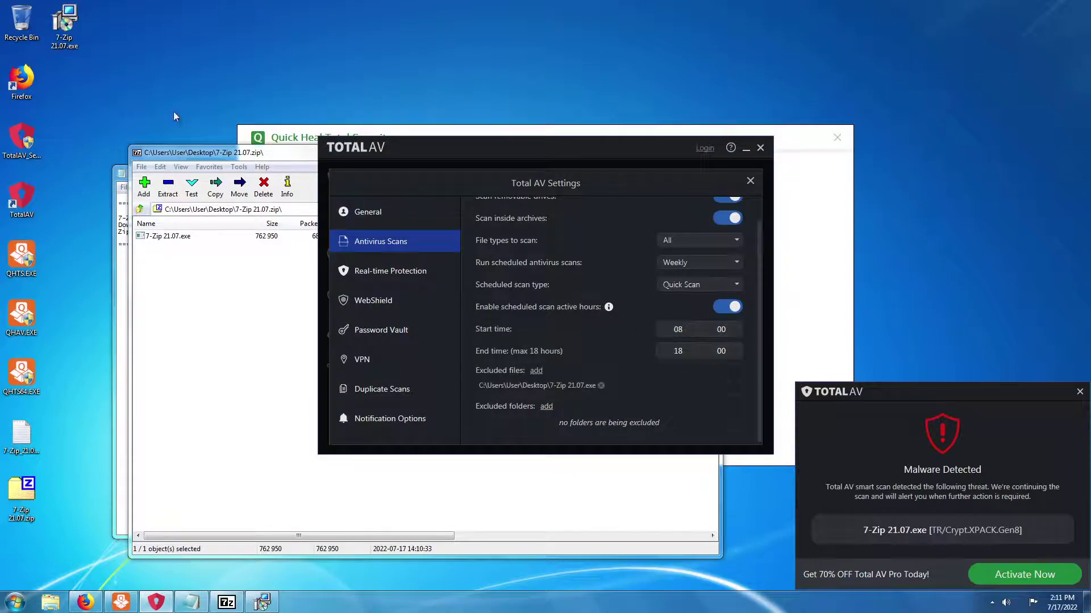
double_click(65, 24)
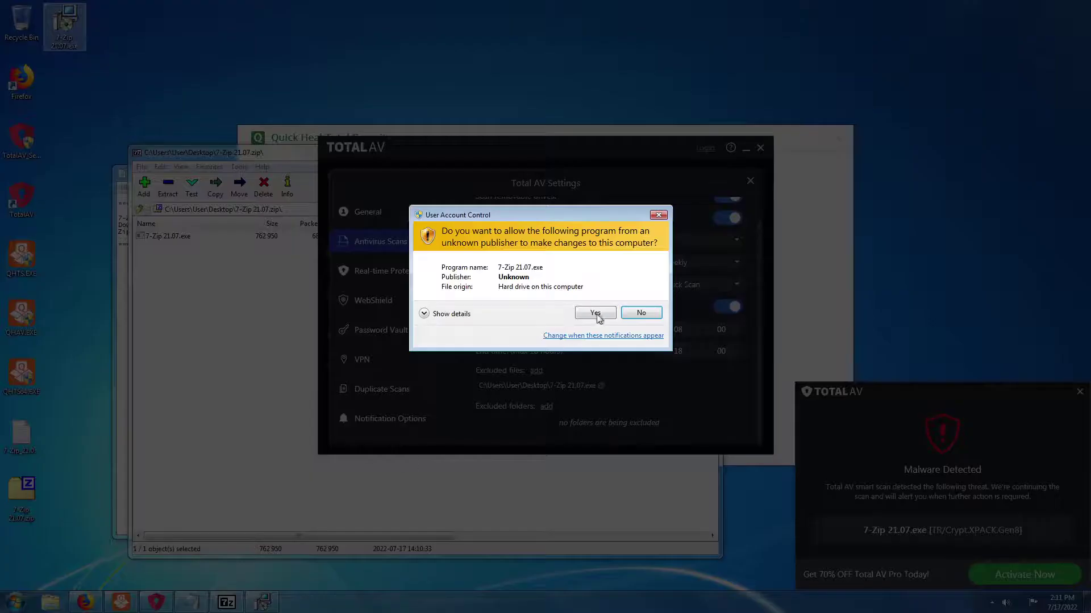
click(597, 314)
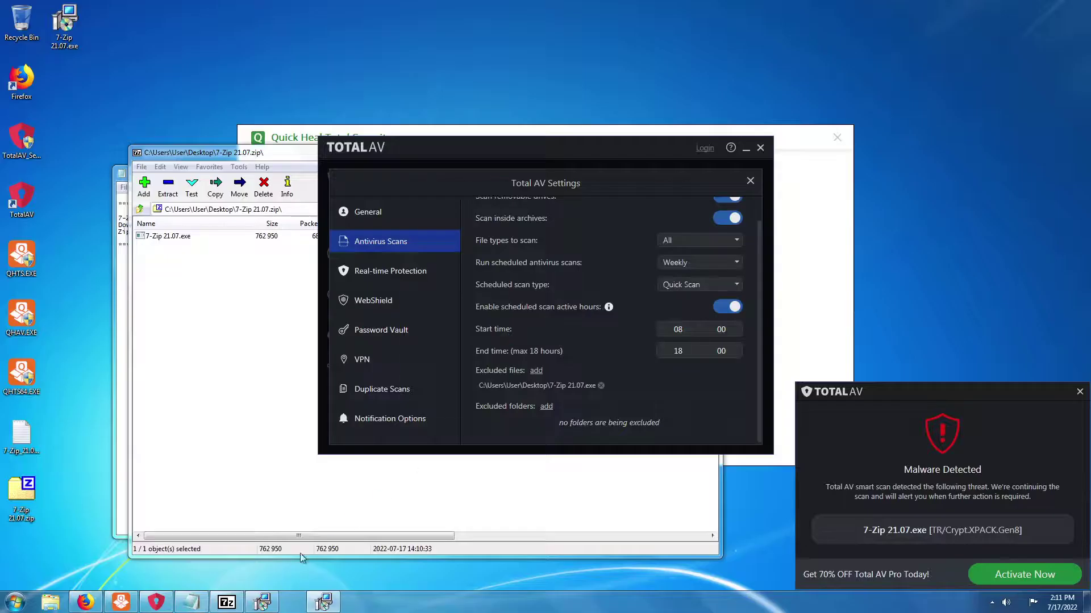
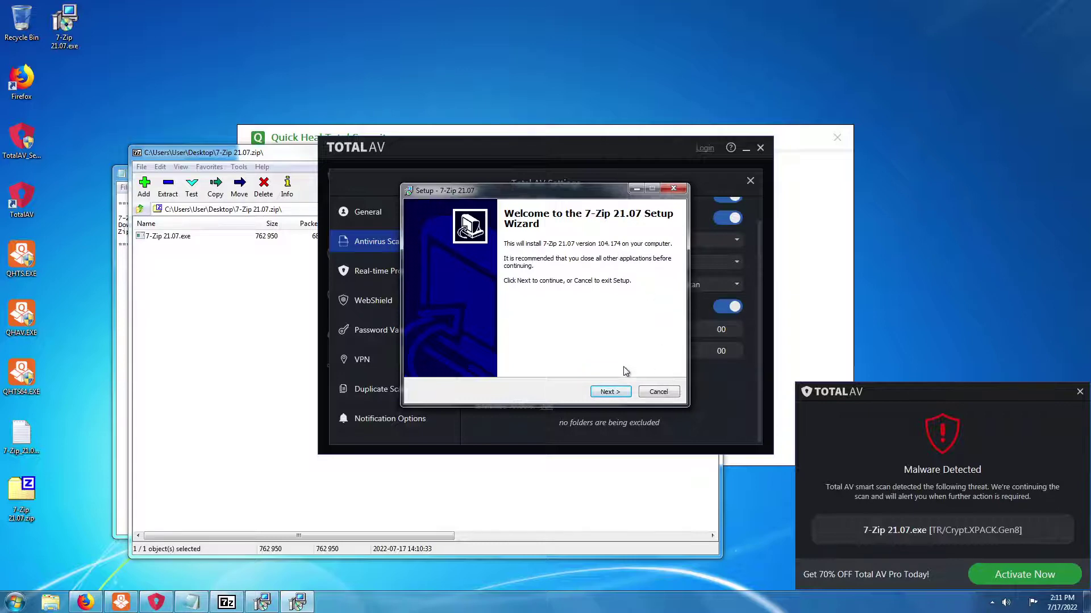
Step: Complete the 7-Zip 21.07 installation and read the bundled license.txt
click(609, 392)
click(610, 392)
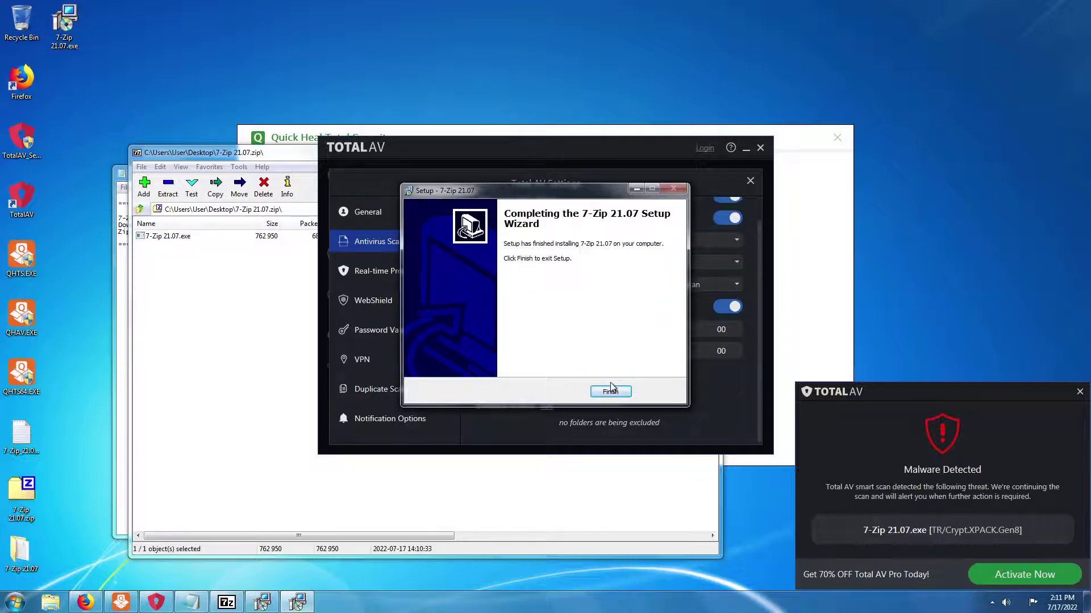
double_click(588, 149)
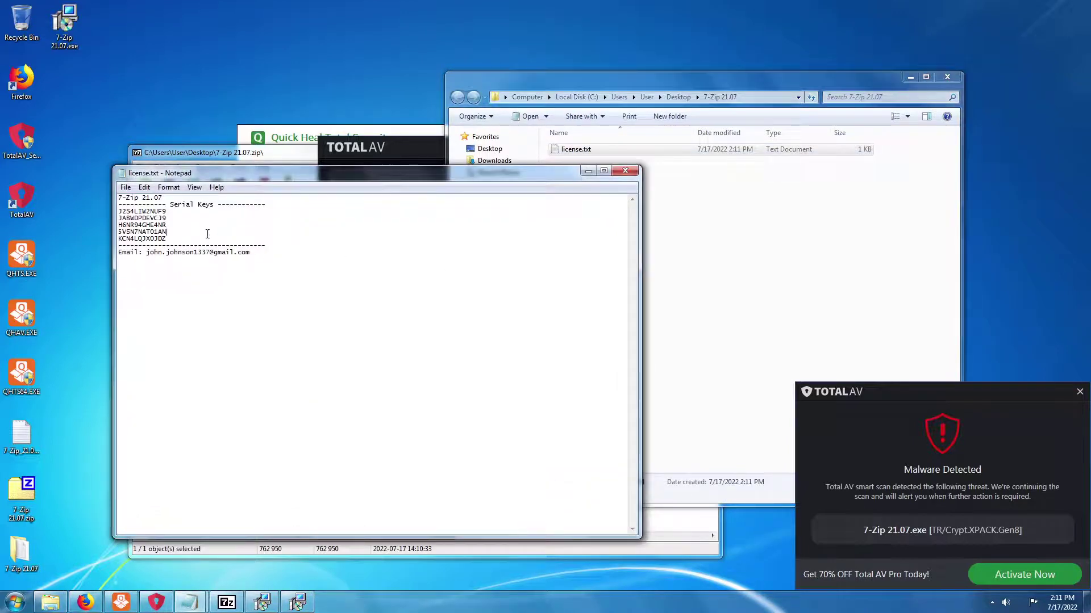
click(624, 171)
Step: Close the folder, finished wizard, Total AV settings, second setup wizard, archive and crack text
click(946, 77)
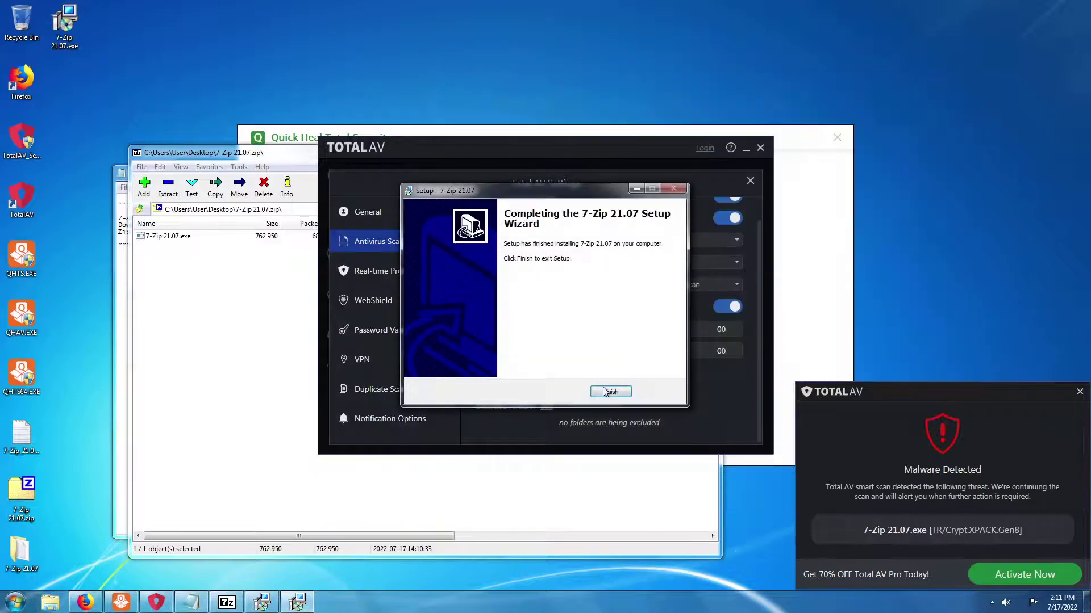
click(603, 392)
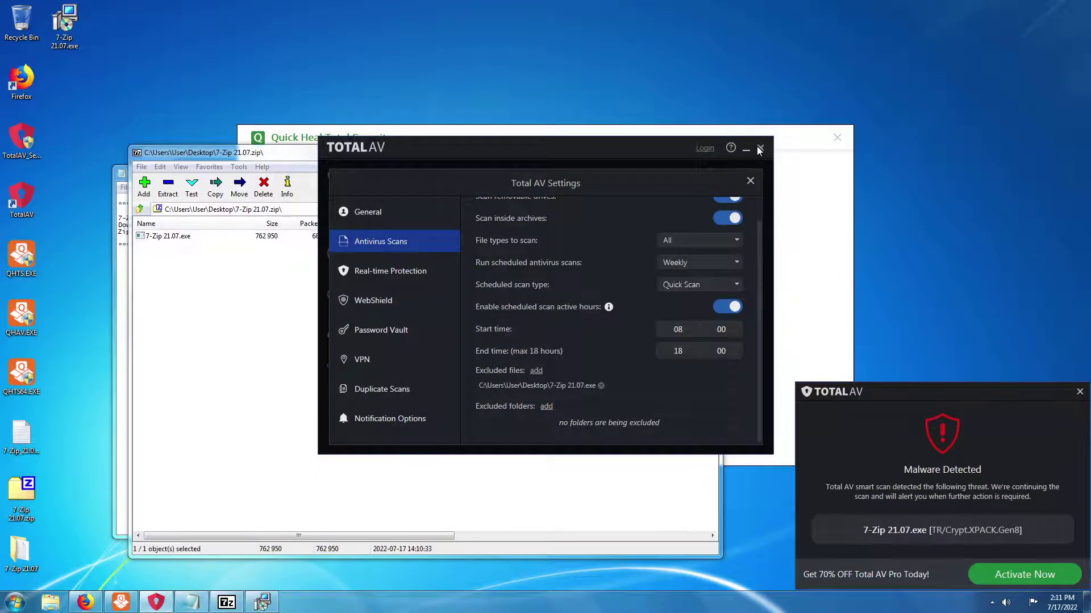
click(759, 149)
click(655, 393)
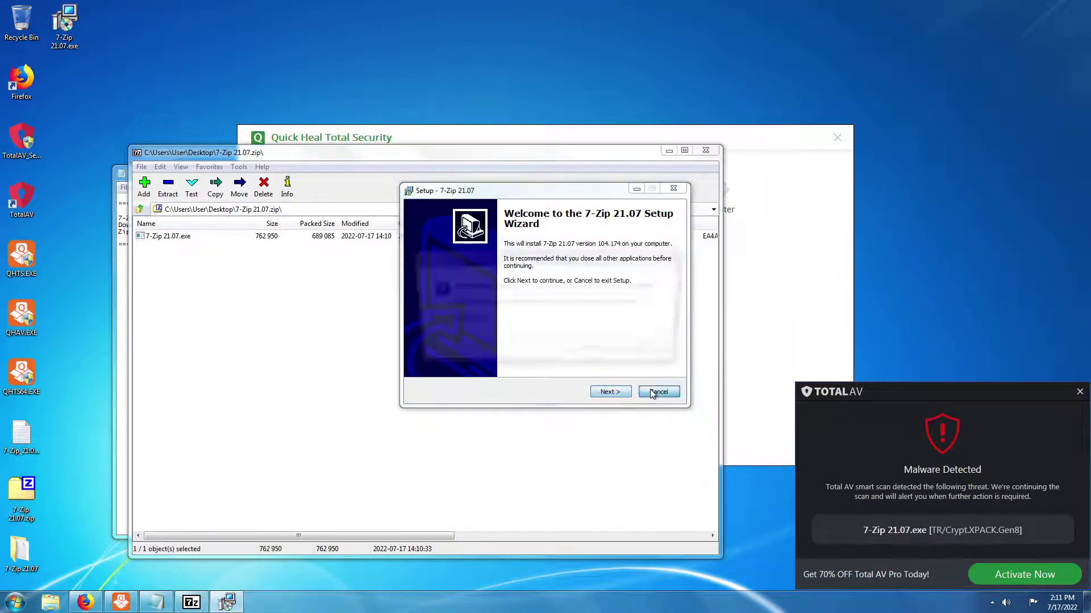
click(591, 357)
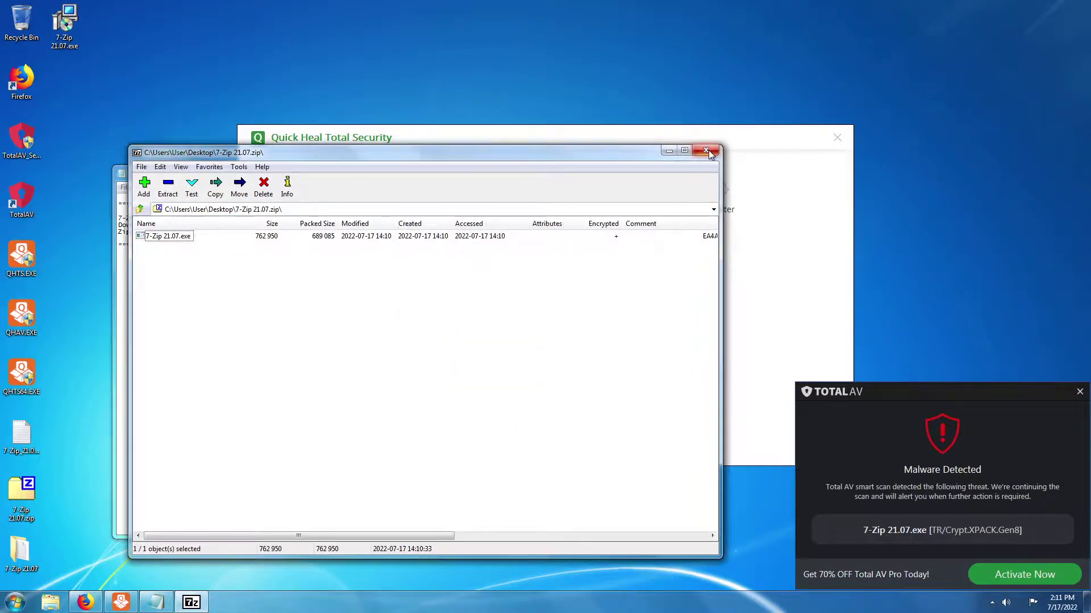
click(707, 151)
click(624, 171)
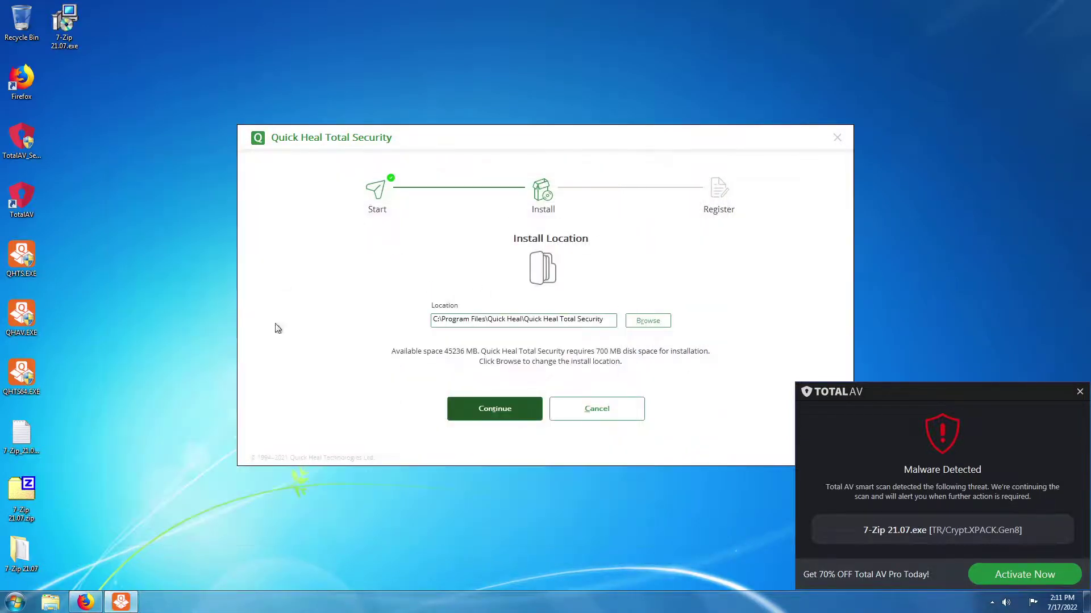
Step: Dismiss the Total AV alert and settings, then keep the default Quick Heal install location despite the conflict
click(495, 404)
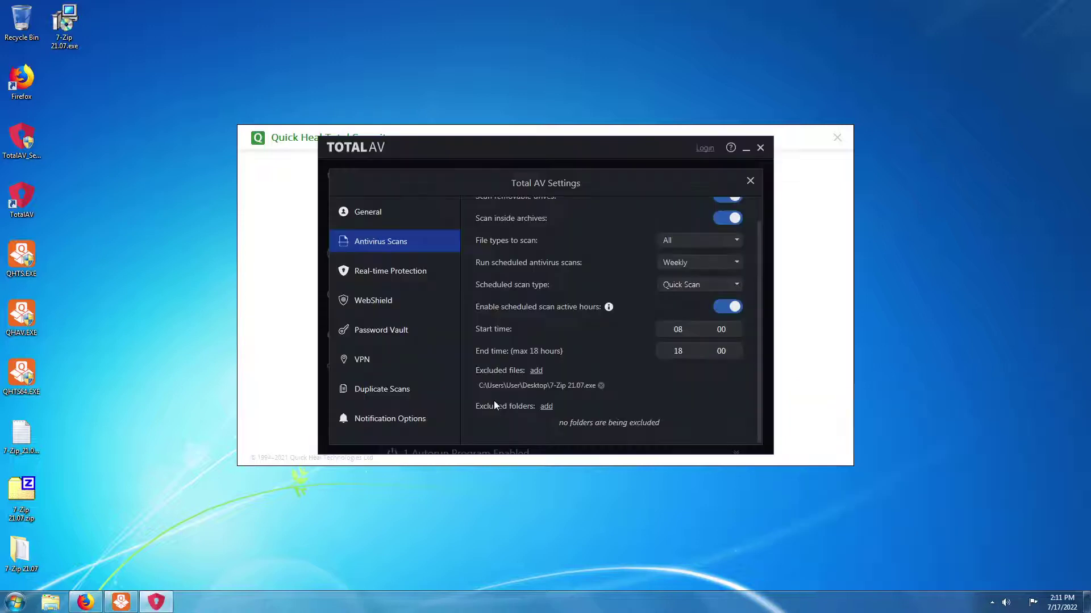
click(761, 149)
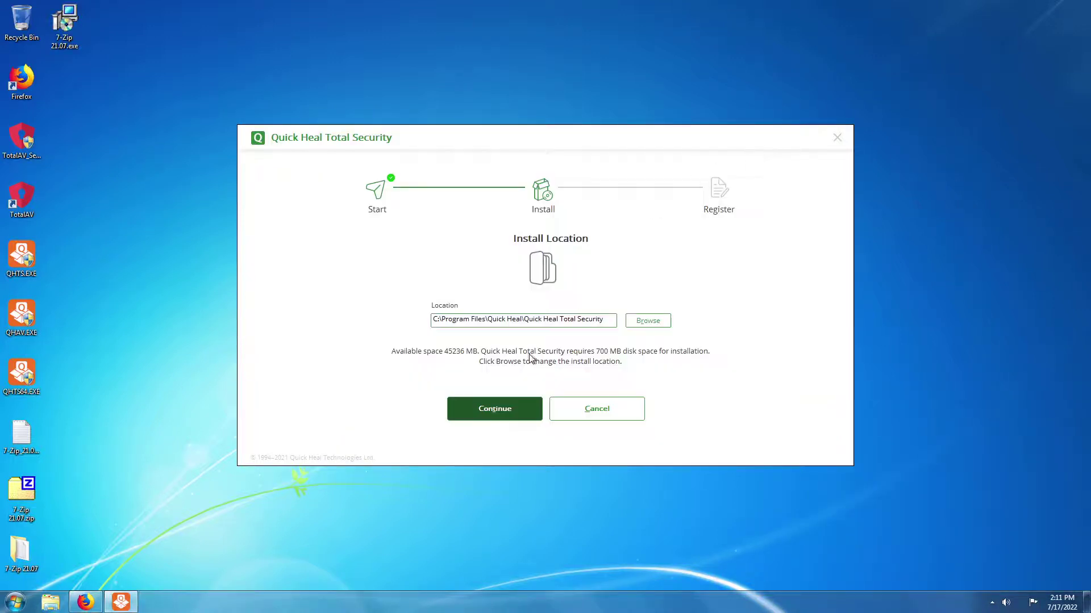
click(479, 408)
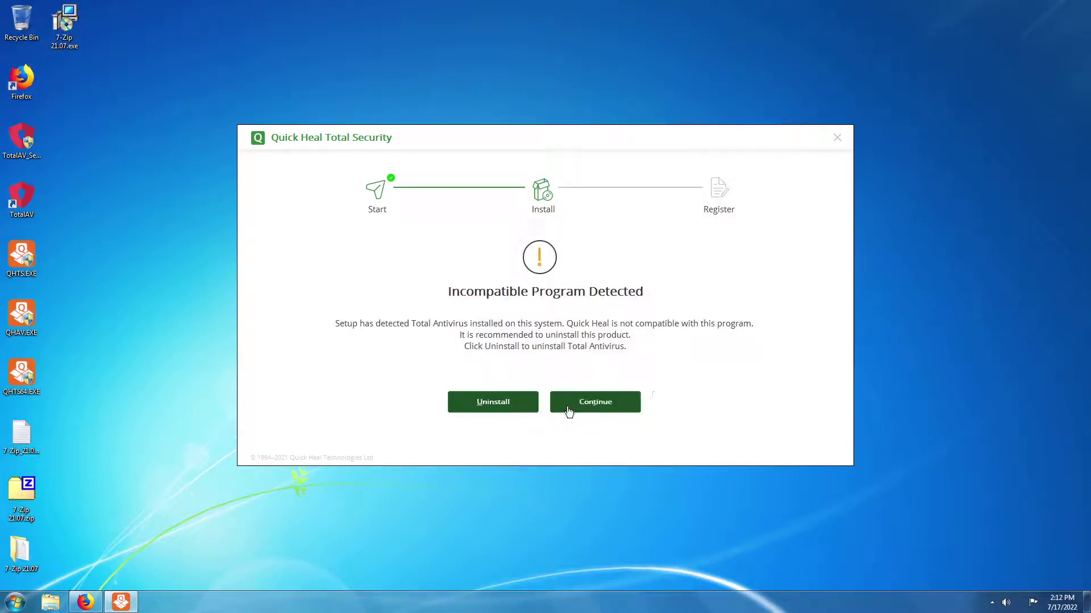
click(601, 404)
Step: Keep email protection on so only virus protection is disabled, then bring Firefox forward
click(514, 383)
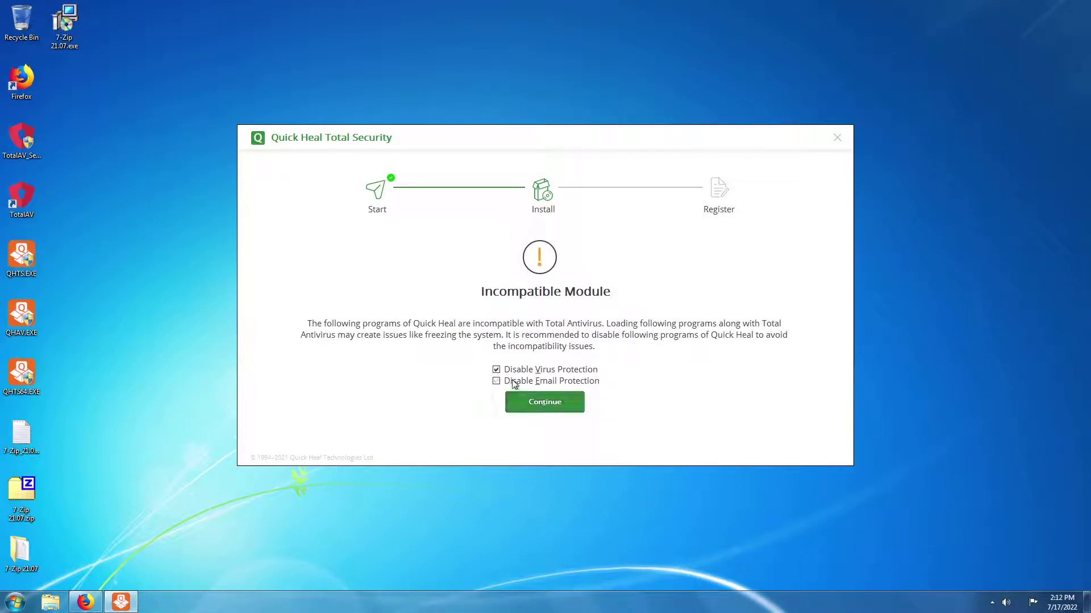
click(533, 407)
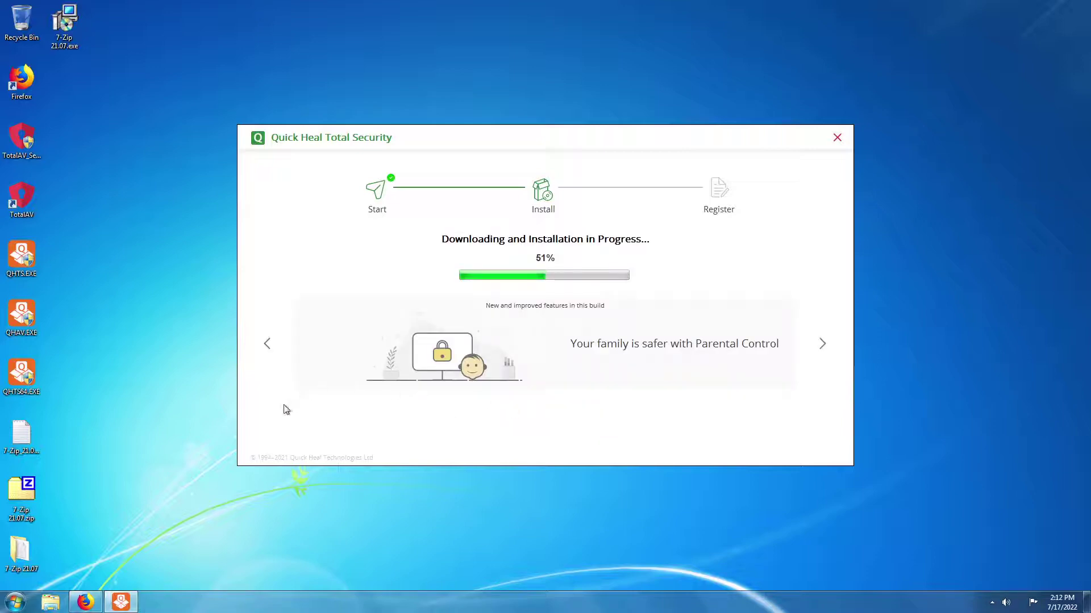
click(86, 602)
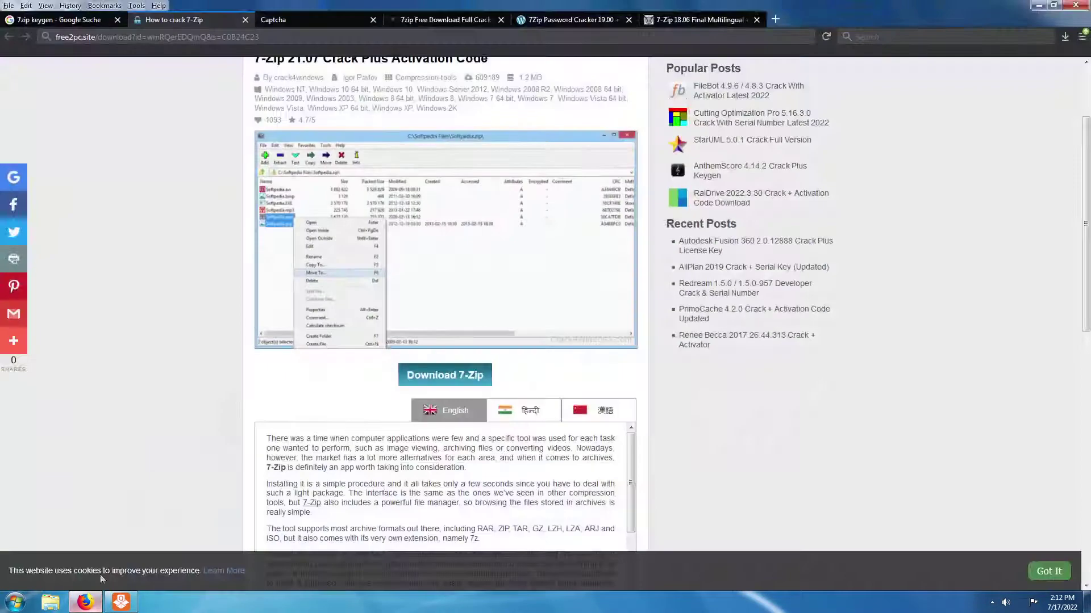
Step: Close the How to crack tab and follow the 7zip page's Download NOW link to MEGA
middle_click(203, 20)
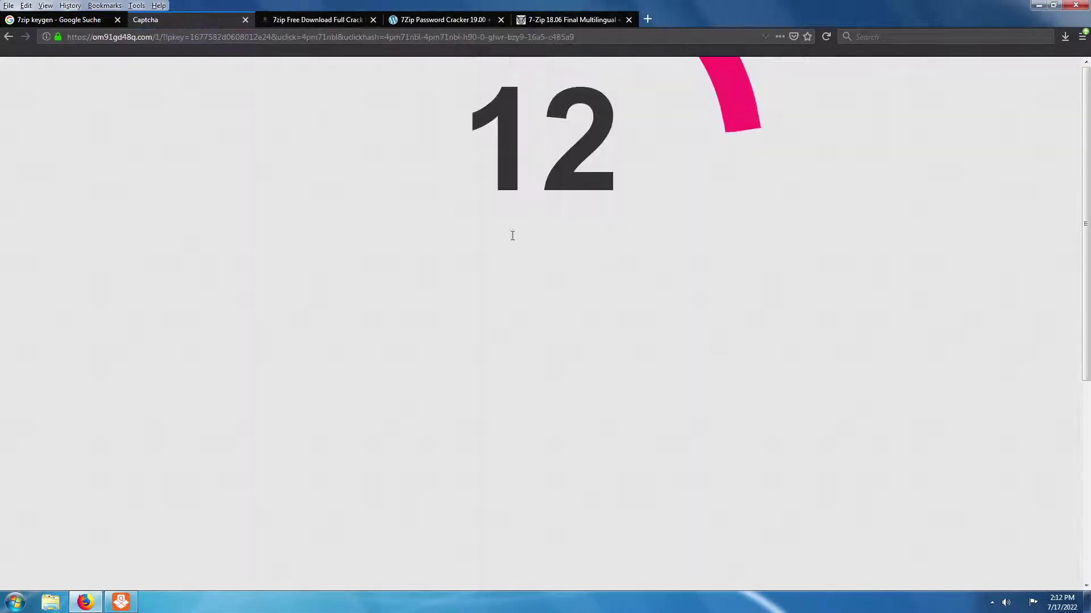
click(315, 19)
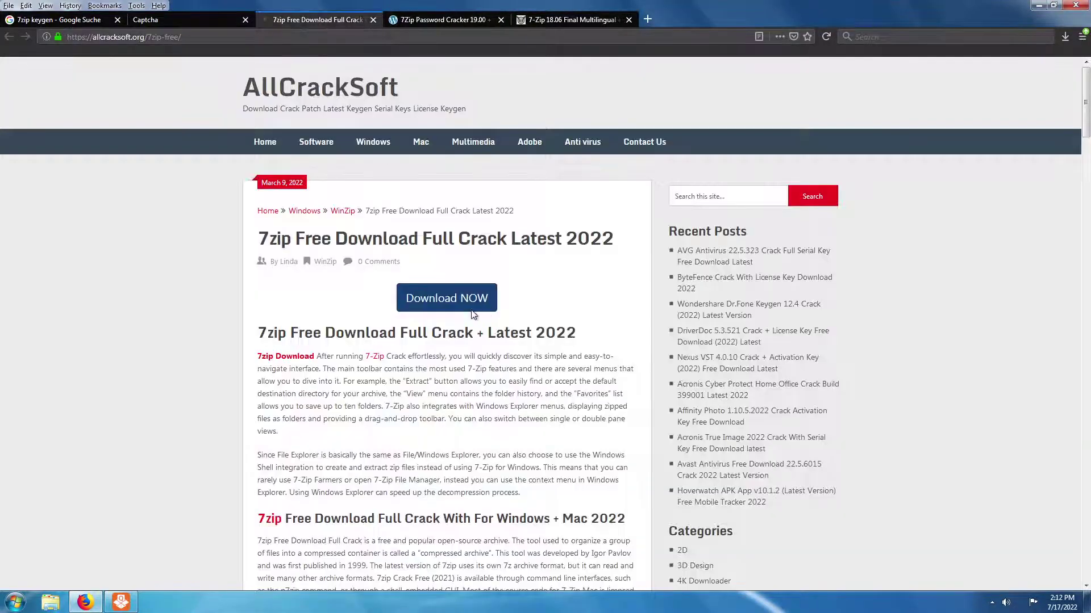
click(472, 310)
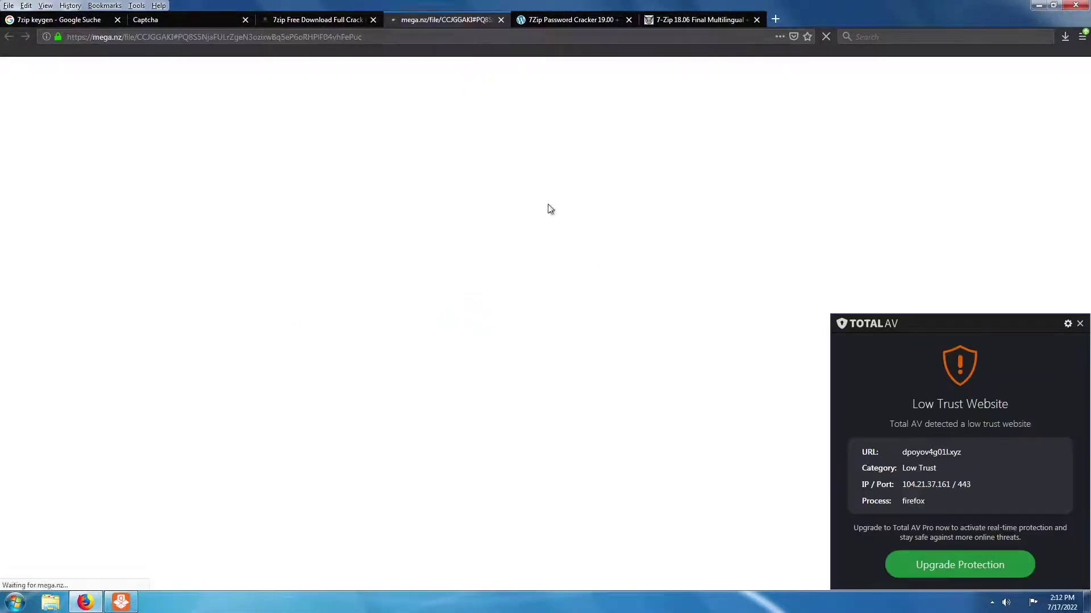
click(1068, 324)
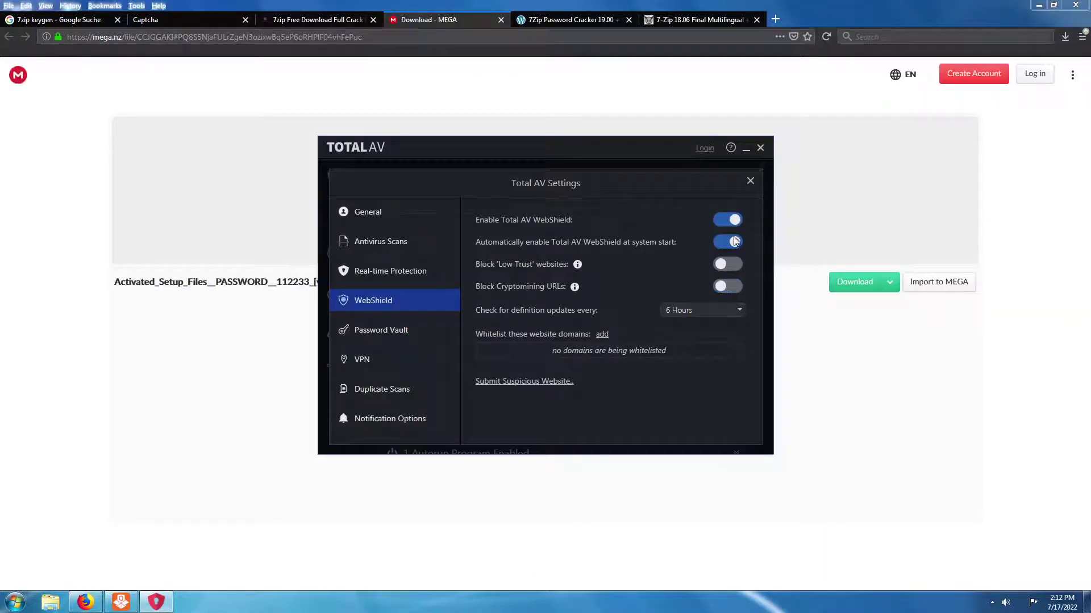
click(759, 149)
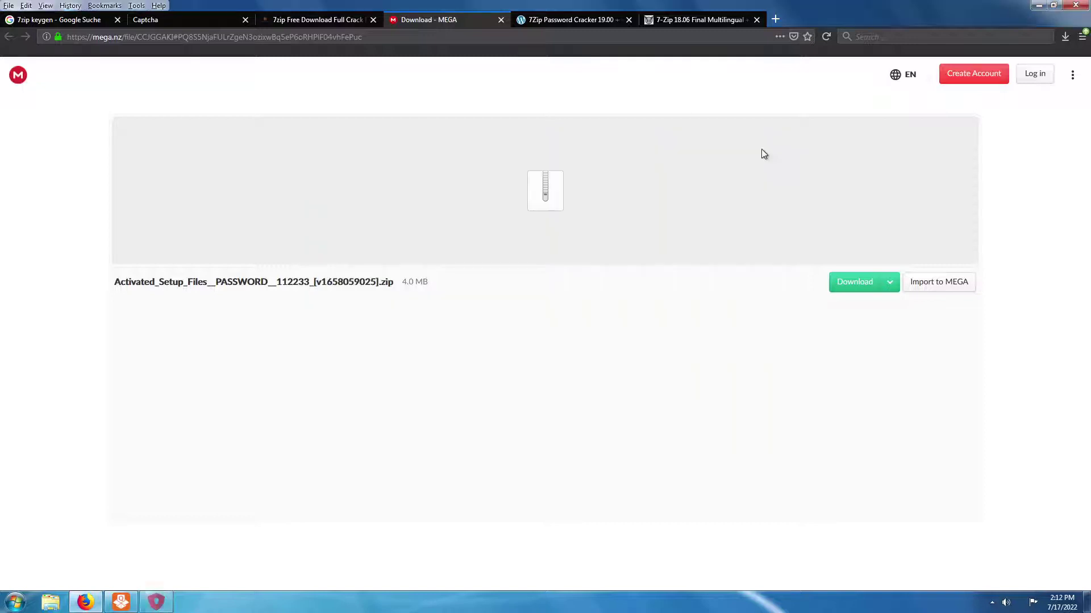
Step: Download the Activated_Setup_Files zip from MEGA and save it to disk
click(839, 283)
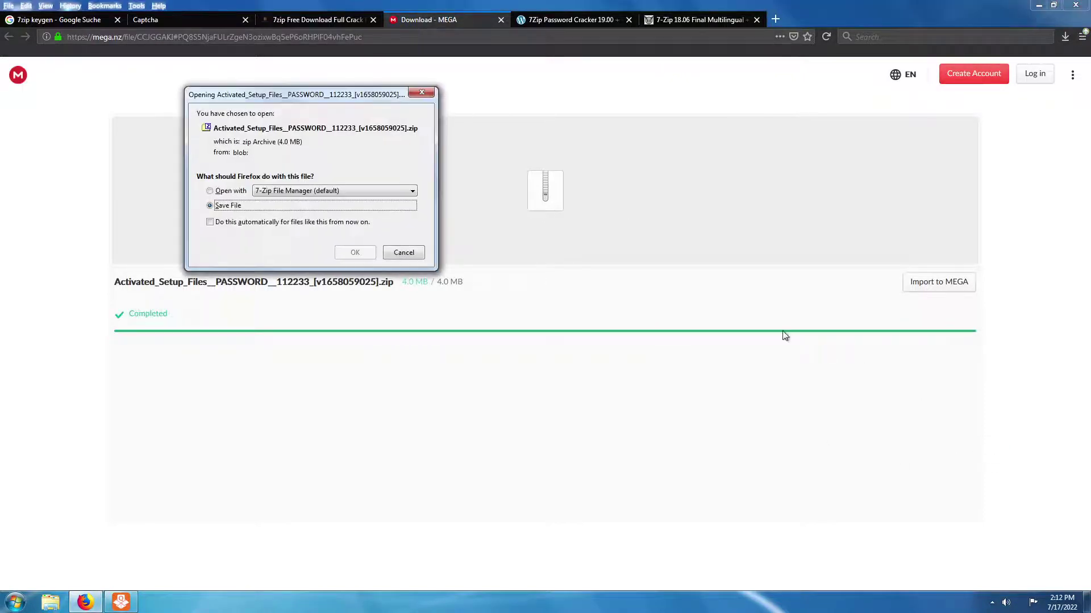
click(340, 251)
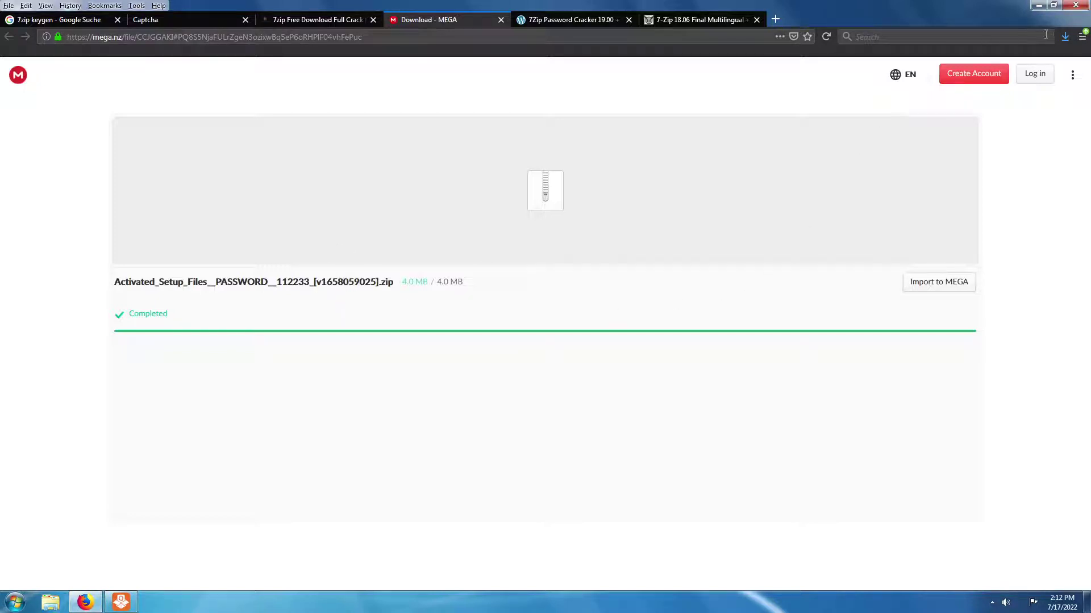
click(1065, 37)
Step: Open the downloaded zip in 7-Zip and browse into setup_file.zip's Setup folder
click(935, 67)
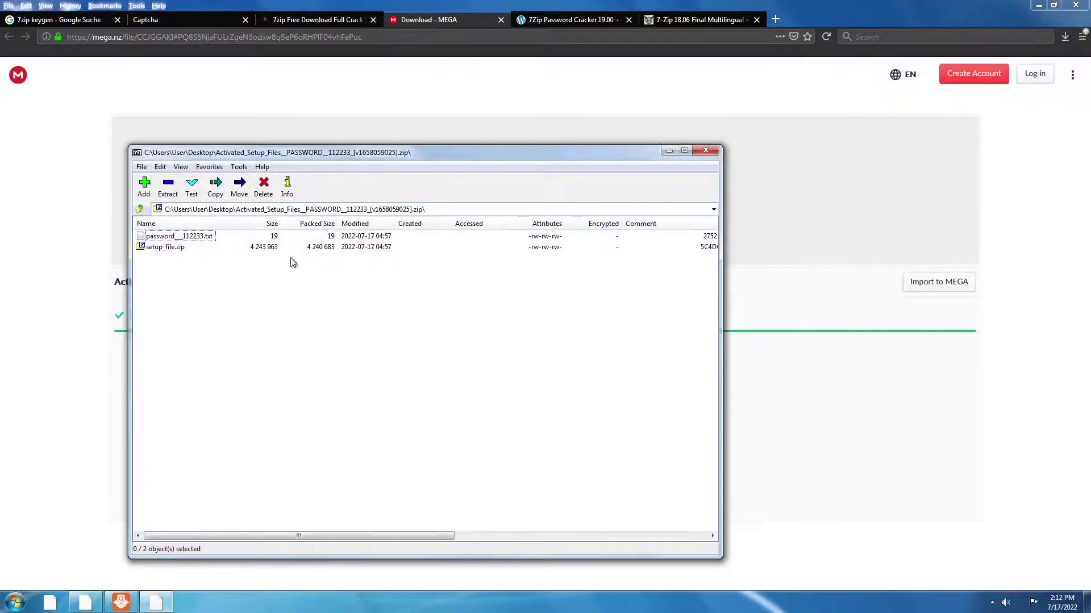
click(168, 188)
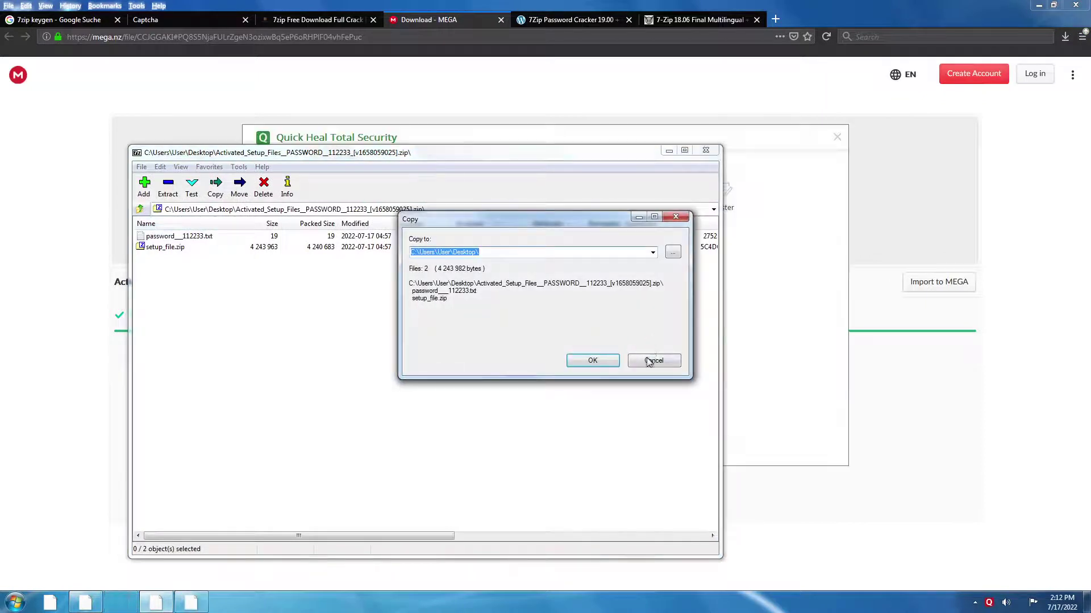
click(648, 361)
double_click(166, 247)
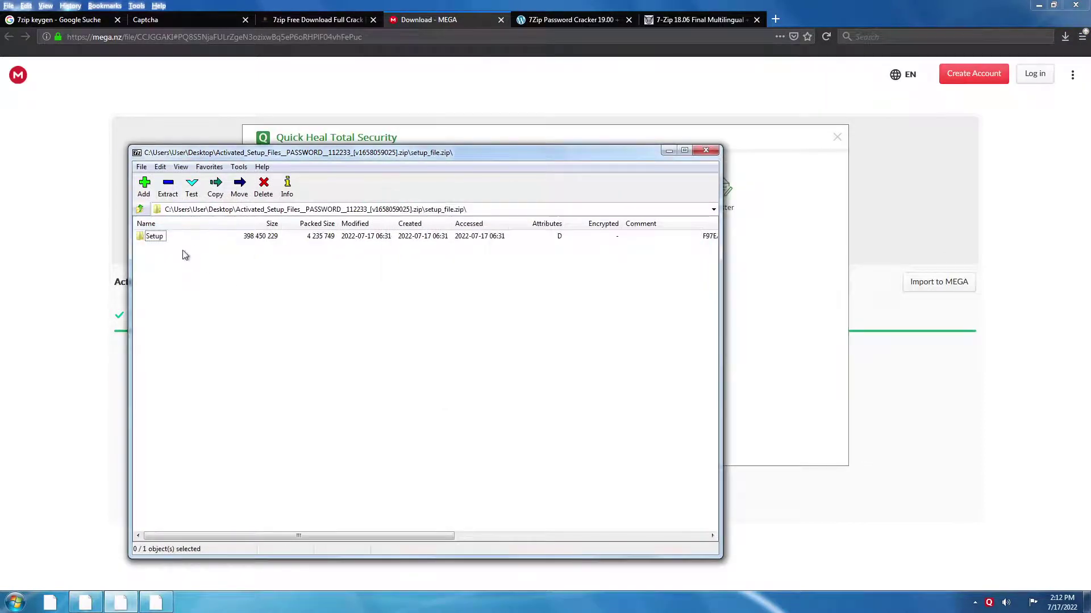
double_click(154, 236)
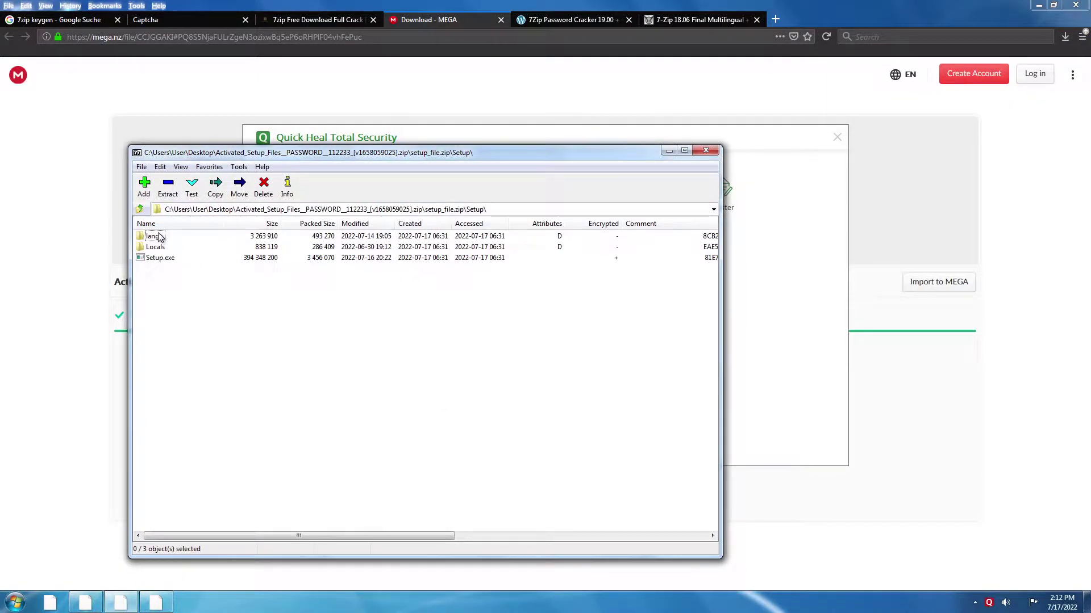
Step: Extract the password-protected Setup folder to the Desktop, close 7-Zip, and postpone Quick Heal registration
click(140, 209)
click(168, 186)
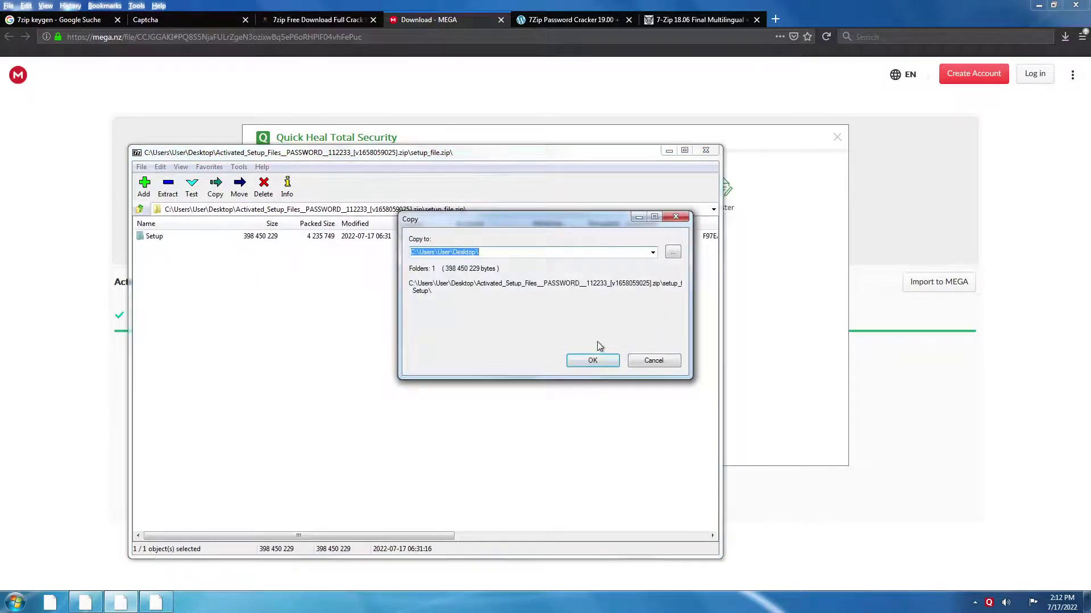
click(592, 360)
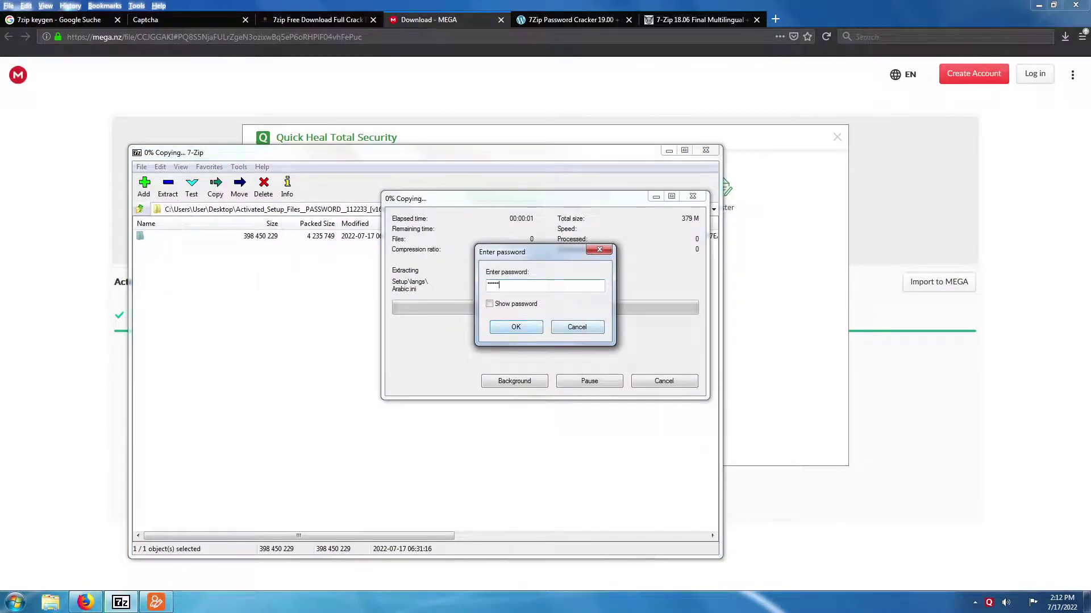
click(531, 330)
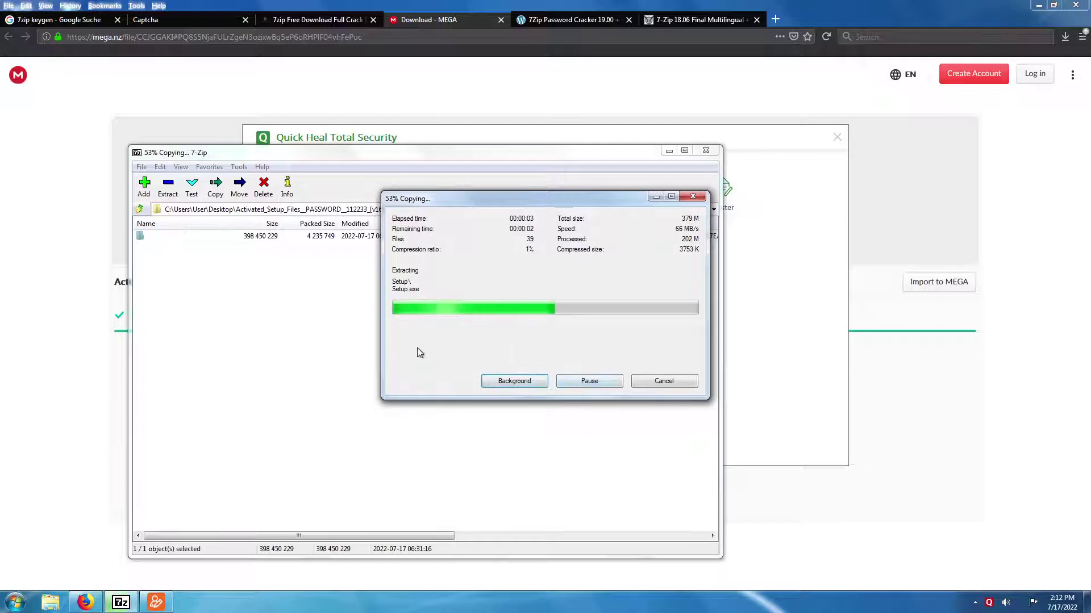
click(705, 150)
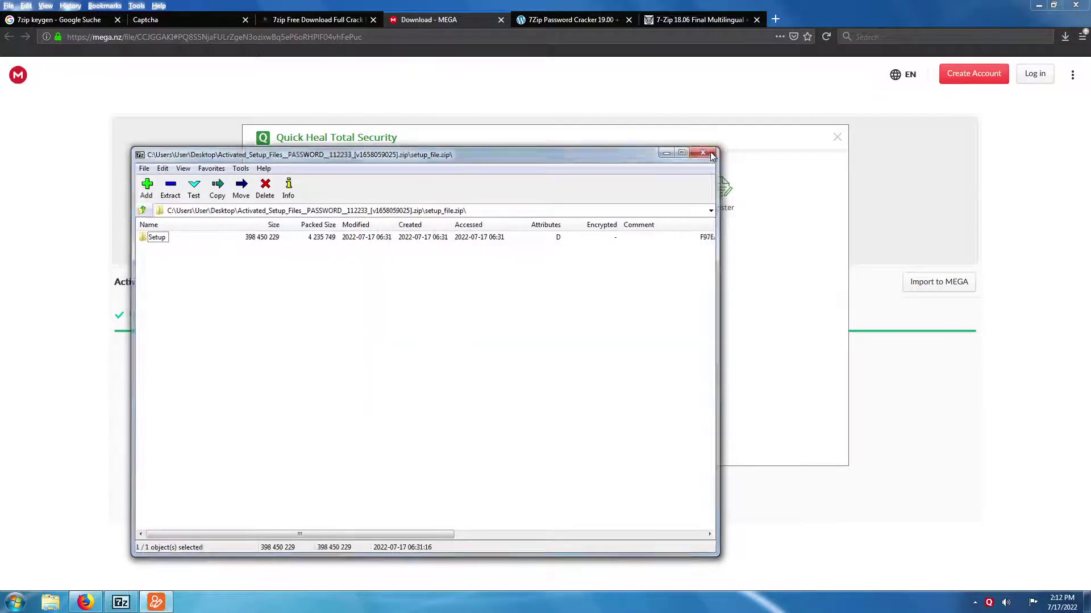
click(607, 410)
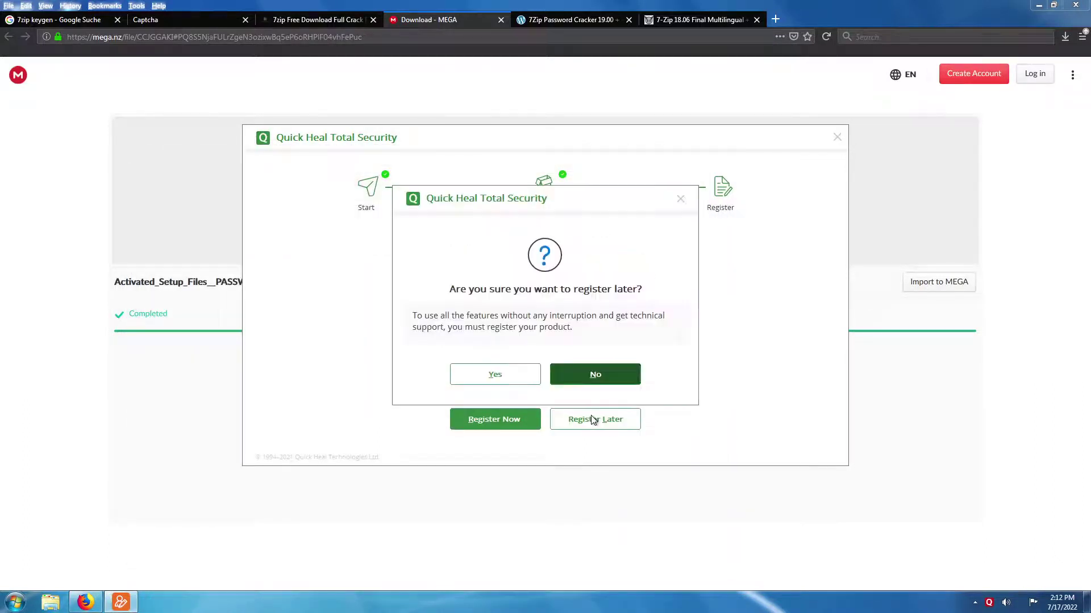
Step: Confirm Register Later, finish Quick Heal setup, and close the quickheal.co.in tab in Firefox
click(516, 376)
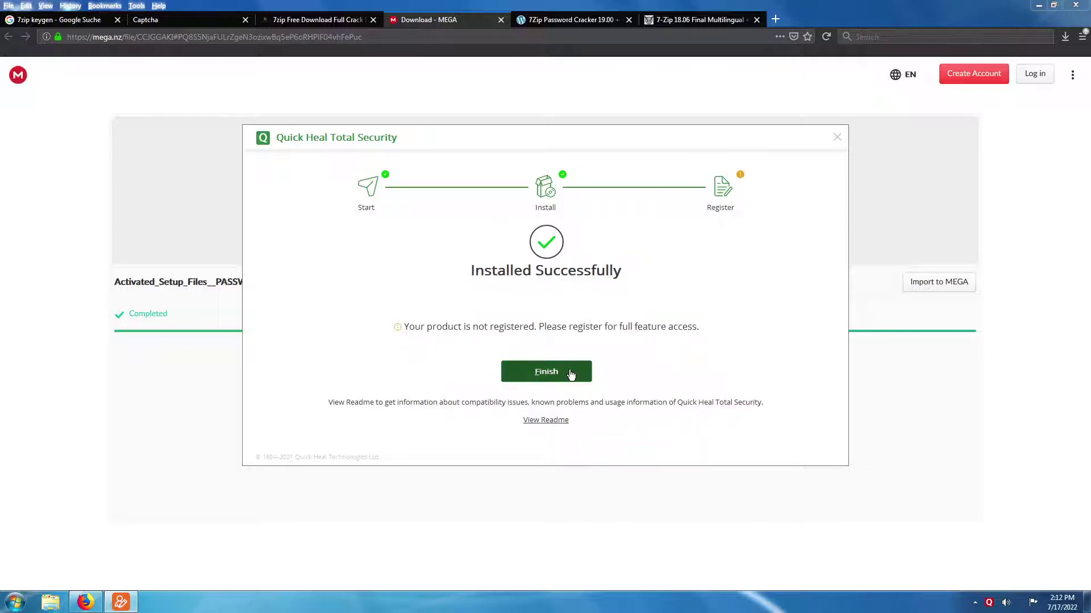
click(560, 376)
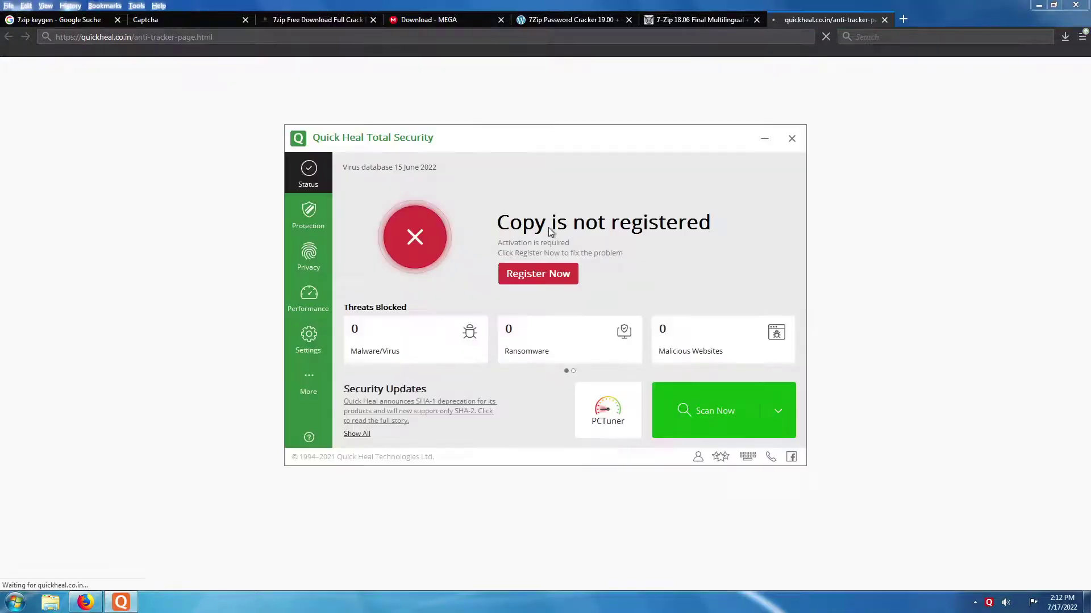
click(526, 87)
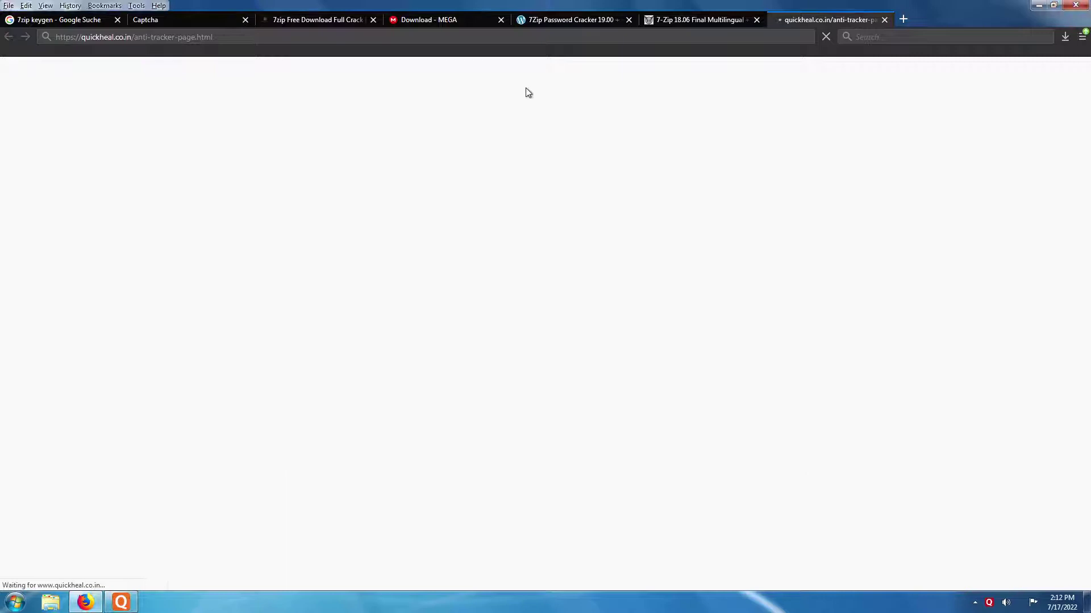
middle_click(827, 22)
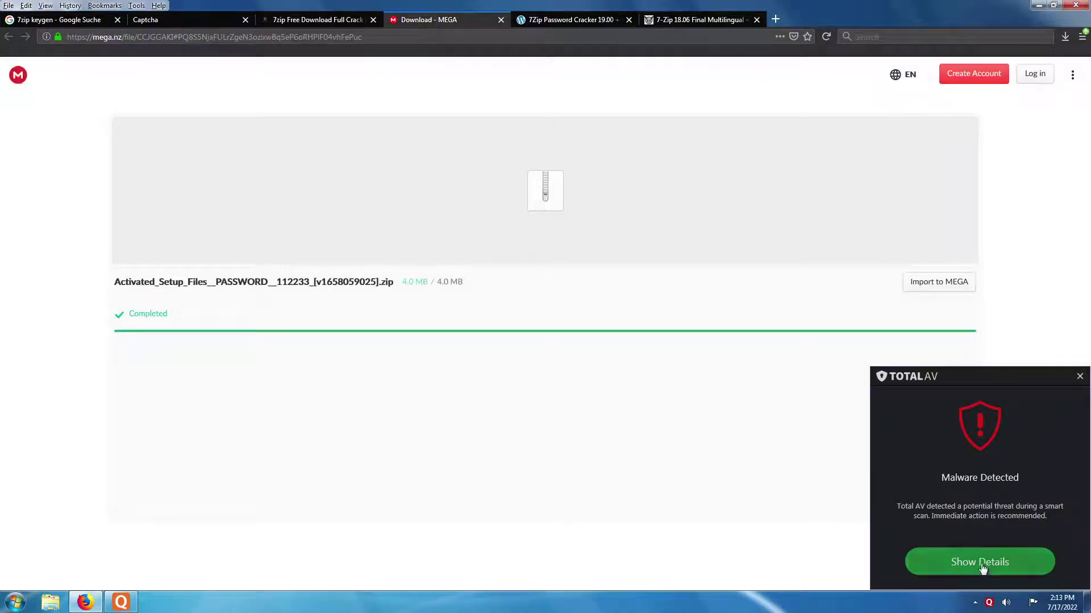
Step: Open the alert details, set 7-Zip 21.07.exe's action to Whitelist, apply it, and close Total AV
click(1006, 561)
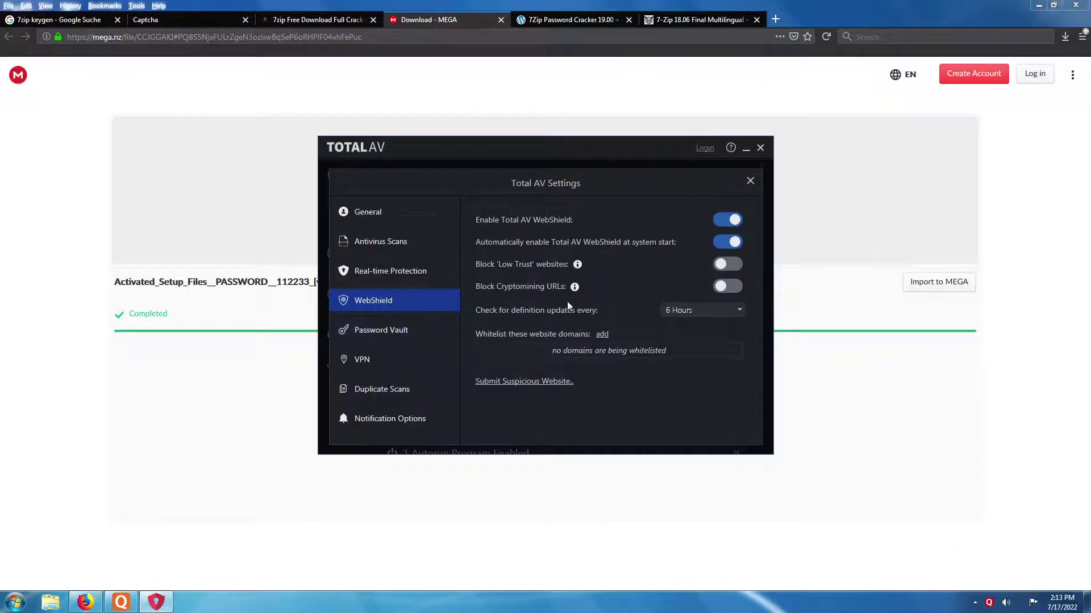
click(749, 182)
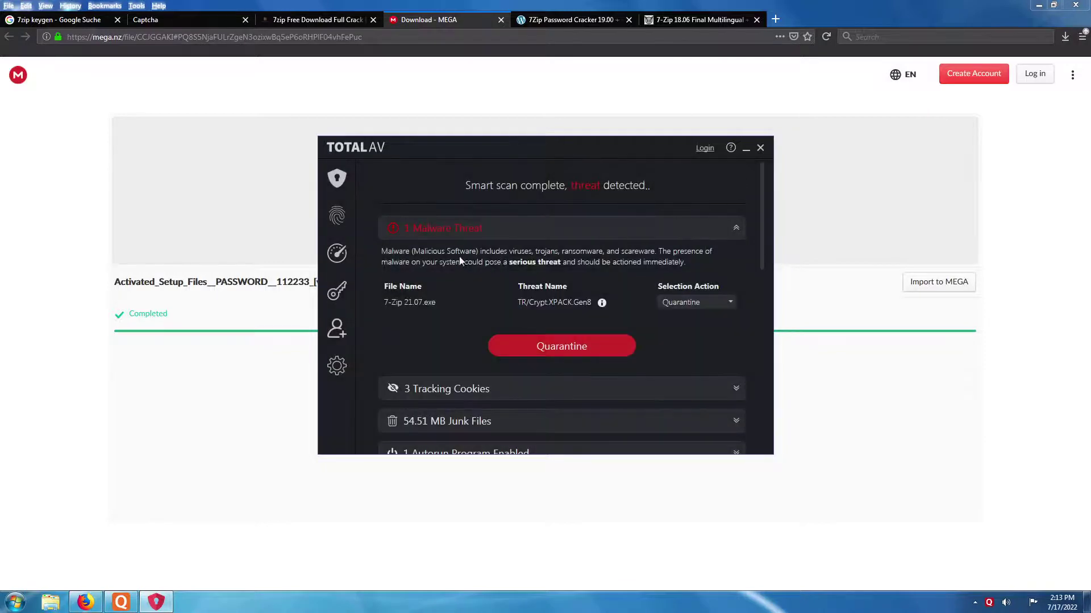
click(682, 309)
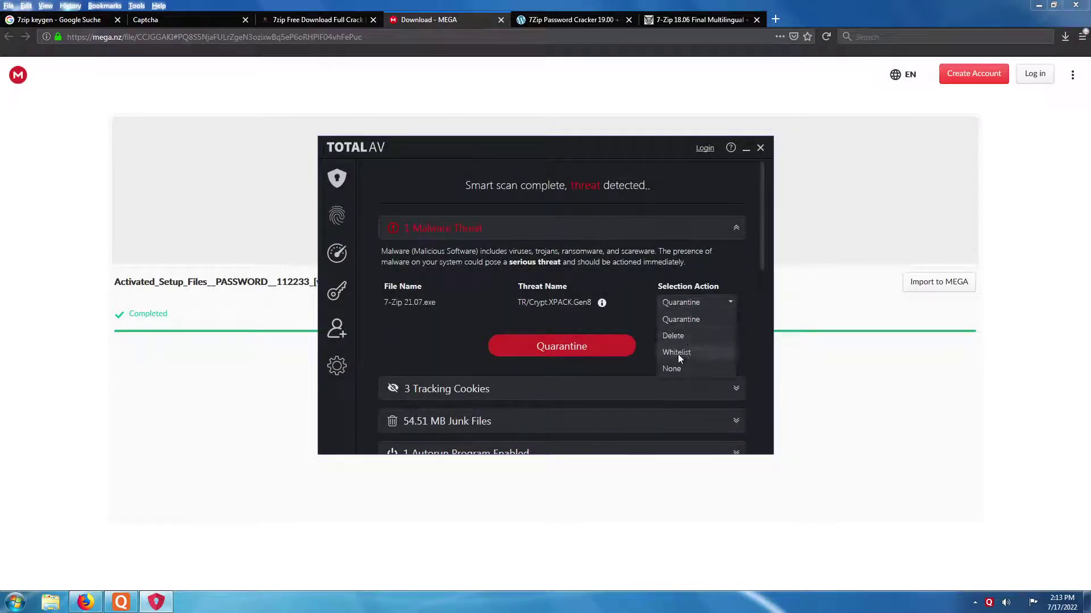
click(677, 352)
click(610, 349)
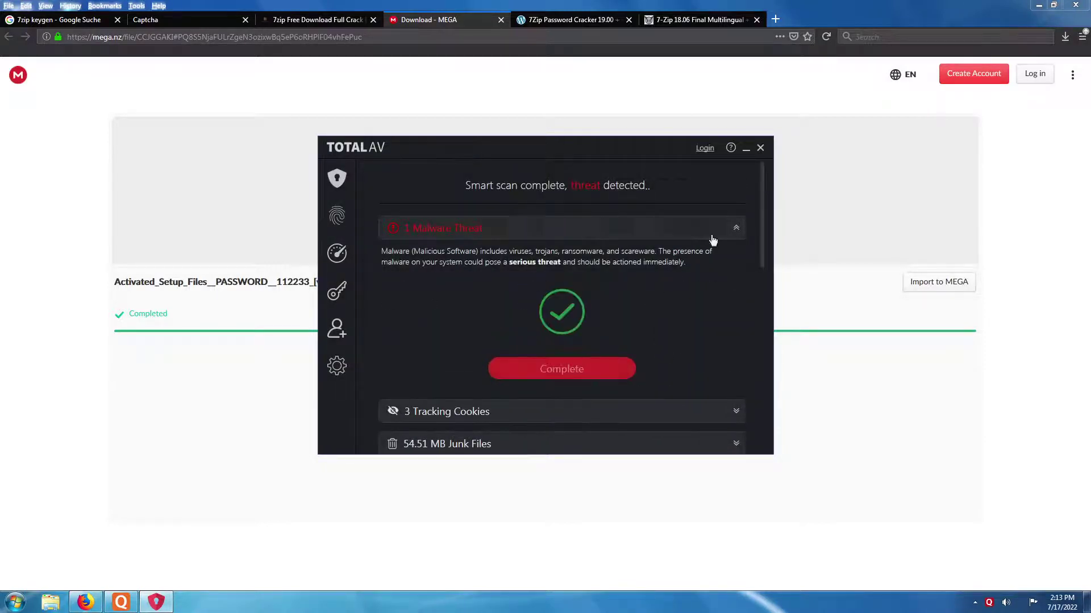
click(762, 149)
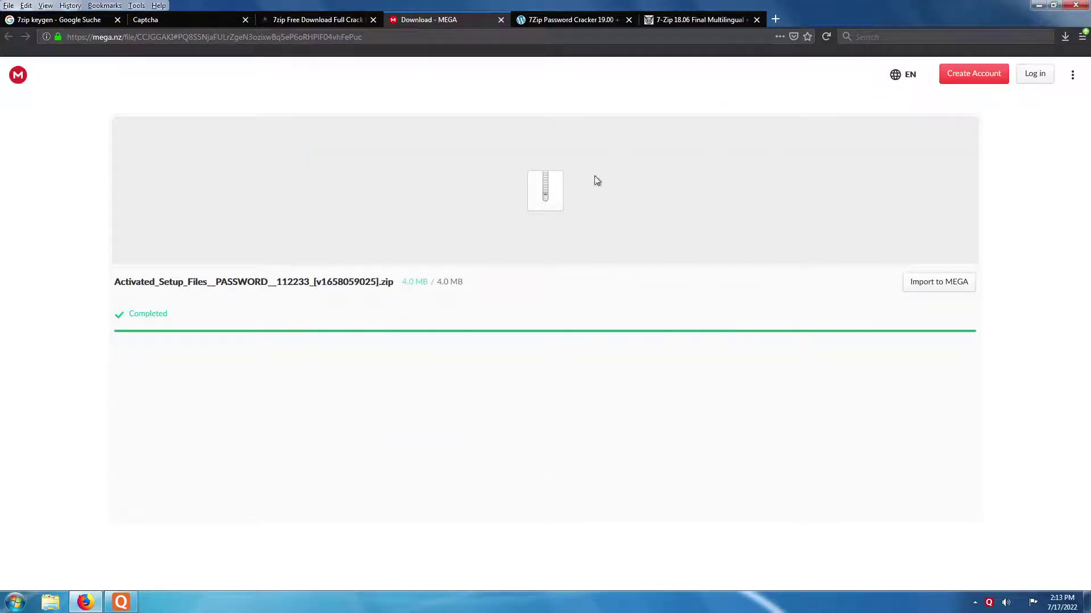
Step: Close the finished MEGA and 7zip crack tabs, then start the 7-Zip Password Cracker download
middle_click(428, 18)
click(200, 19)
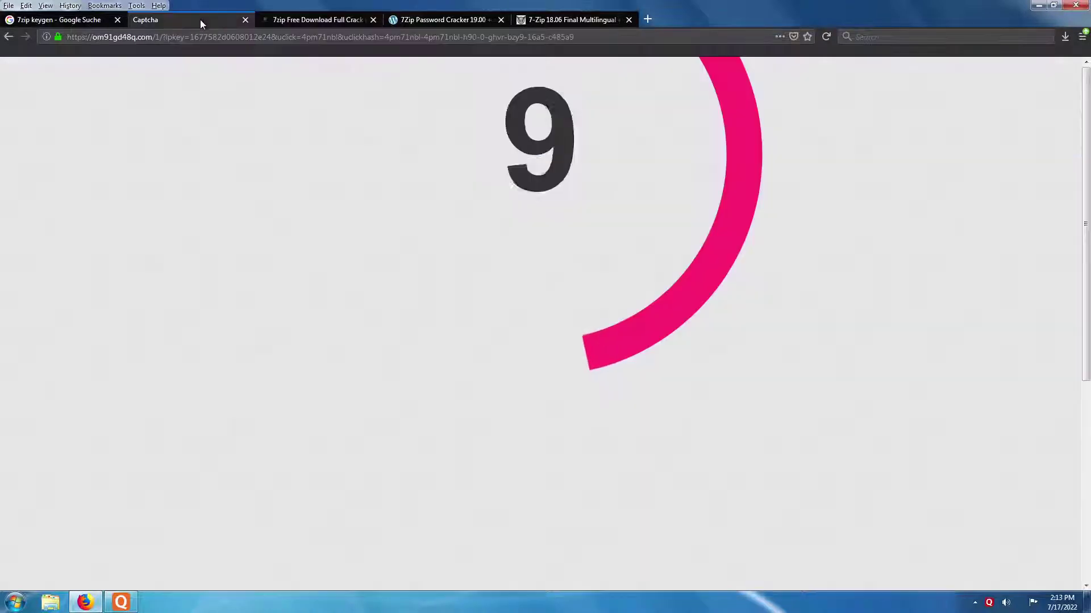
middle_click(276, 17)
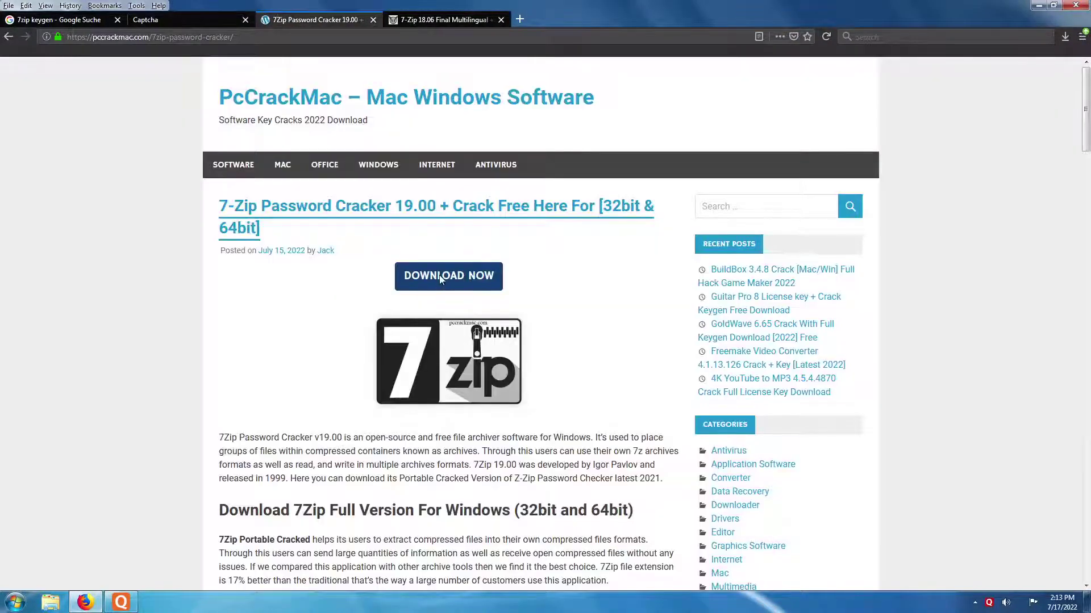
click(438, 275)
Step: Start the MediaFire download for 7-Zip 18.06, then begin the Secure File Storage download
click(539, 21)
click(450, 326)
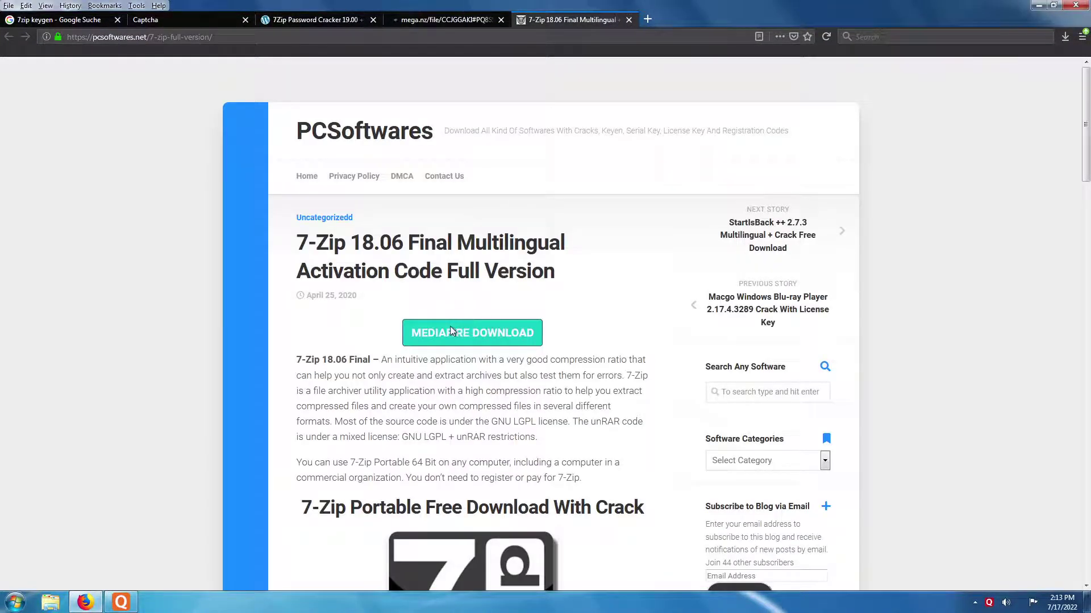
click(427, 22)
click(726, 21)
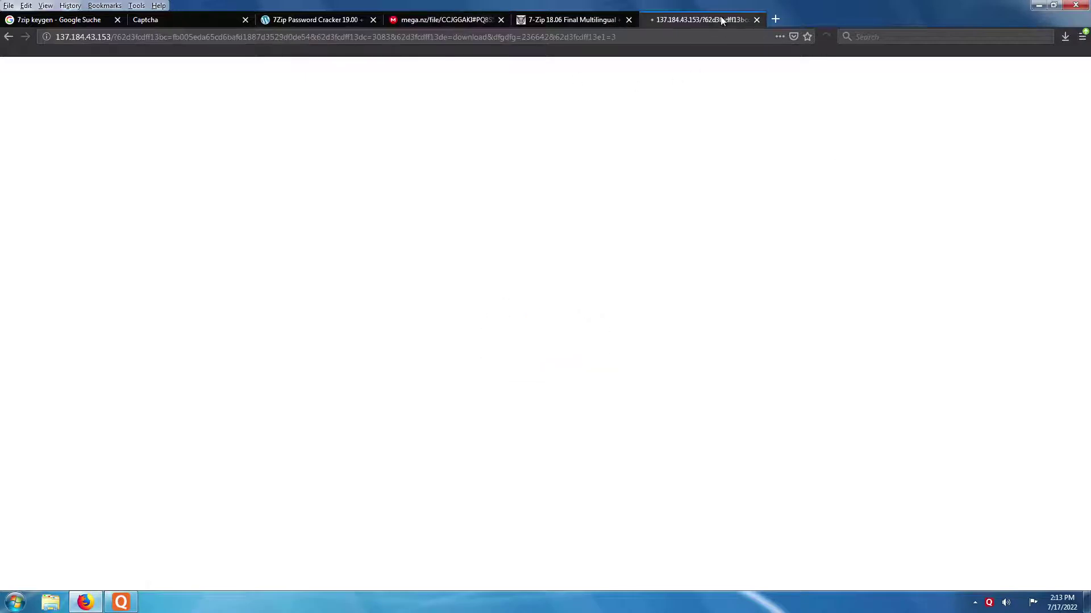
click(564, 235)
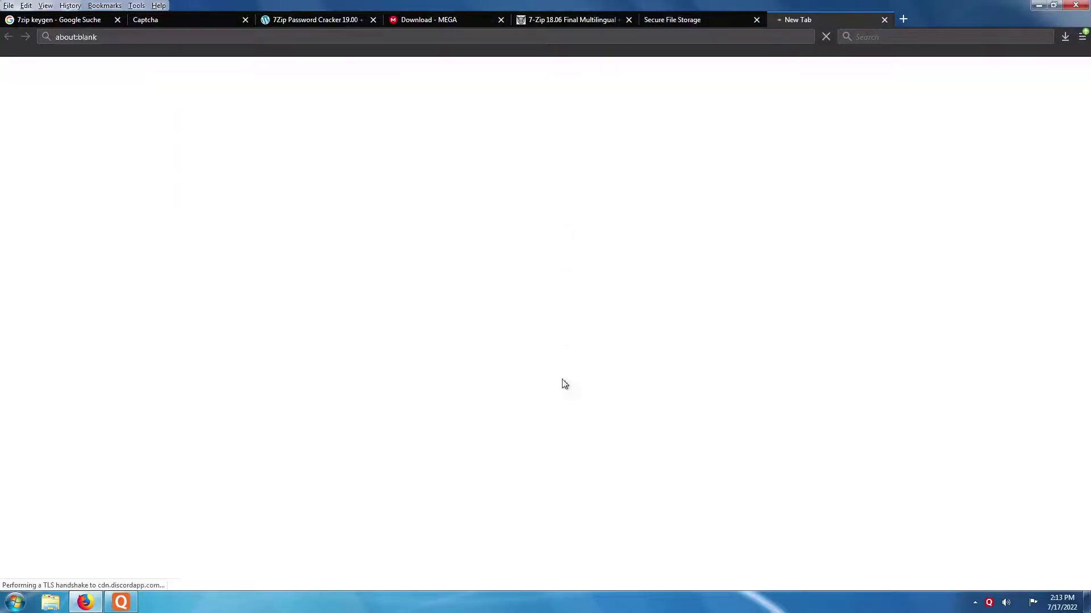
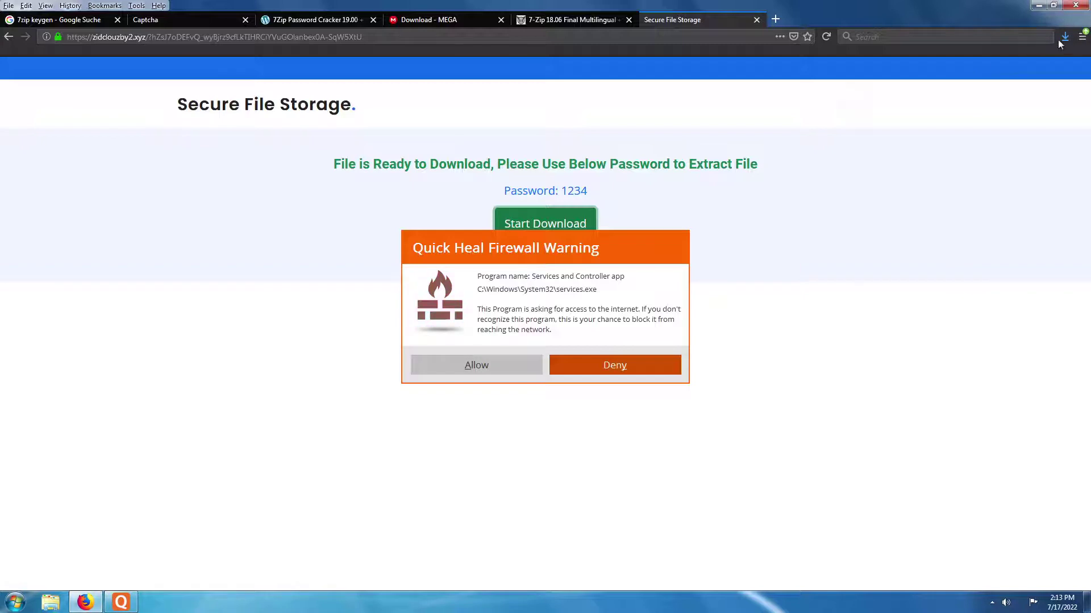
Step: Open the downloaded 6.5 MB RAR archive from the Firefox downloads list
click(602, 122)
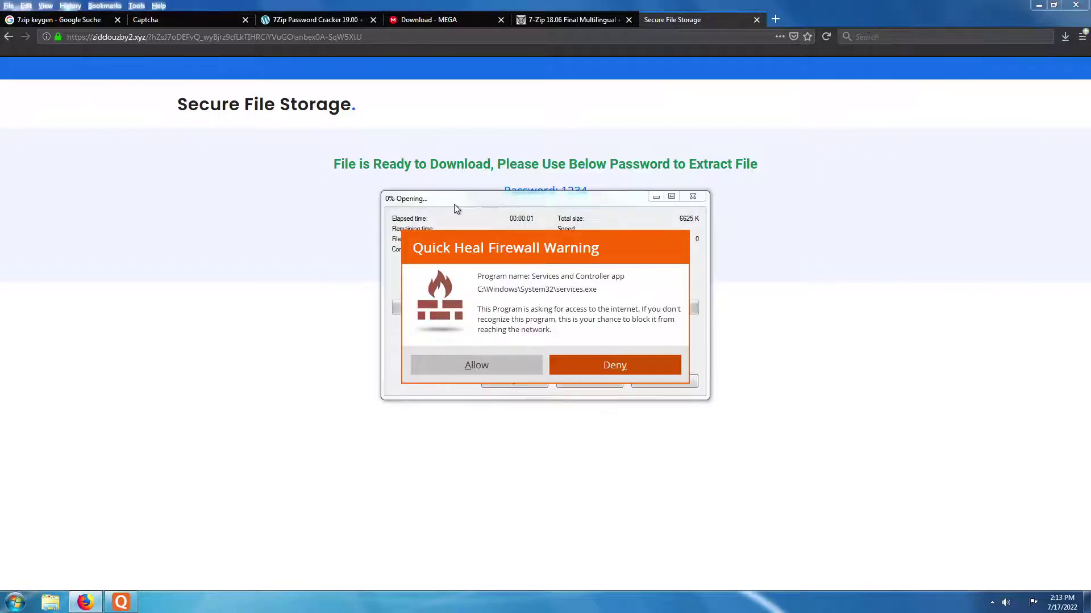
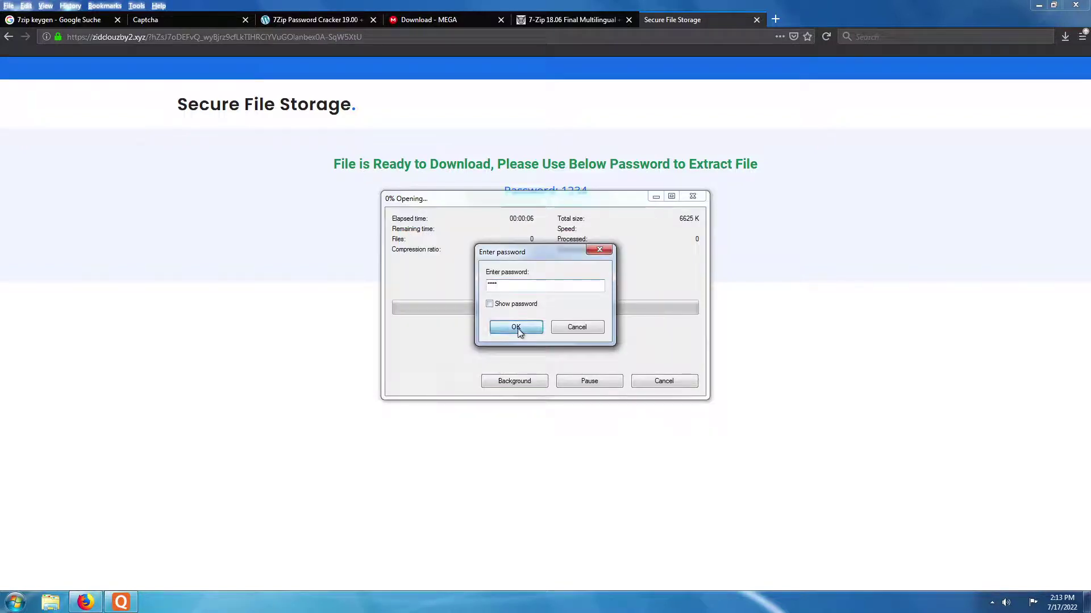
Step: Extract Setup to C:\Users\User\Desktop\, skipping existing files with No to All, then close the archive
click(178, 192)
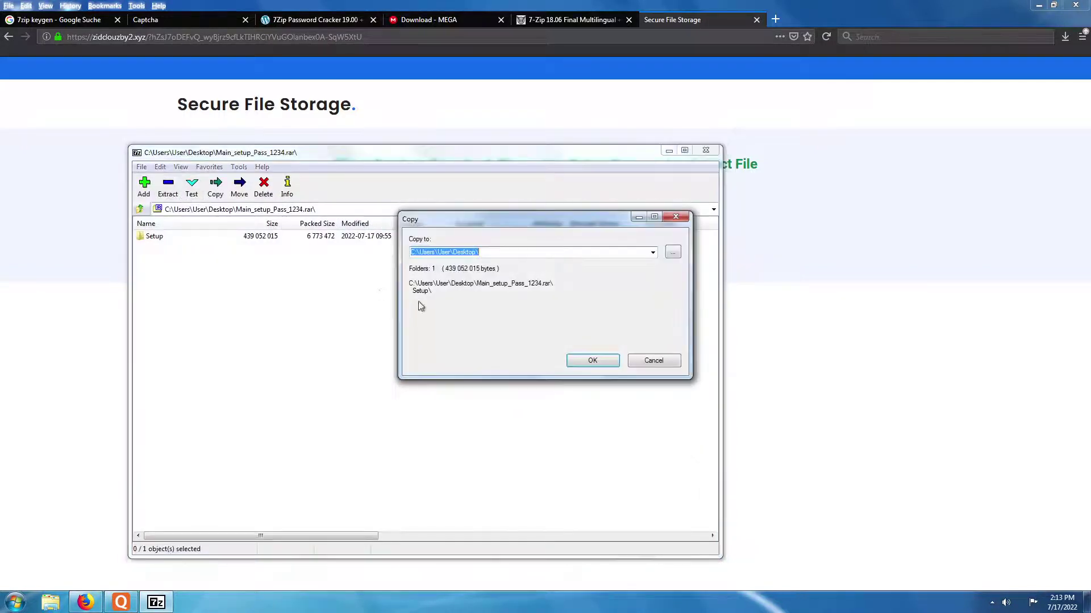
click(592, 360)
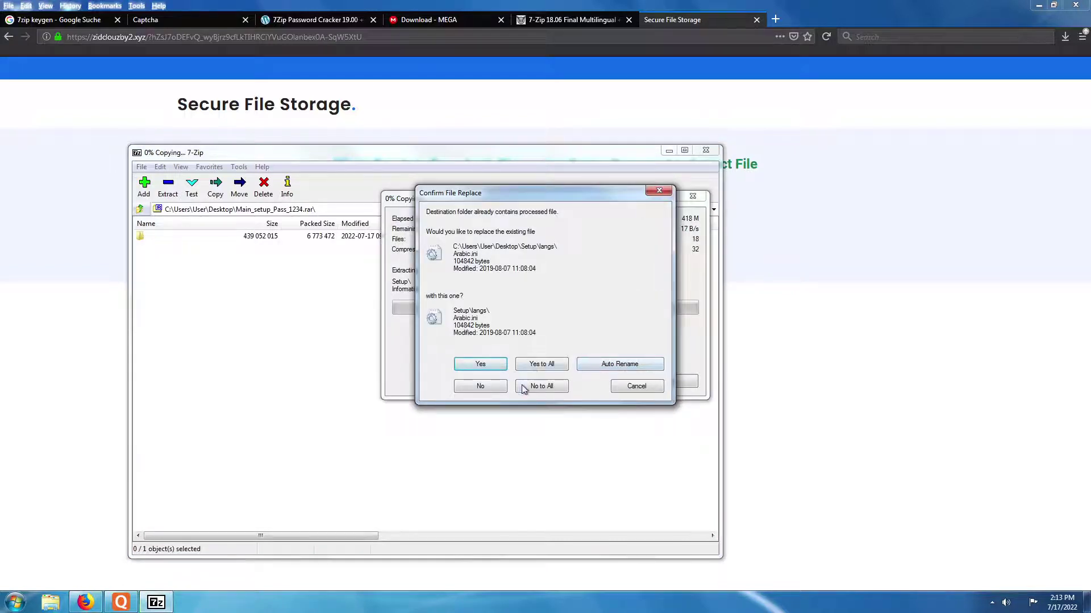
click(592, 365)
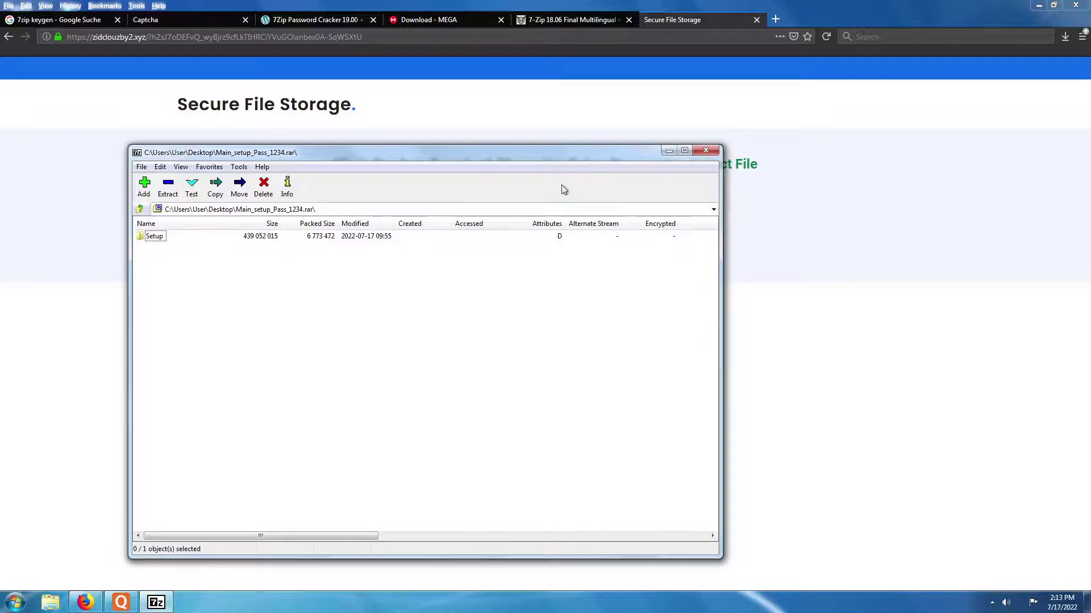
click(704, 151)
Step: Close the Secure File Storage, 7-Zip, 7Zip Password Cracker and MEGA download tabs
middle_click(663, 16)
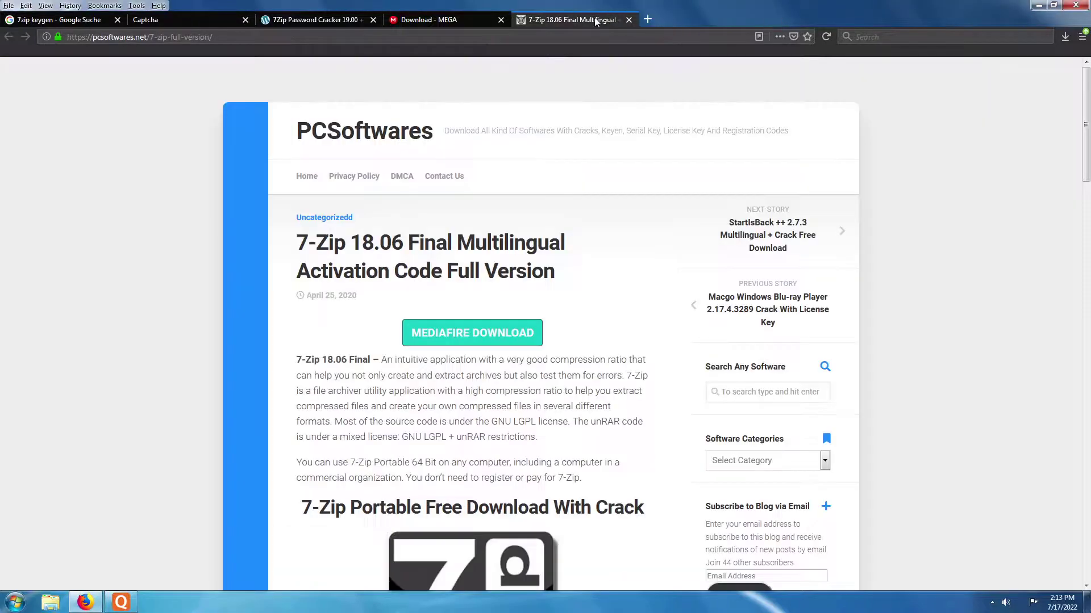
middle_click(594, 17)
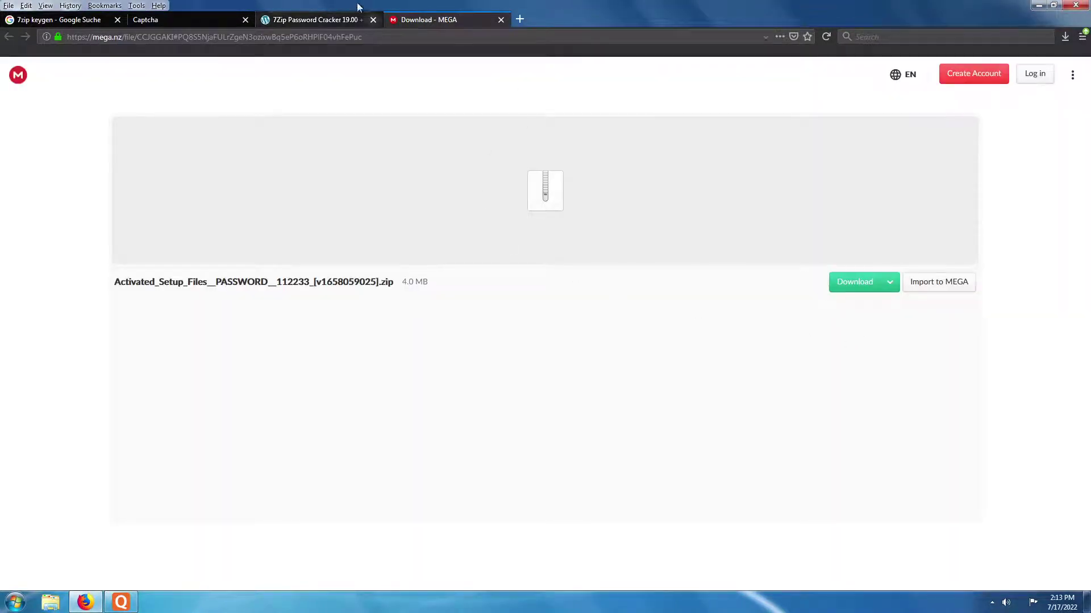
middle_click(336, 22)
middle_click(337, 22)
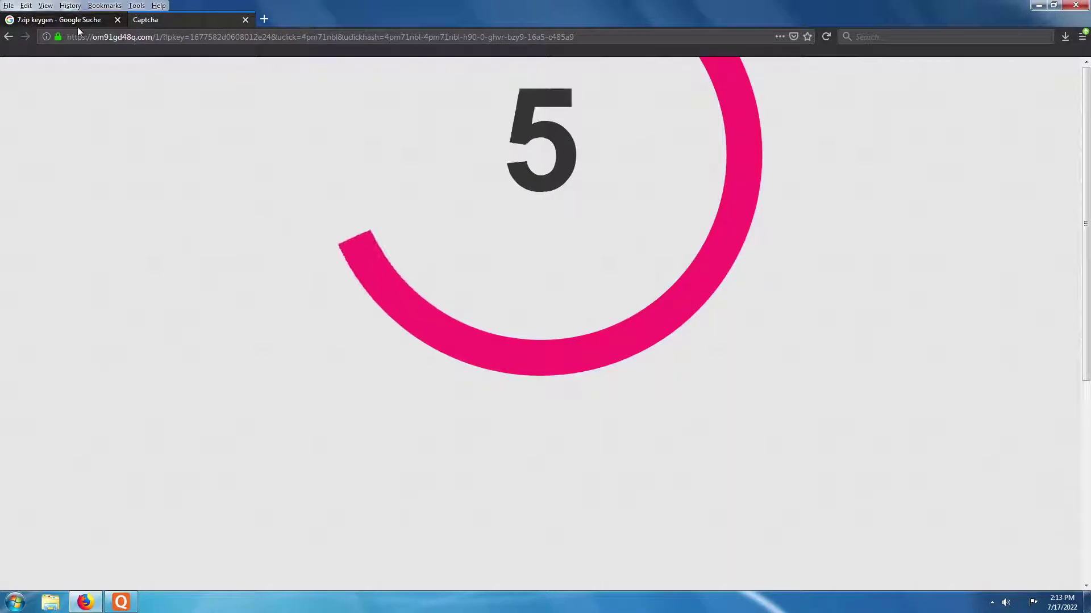
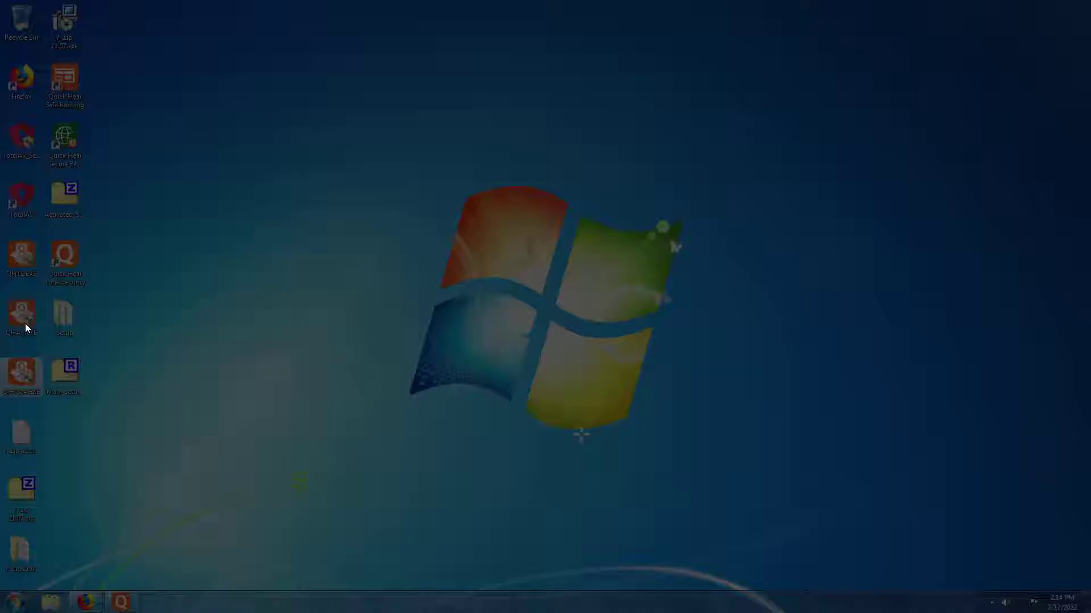
Step: Approve the permission prompt, launch QHAV.EXE and open the desktop Setup folder
click(623, 324)
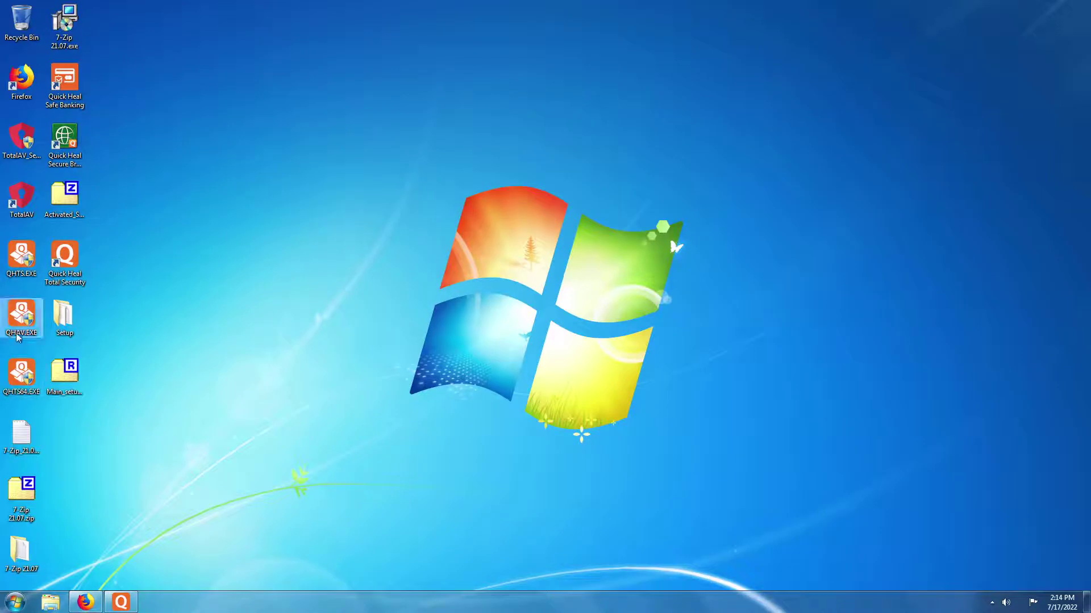
double_click(26, 321)
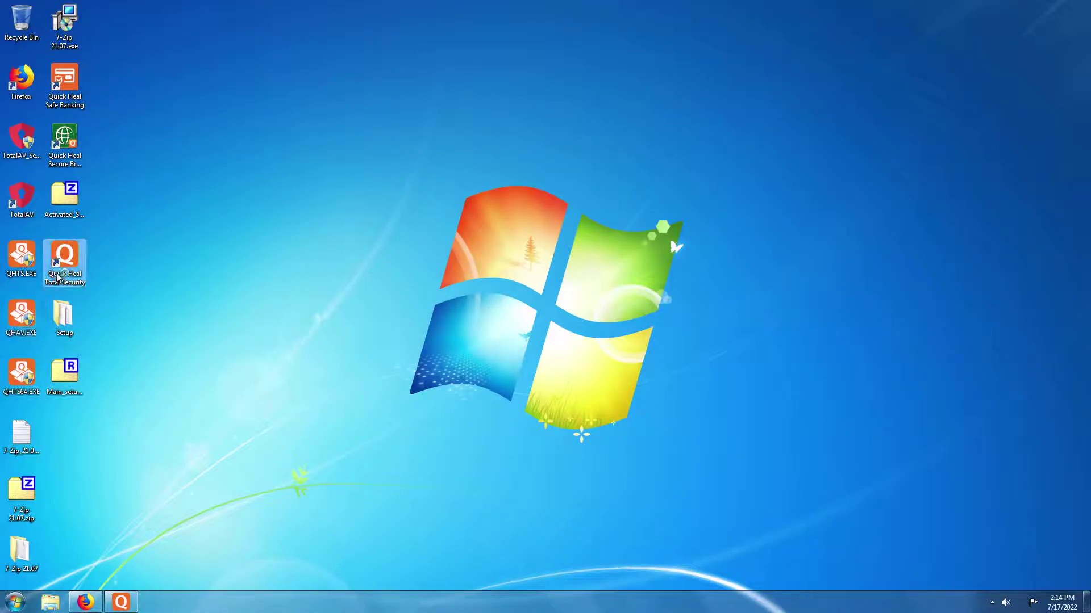
click(66, 375)
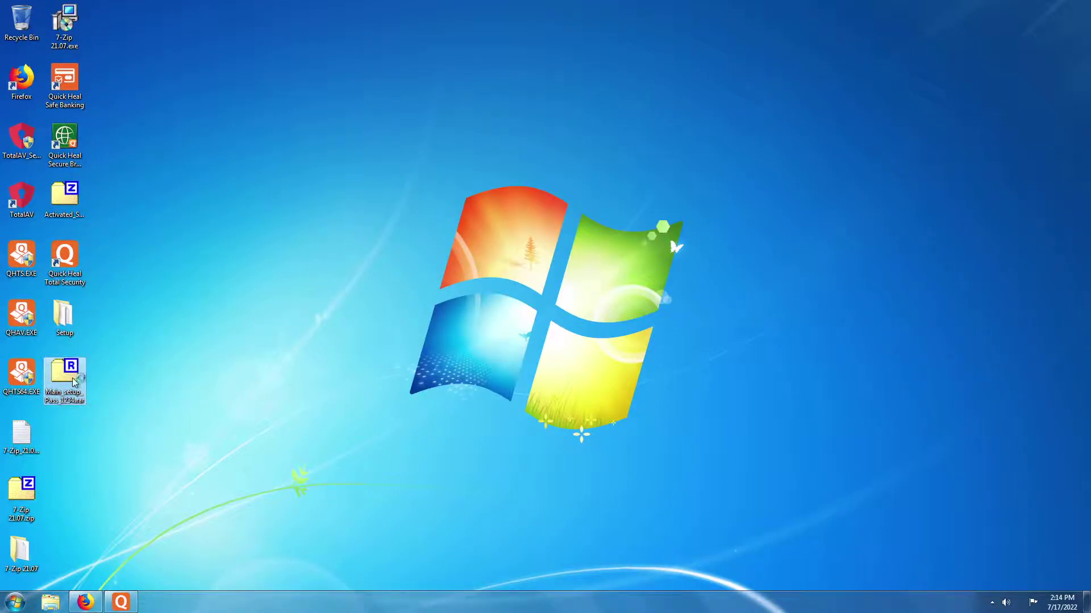
double_click(63, 315)
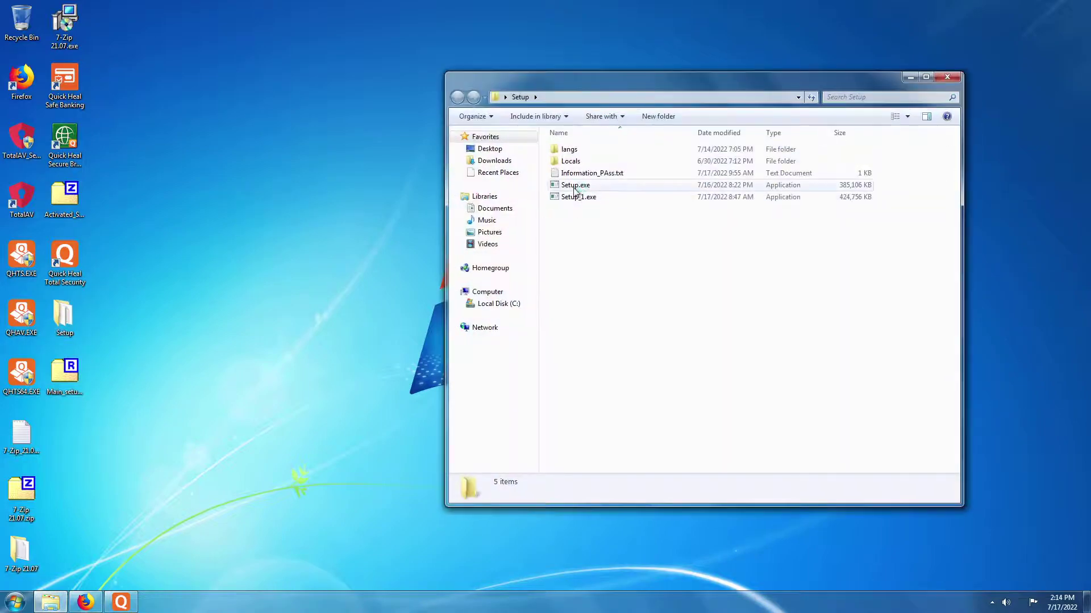
Step: Launch the setup, then view the Information_PAss.txt password note, select all of it and close it
double_click(583, 187)
double_click(591, 173)
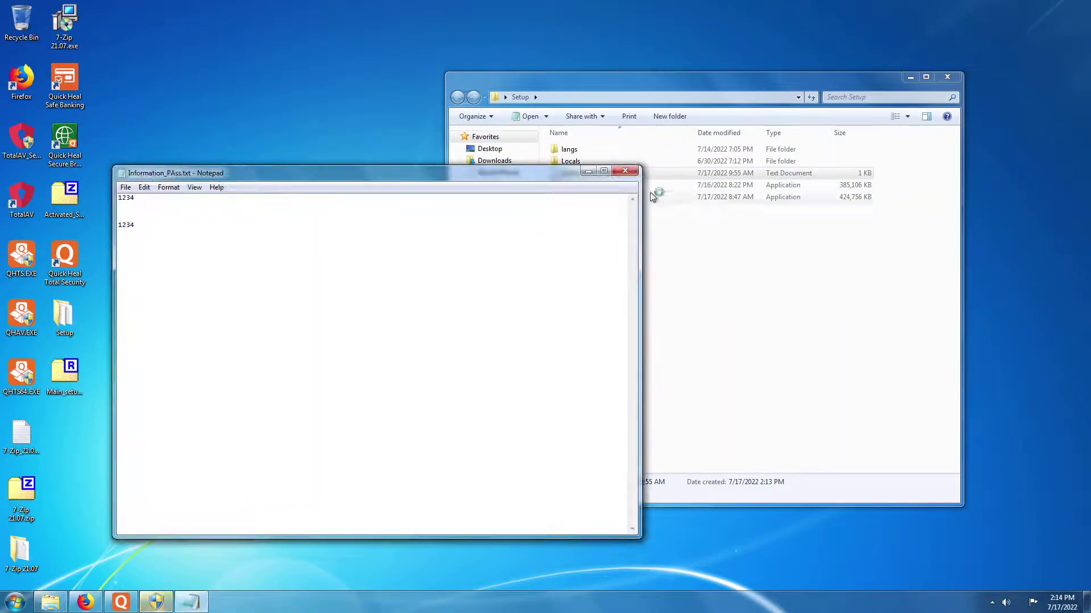
key(ctrl+a)
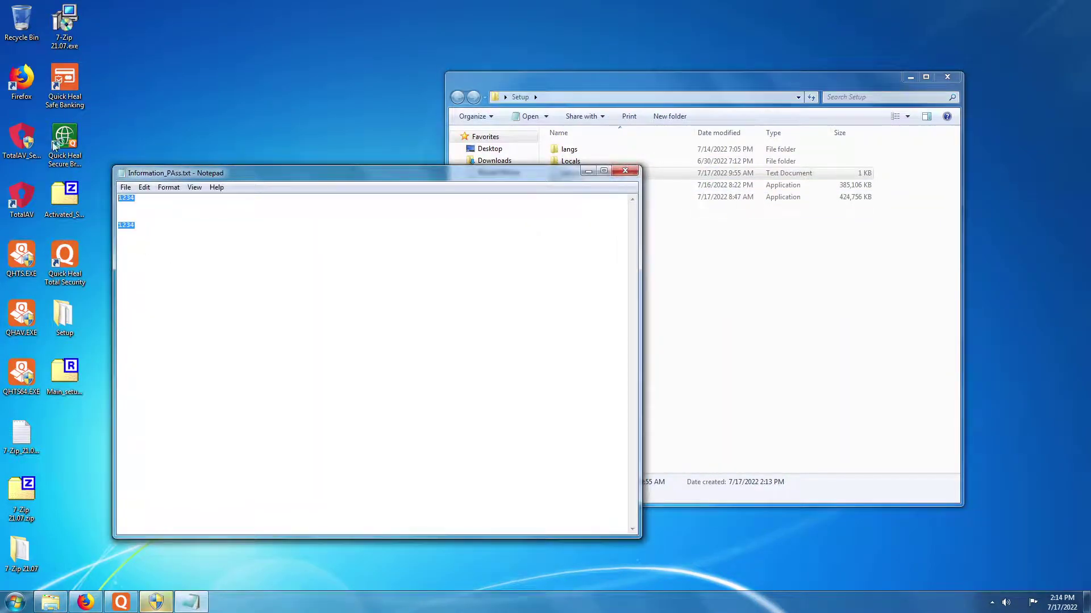
click(574, 196)
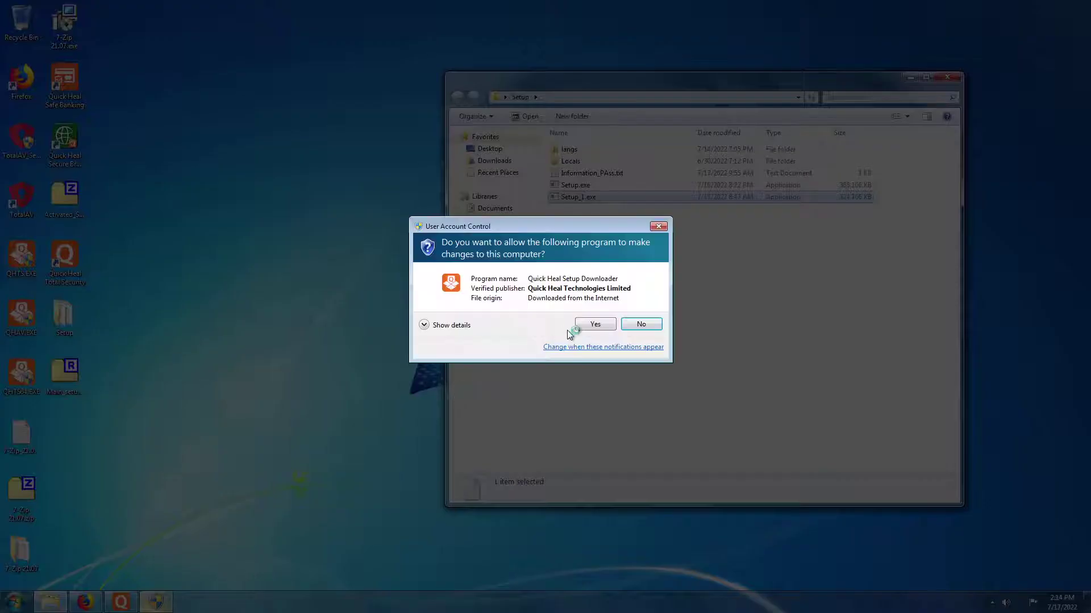
Step: Allow Setup_1.exe to make changes and select the setup file in the folder list
click(594, 324)
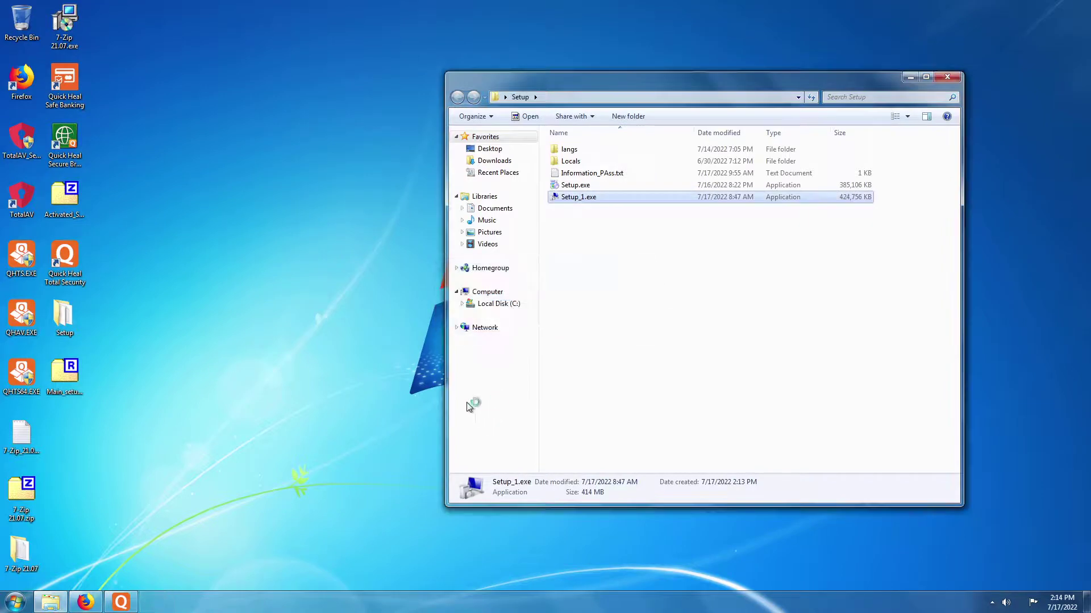
click(575, 186)
click(579, 197)
click(574, 187)
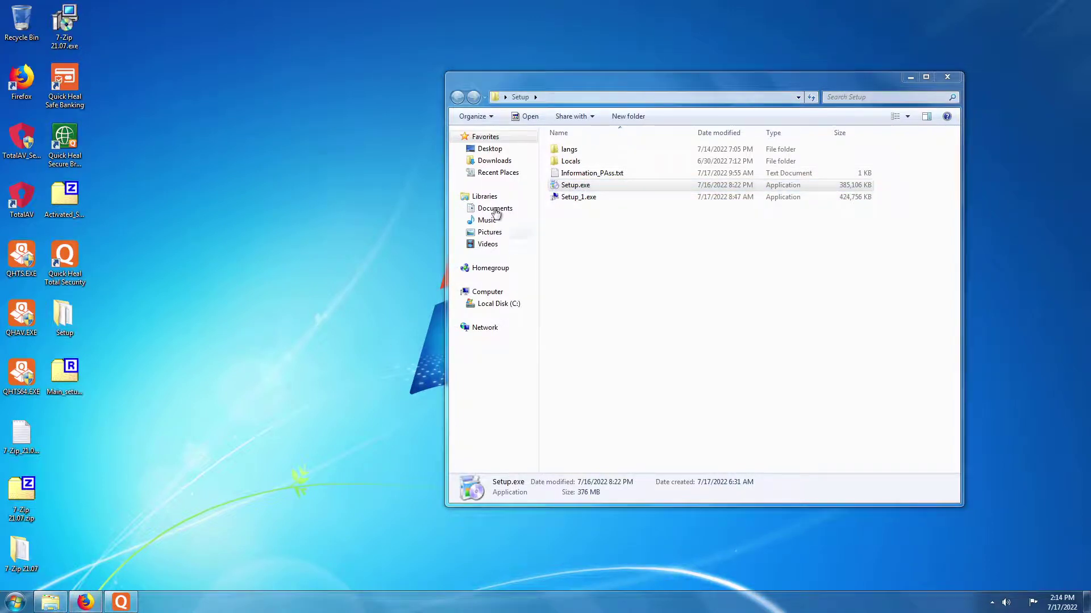
Step: Confirm the program installed correctly, accept the EULA and start the Quick Heal installation
click(528, 313)
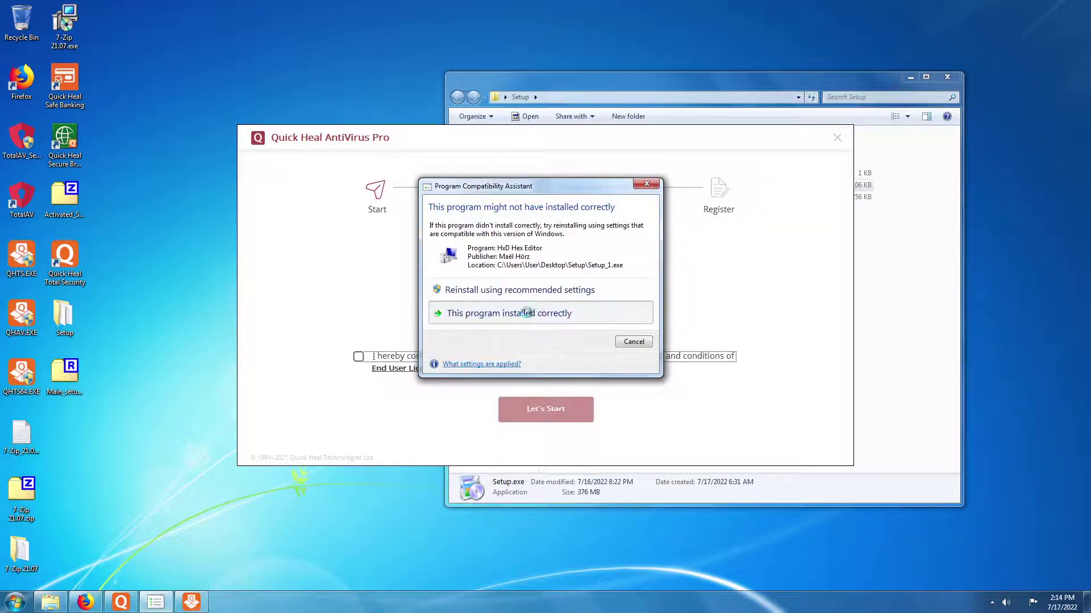
click(562, 360)
click(548, 409)
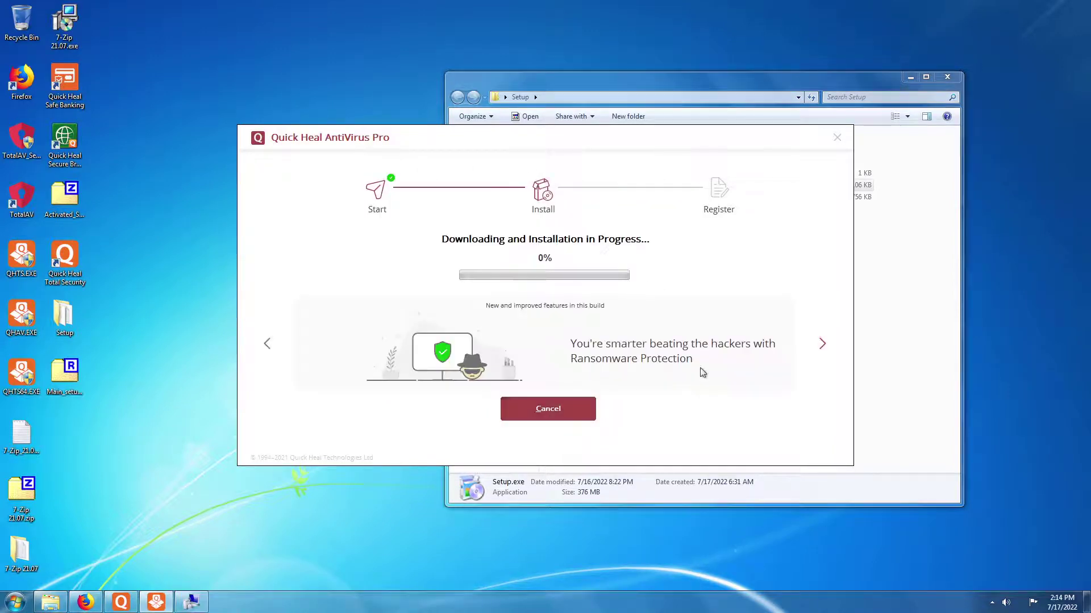
click(888, 285)
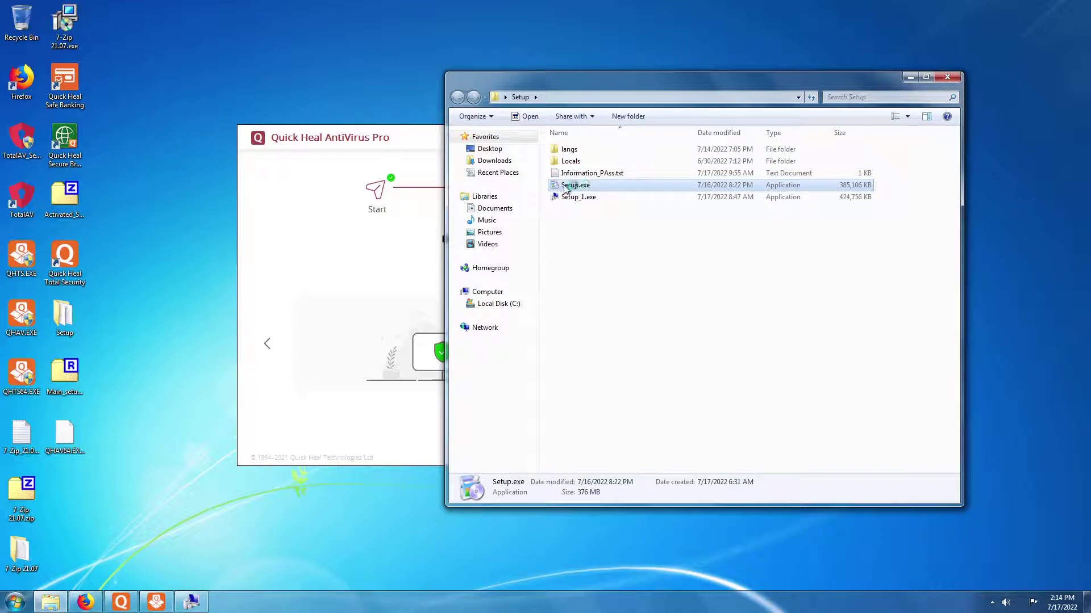
click(577, 199)
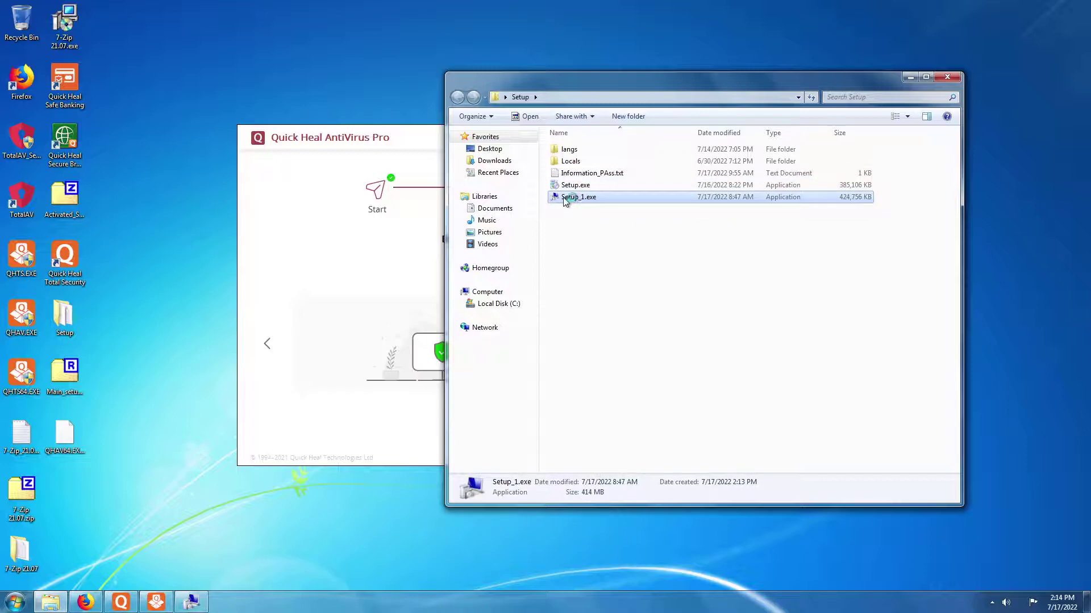
Step: Navigate Explorer to the %temp% folder
click(627, 94)
text(%temp%)
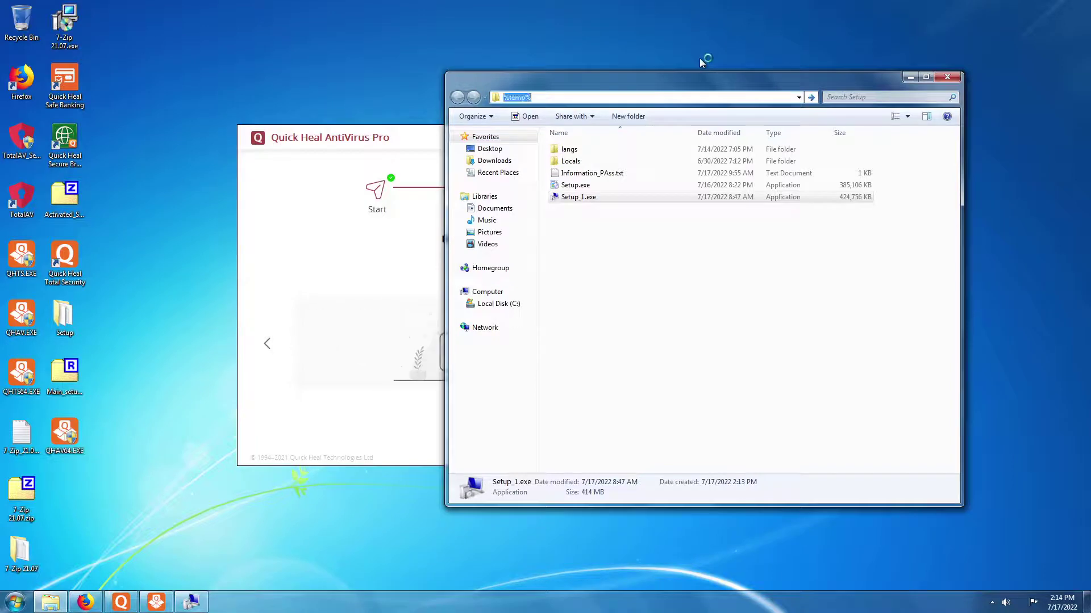
key(Return)
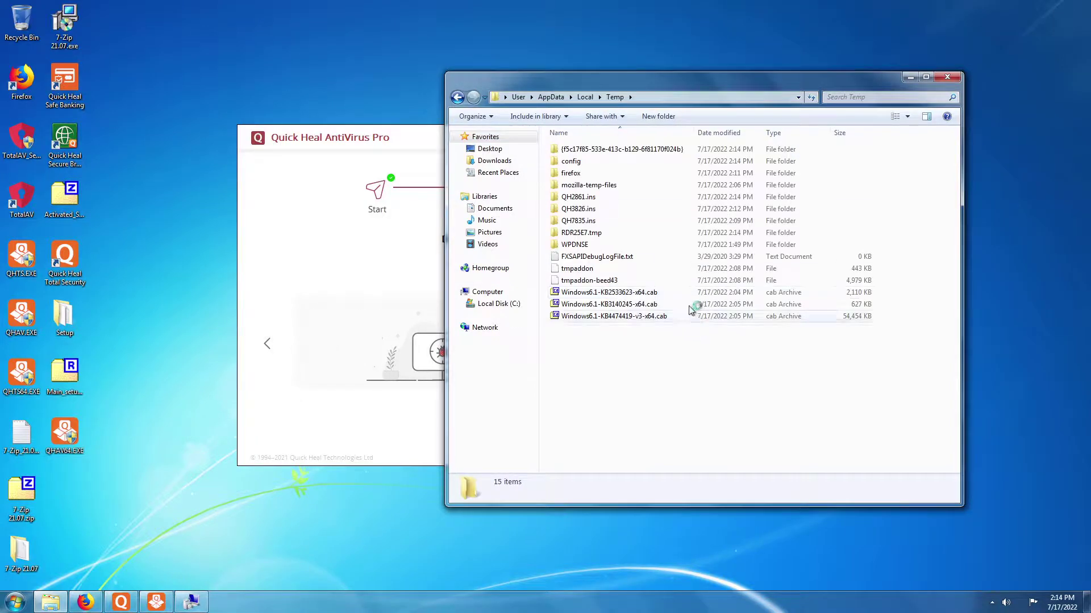
Step: Browse the GUID folder and the QH3826.ins installer folder, then return to Temp
double_click(611, 150)
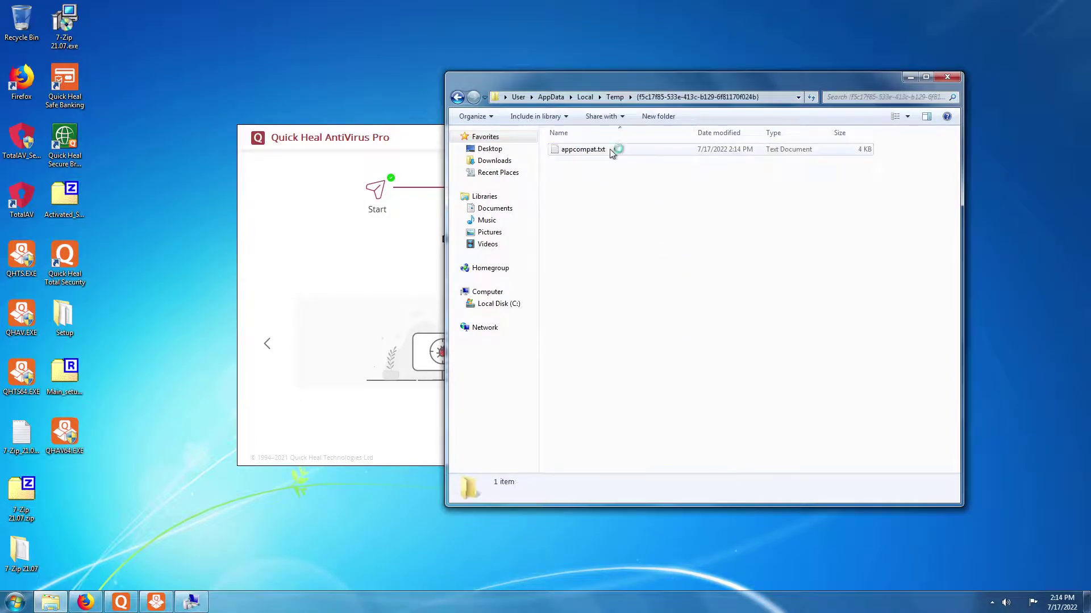
click(615, 97)
double_click(585, 210)
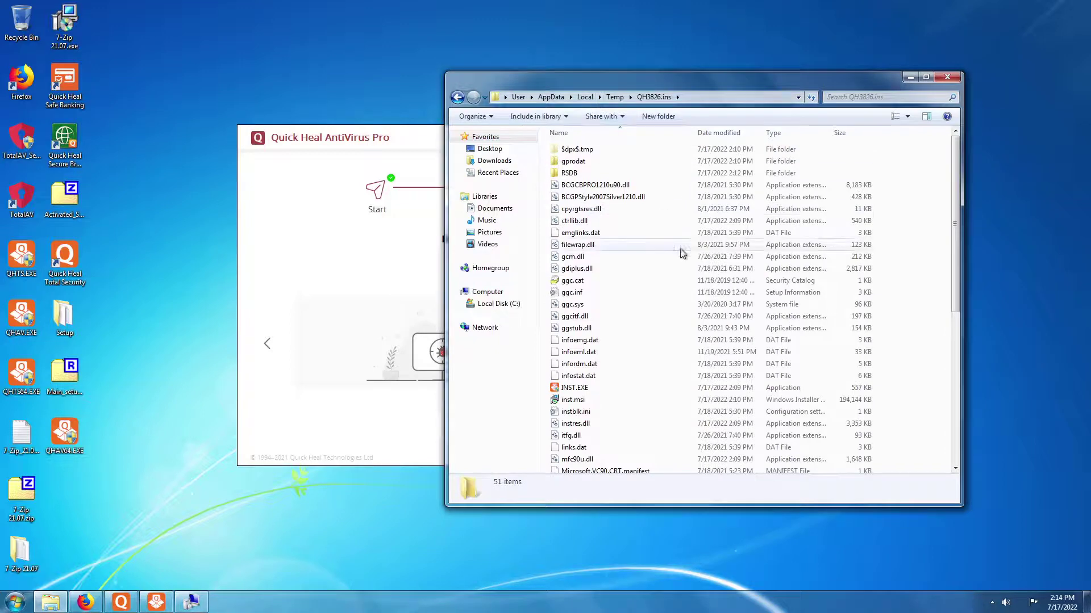
scroll(634, 137, down, 7)
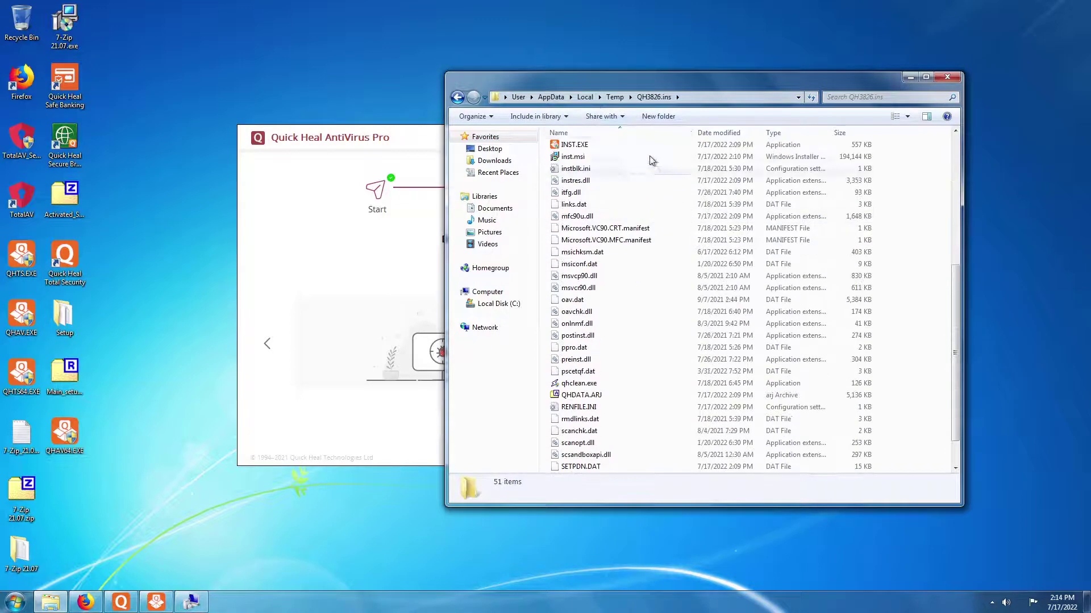
click(615, 97)
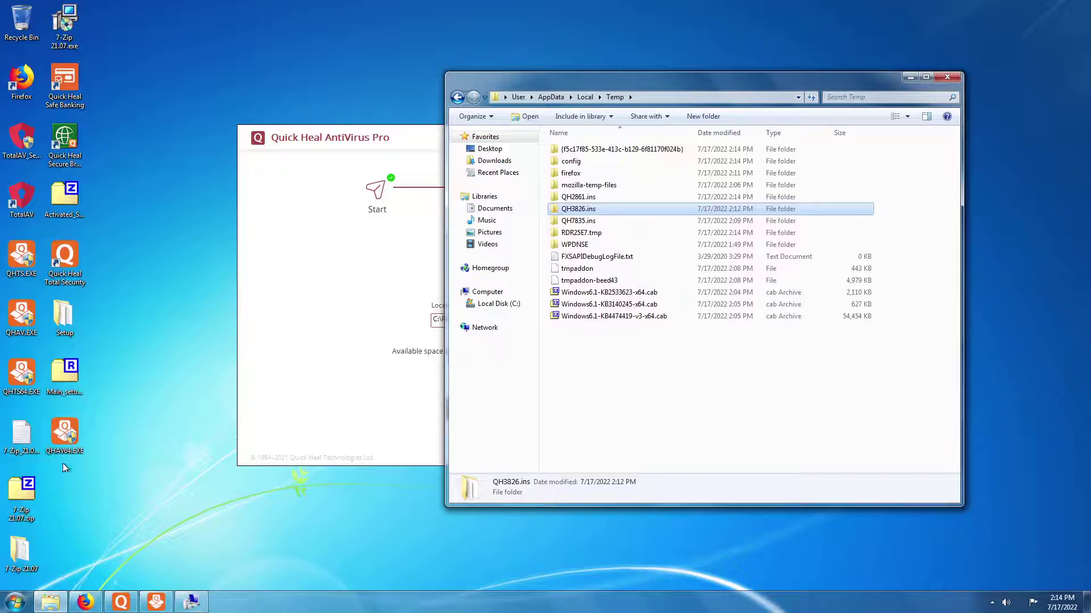
click(80, 196)
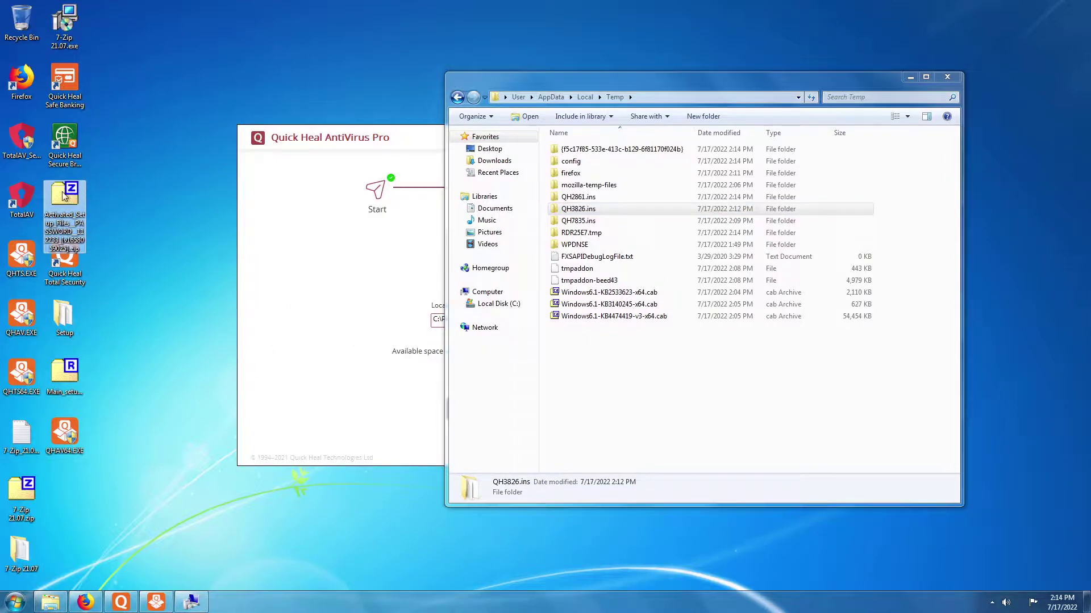
Step: Open the activated setup files archive in 7-Zip and enter setup_file.zip's Setup folder
double_click(64, 196)
double_click(163, 247)
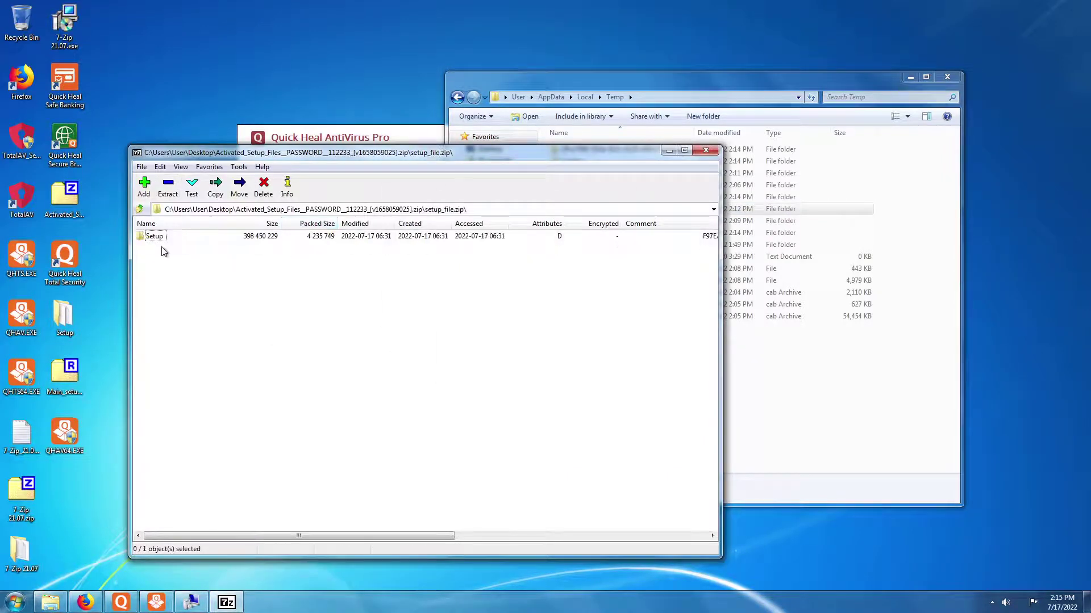
key(Return)
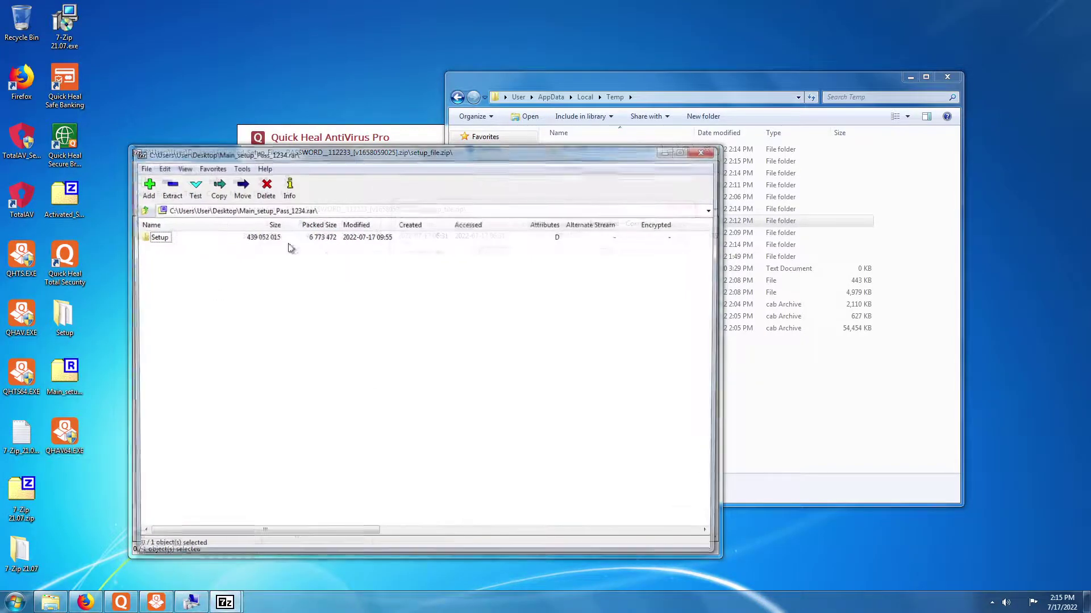
double_click(147, 237)
key(BackSpace)
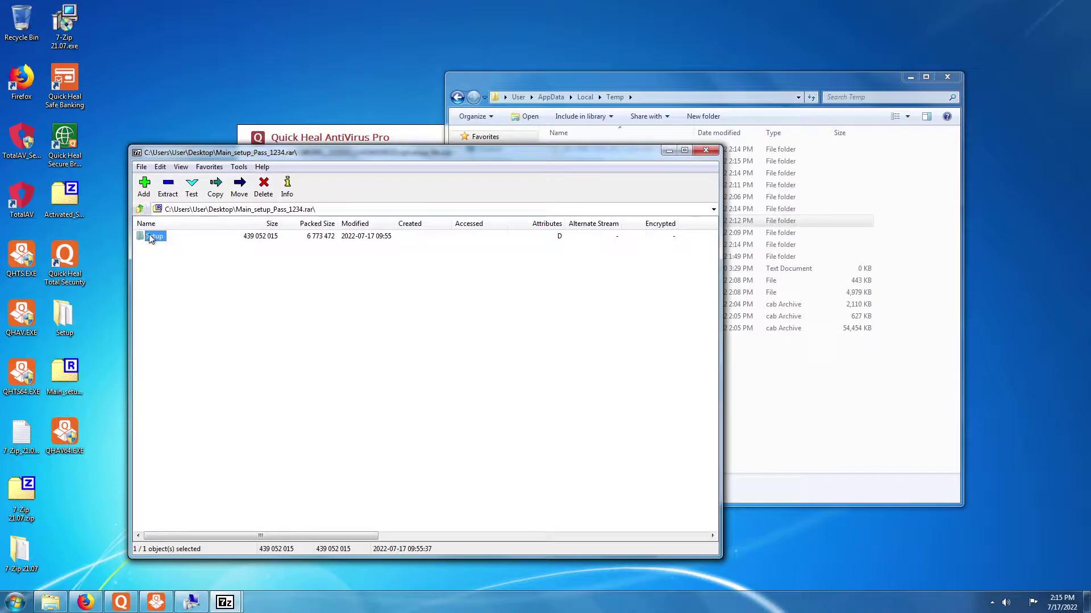
double_click(154, 237)
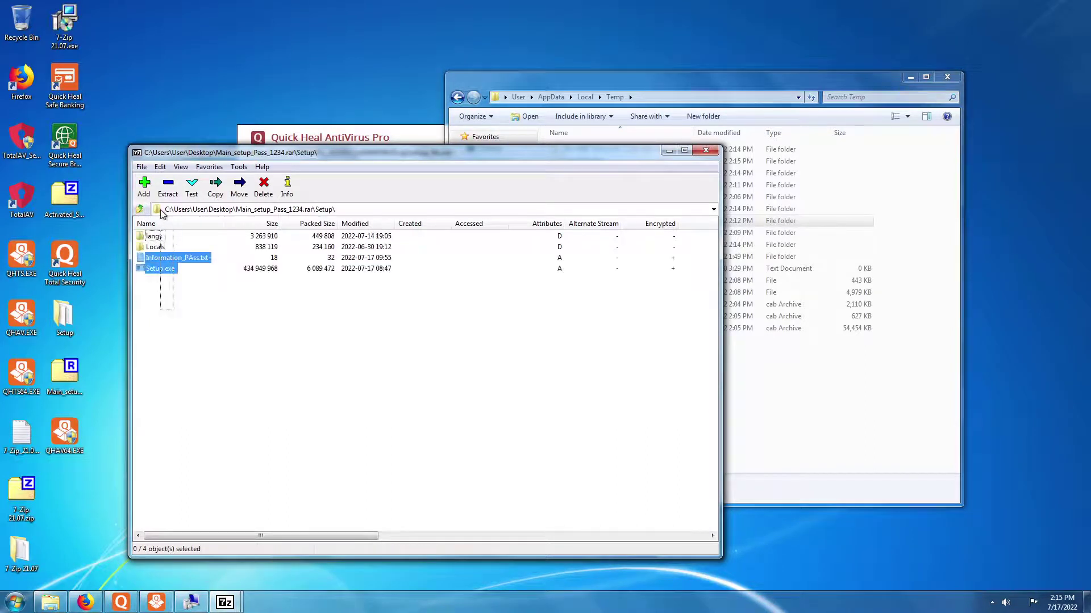
Step: Create a desktop folder named 'a' and copy the four Setup items into it
click(155, 100)
right_click(157, 100)
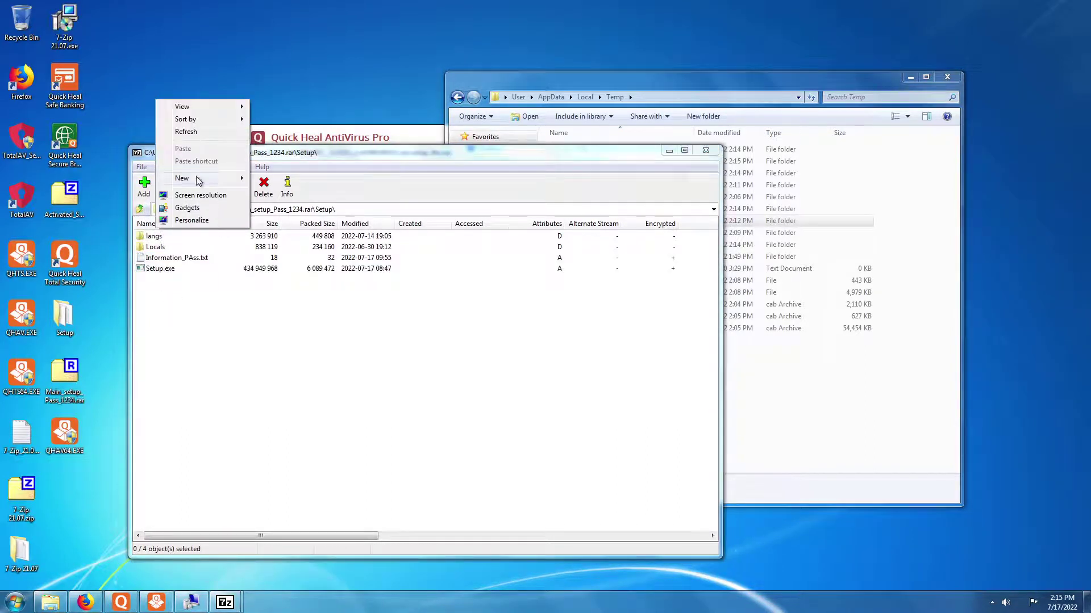
click(264, 176)
text(a)
key(Return)
double_click(148, 131)
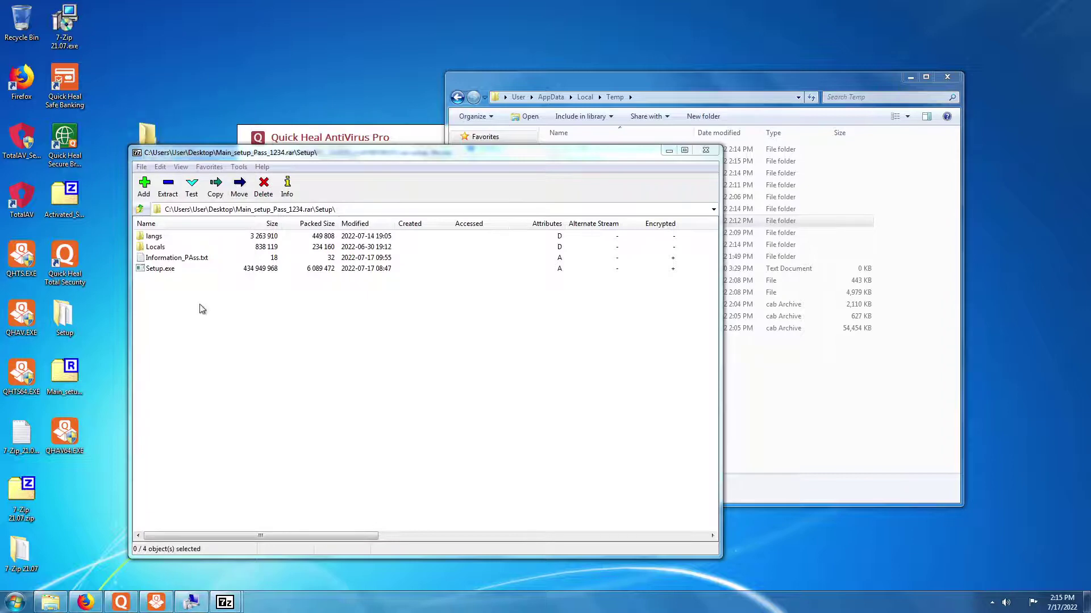
drag(199, 309, 792, 268)
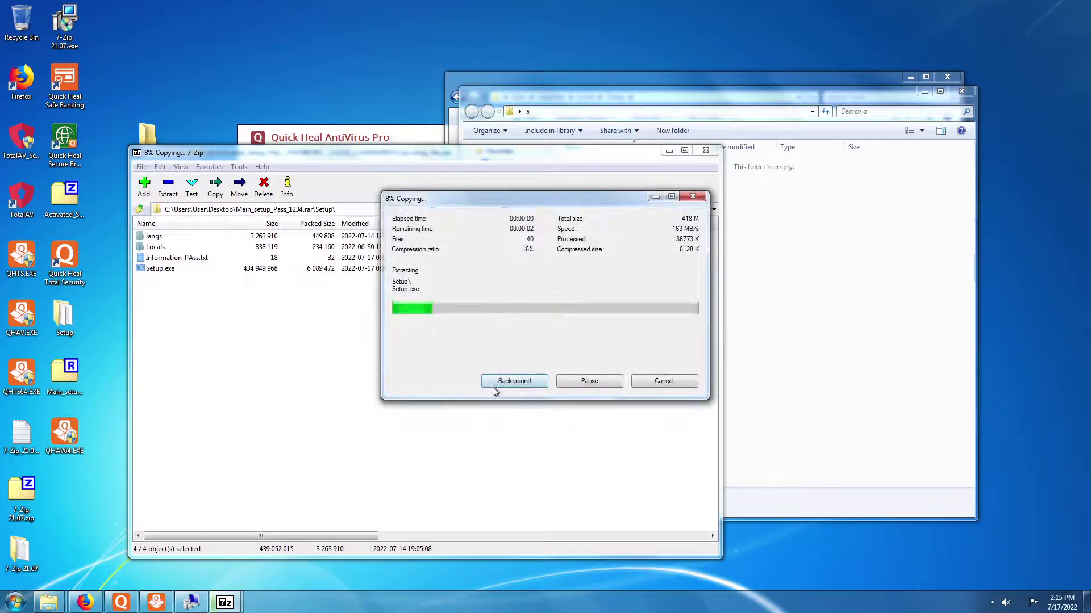
click(684, 199)
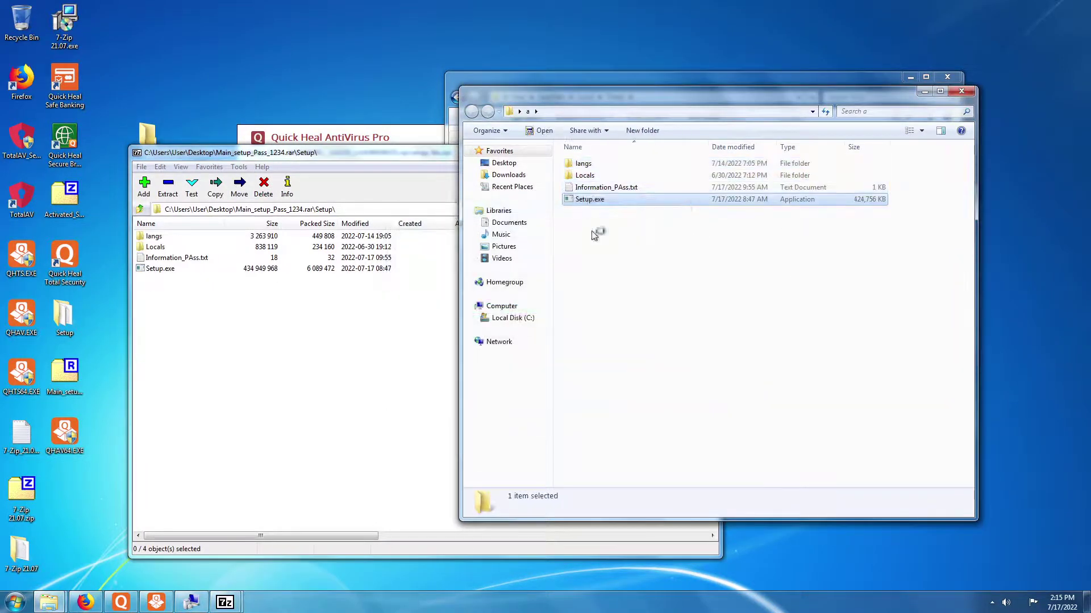
Step: Dismiss the compatibility warning, run Setup.exe as administrator, and decline the UAC prompt
key(alt+Tab)
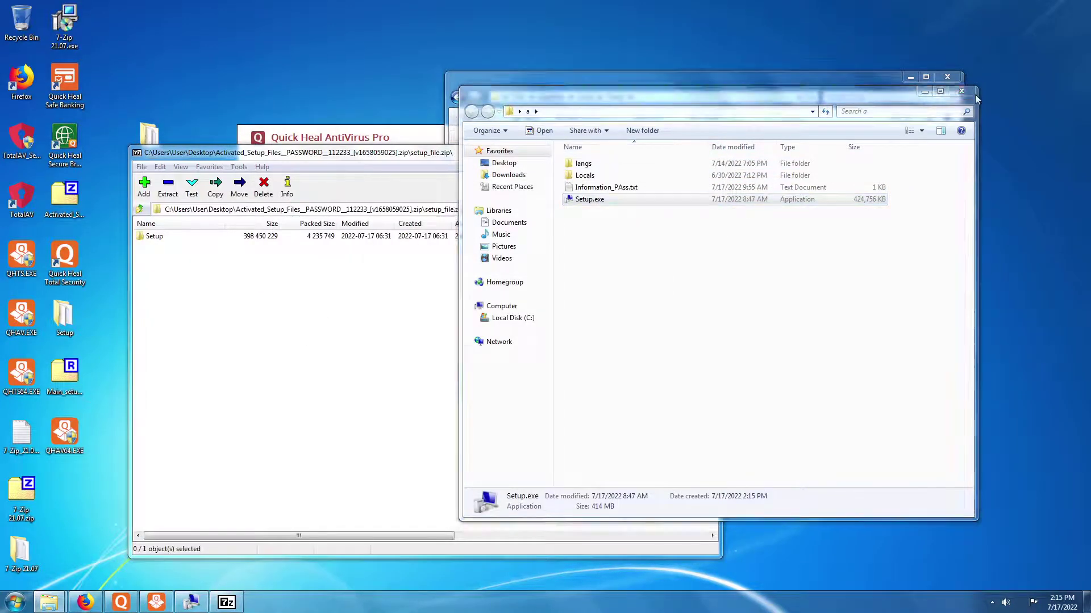
click(438, 315)
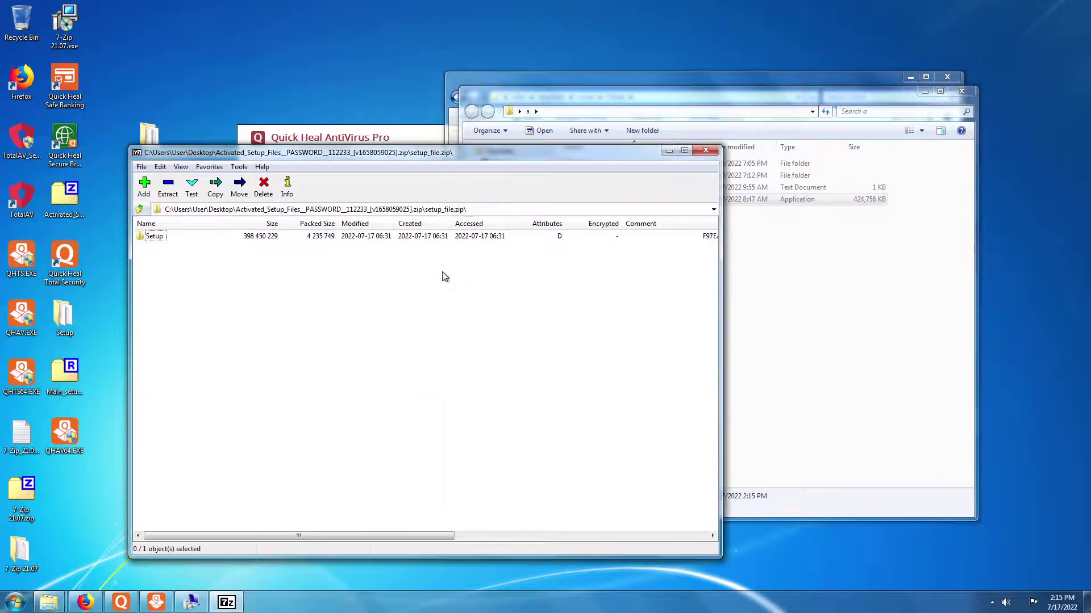
click(717, 200)
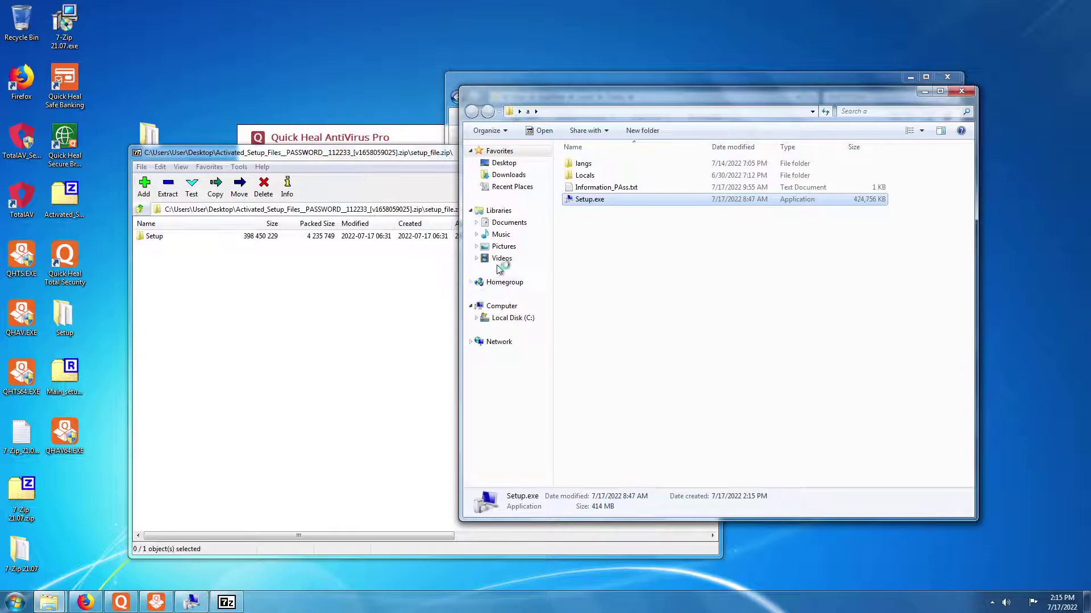
right_click(611, 211)
click(648, 239)
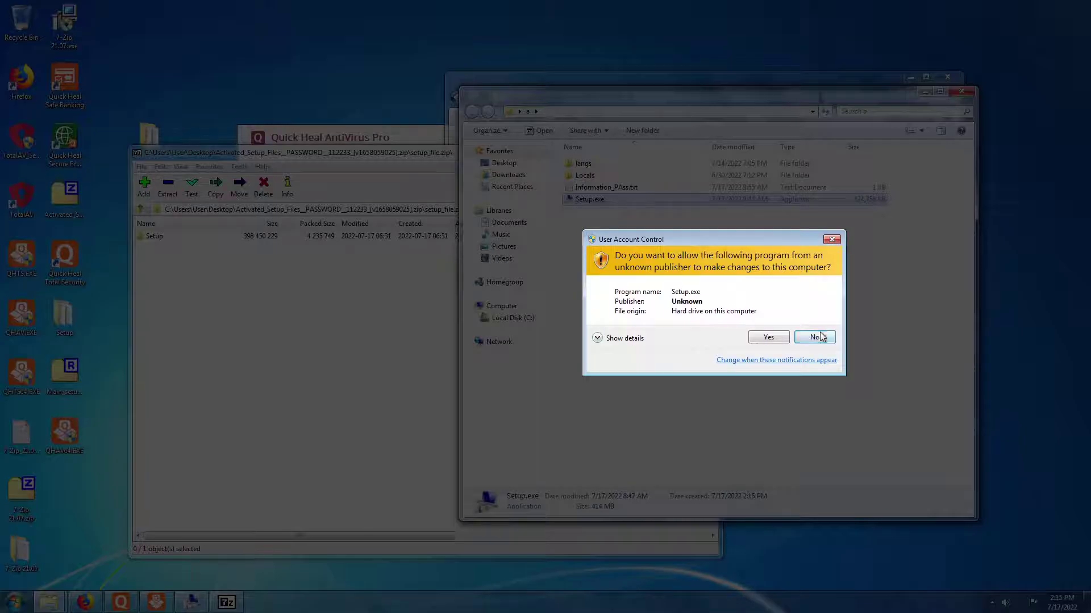
click(821, 338)
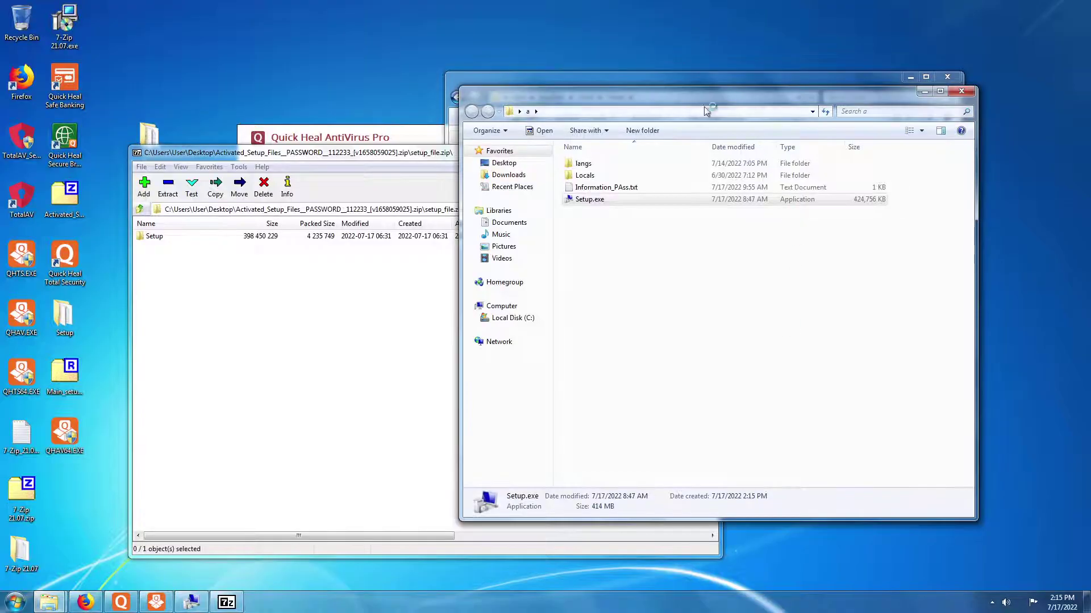
Step: Close the Temp and 'a' Explorer windows
click(653, 83)
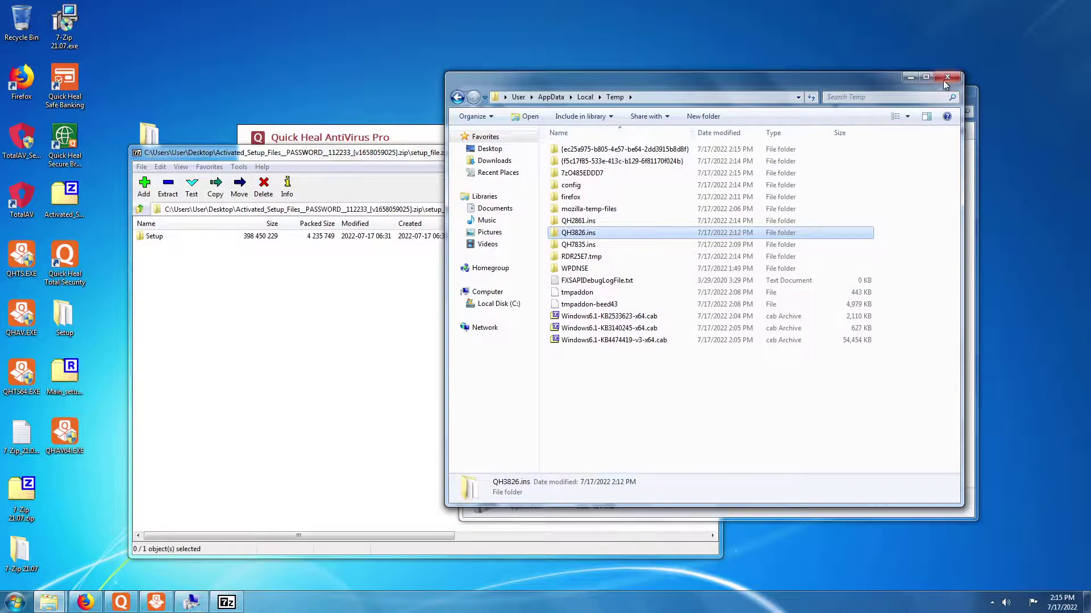
click(943, 81)
click(961, 91)
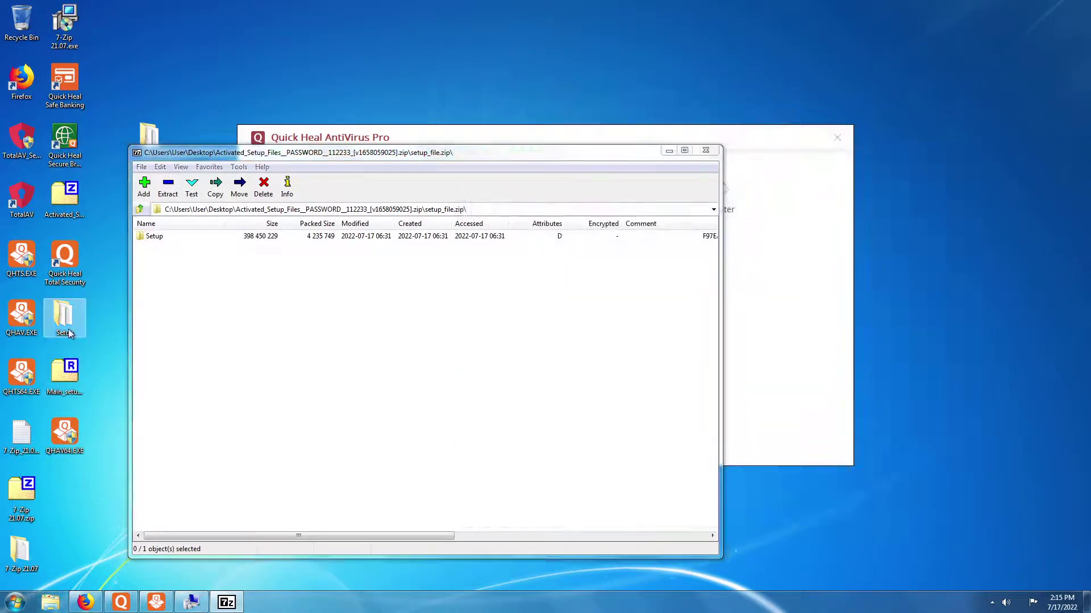
Step: Run Setup.exe from the desktop Setup folder as administrator and close 7-Zip
double_click(68, 334)
right_click(568, 186)
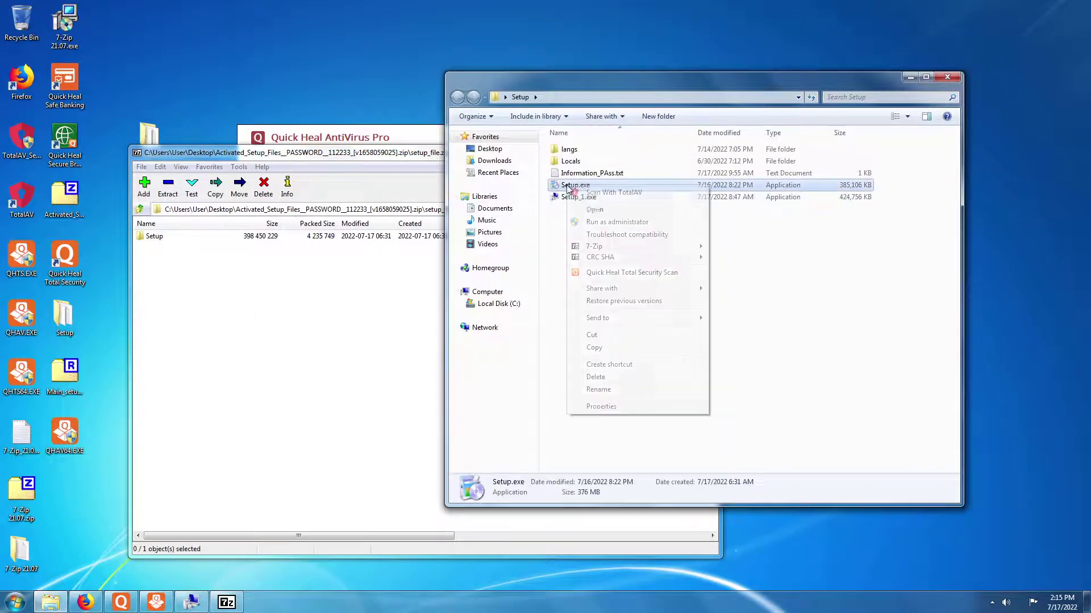
click(631, 223)
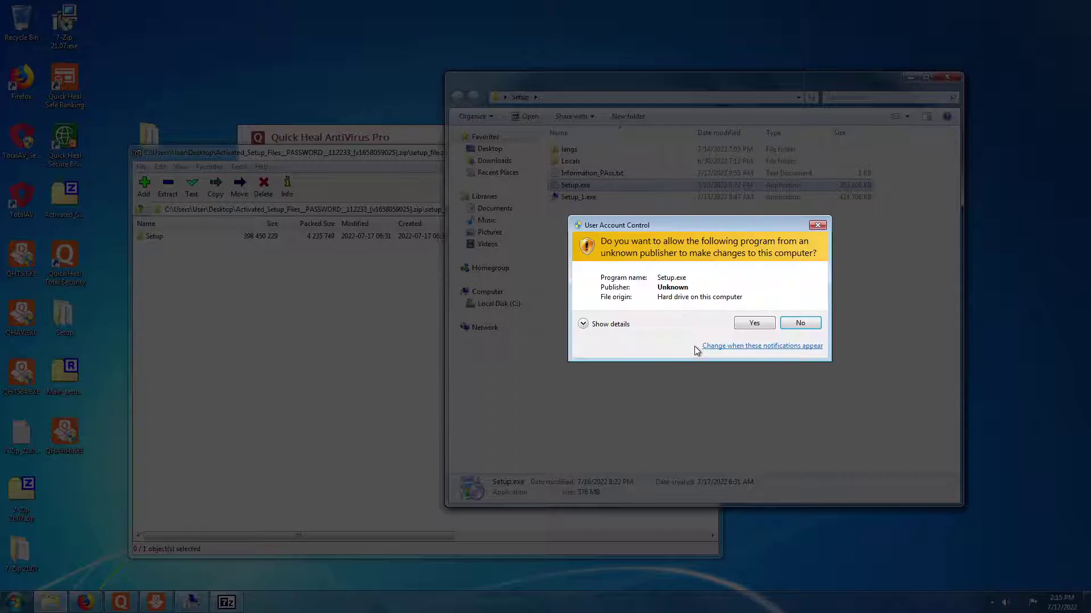
click(765, 327)
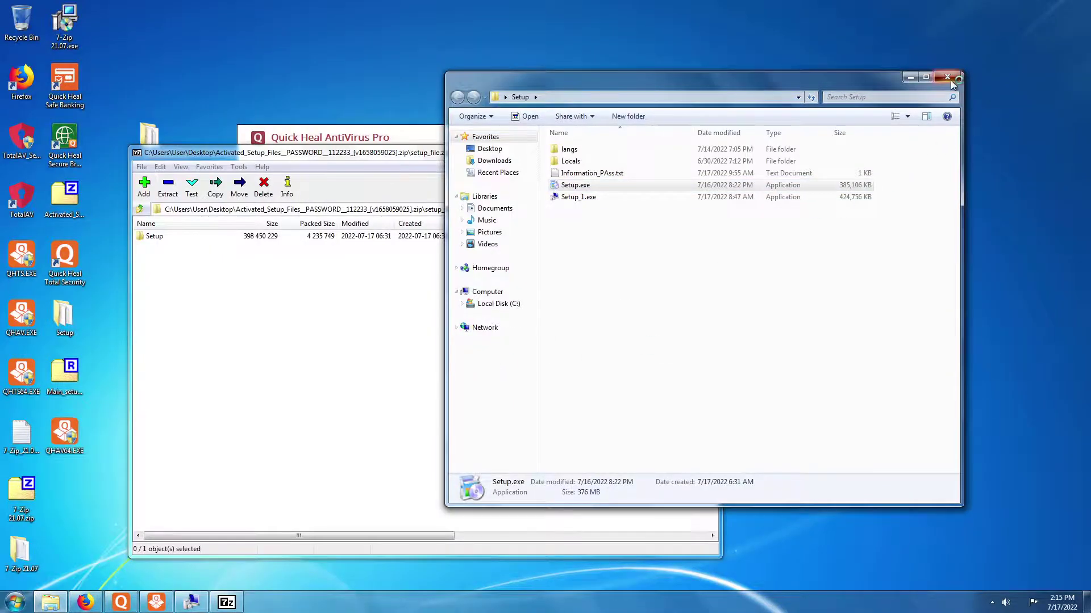
click(703, 150)
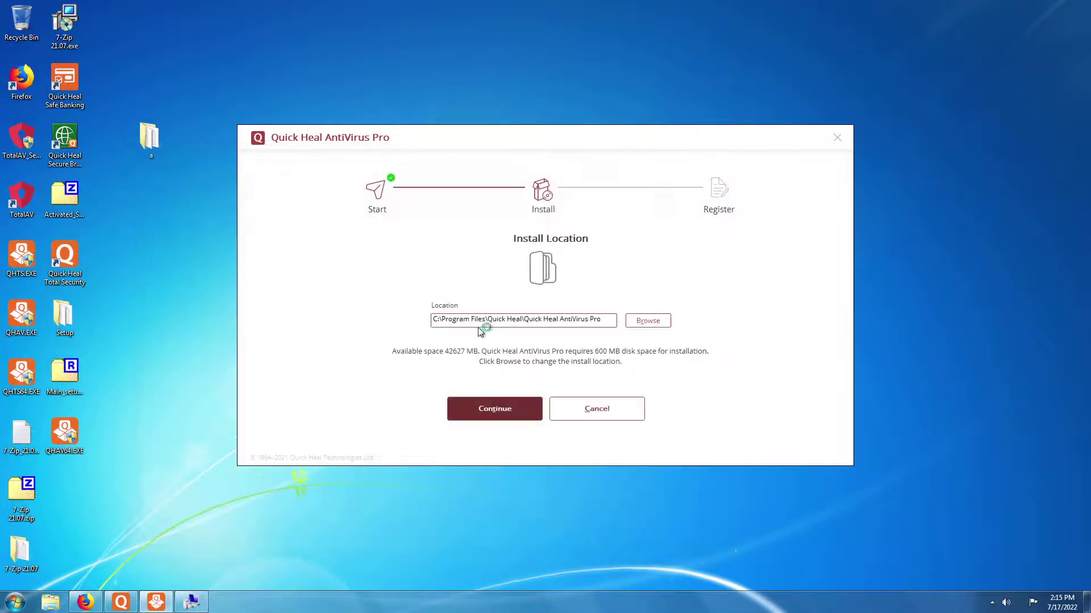
Step: Continue to the default location, exit the failed installation and dismiss the 16-bit error
click(523, 410)
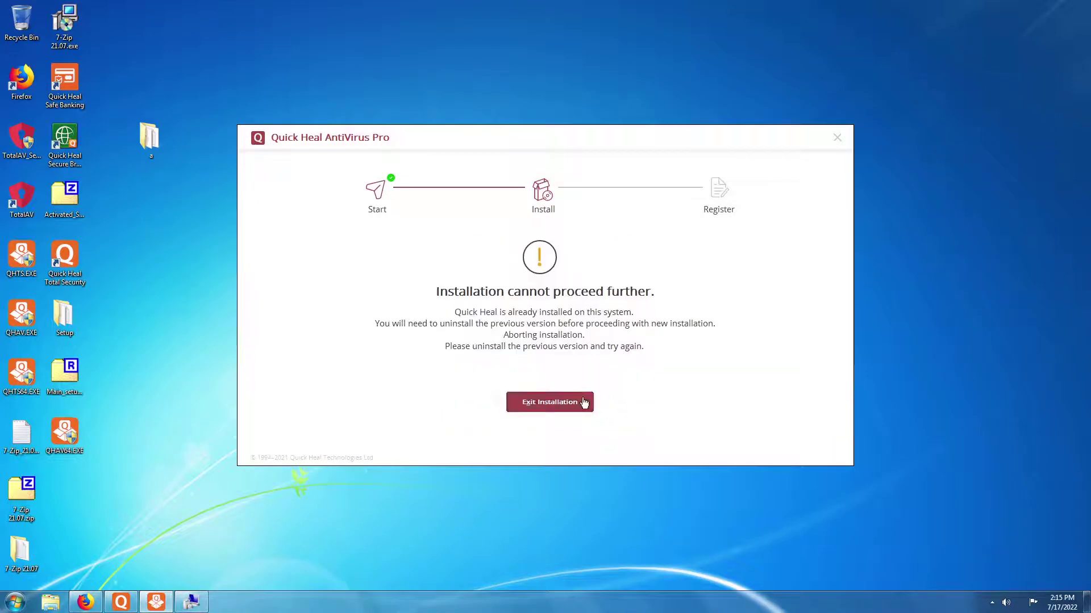
click(584, 403)
click(656, 351)
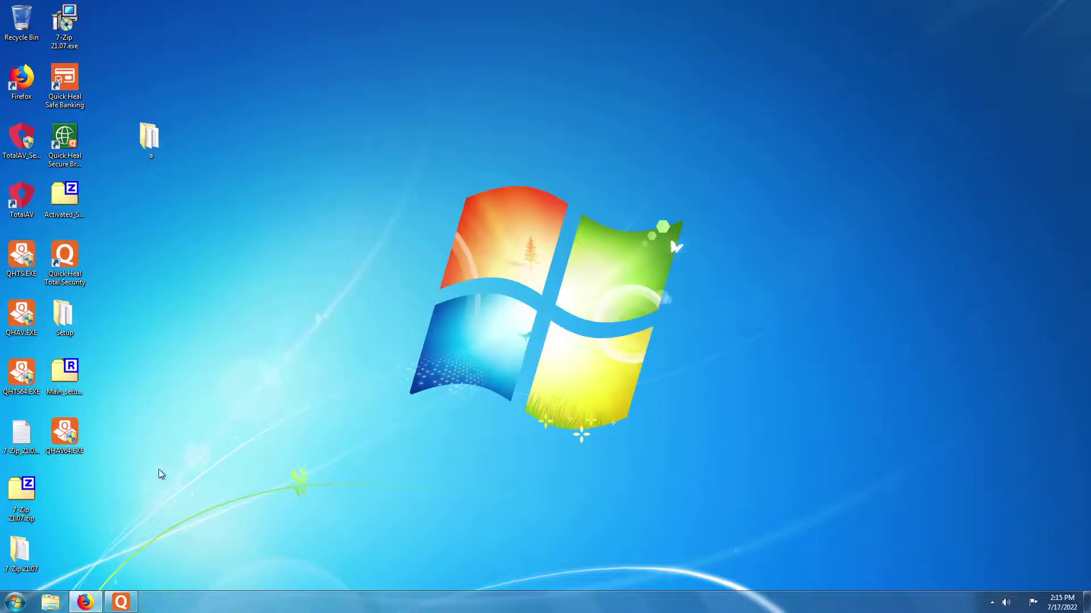
Step: Restore Firefox, close the Quick Heal warning, answer the 1+1 captcha with 2, and clear the address
click(87, 603)
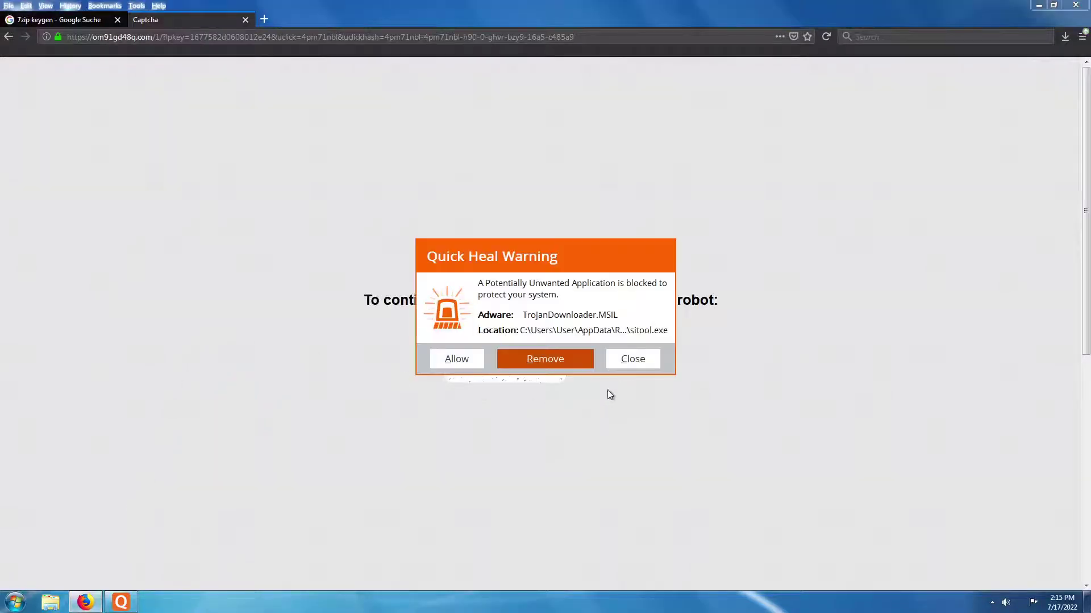
click(454, 362)
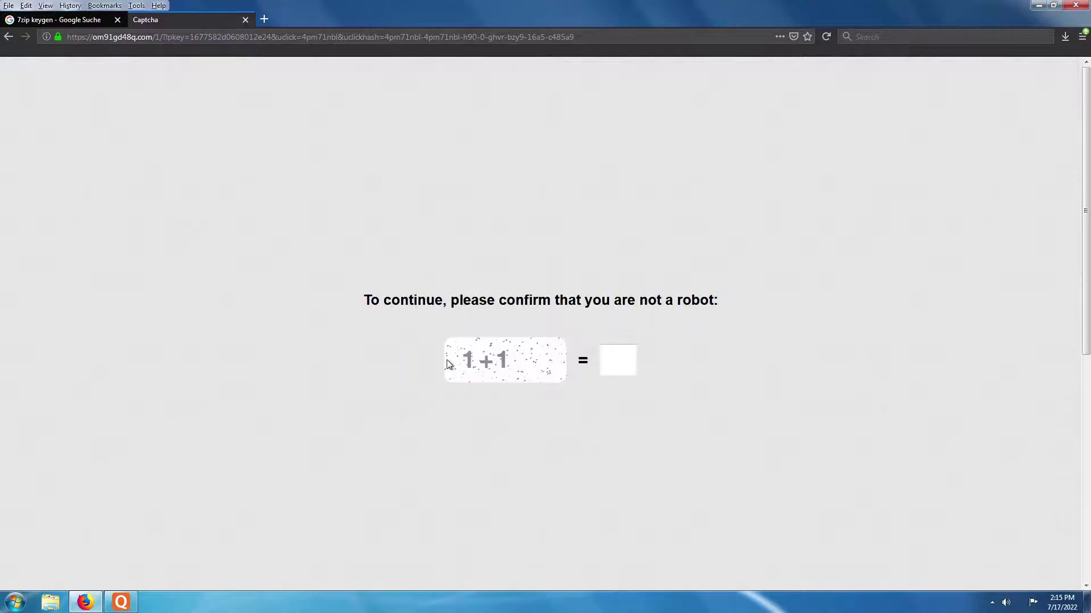
text(2)
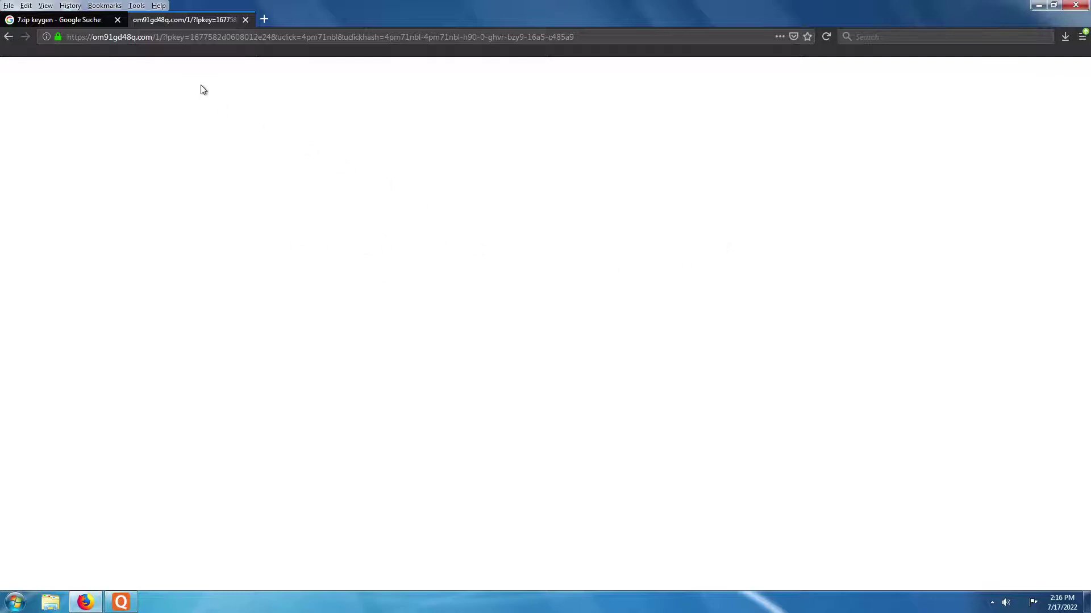
click(179, 42)
click(177, 41)
Step: Switch to the 7zip keygen results, scroll through them and delete the query
click(102, 24)
scroll(325, 240, down, 5)
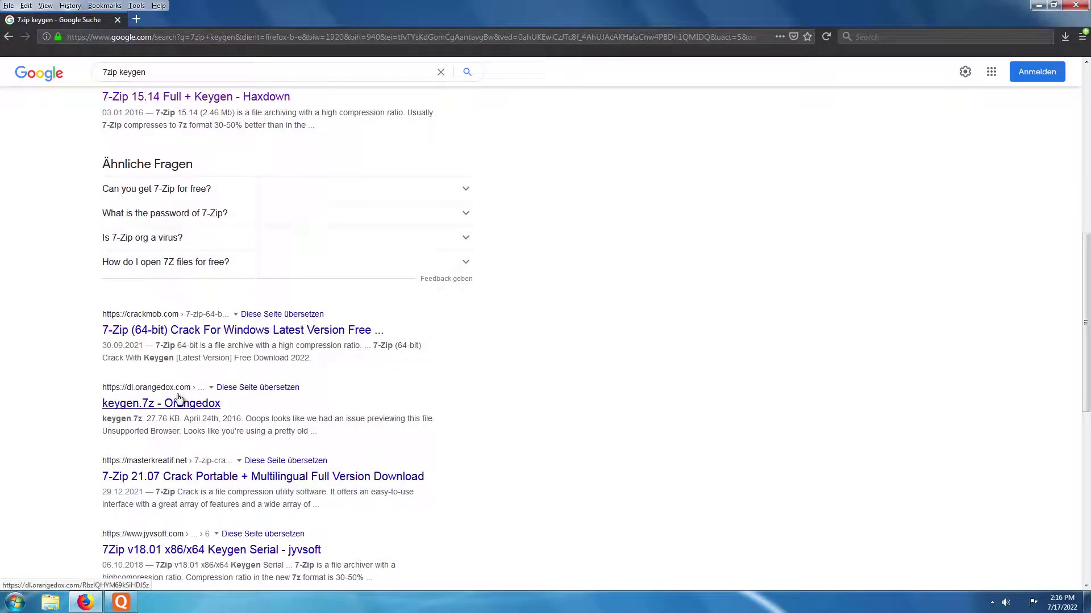
scroll(182, 391, down, 2)
scroll(409, 367, up, 2)
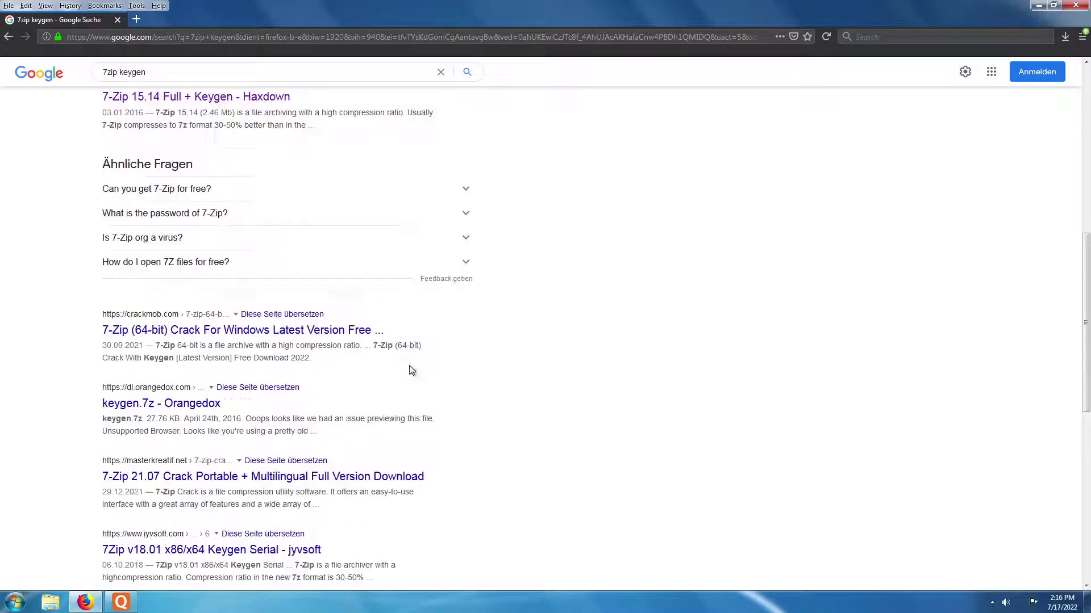
scroll(244, 275, down, 3)
scroll(196, 432, down, 2)
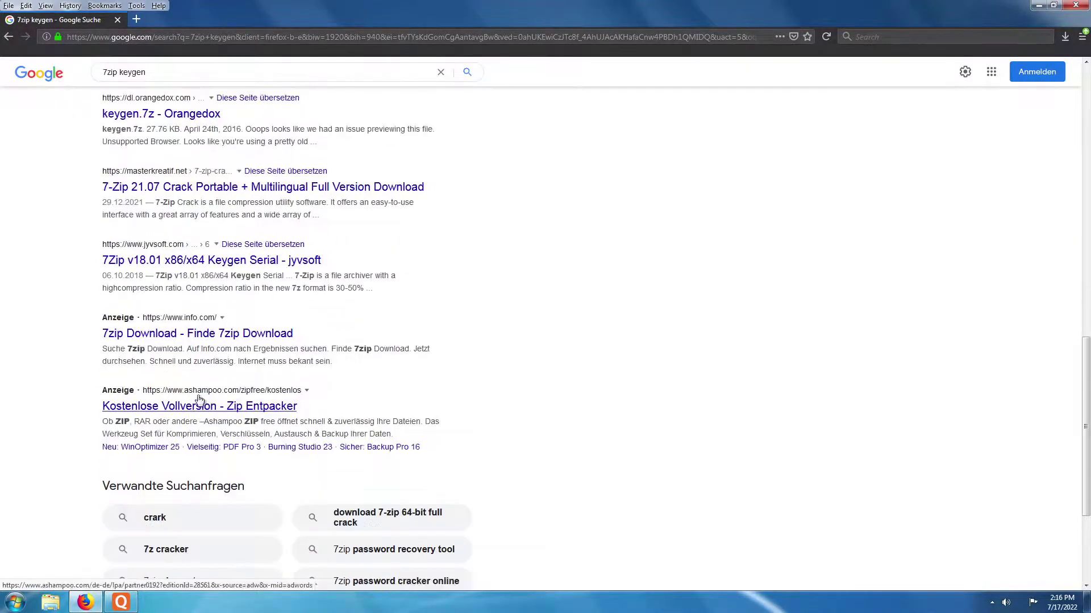
scroll(201, 290, up, 5)
click(151, 72)
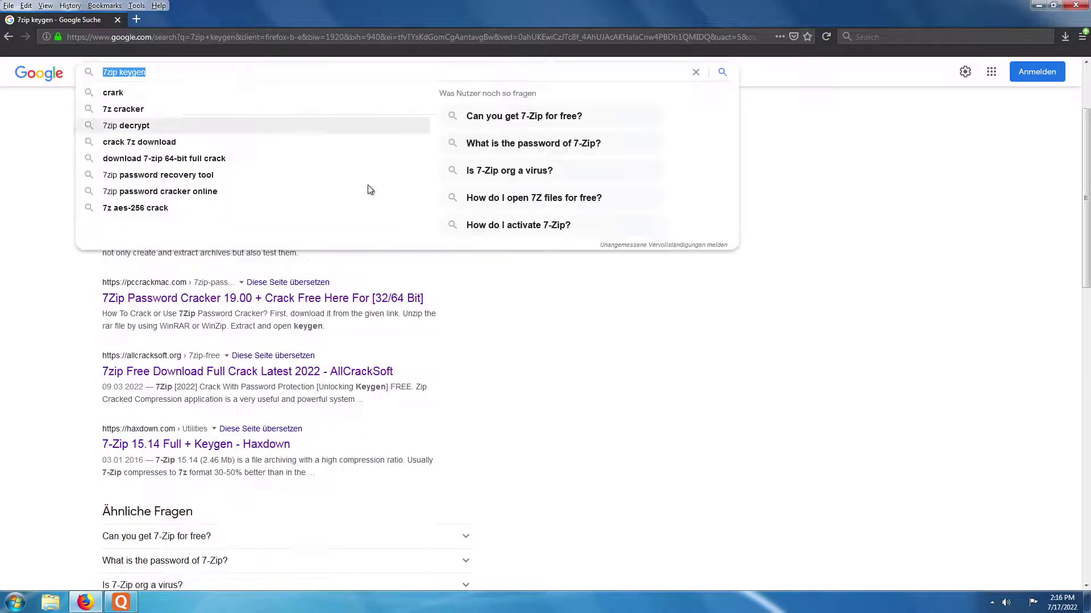
key(BackSpace)
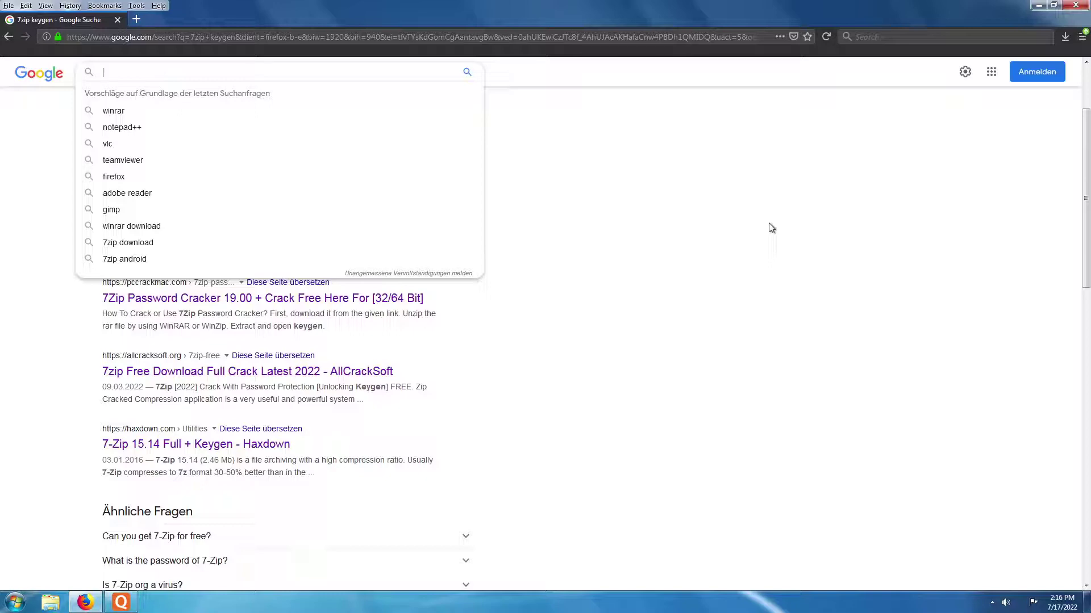
Step: Search 'antivirus', open the Avast ad, Avira, CHIP and Test Antivirus-Programme results in tabs, and view Avast
text(antivirus)
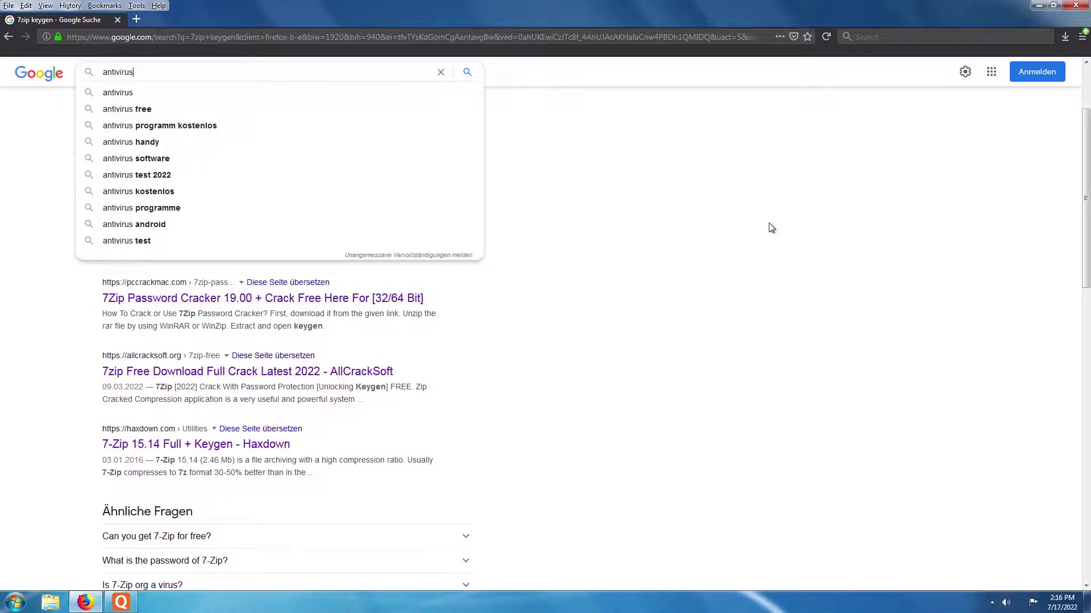
key(Return)
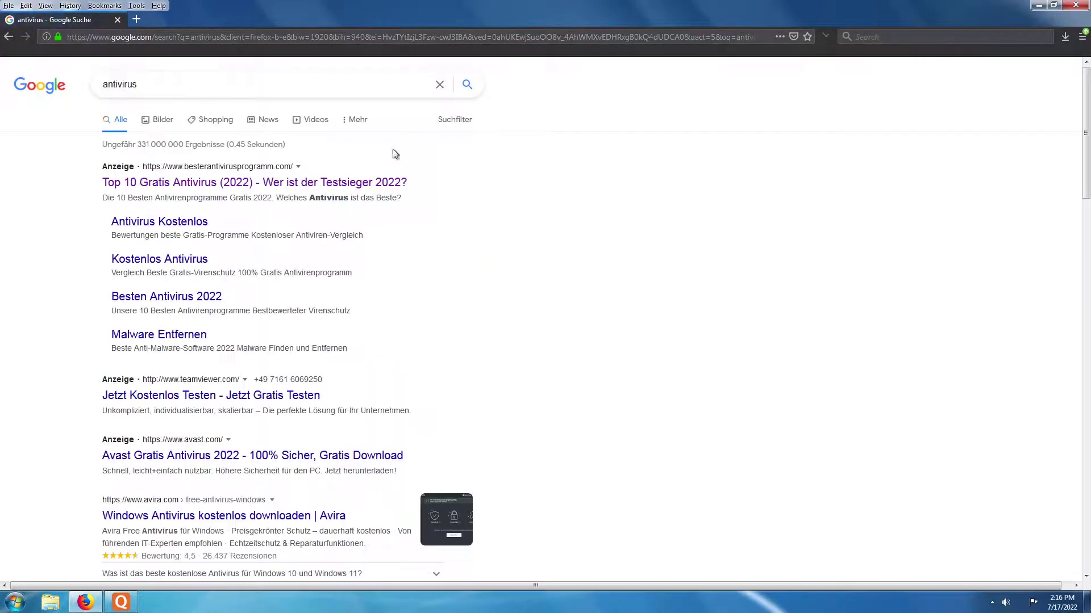
scroll(236, 326, down, 2)
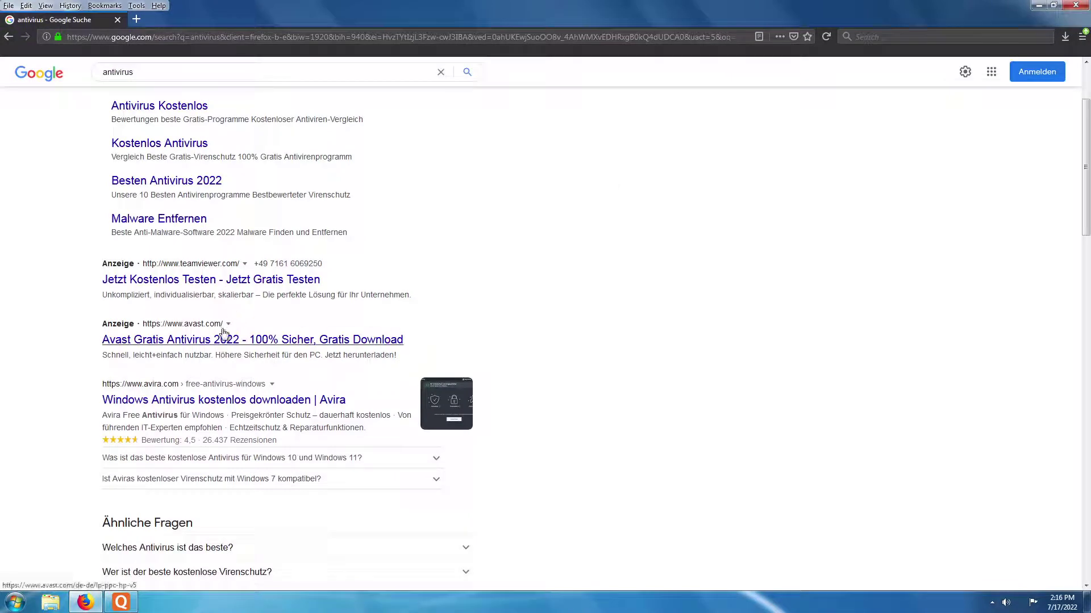
middle_click(226, 339)
scroll(218, 336, down, 5)
middle_click(182, 113)
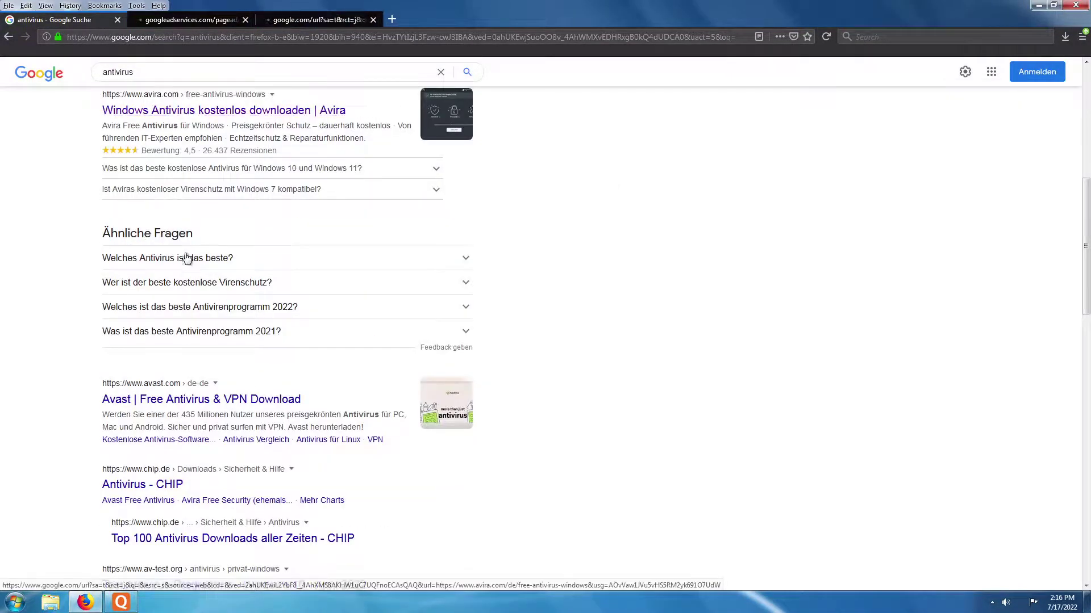
scroll(185, 256, down, 2)
middle_click(174, 368)
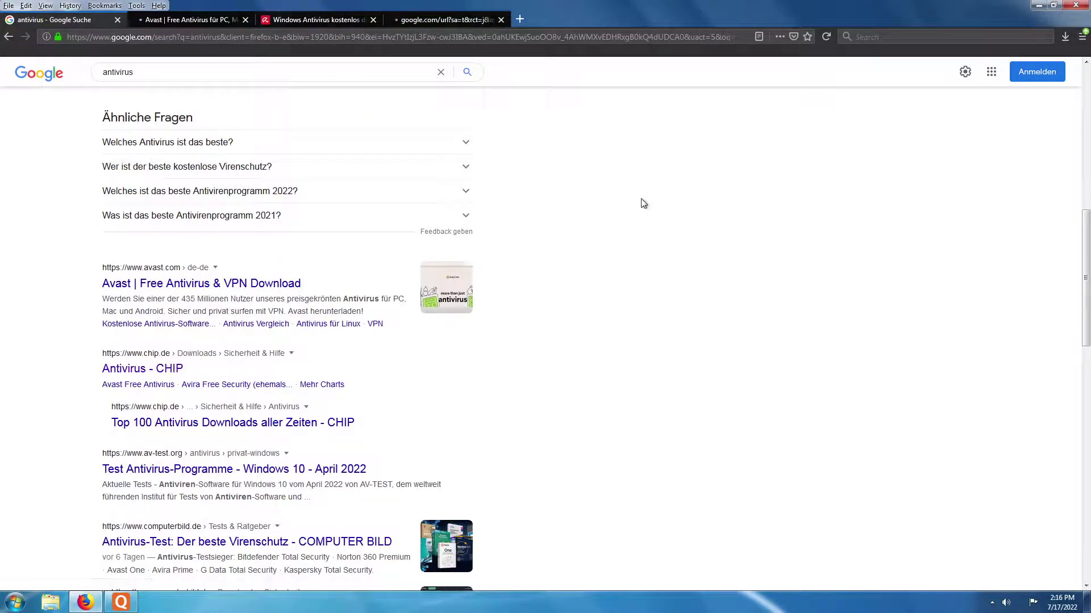
middle_click(269, 477)
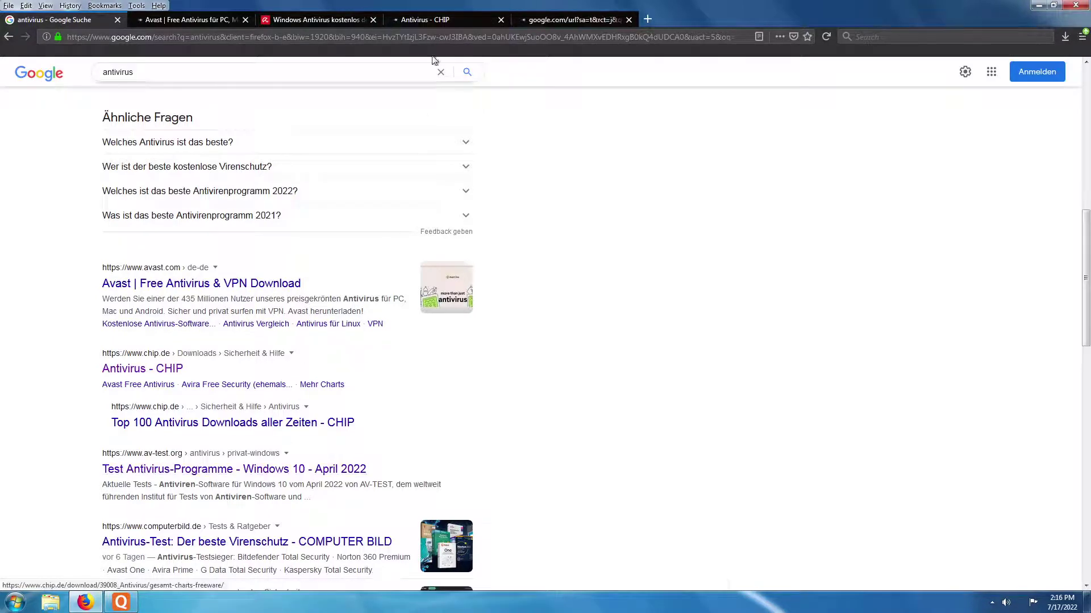
click(206, 20)
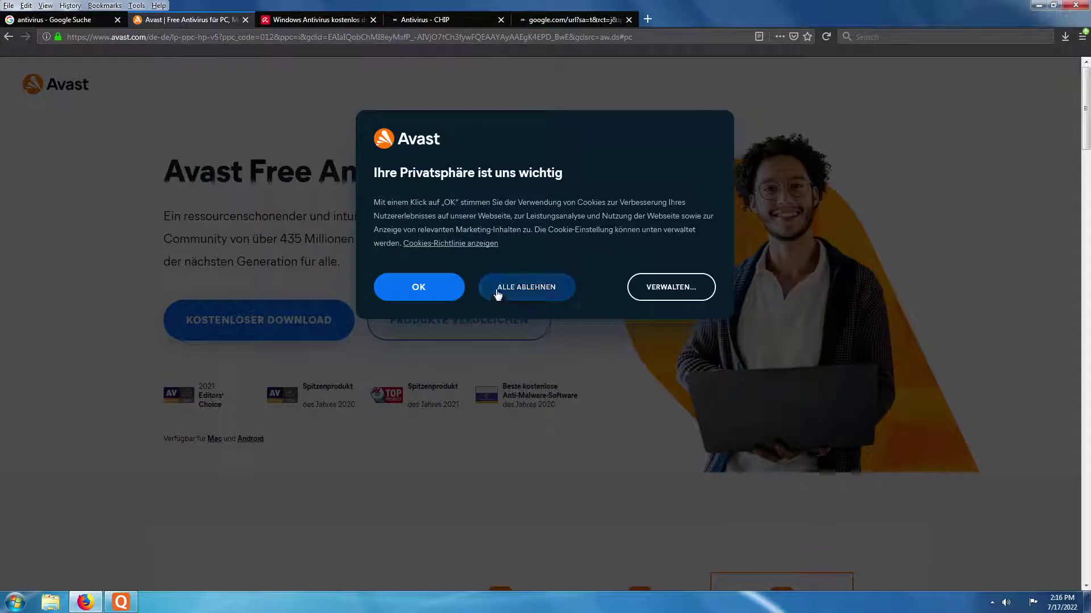
Step: Accept Avast's cookie notice and save avast_free_antivirus_setup_online.exe from the product comparison table
click(446, 290)
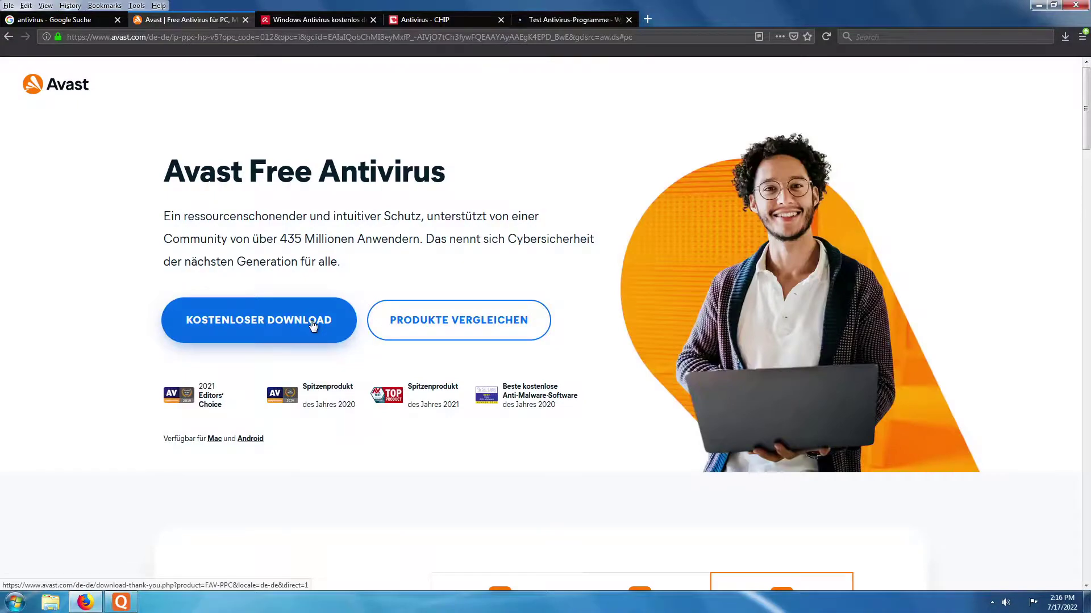
click(421, 318)
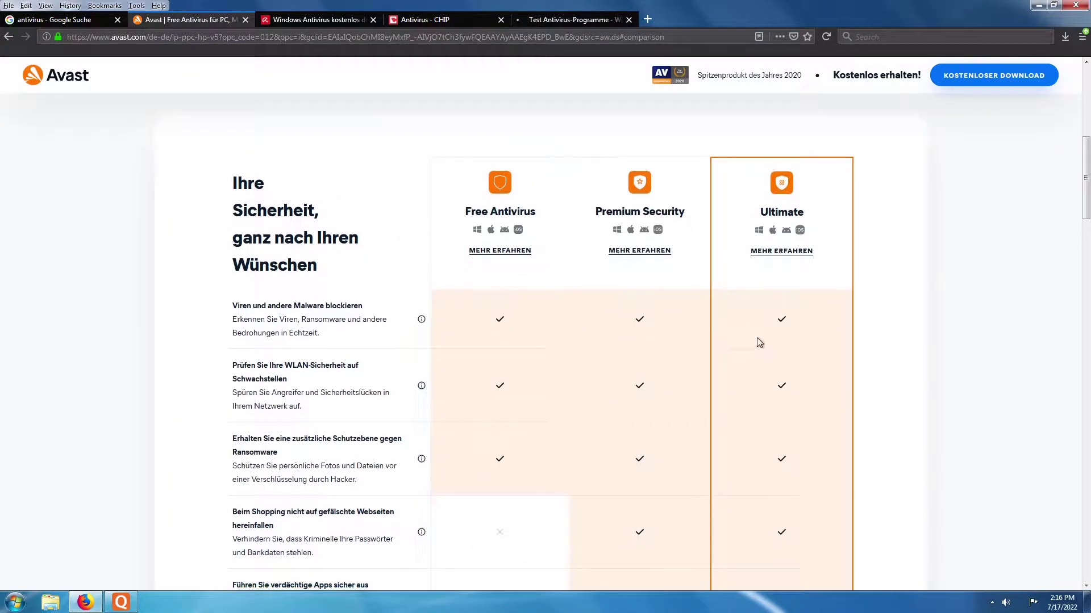
scroll(510, 299, down, 15)
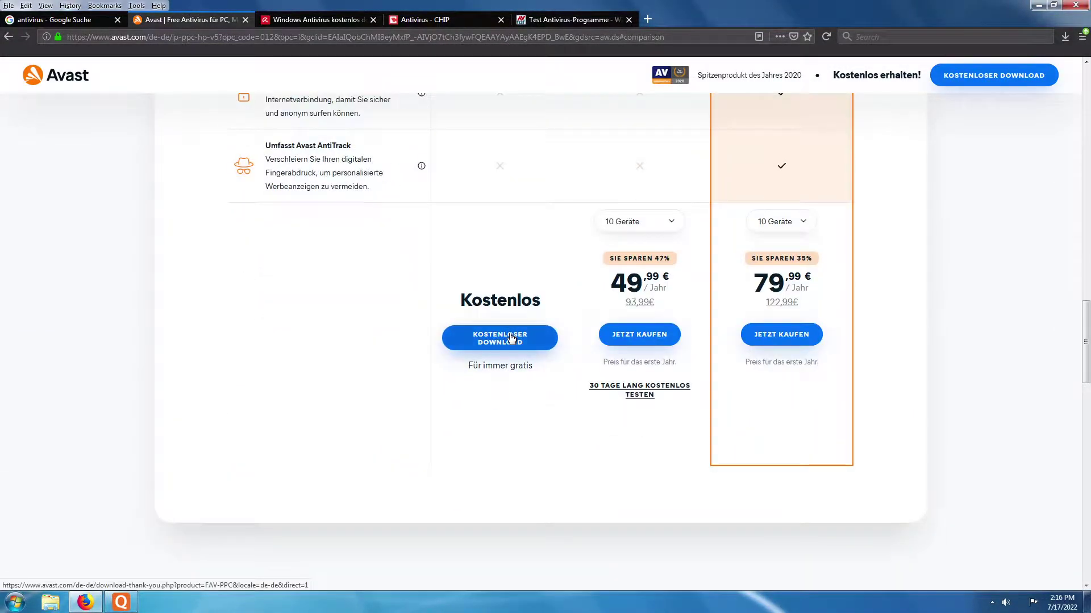
click(511, 338)
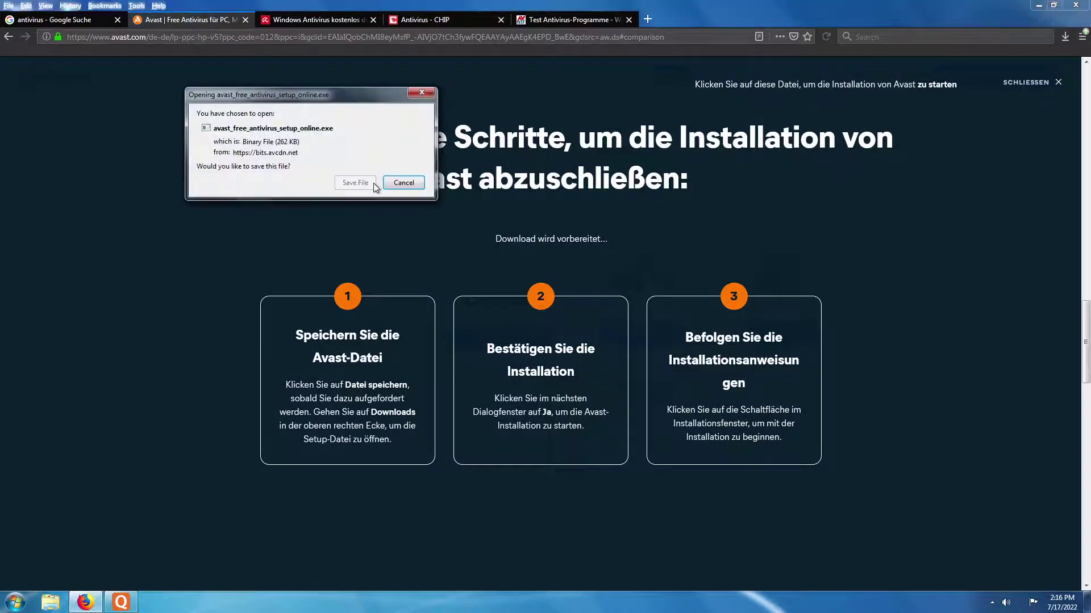
click(368, 183)
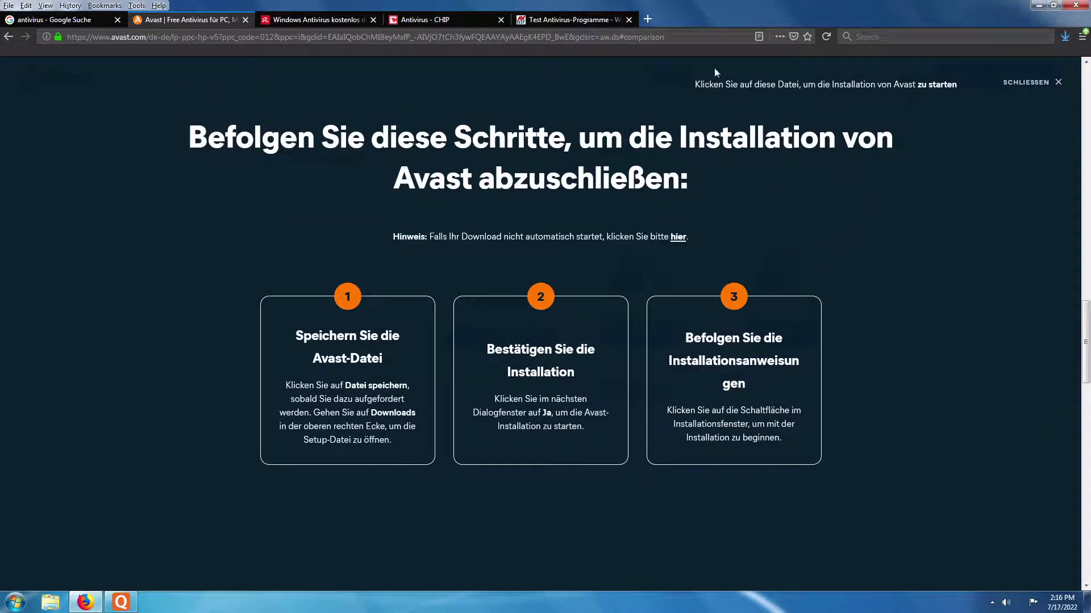
click(347, 21)
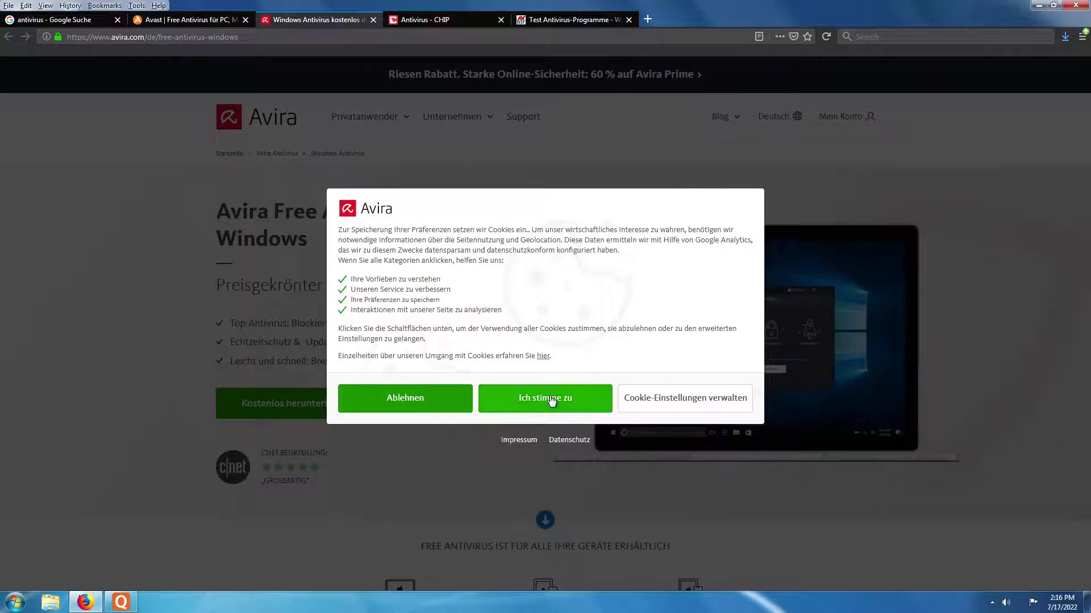
Step: Accept Avira's cookies, save the free Avira setup file, then run the downloaded Avast setup
click(554, 398)
click(328, 403)
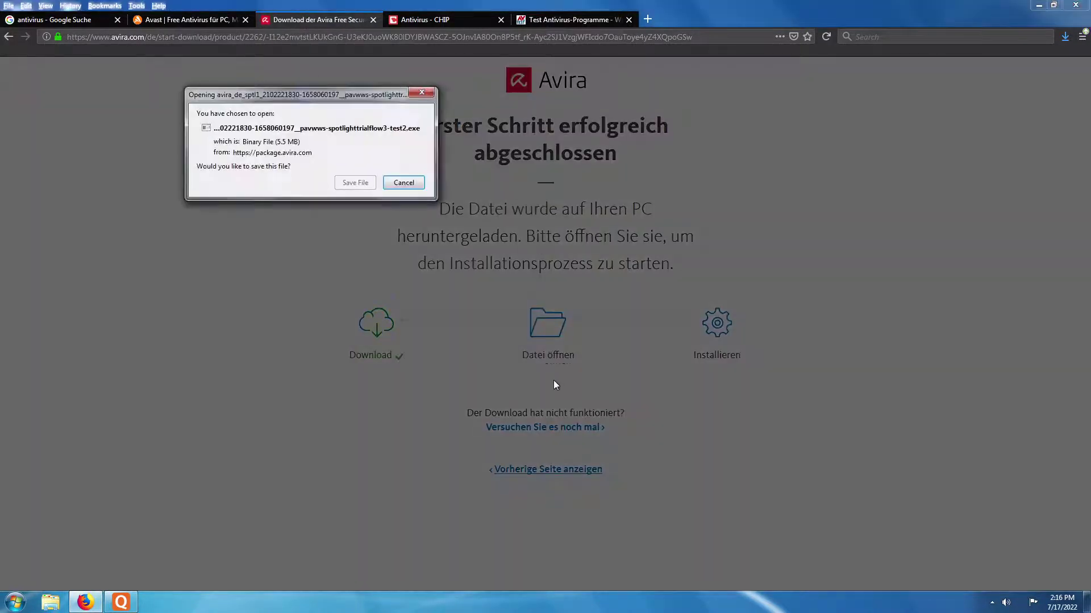
click(357, 182)
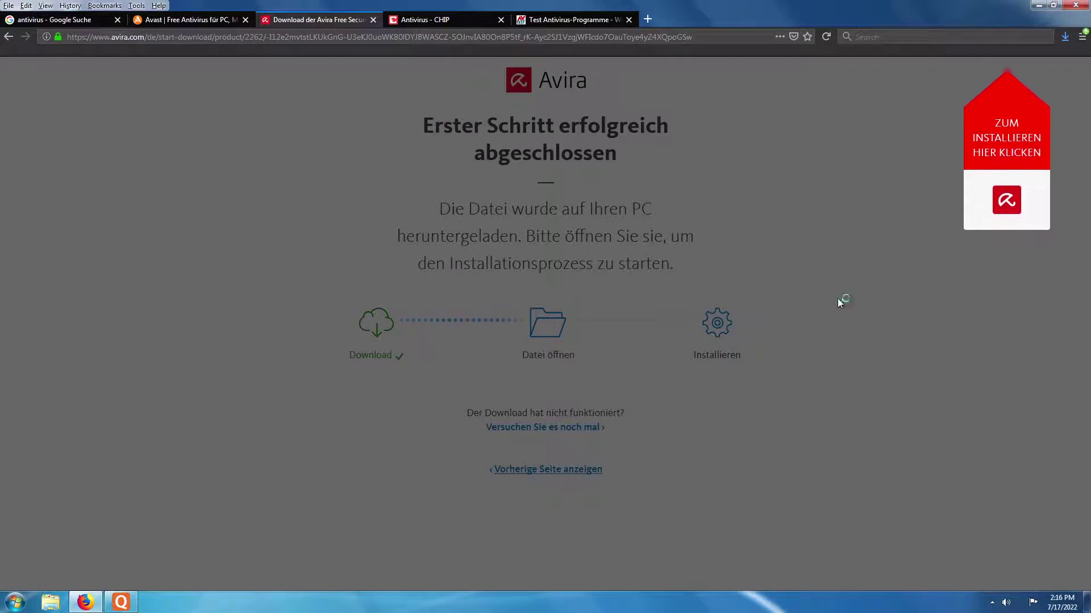
click(911, 119)
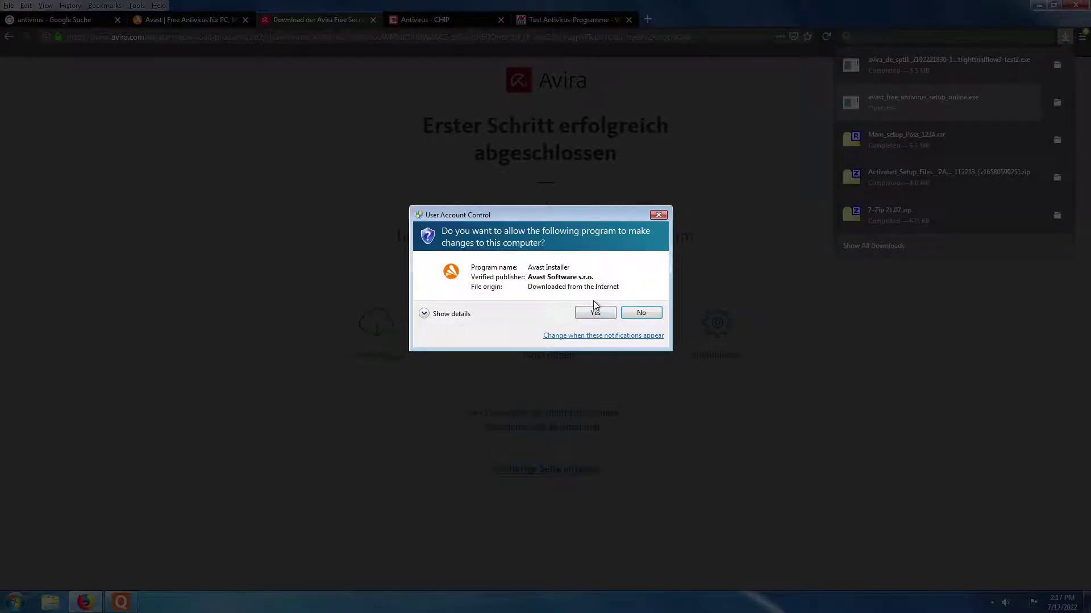
Step: Allow the Avast installer, then run the downloaded Avira setup and allow it too
click(591, 312)
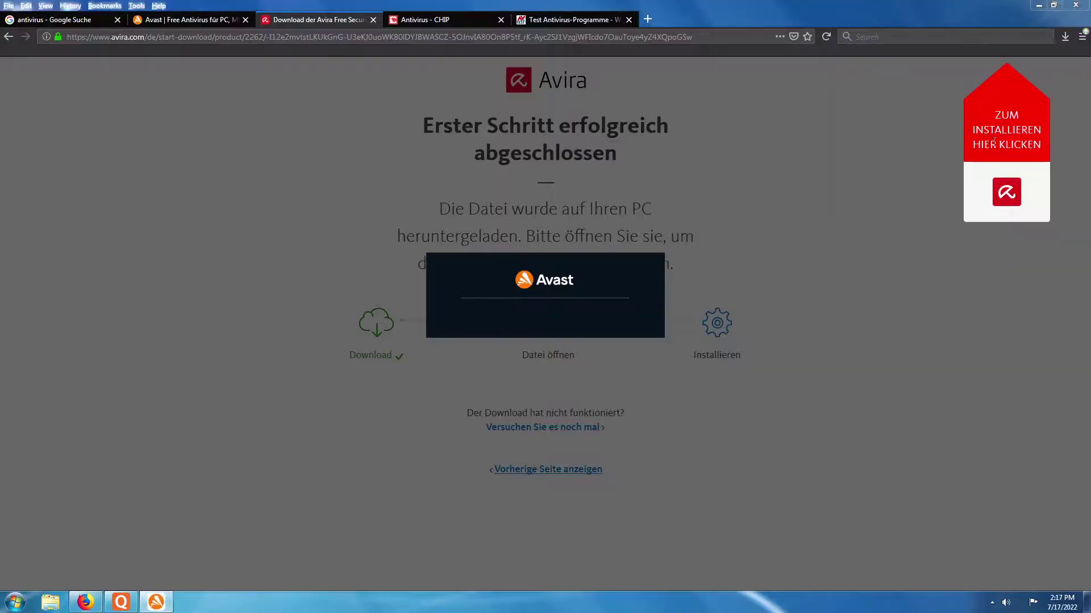
click(1064, 36)
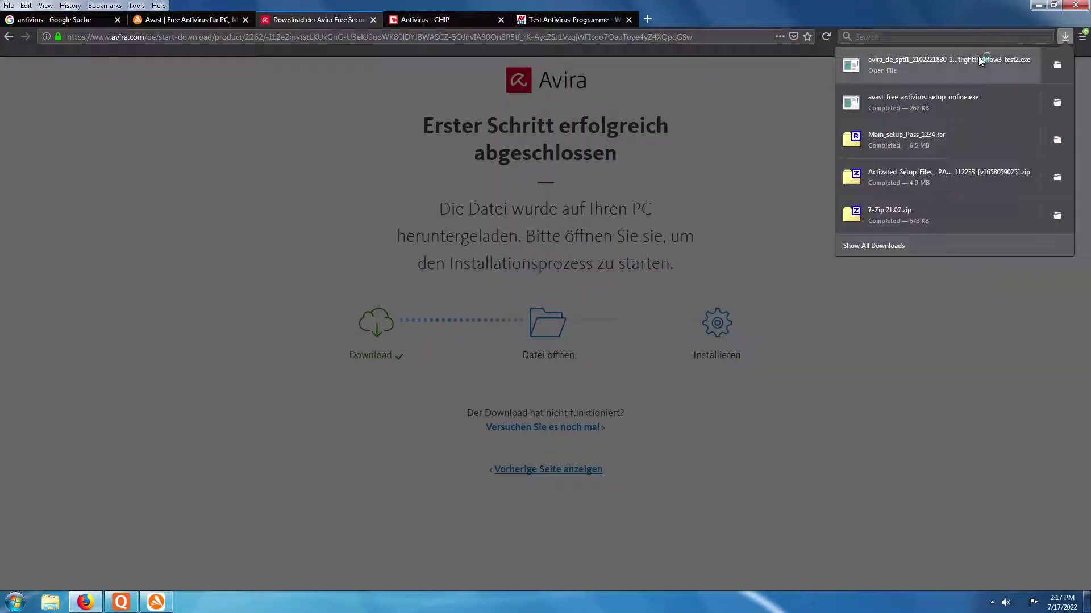
click(978, 56)
click(595, 314)
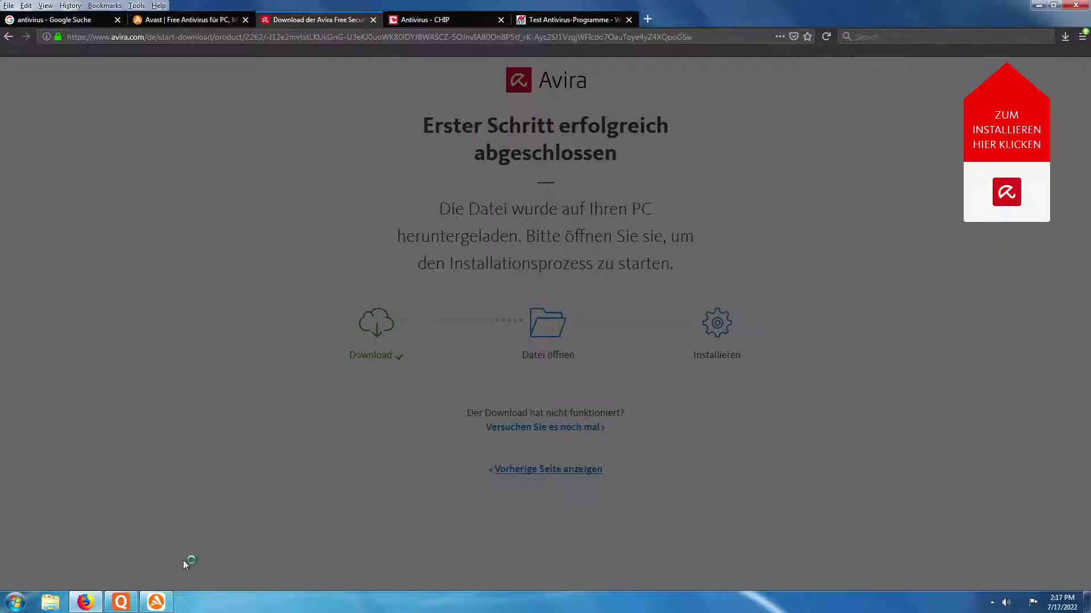
Step: Close the Quick Heal window, accept Avira's terms to install, and start the Avast Free Antivirus installation
click(130, 600)
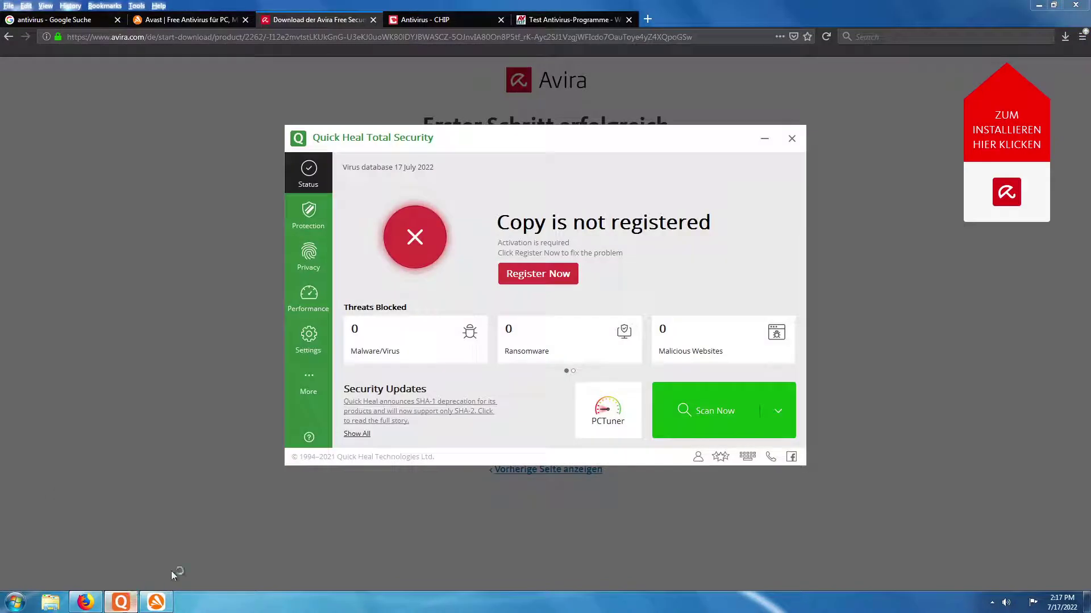
click(792, 138)
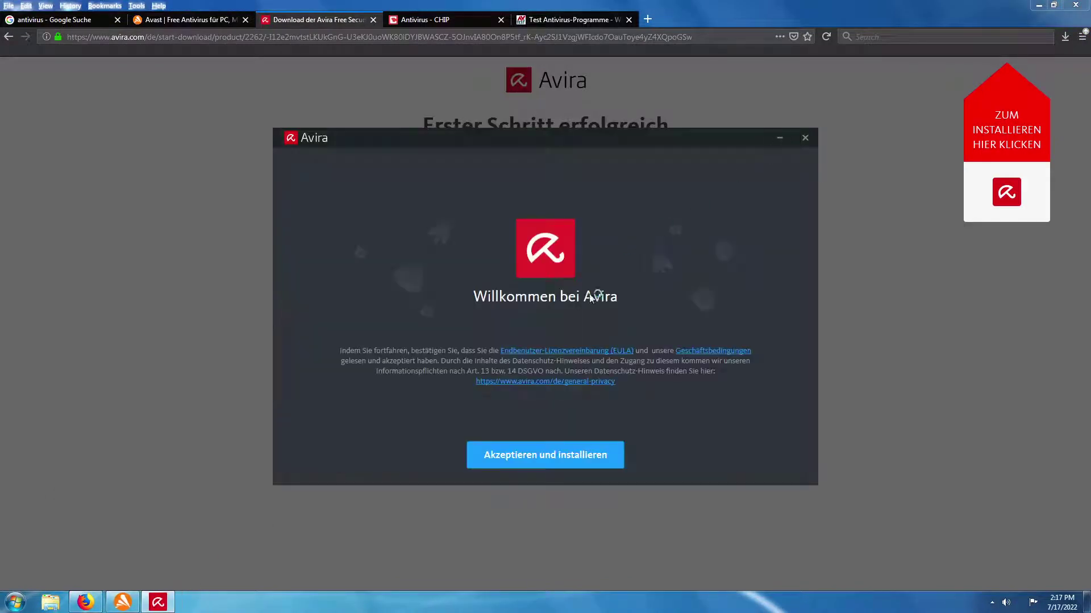
click(547, 455)
drag(501, 142, 627, 206)
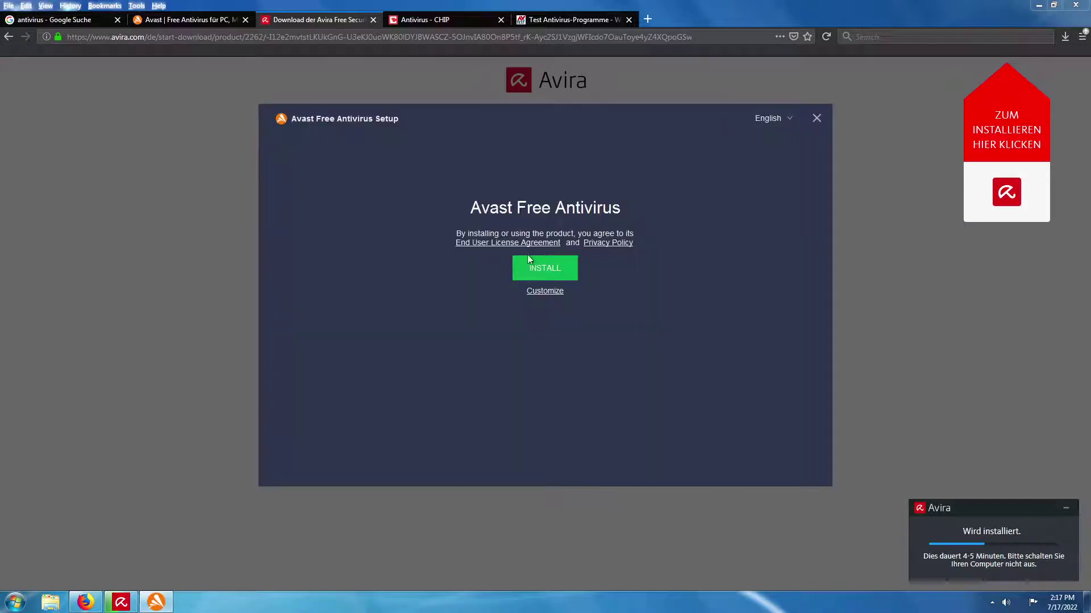
click(537, 264)
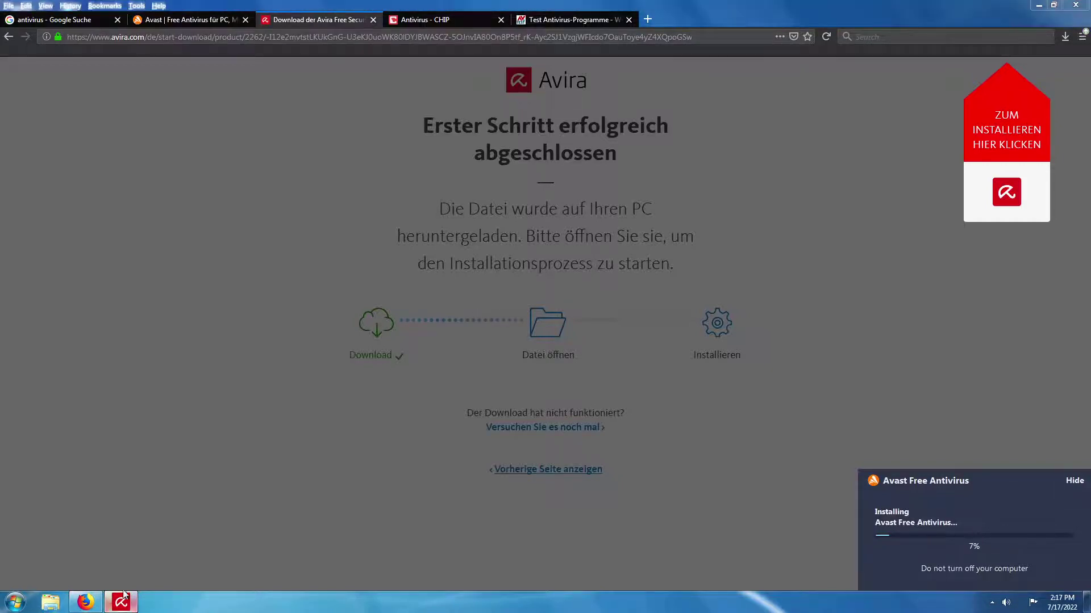
click(477, 20)
Step: Accept CHIP's cookies and open Malwarebytes and AVG AntiVirus Free from the charts in background tabs
click(613, 471)
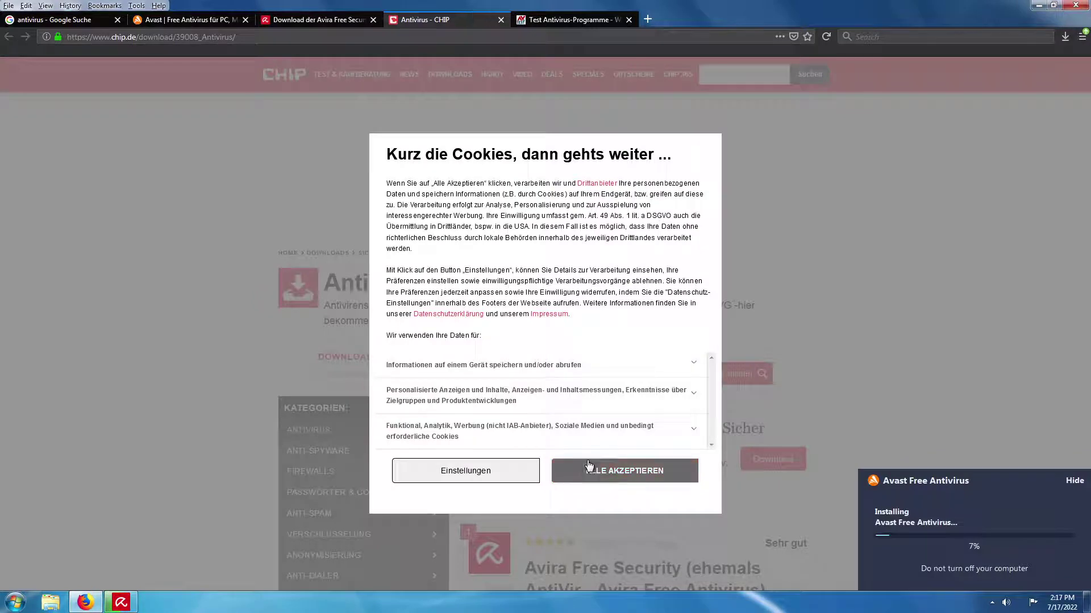
scroll(575, 396, down, 6)
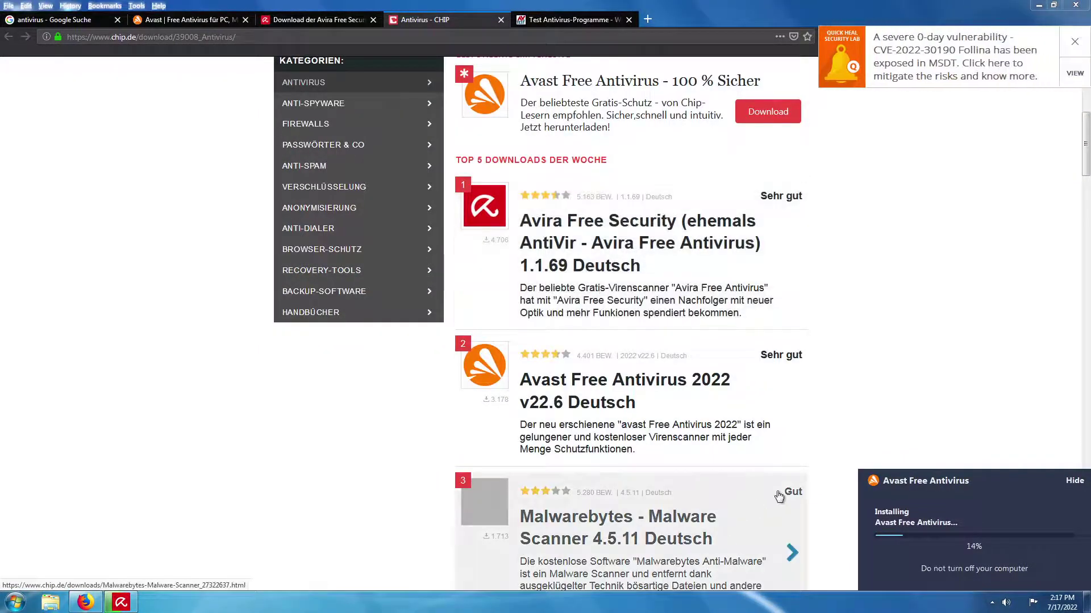
middle_click(761, 547)
scroll(989, 149, down, 2)
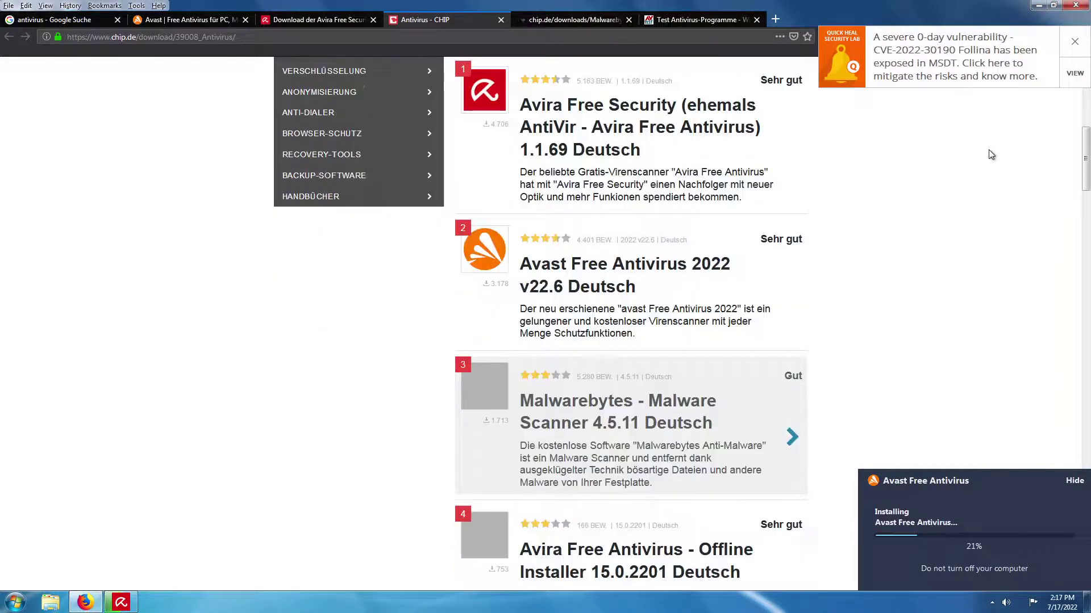
scroll(986, 134, down, 1)
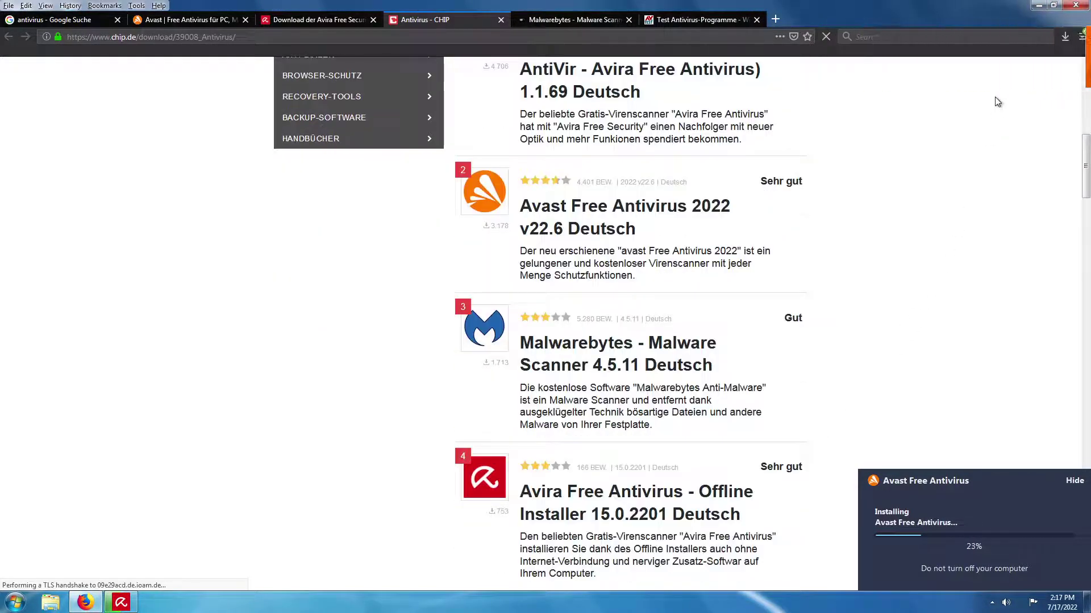
scroll(942, 172, down, 1)
scroll(747, 390, down, 2)
scroll(672, 373, down, 2)
middle_click(674, 369)
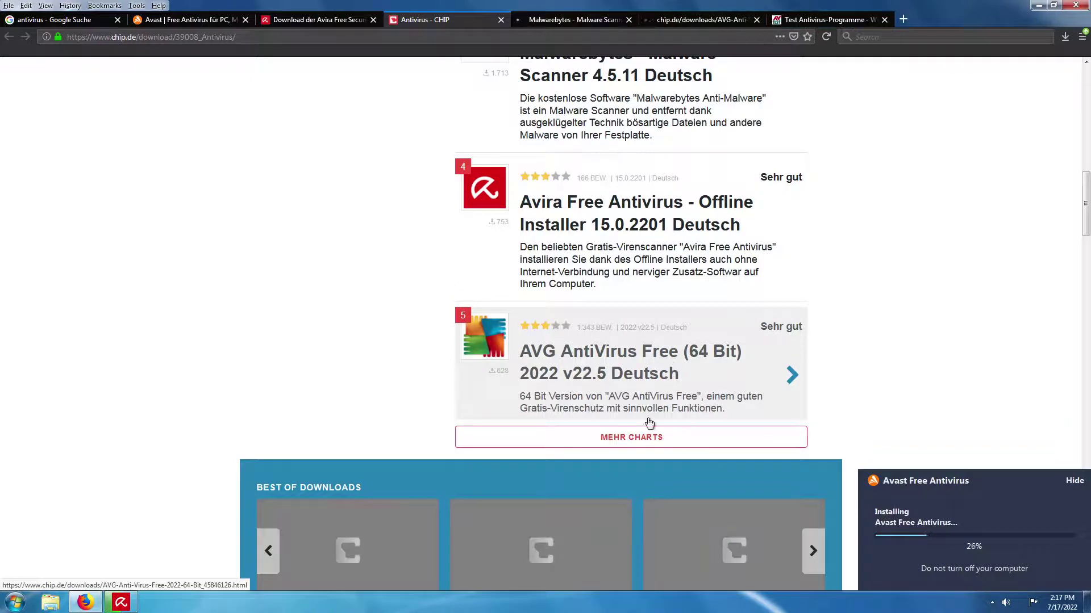
Step: Download the Malwarebytes installer from its CHIP page and save the file
click(588, 21)
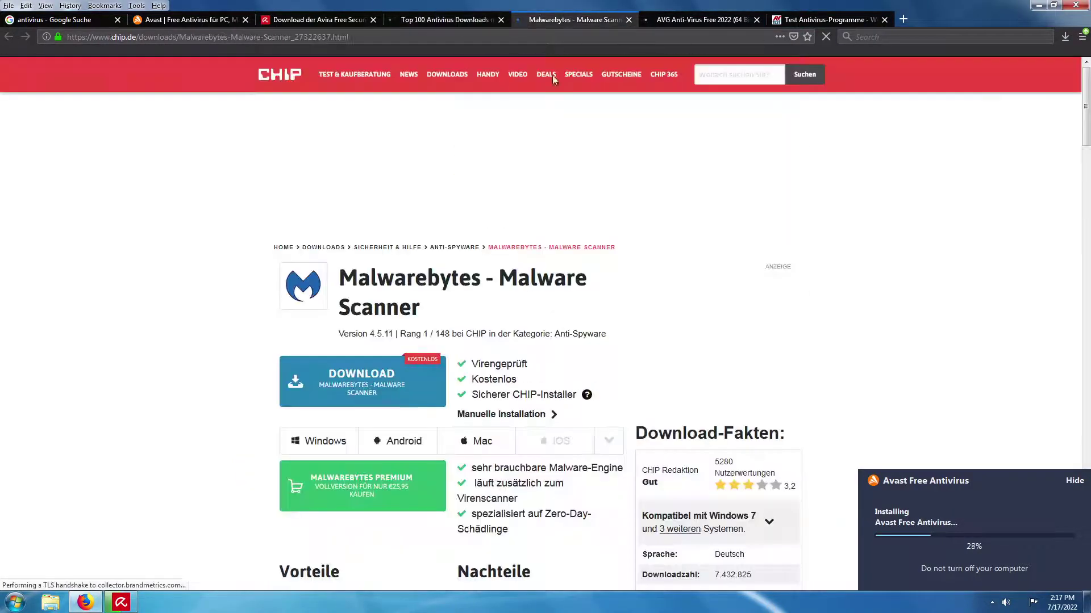
click(411, 393)
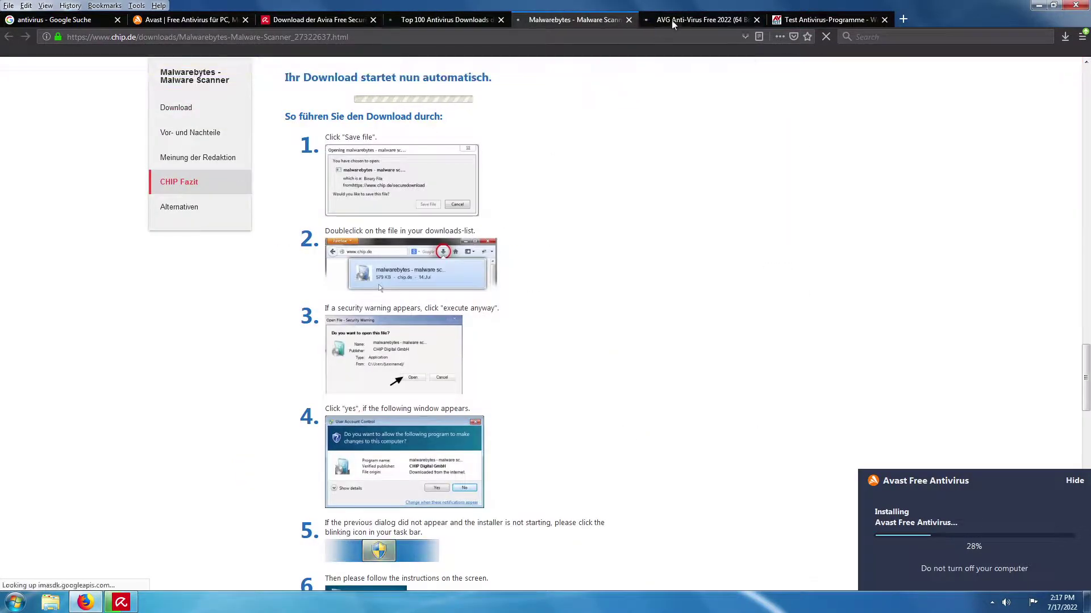
click(672, 19)
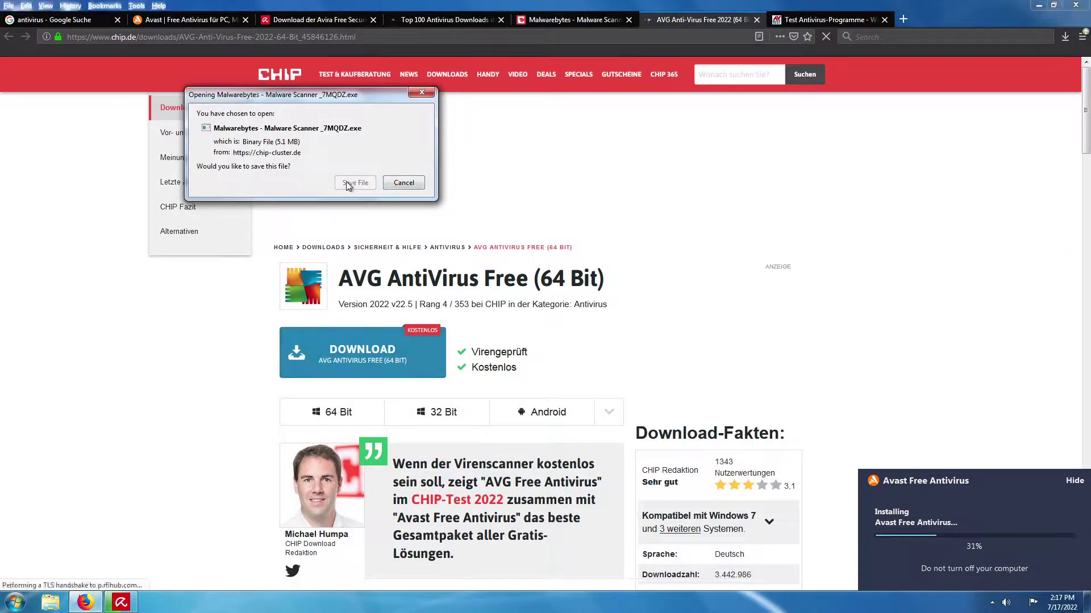
click(347, 182)
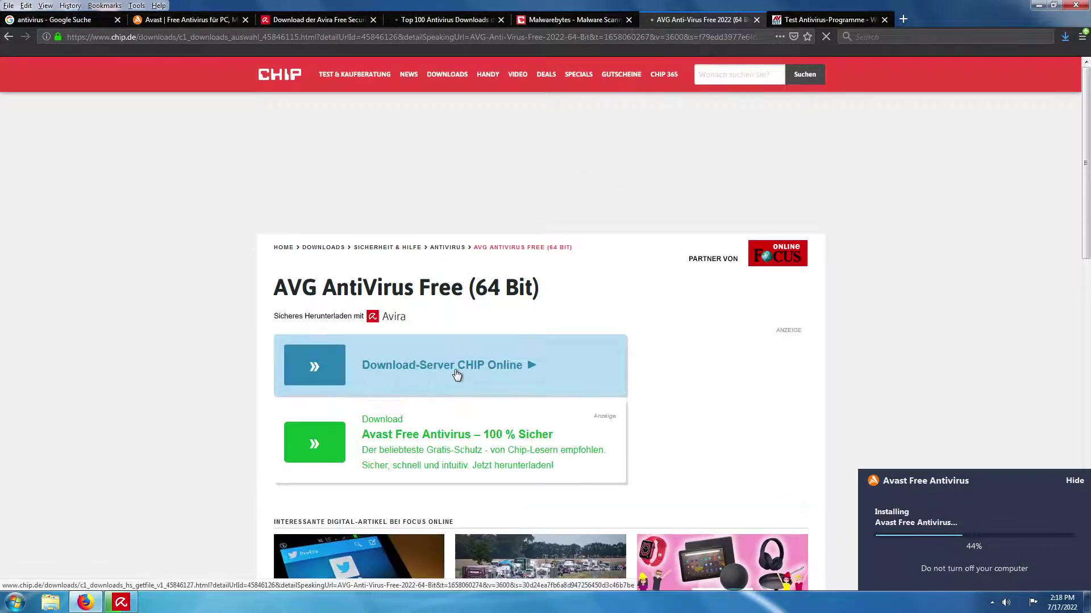
Step: Start AVG's download via CHIP's Download-Server, then open Bitdefender Antivirus Free in a tab
click(444, 371)
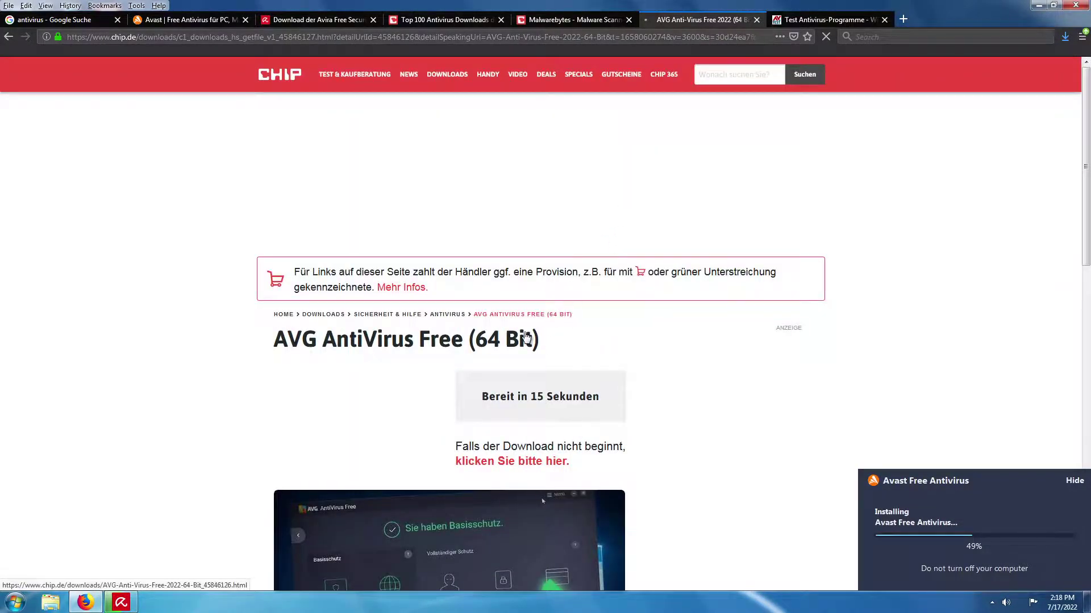
scroll(526, 337, down, 10)
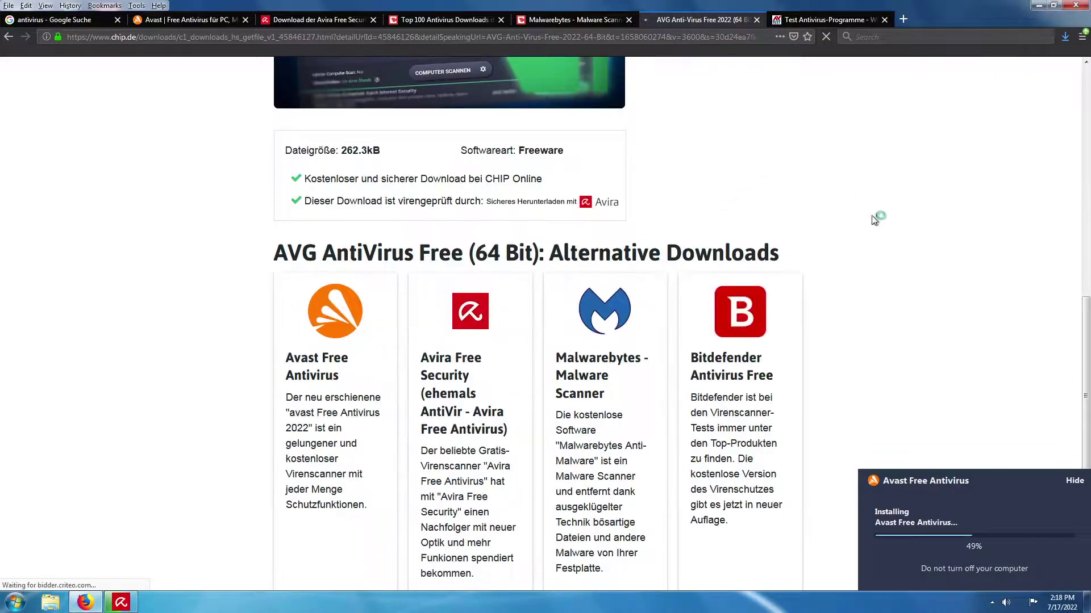
scroll(733, 309, down, 1)
middle_click(744, 259)
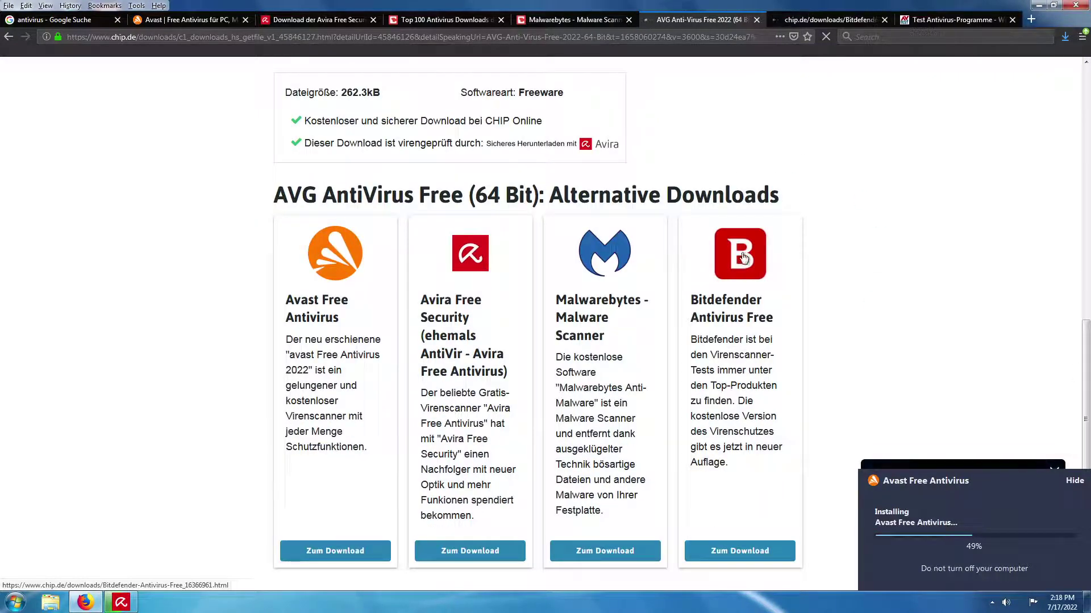
click(821, 22)
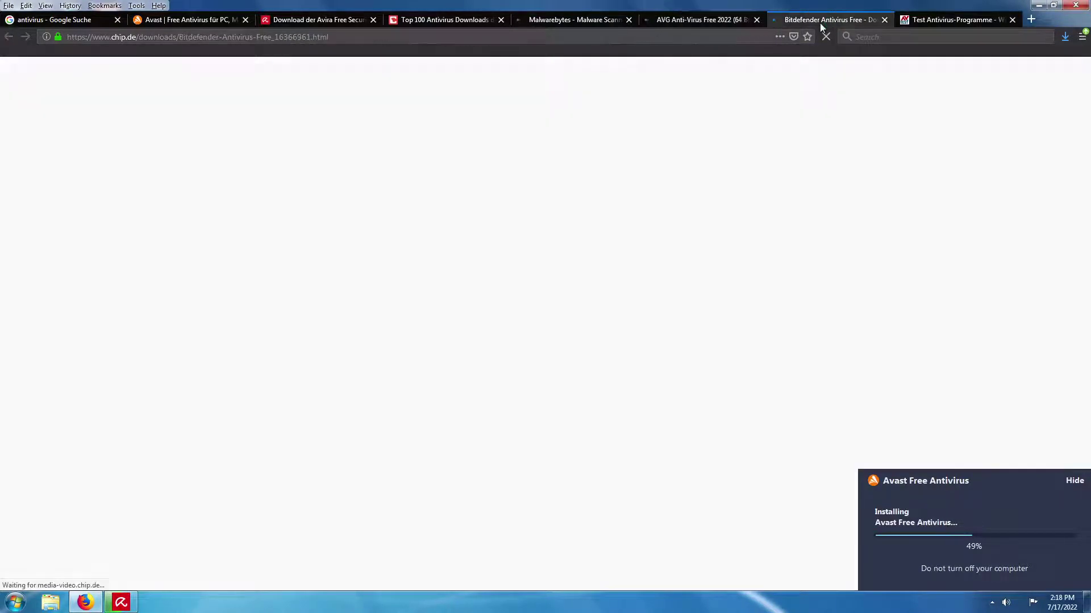
Step: Run the Malwarebytes installer, save the AVG setup, and get past the Adaware and Amazon offers
click(1061, 36)
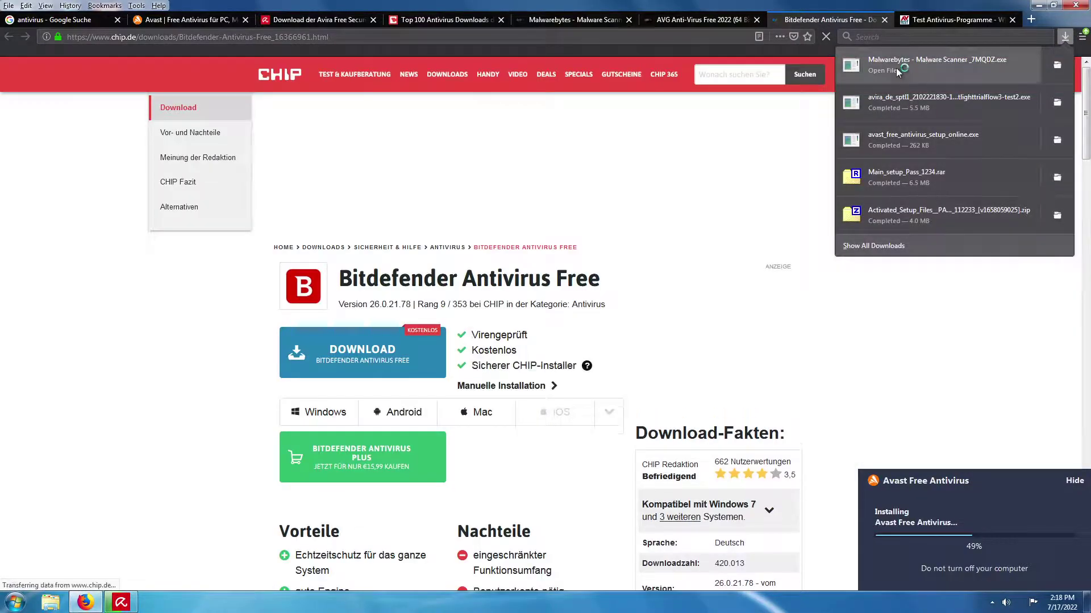
click(895, 67)
click(590, 312)
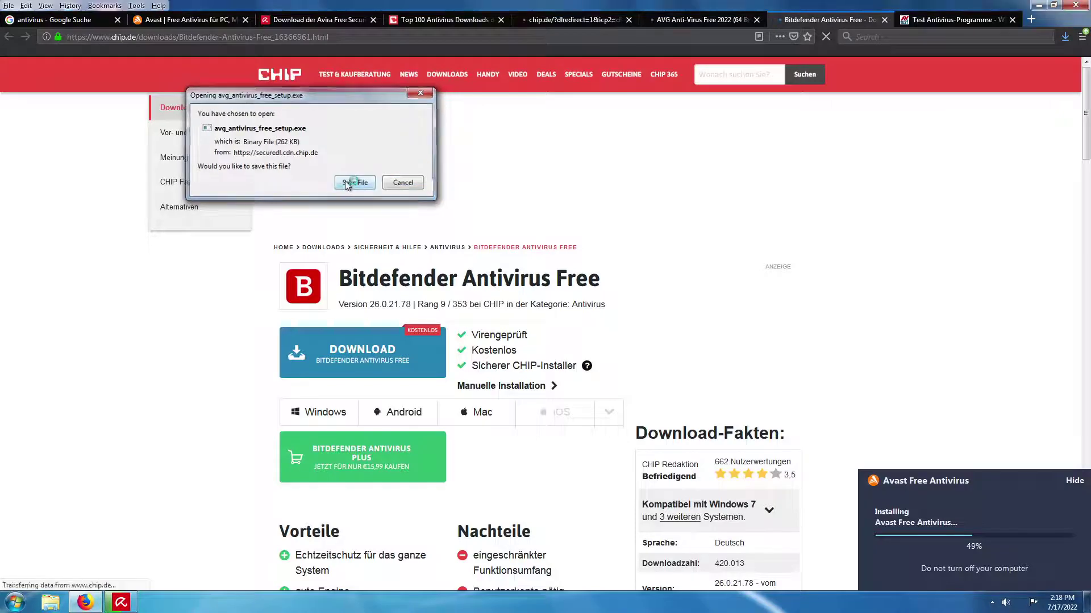
click(345, 182)
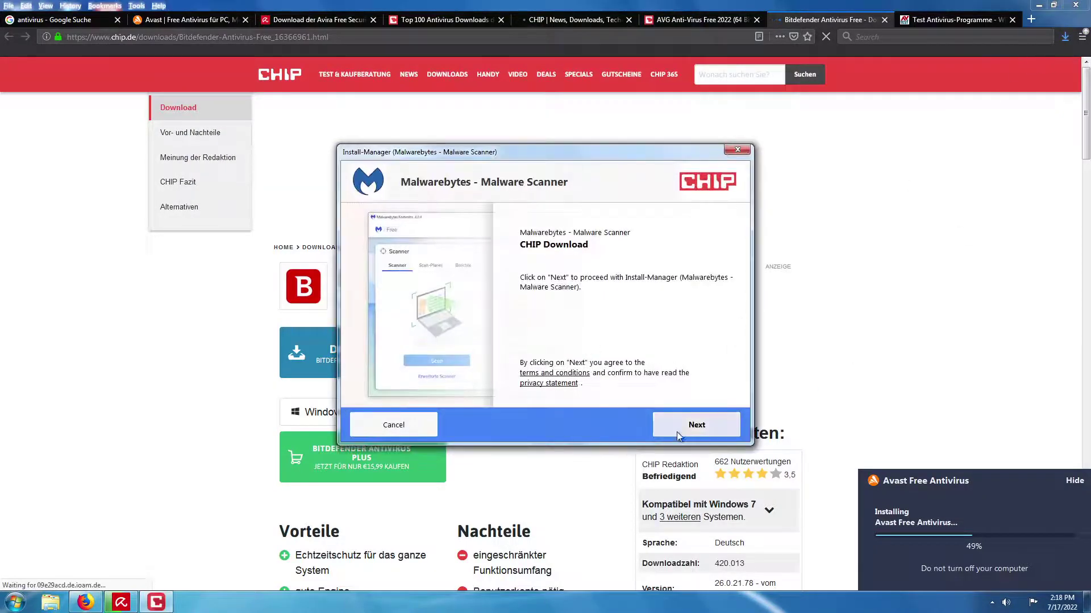
click(678, 427)
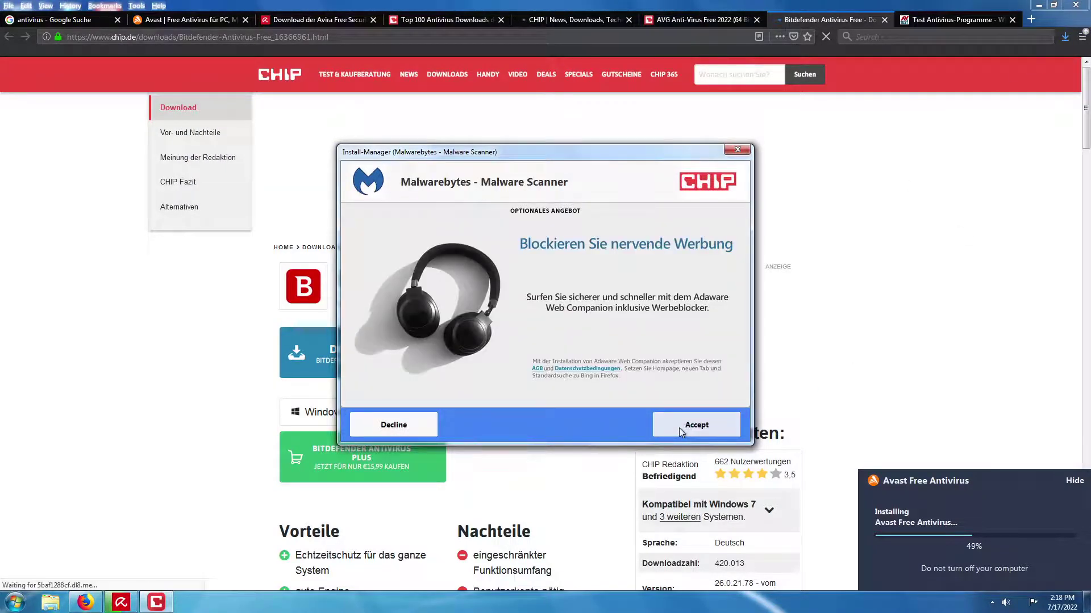
click(694, 428)
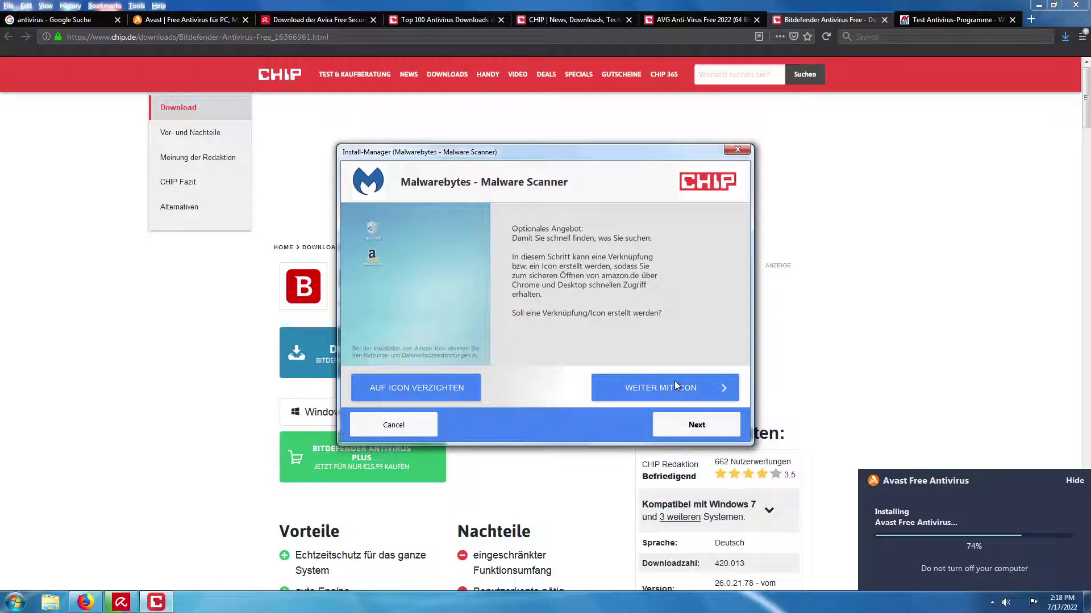
click(679, 425)
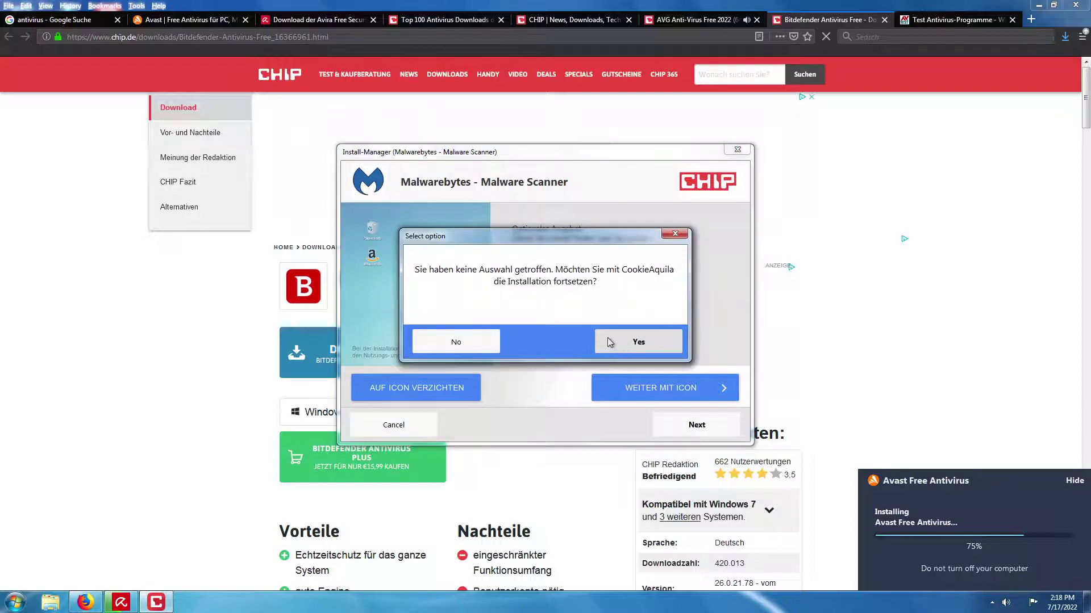
click(637, 341)
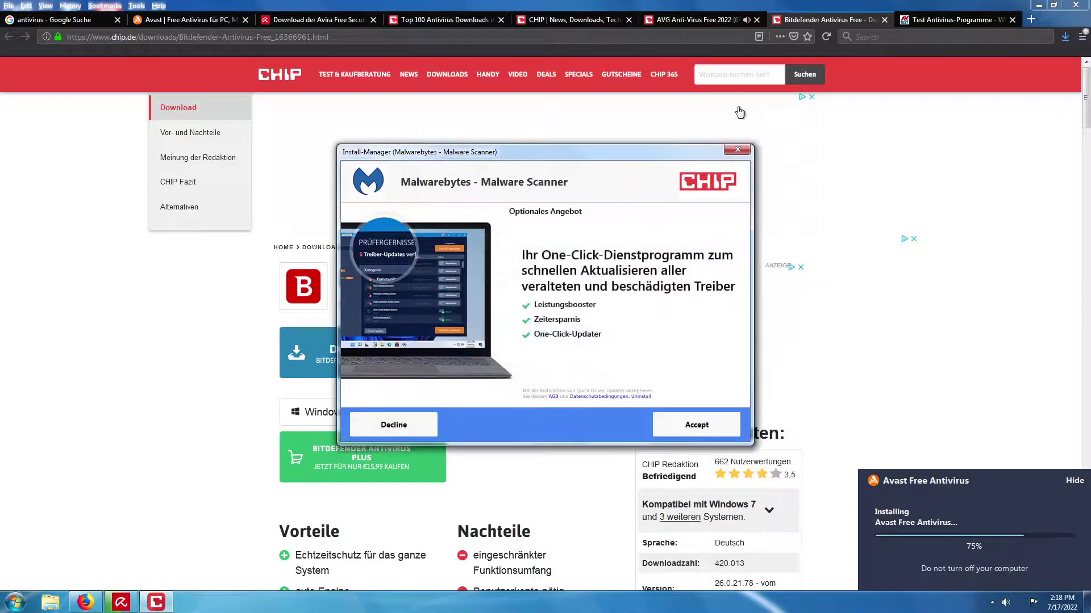
Step: Accept the driver updater offer, approve AVG's installer, save bitdurtsetup.exe, and close the updater page
click(696, 21)
scroll(453, 243, up, 10)
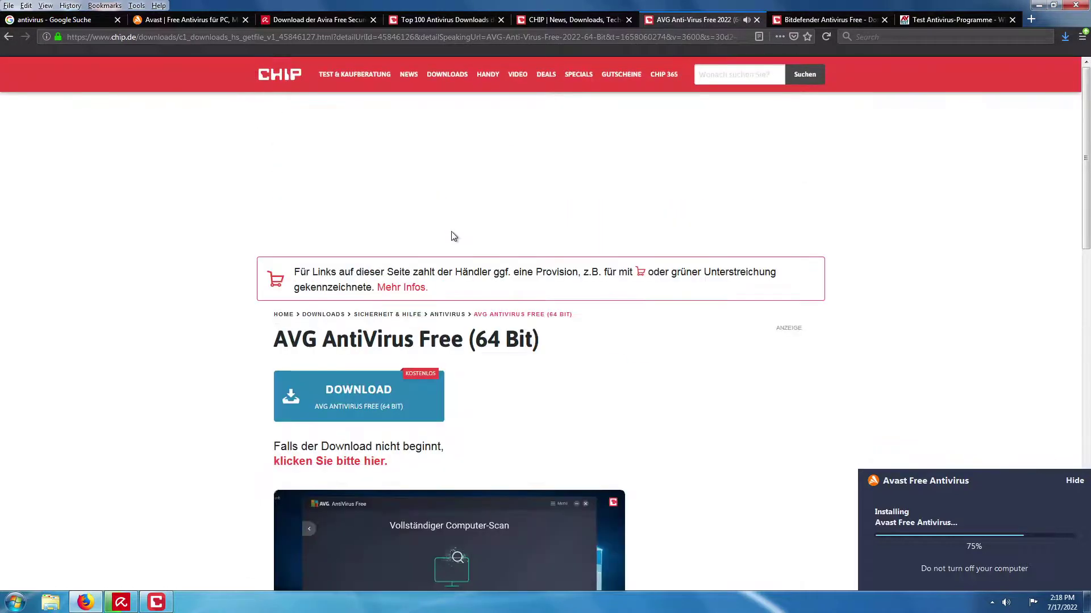
scroll(451, 230, down, 6)
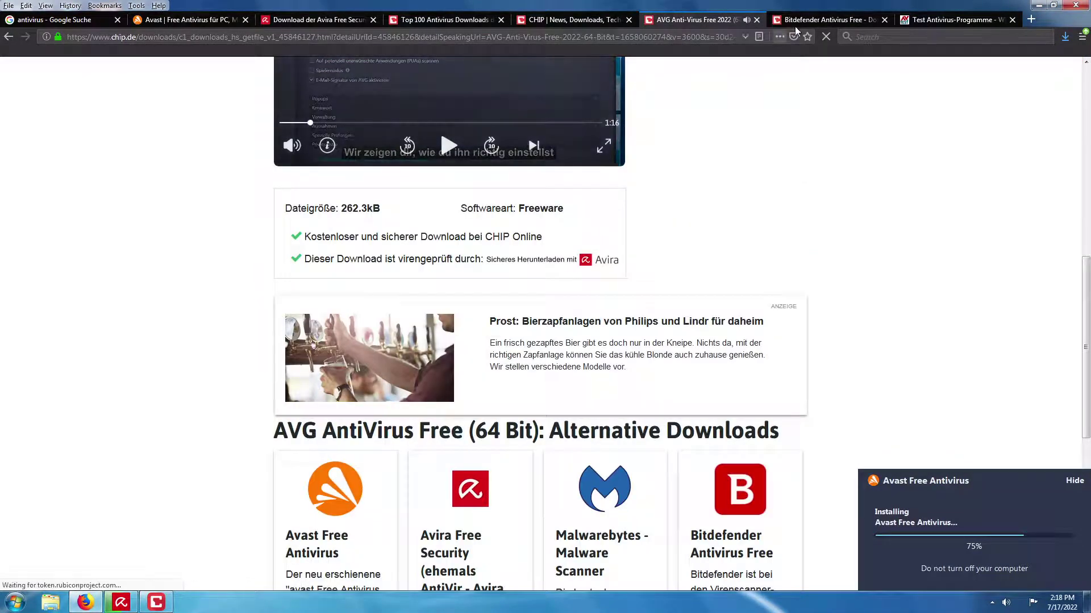
click(795, 23)
click(159, 602)
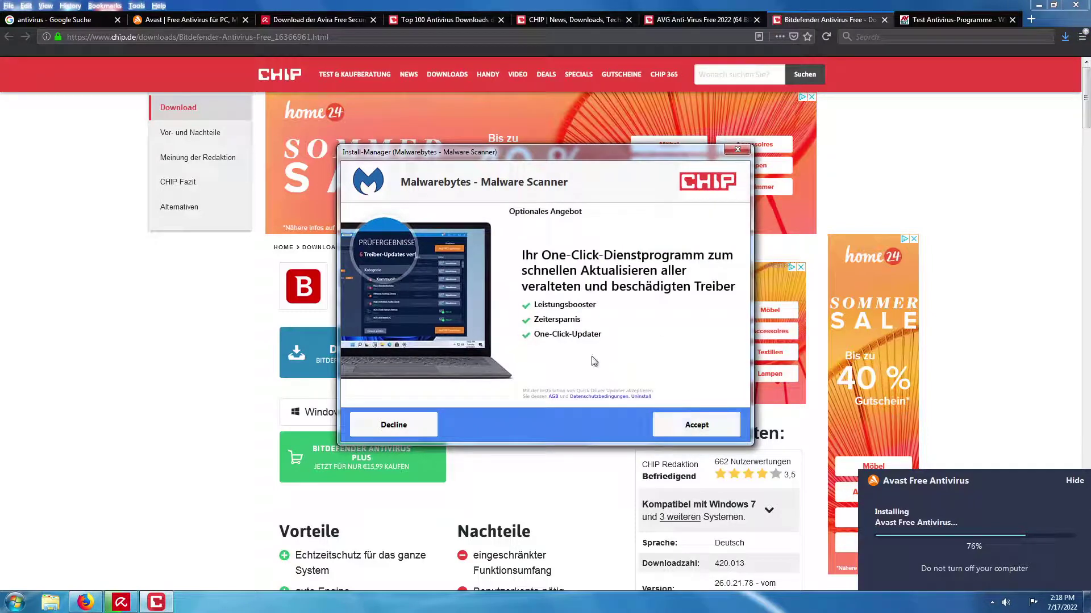
click(686, 428)
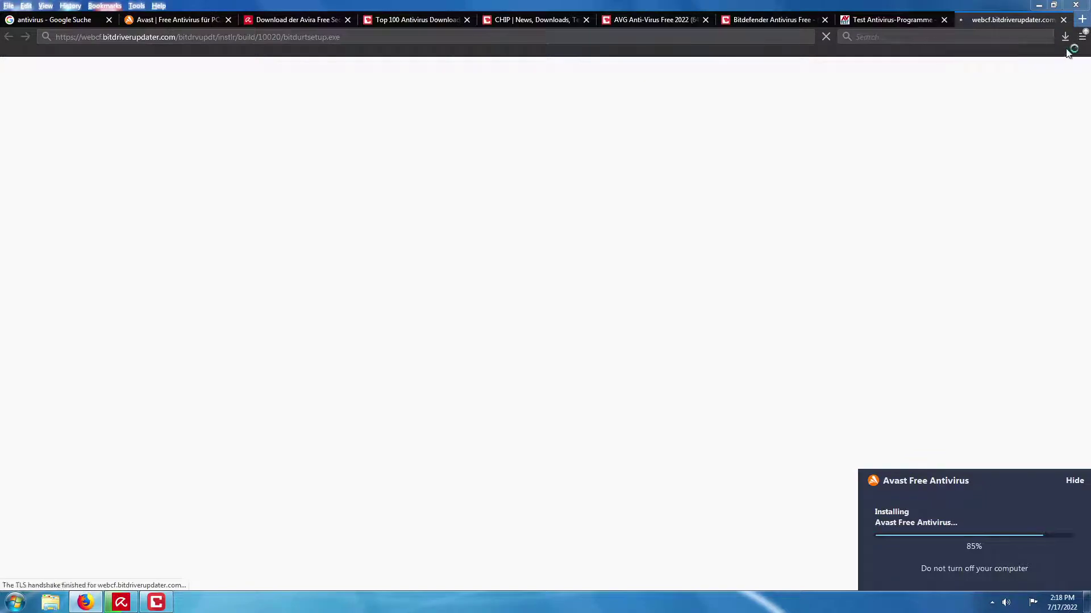
click(1065, 37)
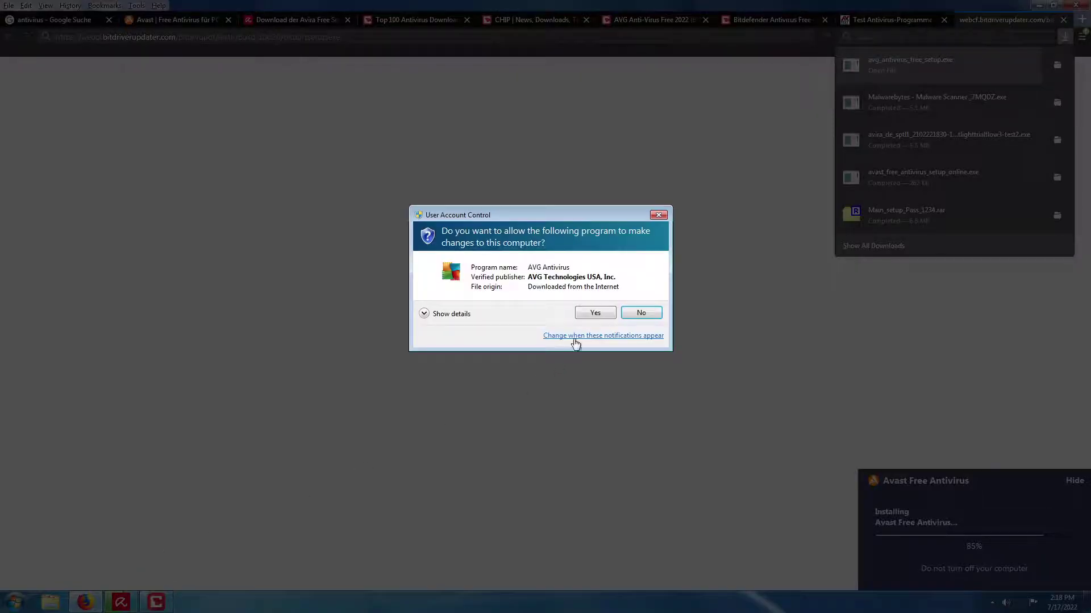
click(594, 313)
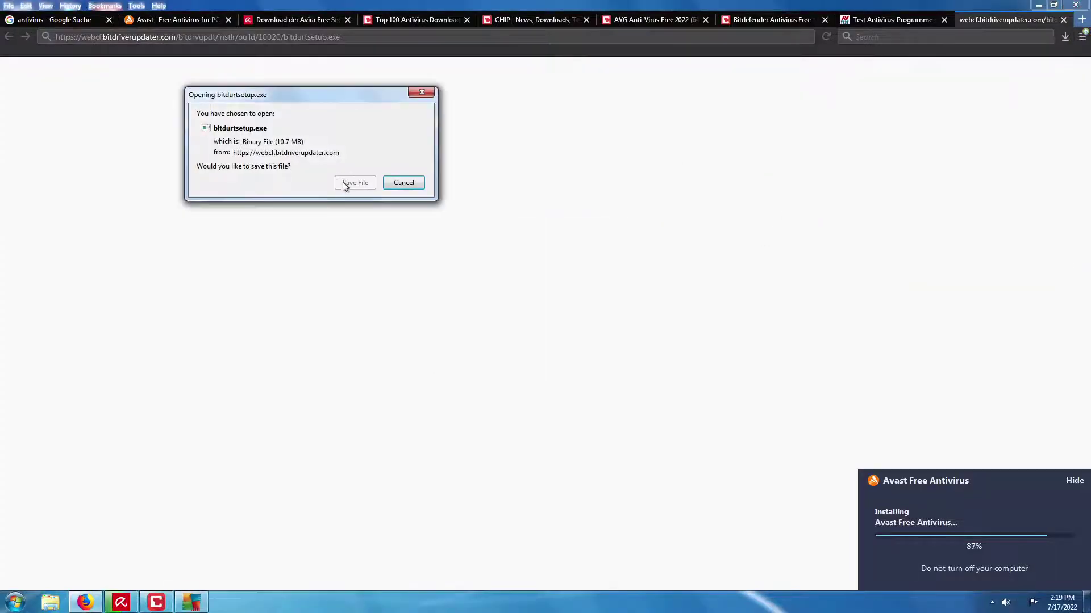
click(354, 183)
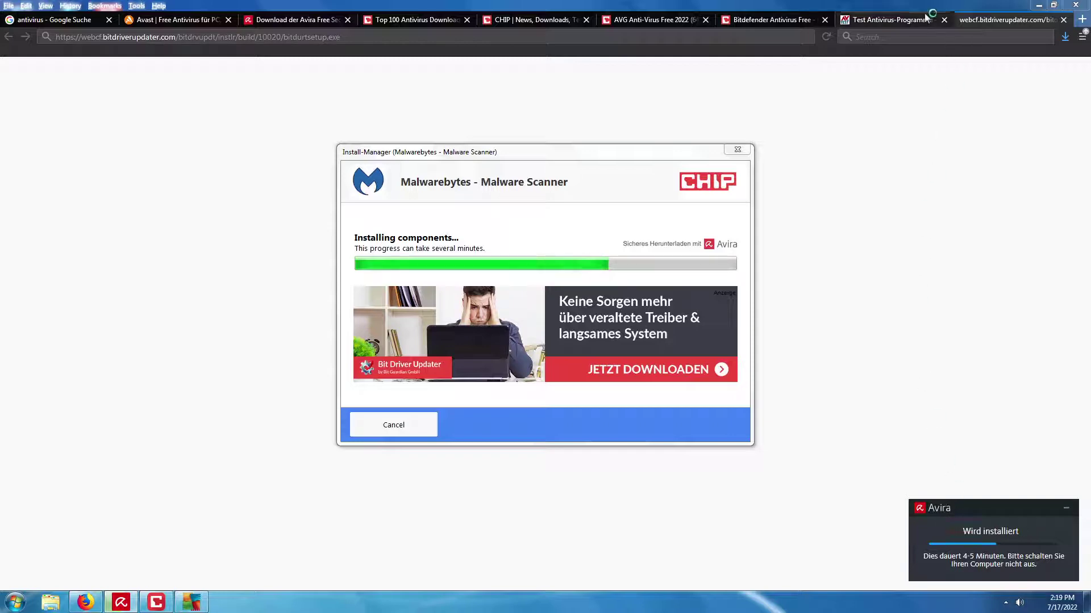
middle_click(1000, 19)
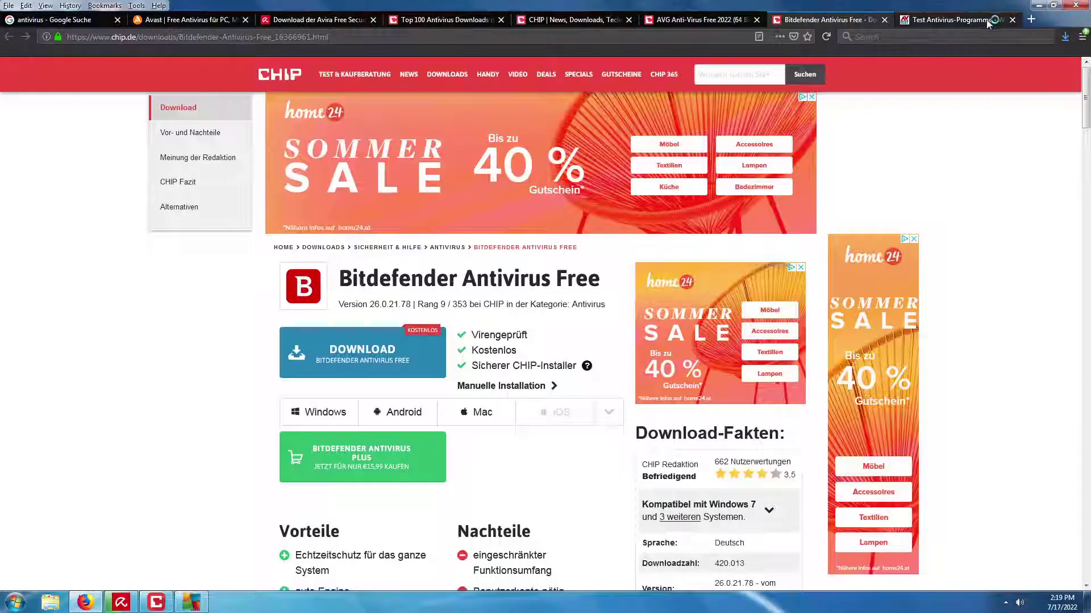
Step: Start the Bitdefender download and run bitdurtsetup.exe, allowing Bit Driver Updater's changes
click(402, 353)
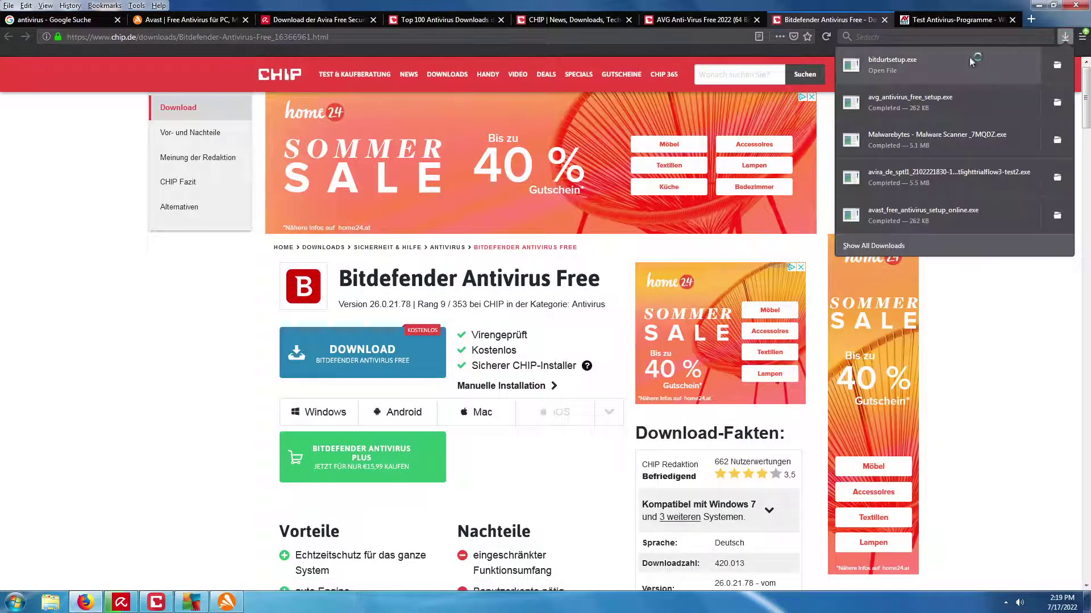
click(960, 64)
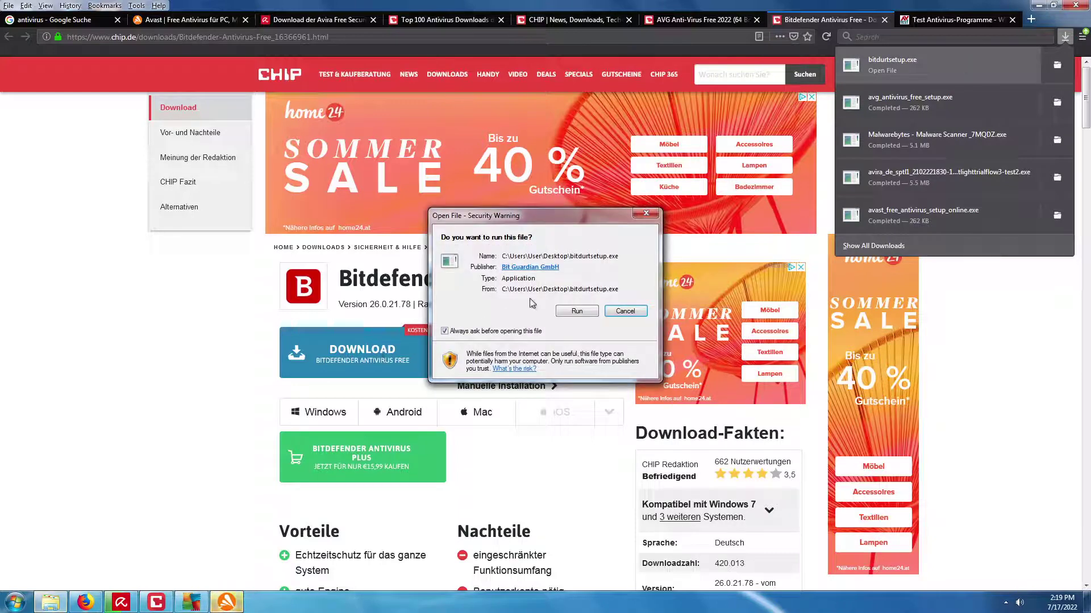
click(560, 312)
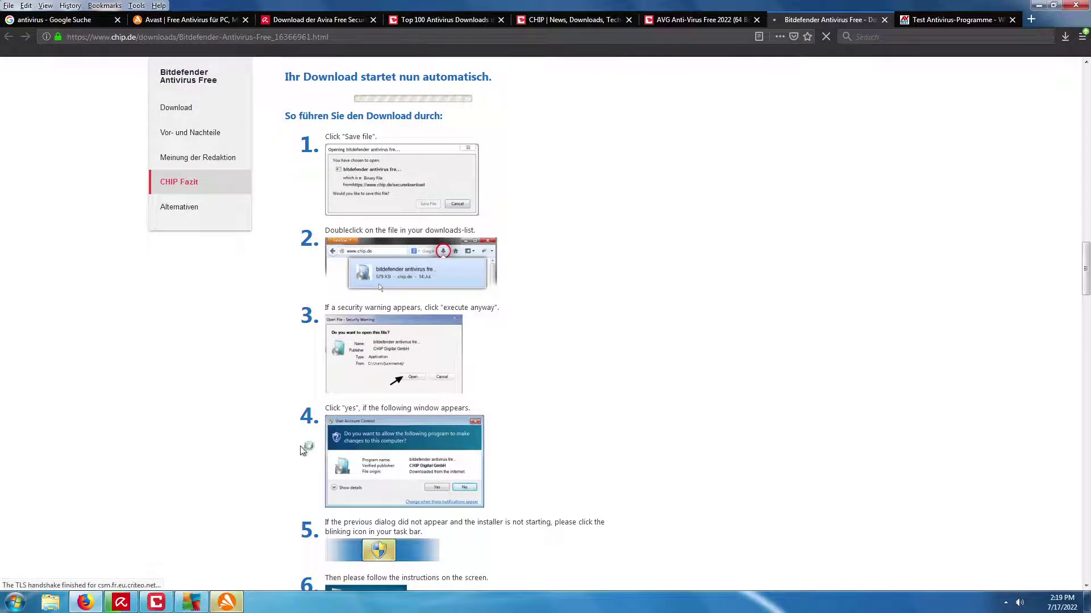
click(226, 602)
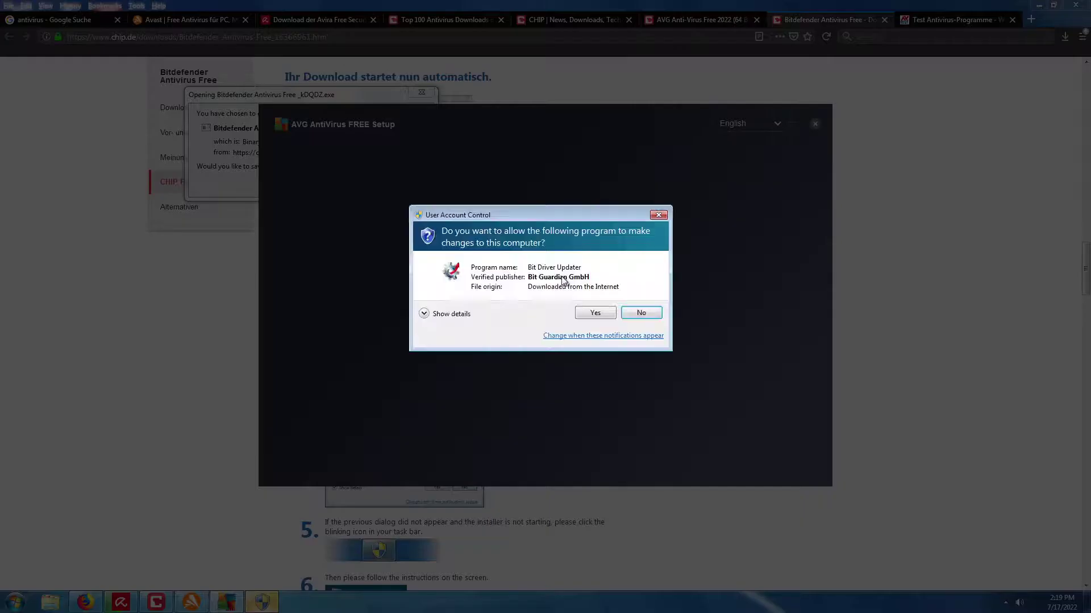
click(588, 316)
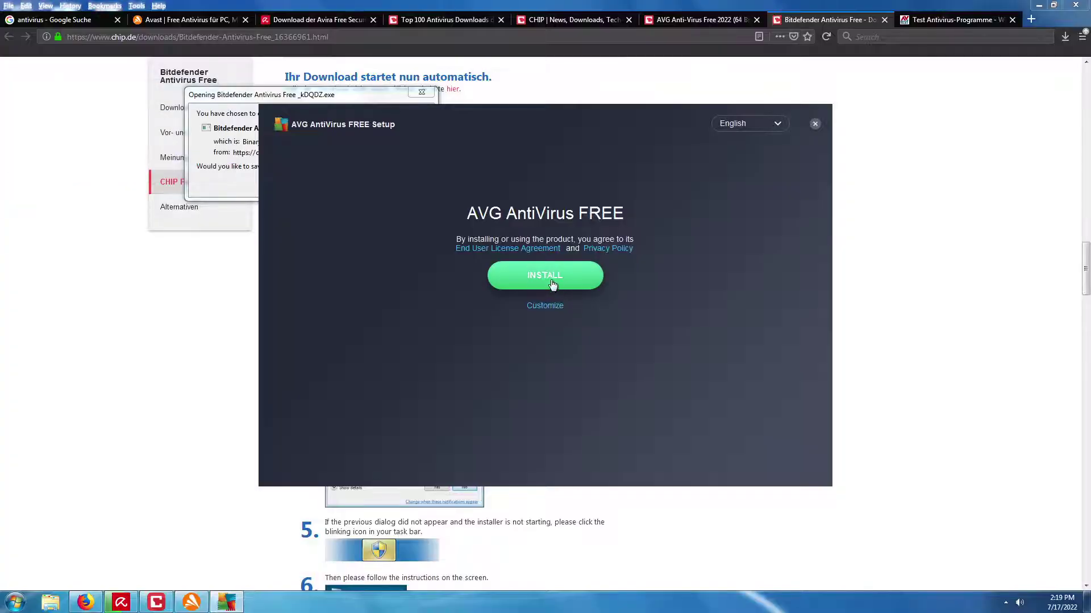
Step: Start installing AVG AntiVirus FREE, accept Avast's Google Chrome offer, and close Avast's scan window
click(545, 276)
click(534, 431)
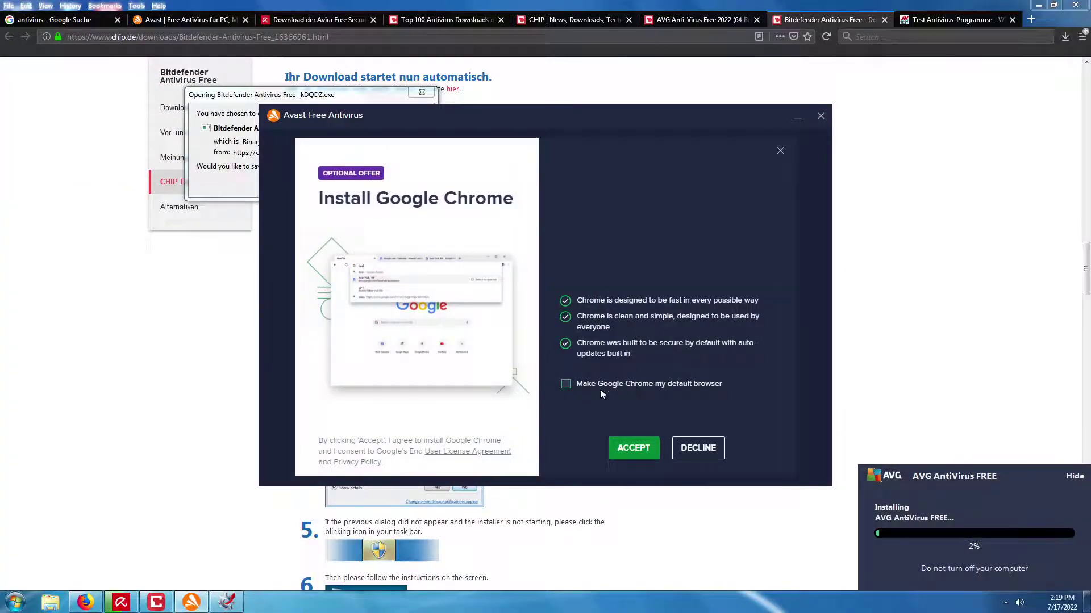
click(635, 448)
click(568, 430)
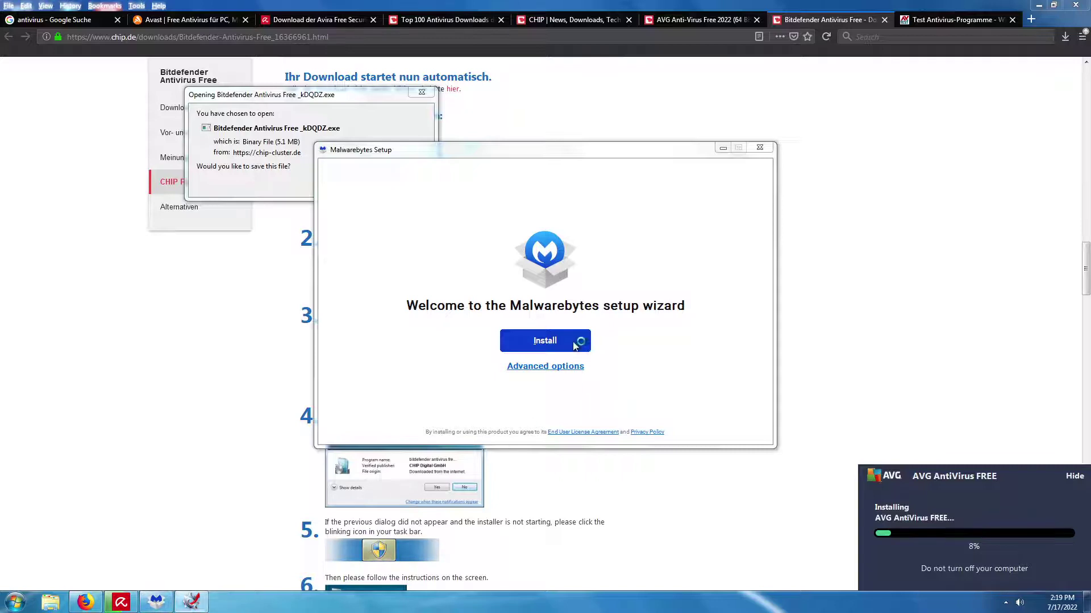
Step: Set Malwarebytes Setup to English (U.K.) and install for me or my family with browser protection
click(542, 340)
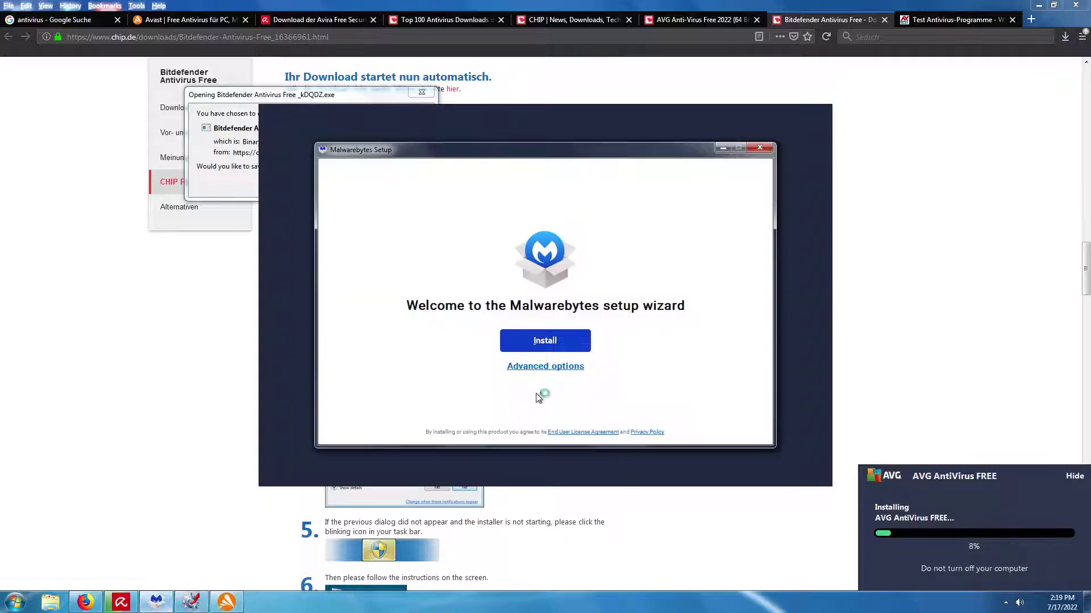
click(543, 363)
click(394, 297)
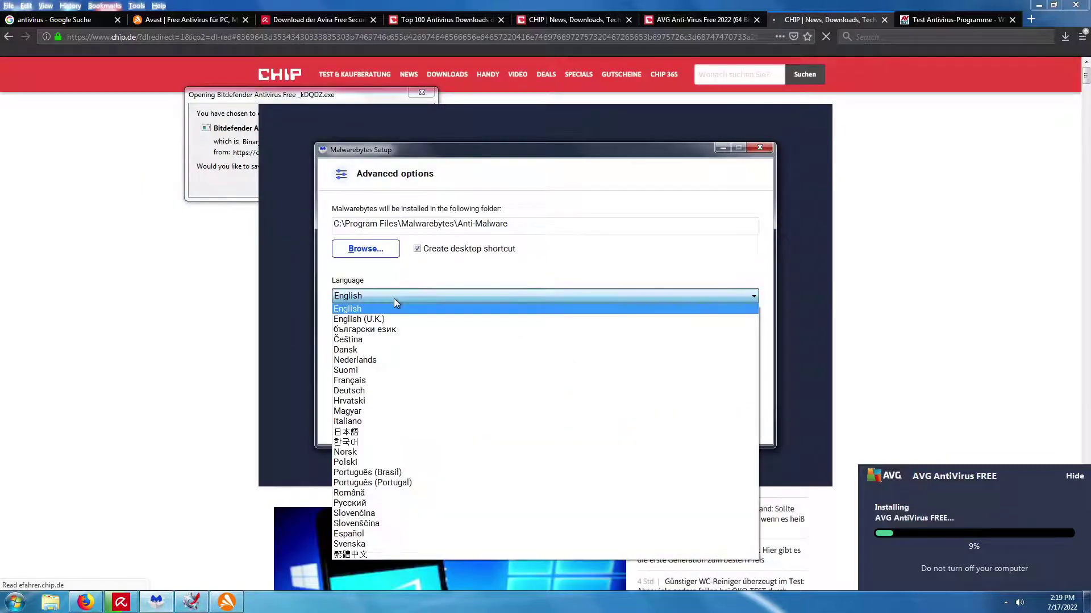
click(388, 318)
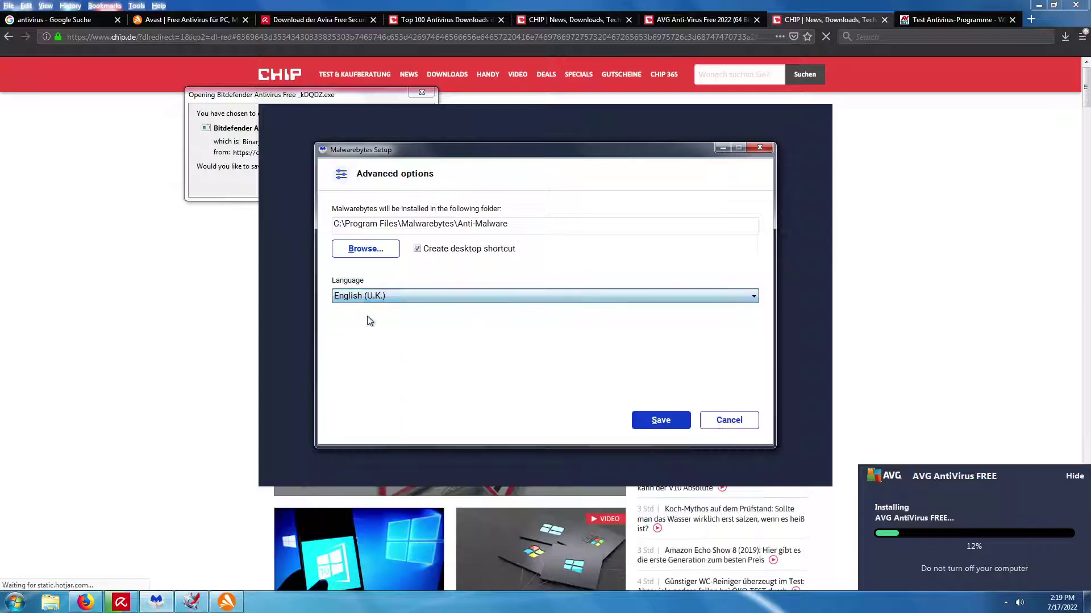
click(672, 422)
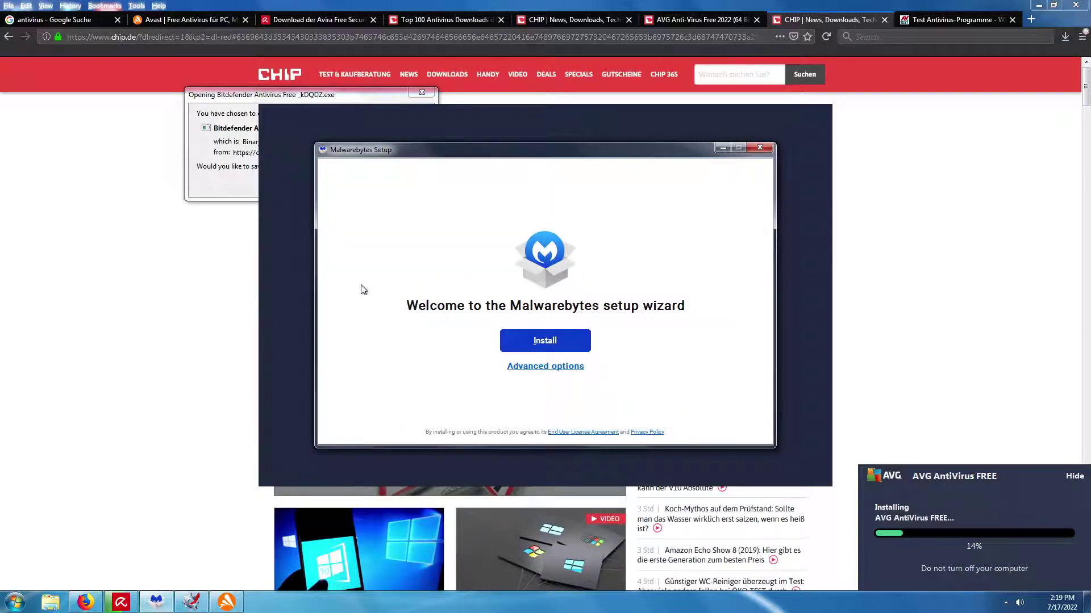
click(540, 340)
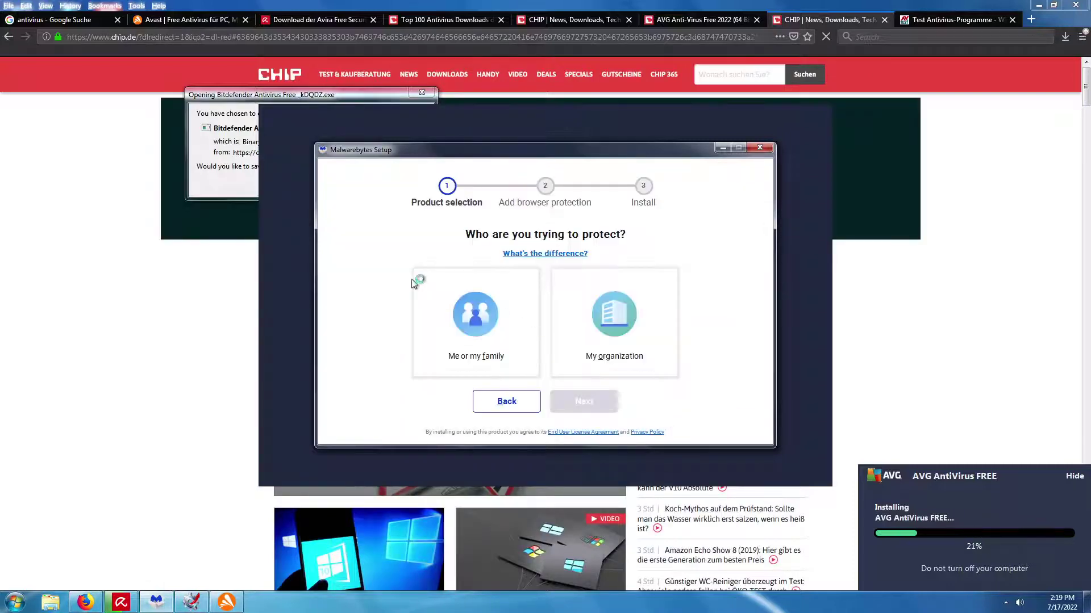
click(471, 318)
click(583, 405)
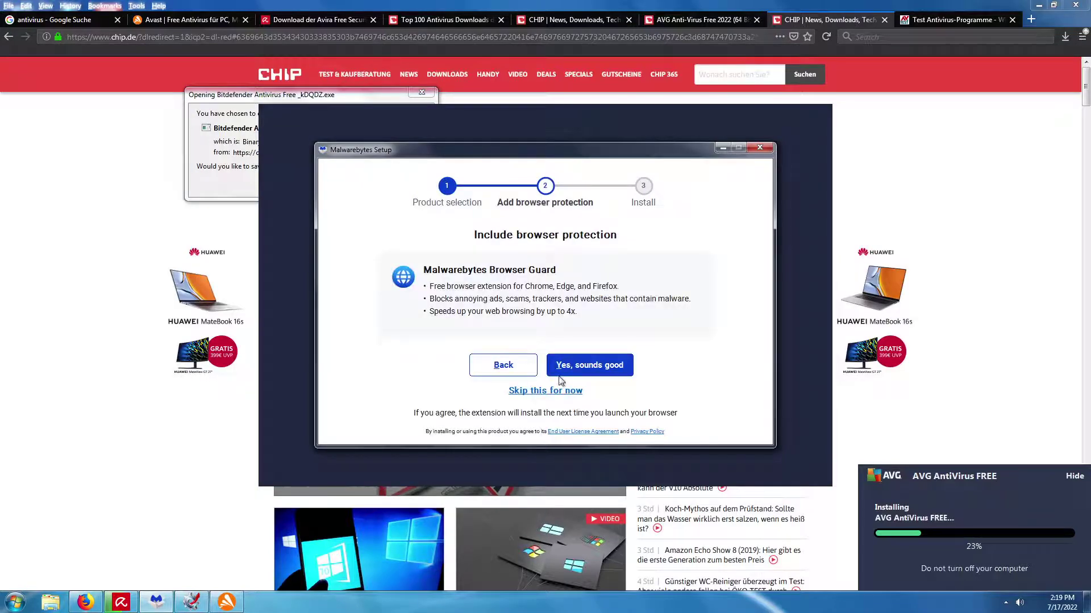
click(598, 367)
Step: Save the Bitdefender Antivirus Free installer and run it from the downloads list
click(230, 146)
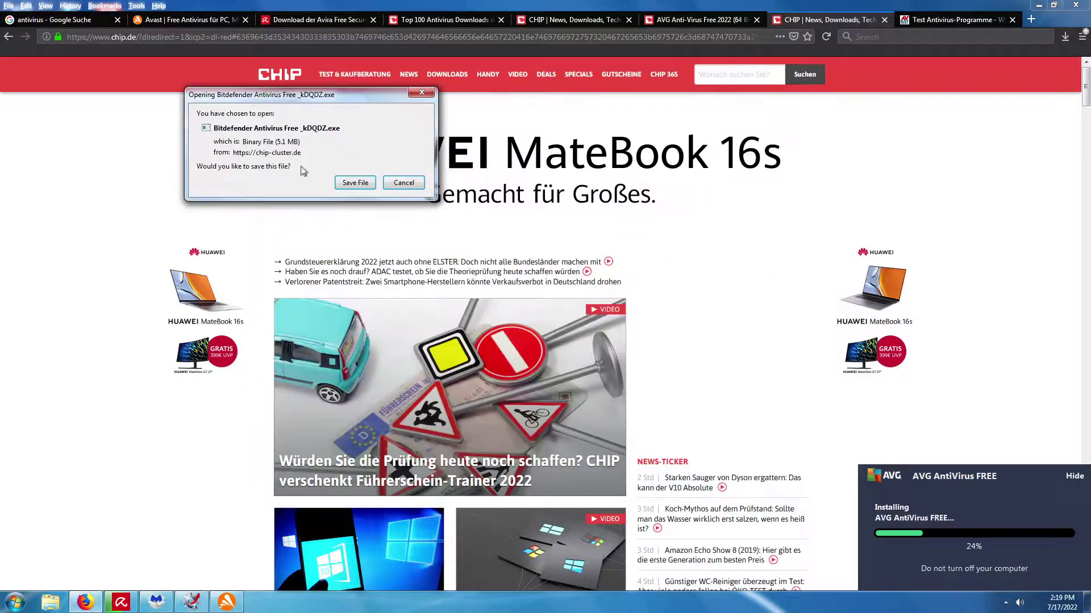
click(355, 186)
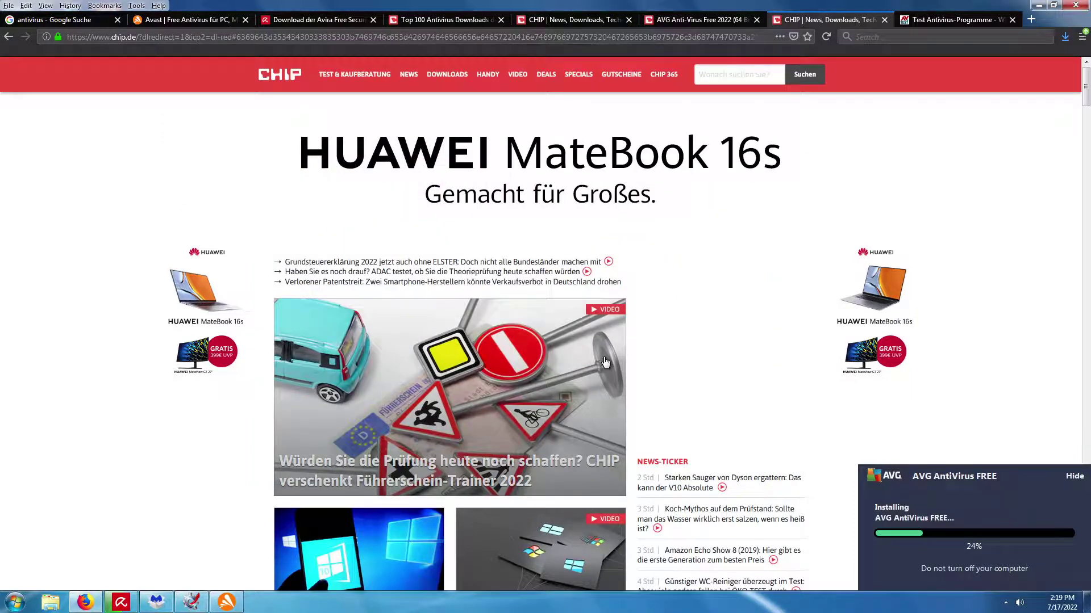
click(1065, 37)
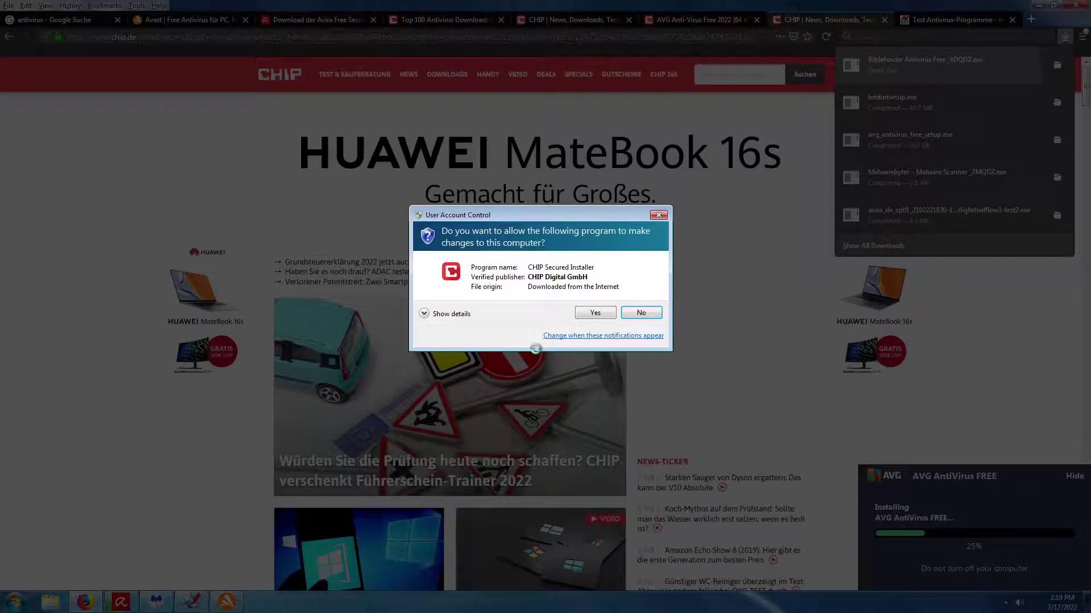
click(586, 318)
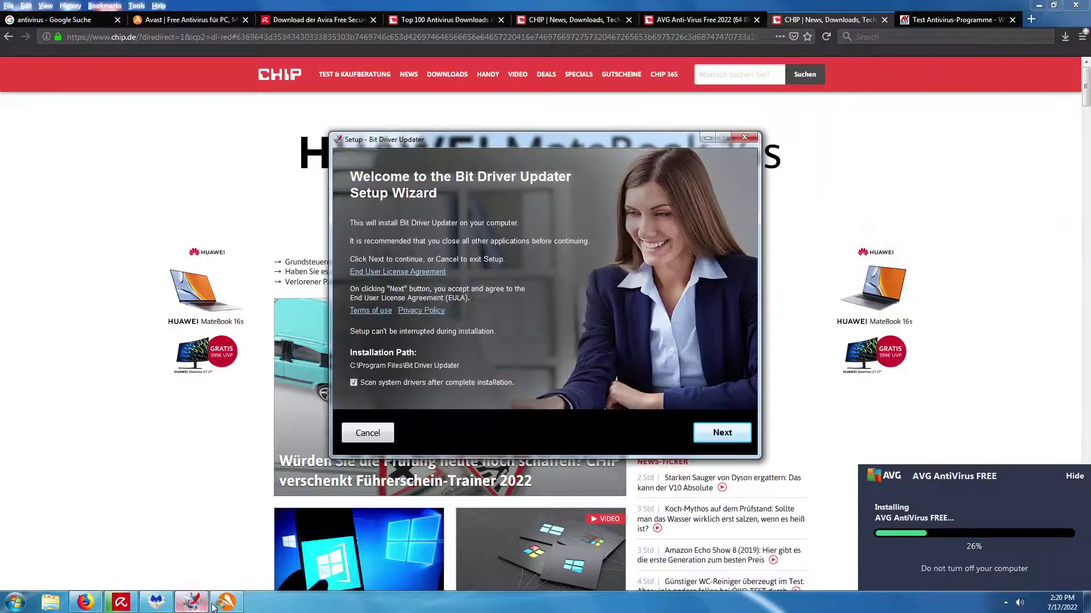
Step: Start Bit Driver Updater's install, then take Bitdefender's Install-Manager past the terms and icon step
click(219, 606)
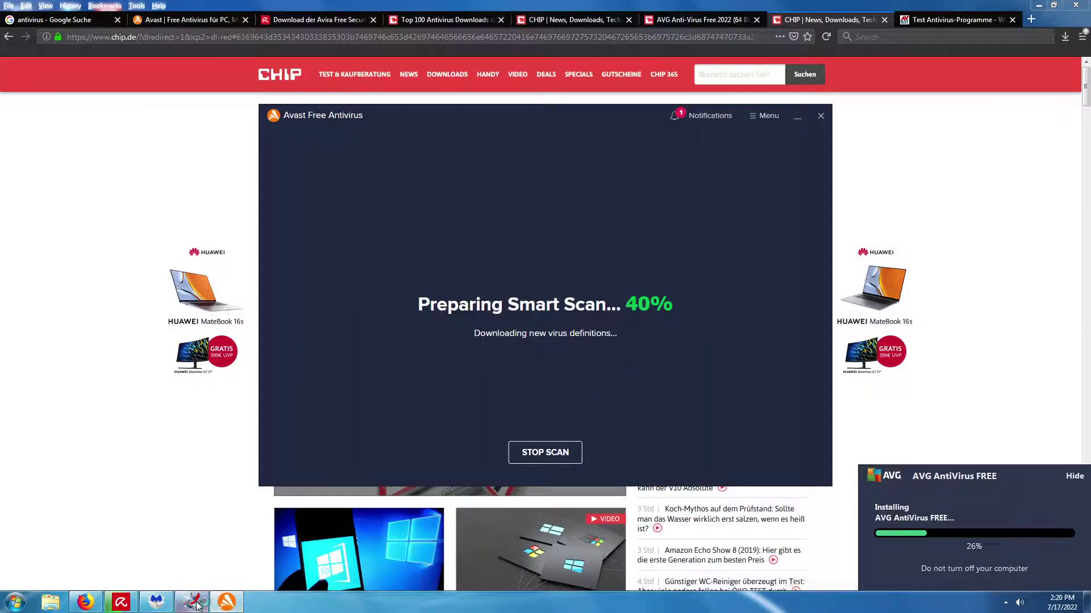
click(193, 602)
click(713, 441)
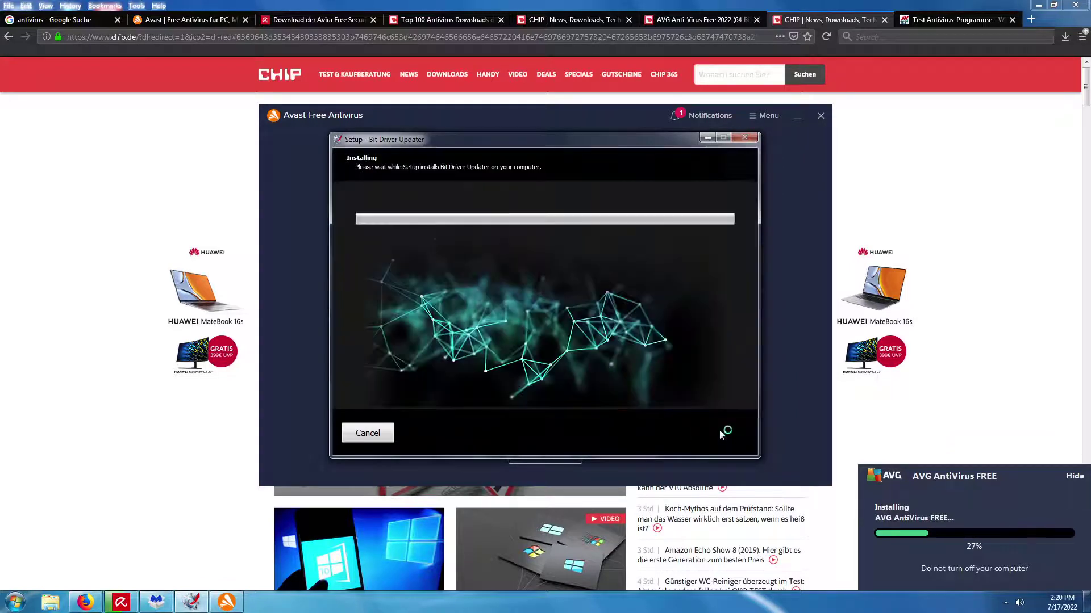
click(159, 601)
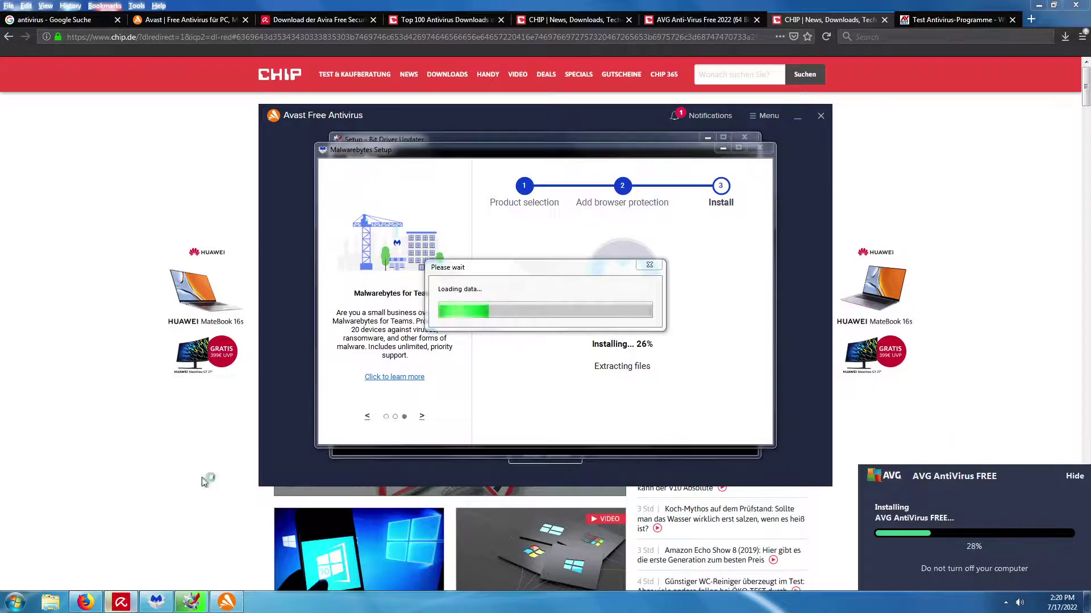
click(701, 422)
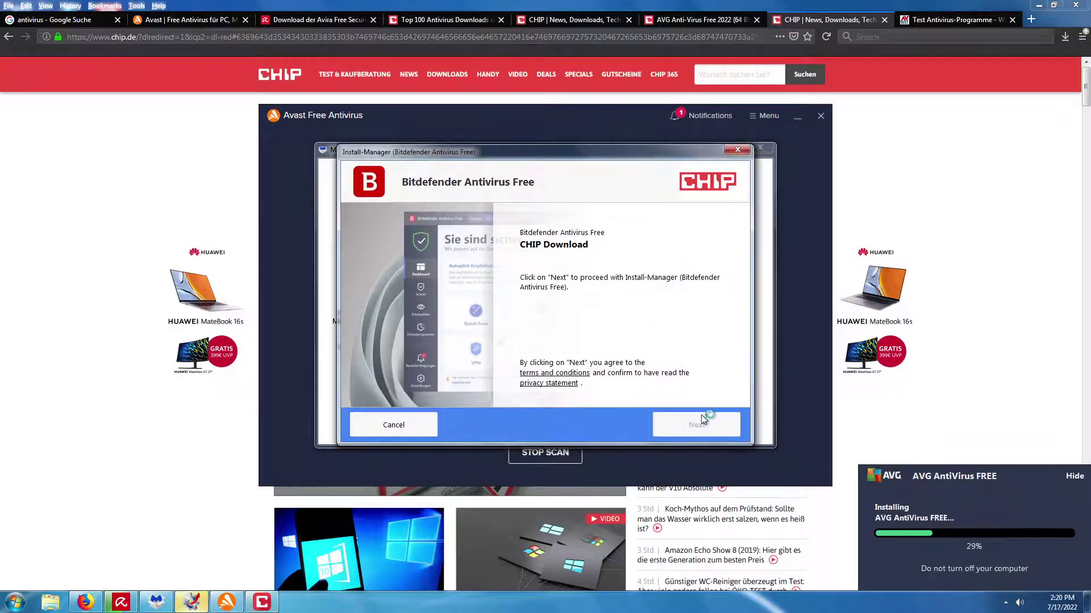
click(697, 425)
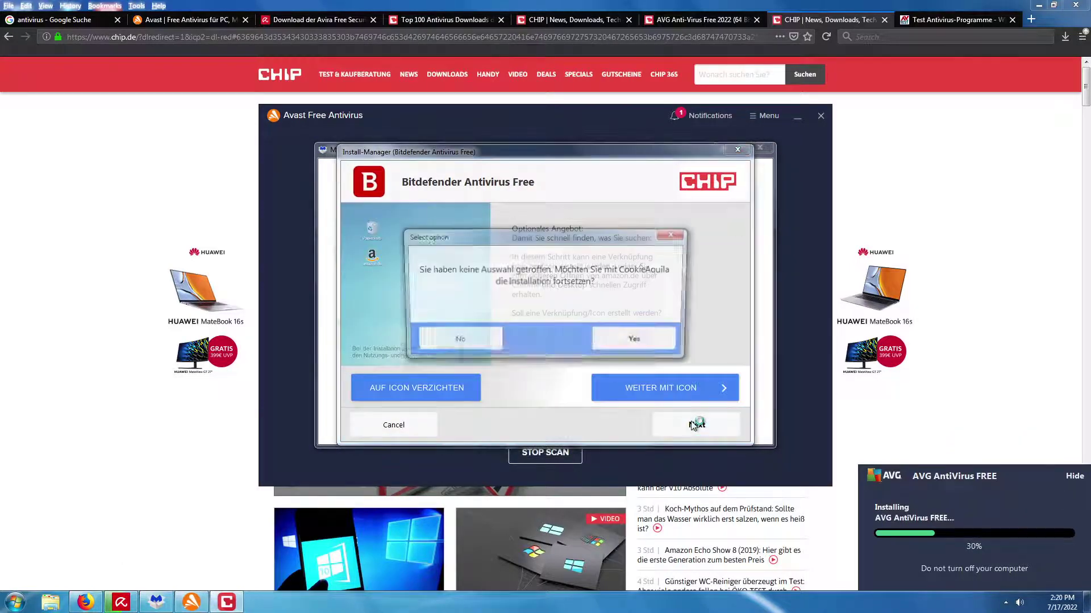
click(625, 348)
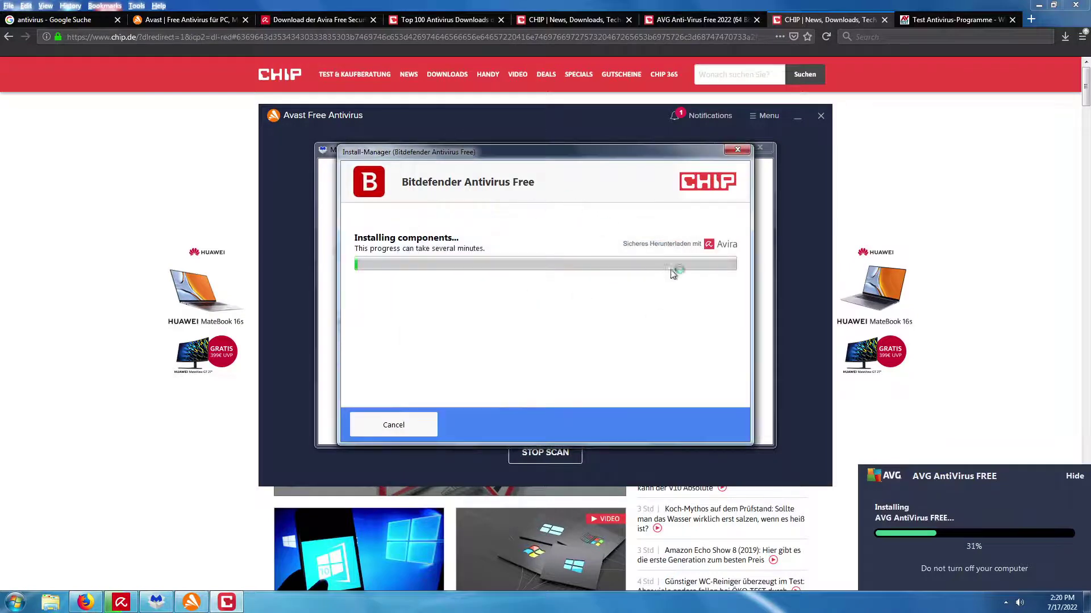
click(724, 19)
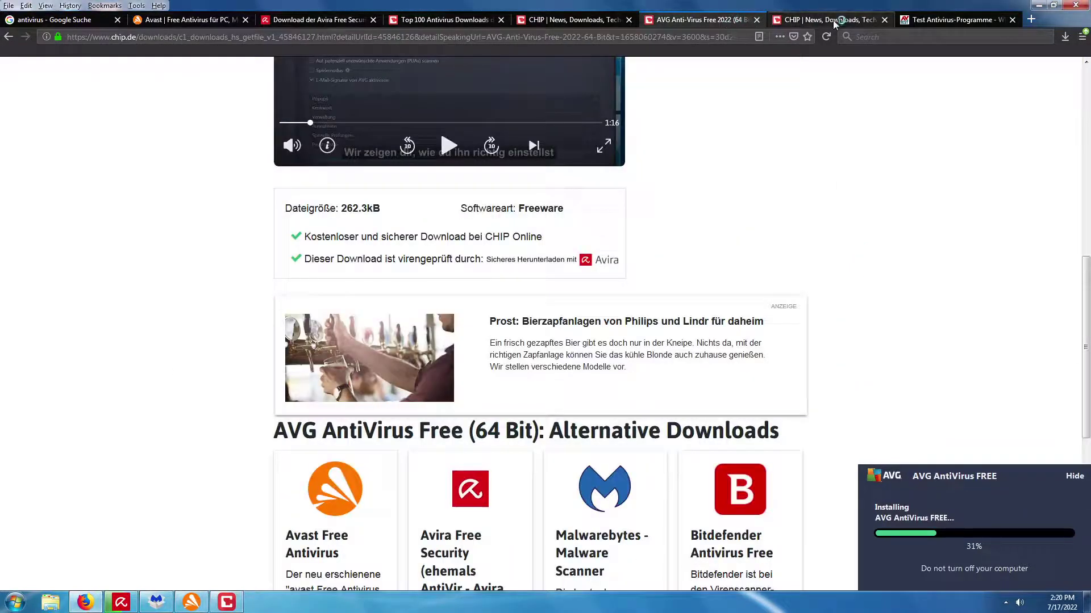
Step: Close the duplicate CHIP News tab and check the recent downloads list
click(833, 20)
middle_click(833, 20)
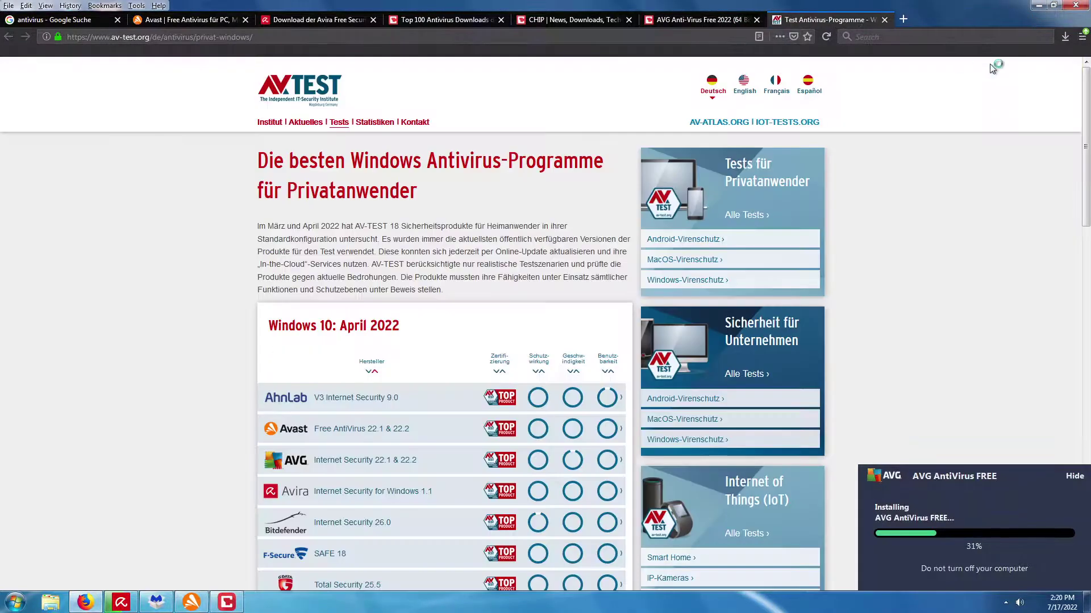
click(1065, 37)
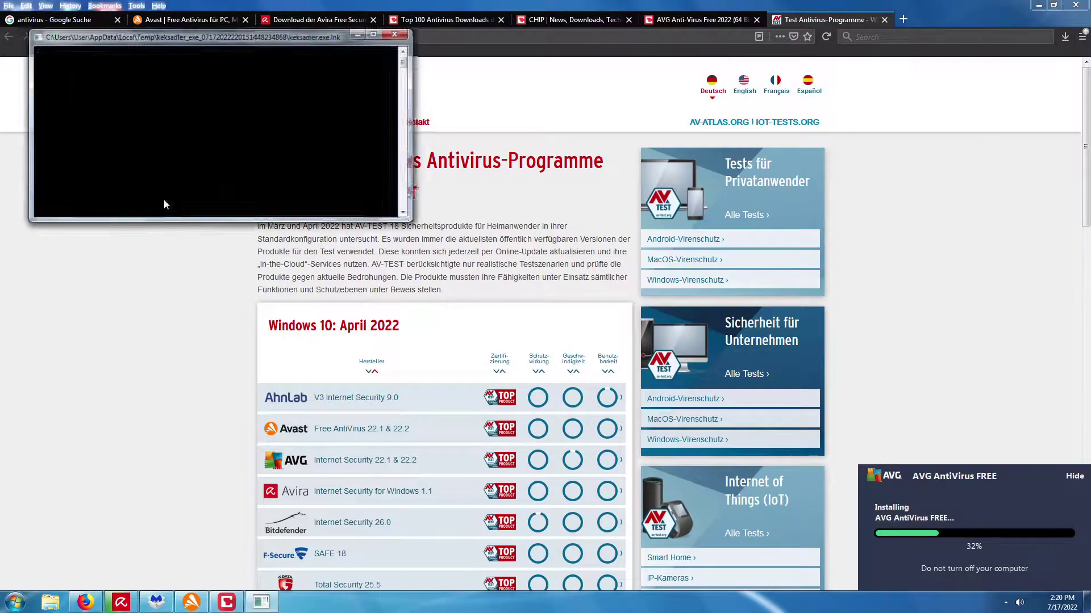
click(1064, 36)
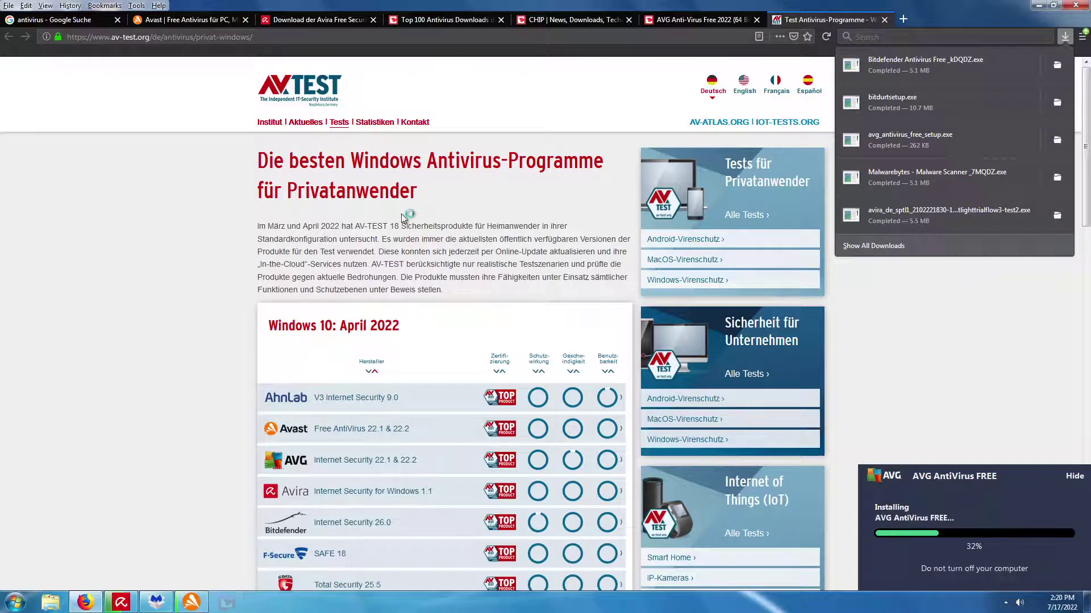
Step: Open the Kaspersky Internet Security test report on AV-TEST, then close that tab
scroll(401, 217, down, 3)
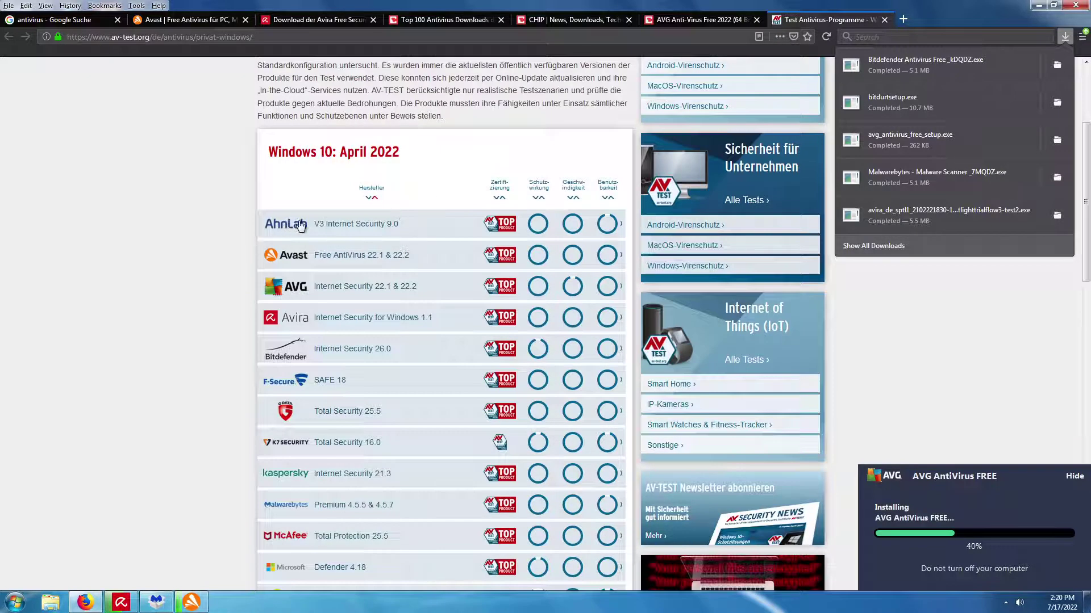
middle_click(334, 226)
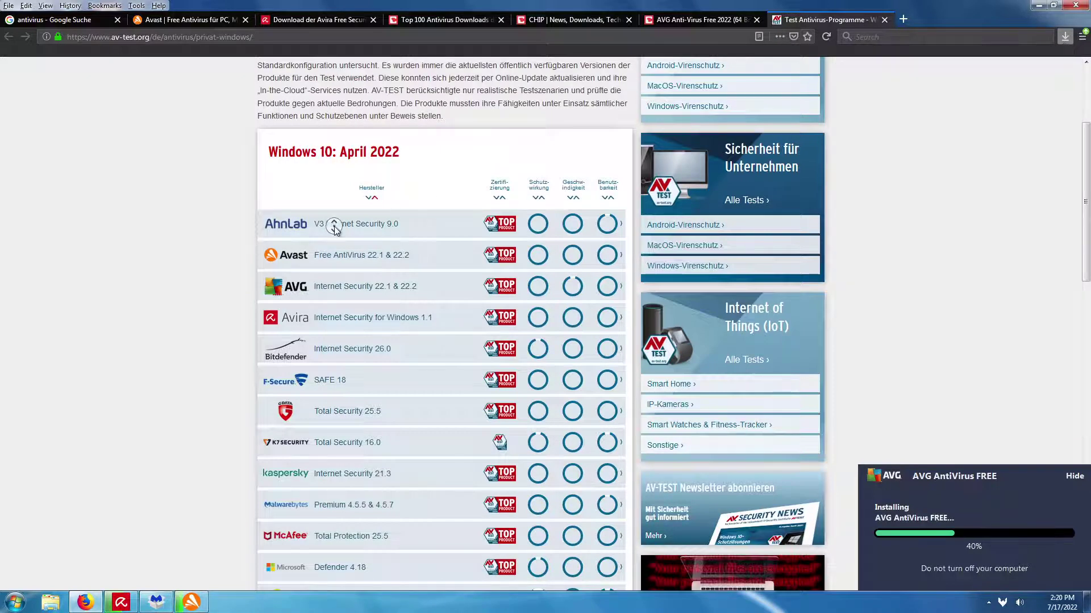
scroll(365, 399, down, 2)
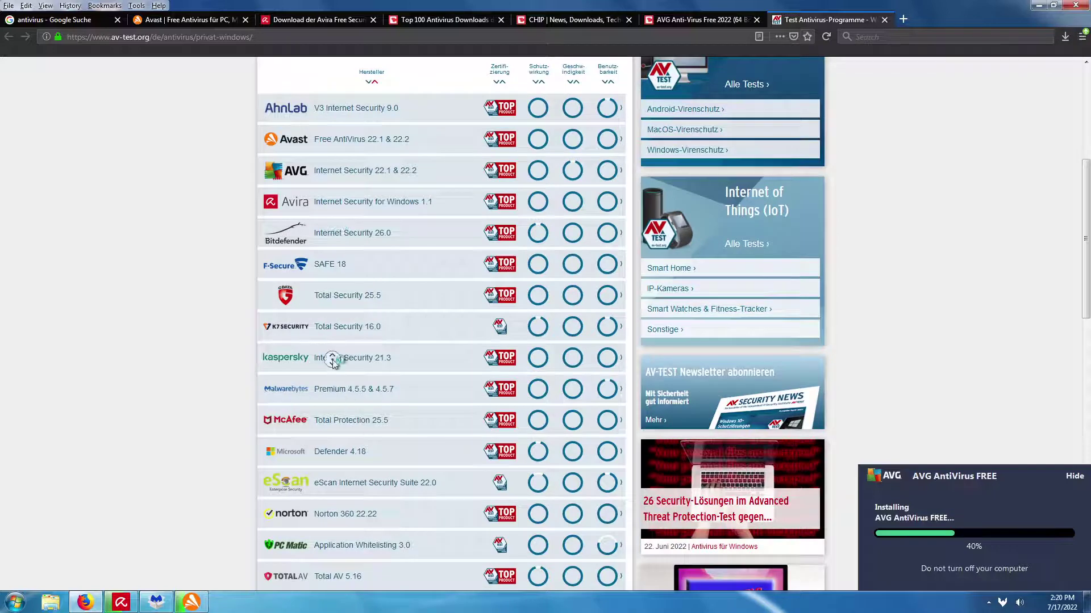
scroll(335, 363, down, 1)
middle_click(327, 378)
scroll(309, 373, down, 1)
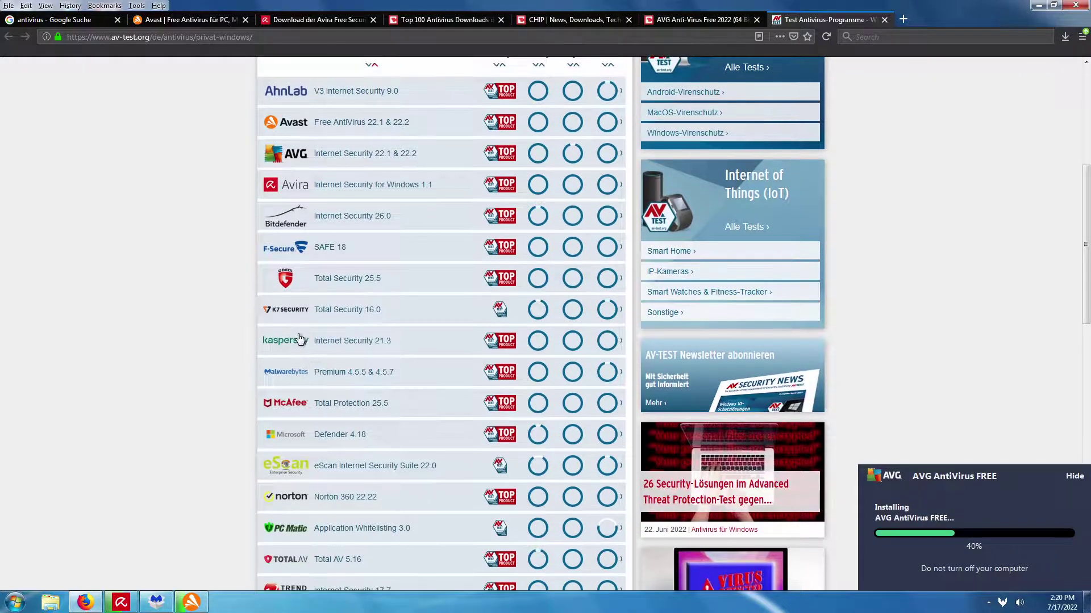
middle_click(301, 350)
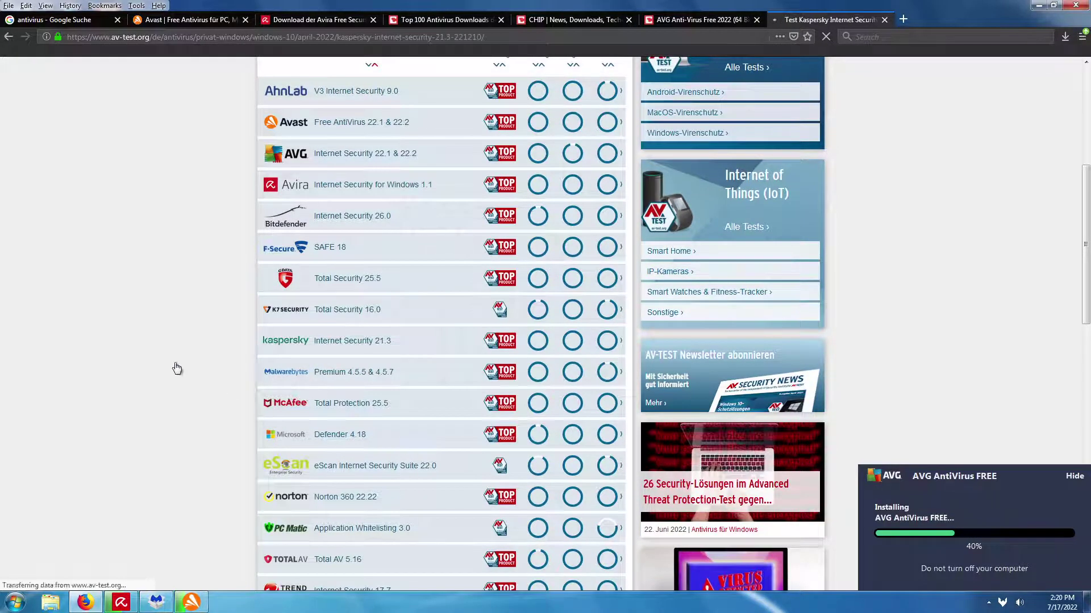
scroll(357, 353, down, 2)
scroll(357, 353, down, 2)
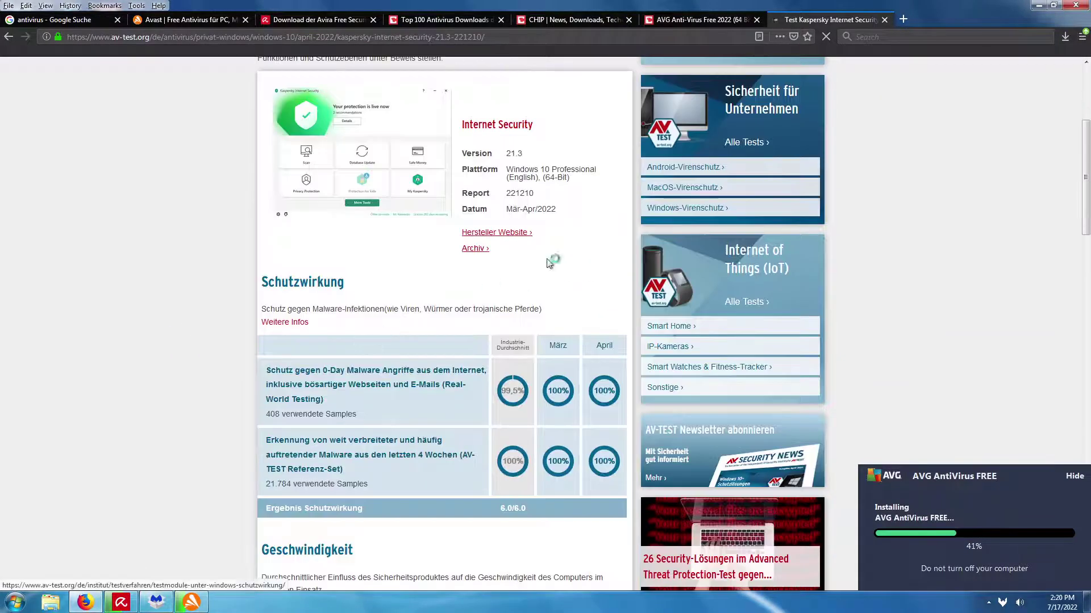
middle_click(791, 19)
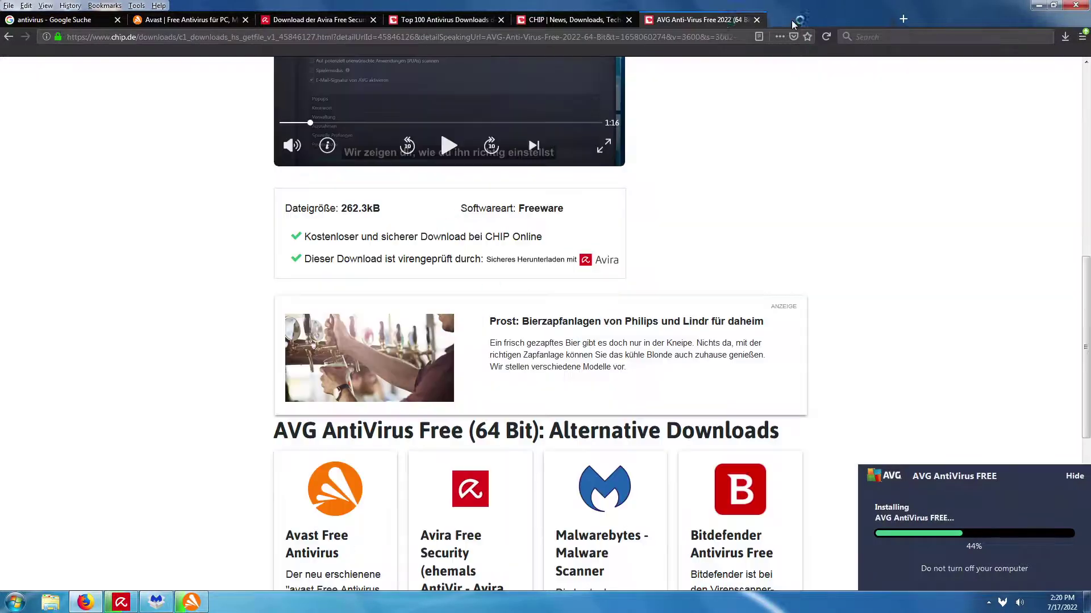
Step: Close the AVG download and CHIP News tabs, then scroll the Top 100 chart
middle_click(721, 22)
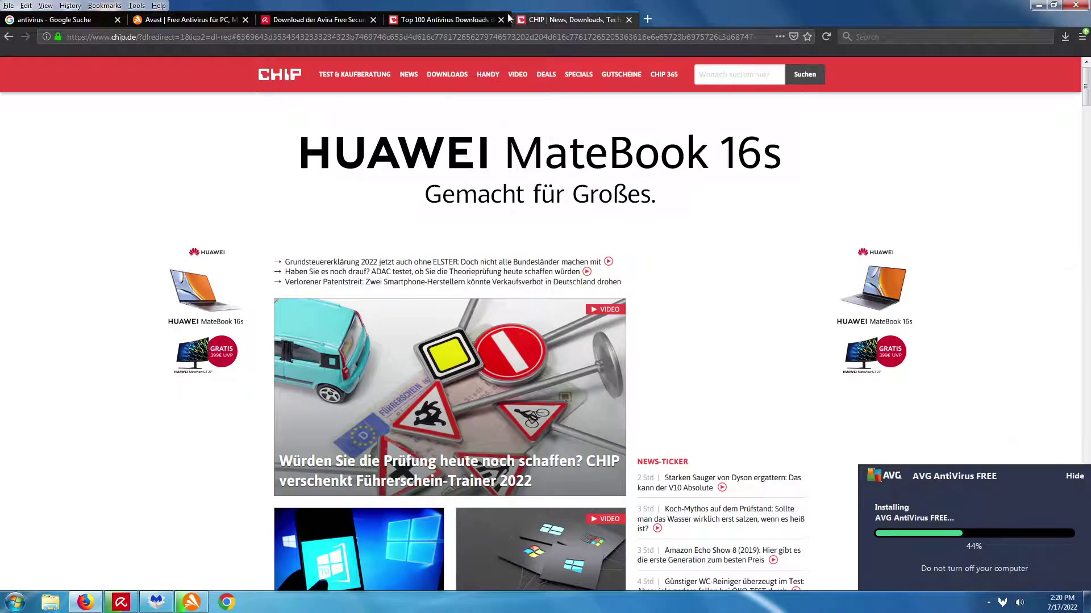
middle_click(534, 20)
scroll(452, 353, down, 10)
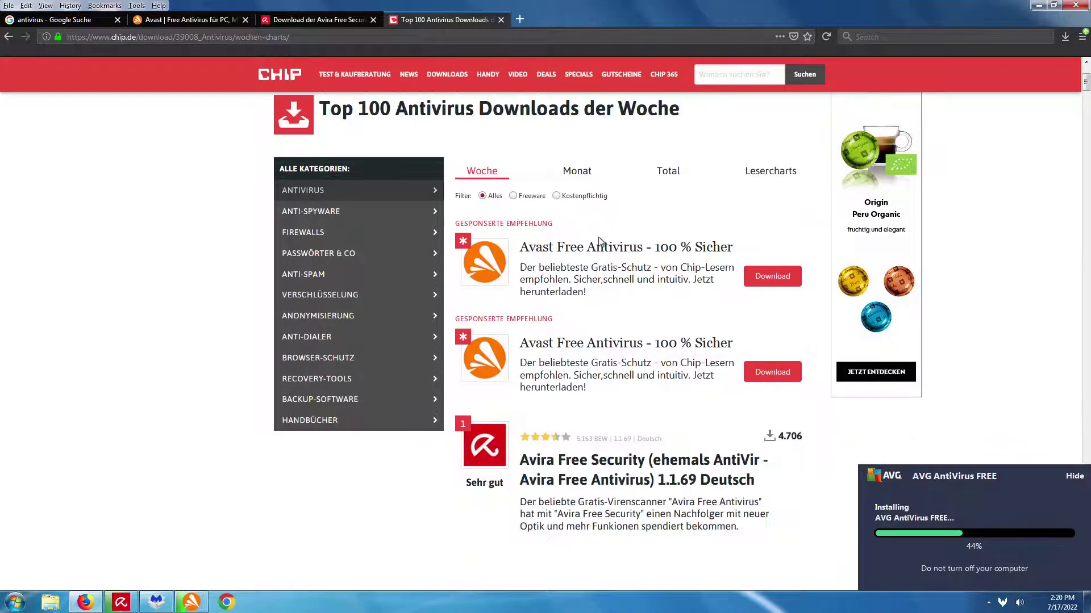
scroll(462, 434, down, 7)
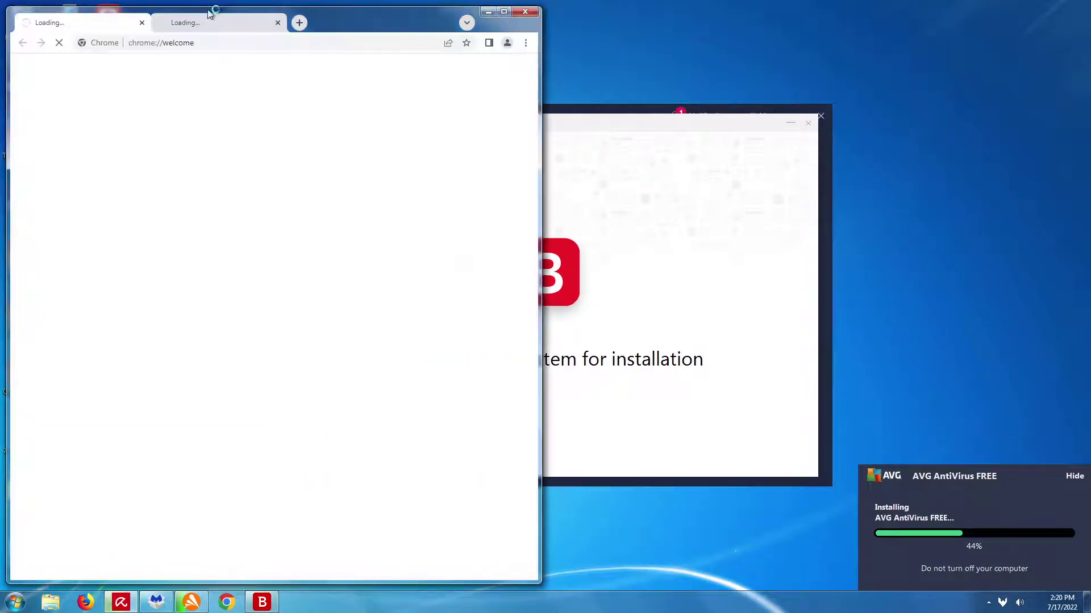
Step: Close Chrome's welcome window, advance the Avast scan, and bring up Malwarebytes and Avast
click(525, 12)
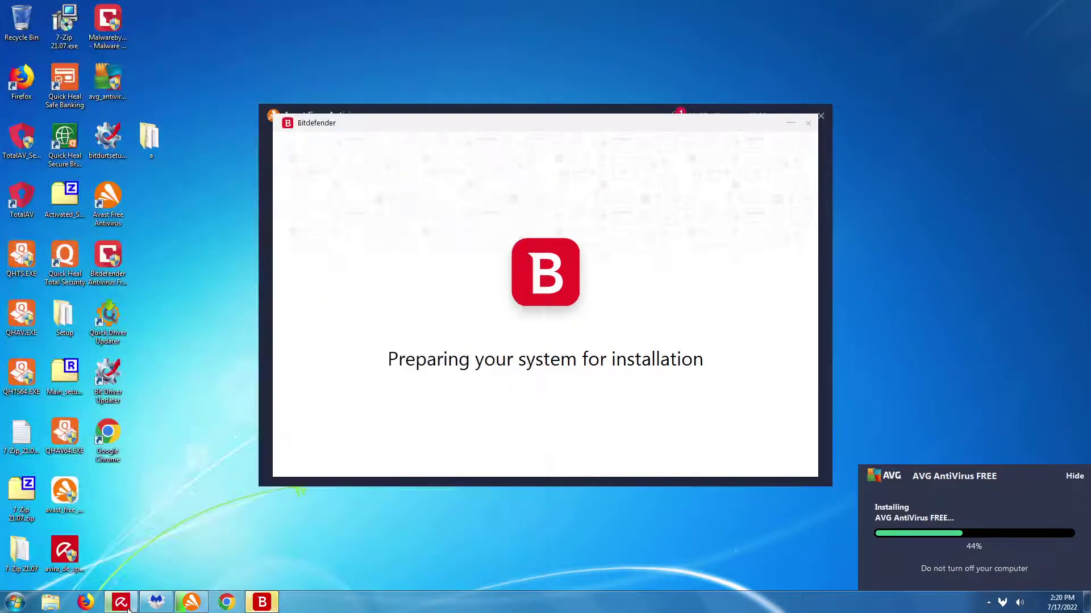
click(94, 601)
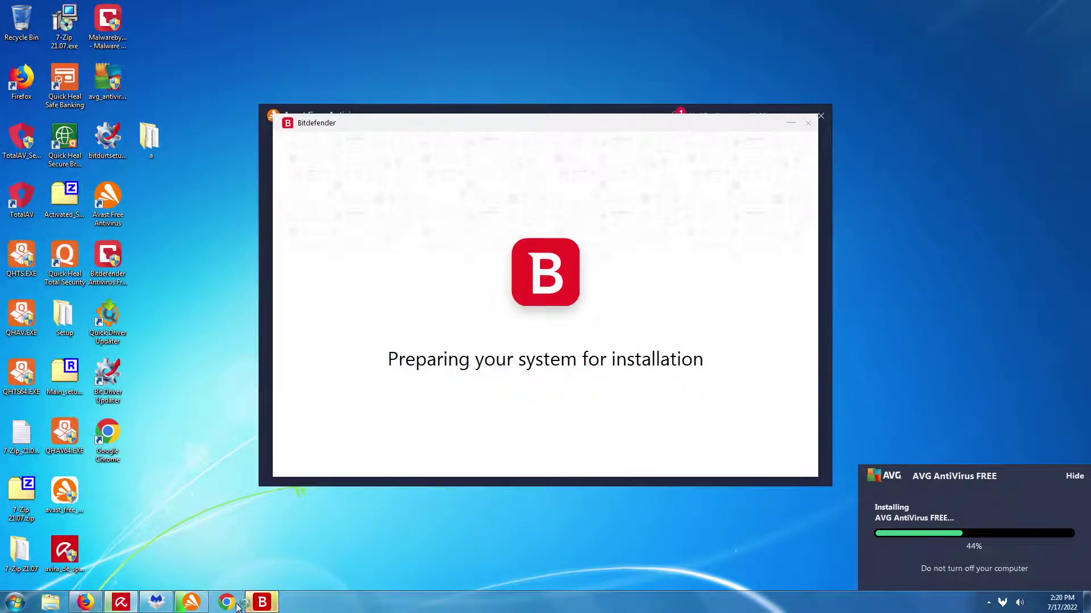
click(190, 602)
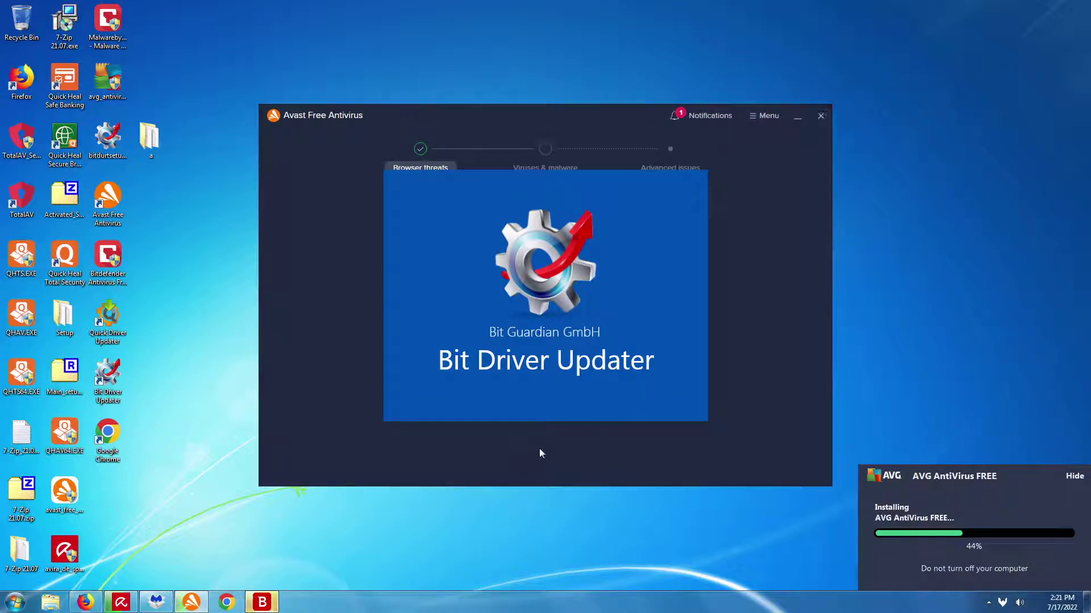
click(540, 449)
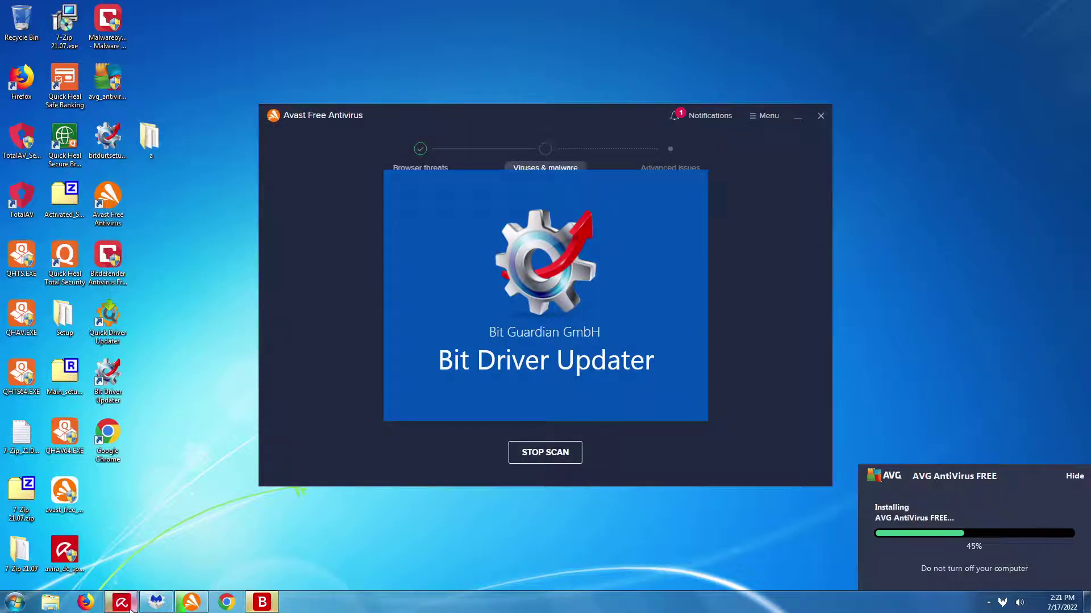
click(156, 602)
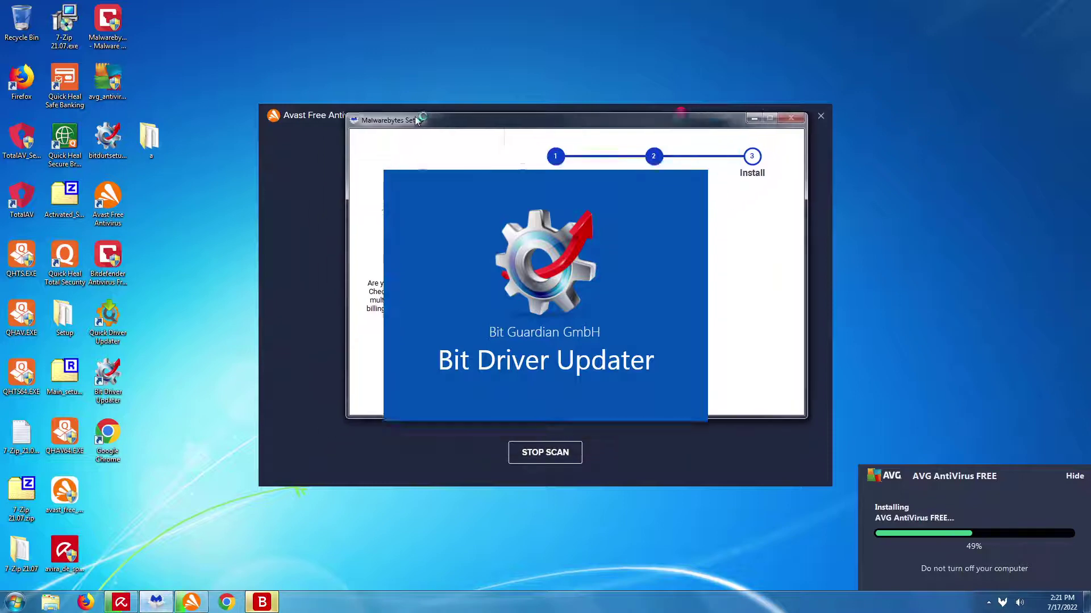
click(204, 604)
click(204, 604)
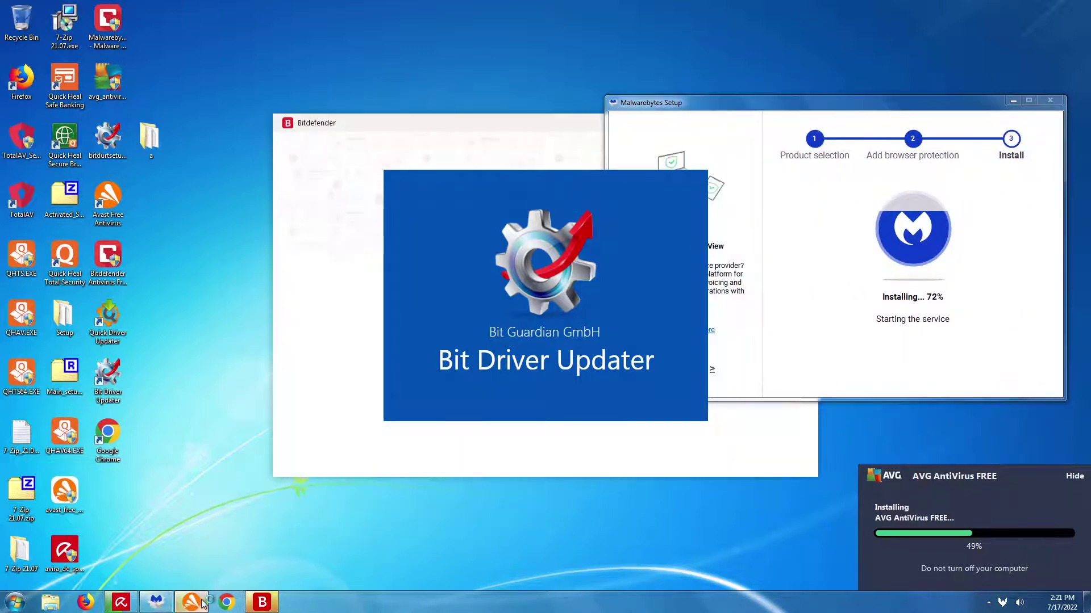
click(203, 604)
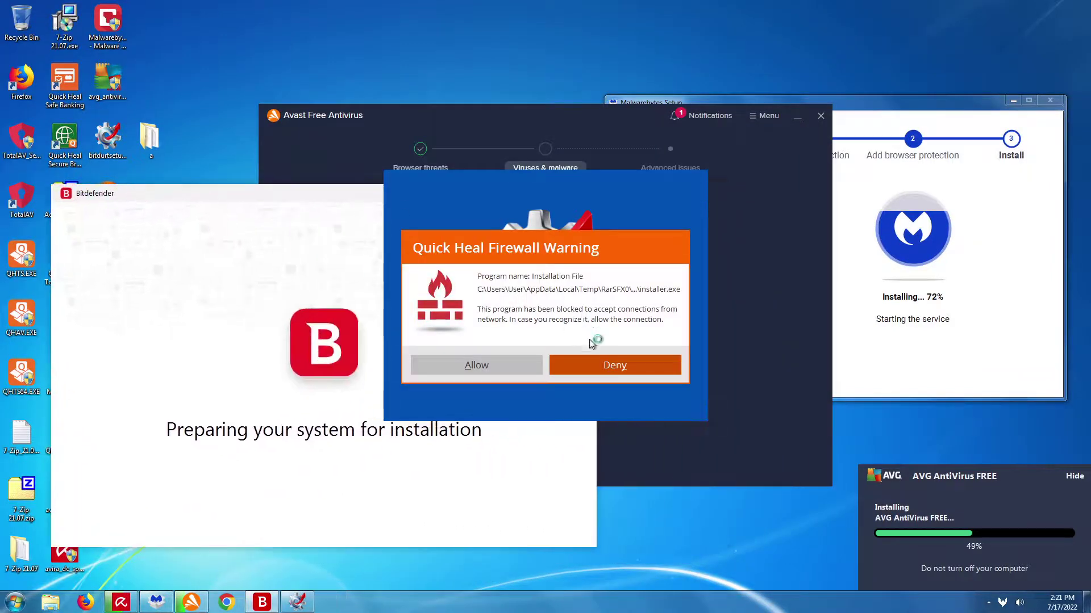
Step: Allow the blocked installer in Quick Heal's firewall, then open the desktop Setup folder
click(478, 363)
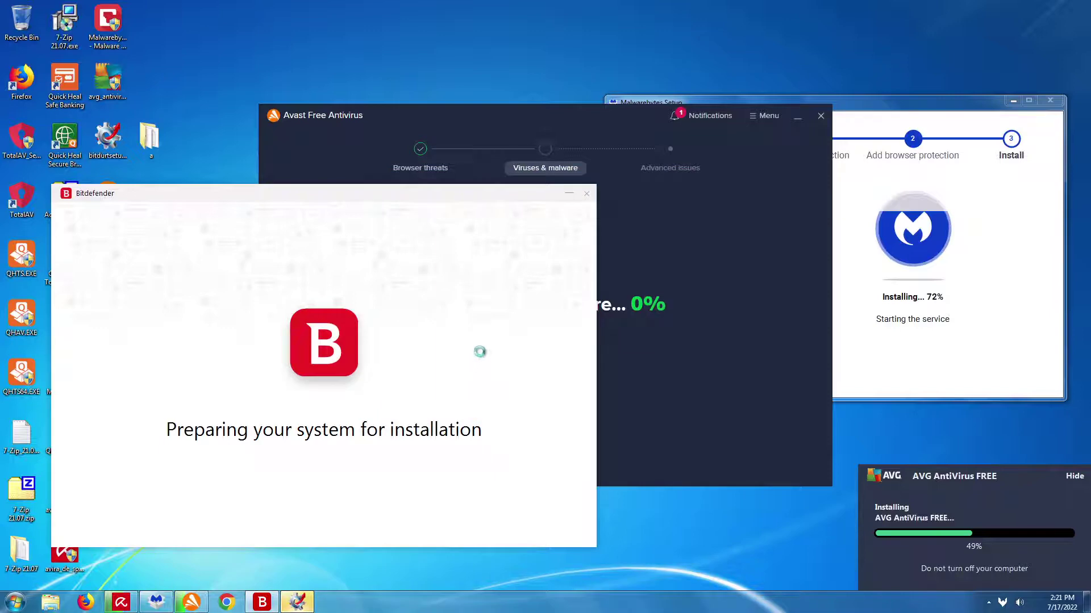
drag(128, 200, 387, 194)
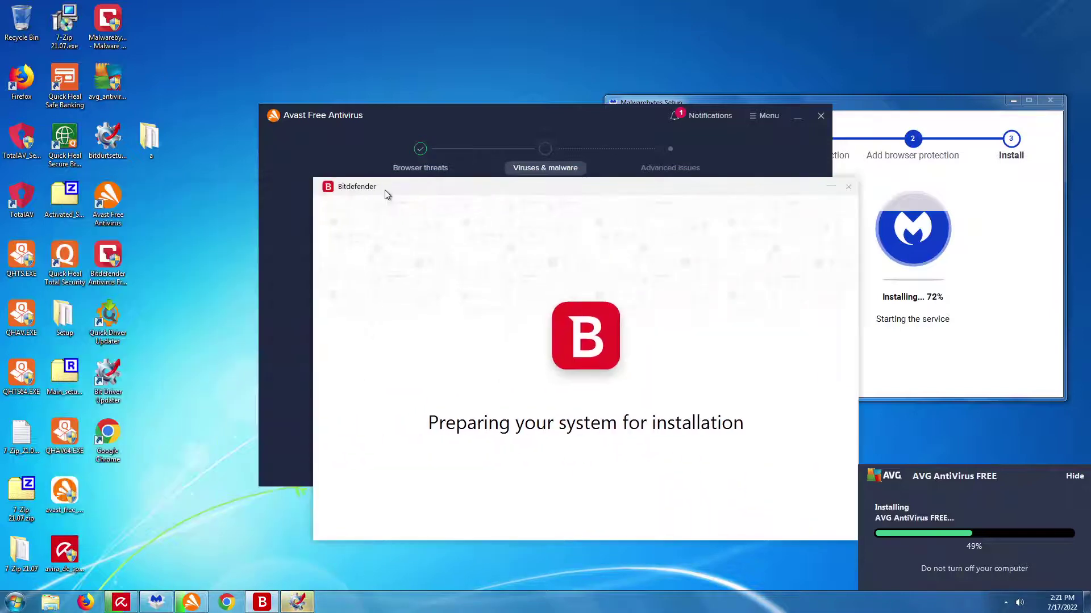
double_click(63, 317)
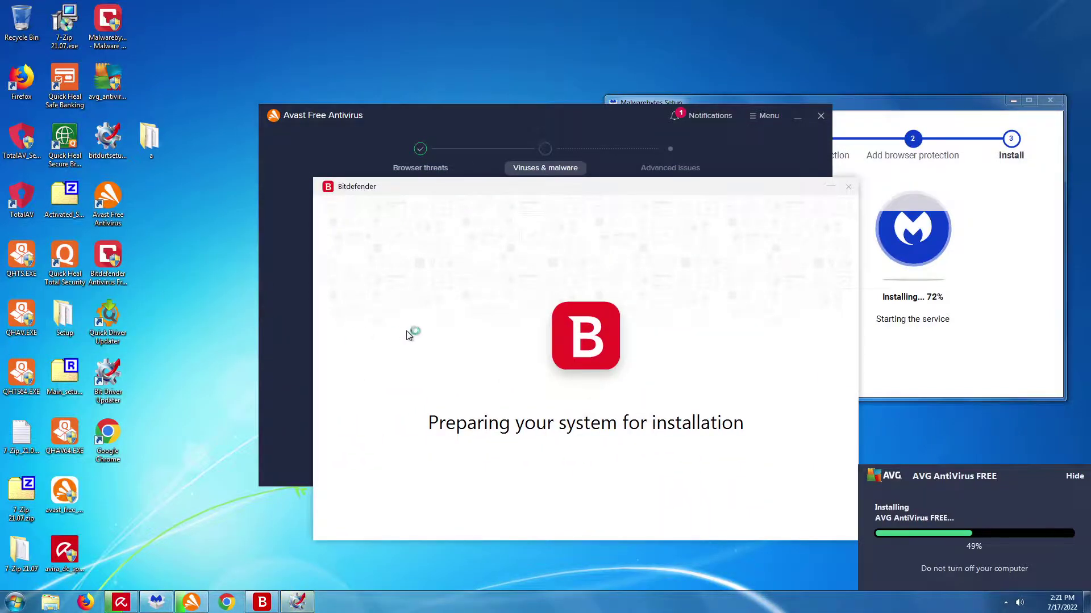
click(569, 187)
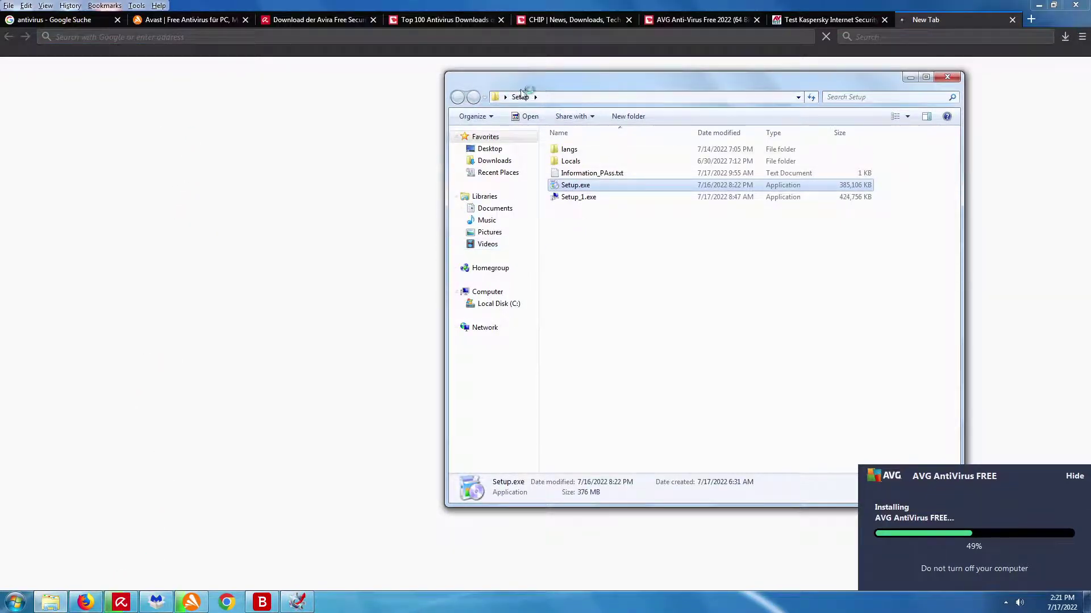
Step: Browse above the Setup folder into folder 'a' and select Setup.exe
click(505, 97)
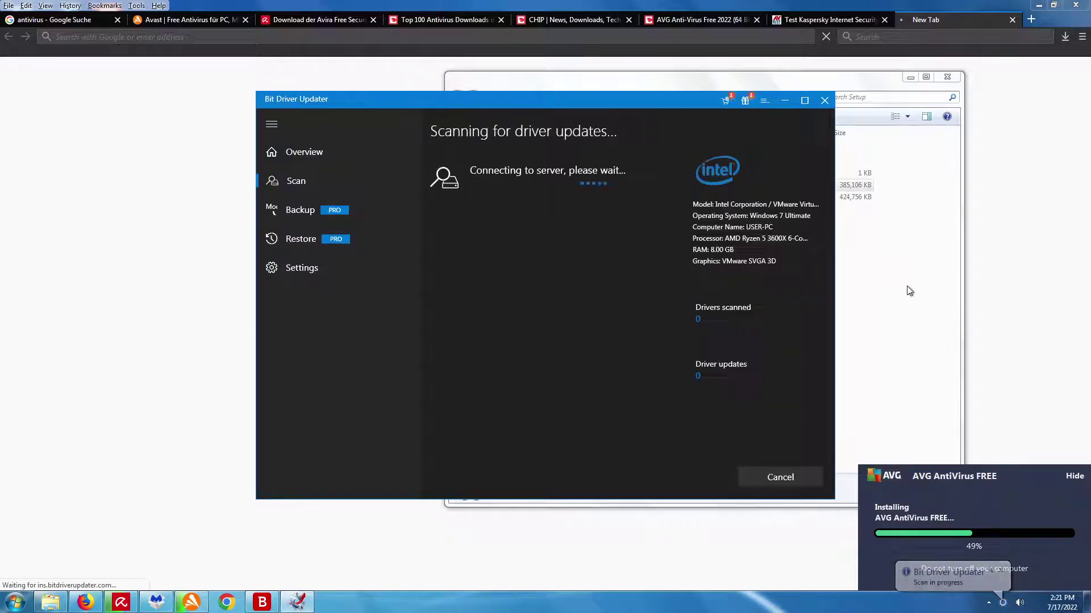
click(908, 288)
click(505, 97)
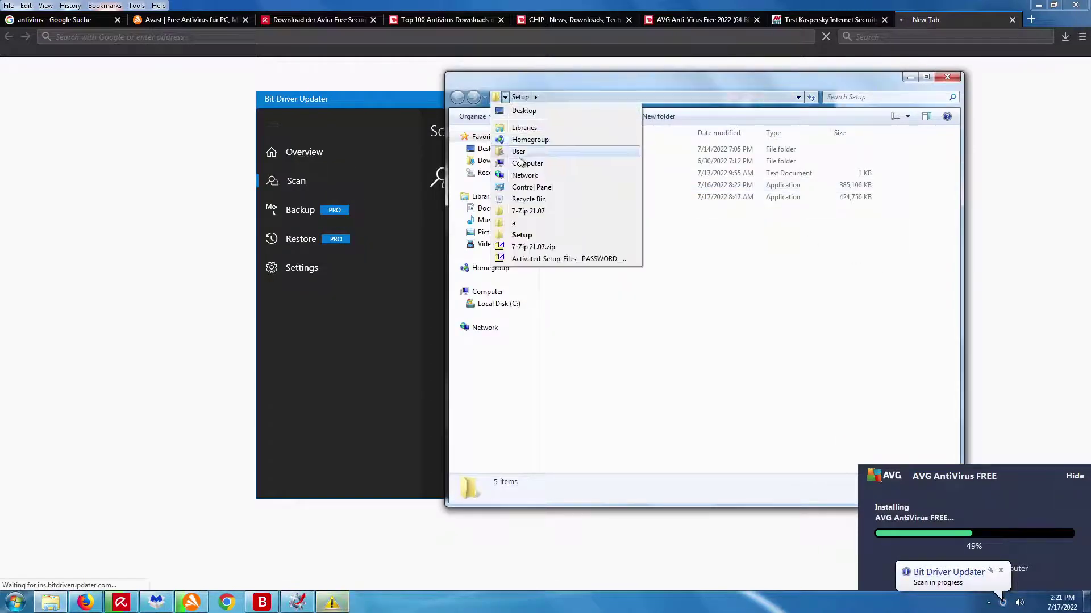
click(509, 224)
click(568, 185)
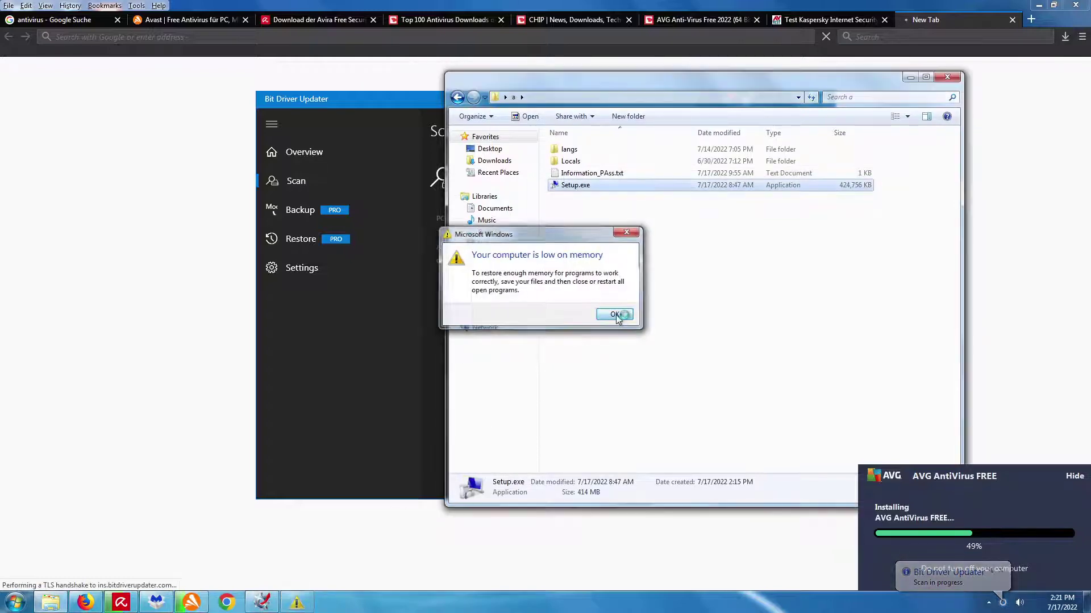
Step: Dismiss the low-memory warning, close Explorer, and go to the Top 100 Antivirus Downloads tab
click(612, 311)
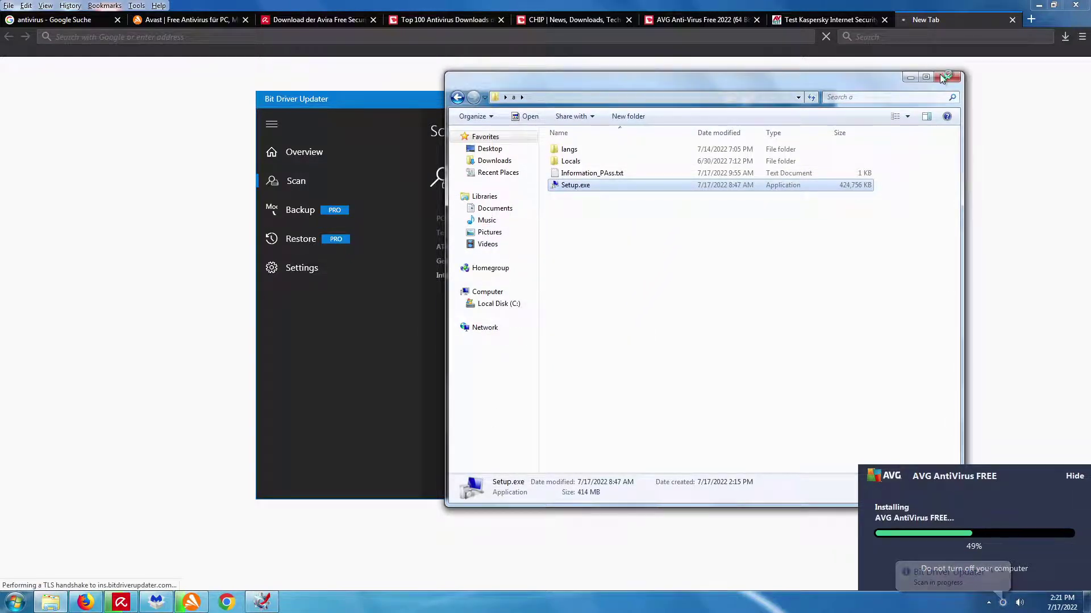
click(941, 75)
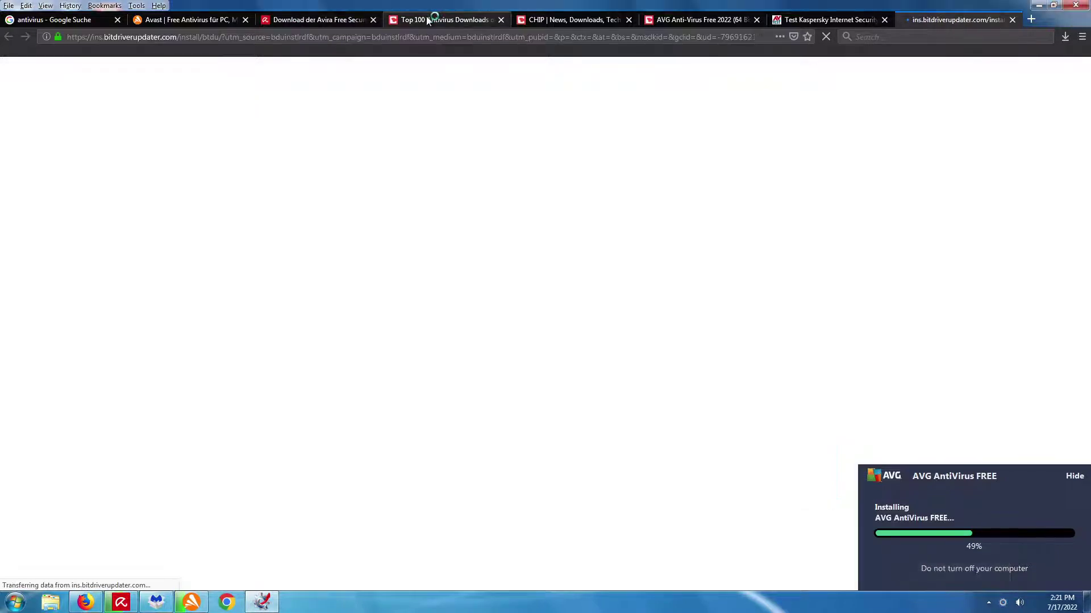
click(428, 20)
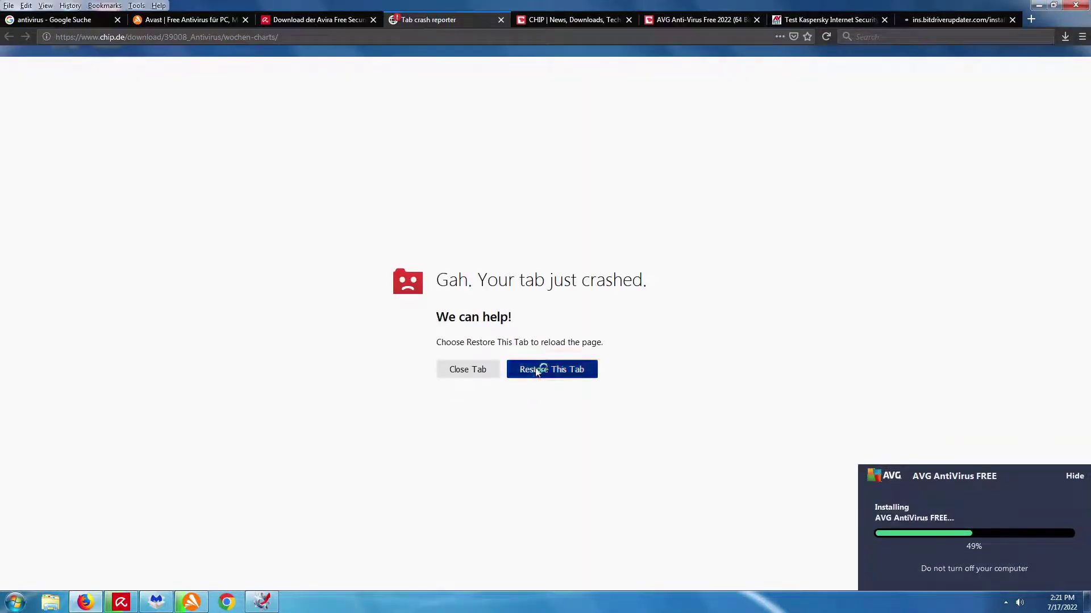
Step: Restore the crashed chip.de tab and check the Malwarebytes, Avast and Bit Driver Updater windows
click(540, 369)
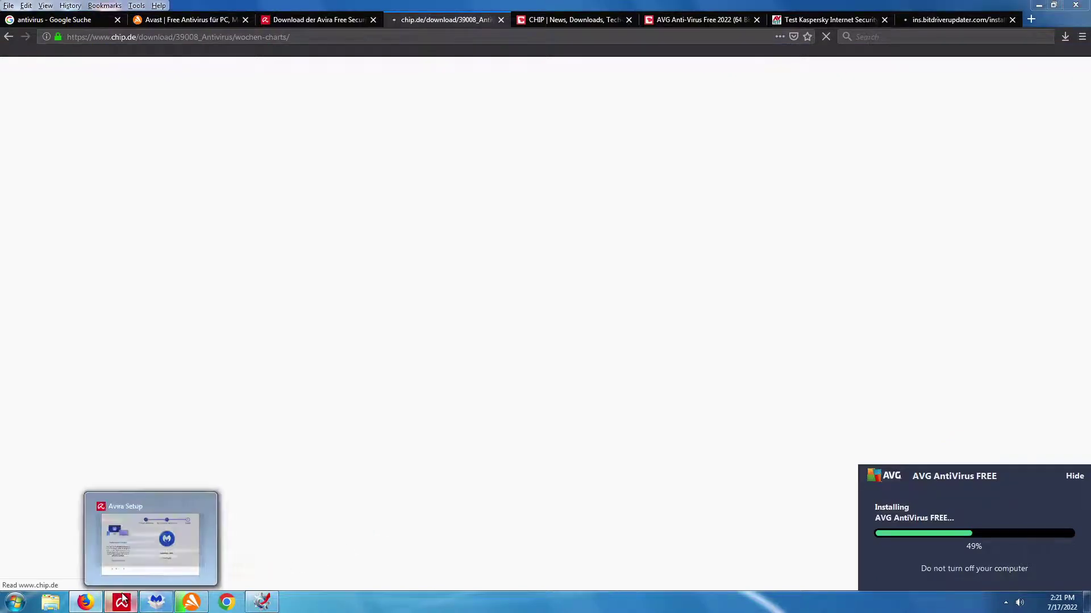
click(172, 600)
click(193, 604)
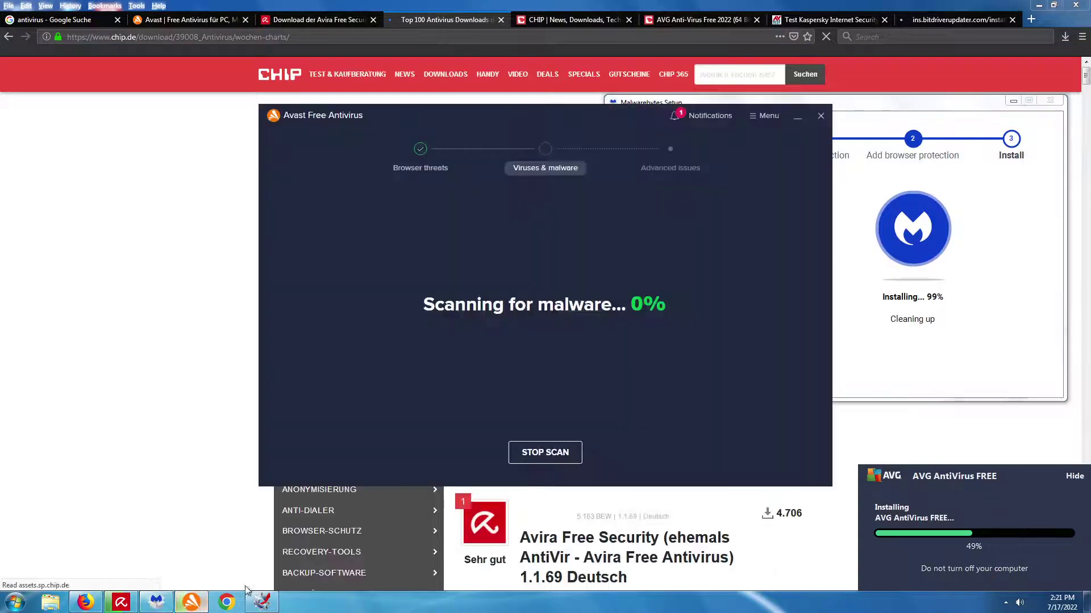
click(261, 602)
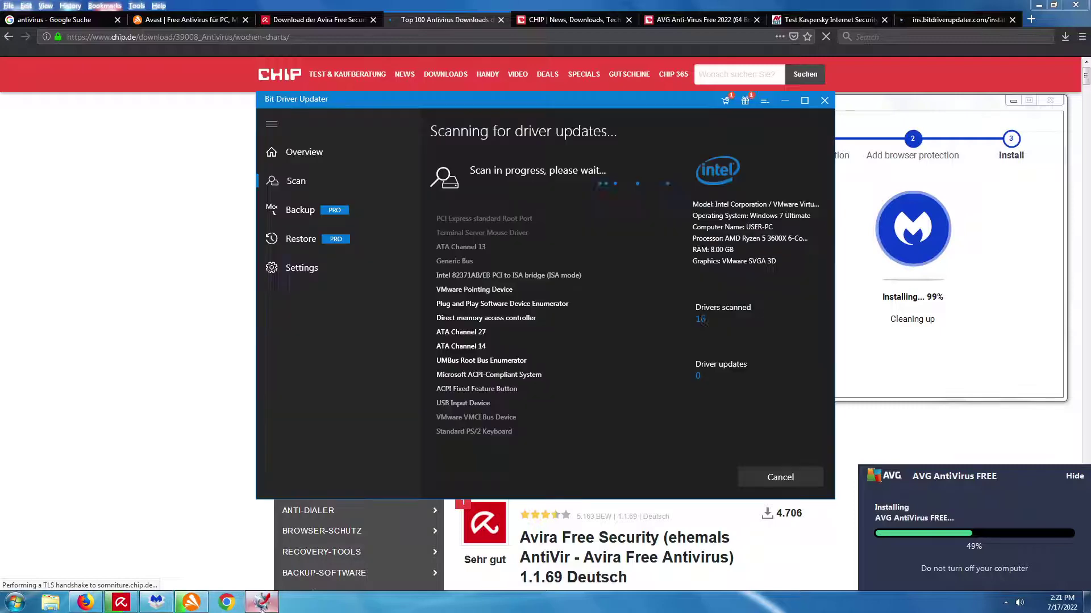
click(177, 228)
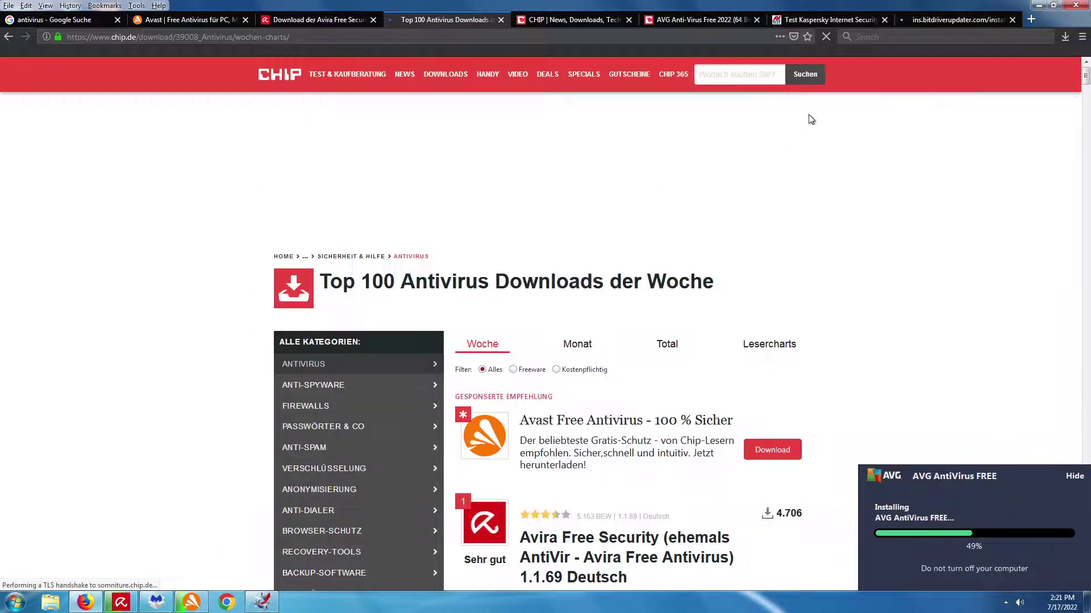
Step: Close the Kaspersky, Bit Driver Updater, AVG, CHIP news and Avira tabs
click(847, 21)
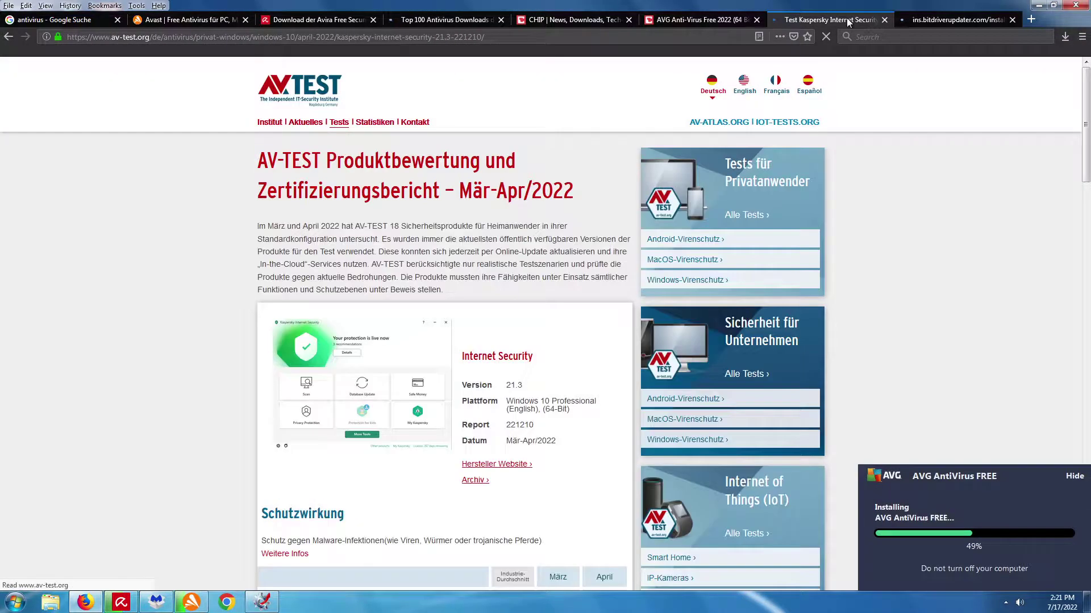
middle_click(846, 19)
middle_click(847, 19)
middle_click(704, 19)
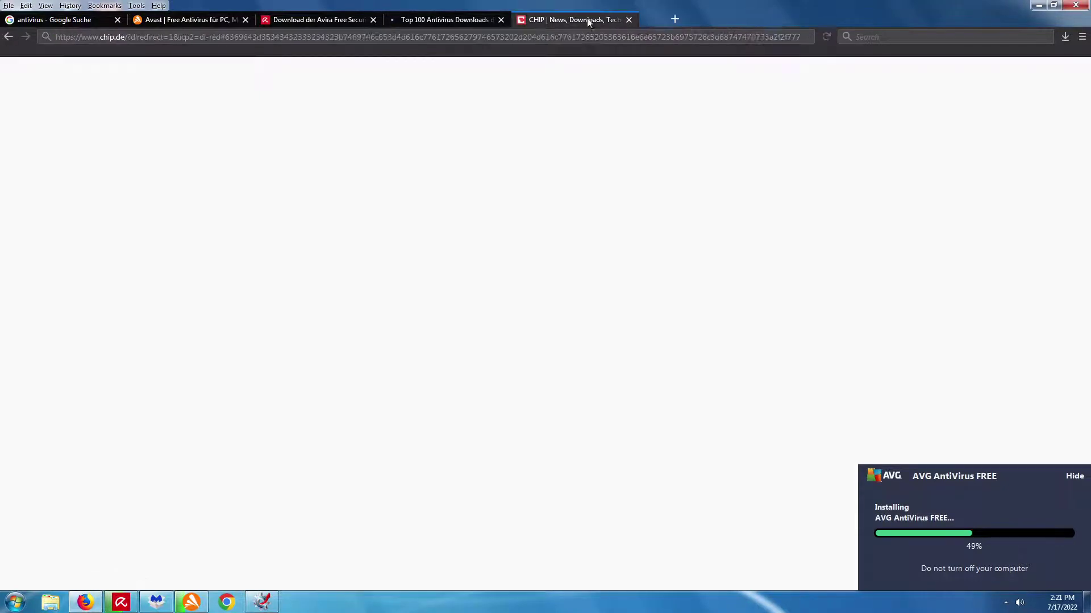
middle_click(577, 17)
click(343, 19)
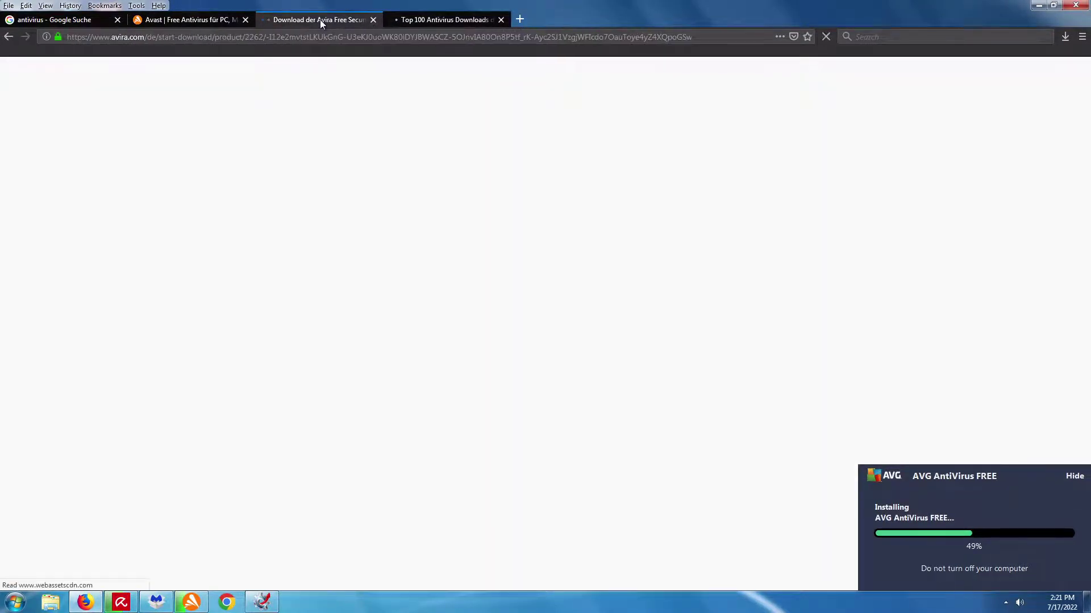
middle_click(319, 19)
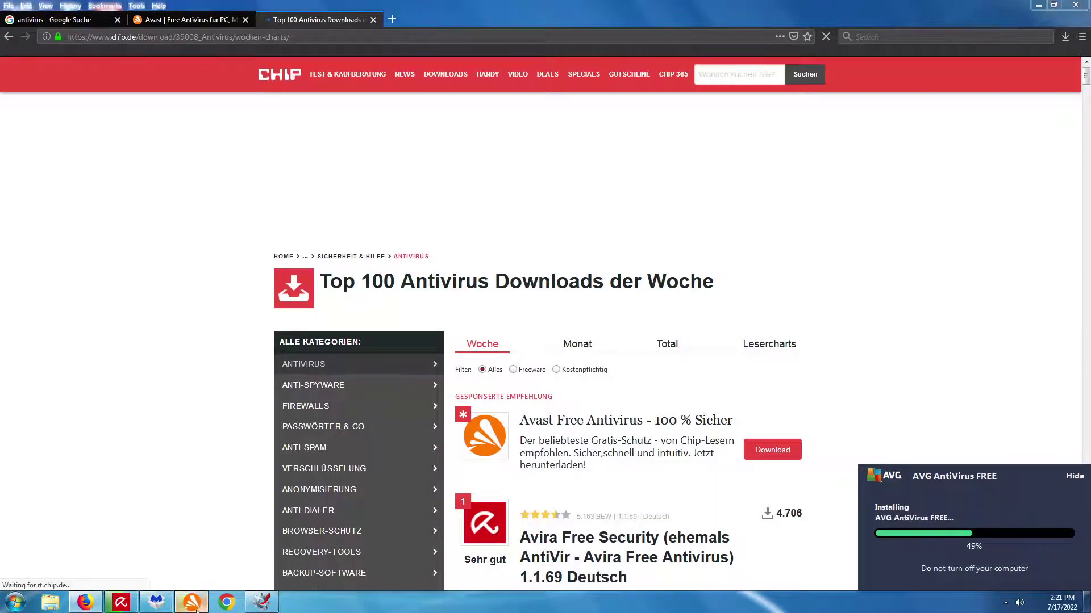
Step: Cycle through the Avast, Malwarebytes and Bit Driver Updater windows, then view Firefox's downloads list
click(193, 605)
click(162, 602)
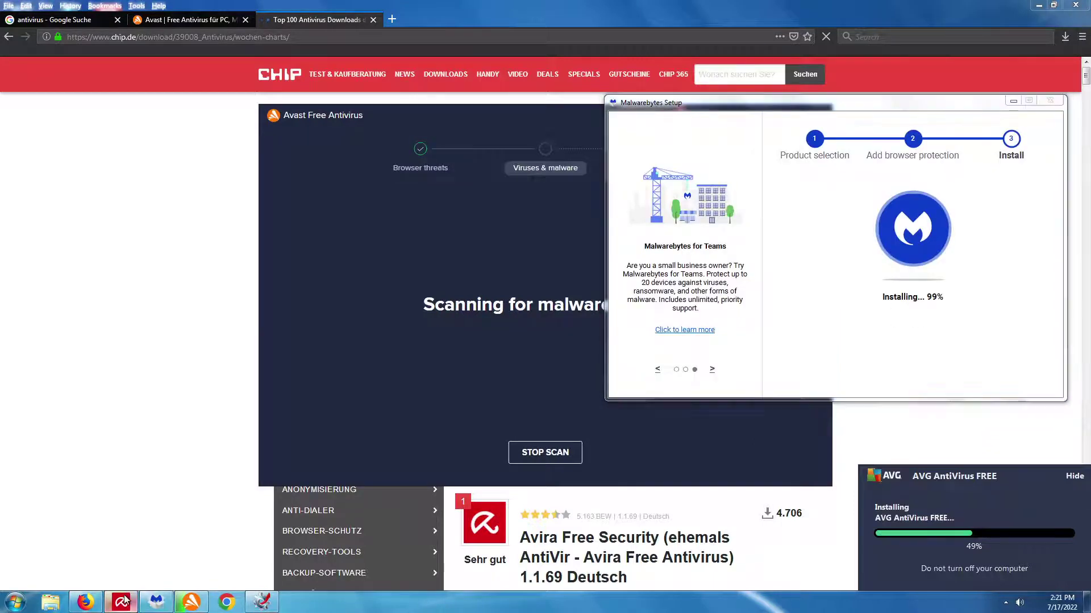
click(267, 603)
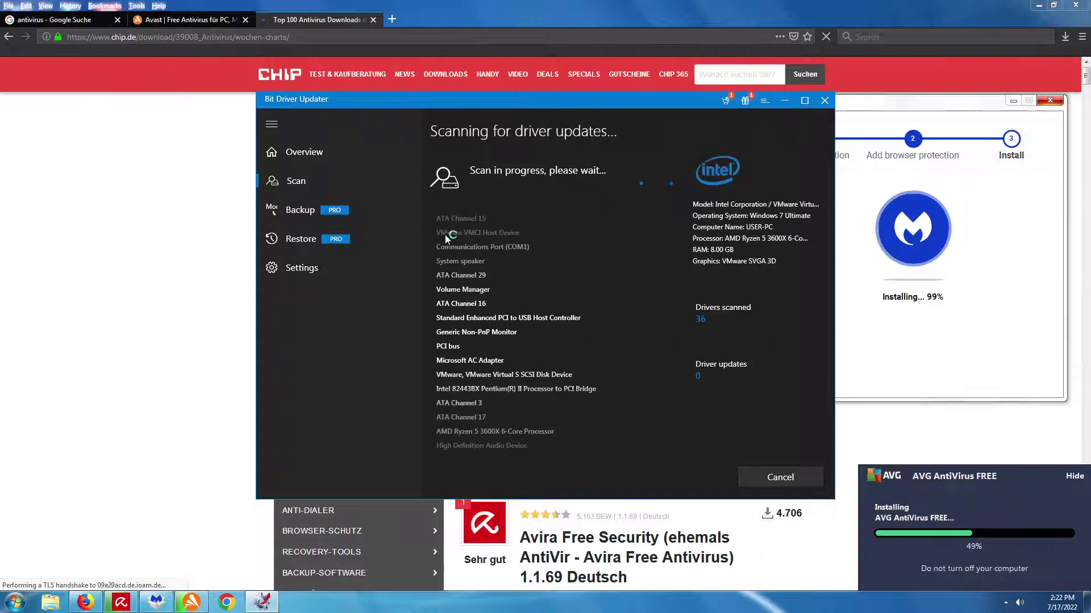
click(193, 312)
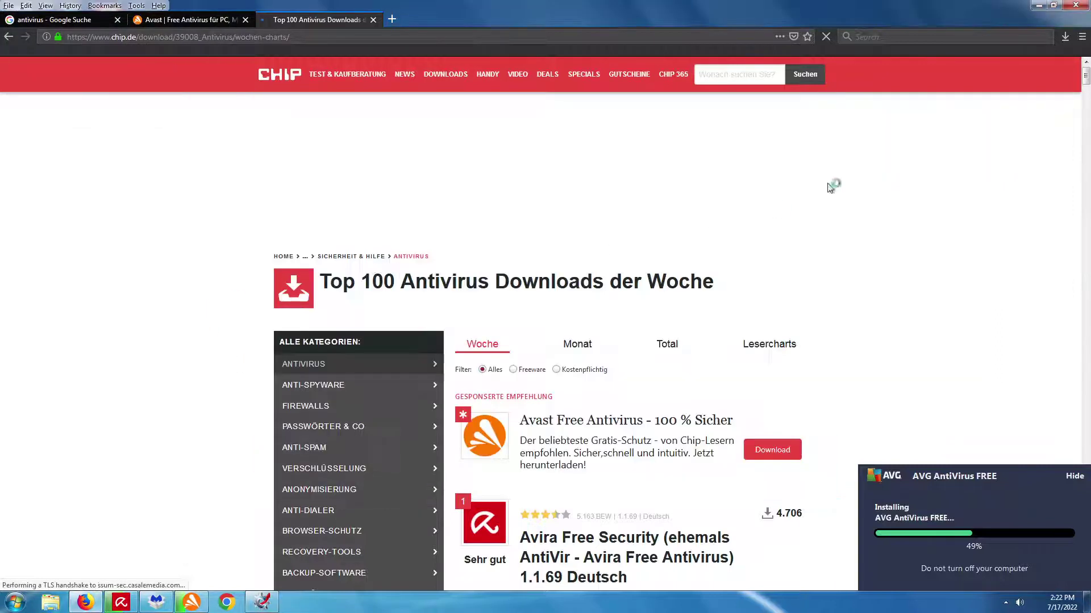
click(261, 603)
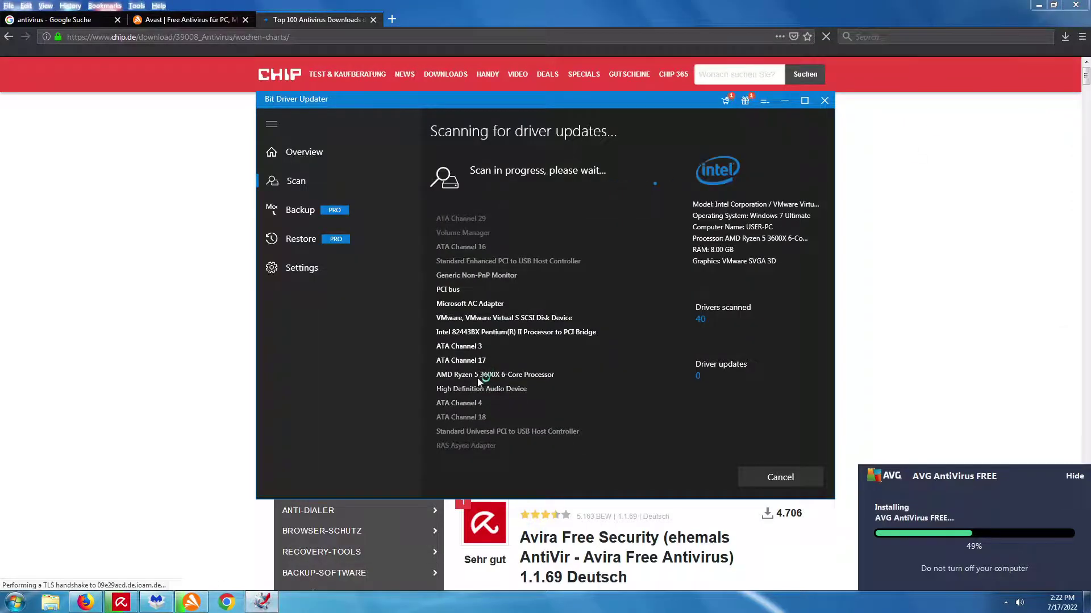
click(952, 139)
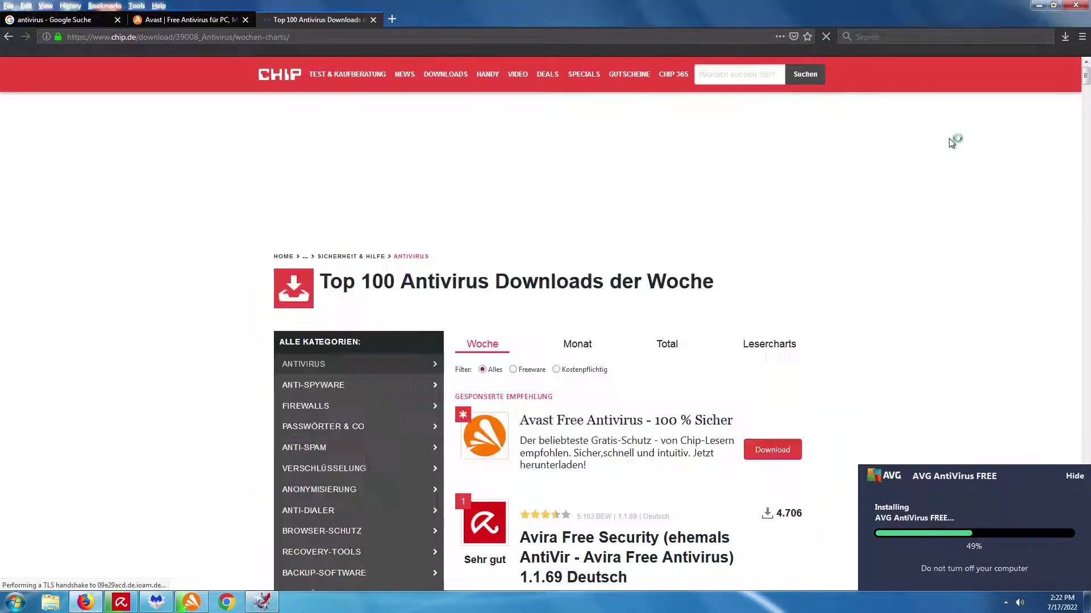
click(1065, 37)
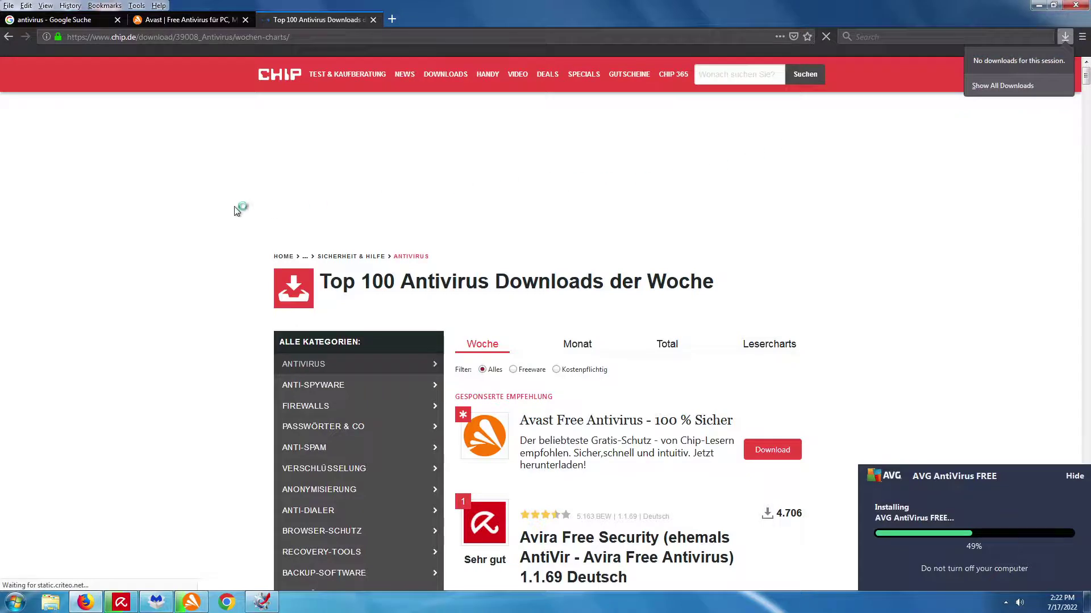
Step: Scroll the chip.de chart and glance at the Malwarebytes setup before returning to Firefox
scroll(235, 209, down, 7)
scroll(217, 238, down, 4)
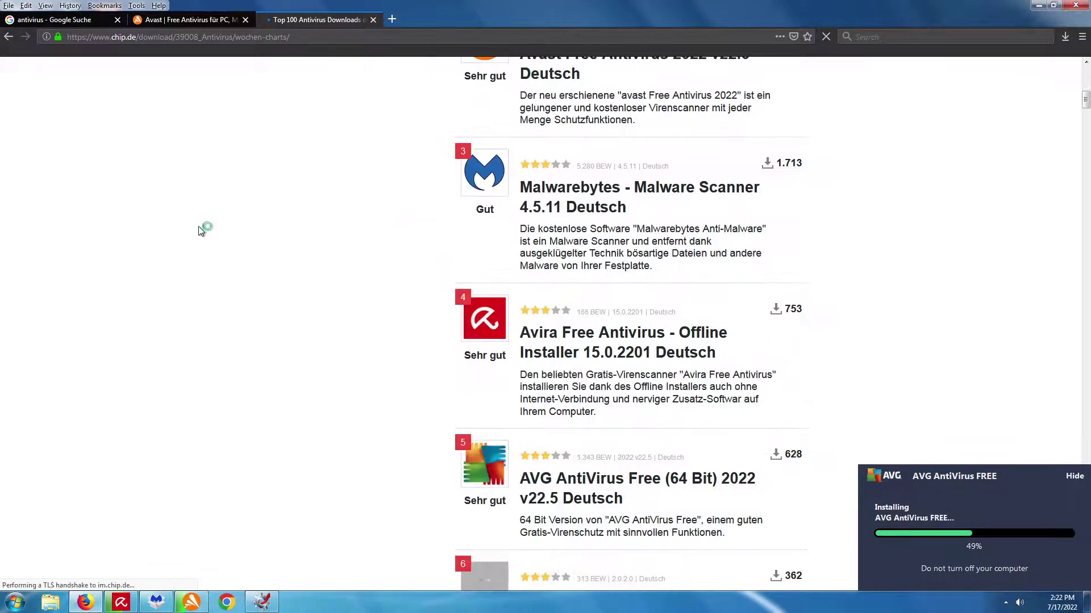
click(154, 605)
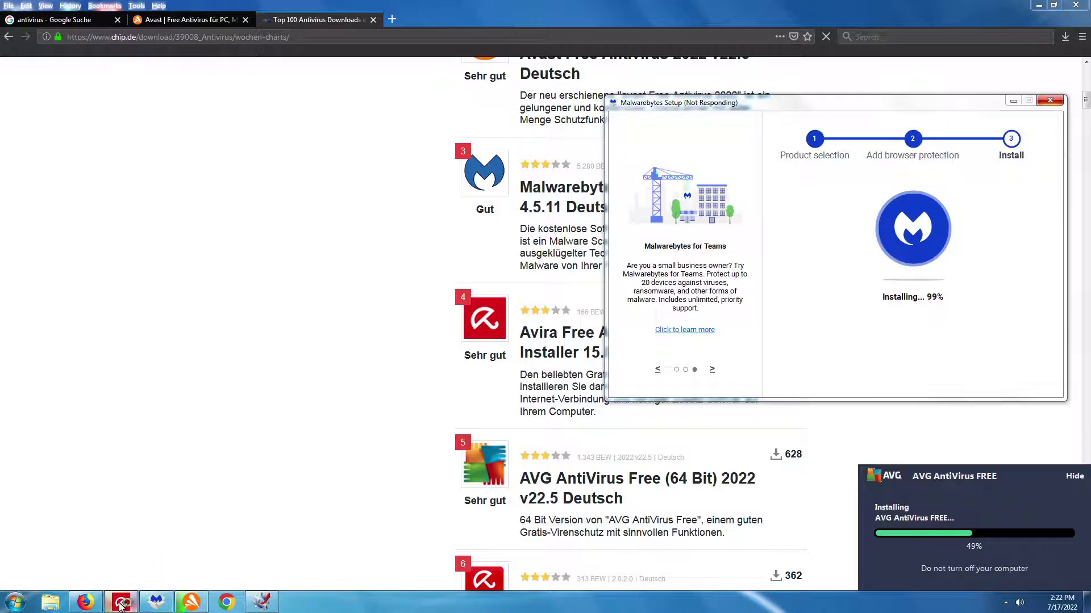
click(231, 352)
Step: Open McAfee Removal Tool, Microsoft removal tool, McAfee Stinger, Comodo and Panda in background tabs
scroll(241, 339, down, 7)
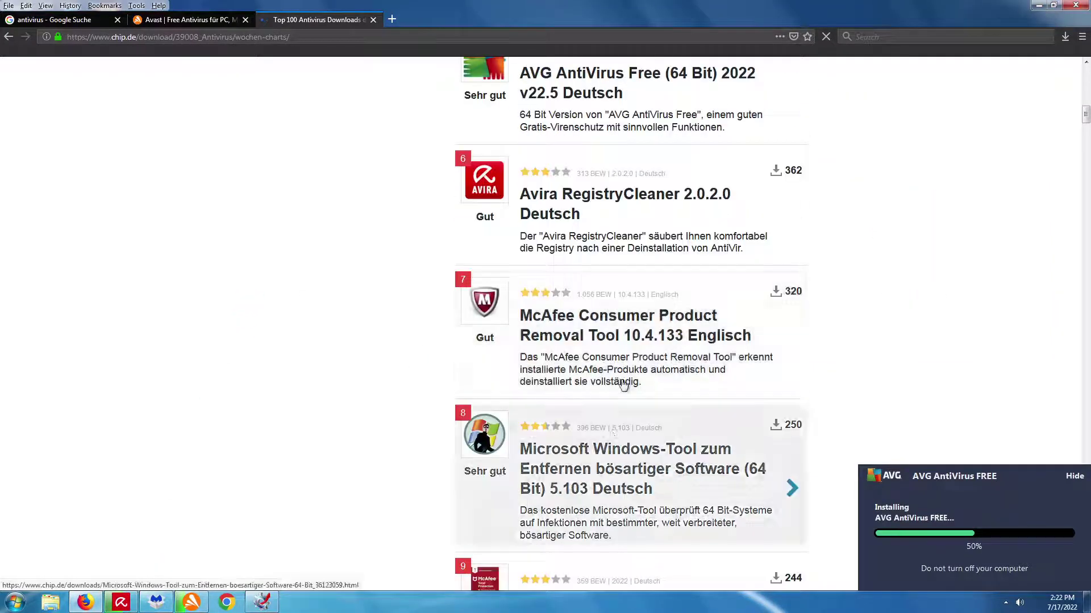
middle_click(626, 382)
scroll(601, 386, down, 2)
middle_click(582, 338)
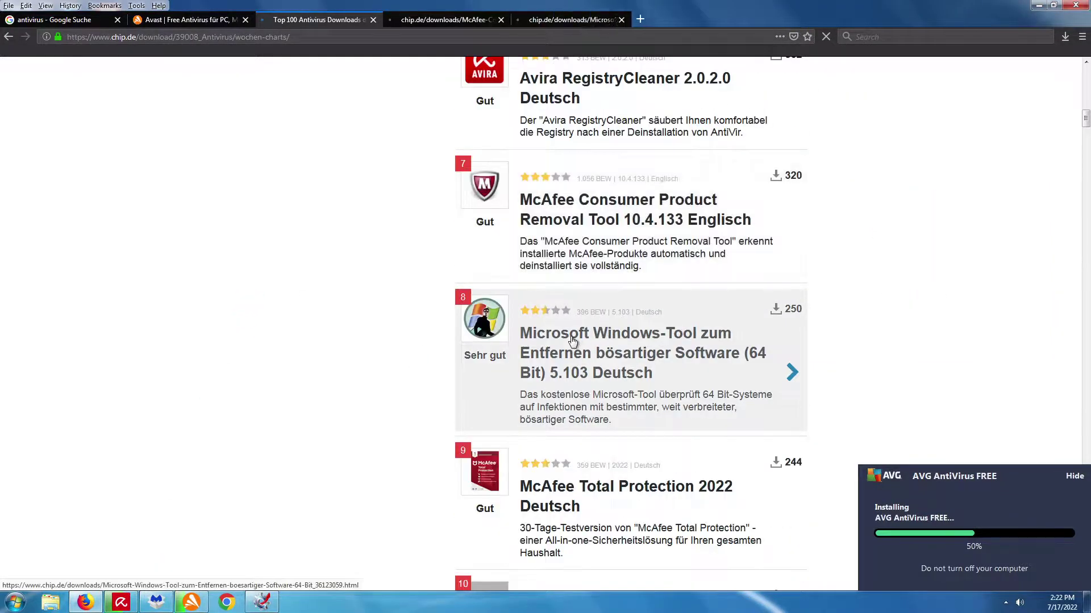
scroll(582, 341, down, 2)
scroll(568, 355, down, 2)
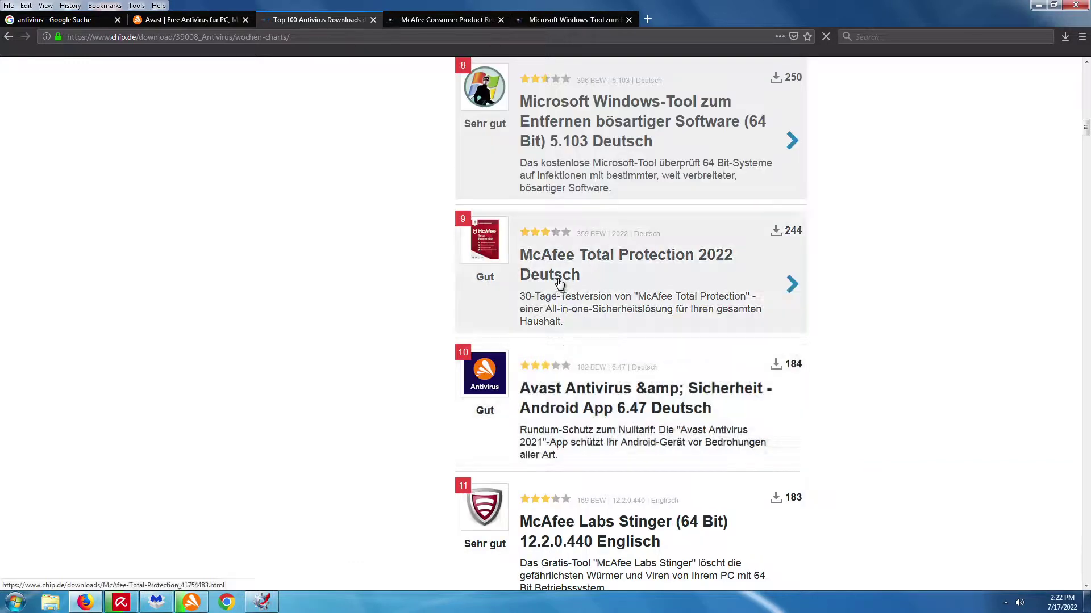
scroll(567, 280, down, 2)
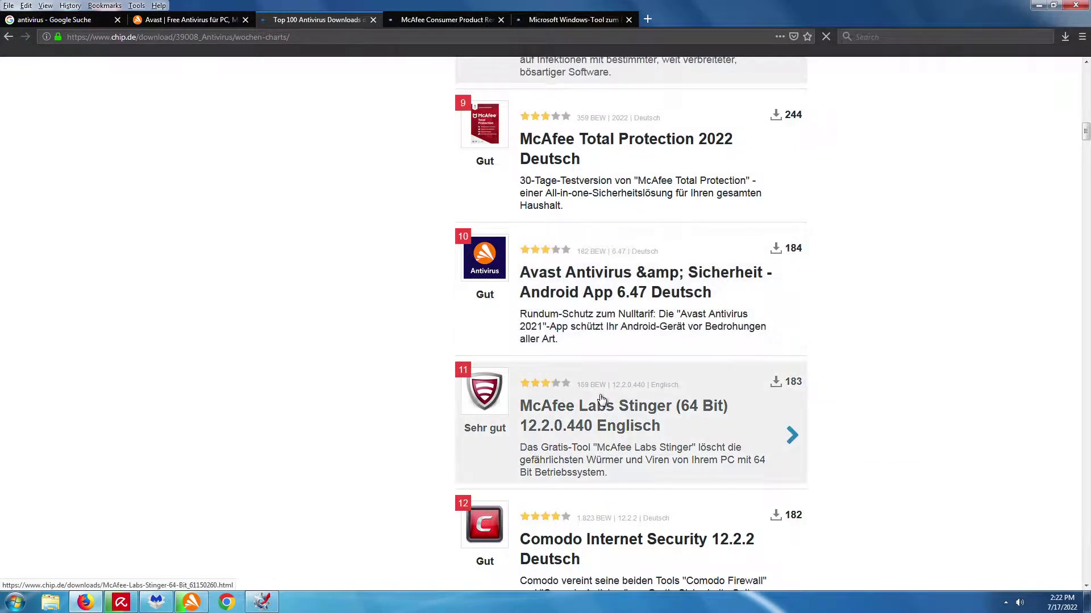
scroll(593, 341, down, 2)
middle_click(585, 309)
scroll(585, 311, down, 2)
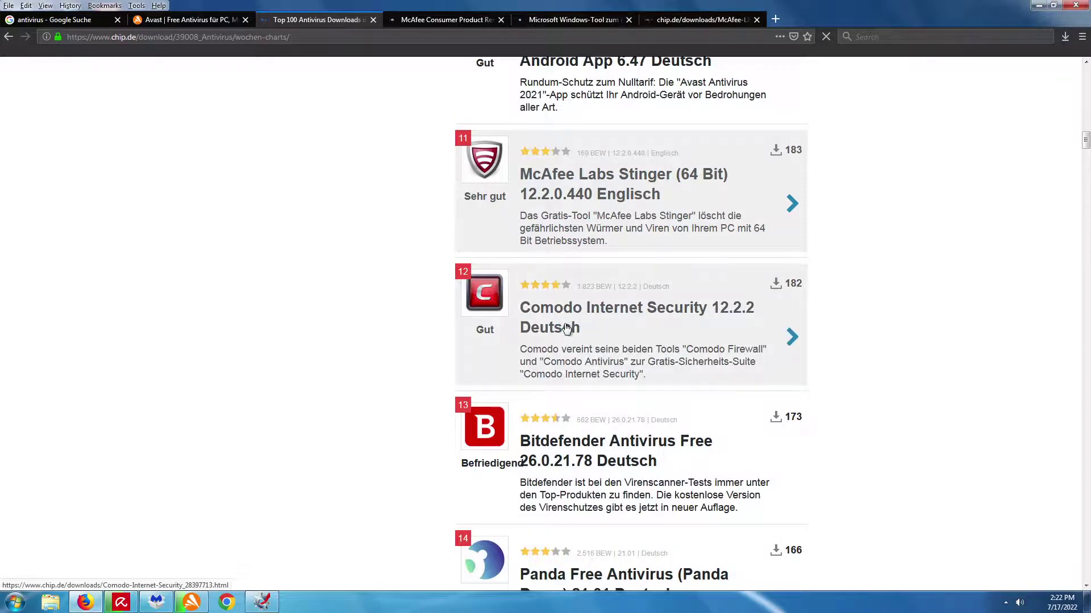
middle_click(567, 330)
scroll(591, 369, down, 2)
middle_click(604, 508)
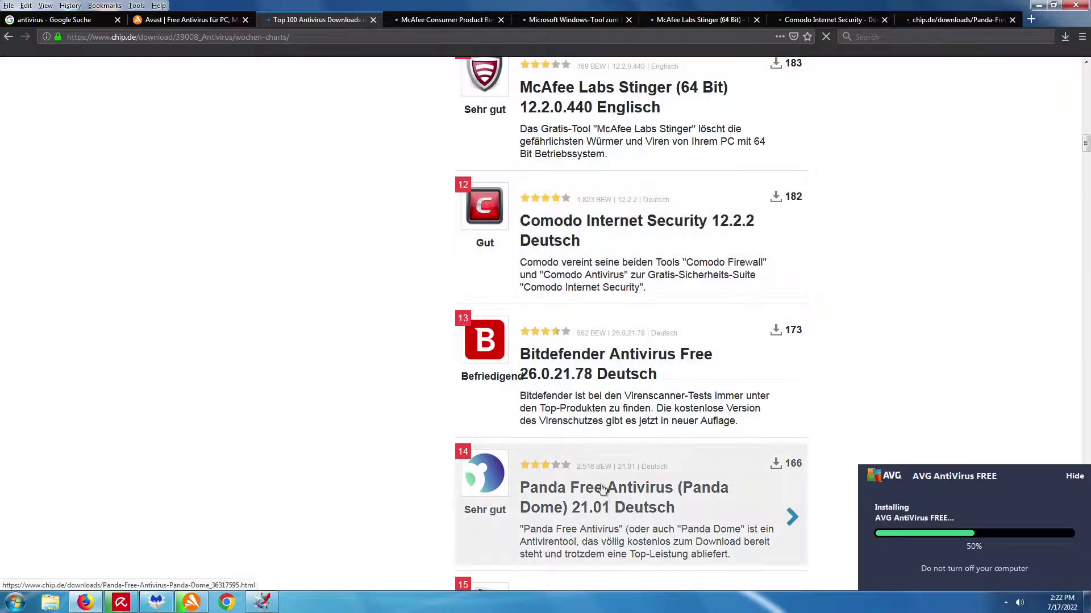
scroll(619, 398, down, 4)
scroll(592, 339, down, 1)
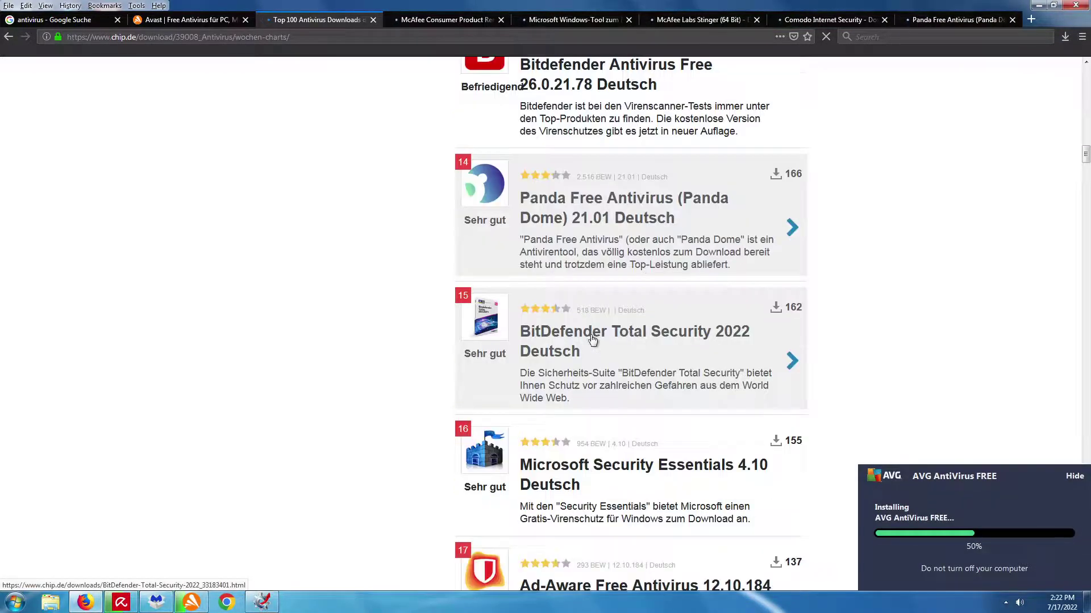
Step: Check the Firefox downloads library, then return to the main browser window
click(1064, 36)
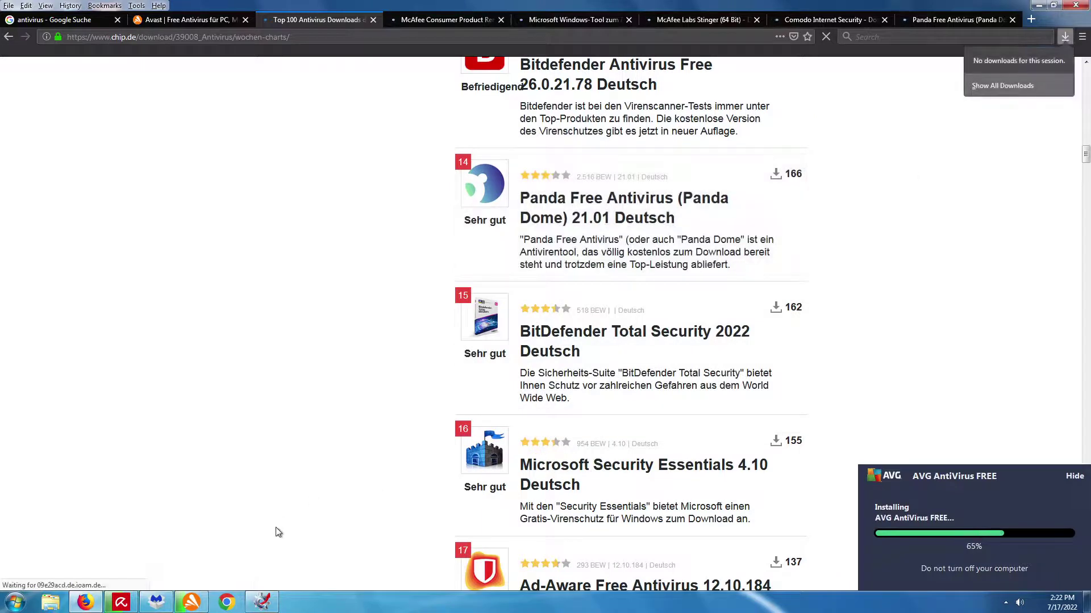
click(983, 85)
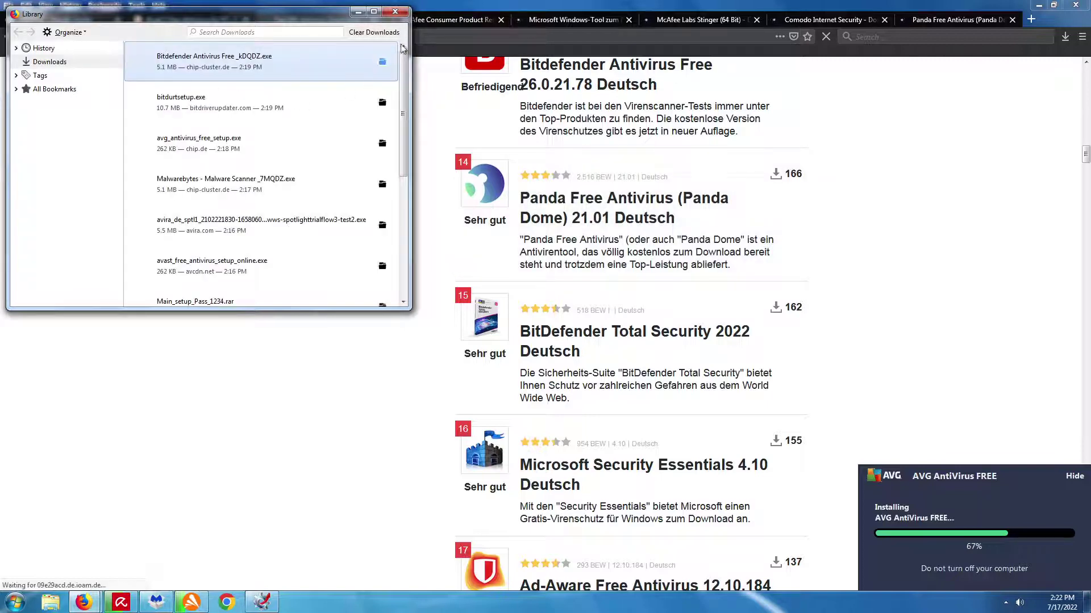
click(427, 141)
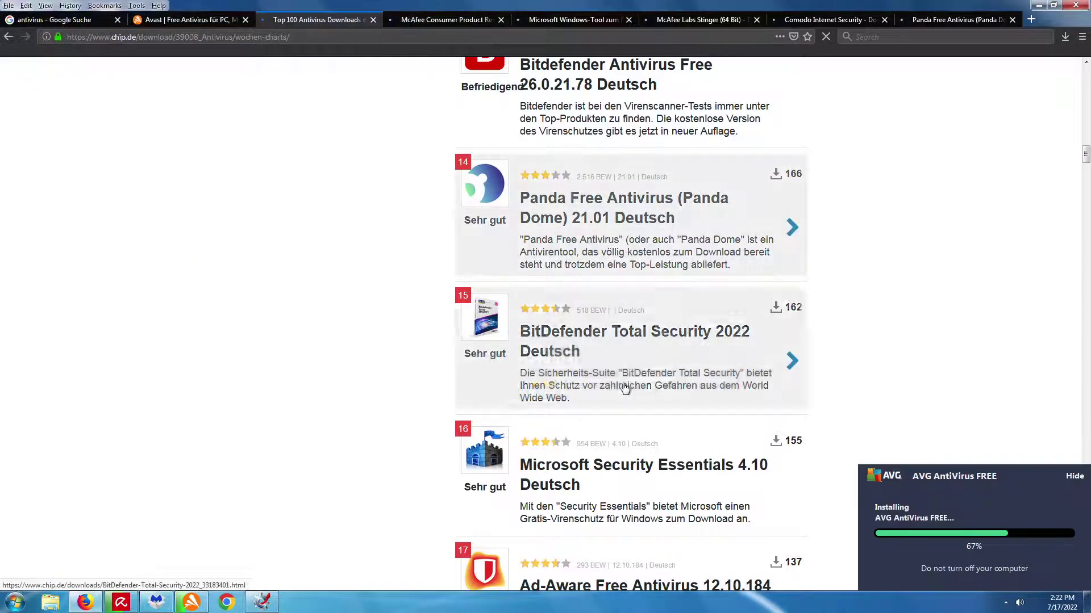
Step: Open Microsoft Security Essentials, Ad-Aware Free, Norton 360 Premium and AVG AntiVirus Free in background tabs
scroll(602, 409, down, 2)
middle_click(575, 427)
scroll(573, 398, down, 2)
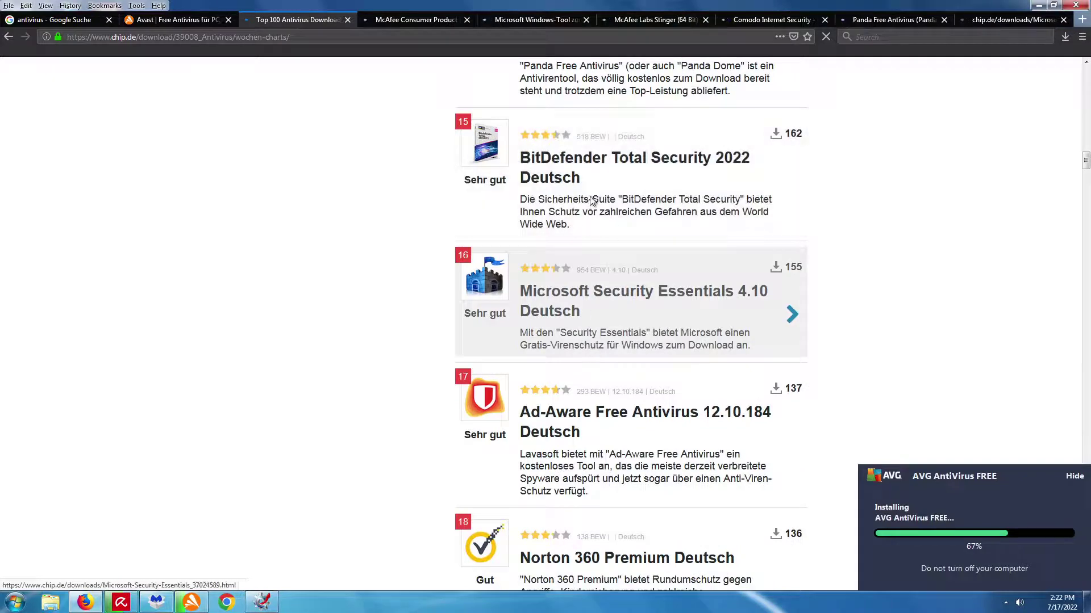
scroll(565, 375, down, 1)
middle_click(563, 372)
scroll(566, 375, down, 2)
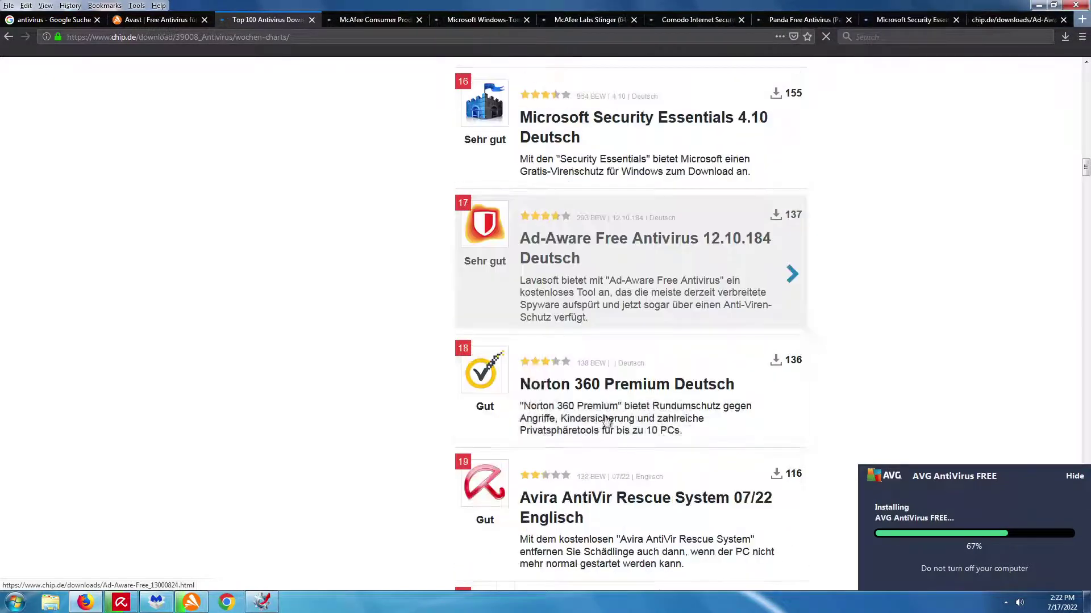
middle_click(606, 385)
scroll(606, 392, down, 8)
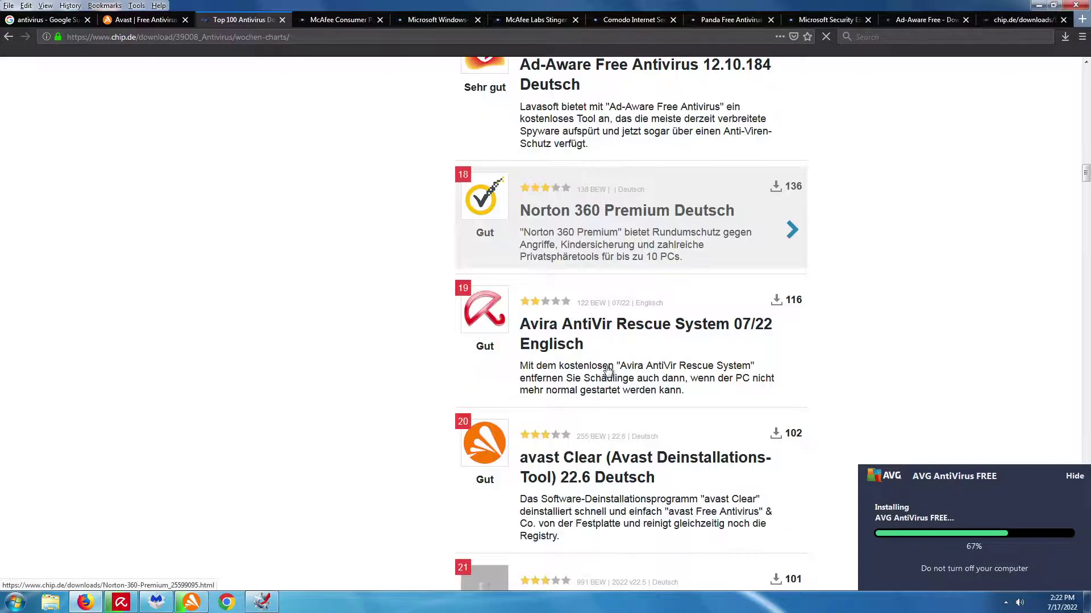
scroll(616, 378, down, 1)
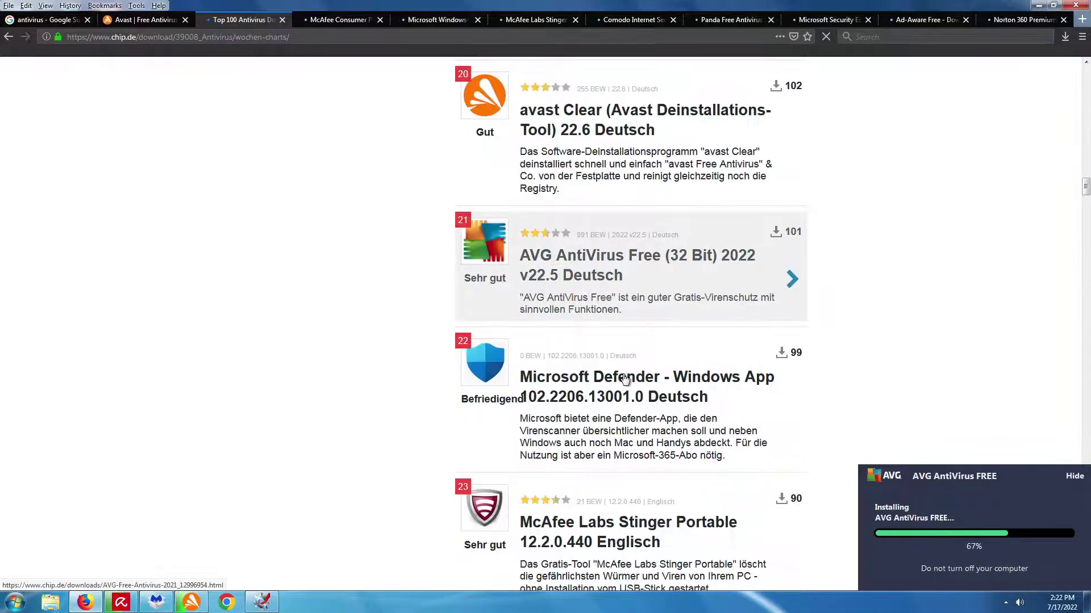
middle_click(625, 377)
Step: Open Dr. Web CureIt and Ultra Virus Killer in tabs, then switch to the McAfee removal tool tab
scroll(625, 378, down, 3)
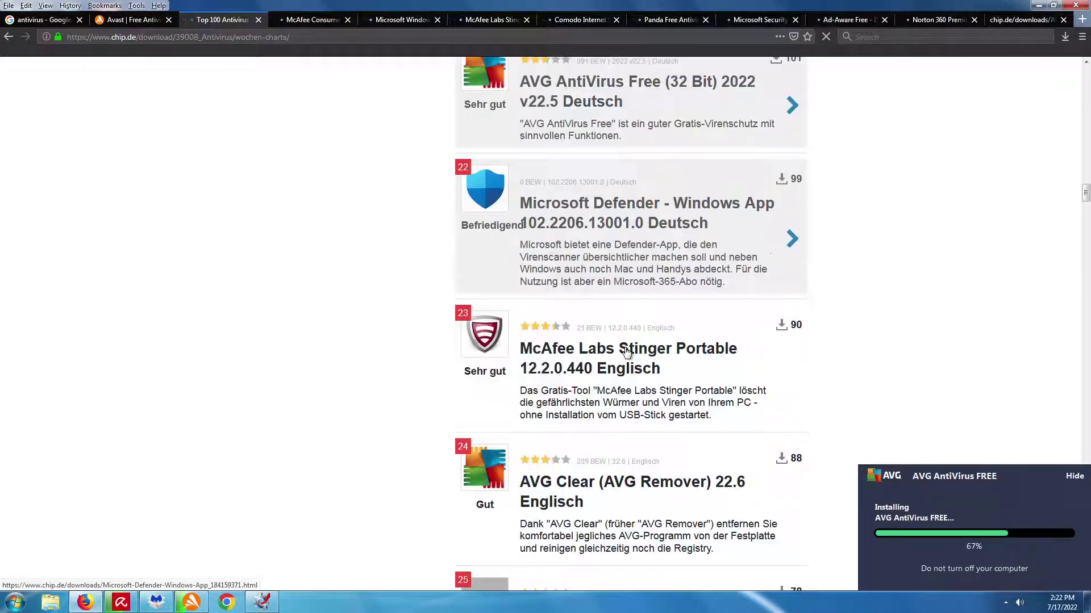
scroll(624, 267, down, 4)
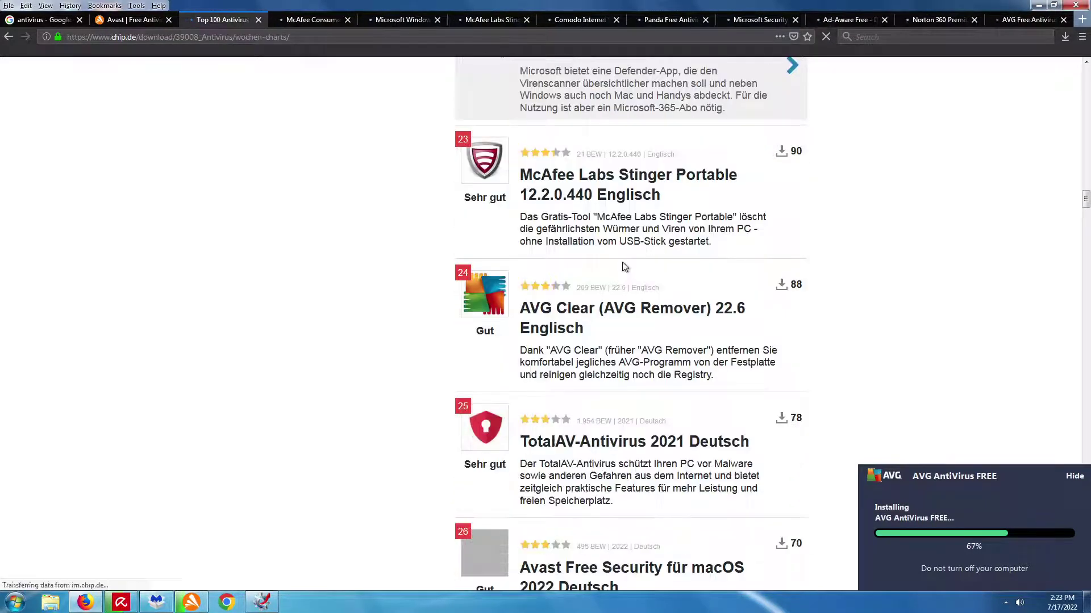
scroll(625, 267, down, 2)
scroll(620, 263, down, 4)
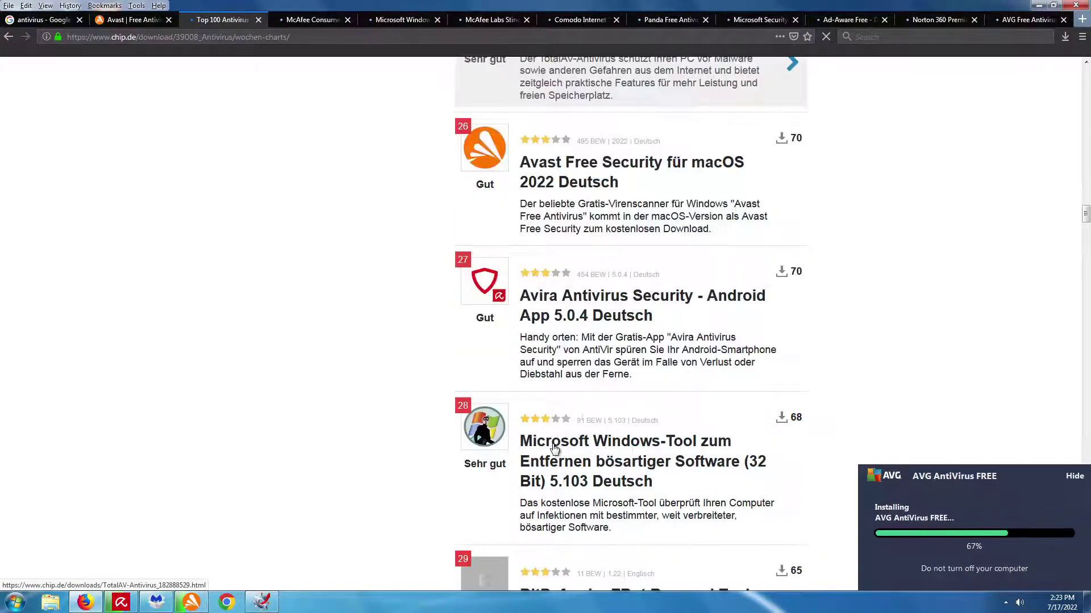
scroll(601, 484, down, 1)
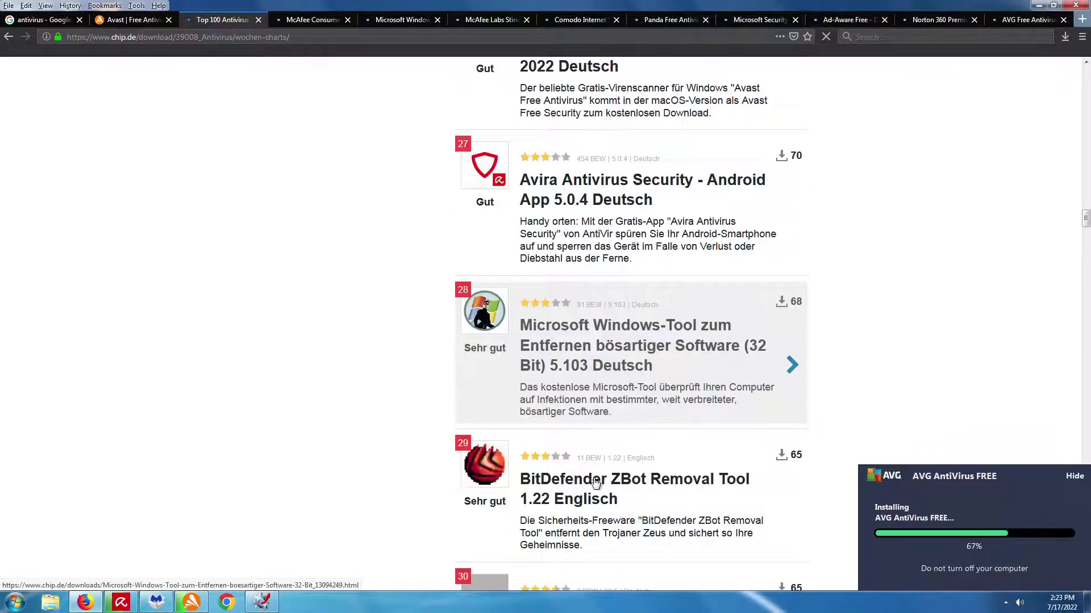
scroll(597, 454, down, 5)
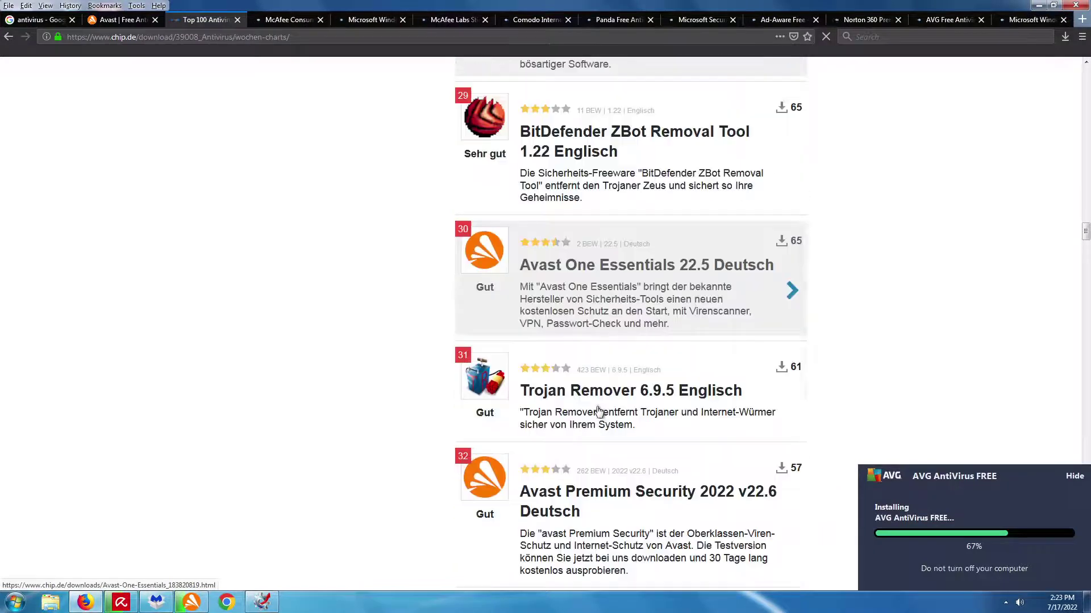
scroll(596, 406, down, 3)
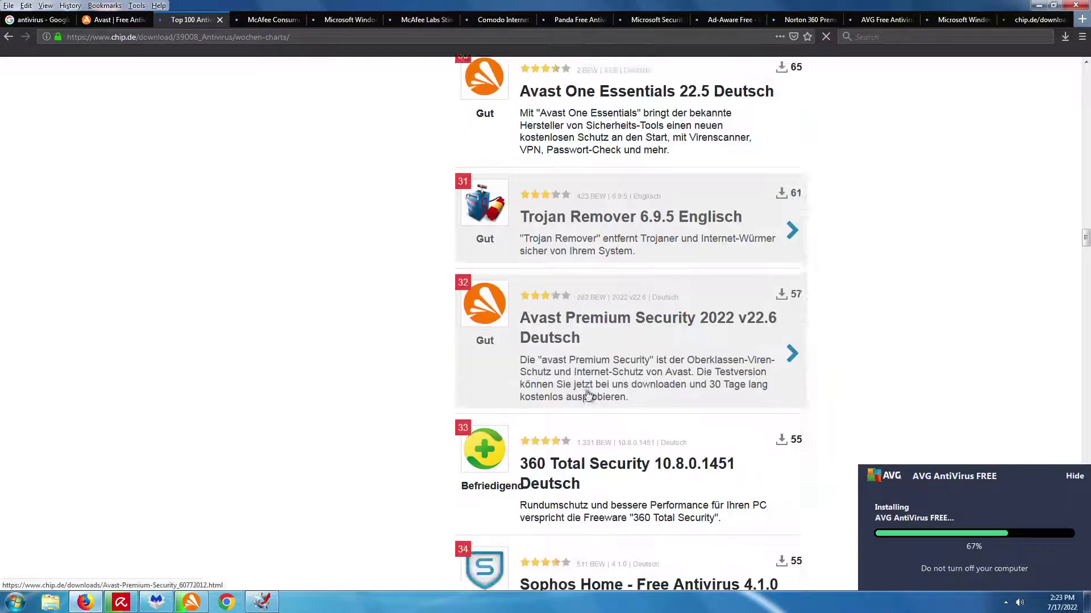
scroll(579, 409, down, 1)
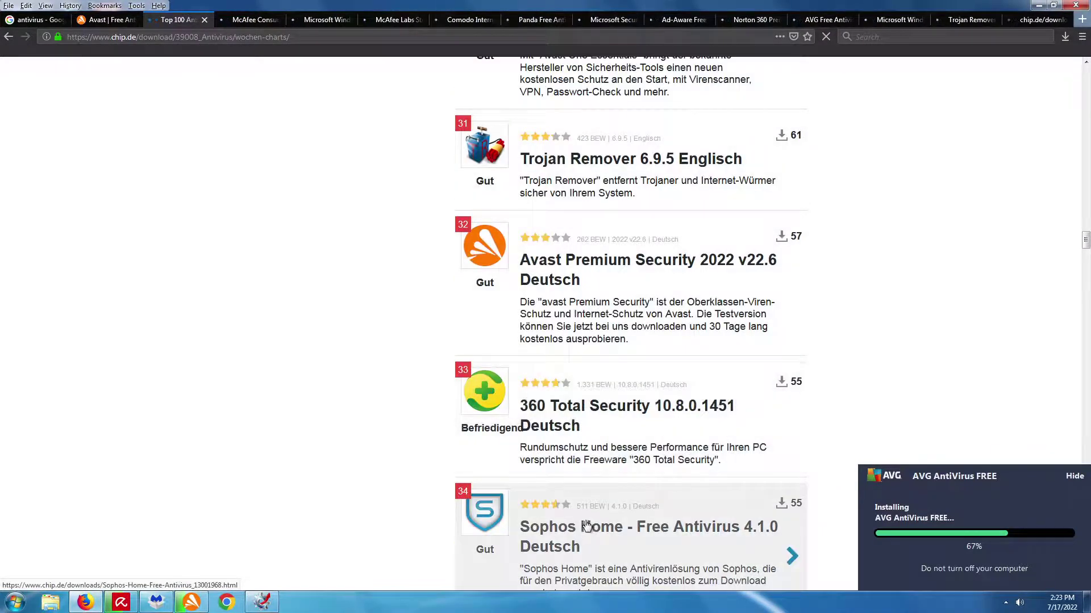
scroll(588, 514, down, 5)
scroll(605, 409, down, 2)
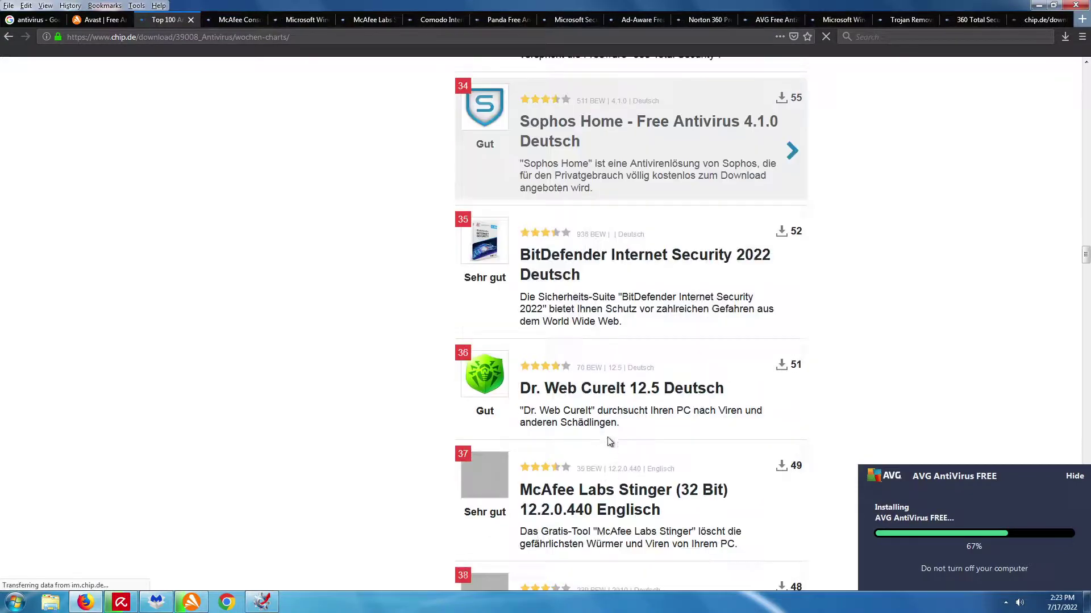
middle_click(595, 392)
scroll(594, 392, down, 6)
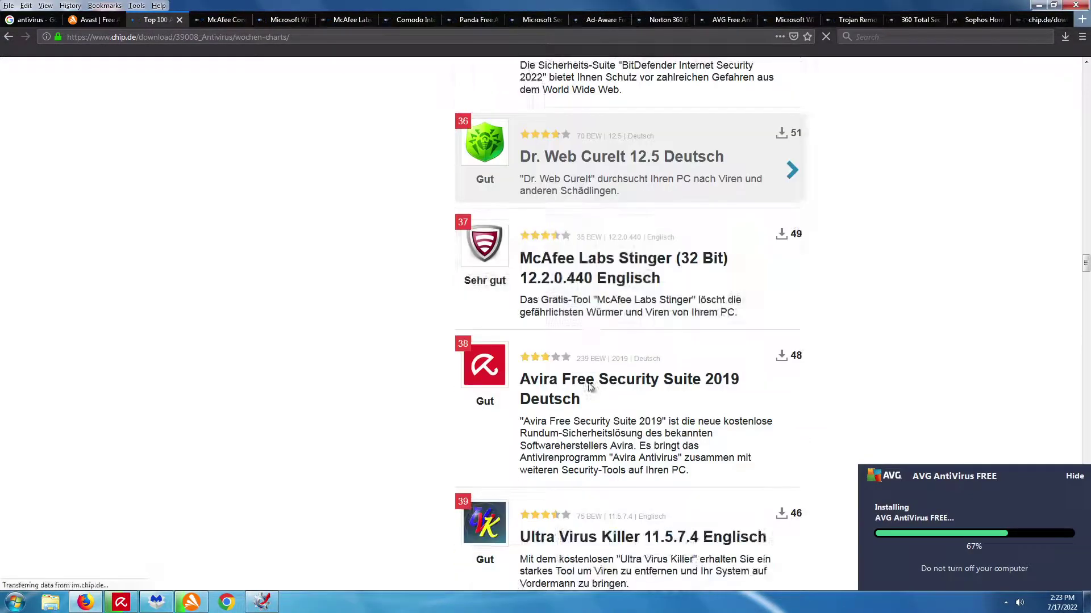
scroll(590, 388, down, 3)
scroll(593, 239, down, 1)
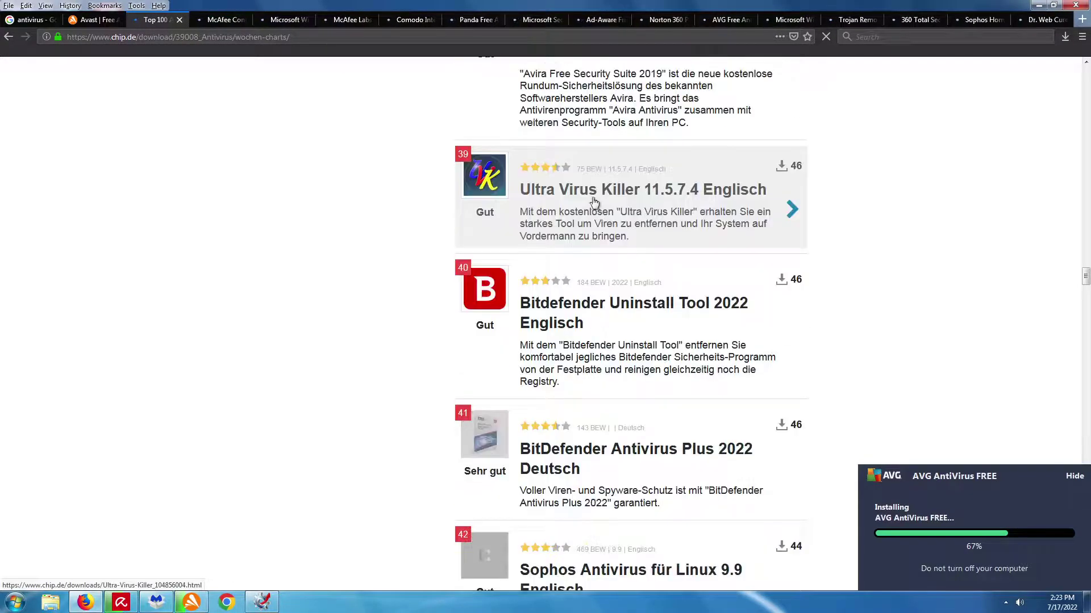
middle_click(592, 195)
scroll(591, 196, down, 5)
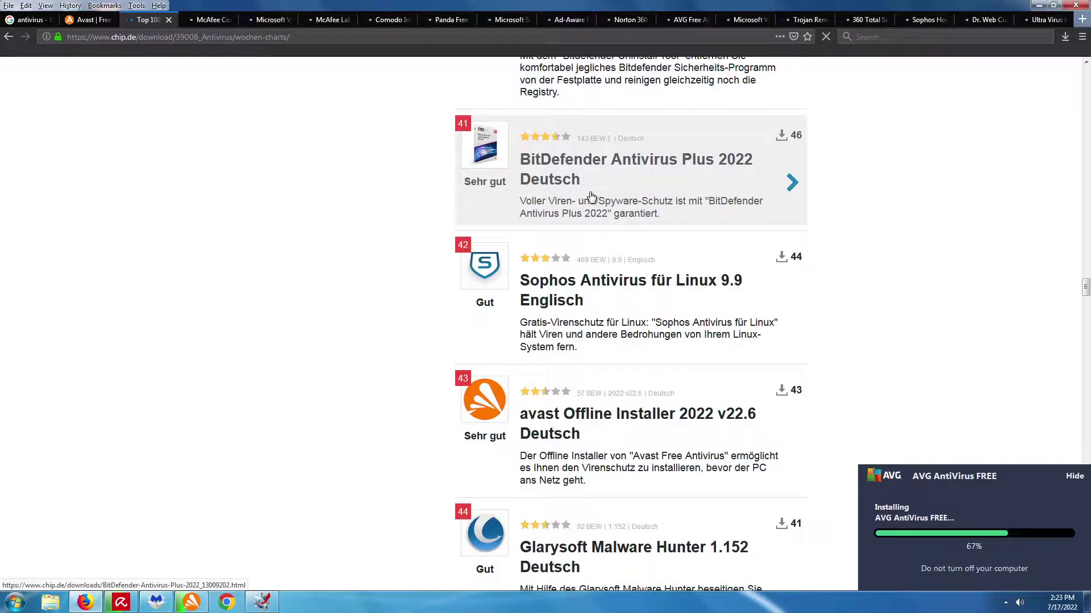
scroll(591, 197, down, 2)
click(197, 24)
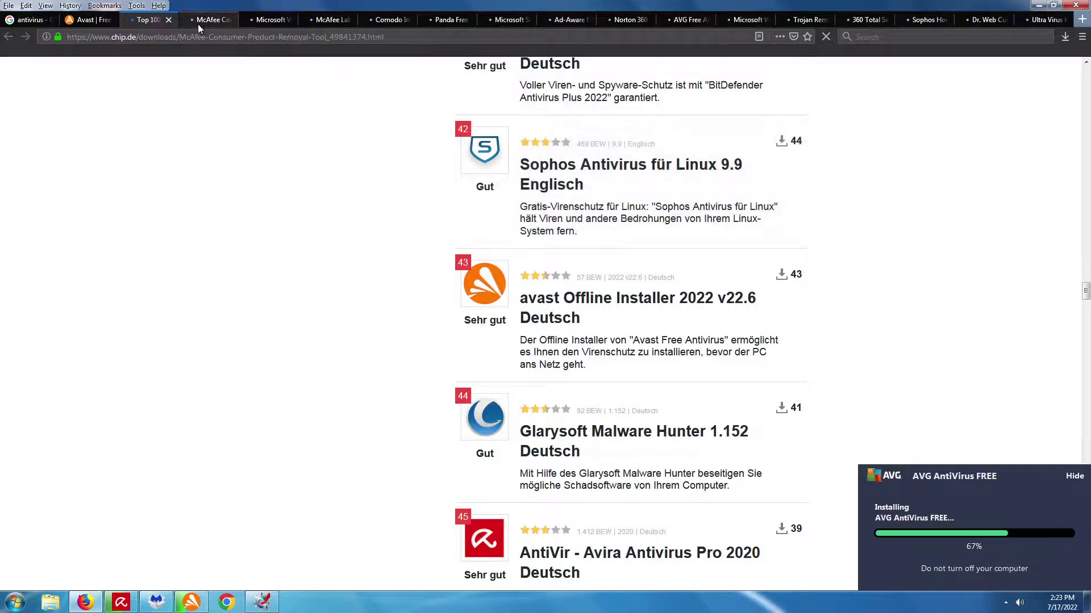
Step: Start the McAfee removal tool download, check downloads, and move the Bitdefender window right
scroll(360, 421, down, 2)
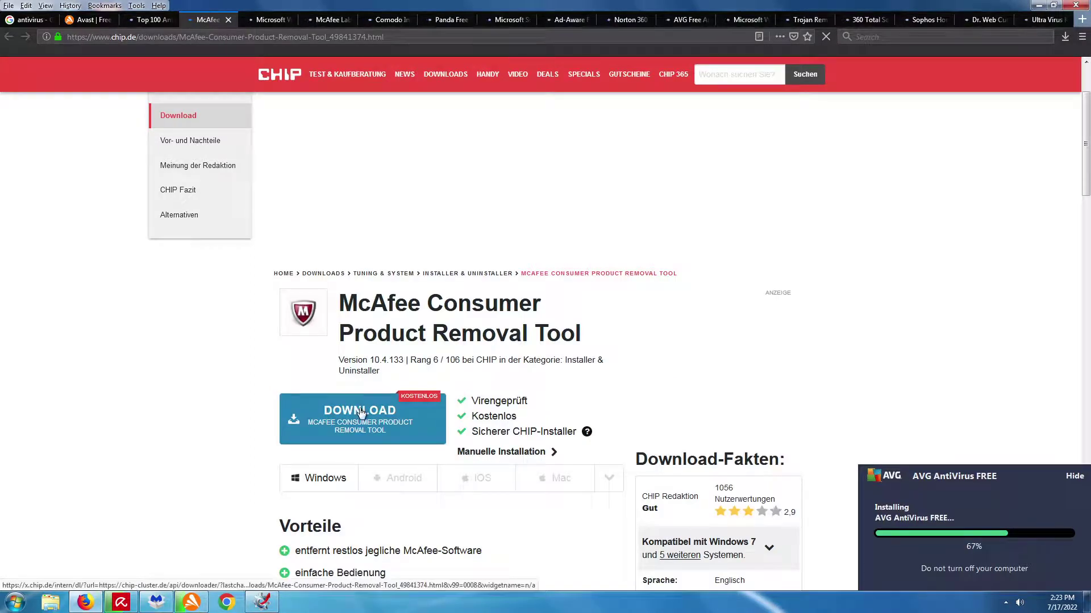
click(359, 410)
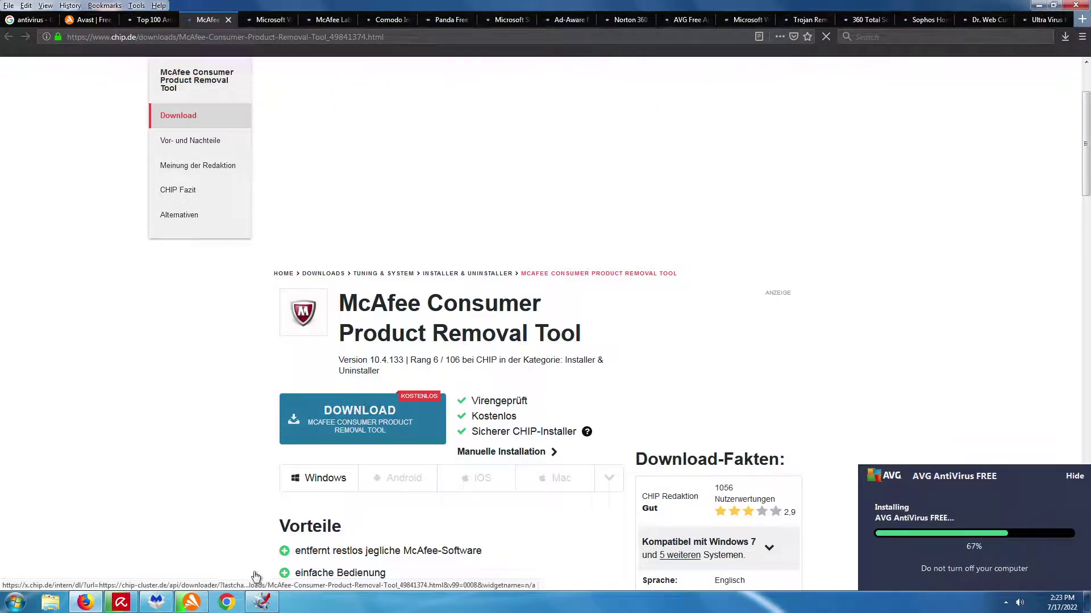
click(191, 602)
click(184, 403)
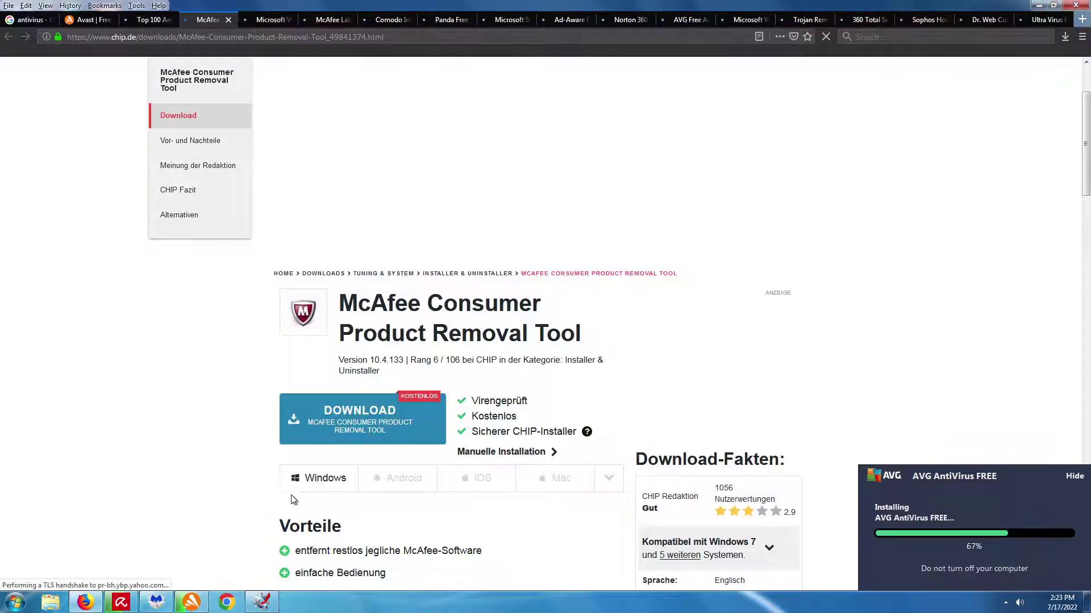
click(1065, 36)
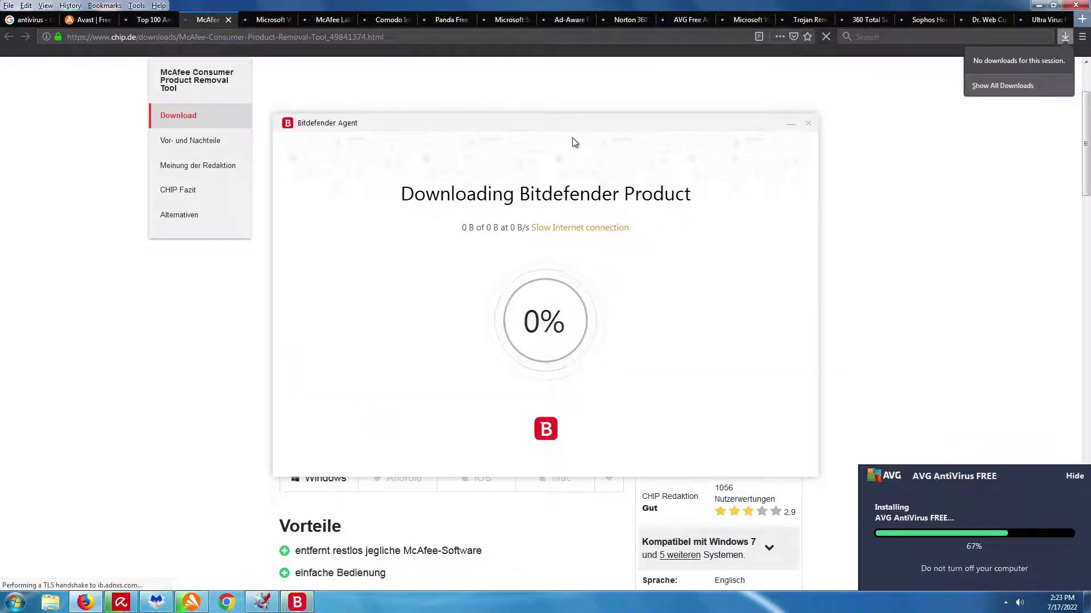
drag(725, 129, 948, 134)
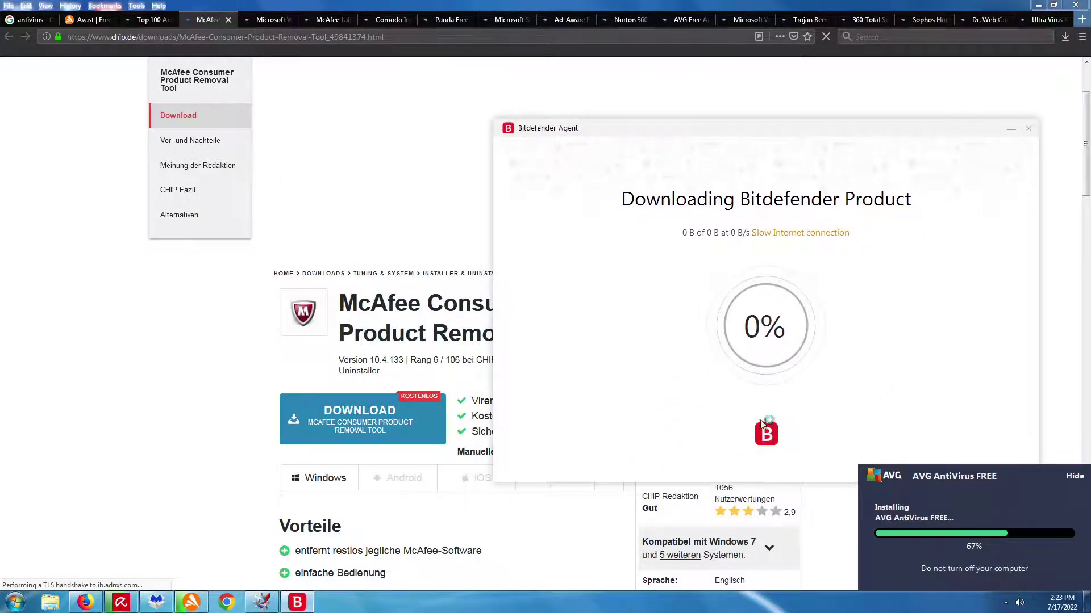
Step: Retry the McAfee download, confirm the downloads list is empty, and open Inspect Element
click(1064, 41)
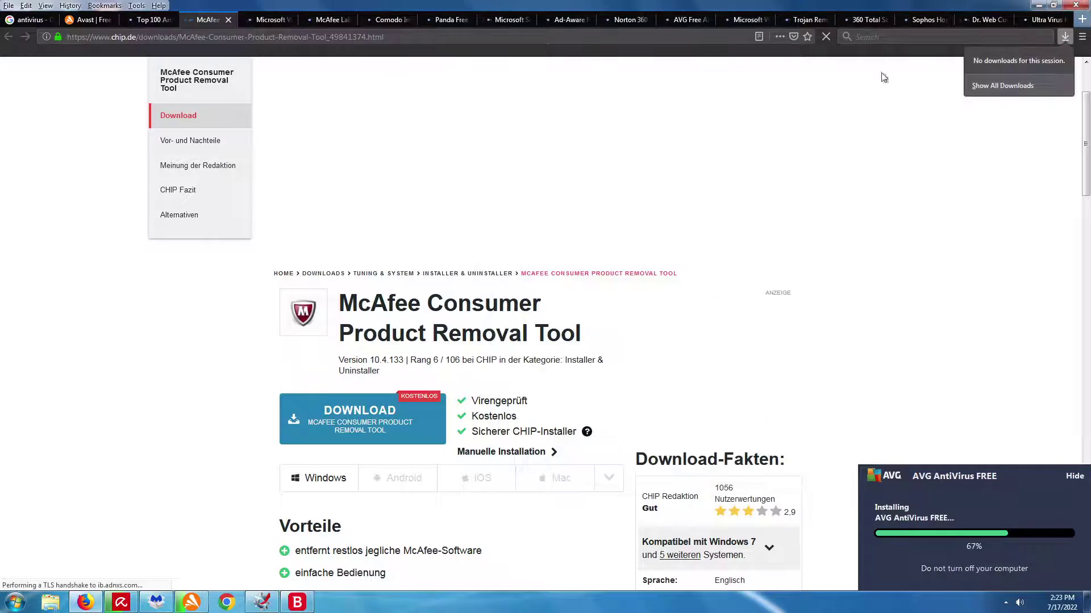
click(336, 409)
click(336, 409)
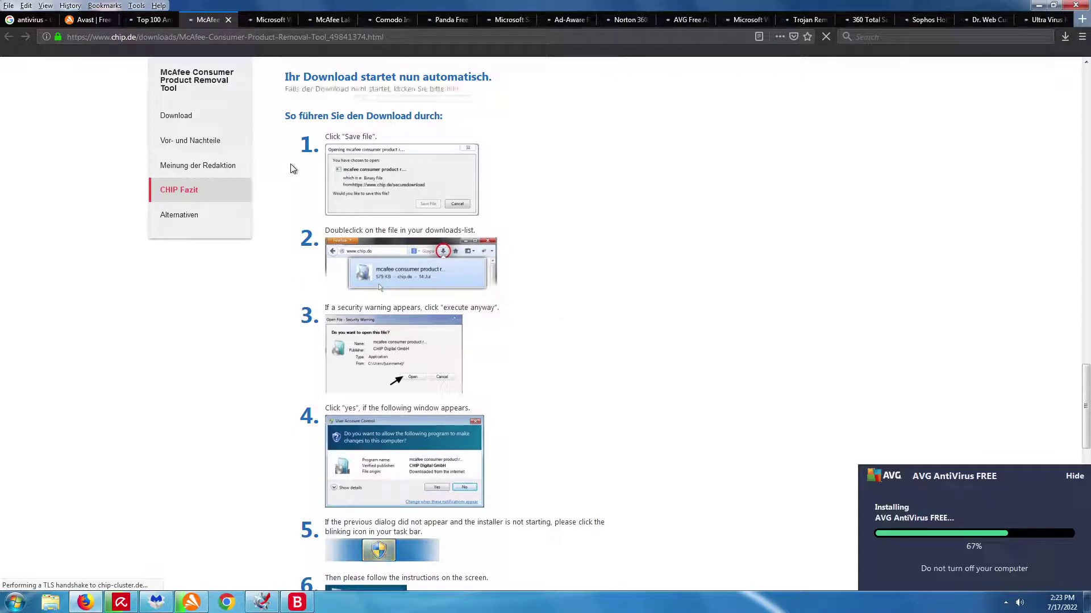
click(1065, 36)
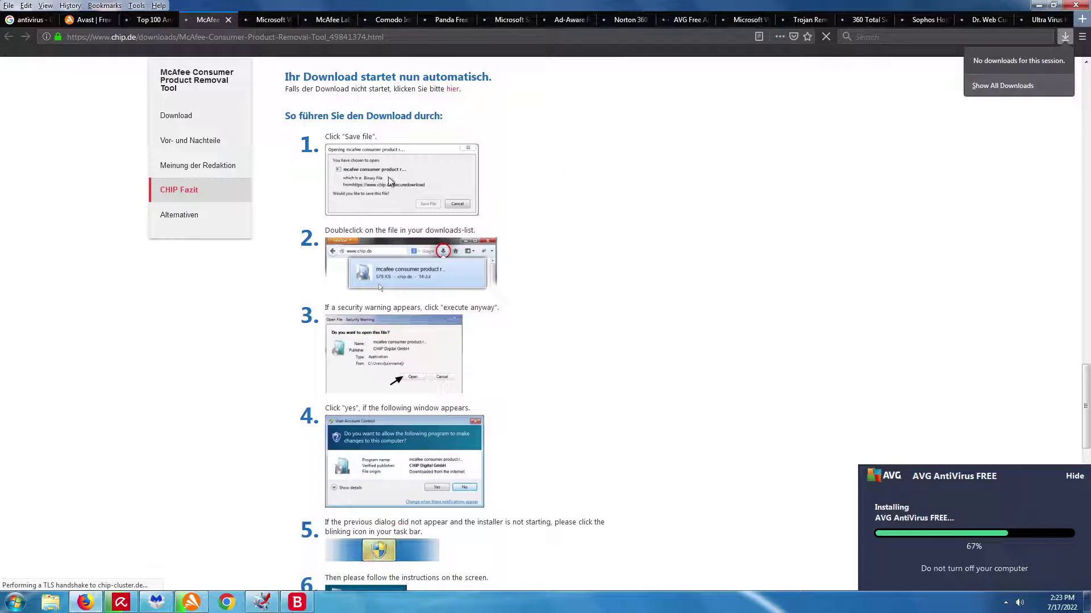
click(369, 173)
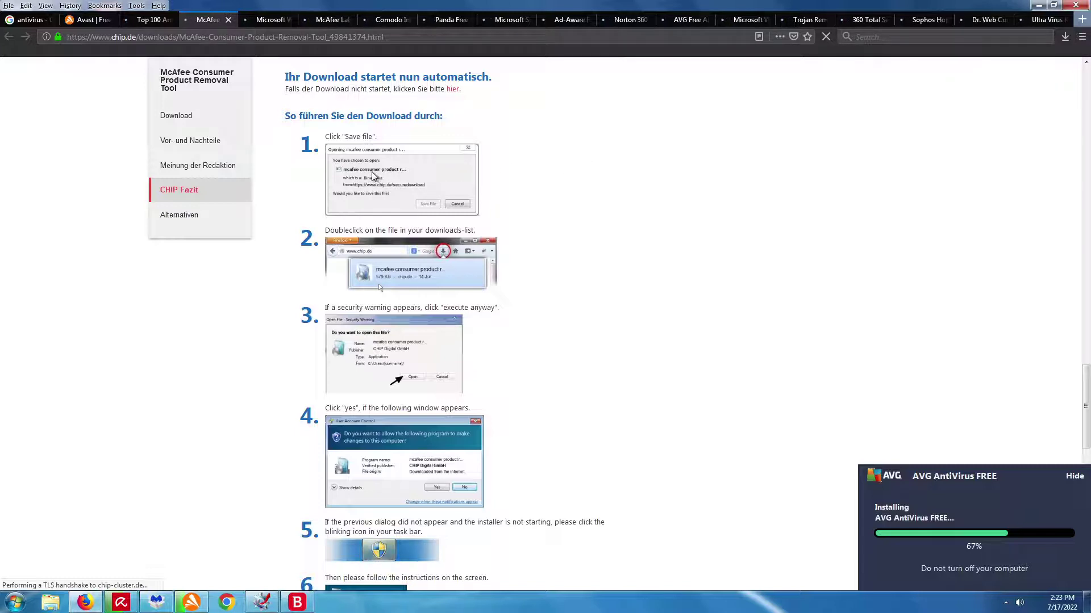
right_click(406, 171)
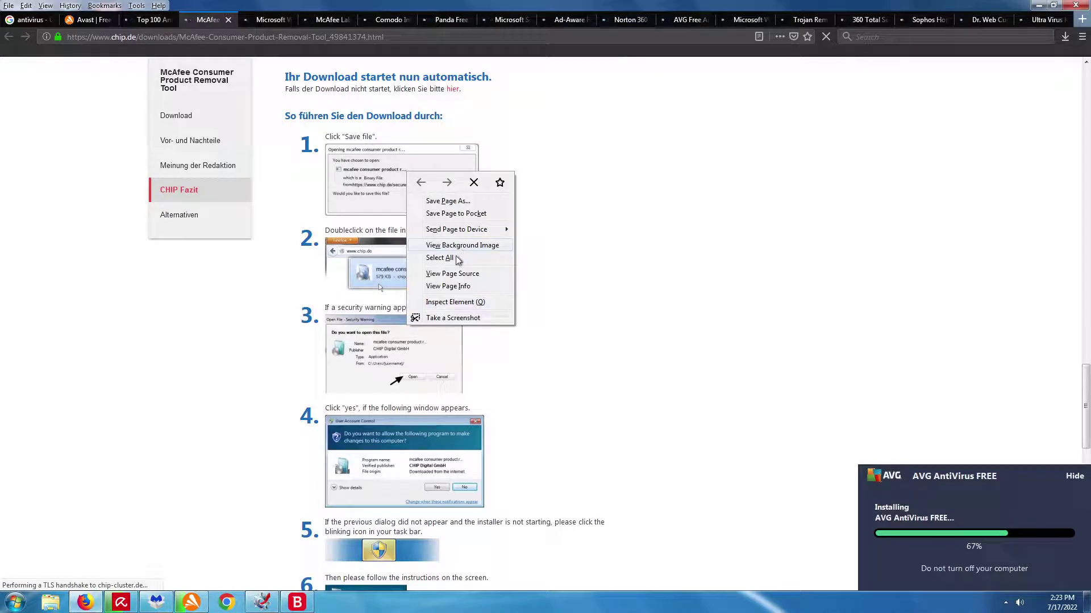
click(455, 304)
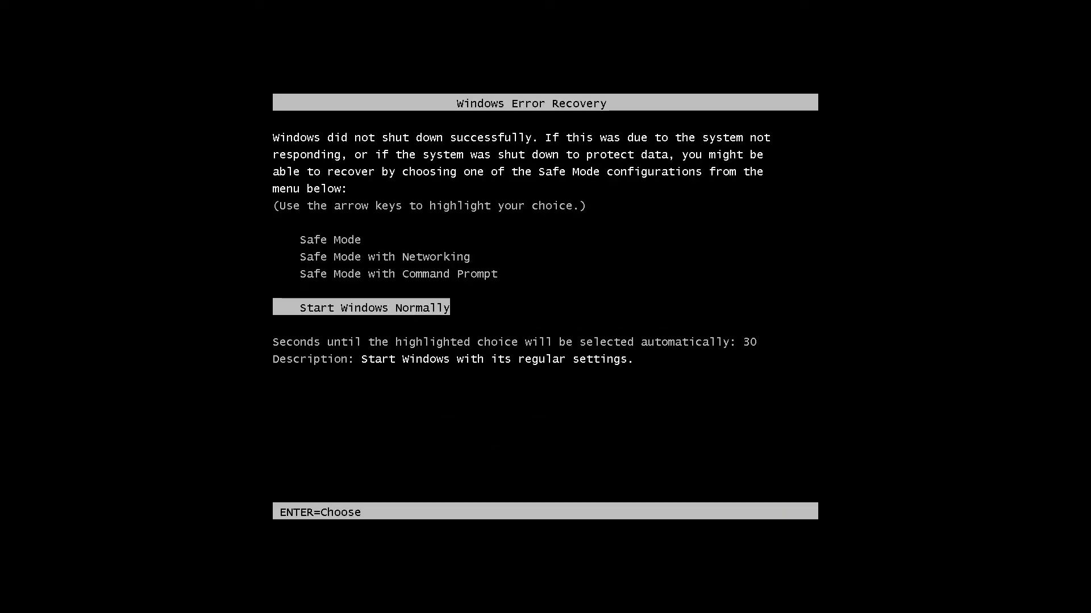
Step: Choose Start Windows Normally at the Windows Error Recovery menu
key(Return)
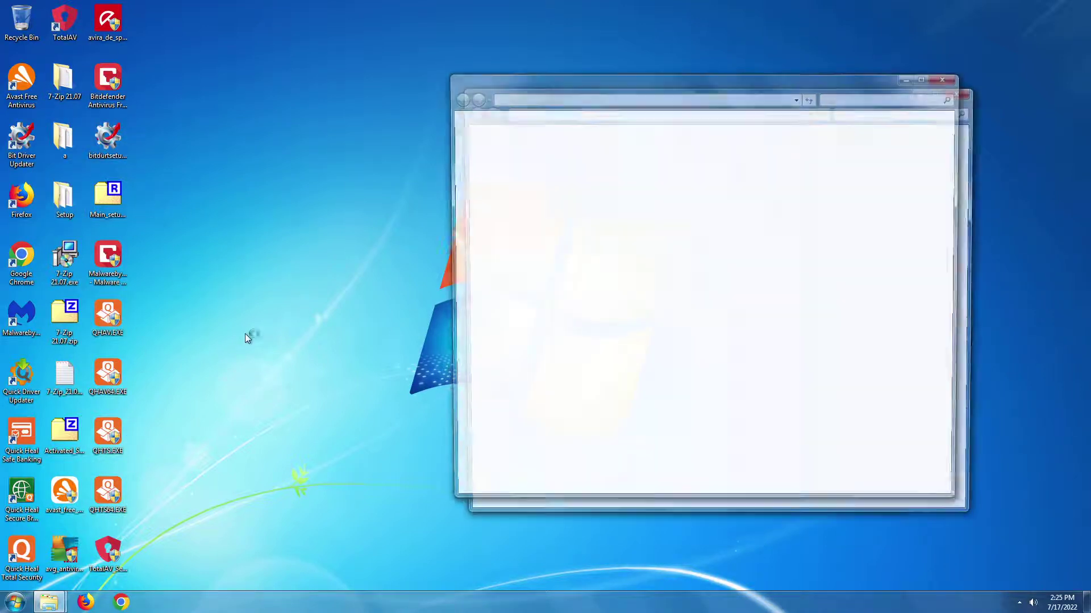
Step: Move folder a's window left and set the notification area to always show all icons
click(599, 199)
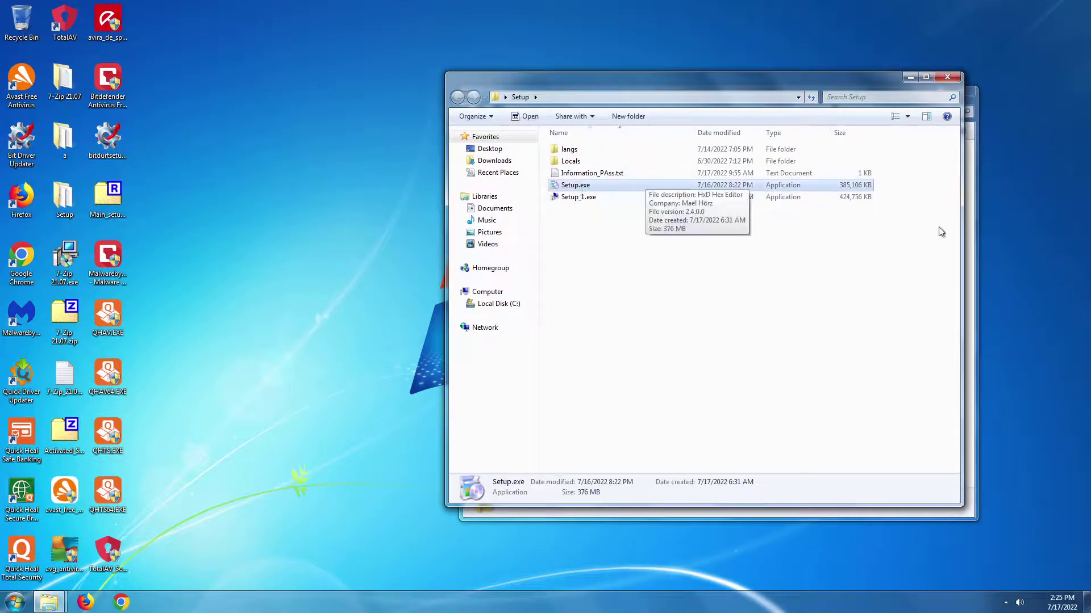
click(975, 153)
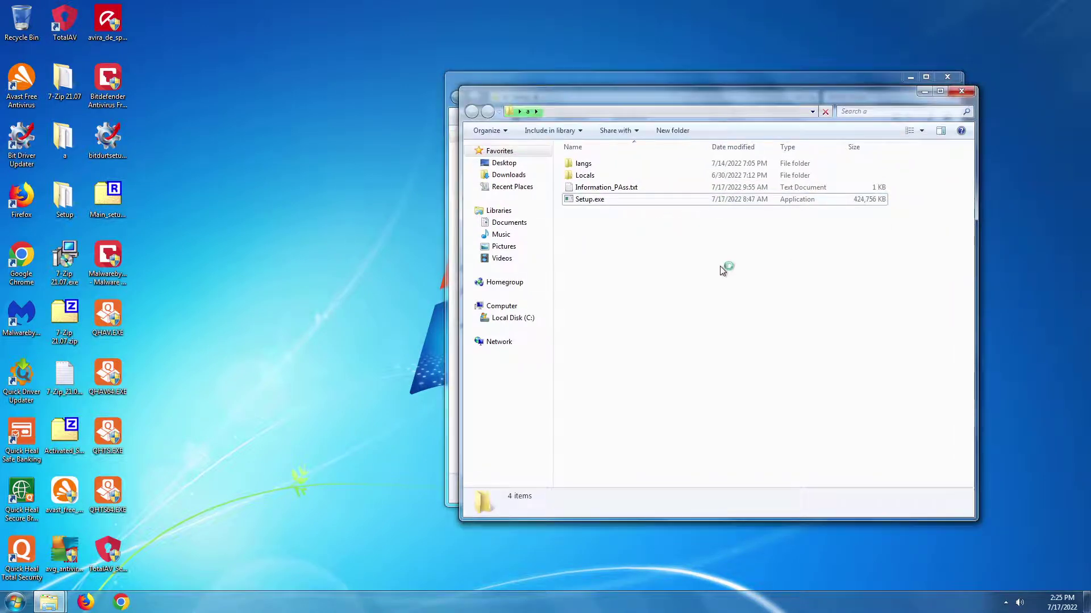
drag(593, 97, 171, 111)
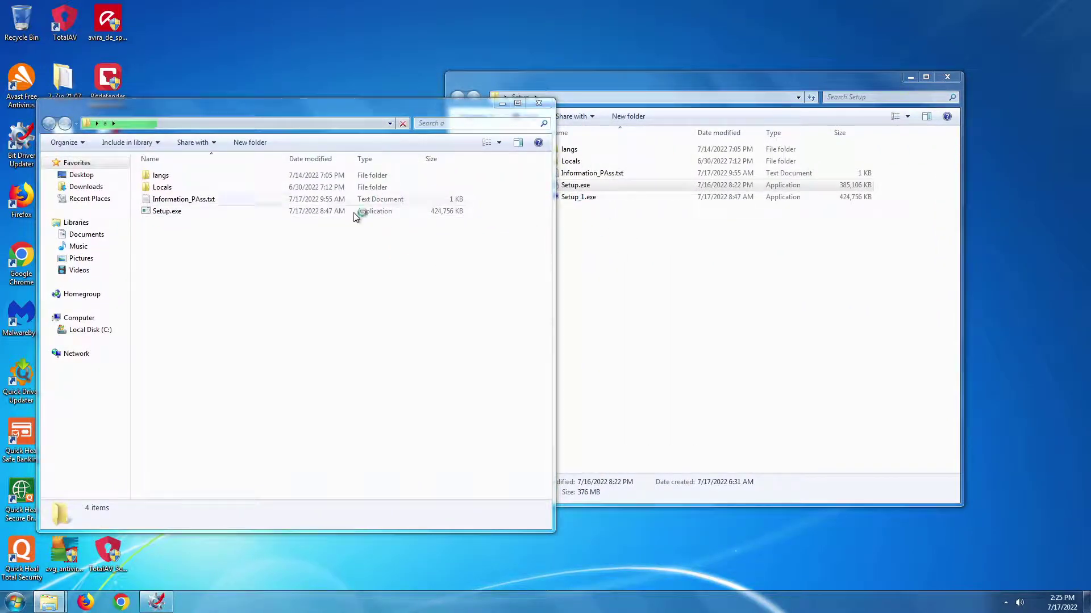
click(1006, 603)
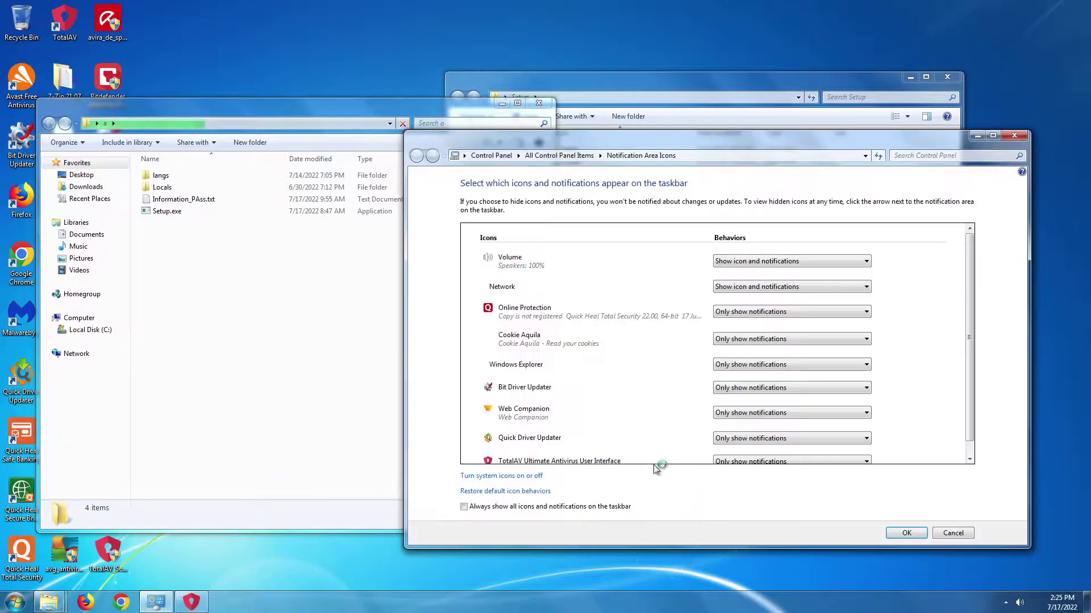
click(541, 507)
click(905, 532)
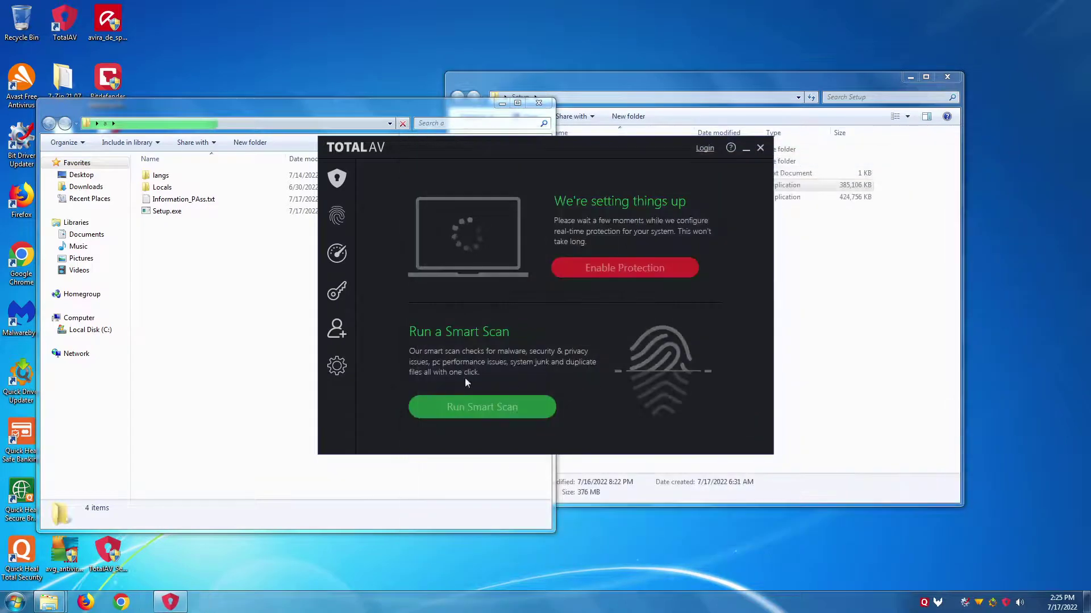
Step: Close the Setup folder window and the remaining folder window
click(879, 309)
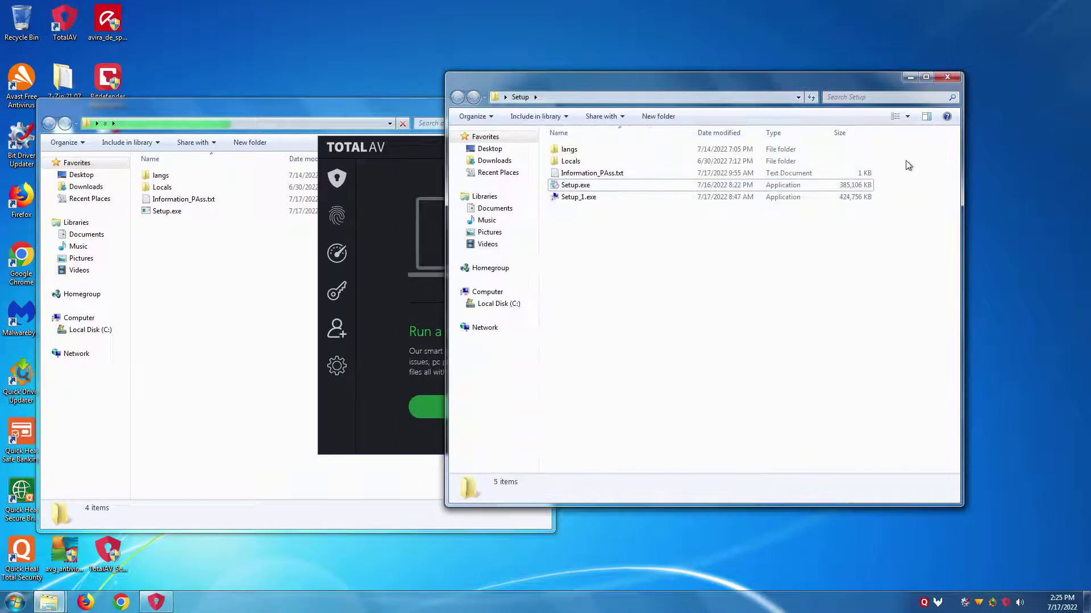
click(939, 79)
click(539, 103)
Step: Try enabling TotalAV real-time protection, dismiss the Pro-only notice, and minimise TotalAV
drag(506, 150, 714, 73)
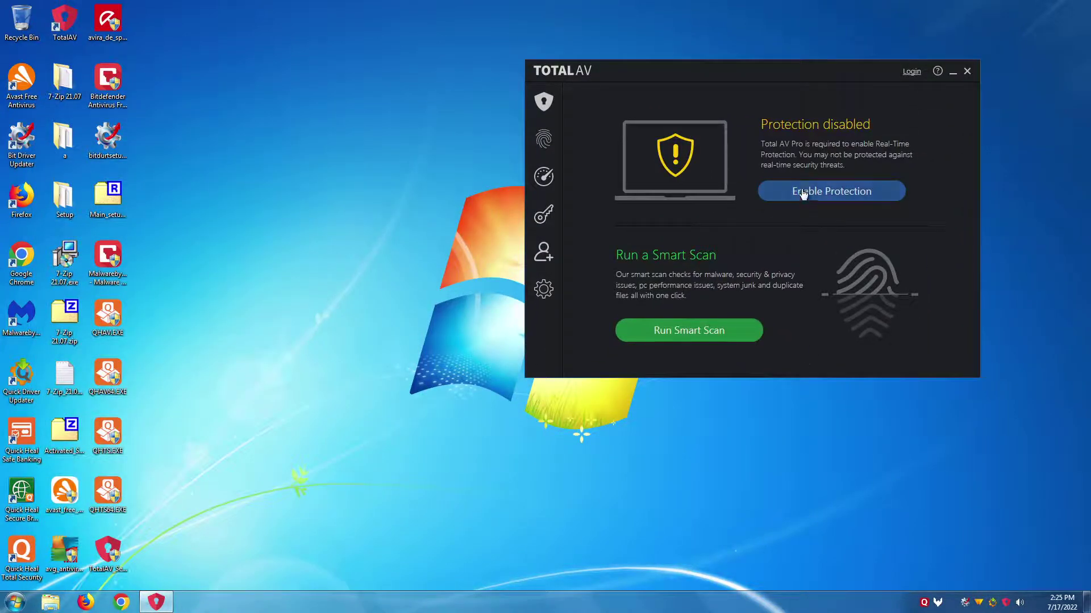
click(802, 193)
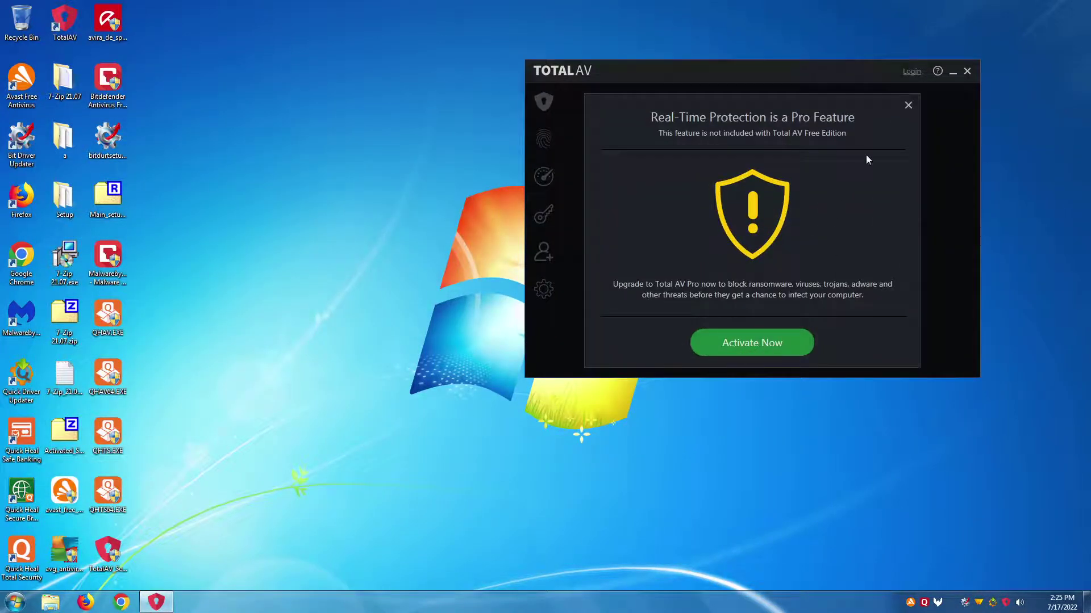
click(908, 106)
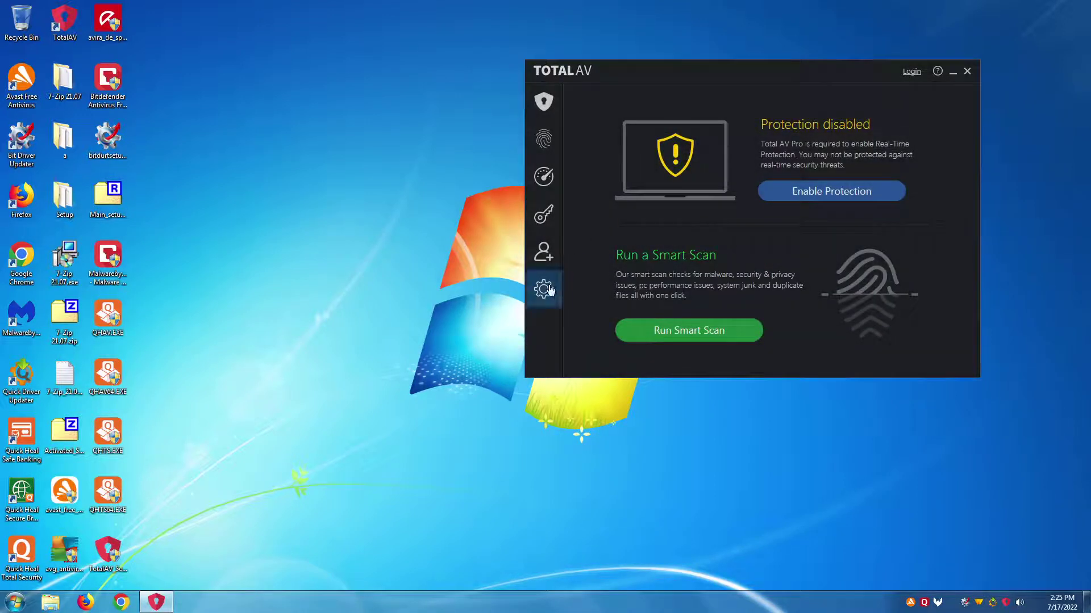
click(952, 71)
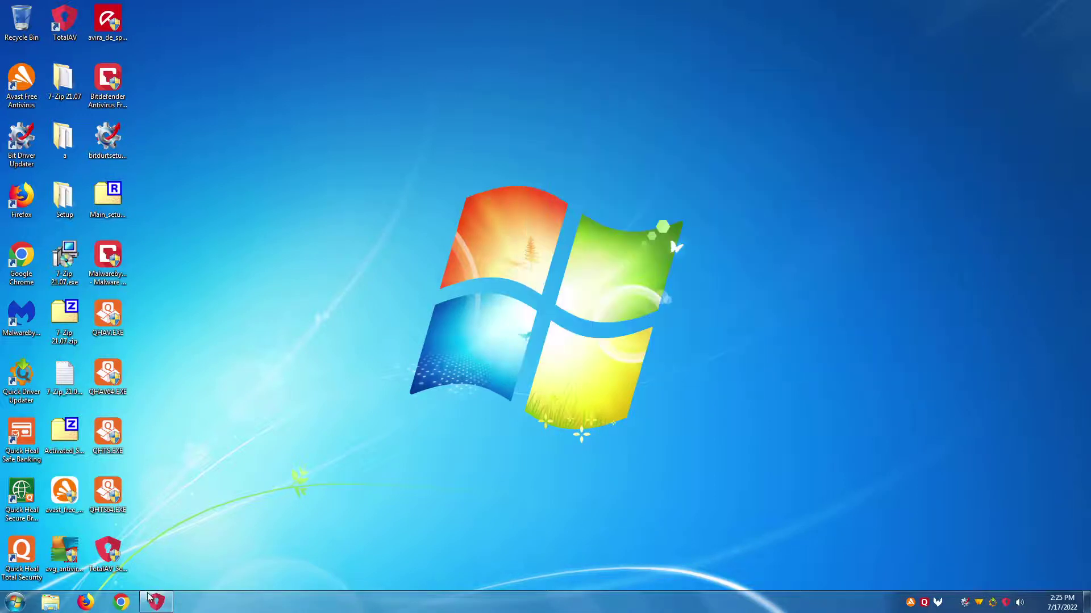
Step: Close TotalAV and sort the desktop icons by date modified
click(155, 601)
click(968, 71)
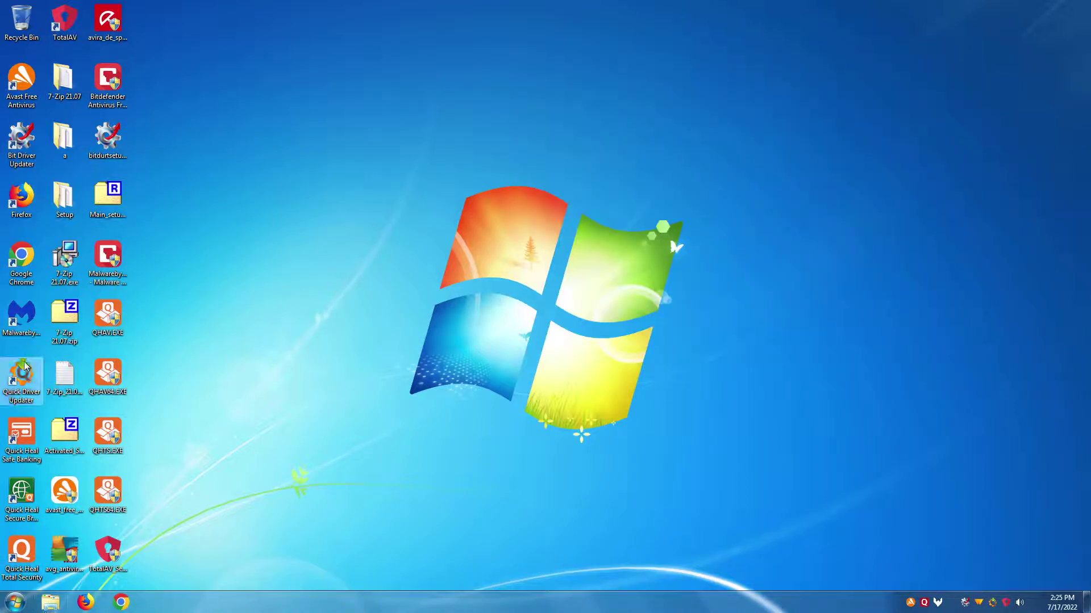
right_click(206, 218)
mouse_move(265, 239)
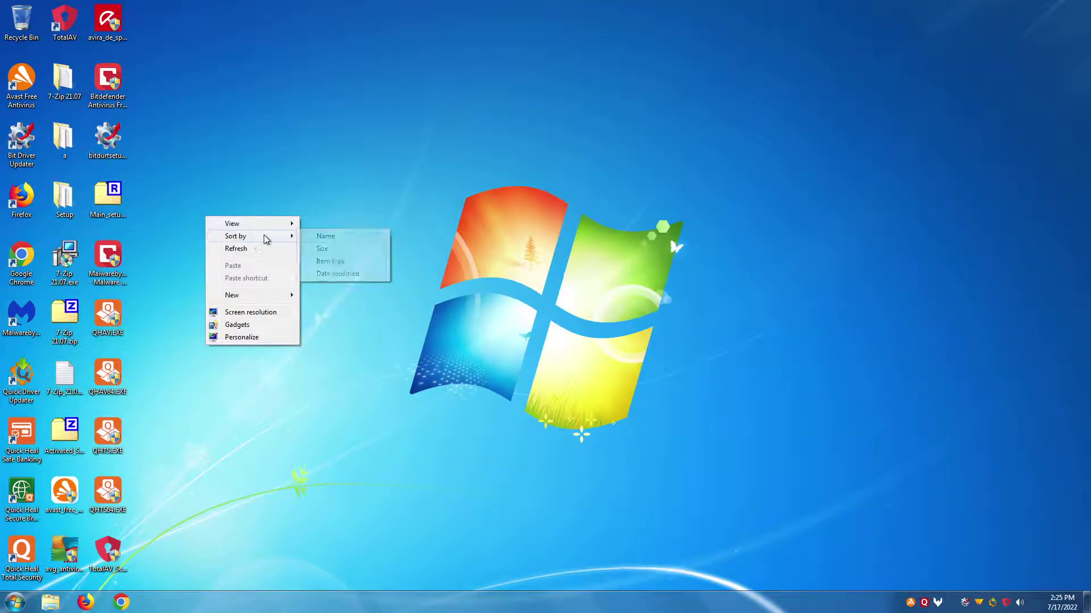
click(336, 274)
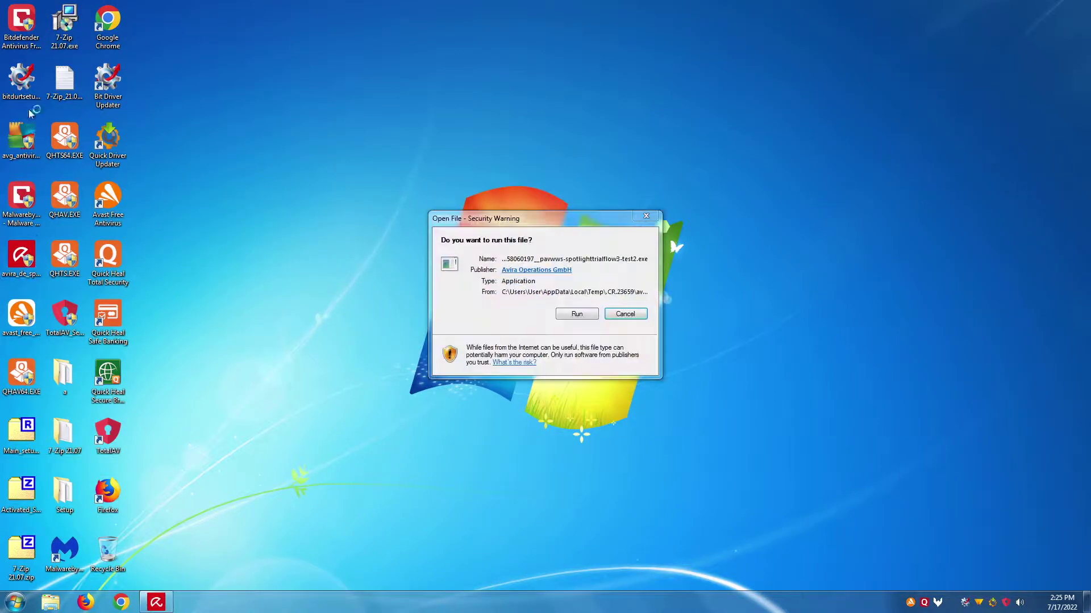
Step: Let Avira setup run, launch the Bitdefender installer as administrator, and retry its server connection
click(577, 314)
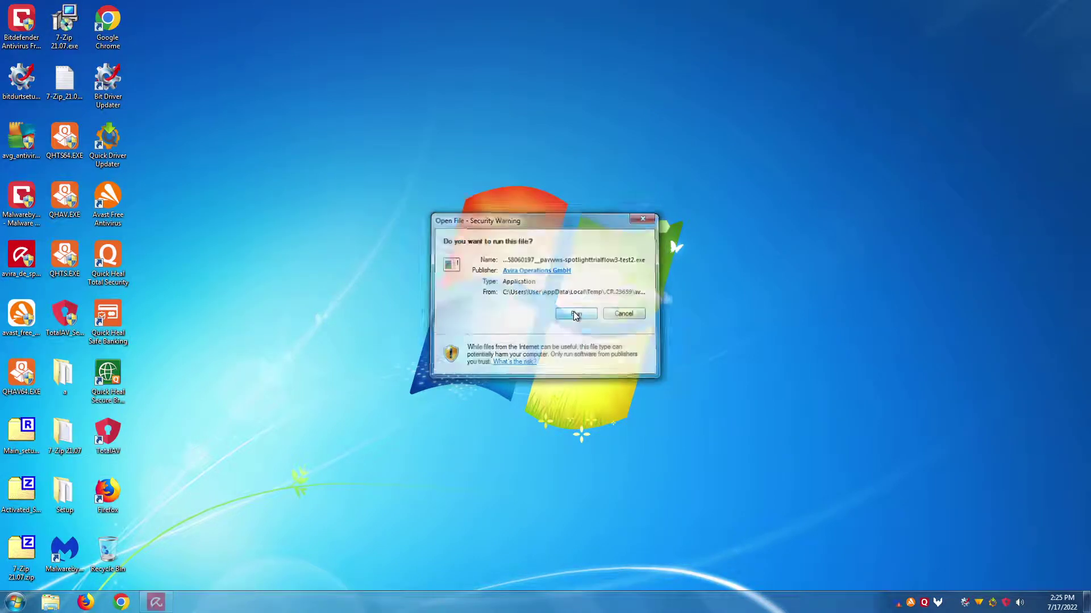
double_click(20, 54)
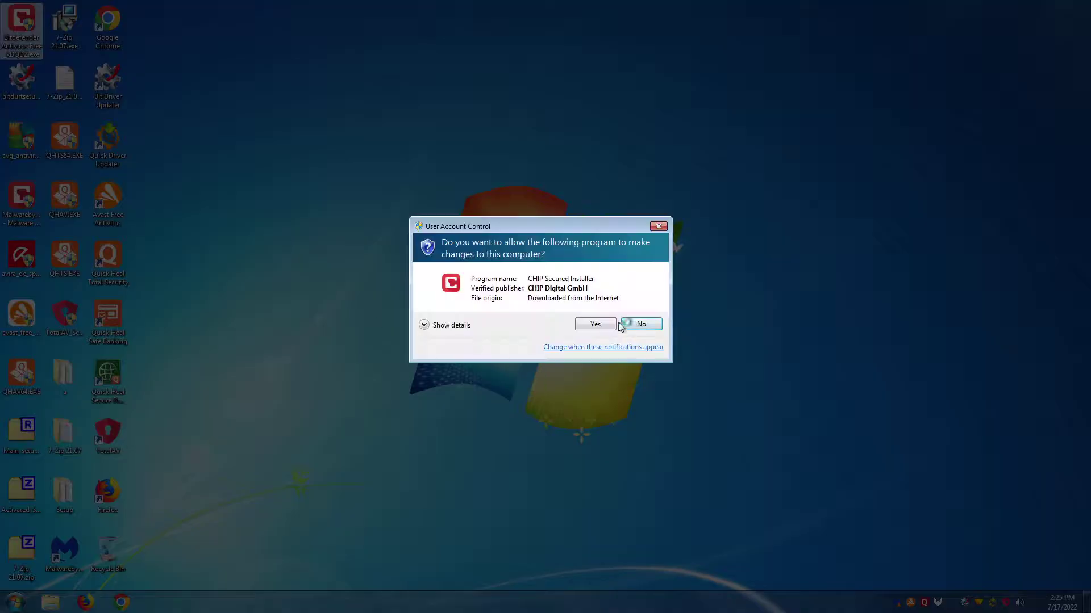
click(613, 324)
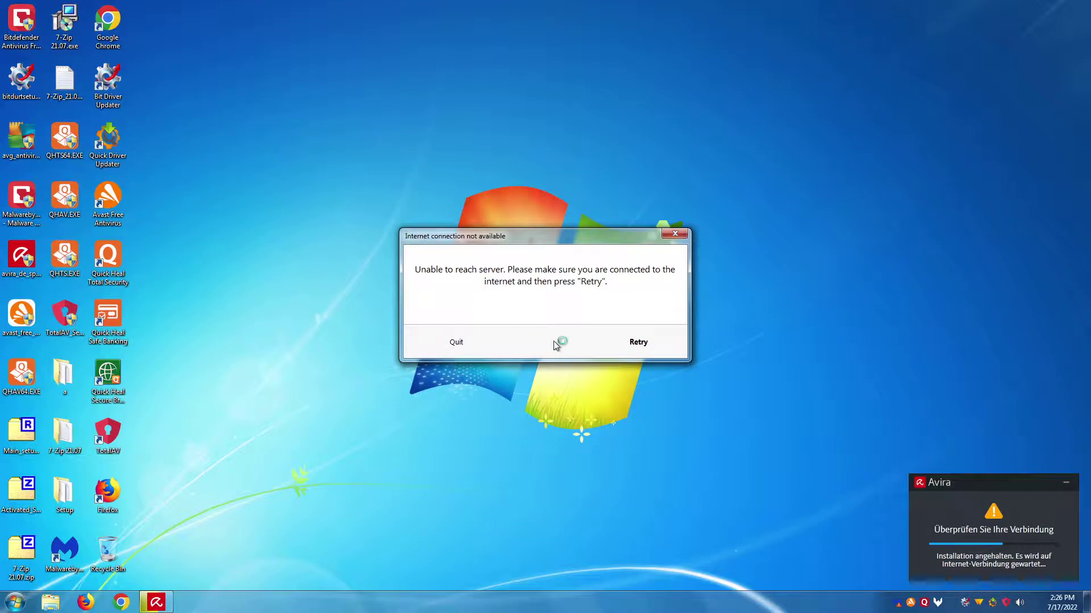
click(638, 344)
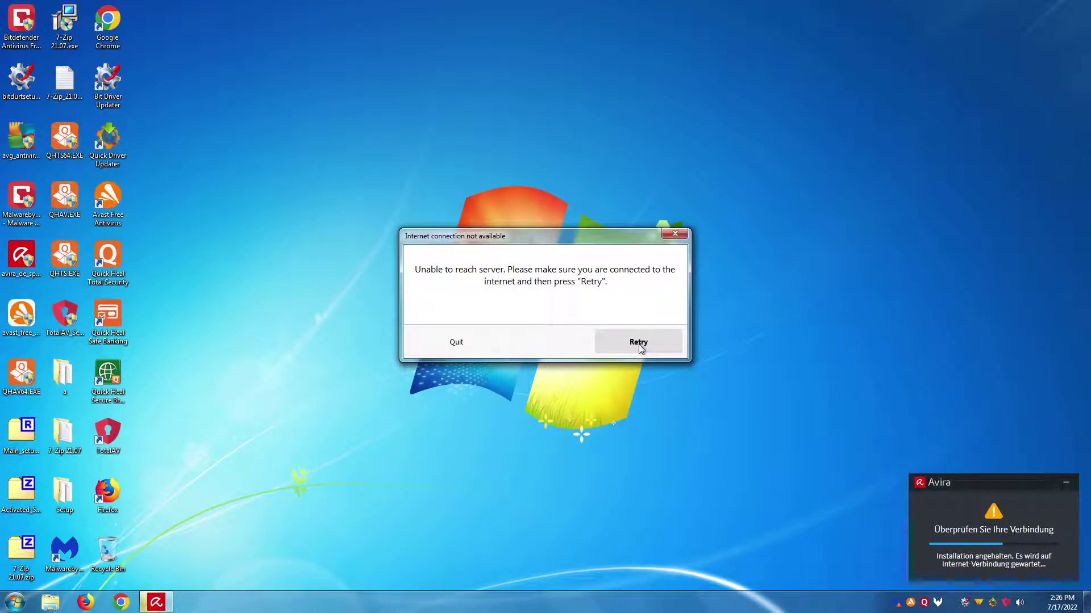
click(638, 344)
click(639, 343)
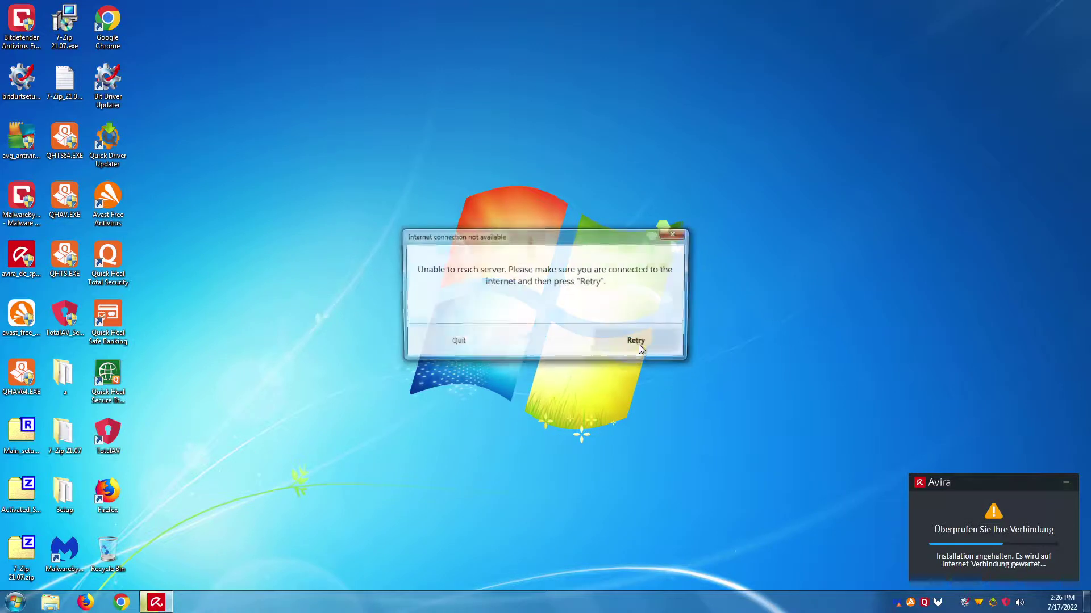
click(86, 601)
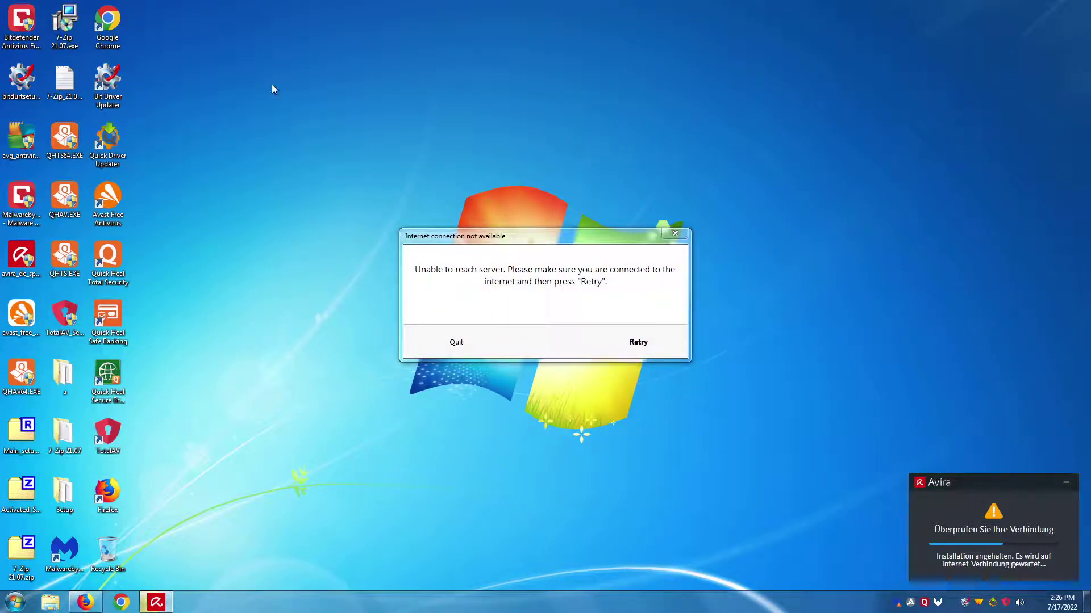
Step: Launch the avg_antivirus installer with UAC approval and drag the connection-error dialog aside
double_click(23, 139)
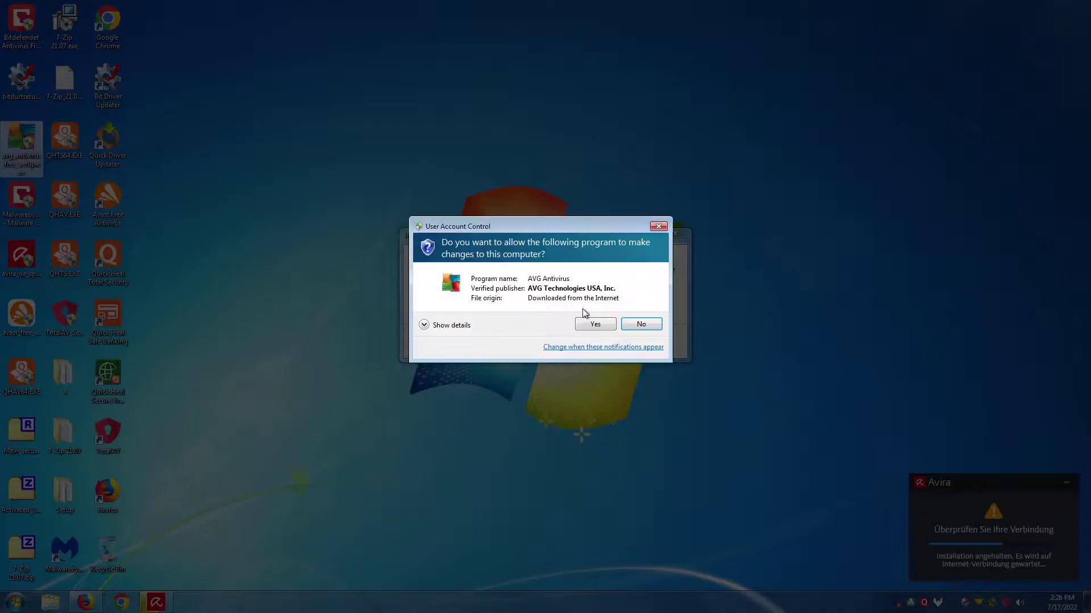
click(579, 323)
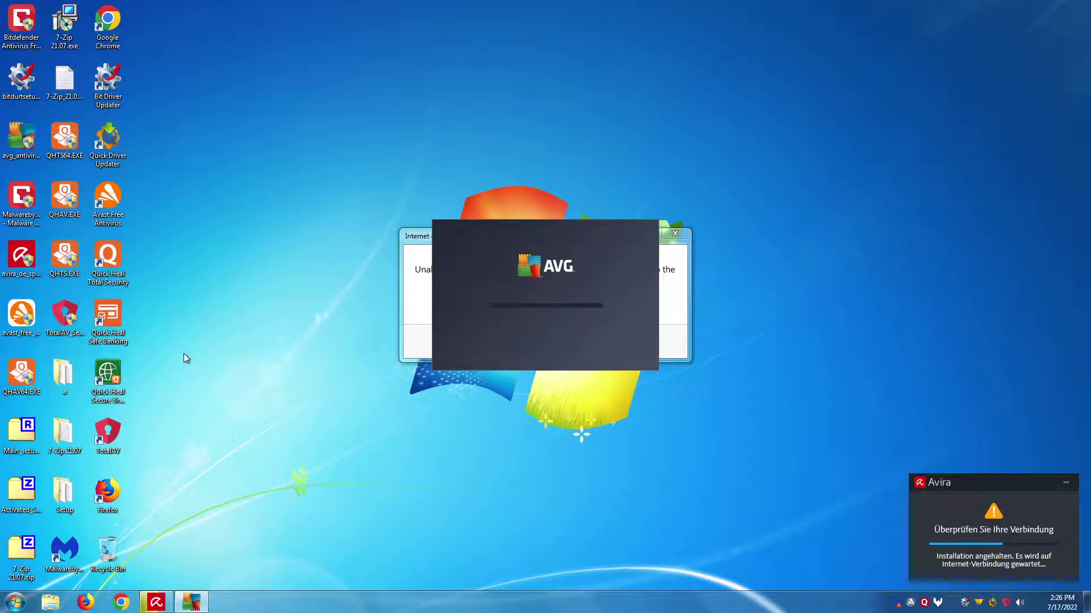
click(109, 373)
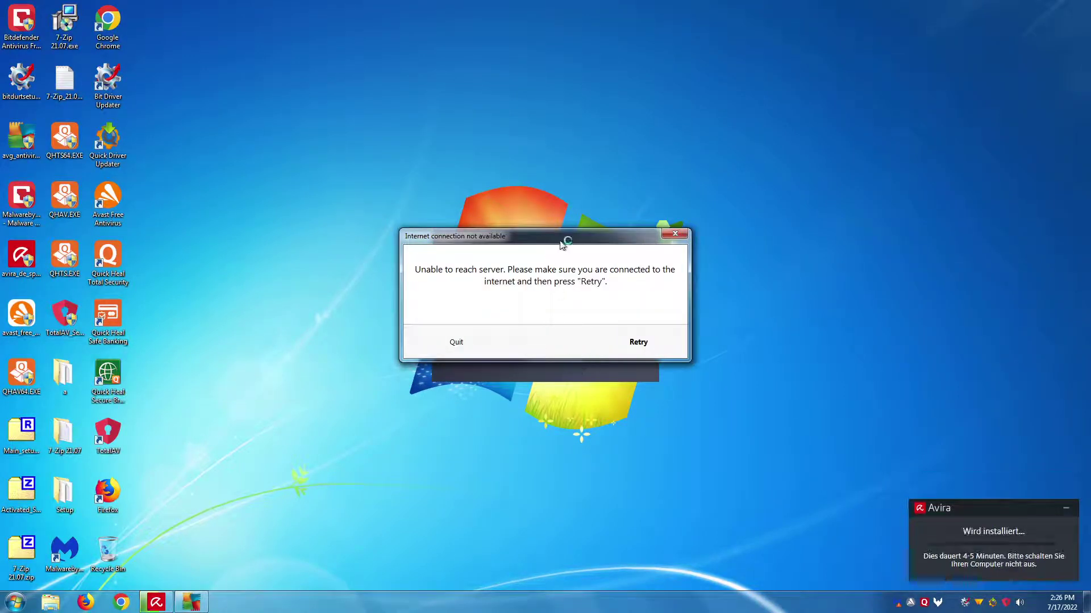
drag(565, 236, 695, 130)
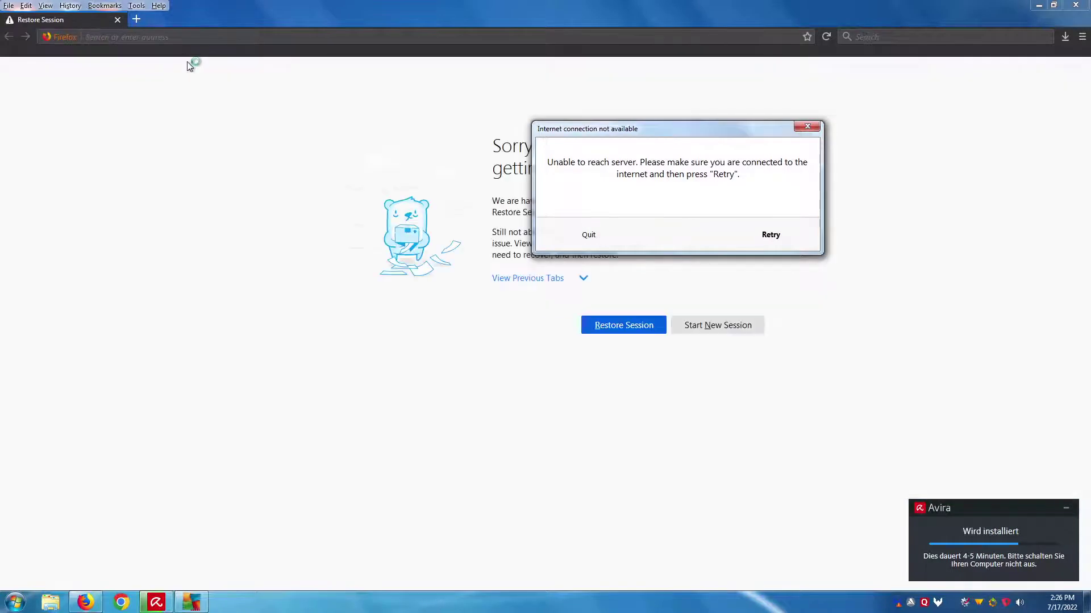
Step: Restore the previous Firefox session, decline the update, and view About Firefox
click(656, 326)
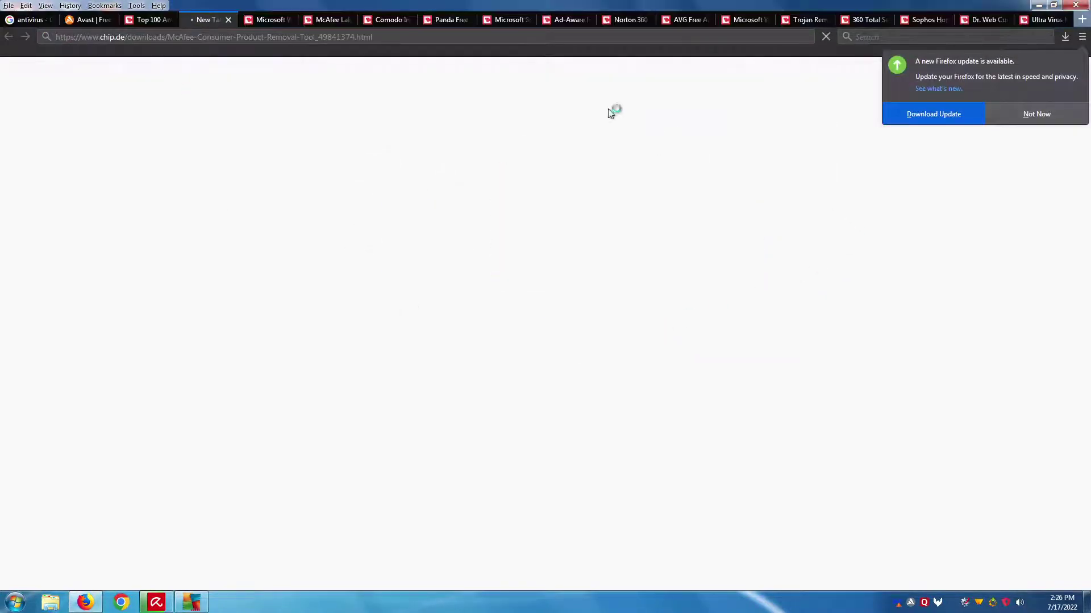
click(1043, 126)
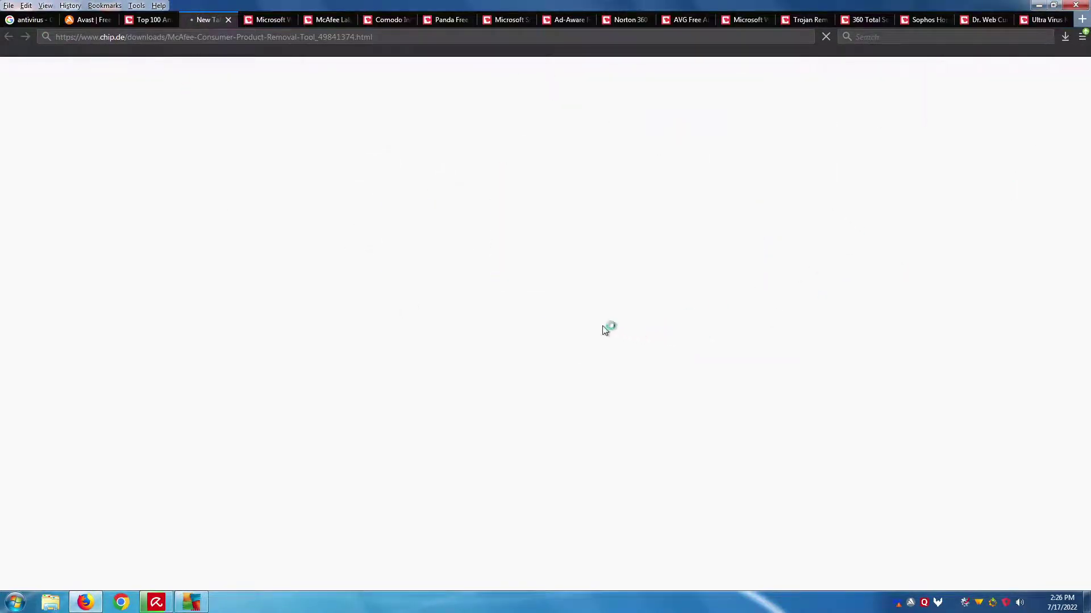
click(158, 6)
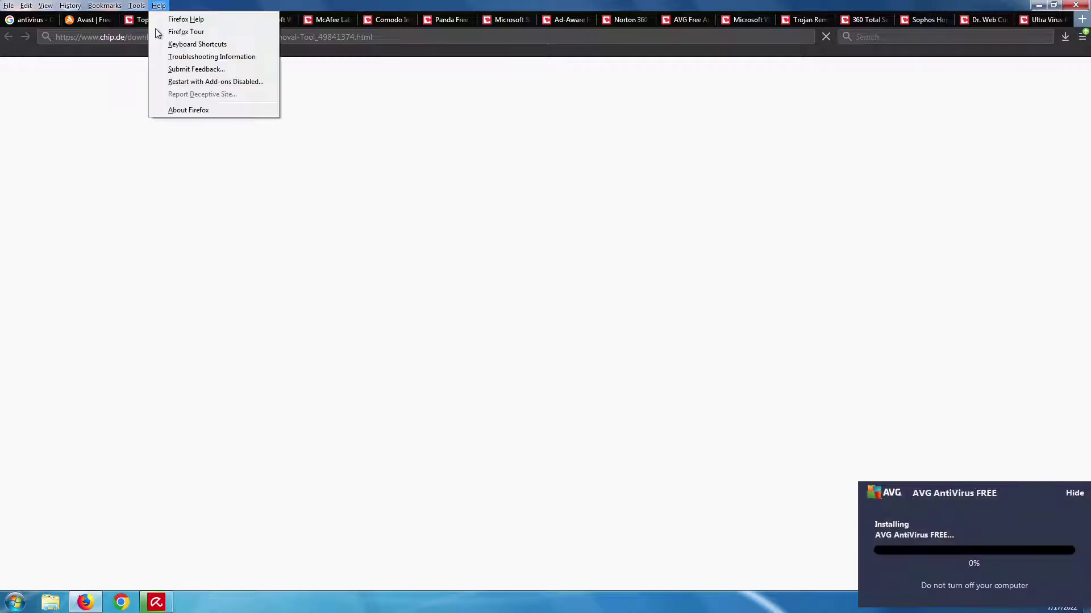
click(184, 112)
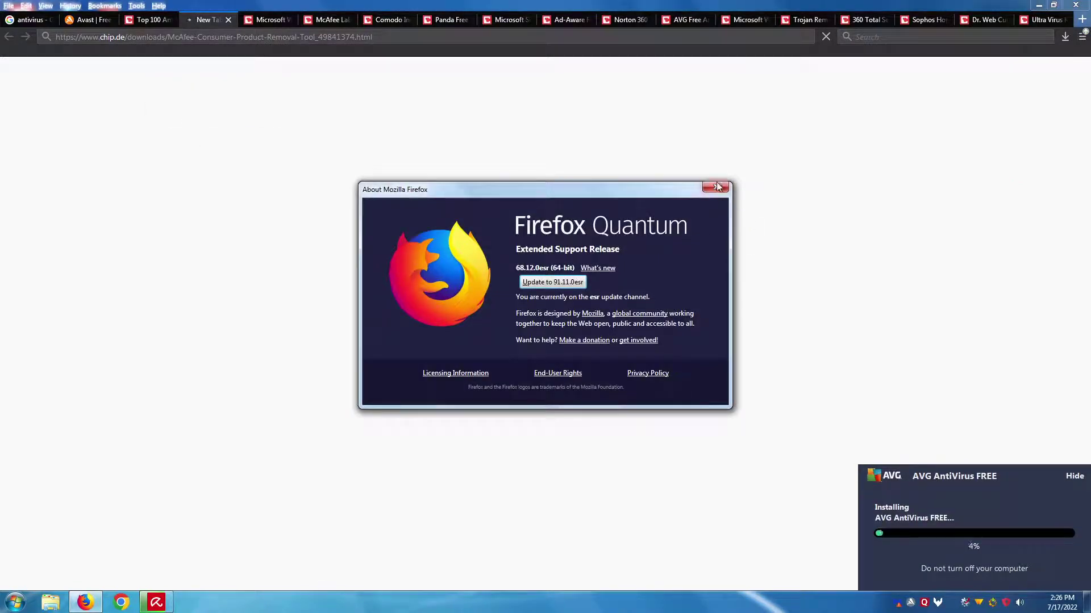
click(716, 187)
Step: Minimise Firefox and retry the installer's server connection
click(157, 599)
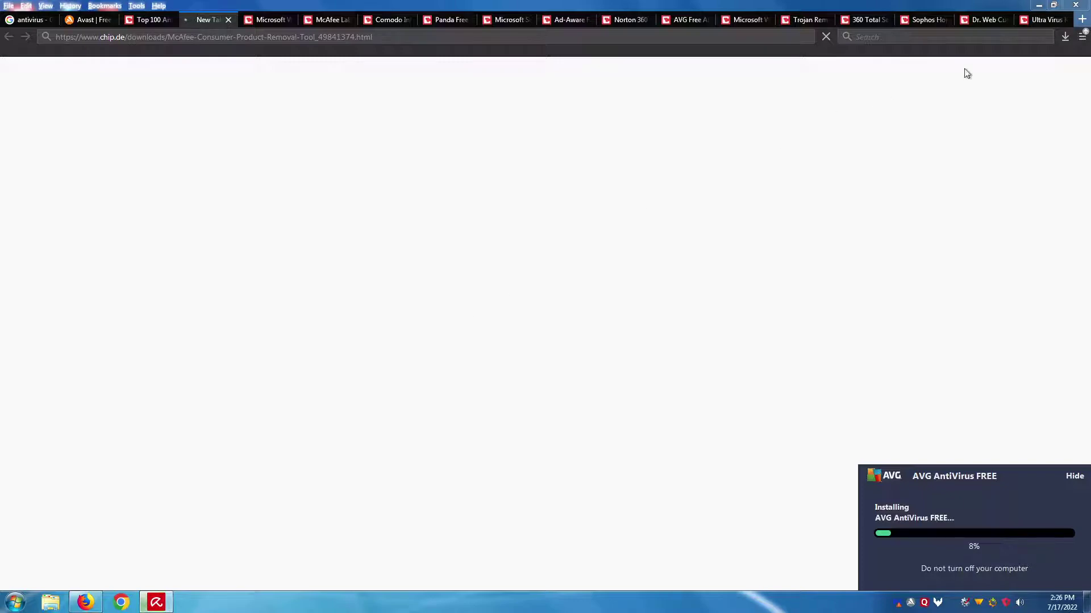
click(1042, 5)
click(737, 233)
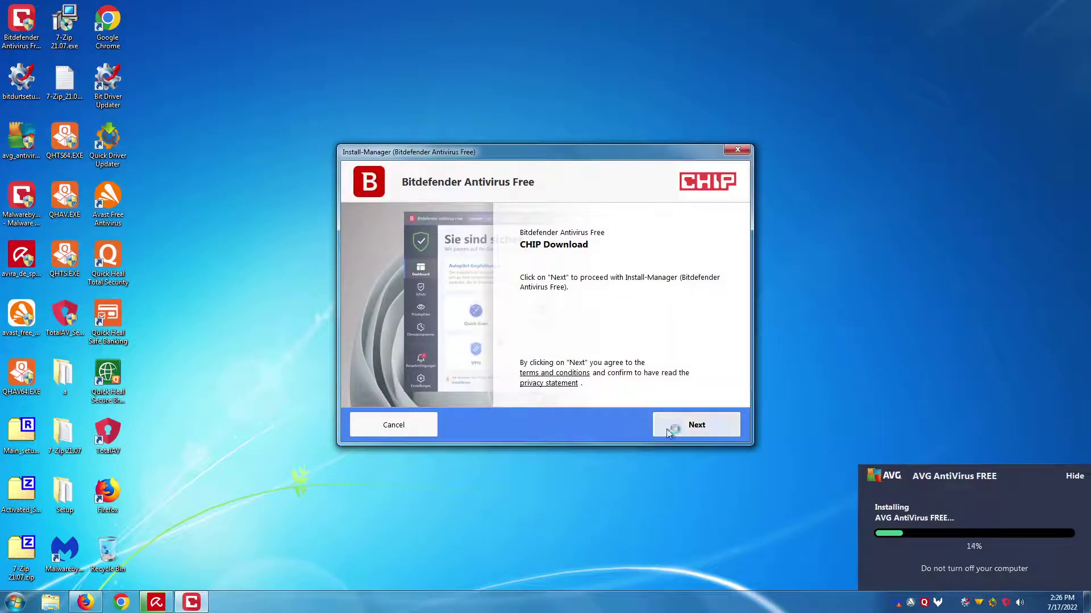
Step: Click Next in the Bitdefender Antivirus Free CHIP Install-Manager
click(667, 428)
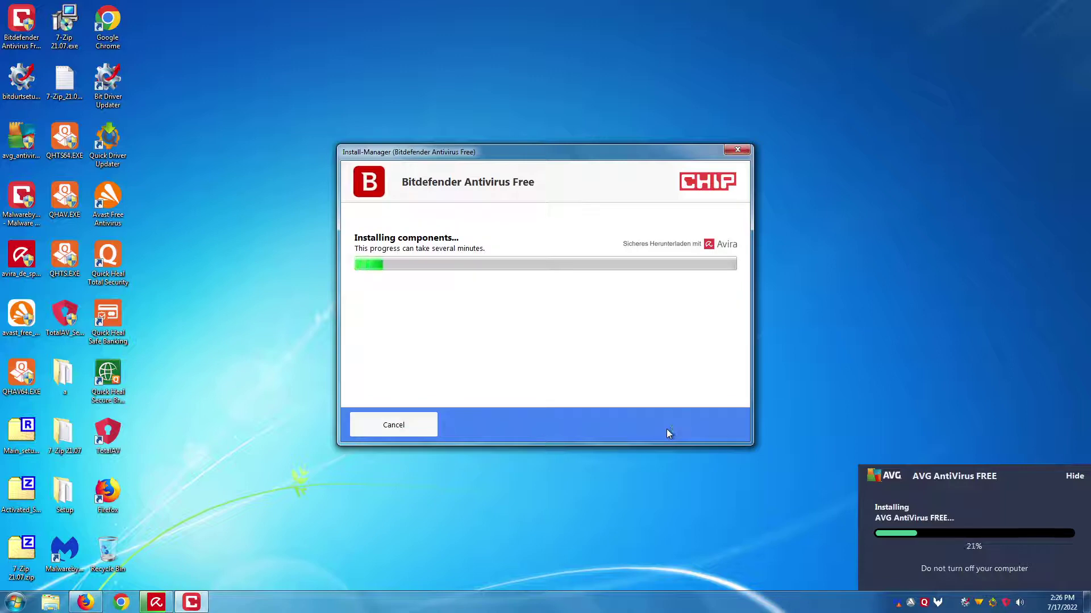
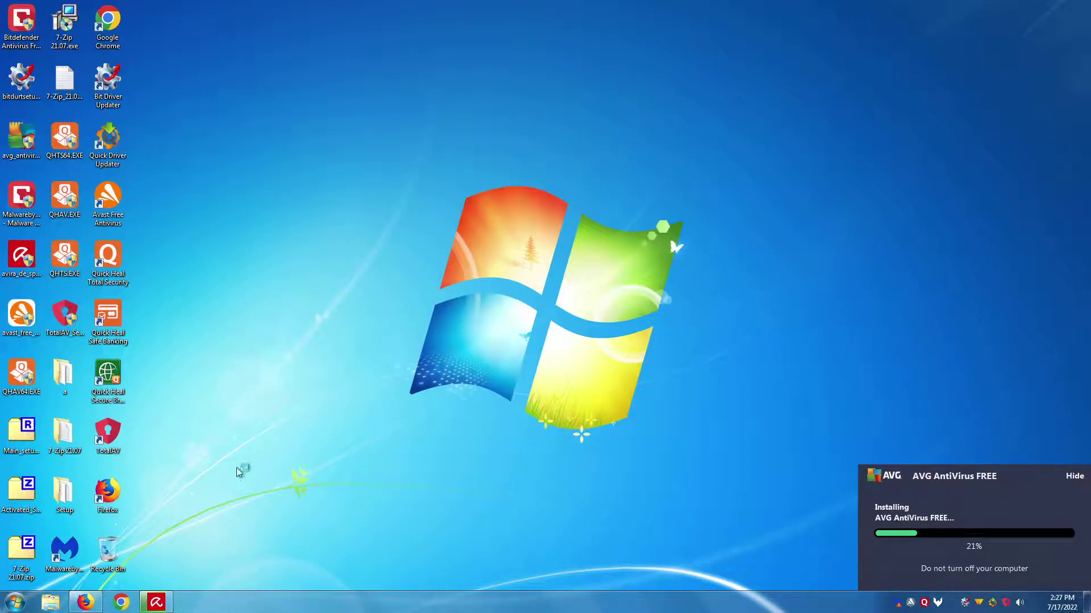
Step: Check the downloads library, then start the McAfee Consumer Product Removal Tool download on chip.de
click(85, 602)
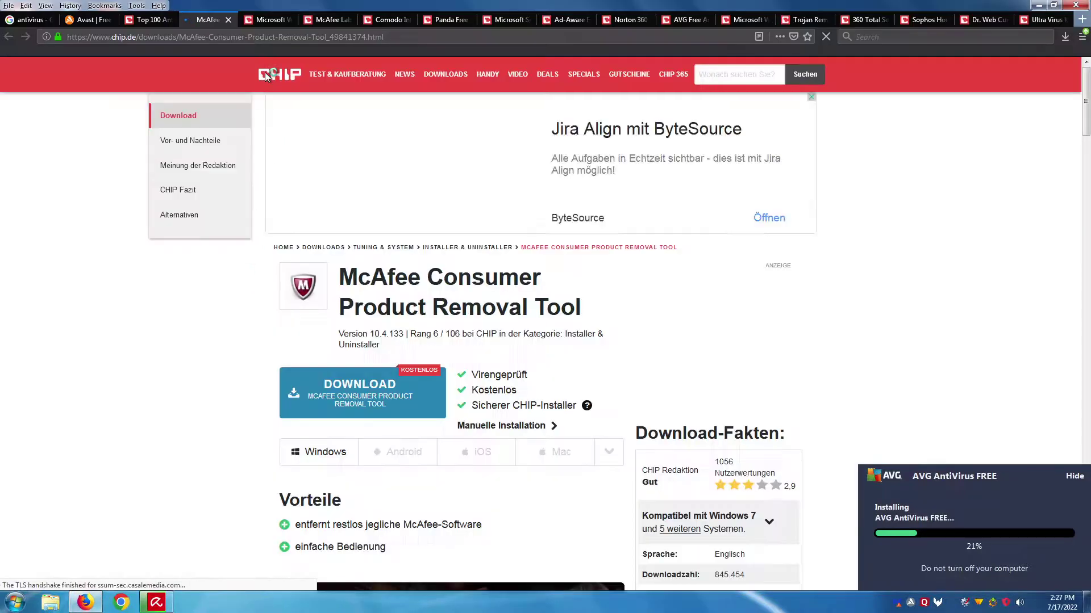
click(1065, 38)
click(994, 88)
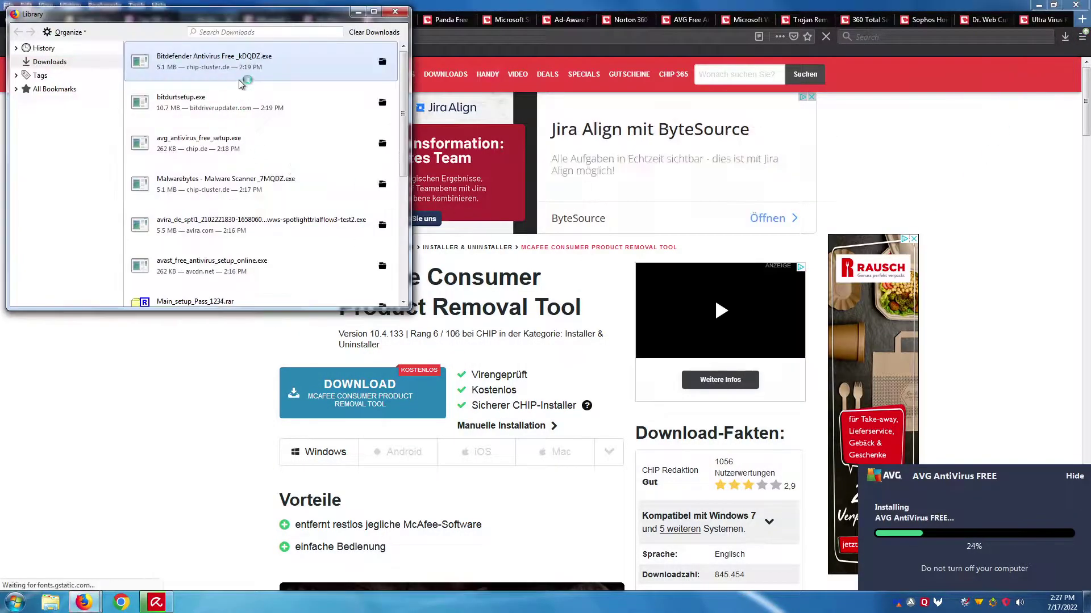
click(377, 389)
scroll(368, 364, down, 2)
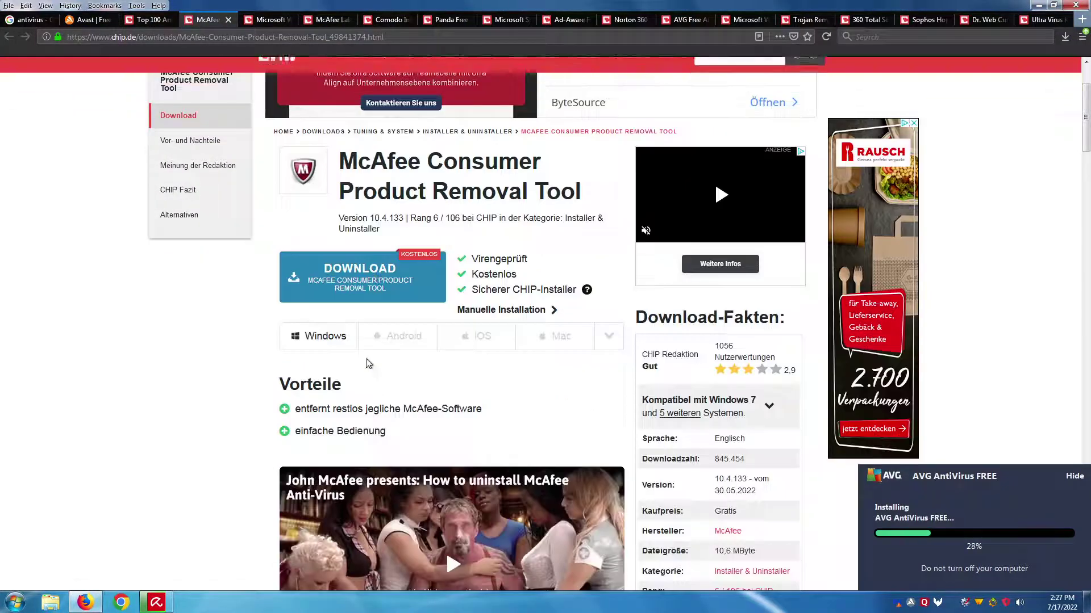
click(341, 281)
Step: Inspect the step-1 instruction image's markup, select its web address, and postpone the AVG restart
right_click(416, 179)
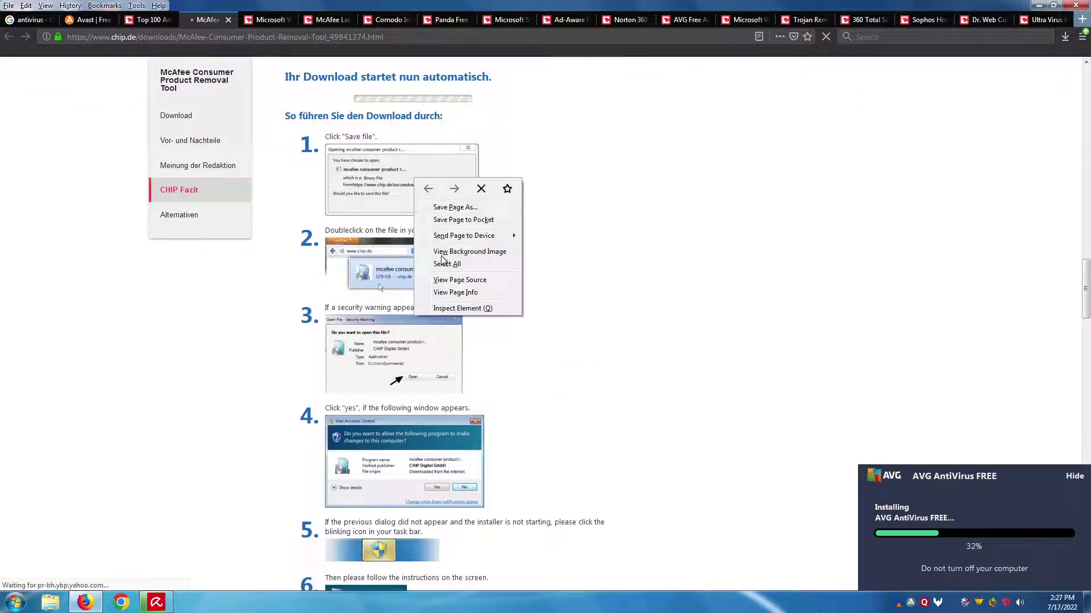
click(463, 308)
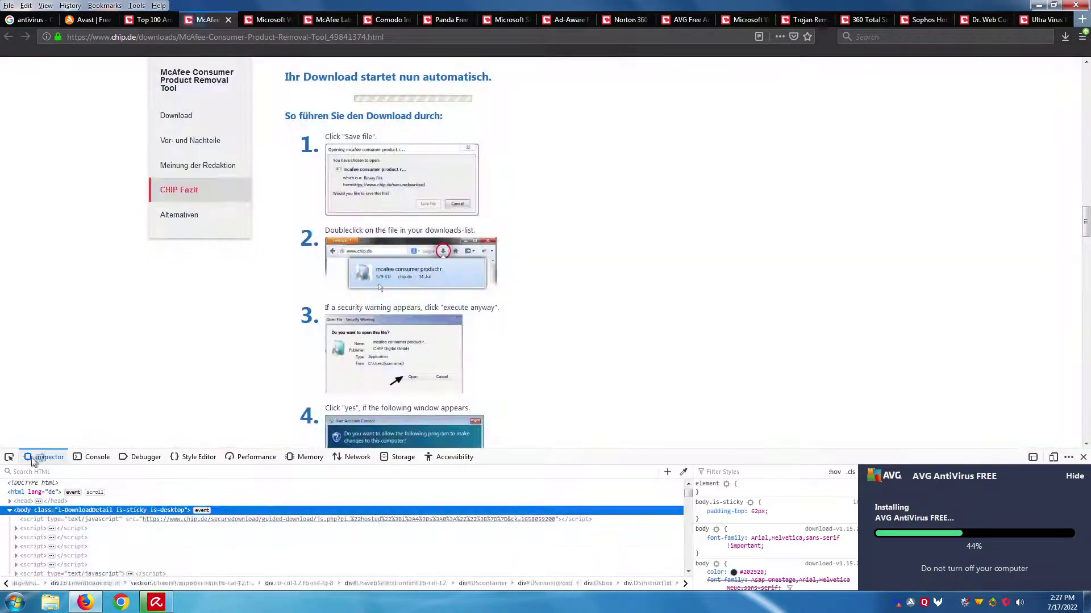
click(356, 178)
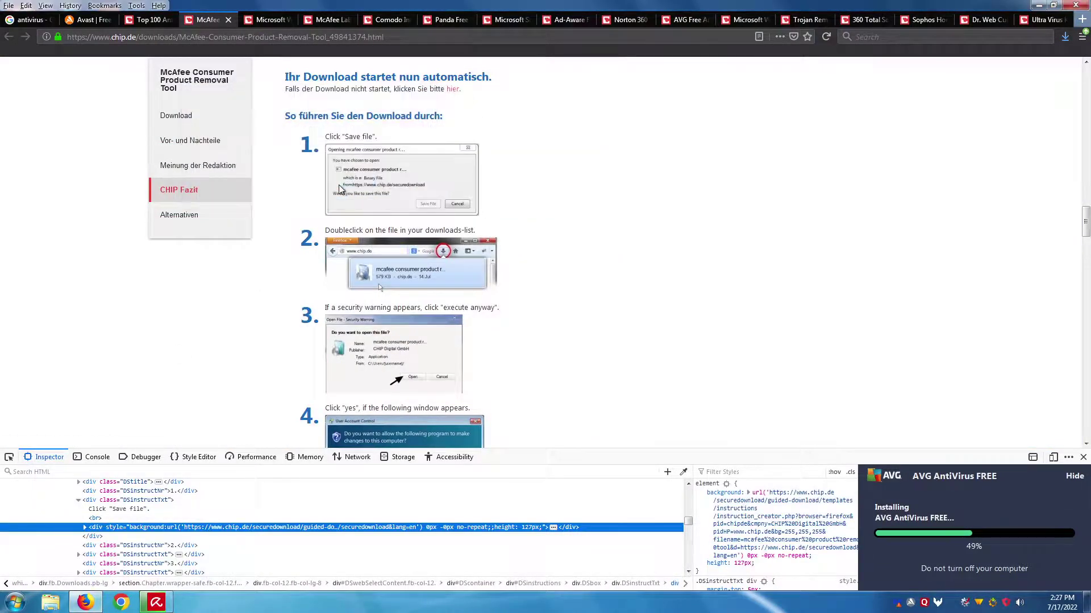
click(239, 529)
click(188, 527)
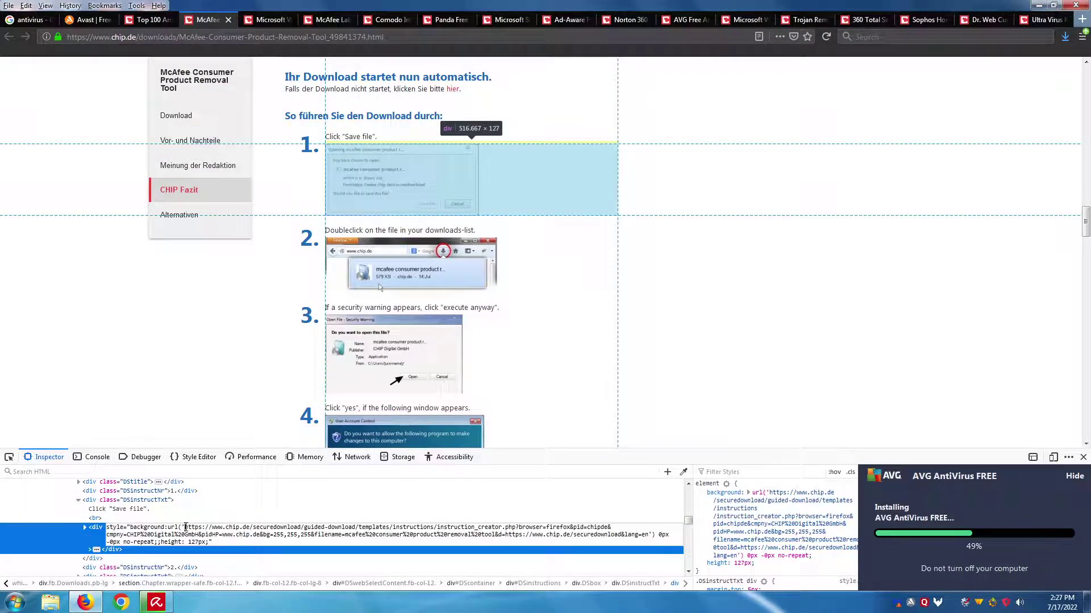
drag(185, 527, 649, 533)
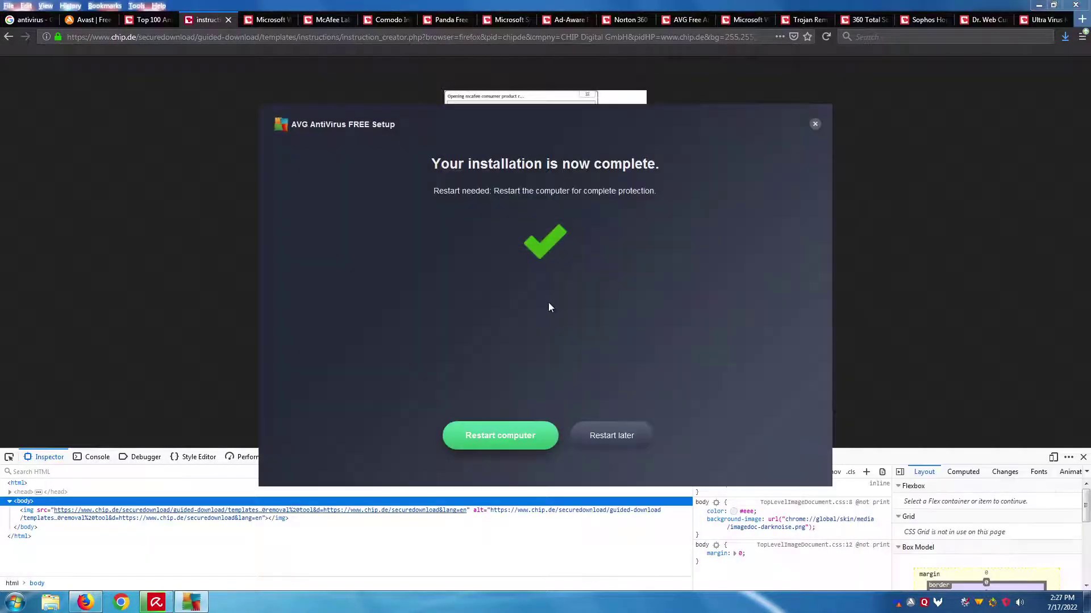
click(611, 435)
Step: Set the instruction image as a tiled desktop background
right_click(556, 174)
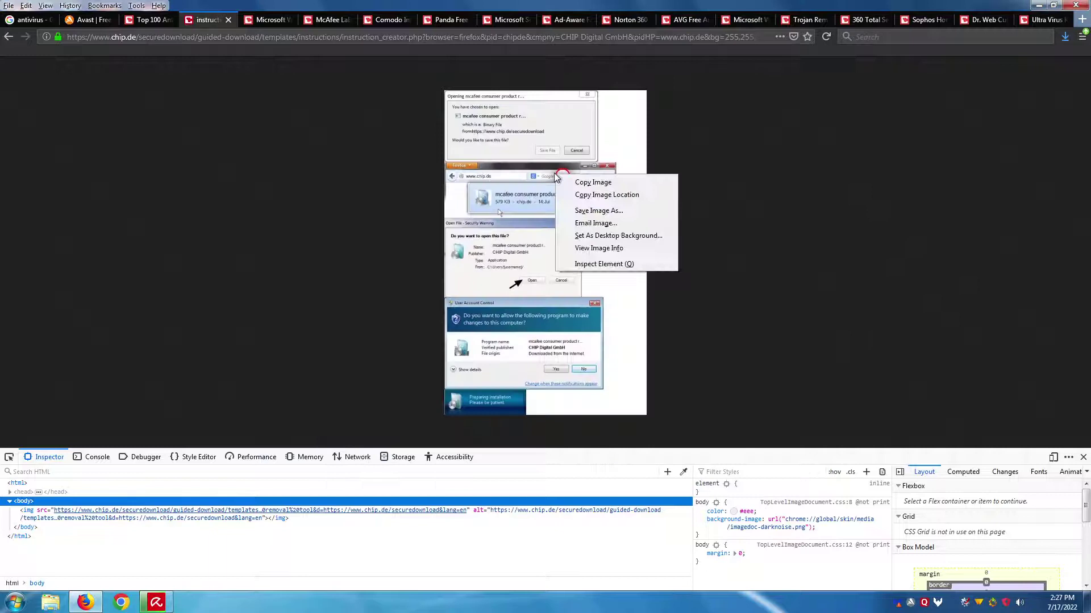
click(591, 235)
click(501, 247)
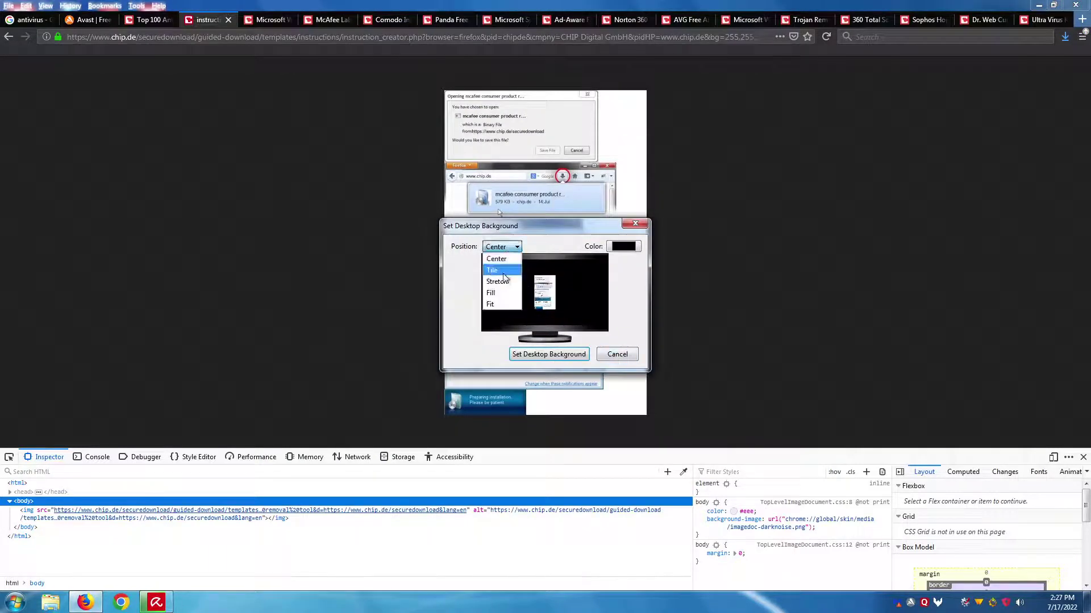
click(503, 274)
click(532, 352)
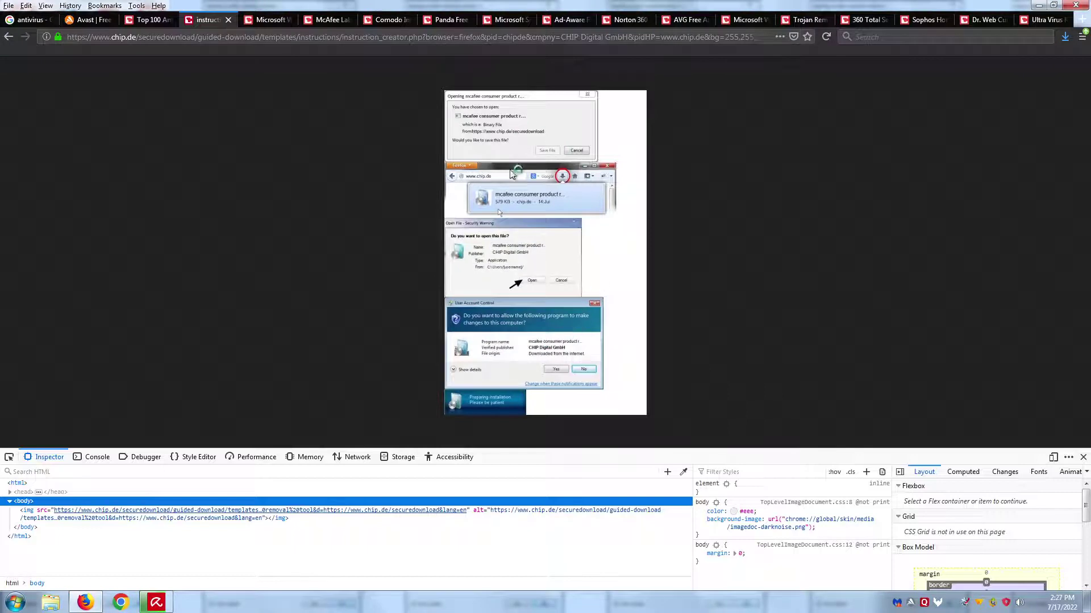
Step: Reopen the image's desktop background settings, change the wallpaper fill, then cancel and close the image tab
right_click(535, 152)
click(574, 214)
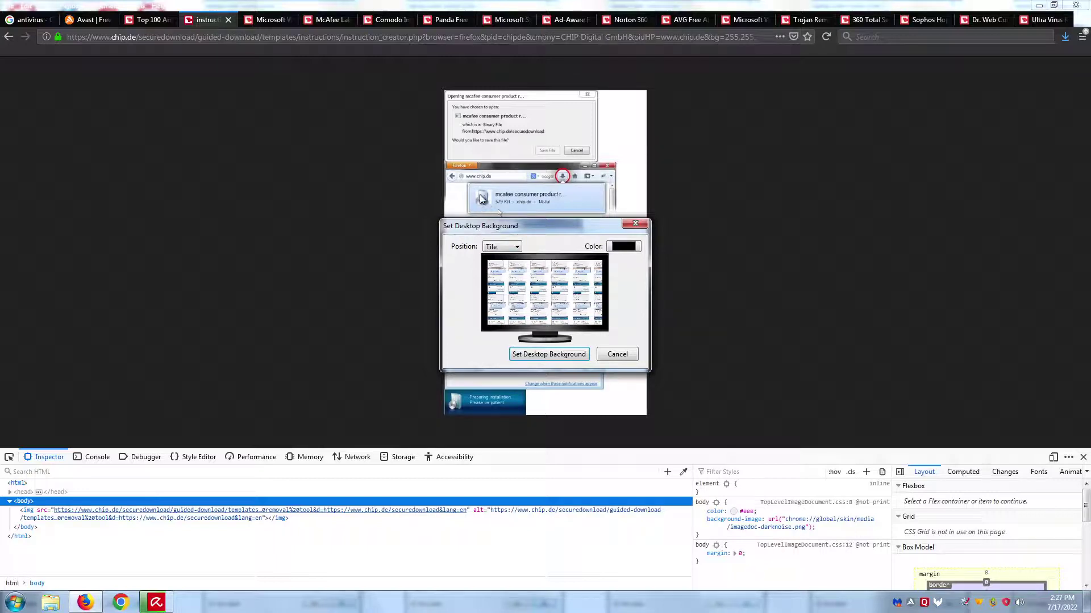
click(501, 247)
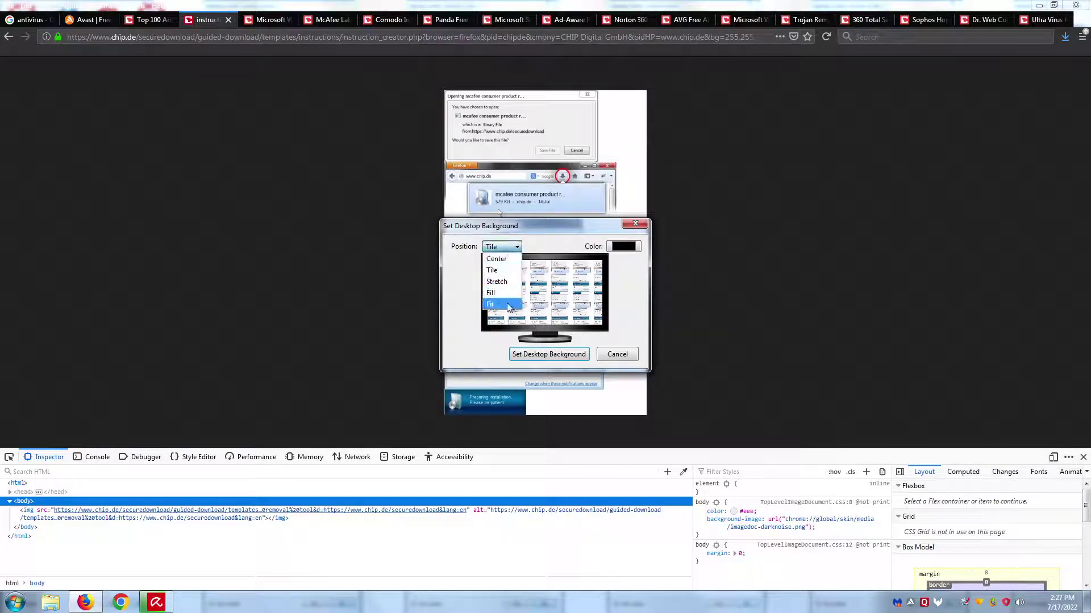
click(500, 279)
key(Escape)
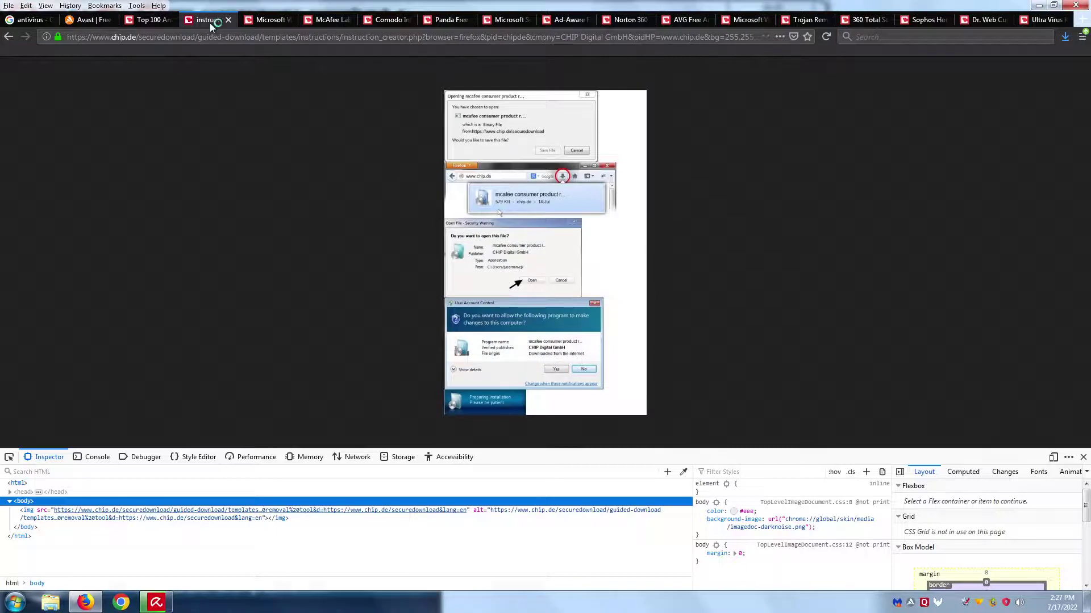
middle_click(210, 23)
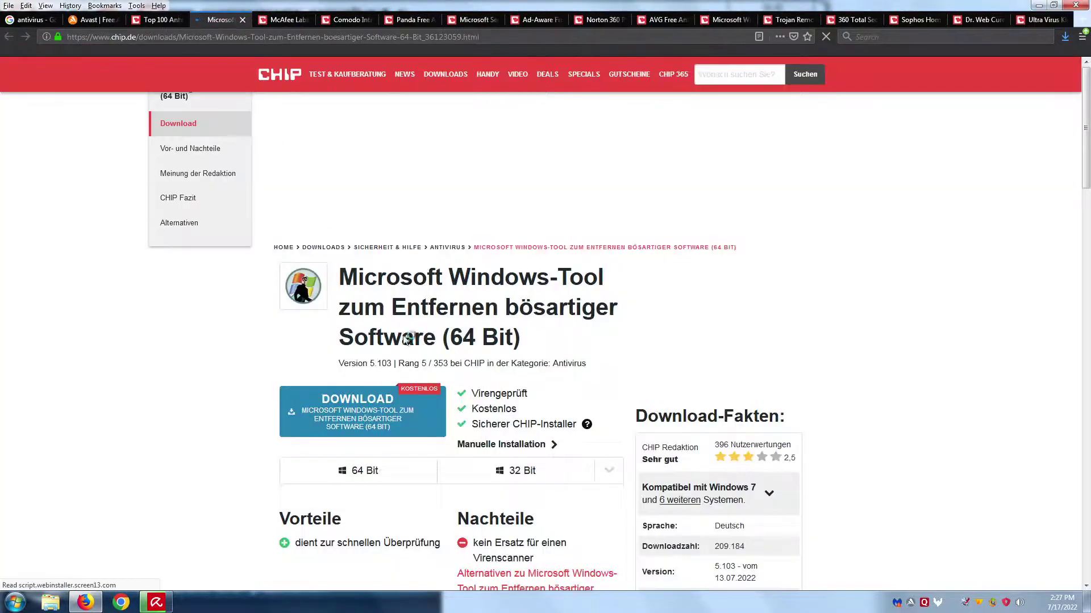
Step: Download and save the Microsoft malicious-software removal tool installer
click(365, 398)
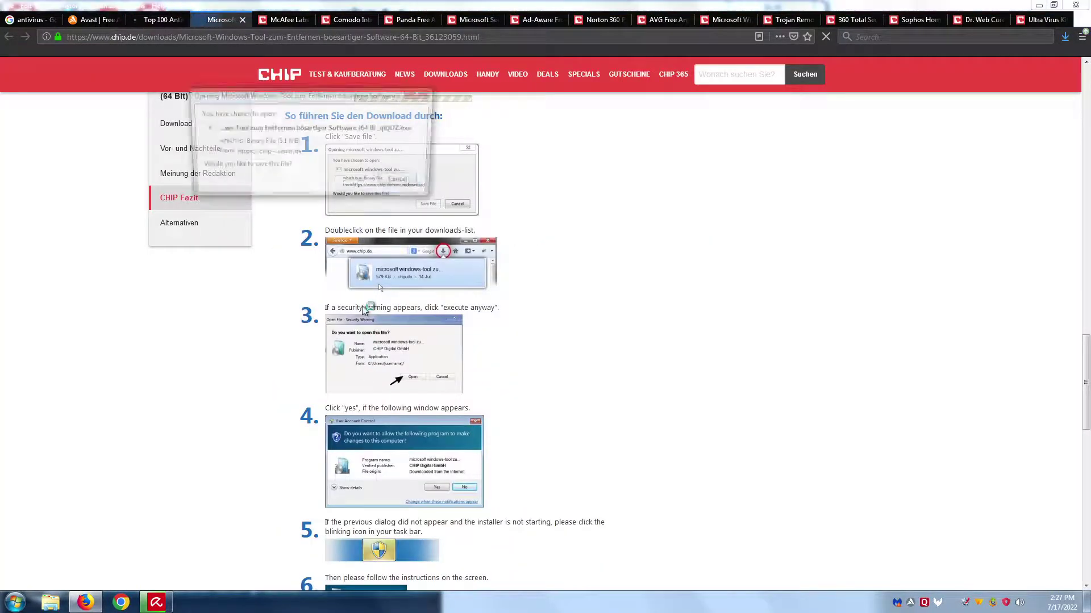
click(355, 183)
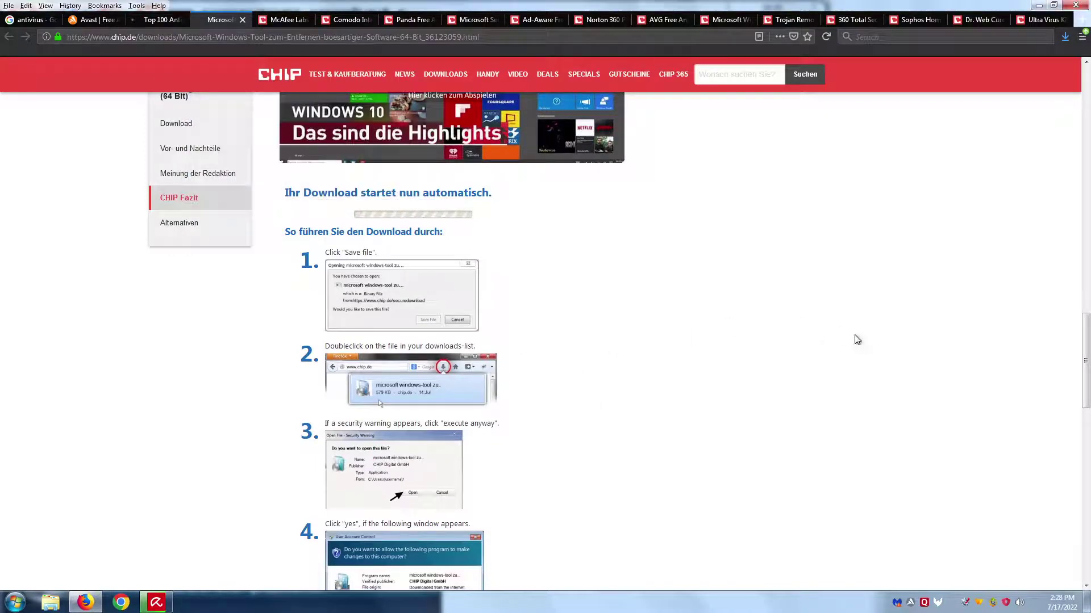
scroll(414, 332, up, 10)
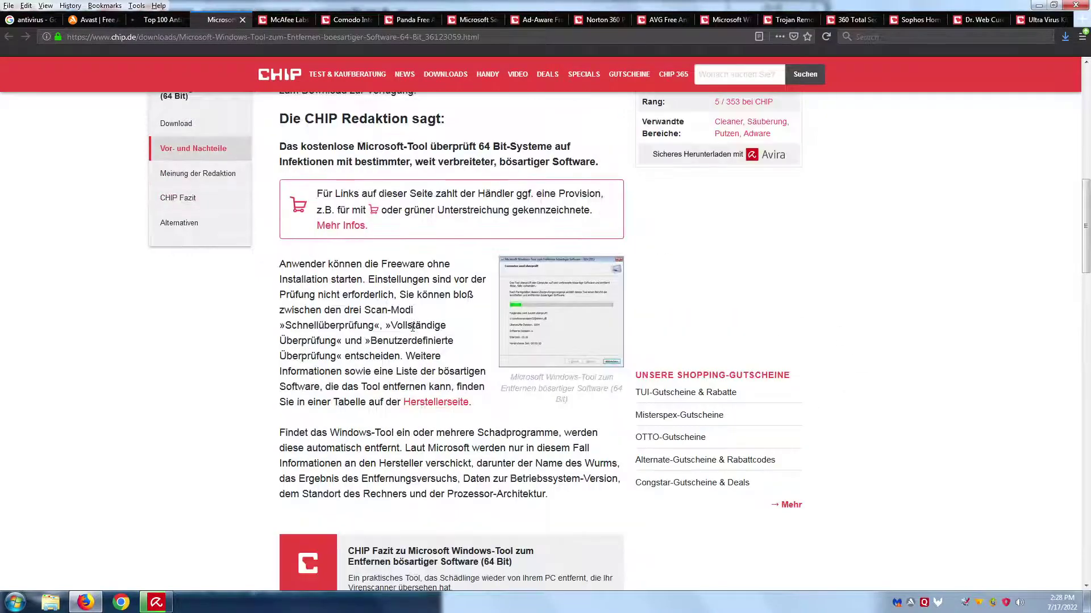
scroll(413, 327, down, 3)
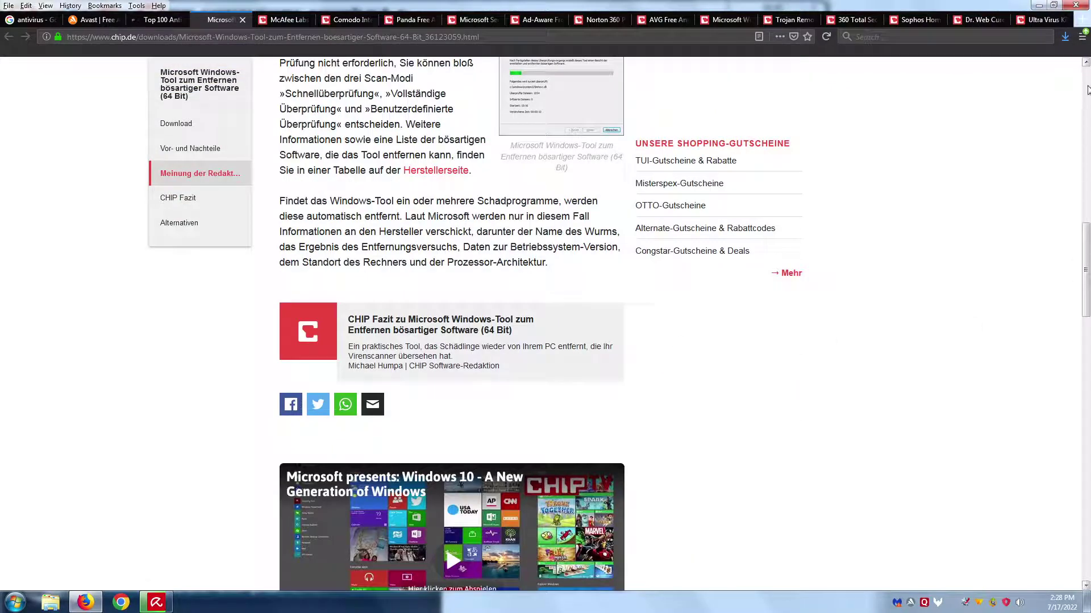
Step: Launch the McAfee removal tool installer, approve its UAC prompts, and close the CHIP redirect tab
click(1066, 38)
click(957, 111)
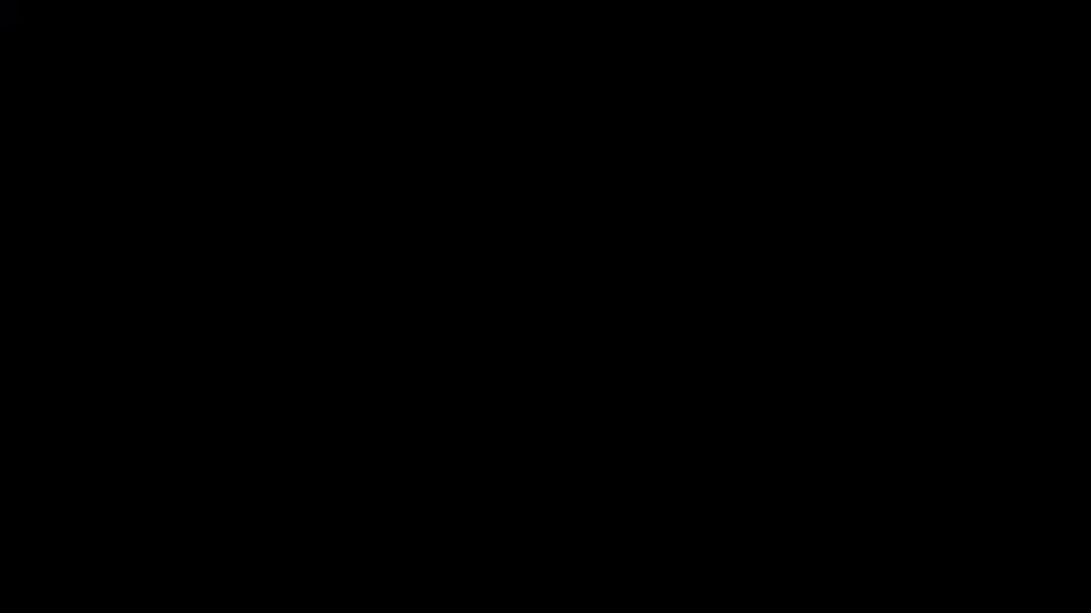
click(578, 316)
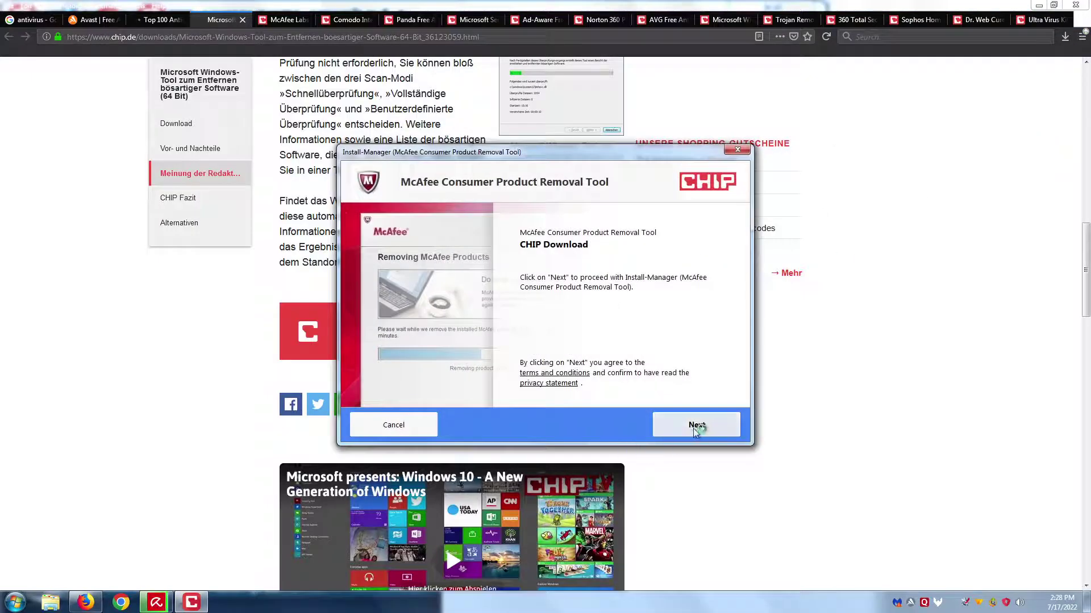
click(697, 426)
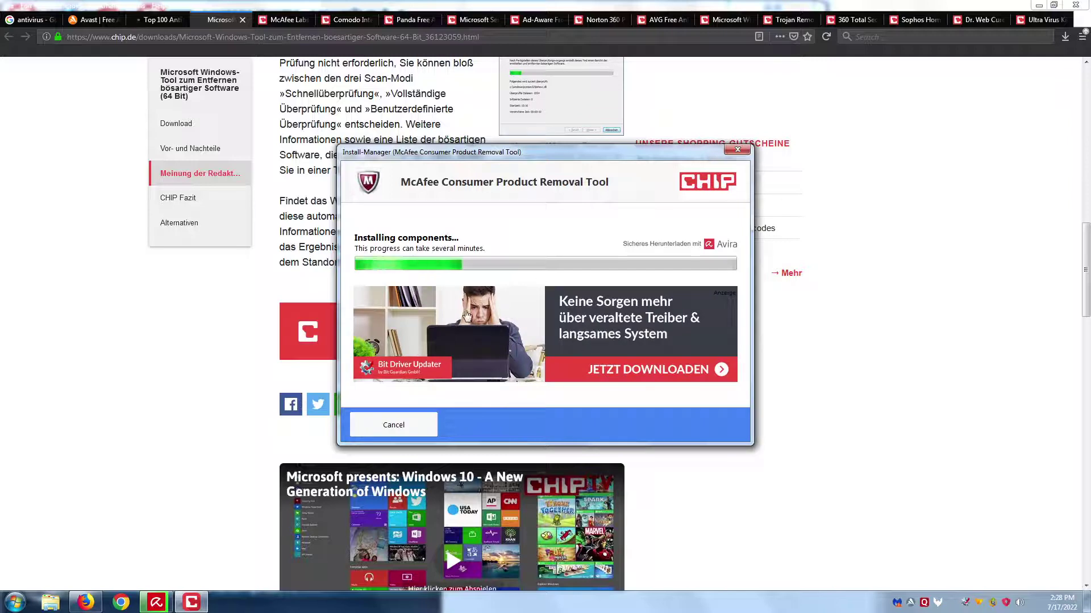
click(1083, 41)
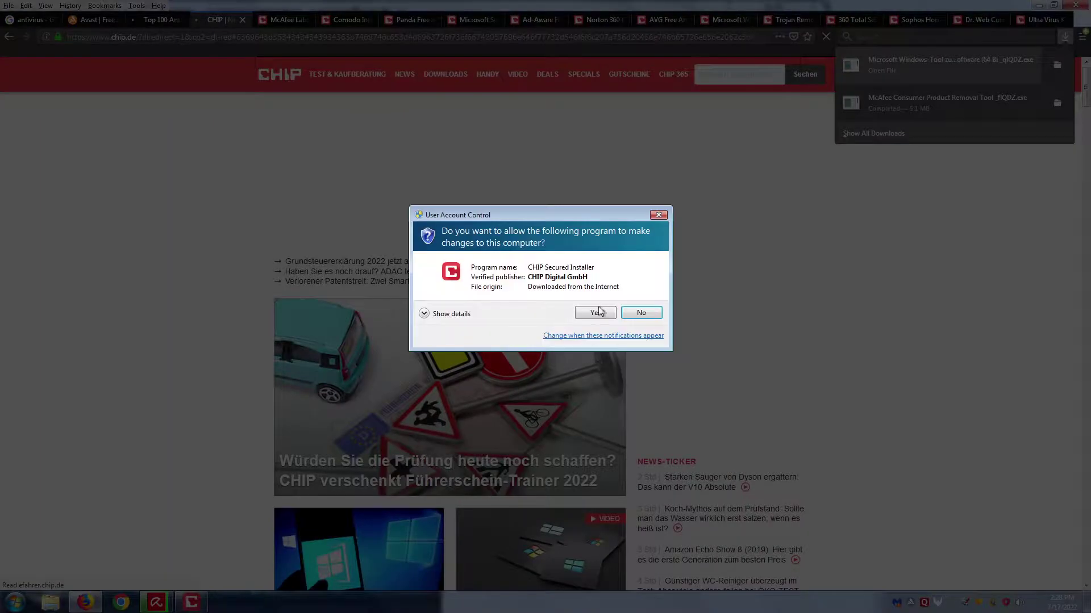
click(596, 312)
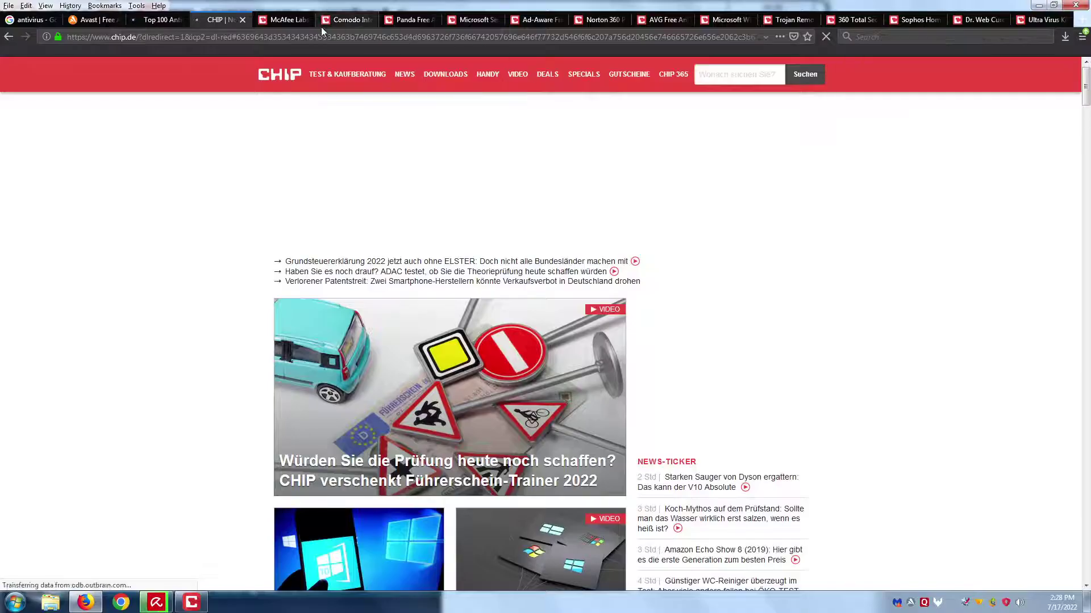
click(243, 20)
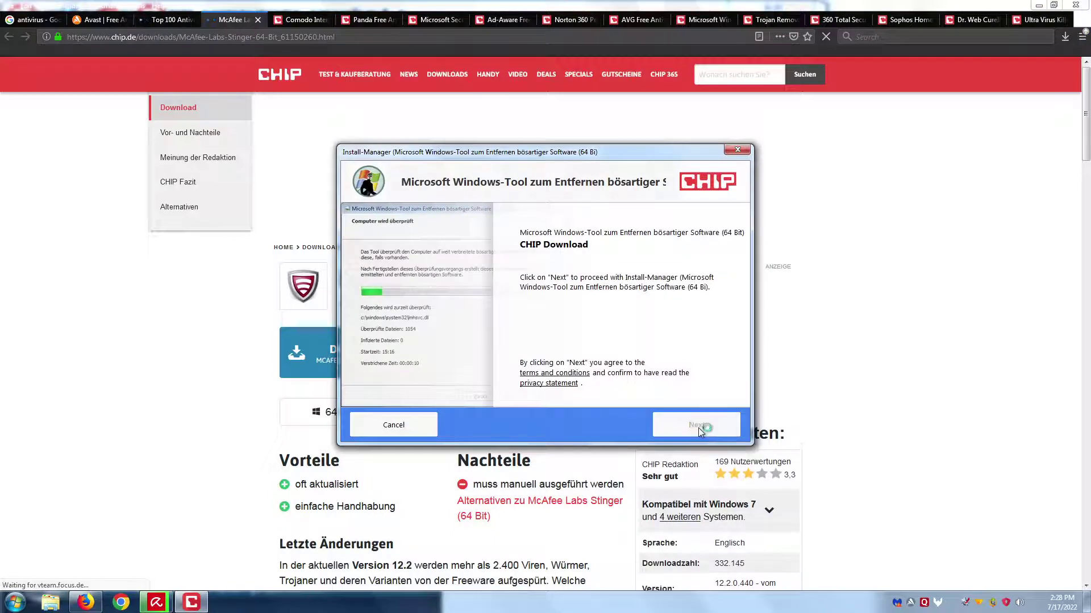
Step: Advance the Microsoft and McAfee removal installers, start the Stinger download, and dismiss the signature error
click(697, 428)
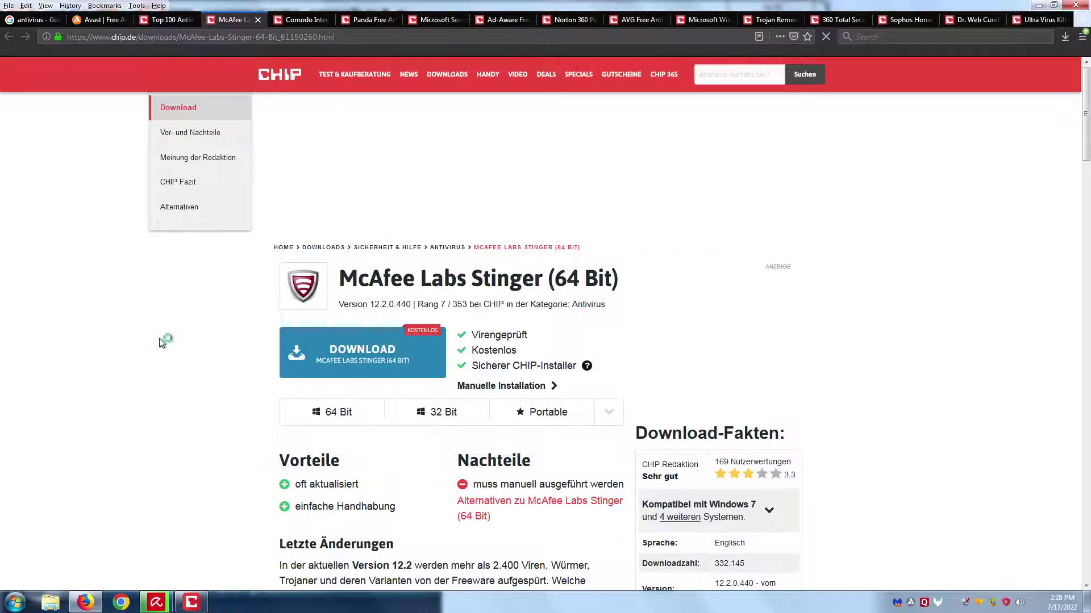
click(334, 355)
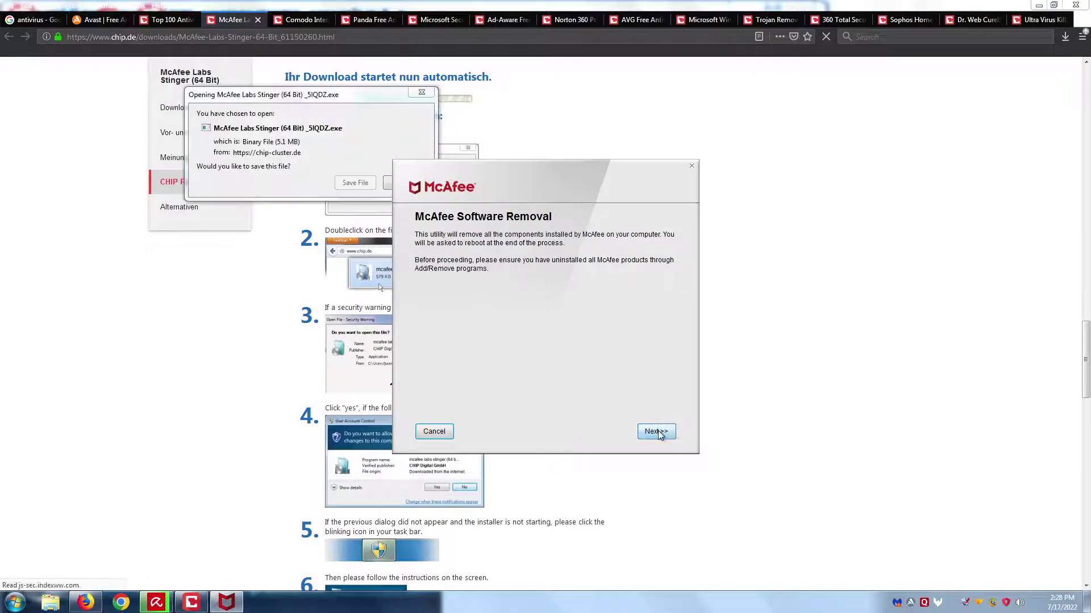
click(652, 430)
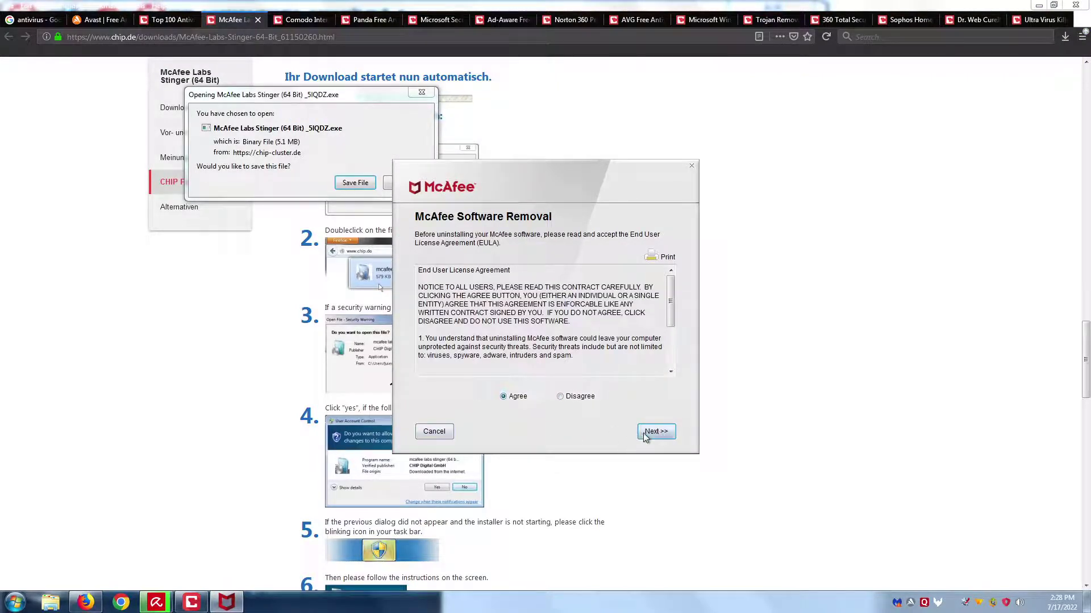
click(655, 432)
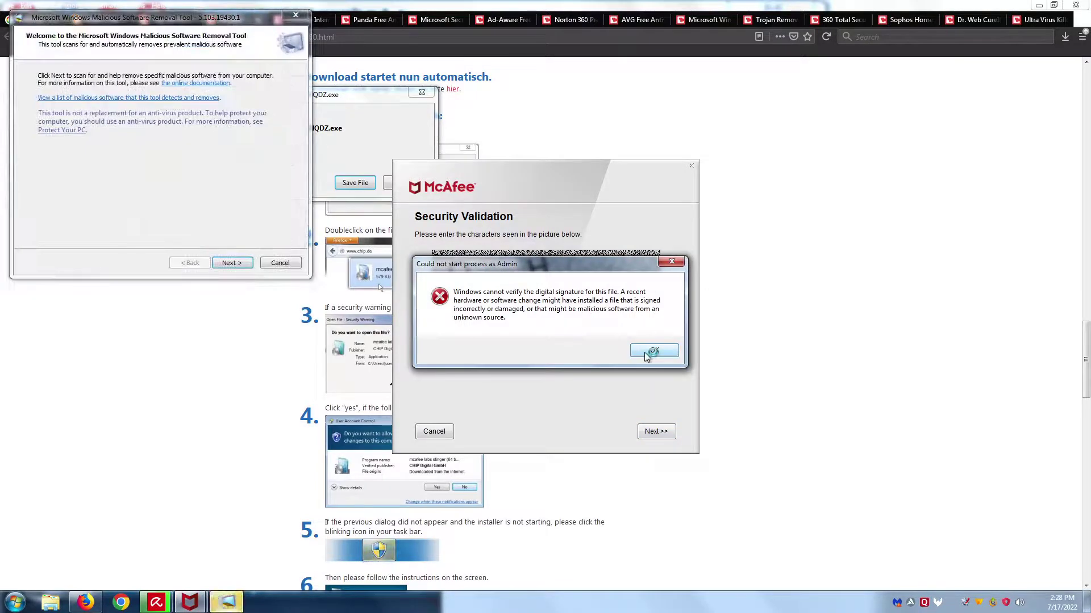
click(645, 354)
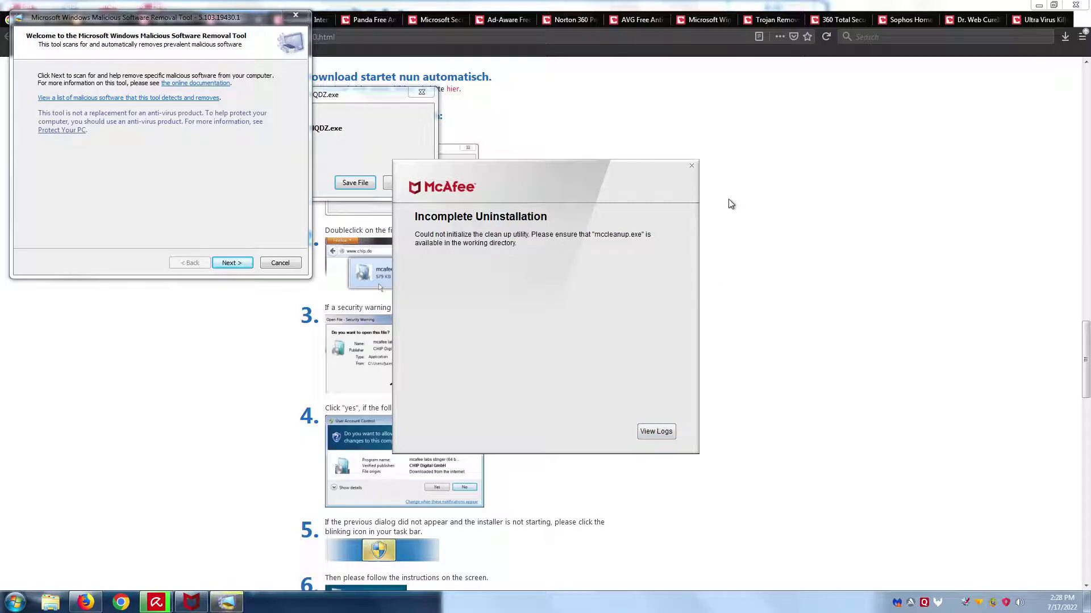
click(692, 166)
Step: Start a full system scan in the removal tool, save the Stinger download, and close the CHIP tab
click(233, 263)
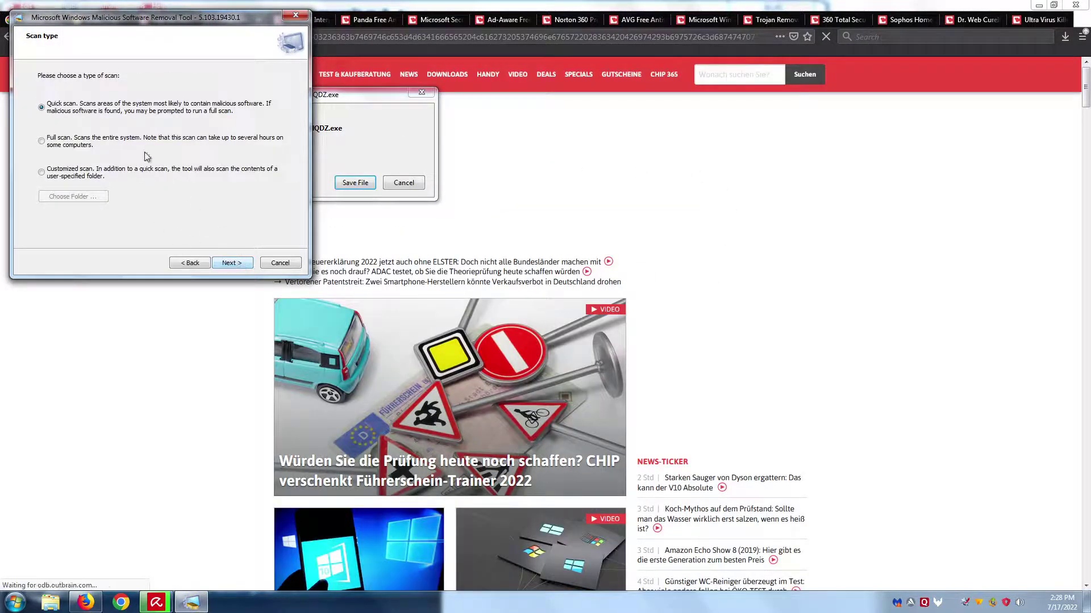
click(240, 263)
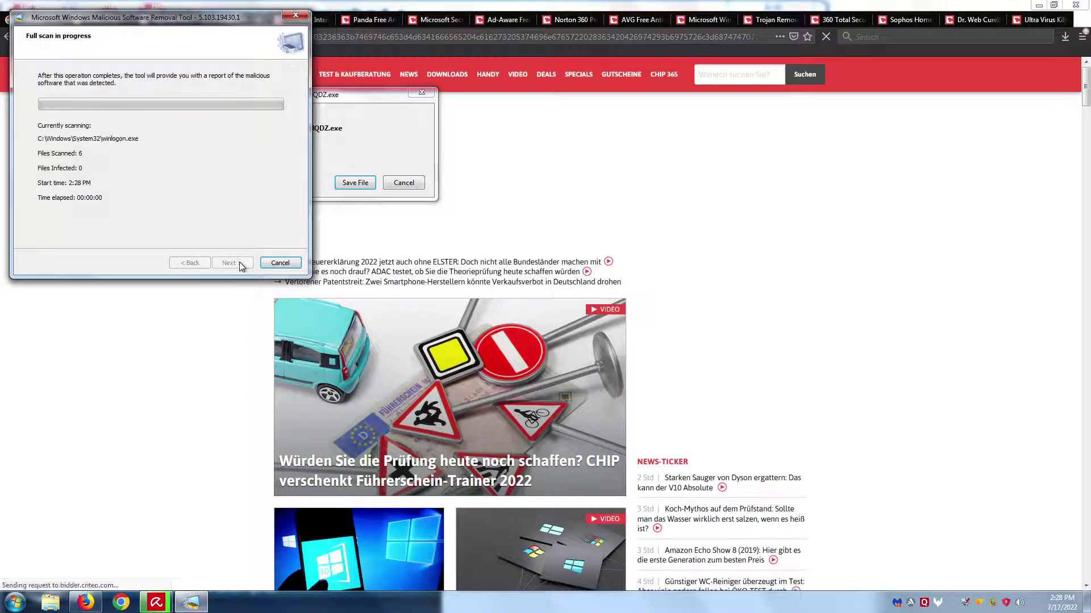
drag(216, 18, 907, 229)
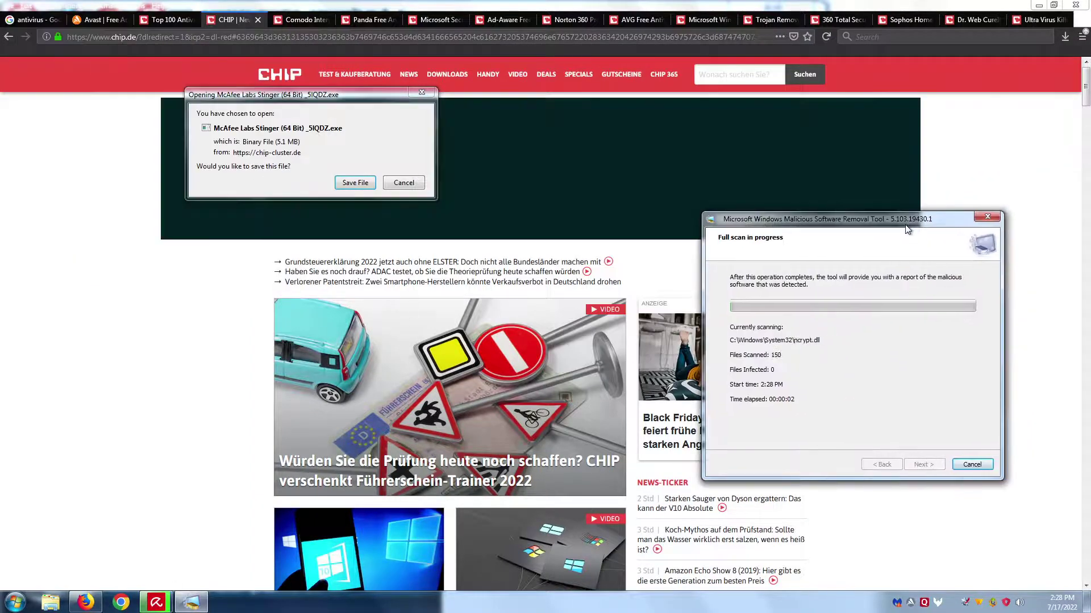
click(354, 182)
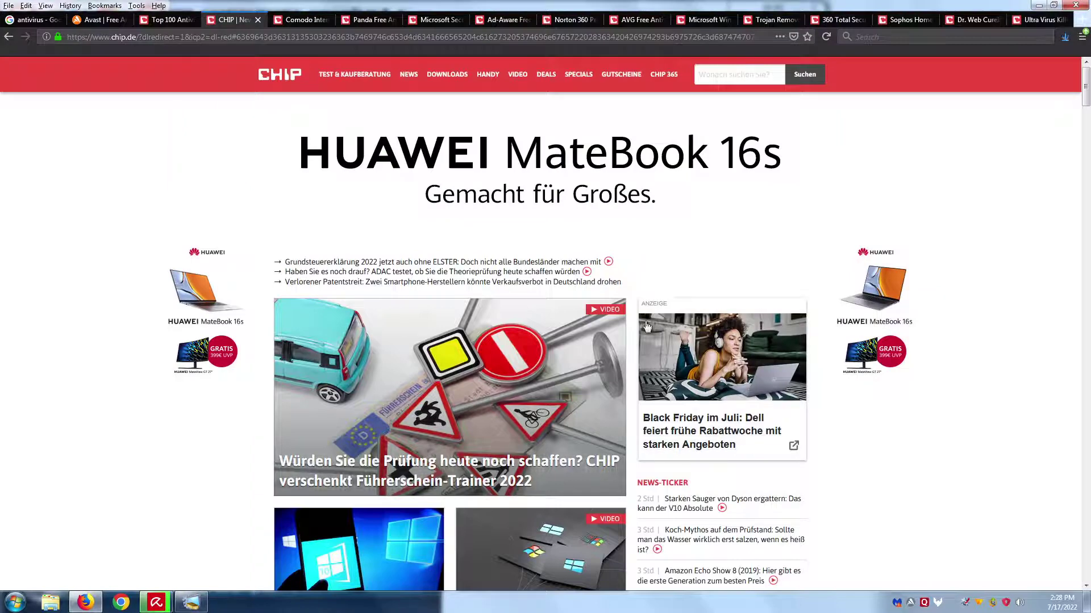
middle_click(219, 22)
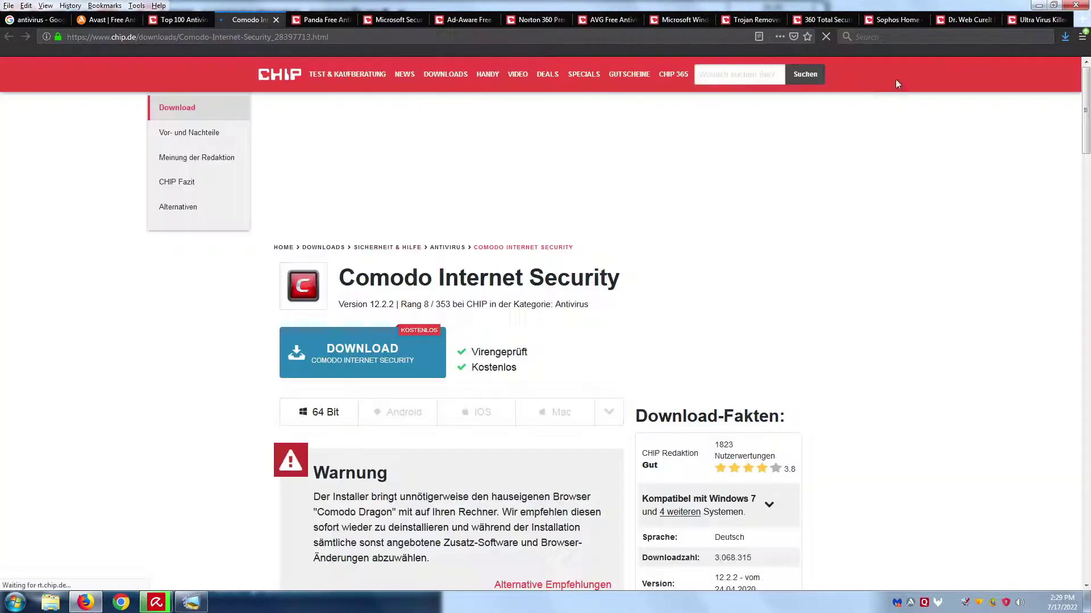
Step: Download Comodo Internet Security from the CHIP server and save cispremium_installer_122.exe
click(1061, 36)
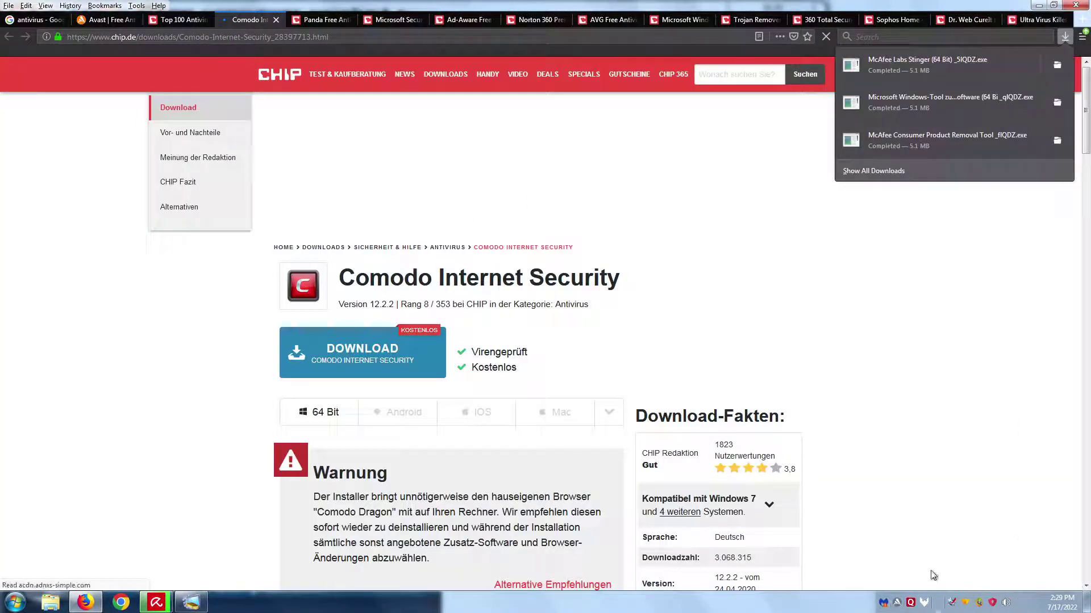
click(363, 358)
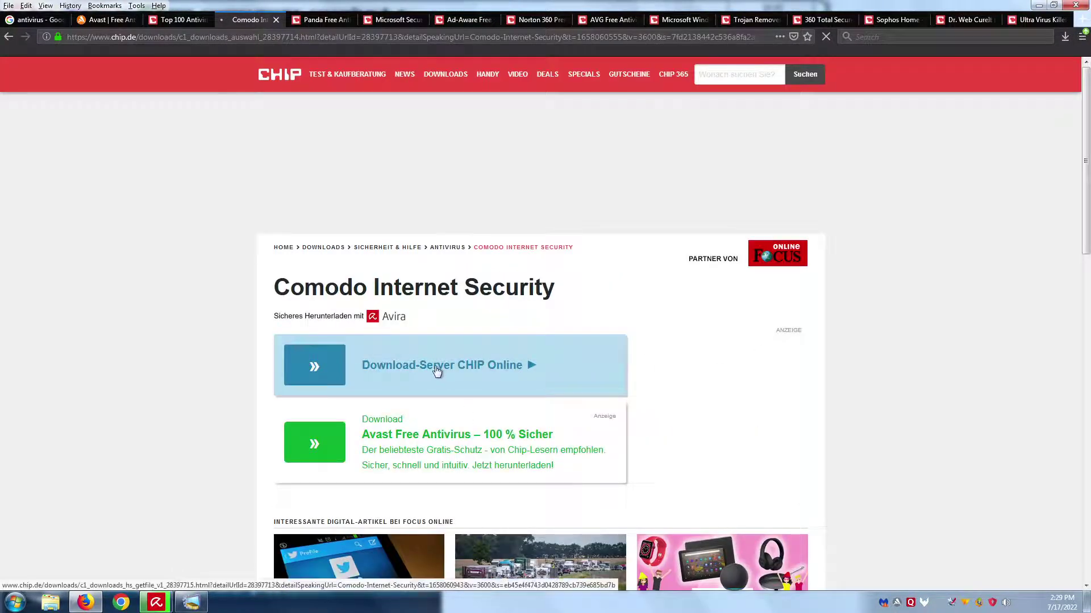
click(437, 371)
click(1065, 36)
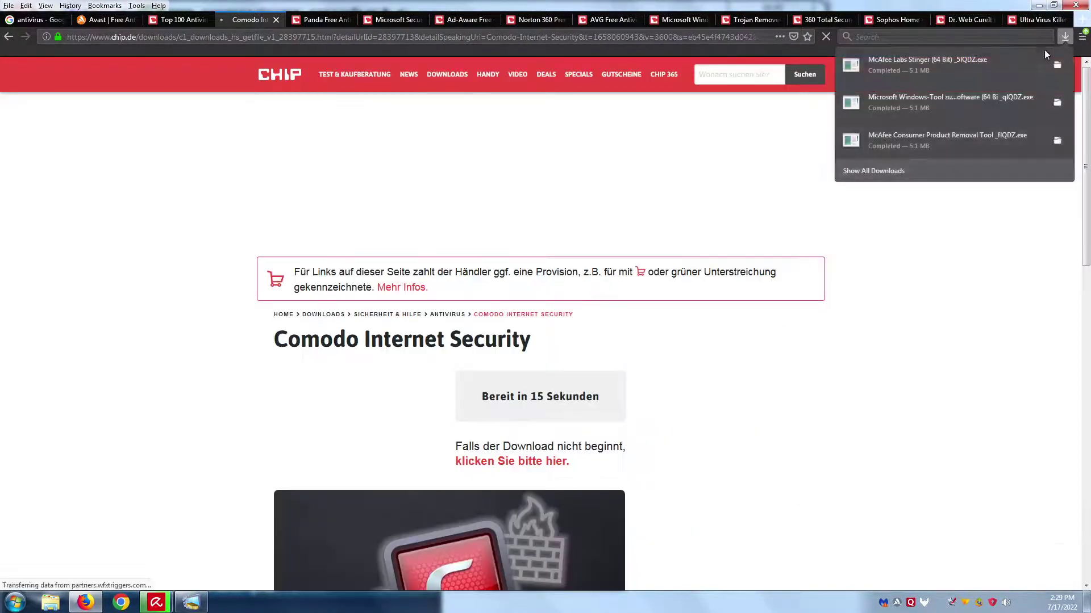
click(911, 367)
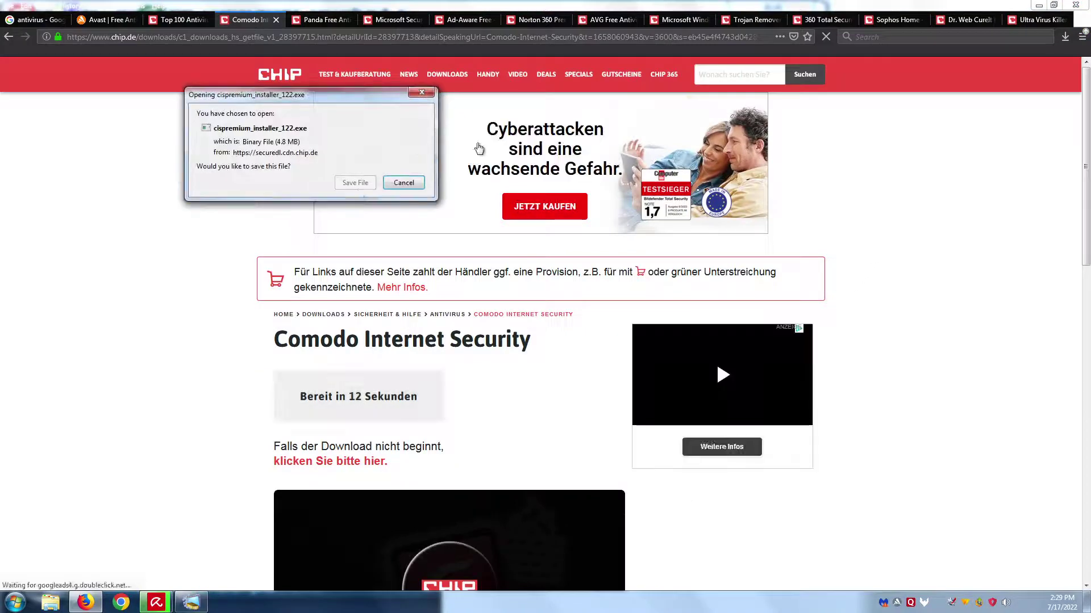
click(354, 188)
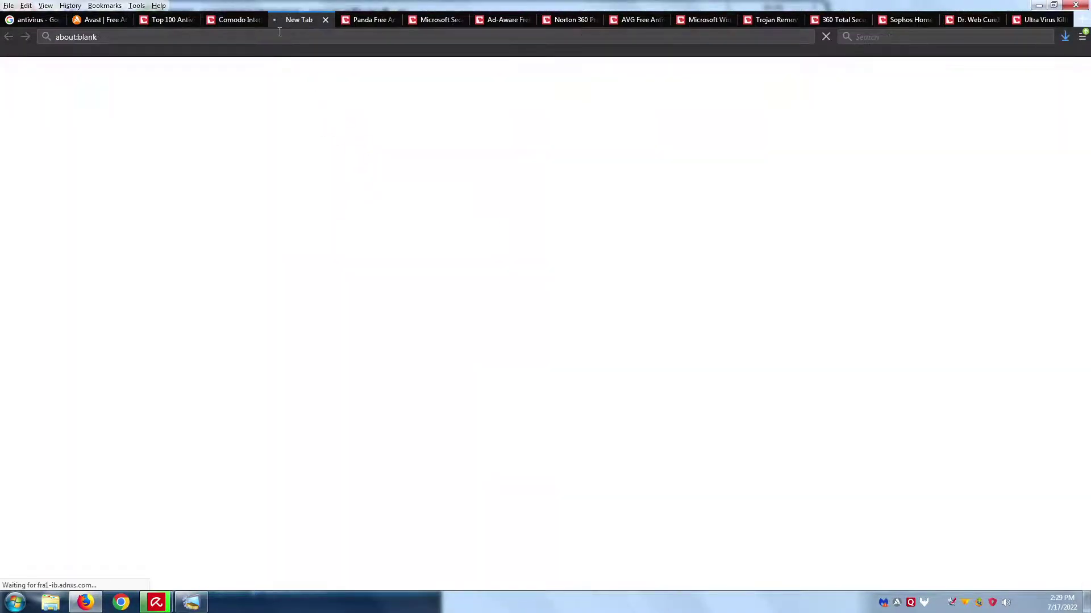
Step: Run the Comodo installer, start the Panda Free Antivirus download, and approve the installer permission prompts
click(284, 16)
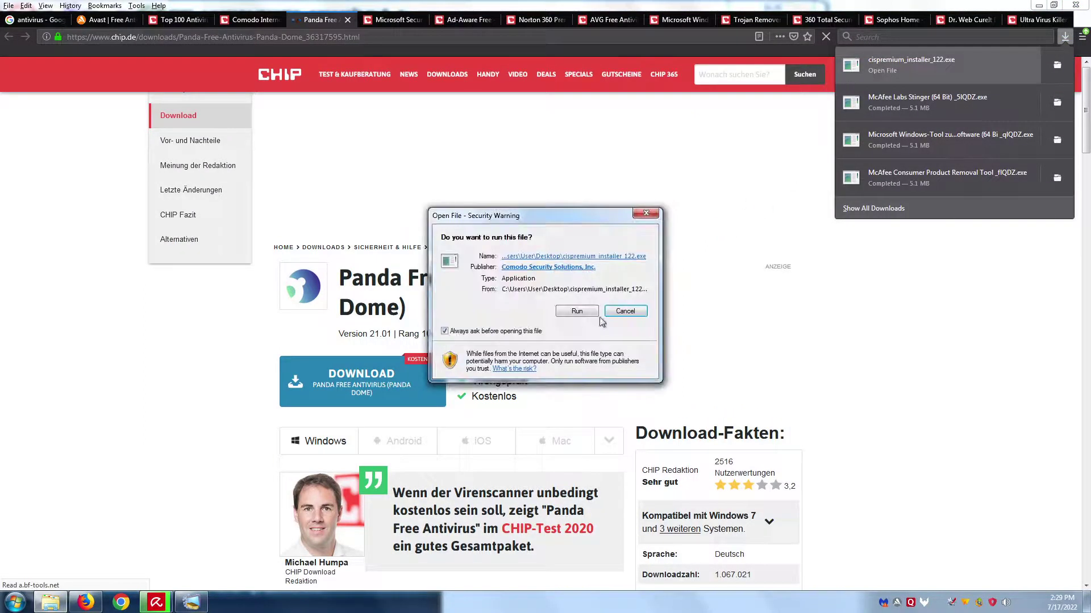
click(574, 311)
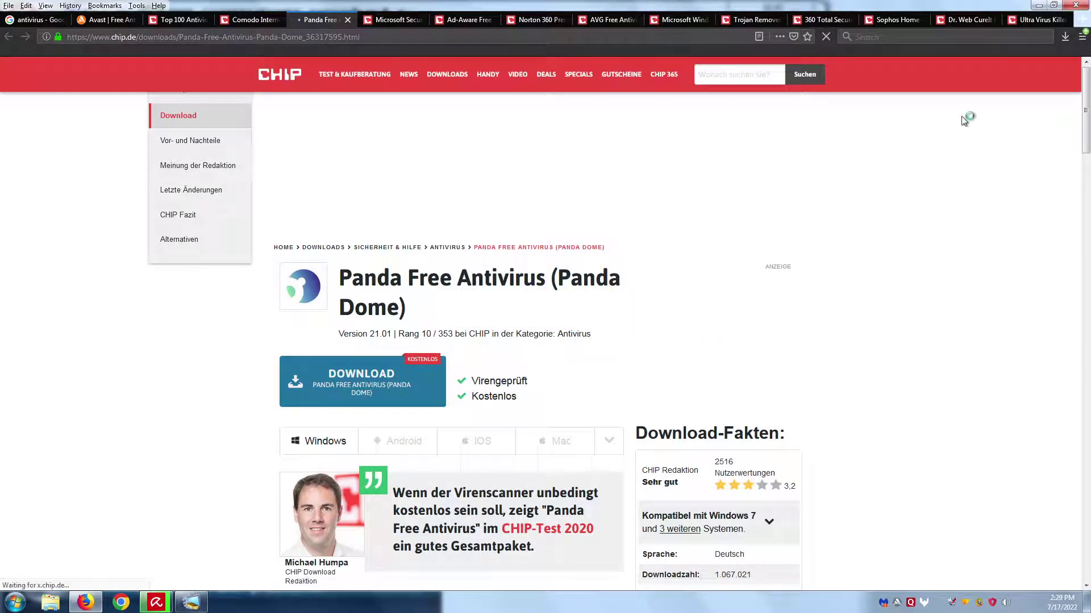
click(1064, 38)
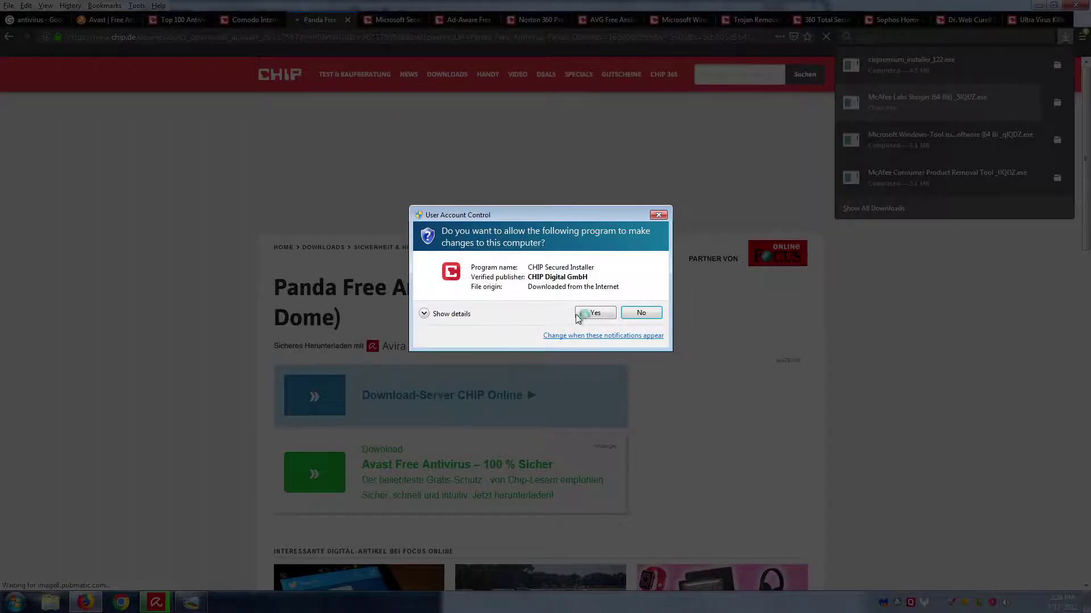
click(578, 317)
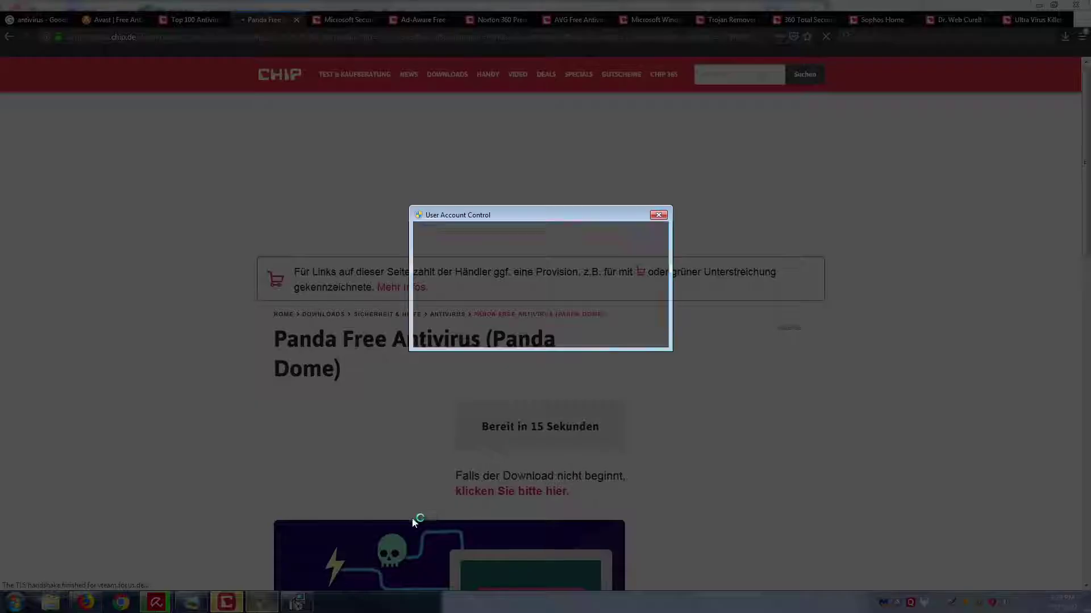
click(583, 316)
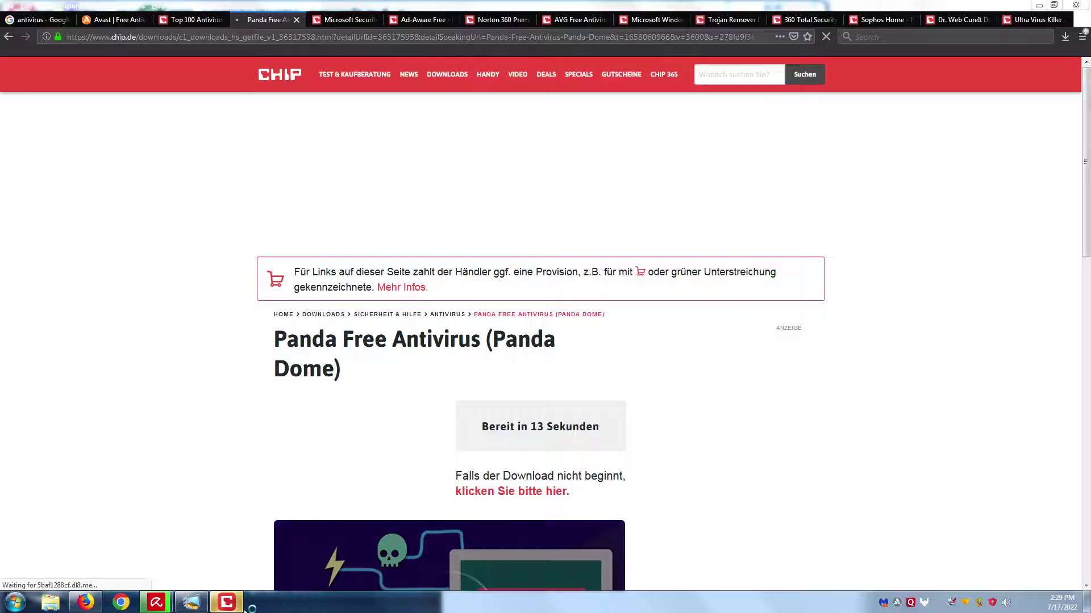
click(680, 430)
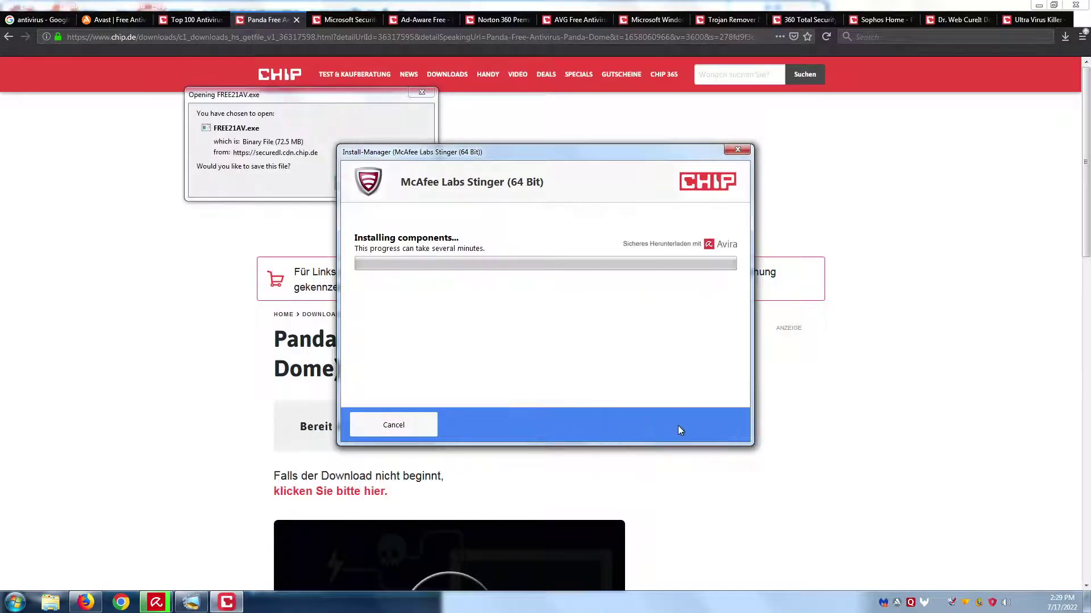
Step: Save and run FREE21AV.exe, allowing Panda Security SFX, then close the Panda and ad tabs
click(351, 183)
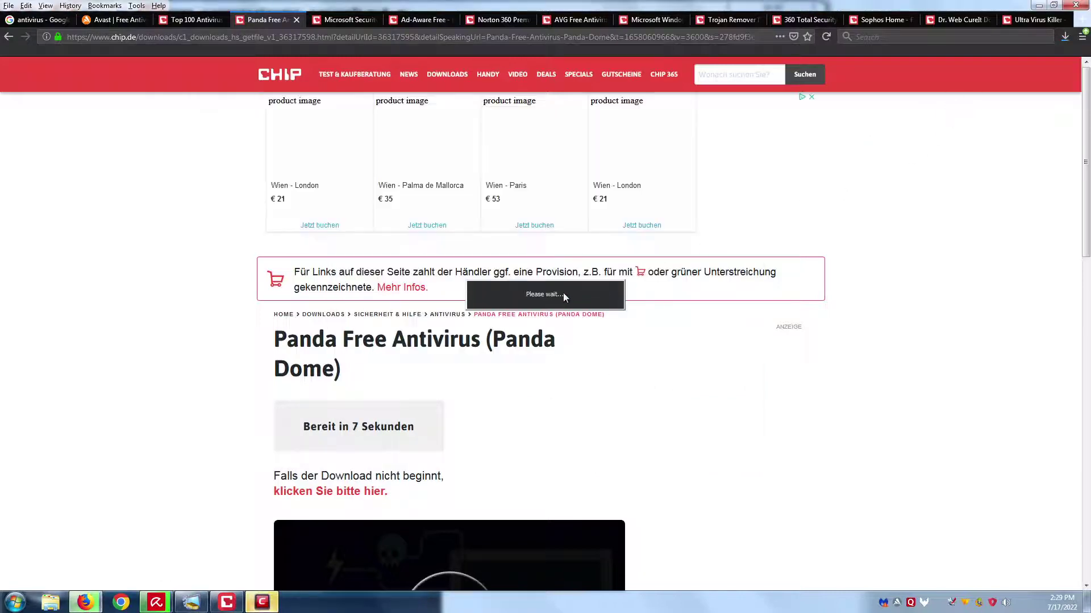
scroll(563, 292, down, 2)
click(1060, 36)
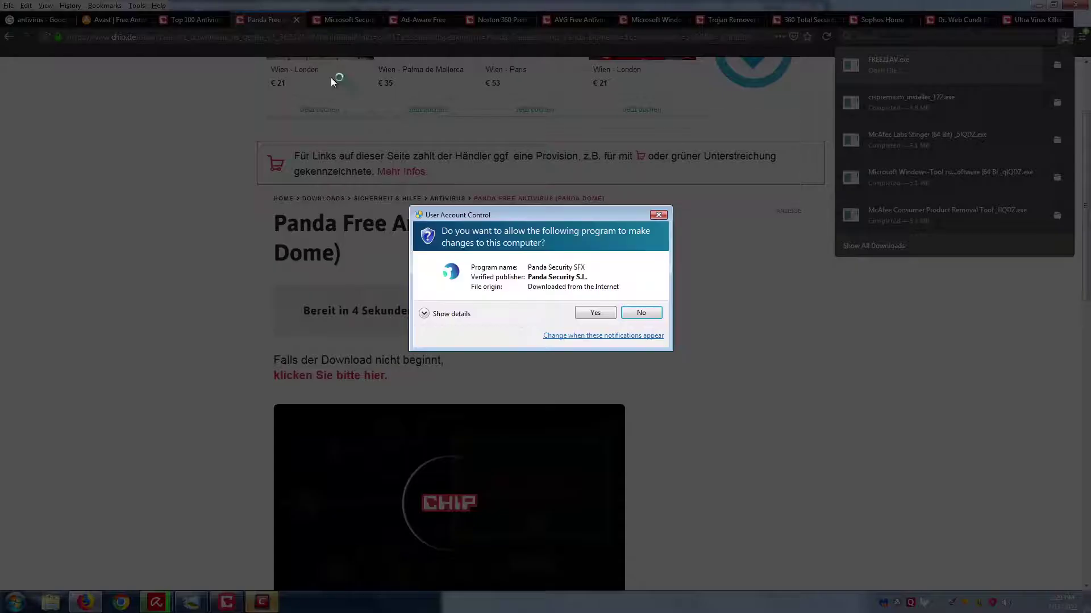
click(594, 312)
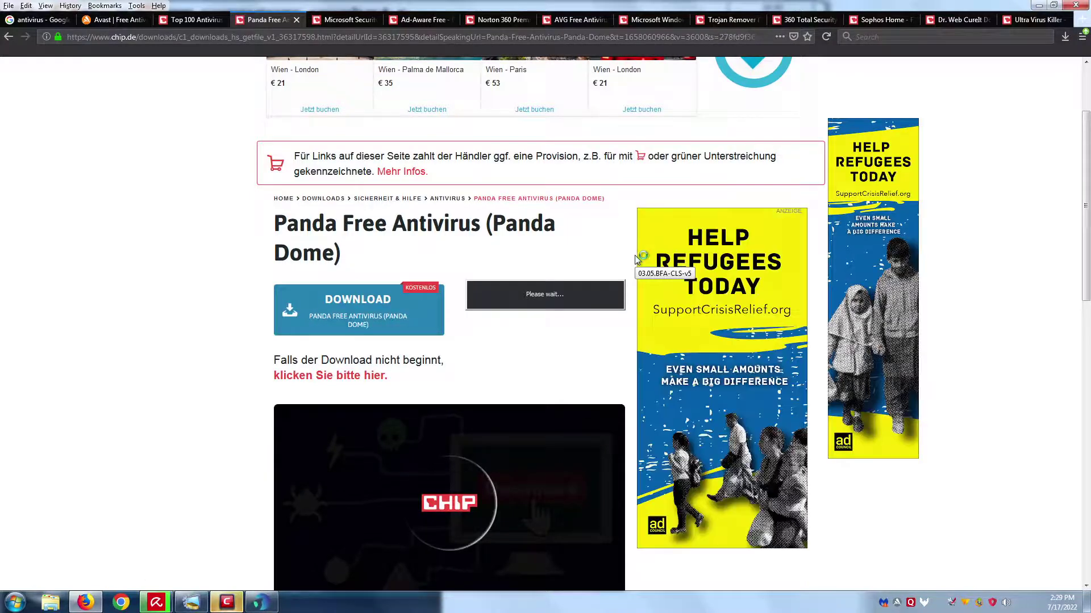
click(1066, 36)
click(508, 492)
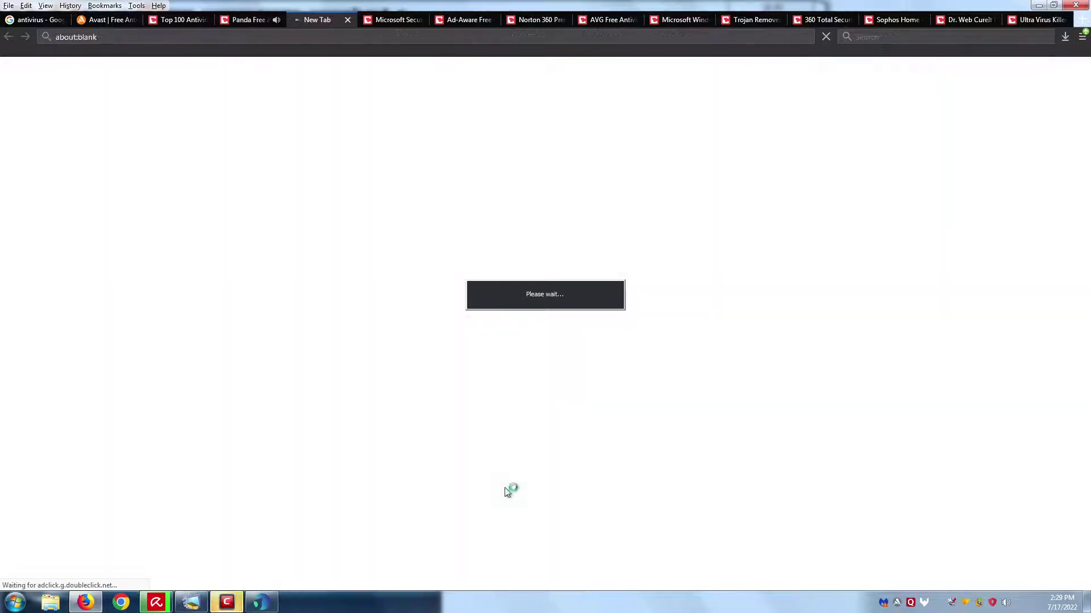
middle_click(265, 19)
middle_click(270, 18)
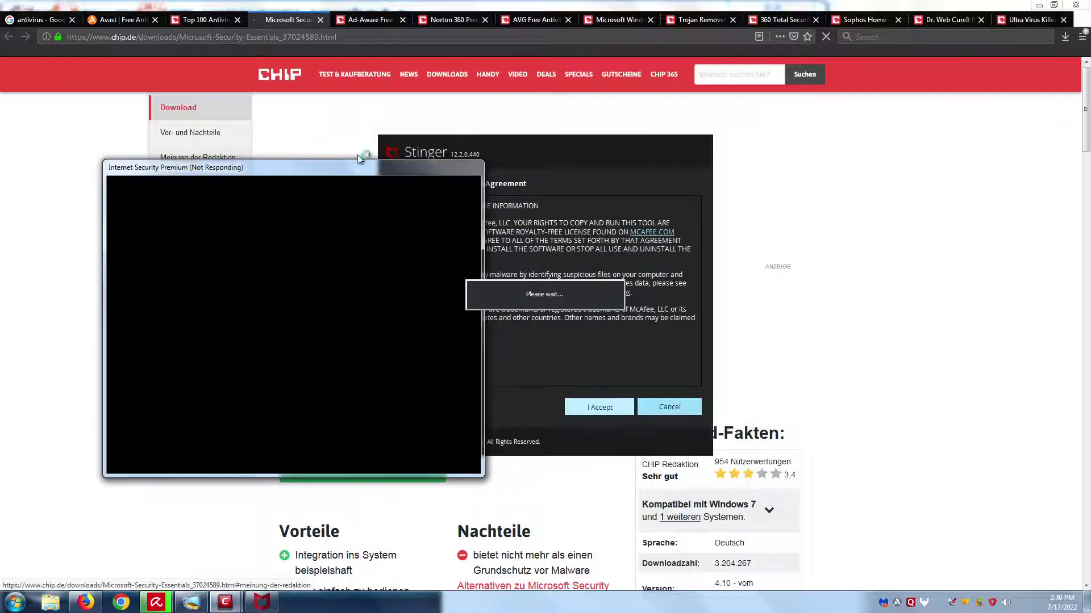
Step: Cancel the removal tool's full scan, confirm, and finish on its no-malicious-software results page
click(518, 161)
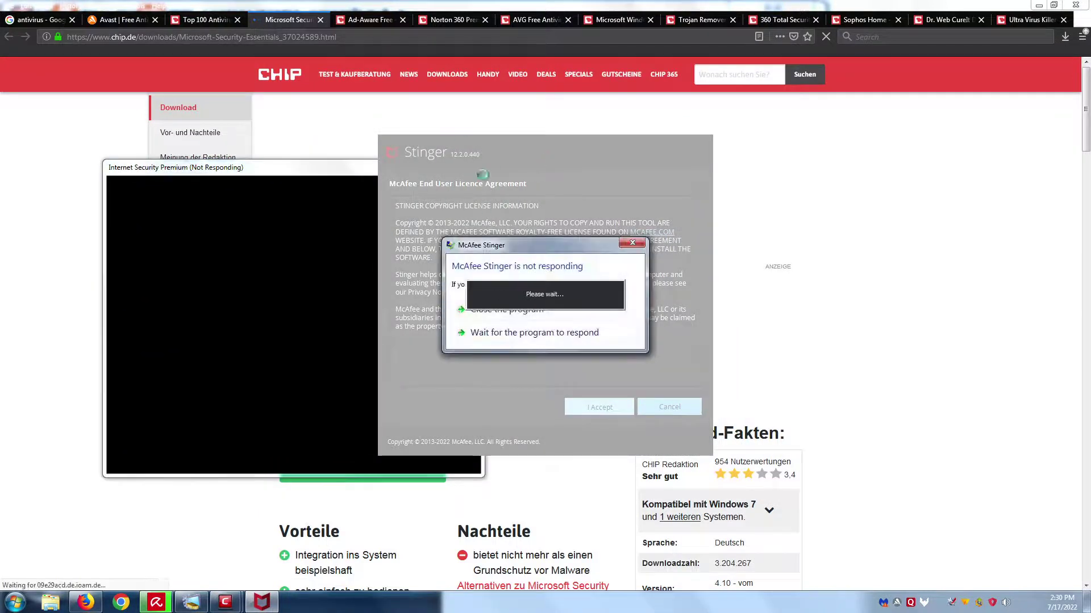
mouse_move(191, 601)
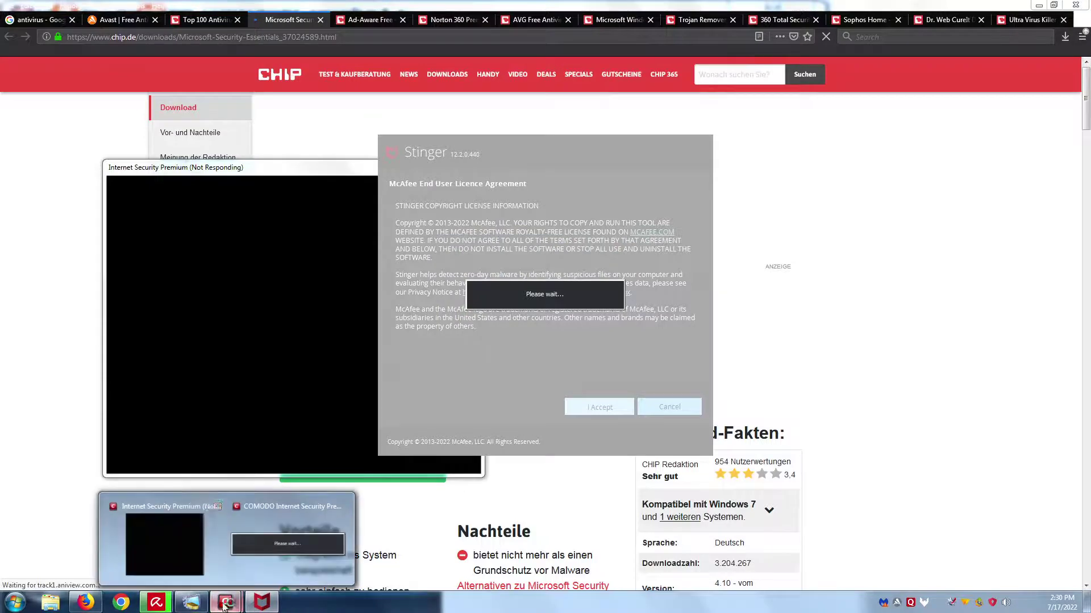
click(185, 558)
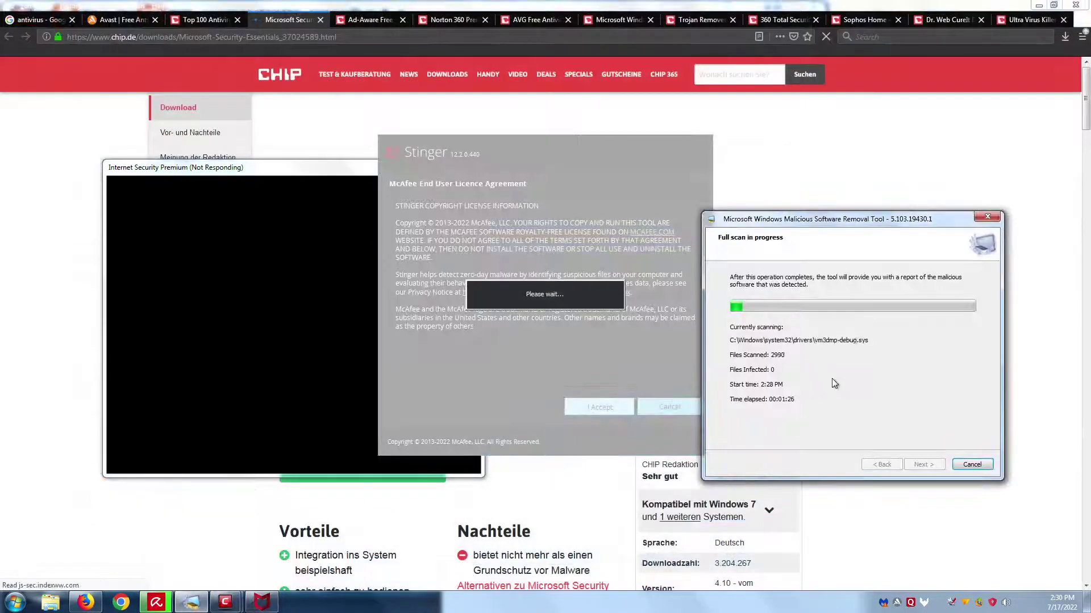
click(972, 464)
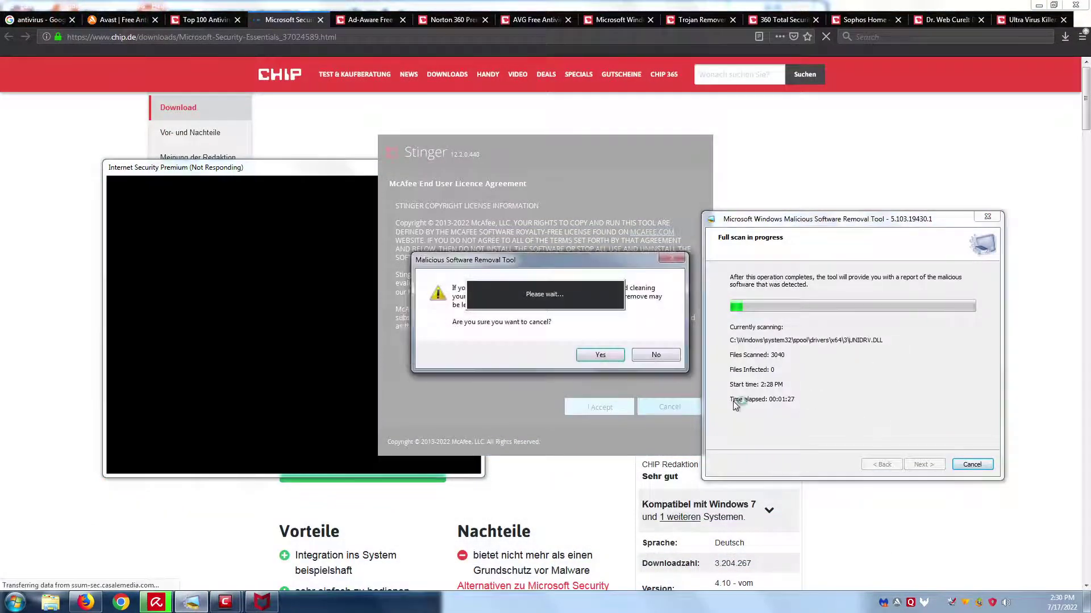
click(590, 355)
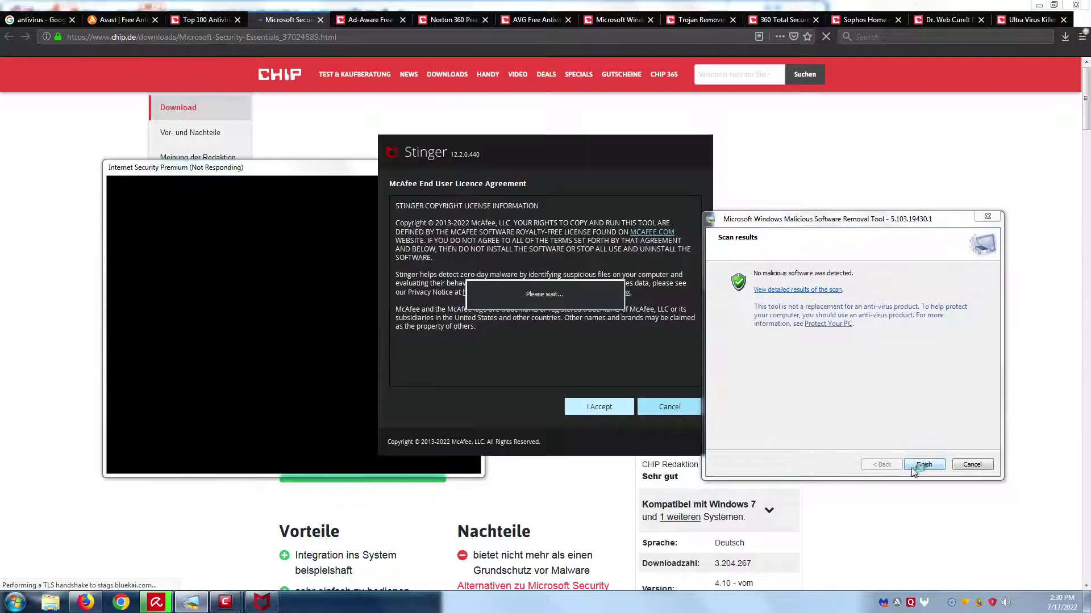
click(920, 464)
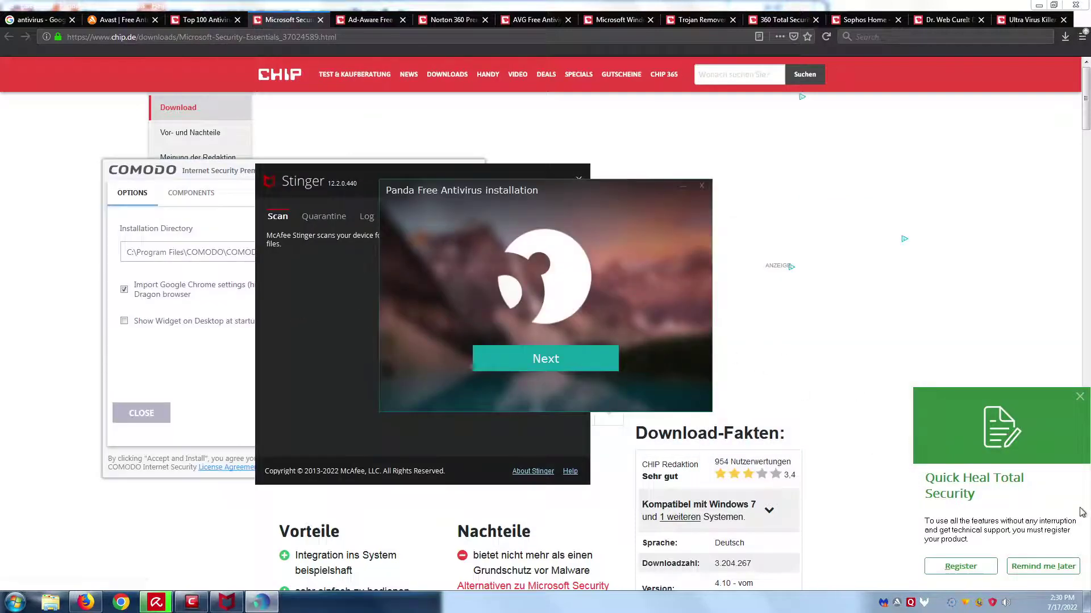
Step: Dismiss Quick Heal's popup, accept Panda's licence, agree to the Opera browser offer, and continue installing
click(1029, 567)
click(535, 357)
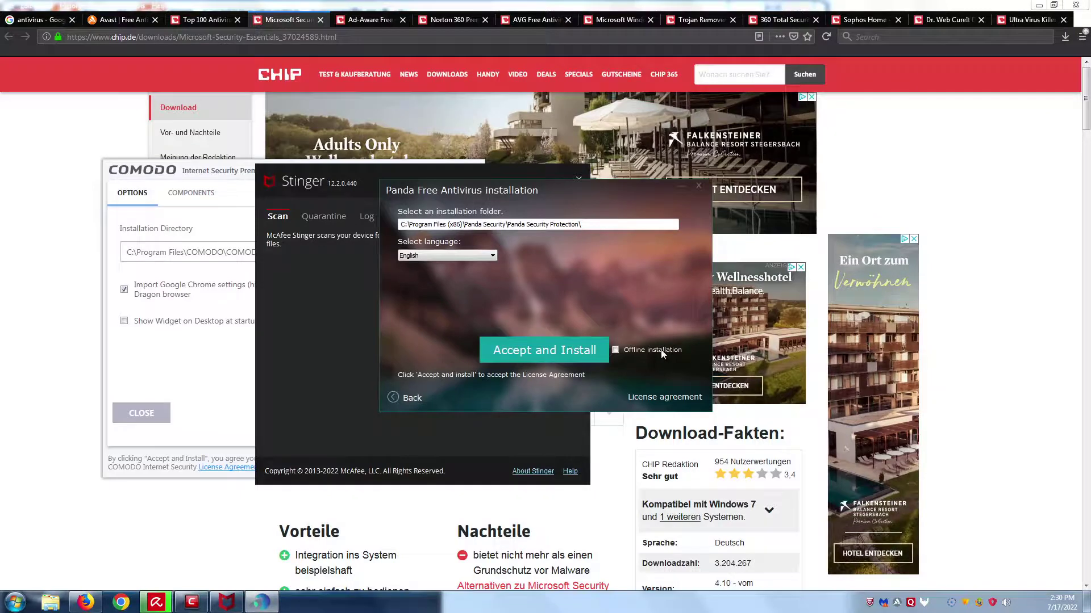
click(552, 351)
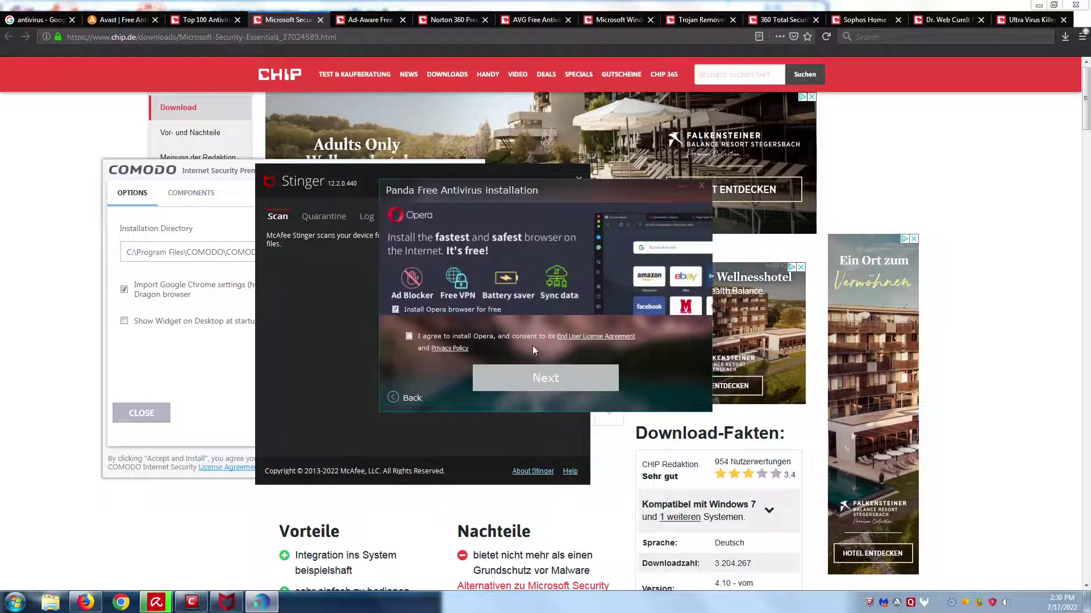
click(438, 336)
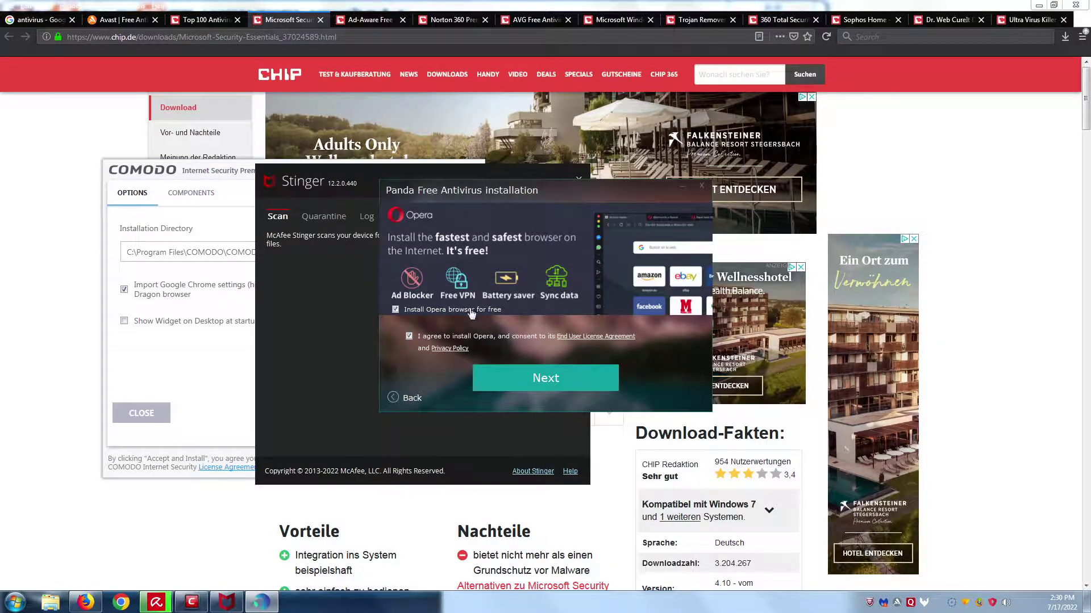
click(487, 339)
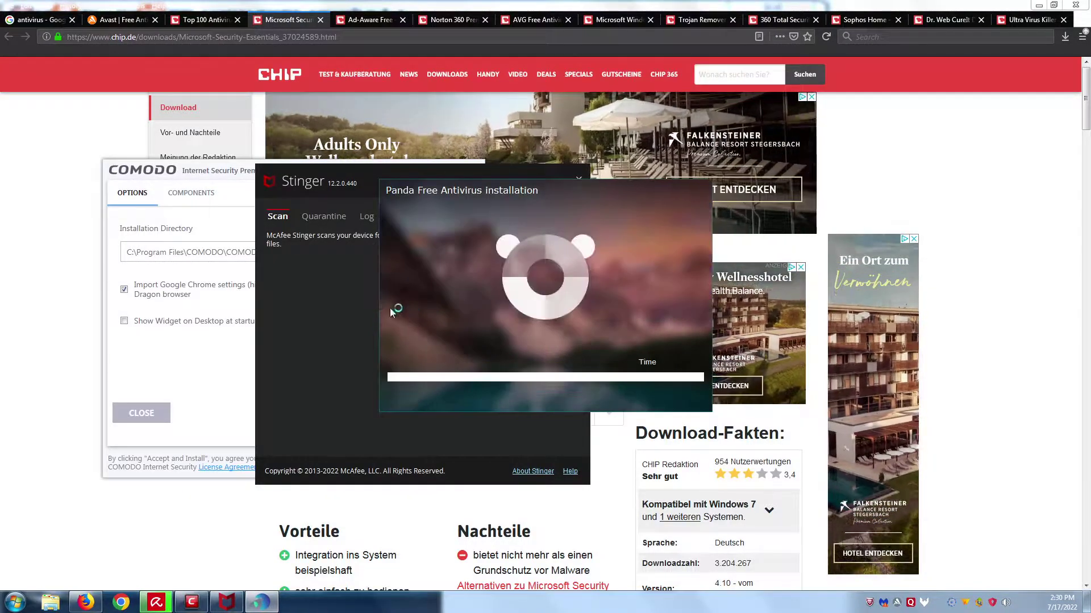
click(344, 292)
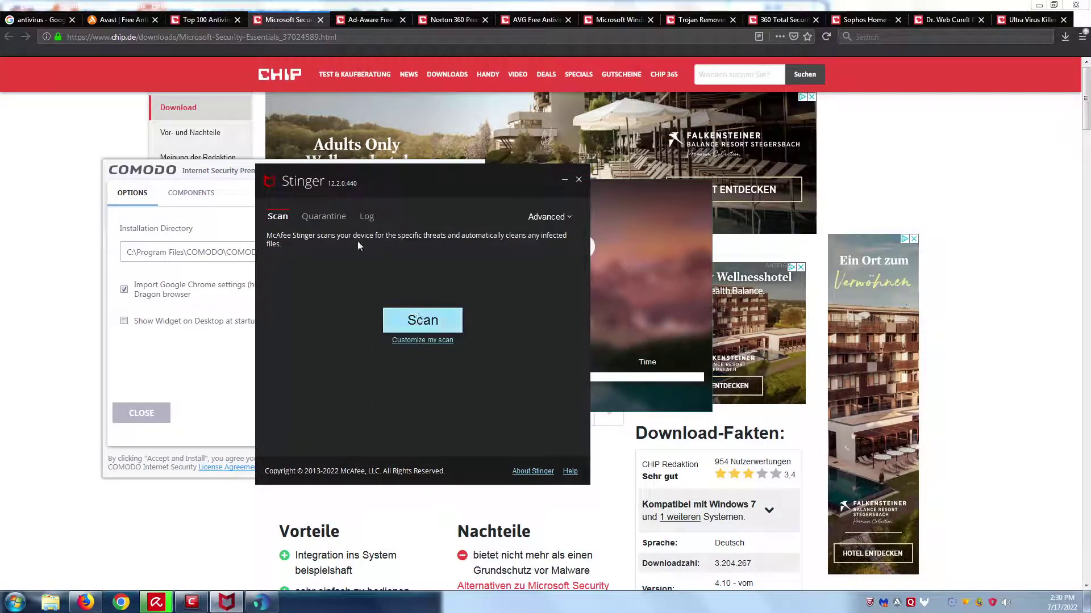
Step: Review Stinger's scan settings, keep GTI sensitivity at Medium without saving, and close Stinger
click(568, 224)
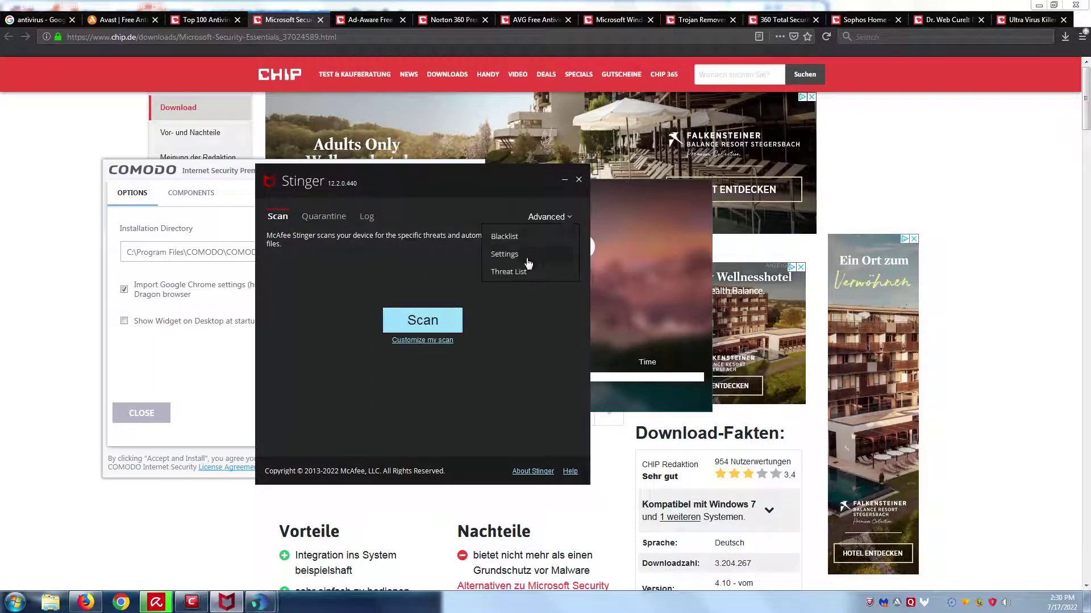
click(528, 263)
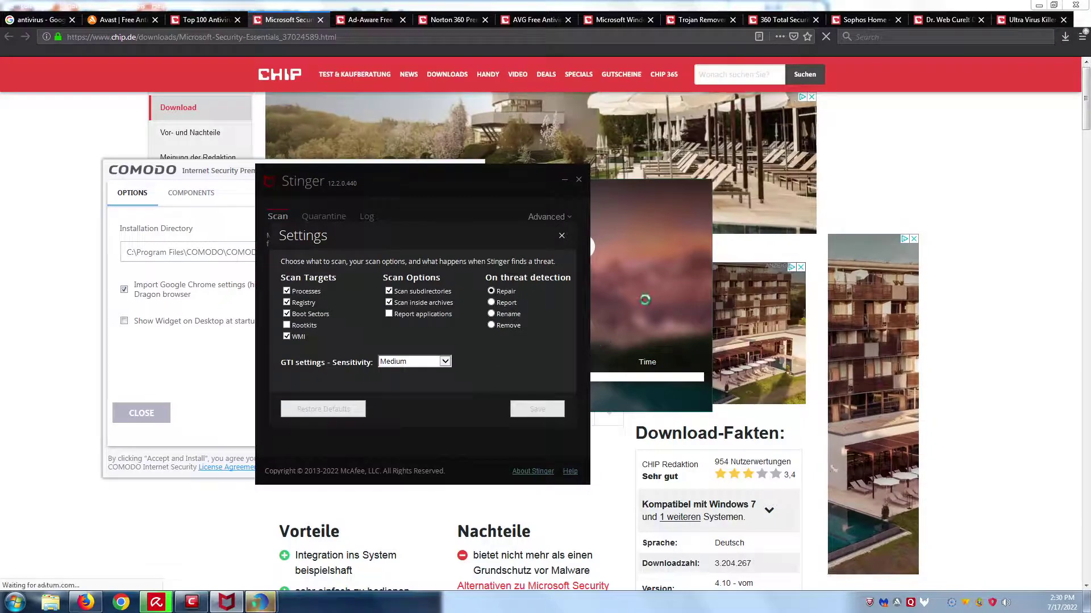
click(392, 362)
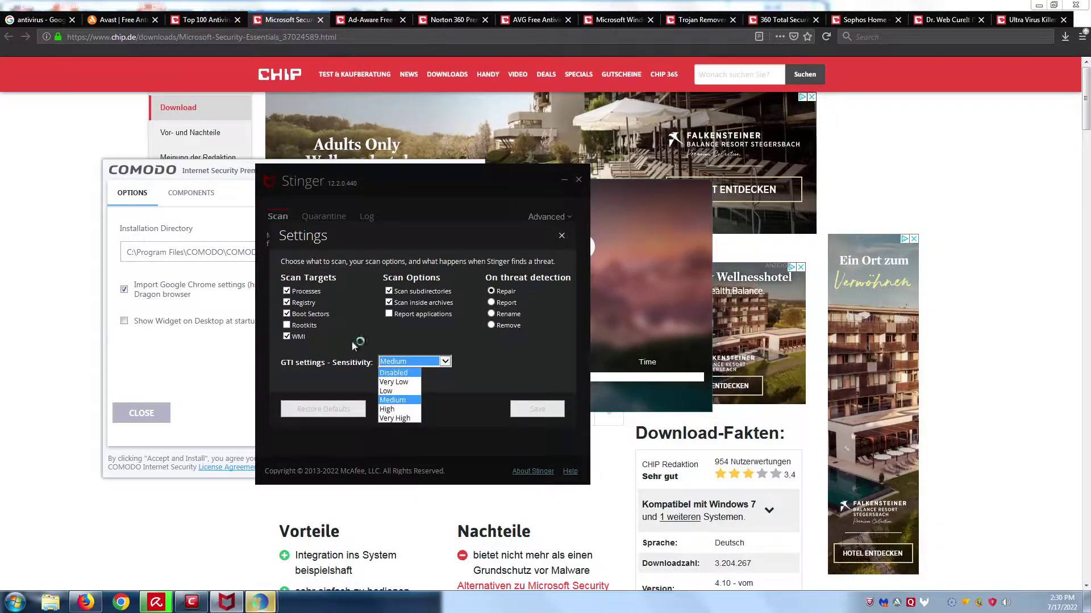
click(454, 384)
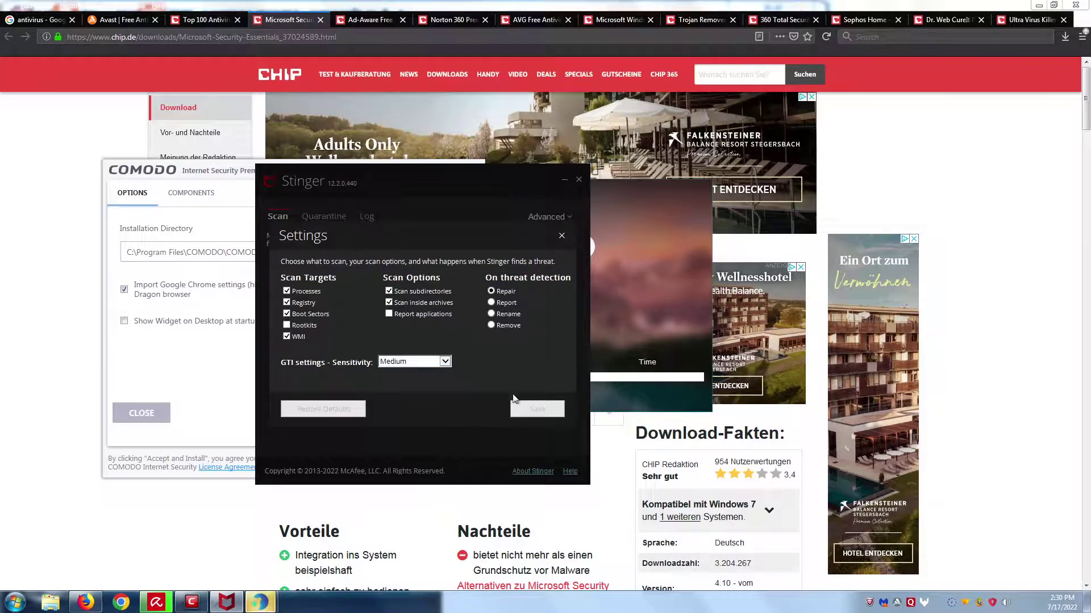
click(561, 238)
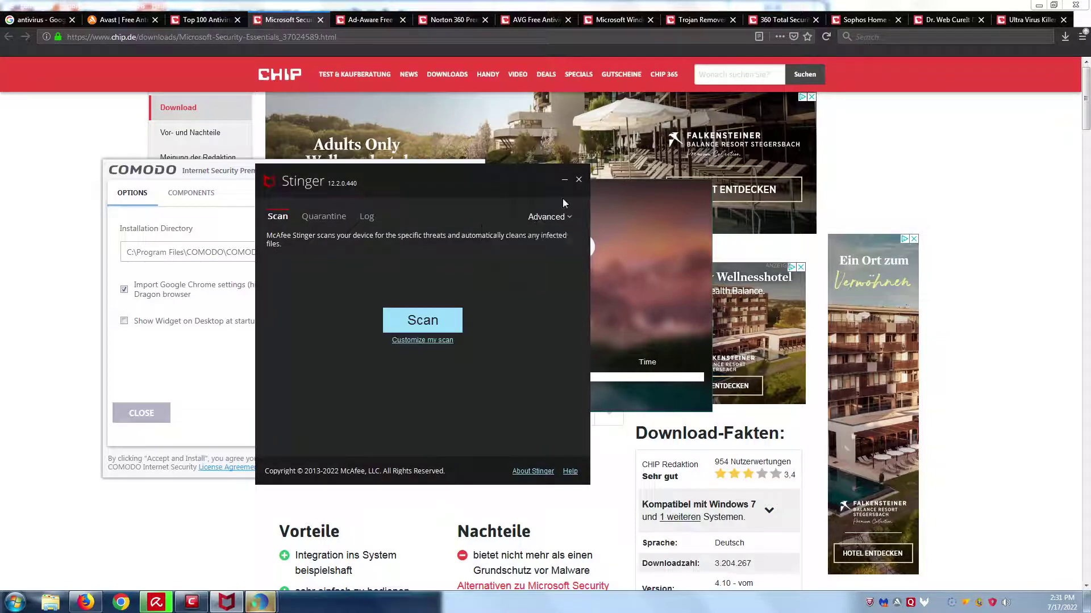
click(579, 179)
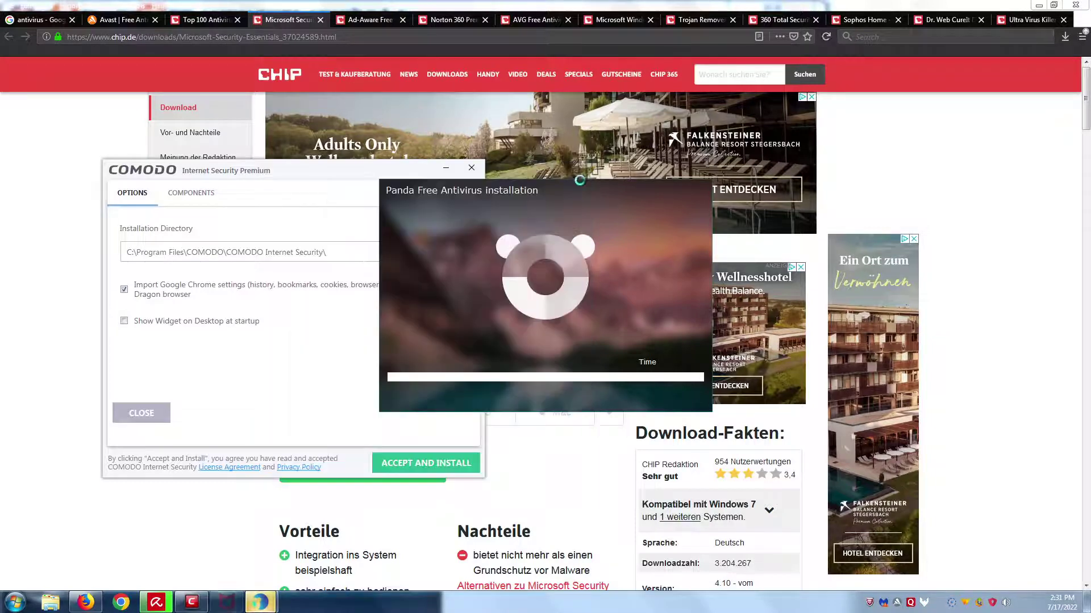
Step: Start the COMODO installation, let the Panda installer run, and begin the Microsoft Security Essentials download
click(251, 344)
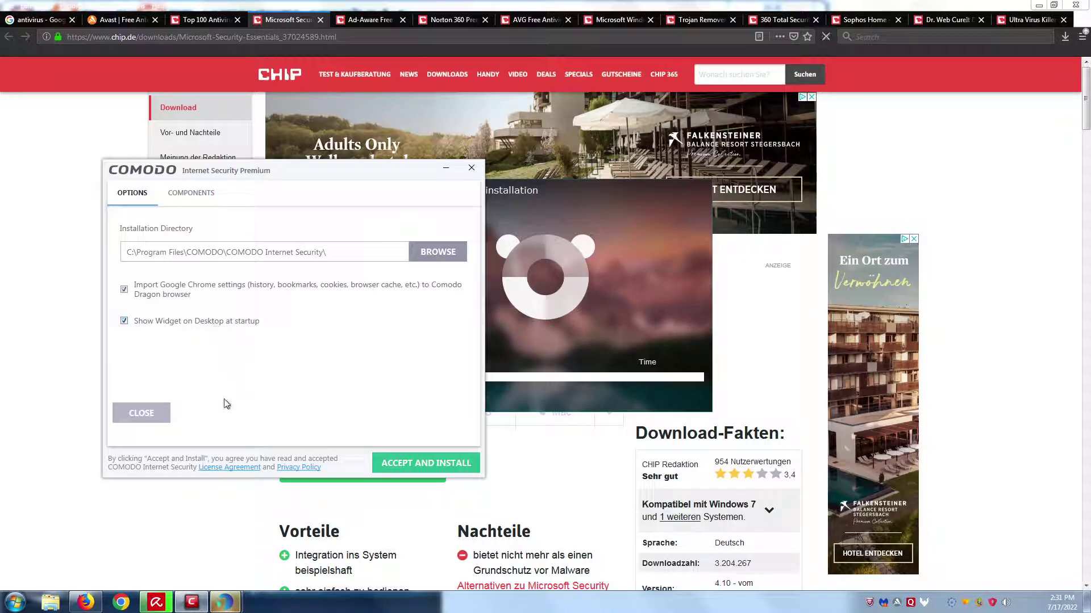
click(414, 459)
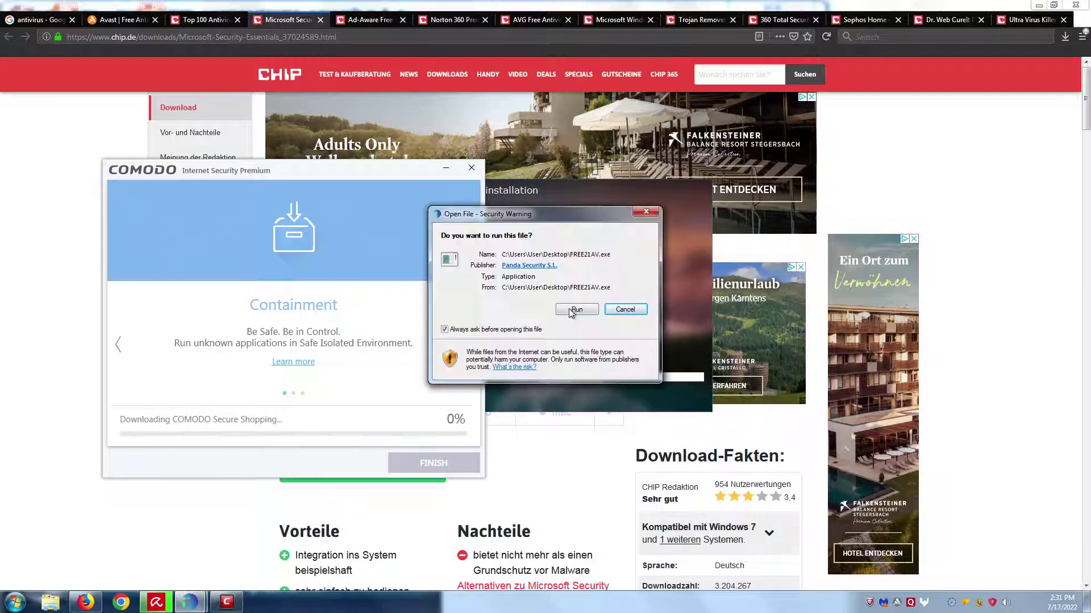
click(576, 310)
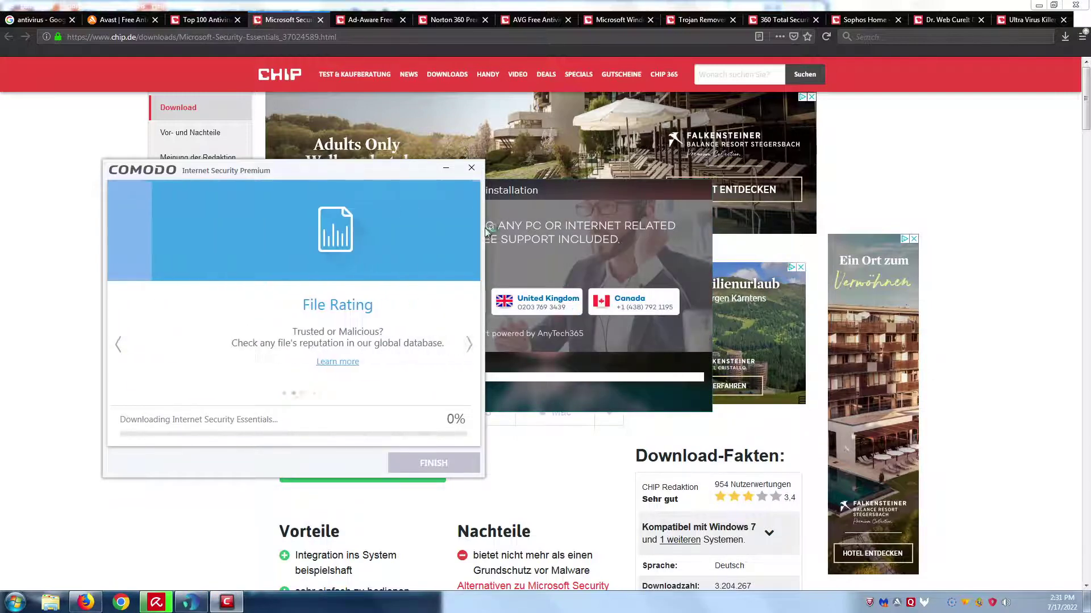
click(554, 290)
click(400, 364)
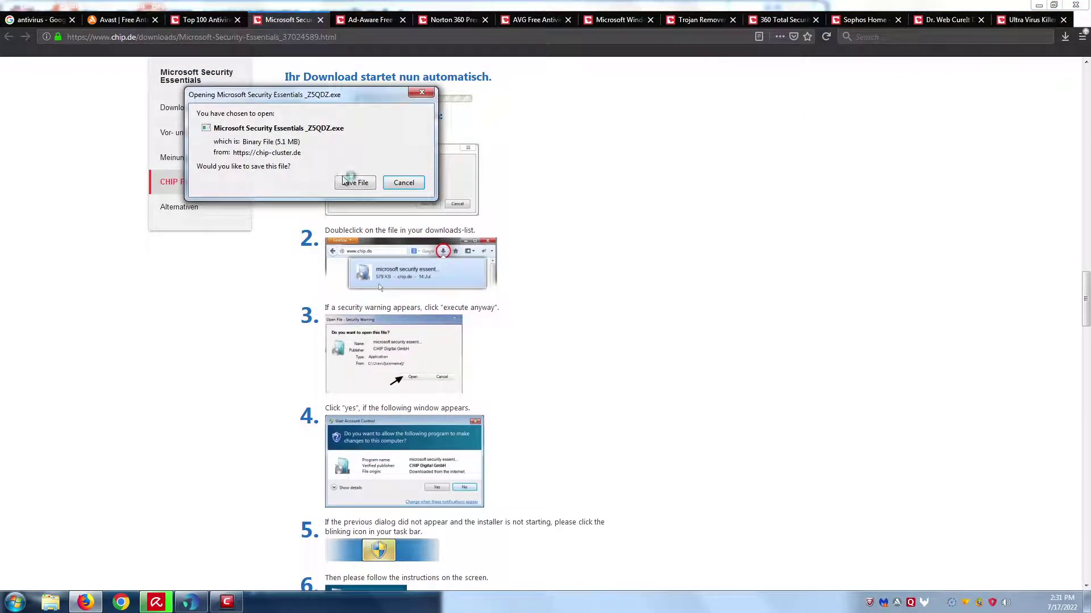
Step: Save and launch the Microsoft Security Essentials installer, then close the CHIP News tab with Ctrl+W
click(355, 183)
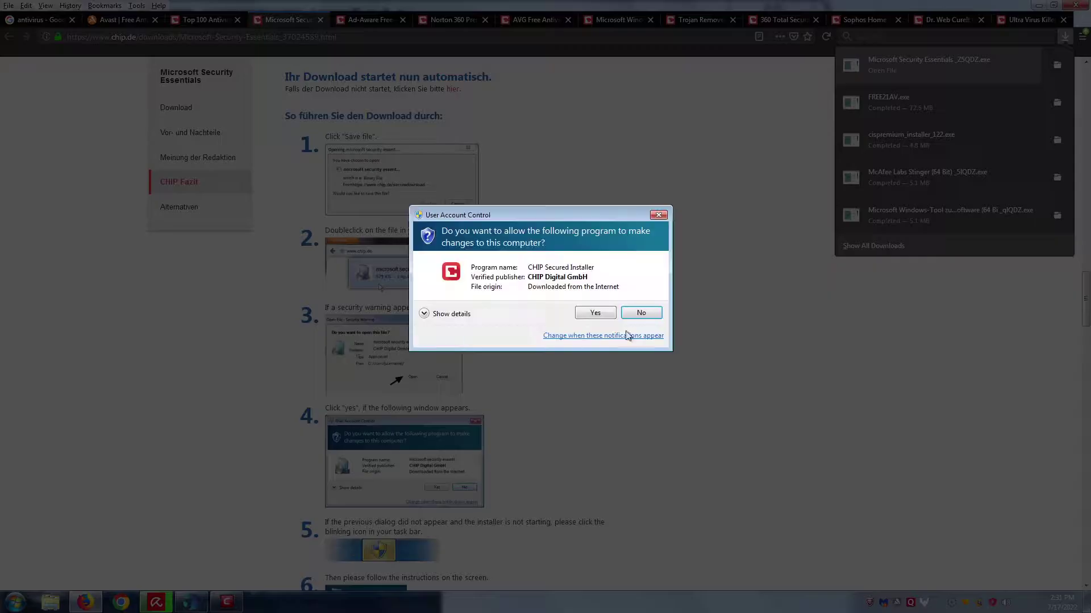
click(605, 310)
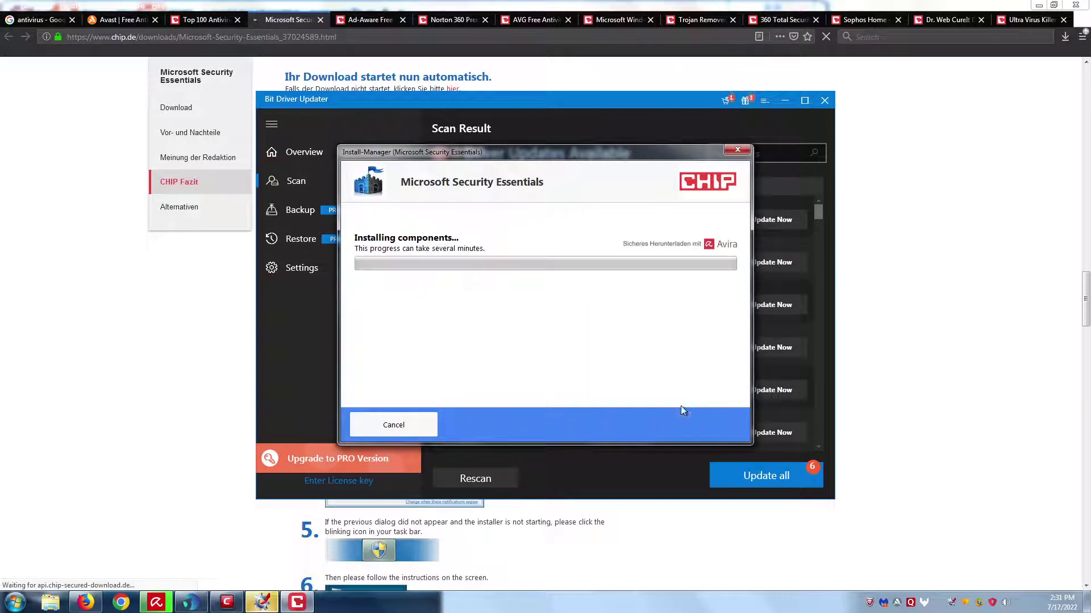
click(294, 26)
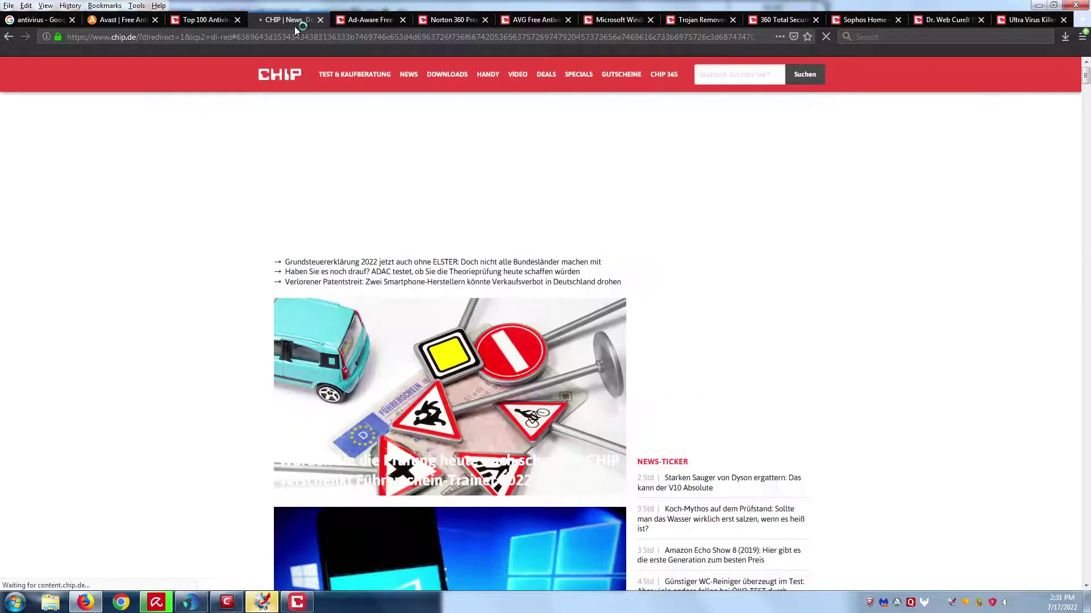
key(ctrl+w)
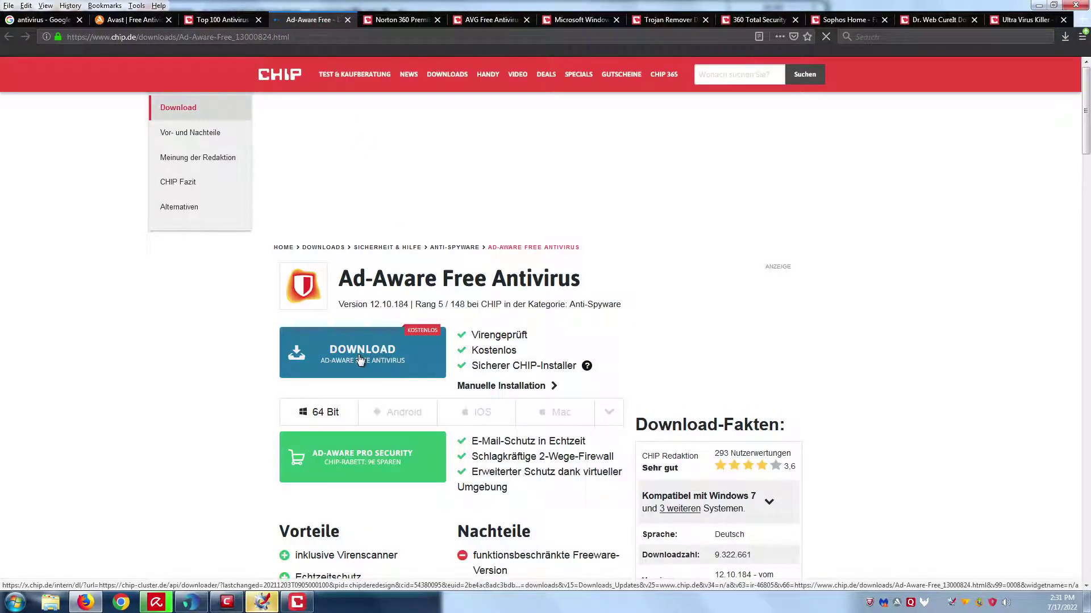
Step: Download the Ad-Aware Free Antivirus installer, close Bit Driver Updater, then save and run it with UAC approval
click(359, 357)
click(268, 602)
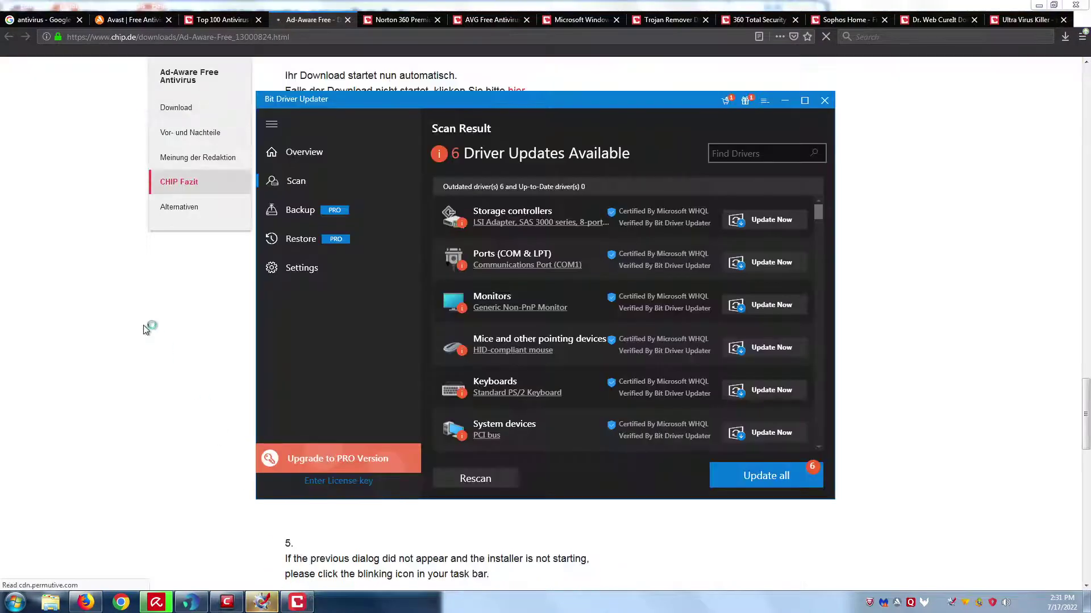
click(824, 100)
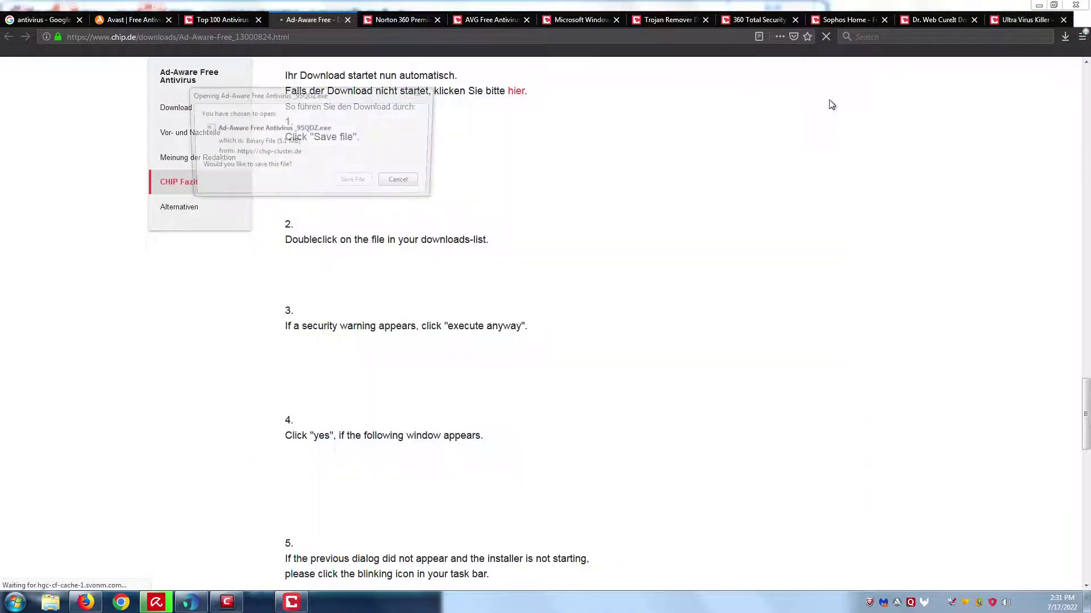
click(344, 185)
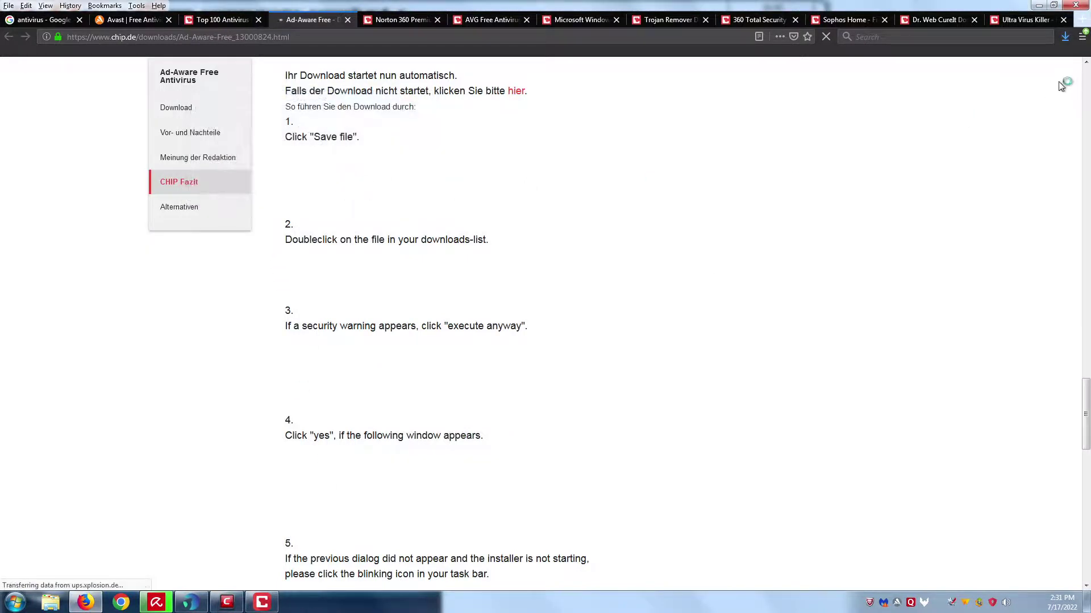
click(1065, 38)
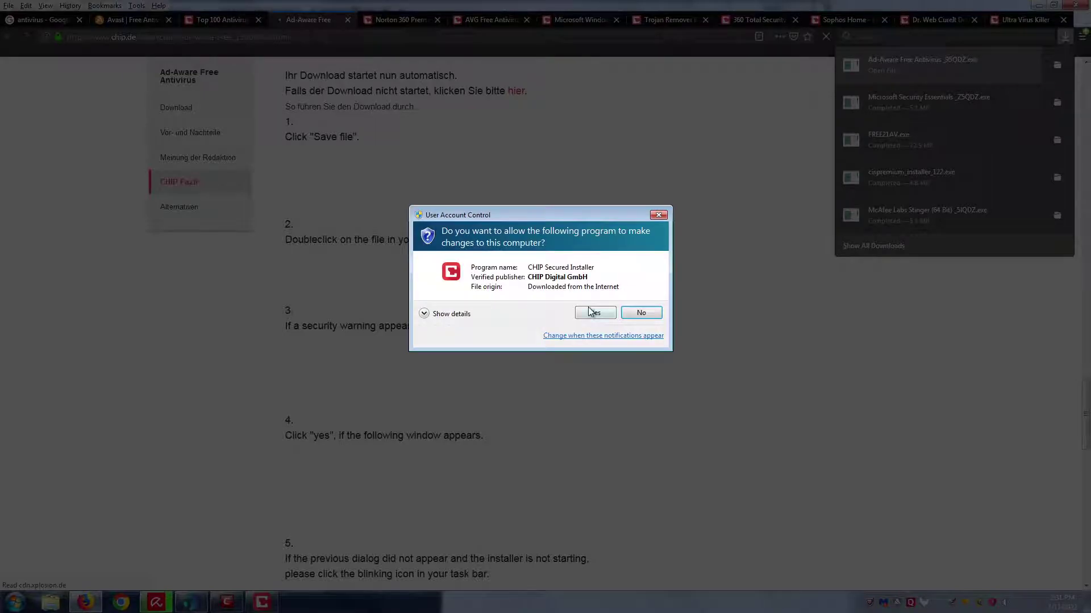
click(589, 308)
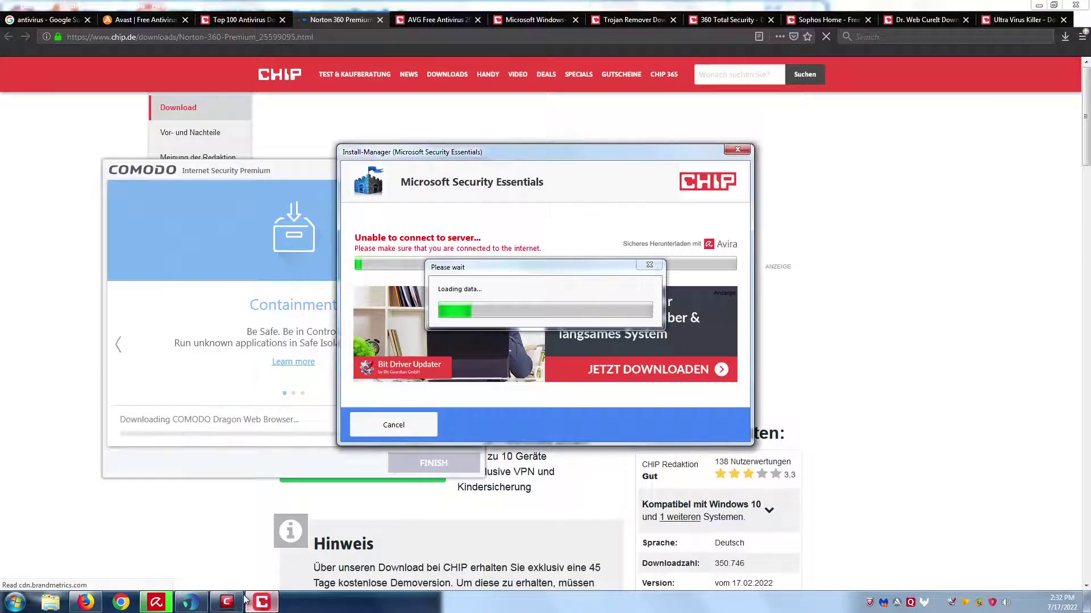
Step: Move the Install-Manager and Please wait windows aside, then start the Norton 360 Premium download in Firefox
click(339, 471)
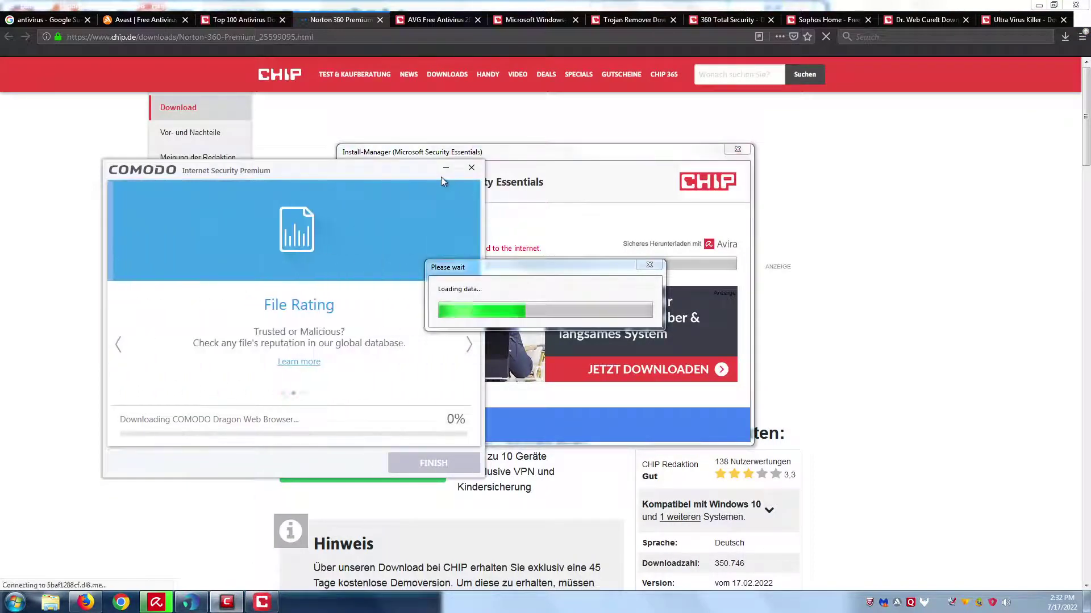
click(523, 231)
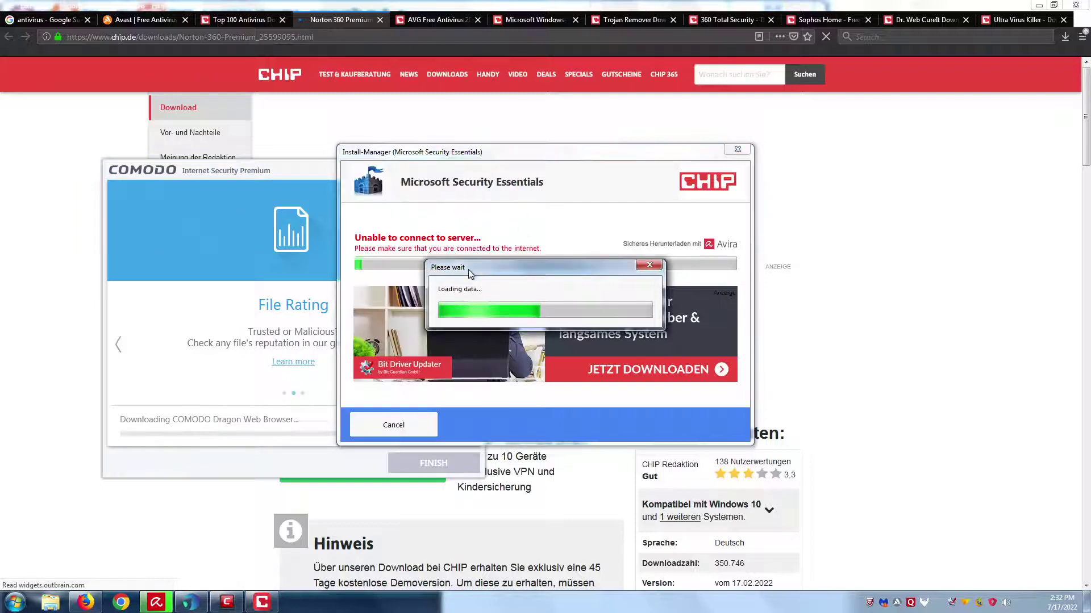
drag(468, 269, 642, 381)
drag(469, 155, 353, 105)
drag(640, 385, 713, 393)
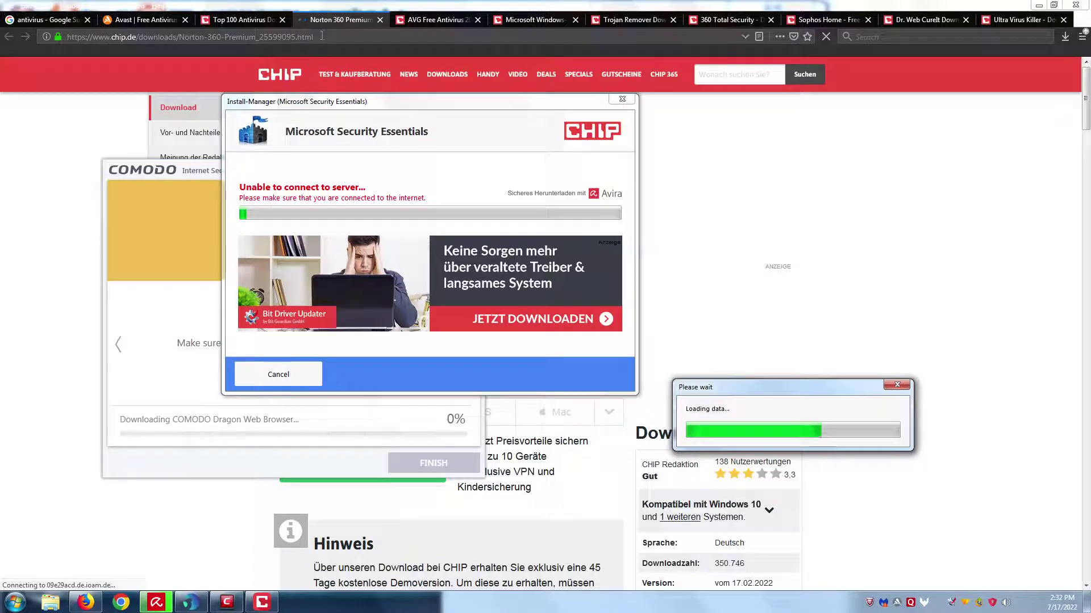
click(65, 168)
click(379, 352)
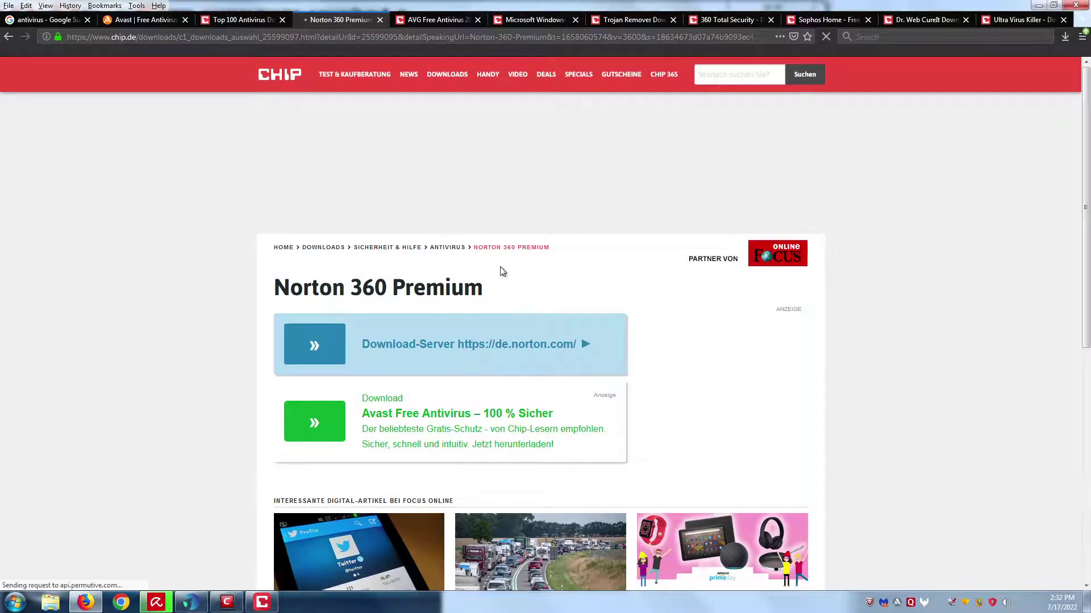
Step: Check the AVG Free Antivirus tab, return to the Norton 360 Premium tab, and list downloaded files
click(473, 22)
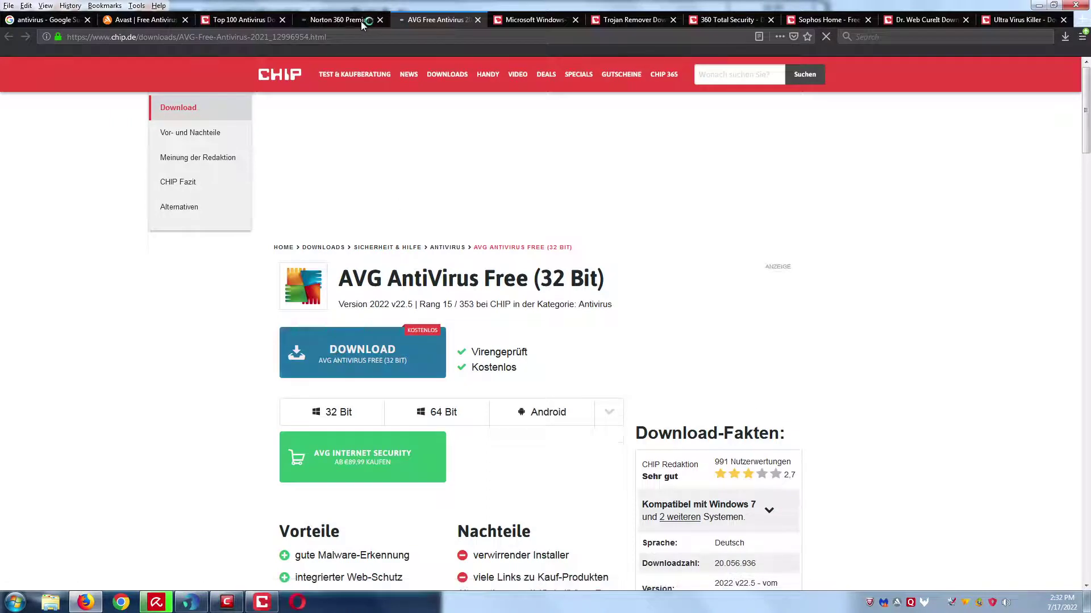
key(ctrl+Page_Up)
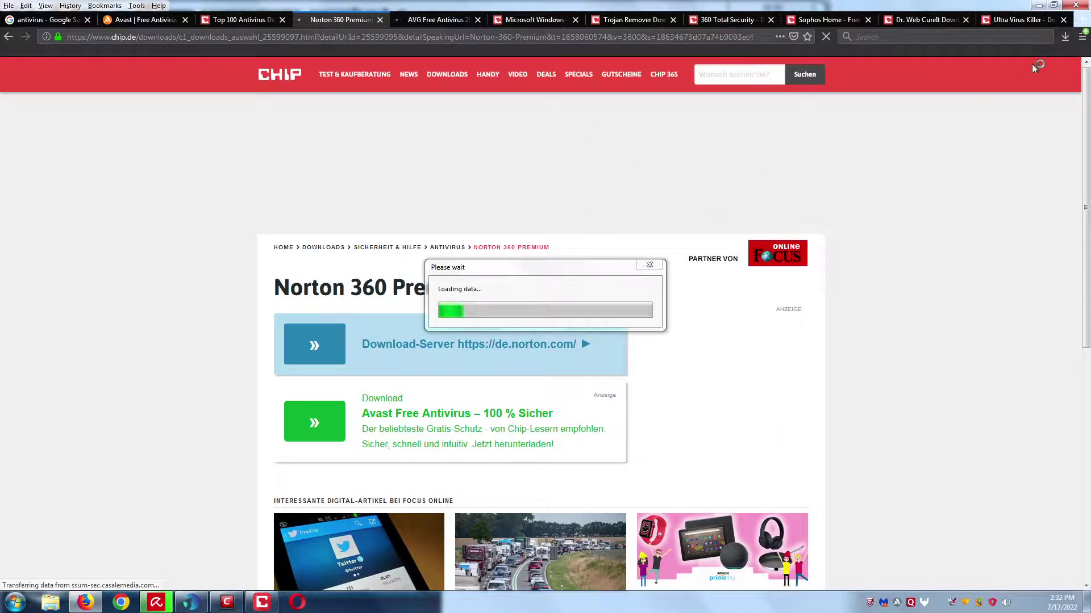
click(1065, 37)
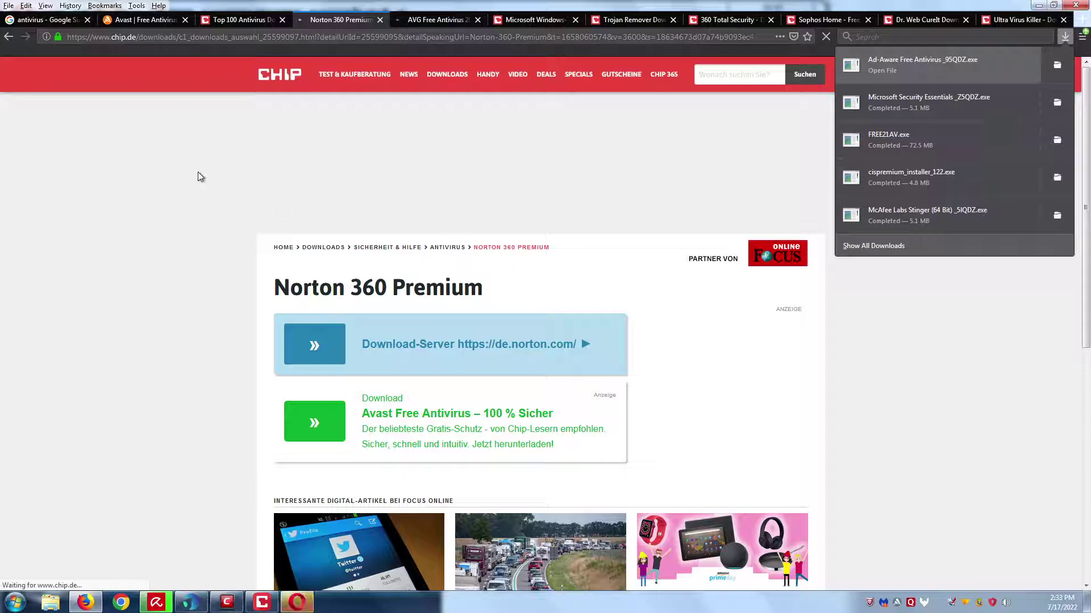
Step: Bring up Opera and close it, then restore the Microsoft Security Essentials Install-Manager in front of COMODO
click(296, 602)
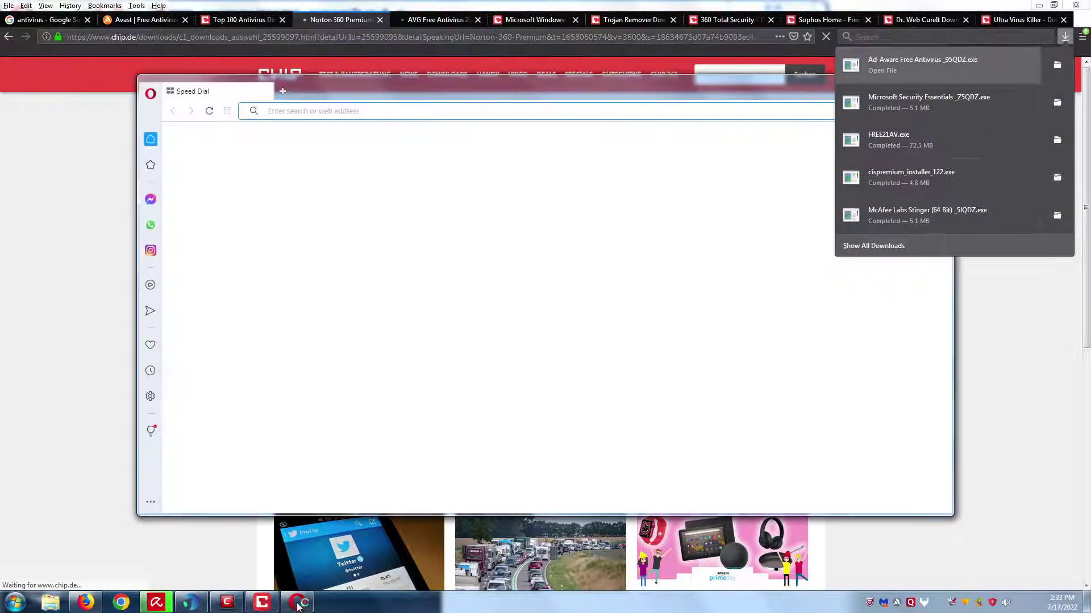
right_click(331, 90)
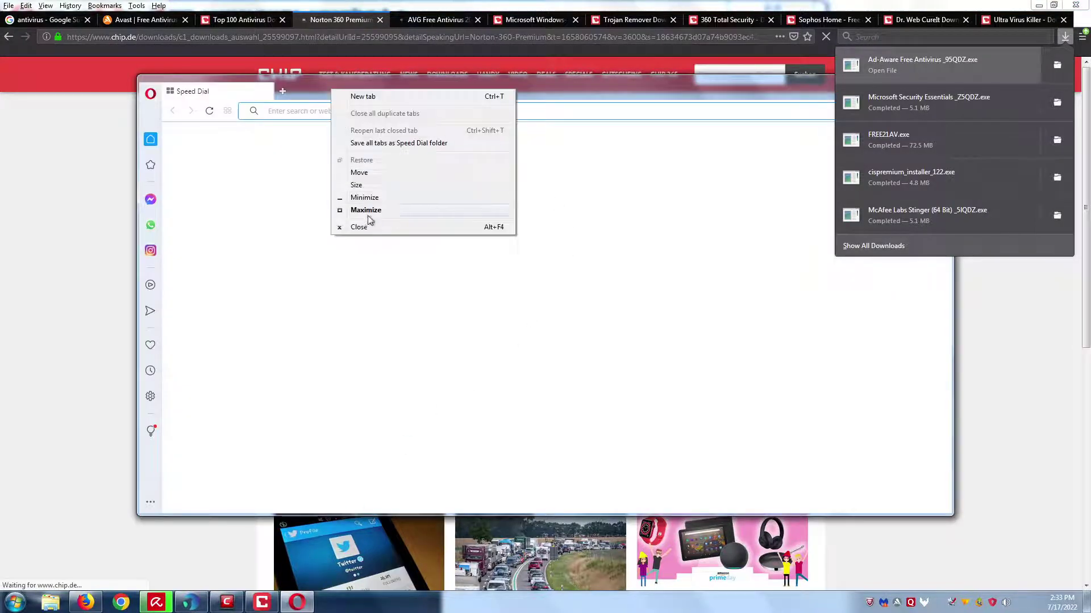
click(364, 227)
click(227, 602)
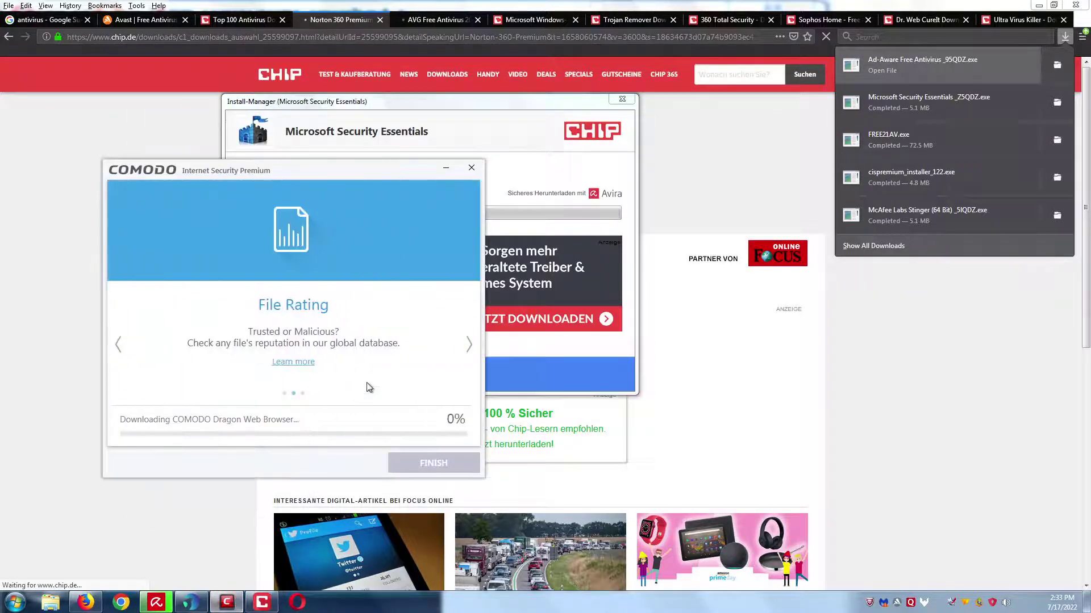
click(582, 131)
Step: Enter quit-setup feedback 'THE SET!?!?…!!!!' with 't(-_-t)' on a second line
click(622, 99)
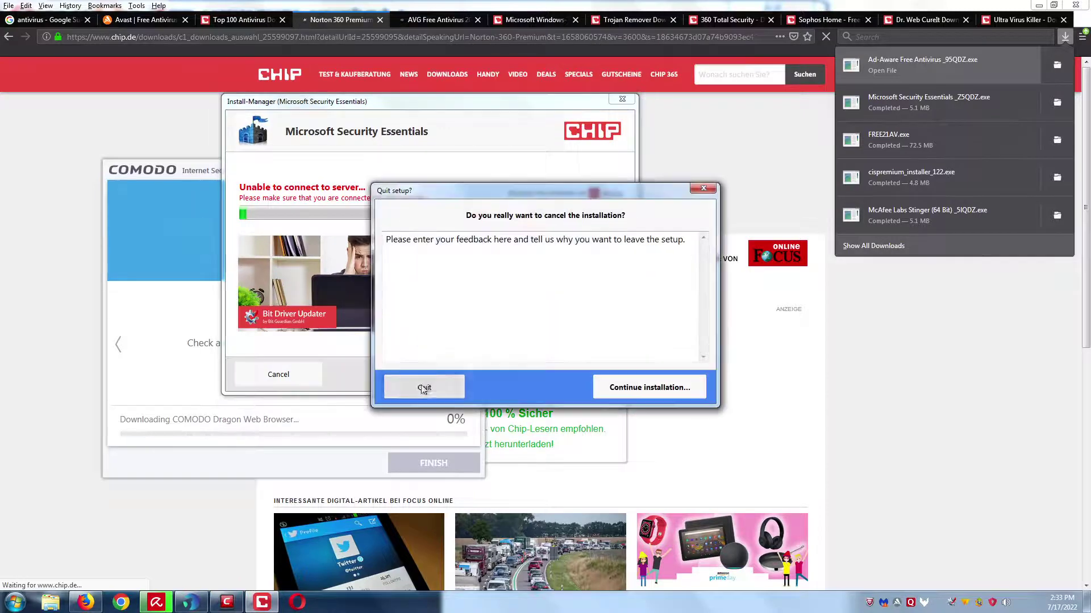
click(560, 282)
text(THE SETUP ISN'T WORKING WHY WOULD I CONTINU)
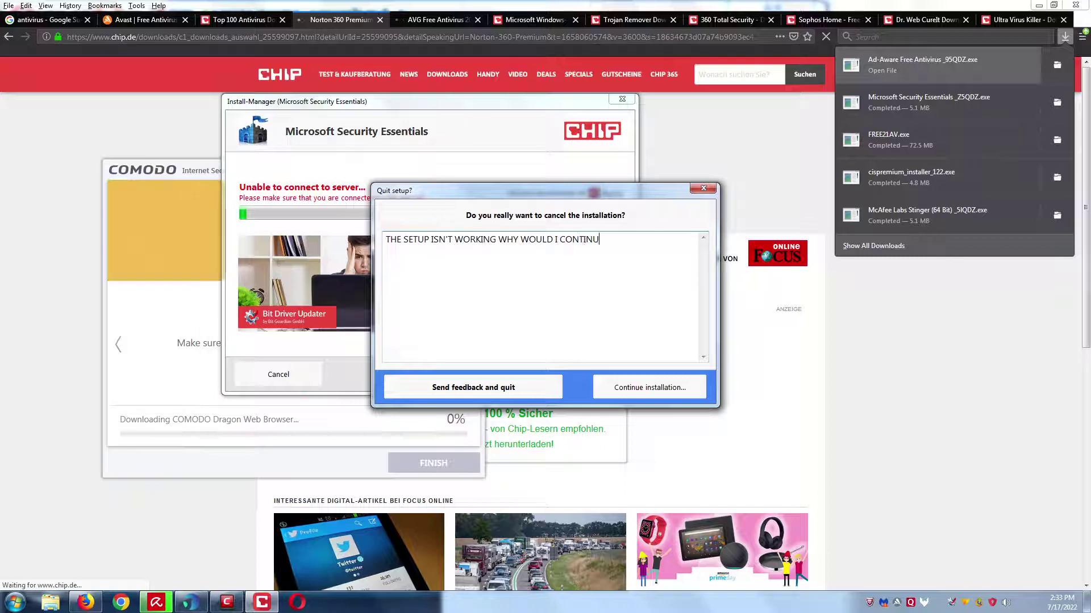
text(!?)
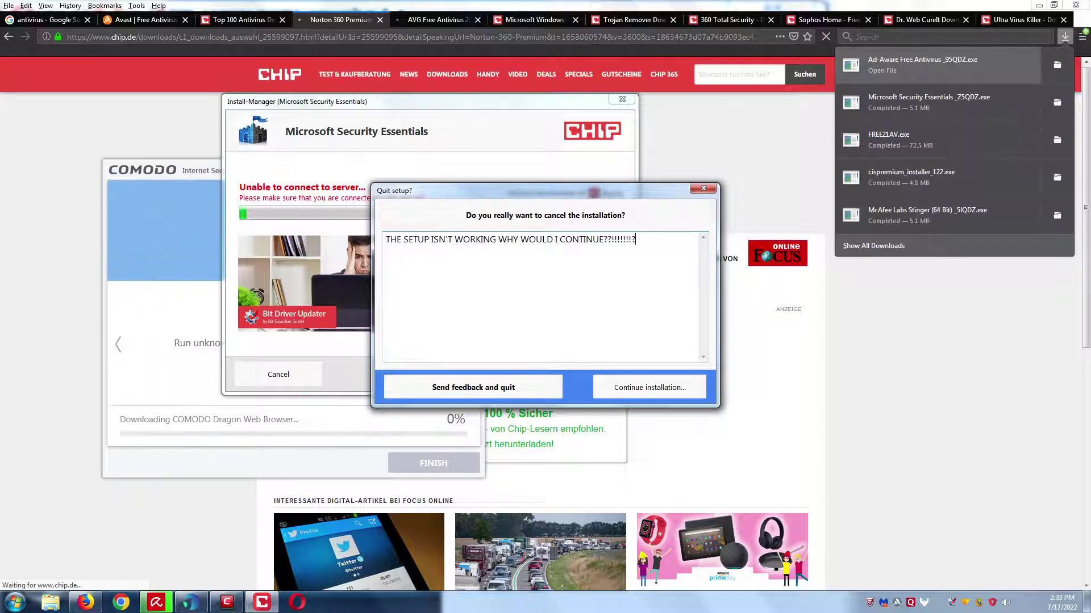
text(!?!?!?!?!?!?!?!?!??!?)
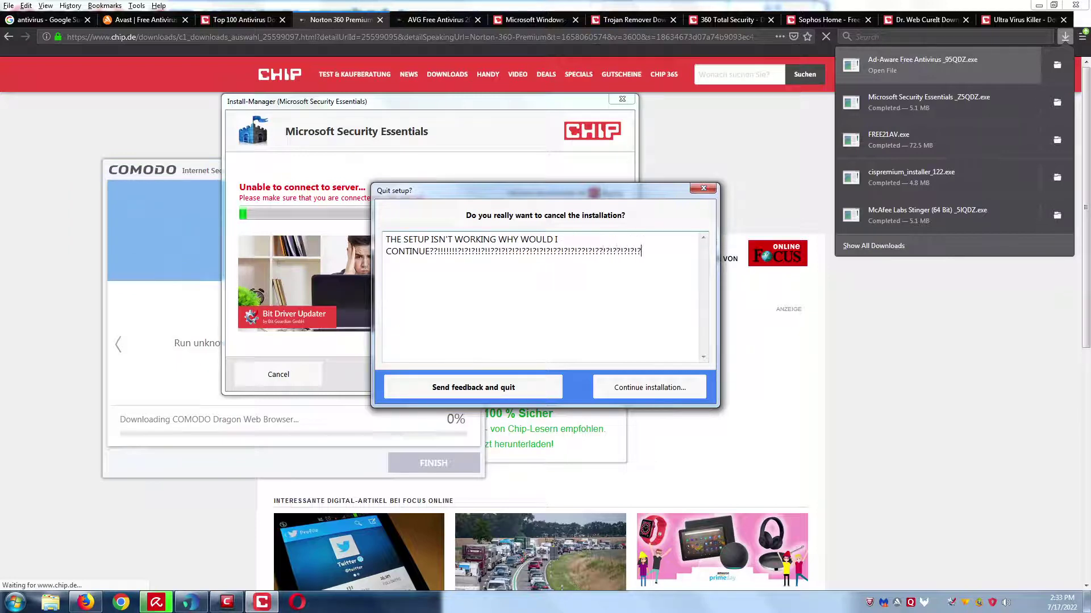
text(!?!?!??!?!?!?!?!?)
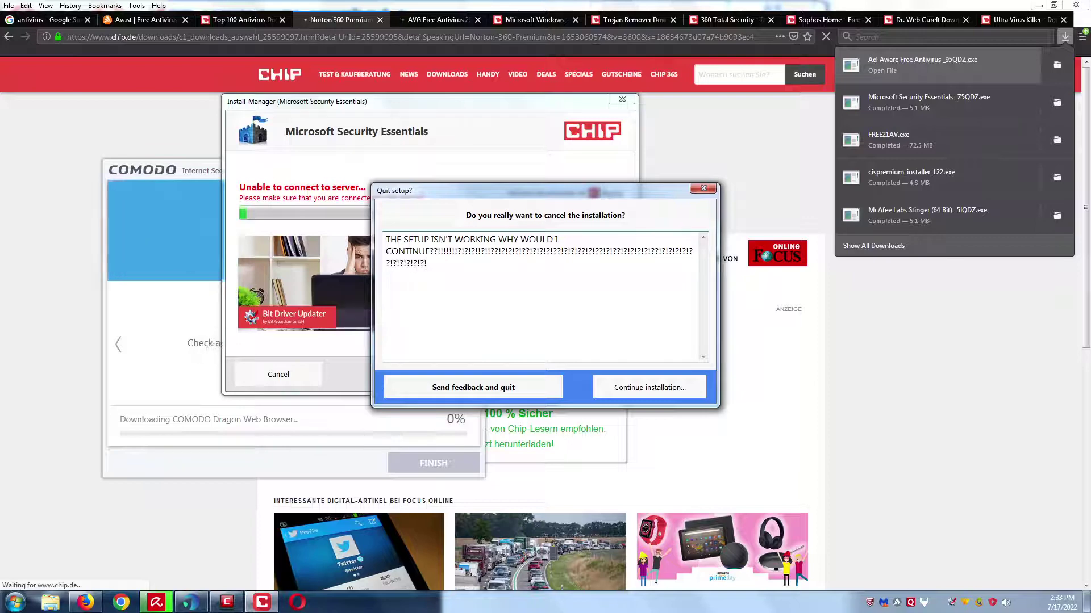
text(!!!!!!!)
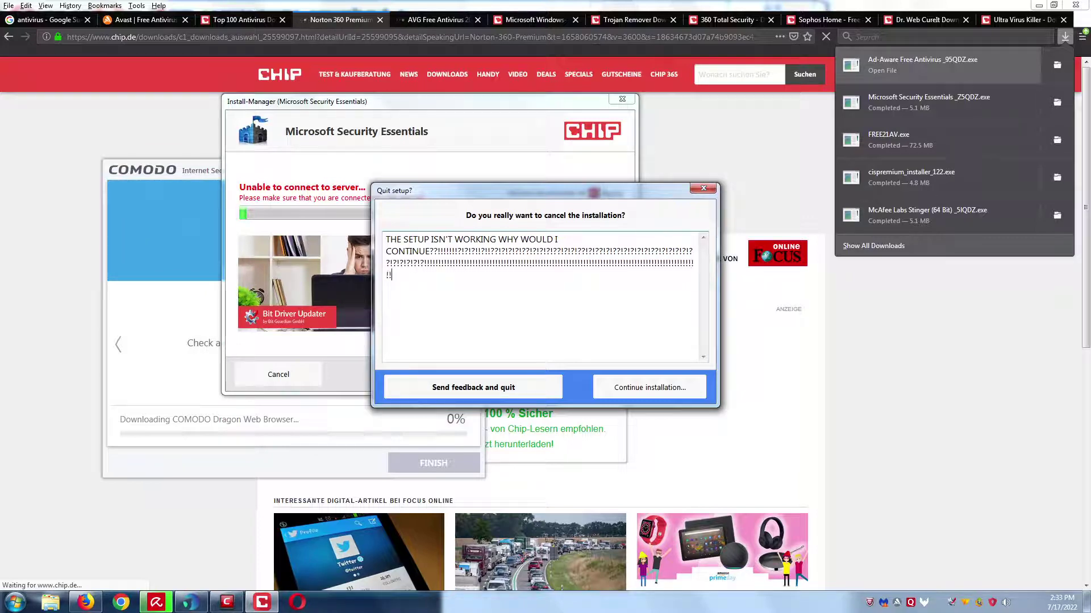
text(!!!!!!!!!!!!!!!!)
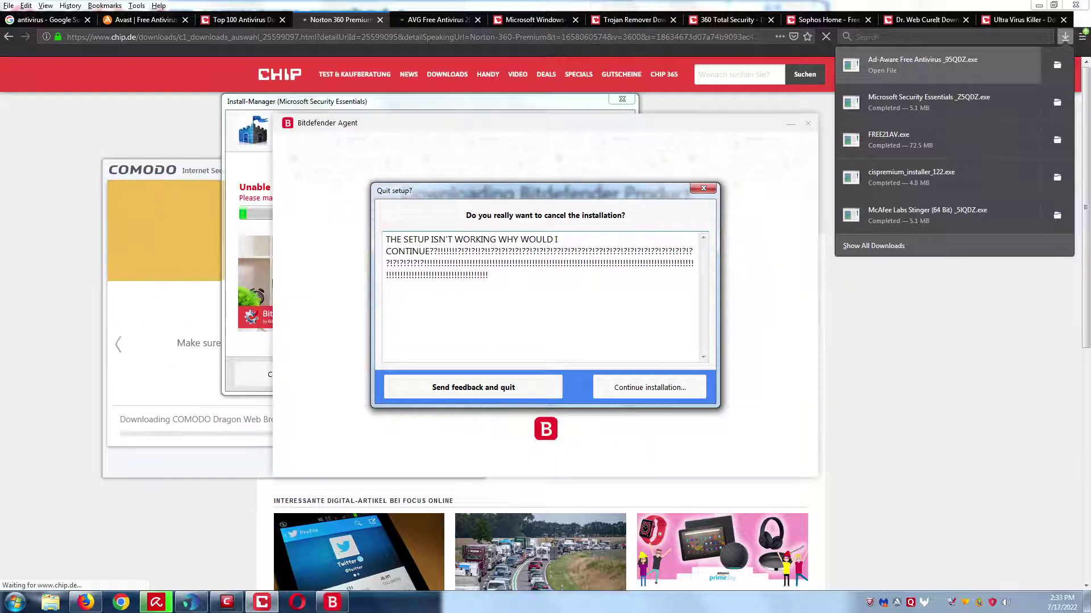
key(Return)
key(Return)
key(Return)
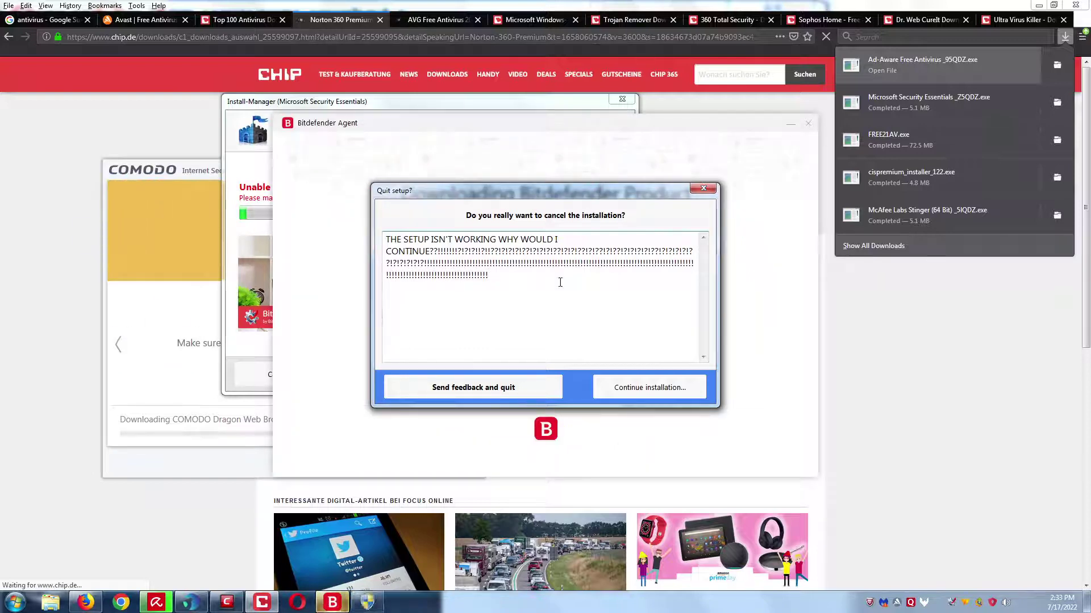
text(t()
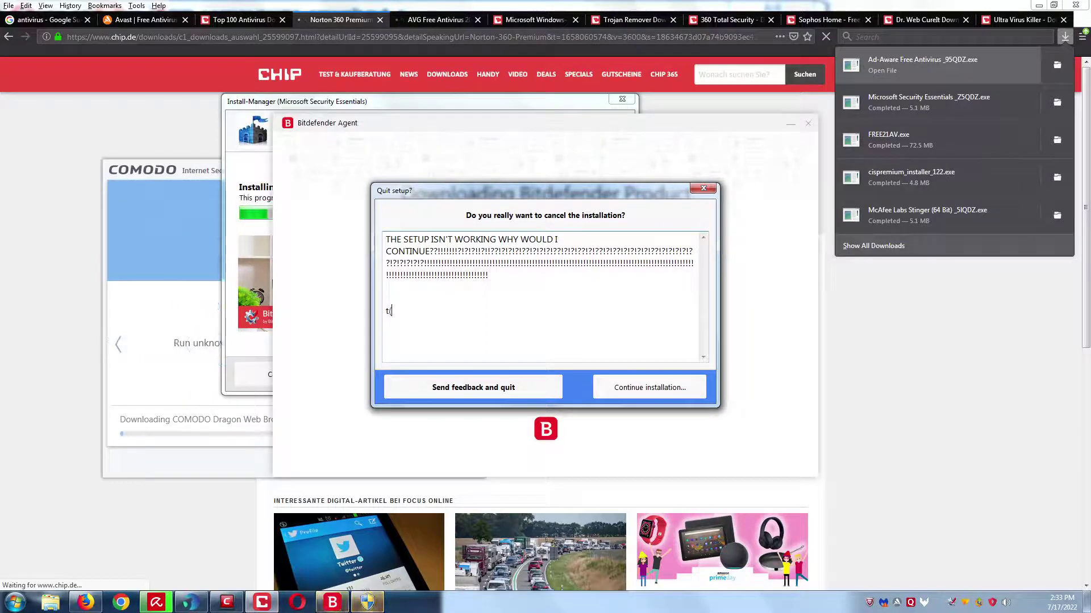
text(-_-z)
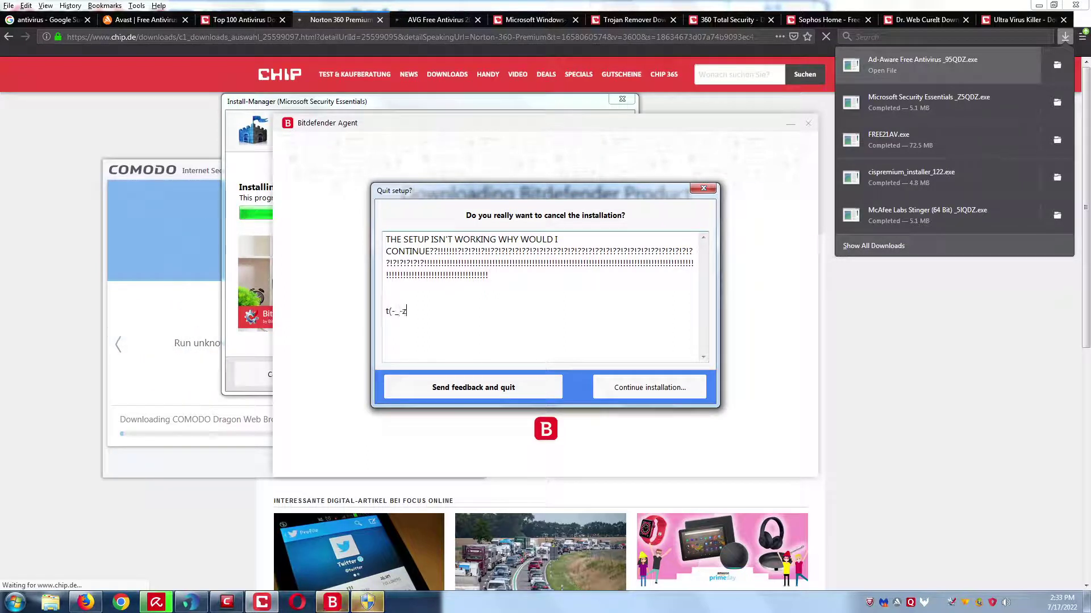
key(BackSpace)
text(t))
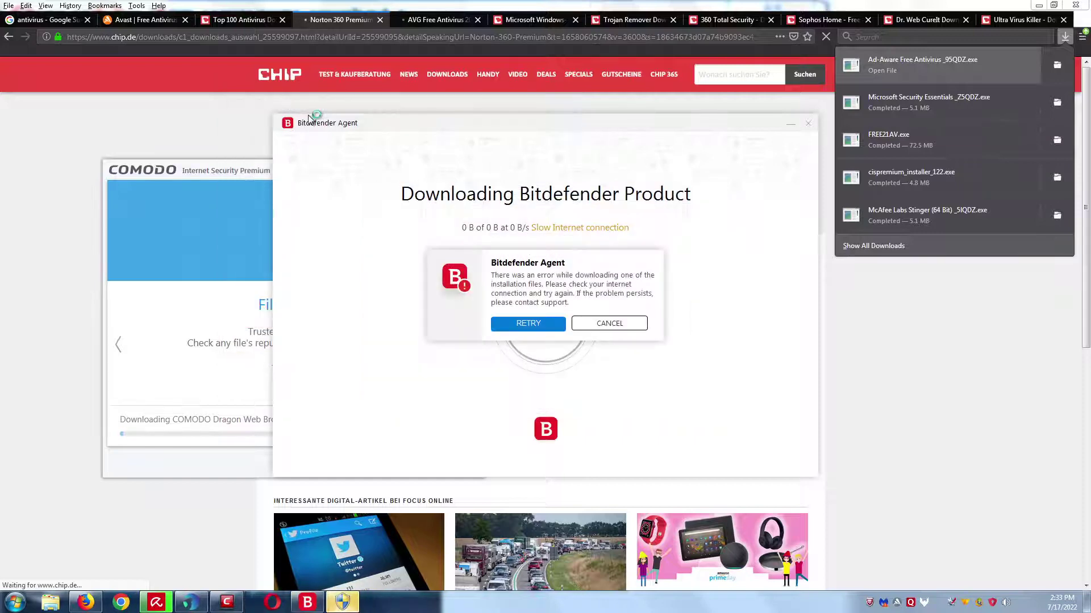
Step: Retry the failed Bitdefender download, approve the permission prompt, and check COMODO and Avira progress
click(543, 323)
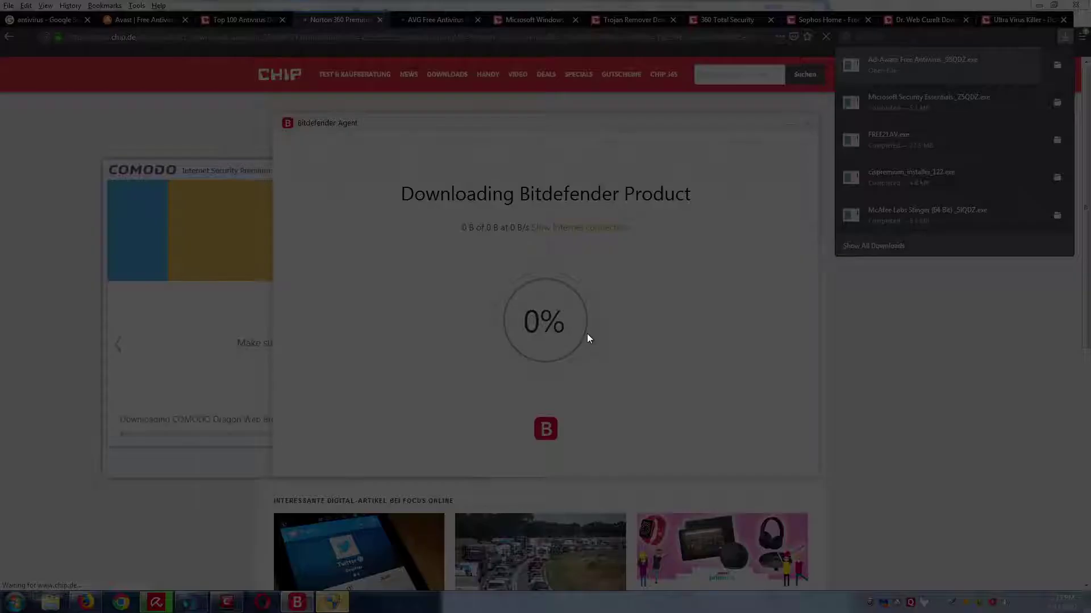
click(581, 317)
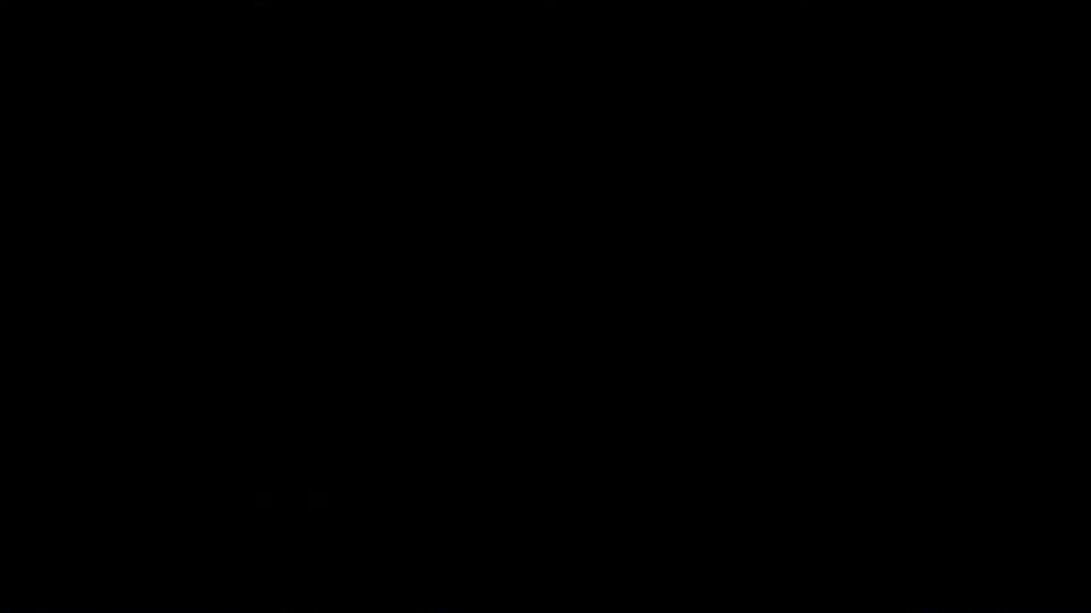
click(196, 604)
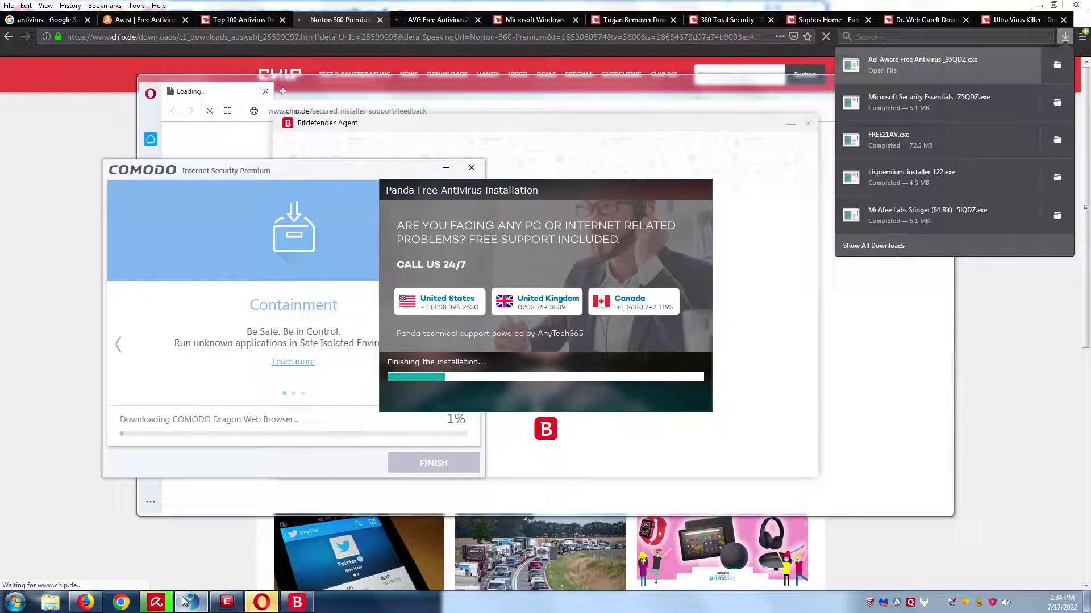
click(164, 600)
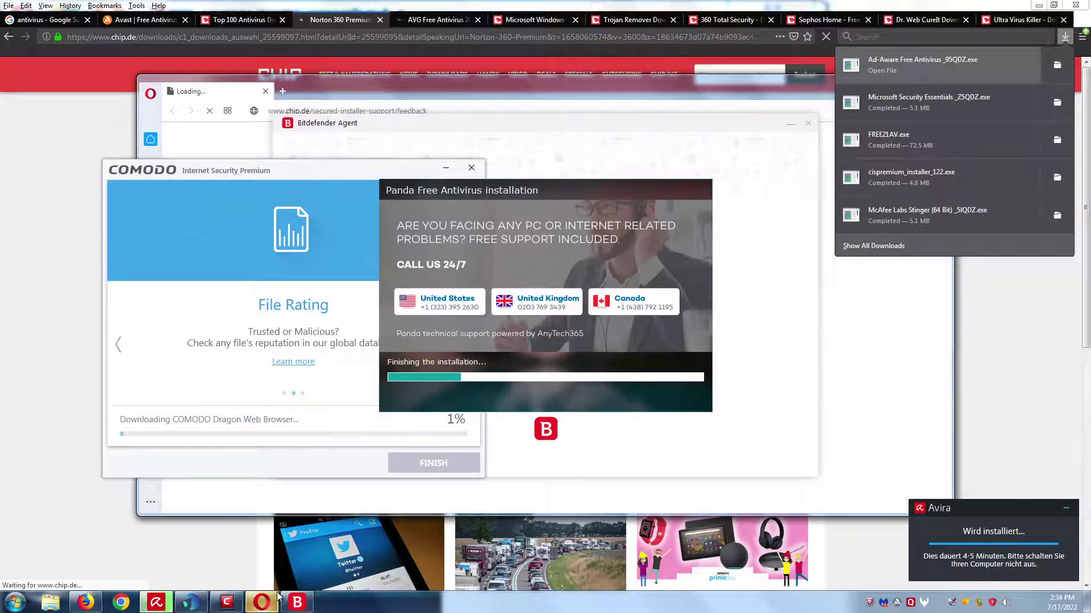
Step: Close Opera, retry the COMODO Dragon download and dismiss its unsigned-file warning
right_click(261, 603)
click(252, 573)
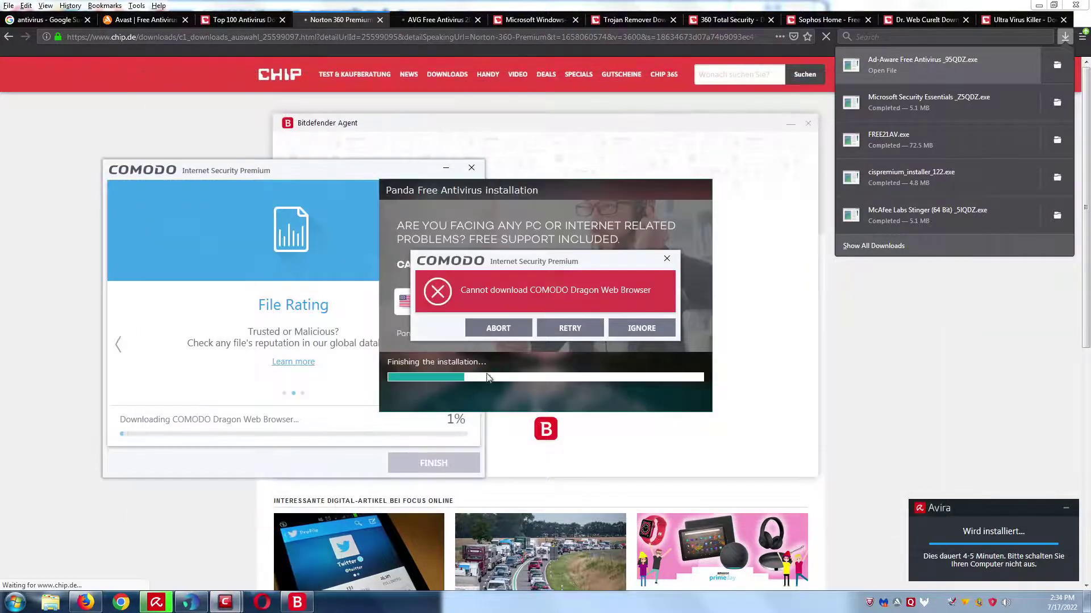
click(568, 326)
click(625, 329)
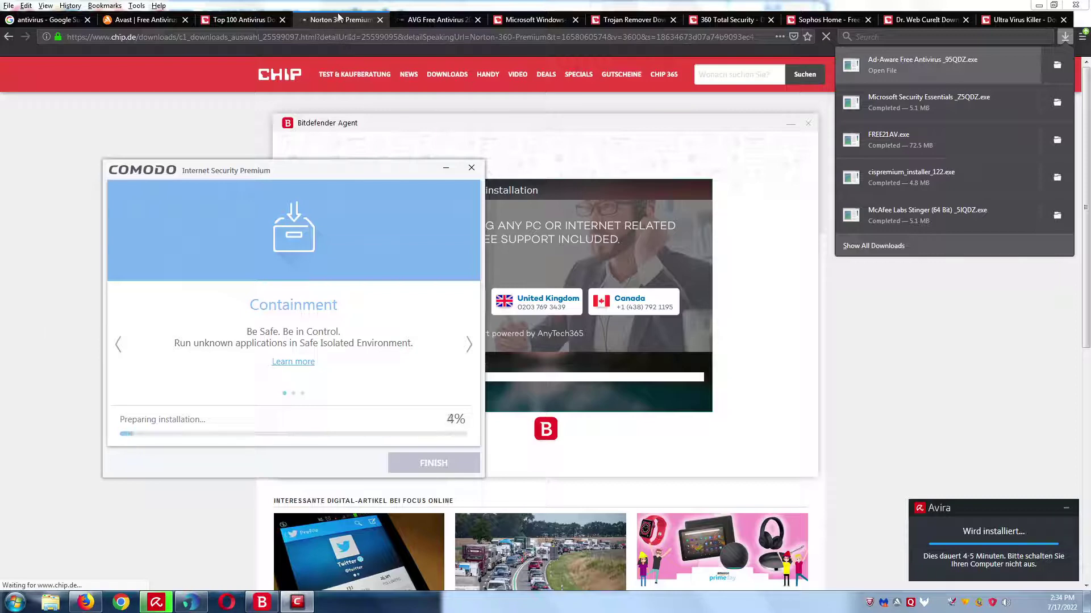
click(85, 603)
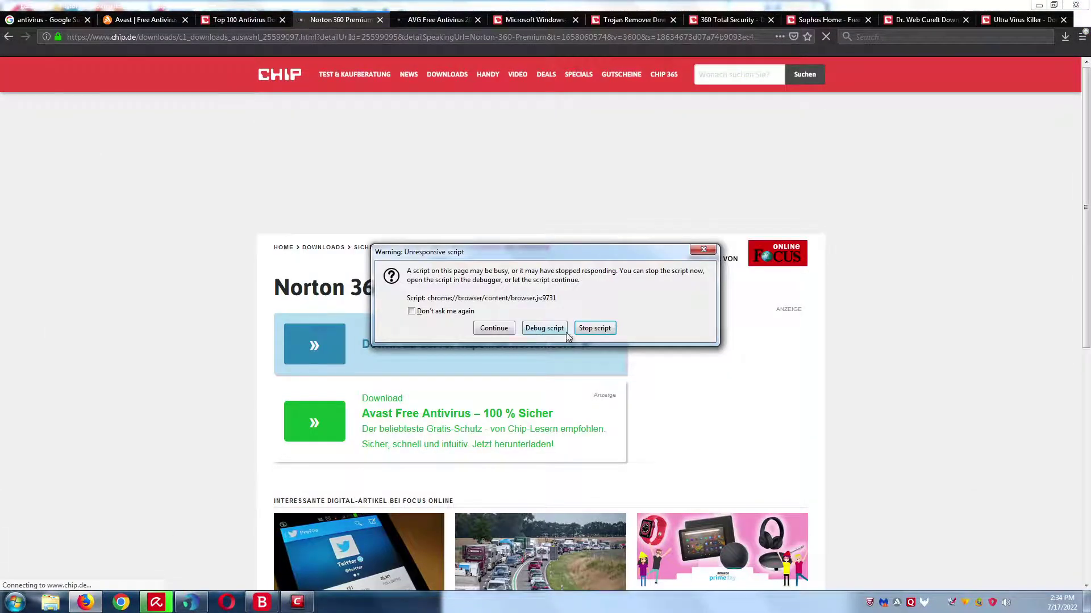
Step: Stop Firefox's unresponsive script, then close Bitdefender Agent and confirm cancelling its download
click(594, 329)
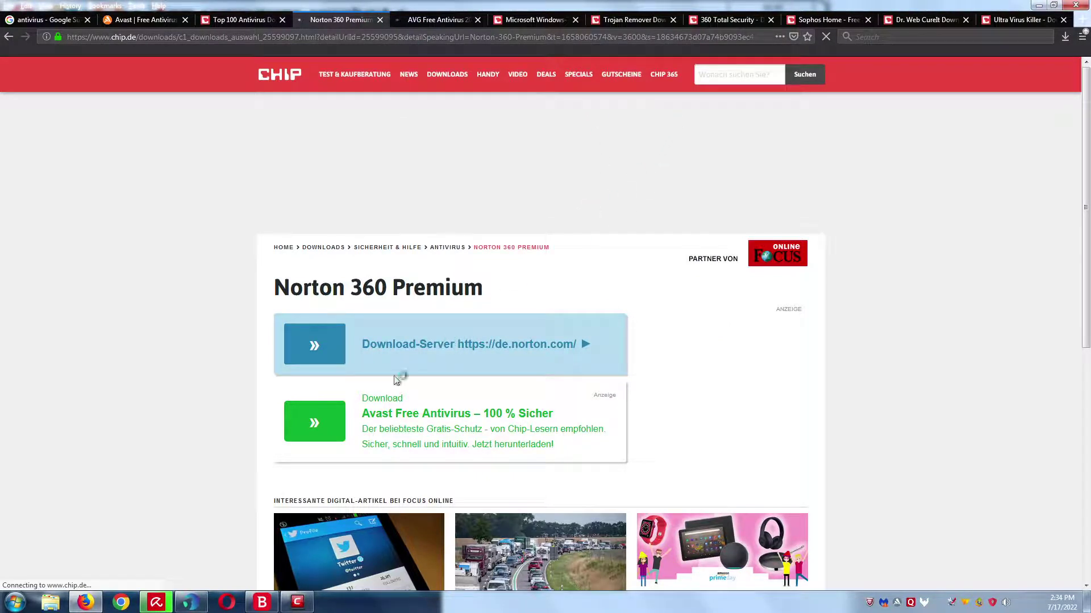
click(262, 603)
click(297, 602)
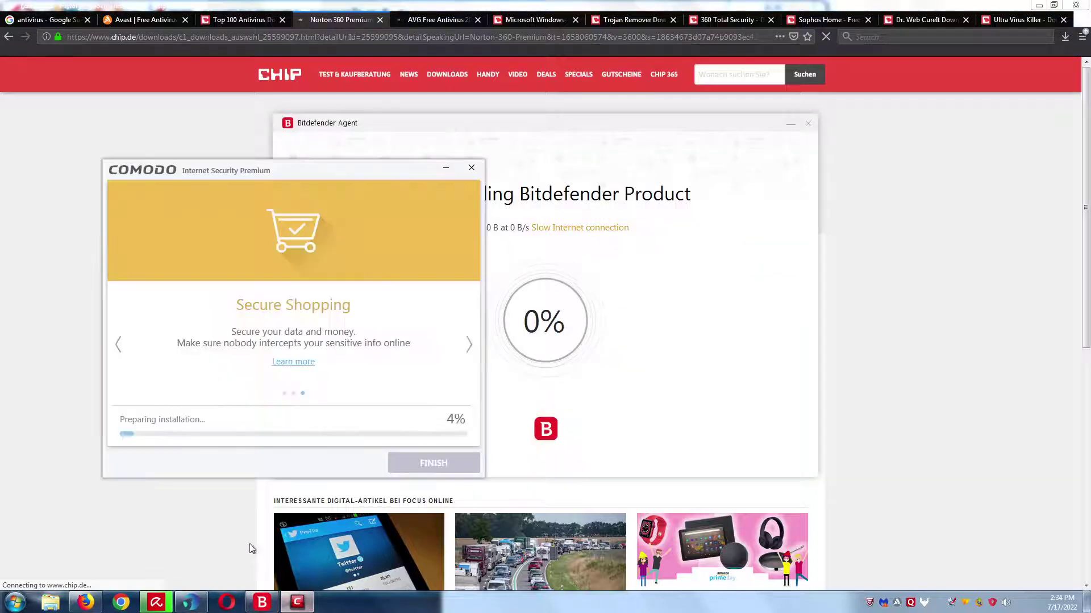
click(547, 320)
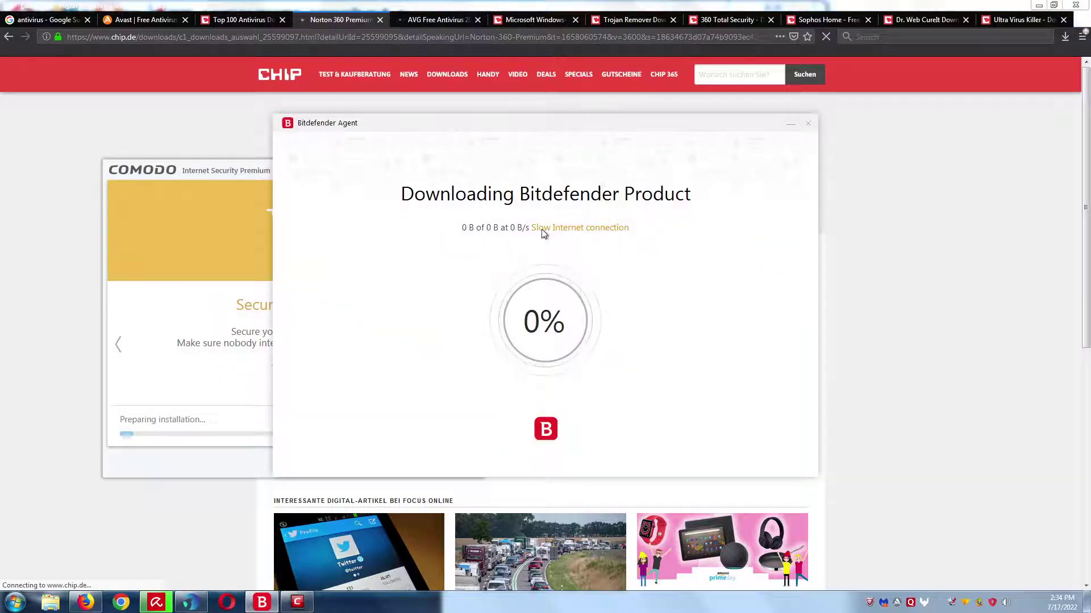
drag(533, 137, 677, 147)
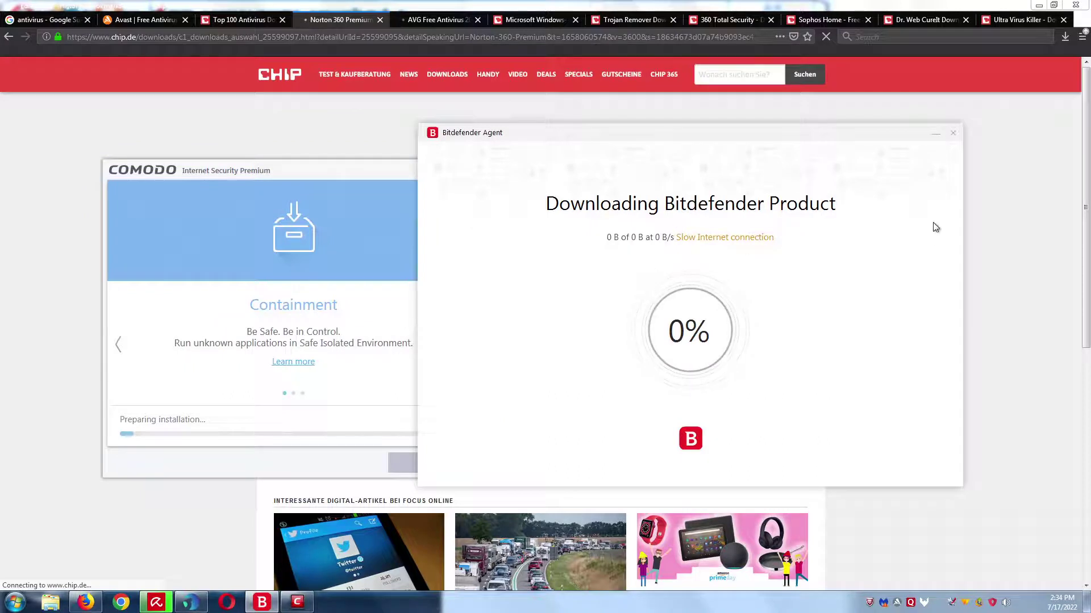
click(952, 137)
click(660, 385)
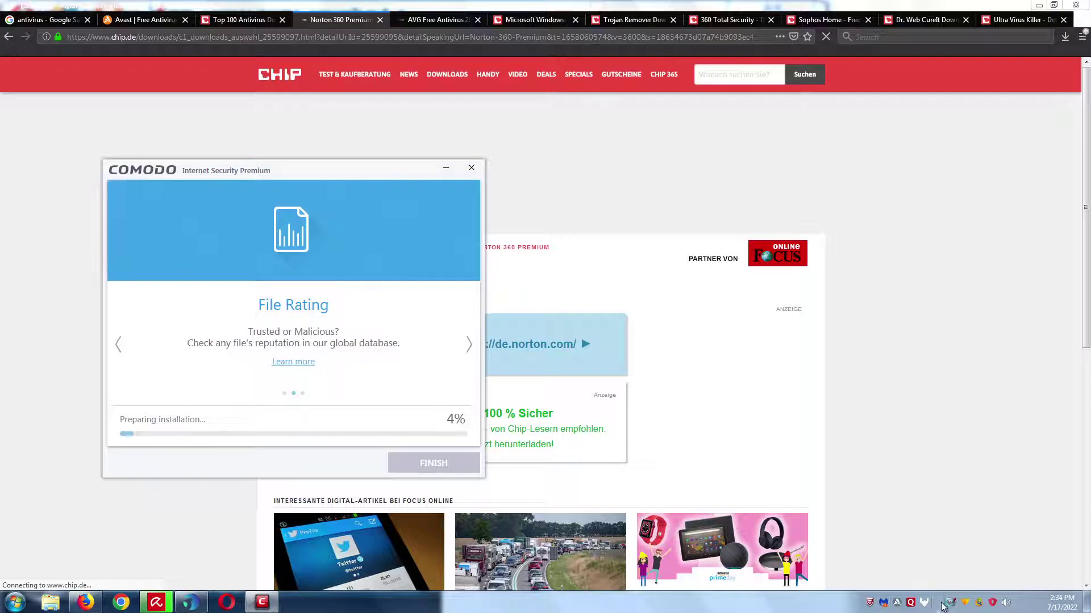
Step: Launch an installed program from the Start menu's All Programs list
click(11, 602)
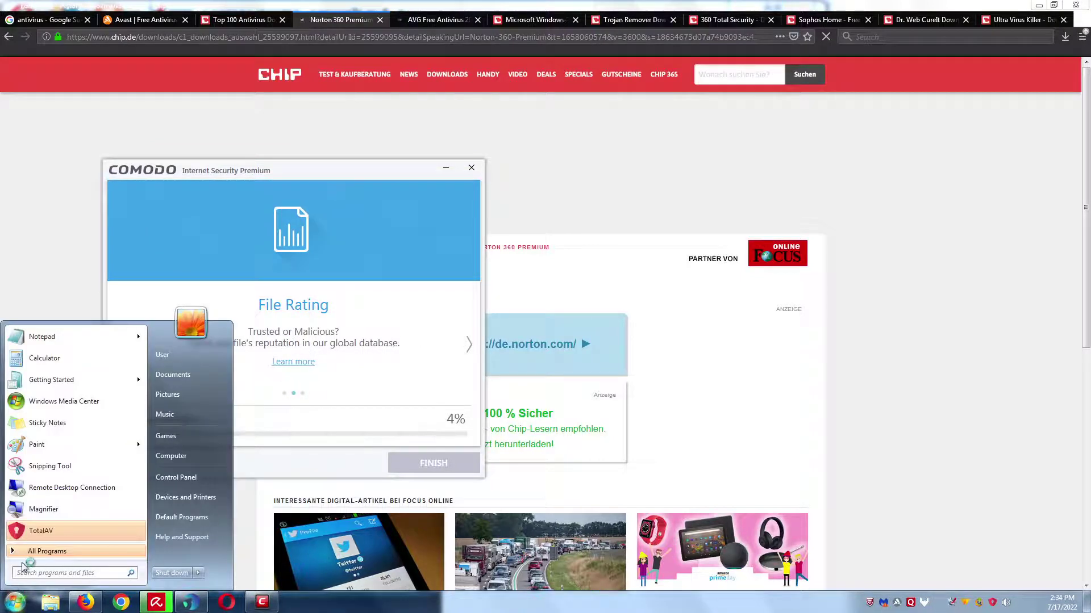
click(23, 553)
scroll(63, 514, down, 2)
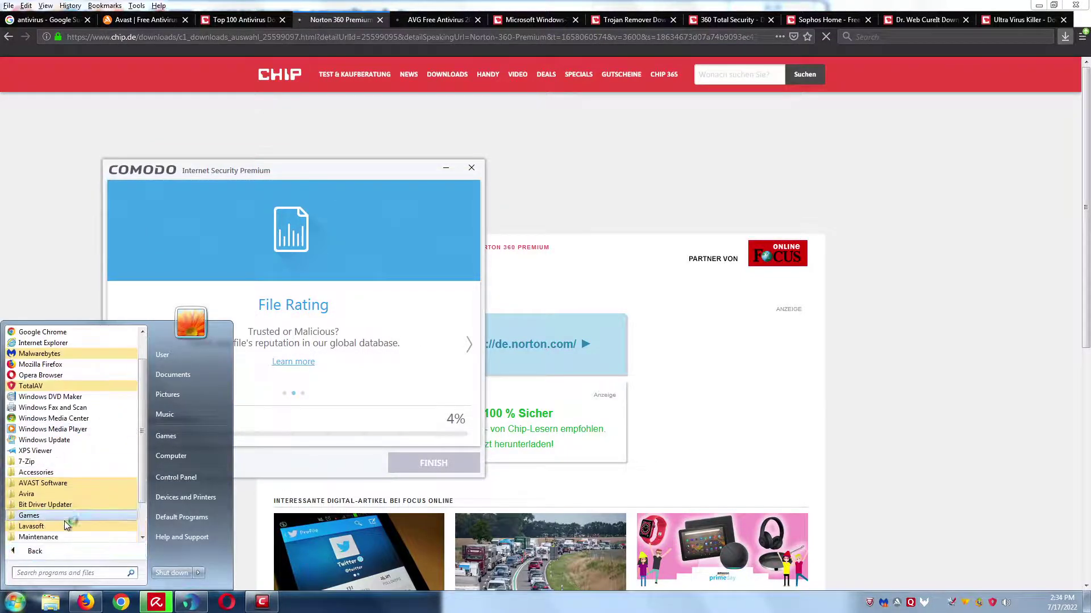
scroll(56, 507, down, 2)
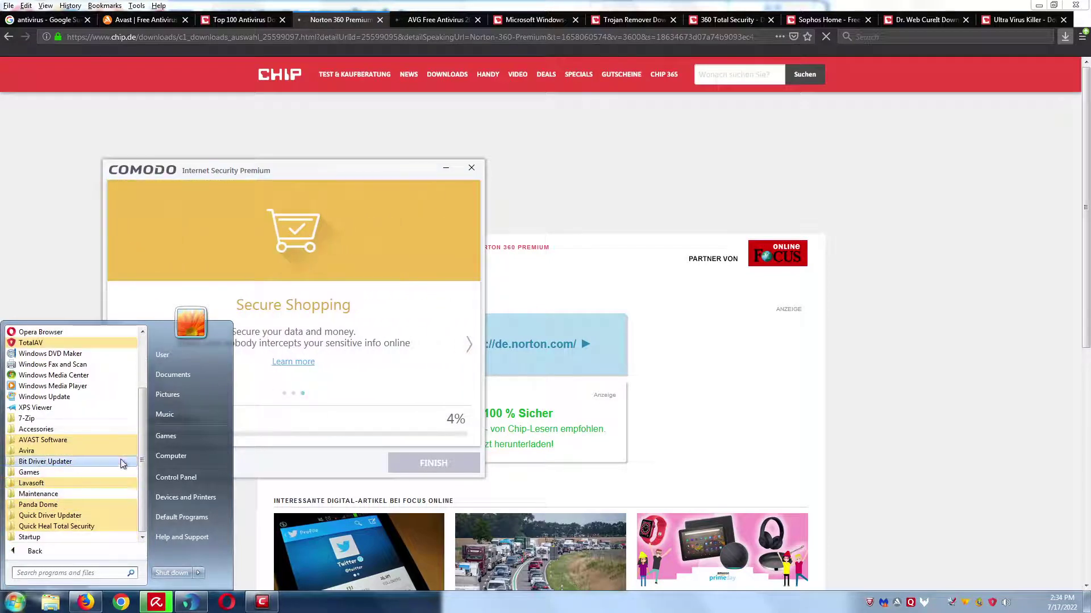
scroll(56, 398, up, 2)
click(45, 386)
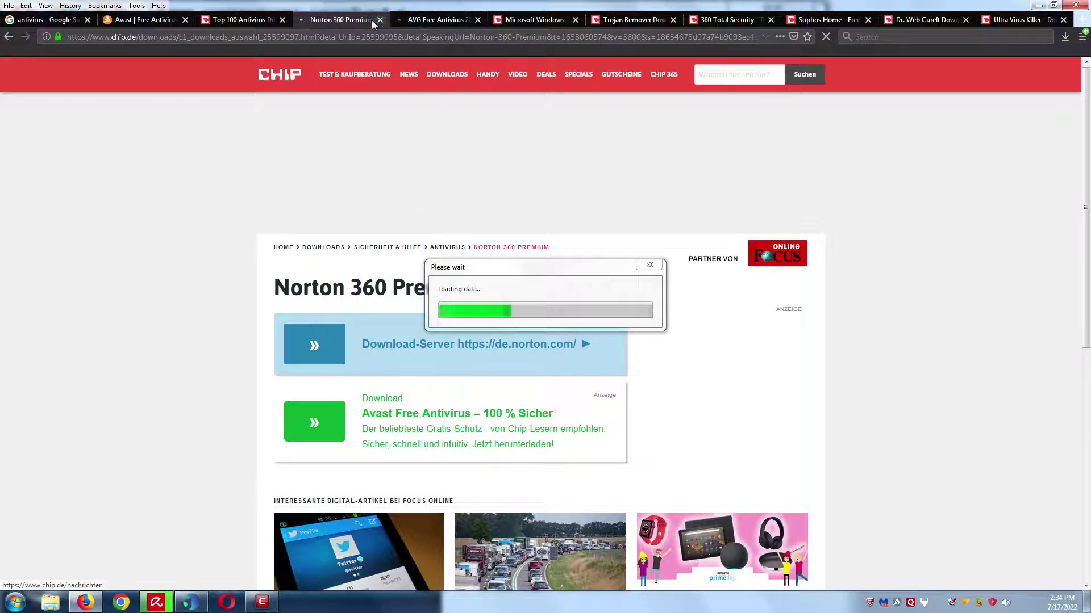
Step: Minimise Firefox and drag the COMODO, Panda and connection-error windows apart
click(80, 604)
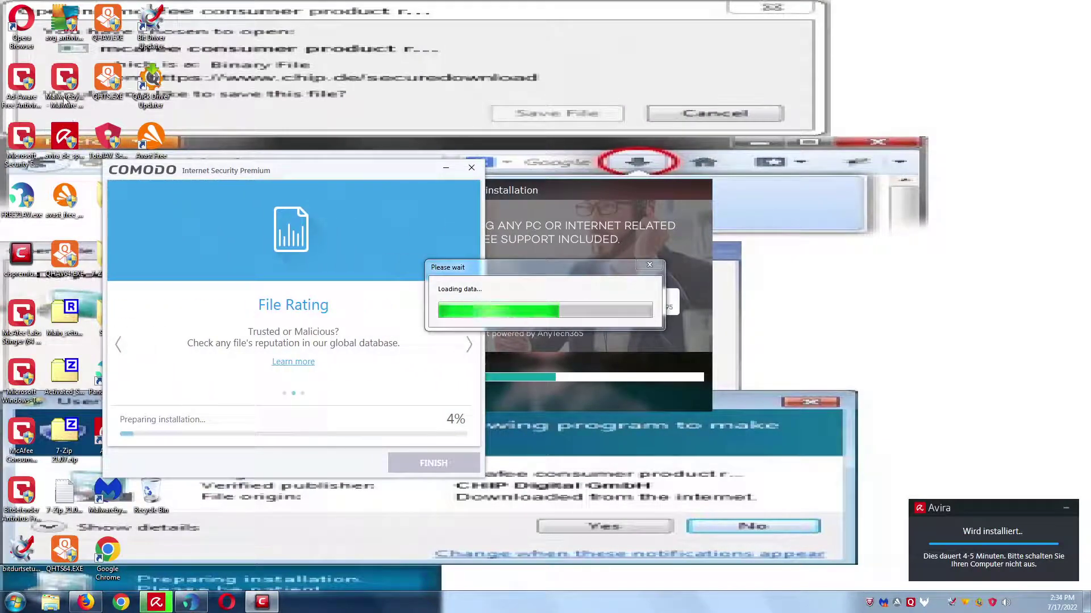
drag(175, 197, 355, 134)
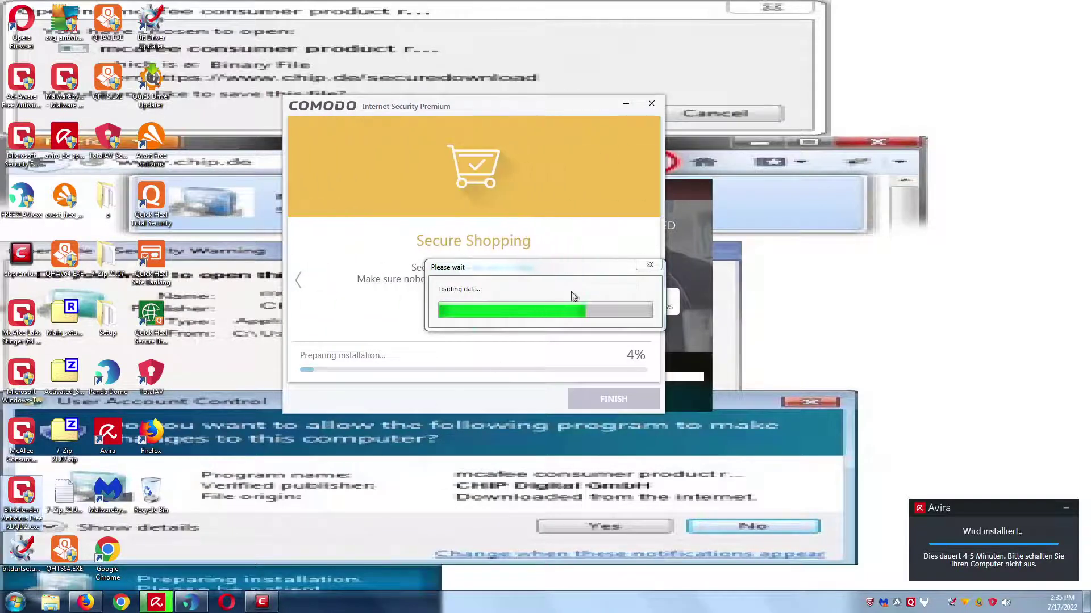
drag(316, 108, 890, 230)
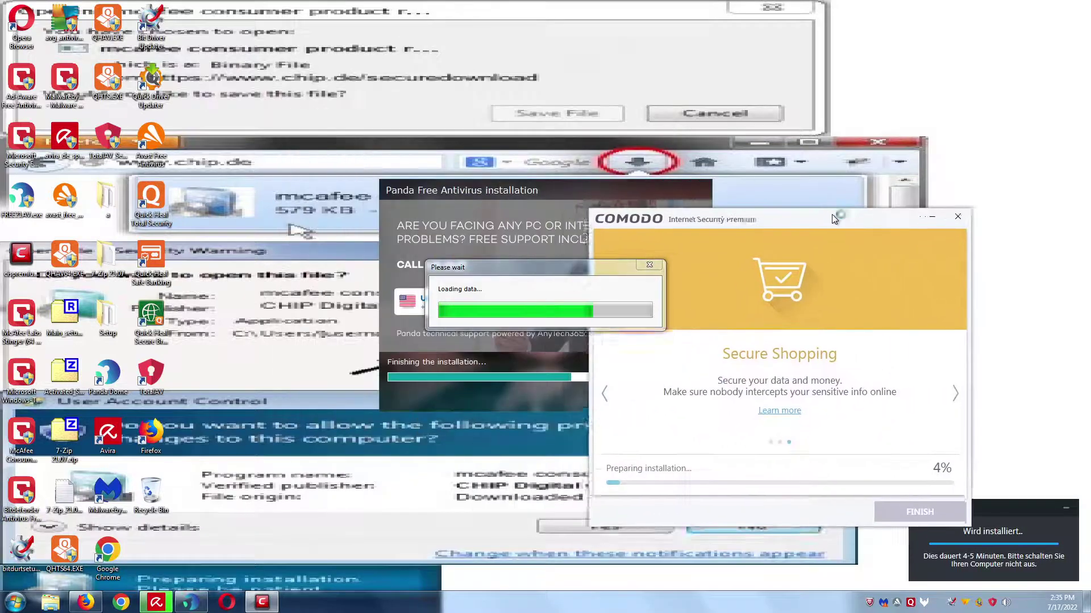
drag(578, 196, 773, 40)
drag(444, 239, 234, 98)
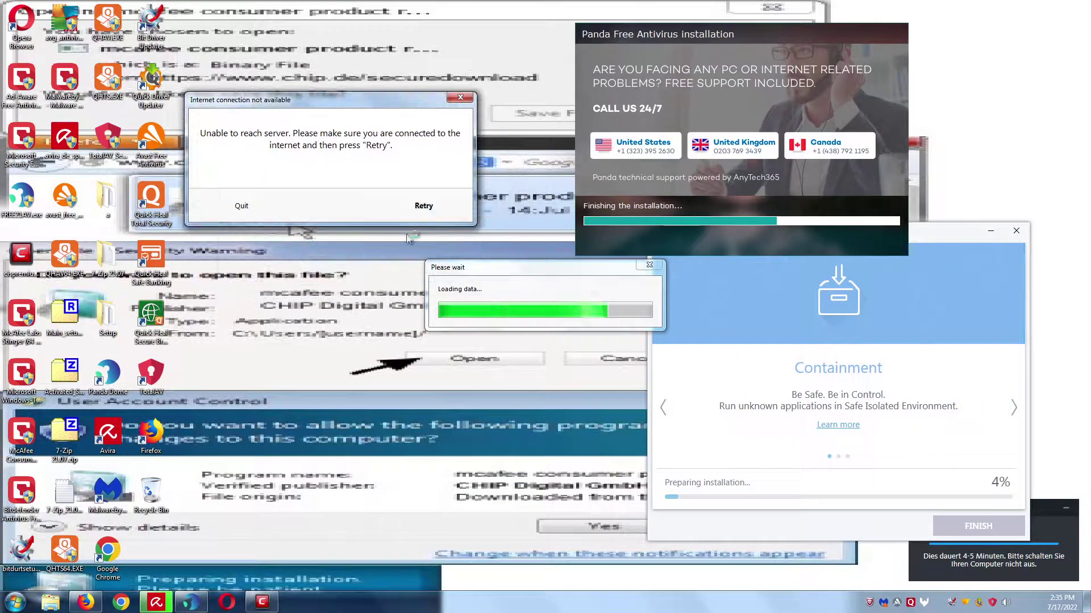
Step: Retry the server connection, move the loading box aside, and bring Firefox back
click(419, 205)
drag(449, 267, 285, 97)
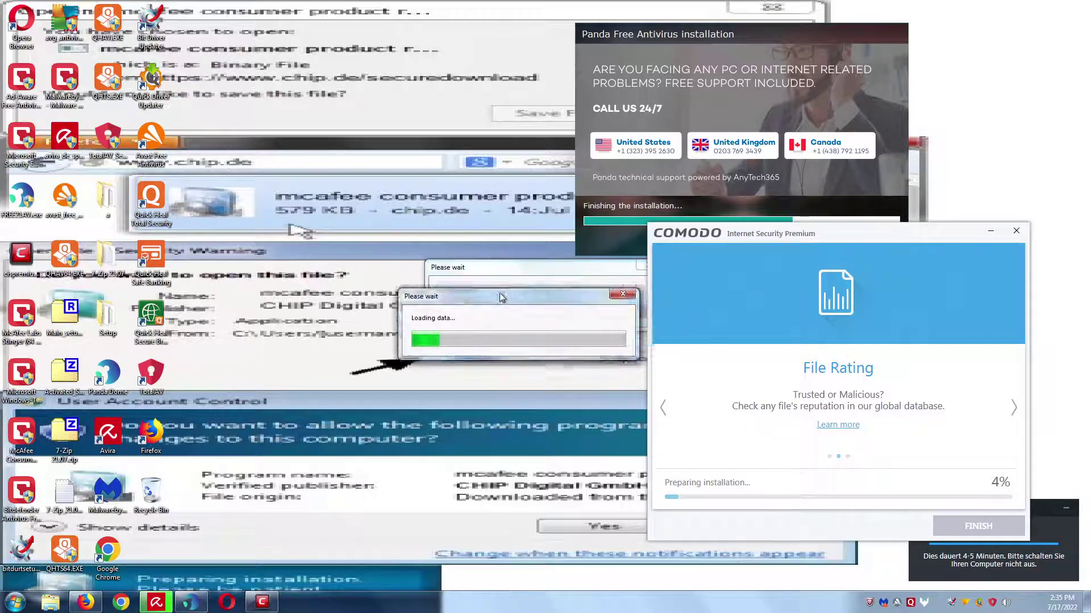
click(85, 602)
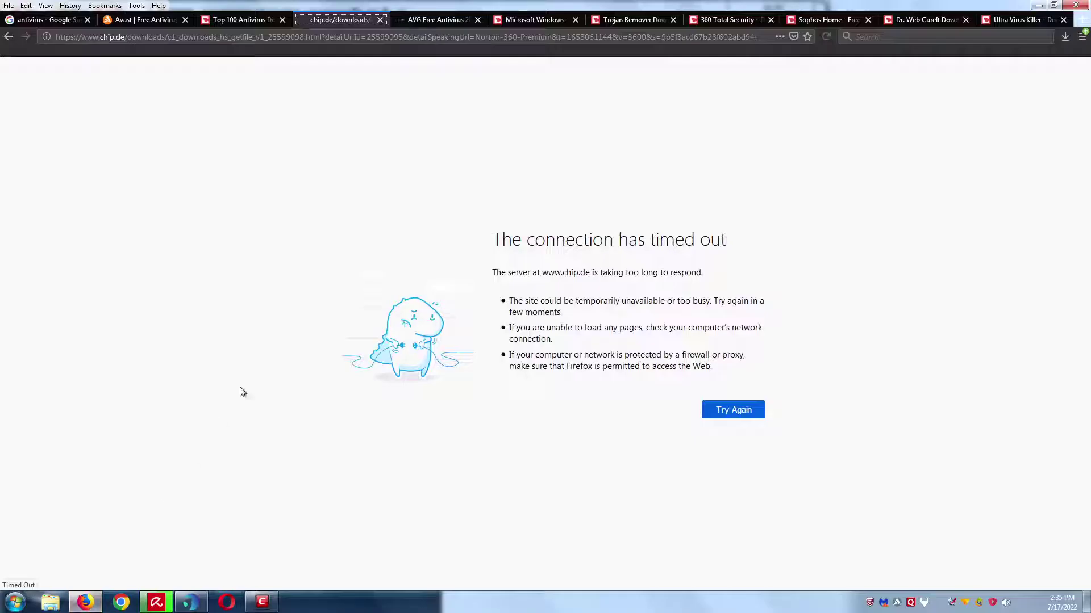
Step: Retry the timed-out chip.de download page, then bring up the CHIP Secured Installer permission prompt
click(735, 411)
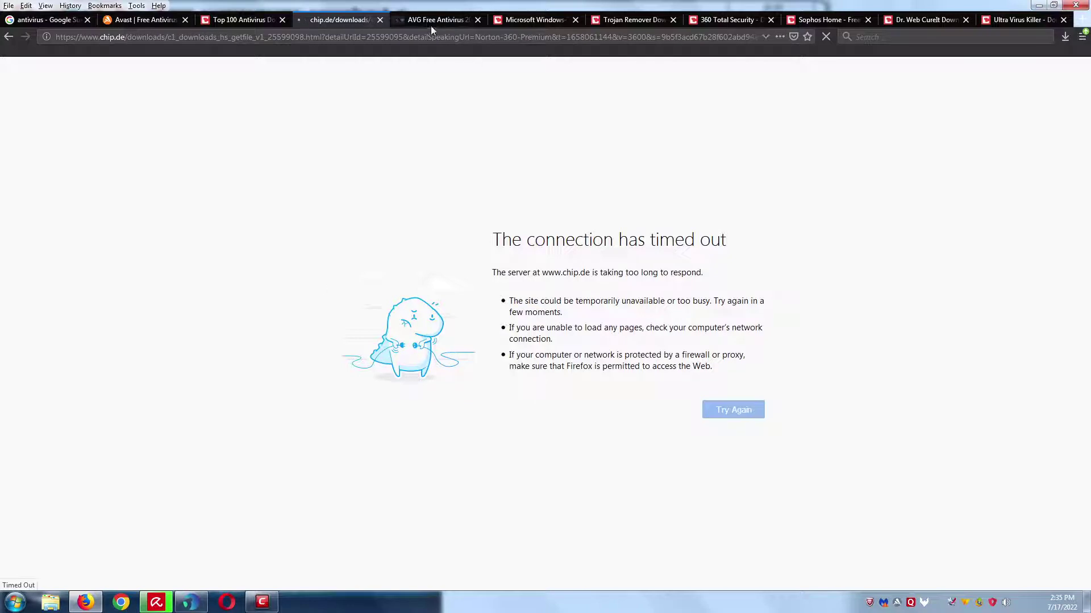
click(350, 24)
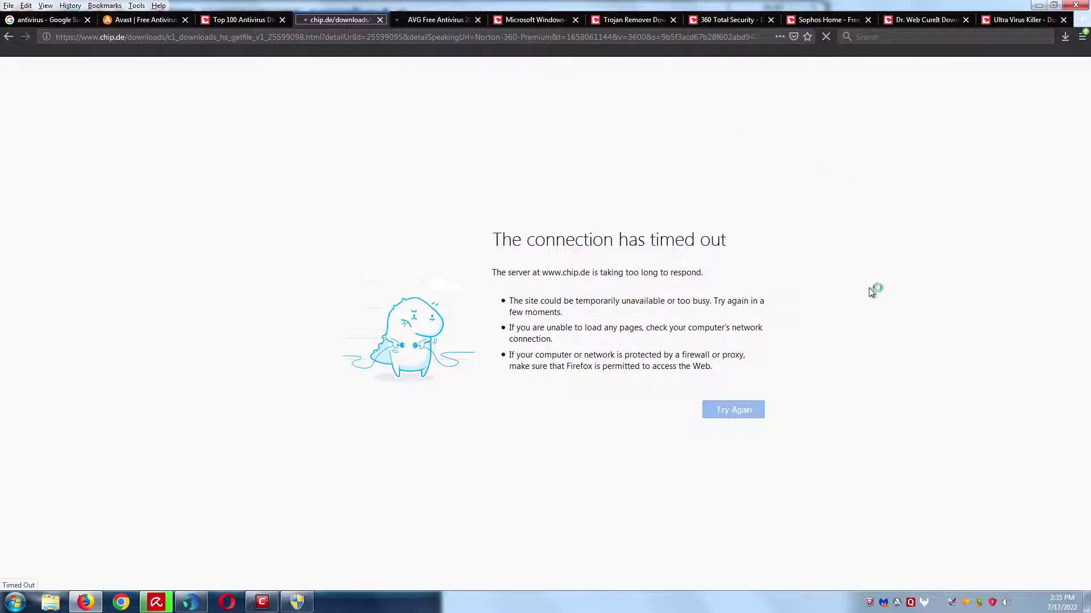
click(292, 599)
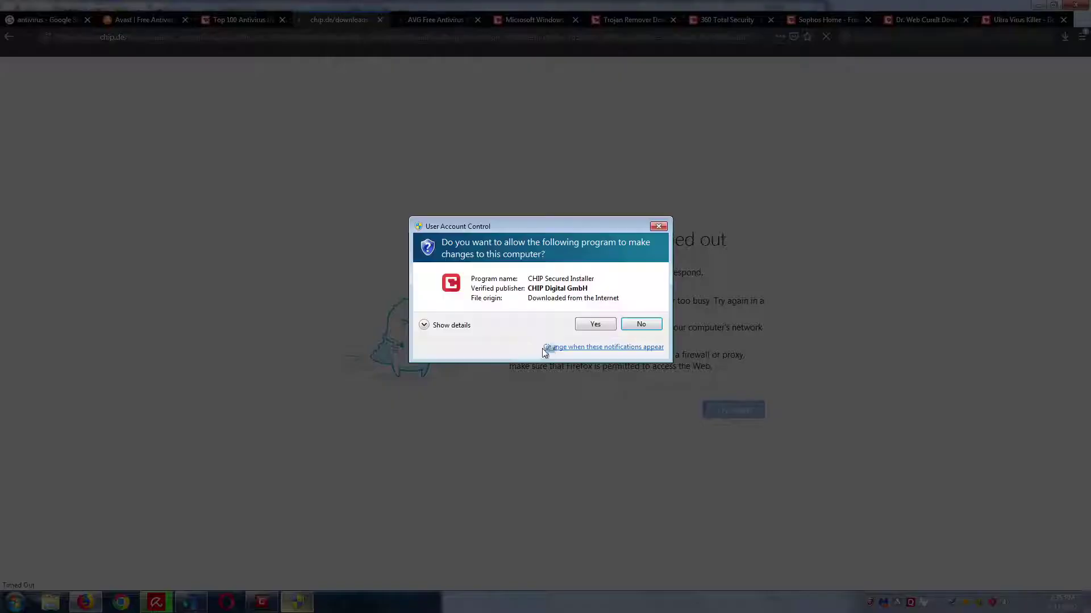
Step: Open User Account Control Settings via the prompt's 'Change when these notifications appear' link
click(550, 348)
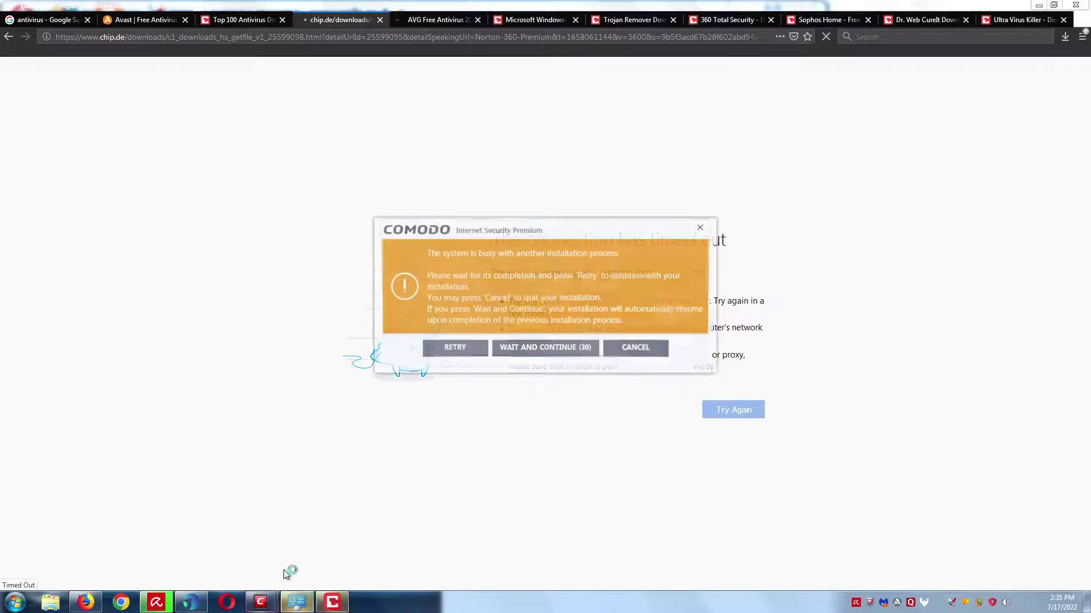
click(297, 602)
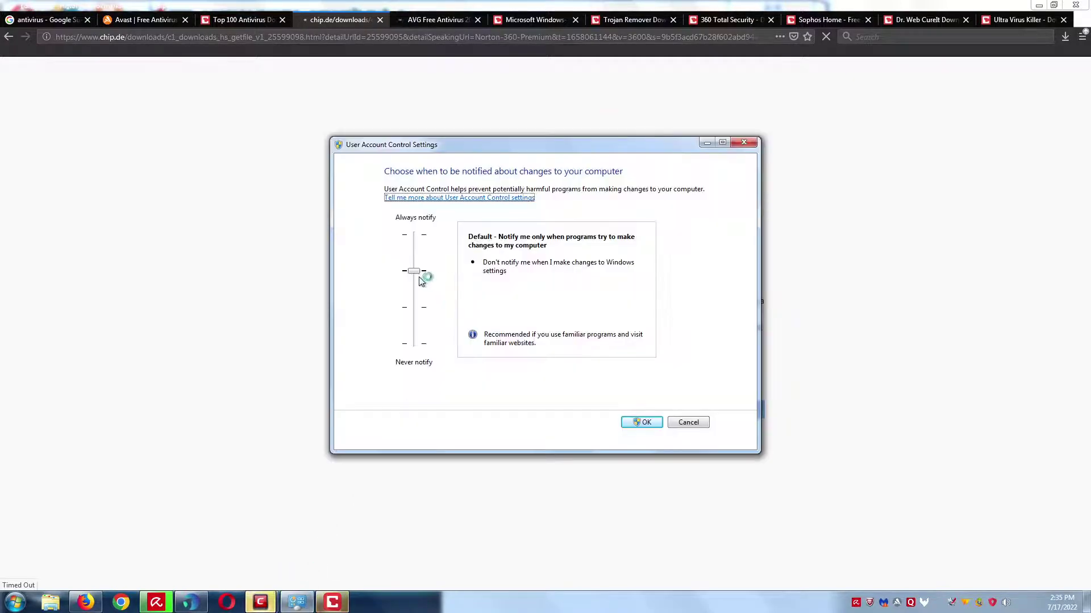
Step: Lower UAC notifications to Never notify, then retry the busy Comodo installation
drag(414, 272, 422, 385)
click(635, 421)
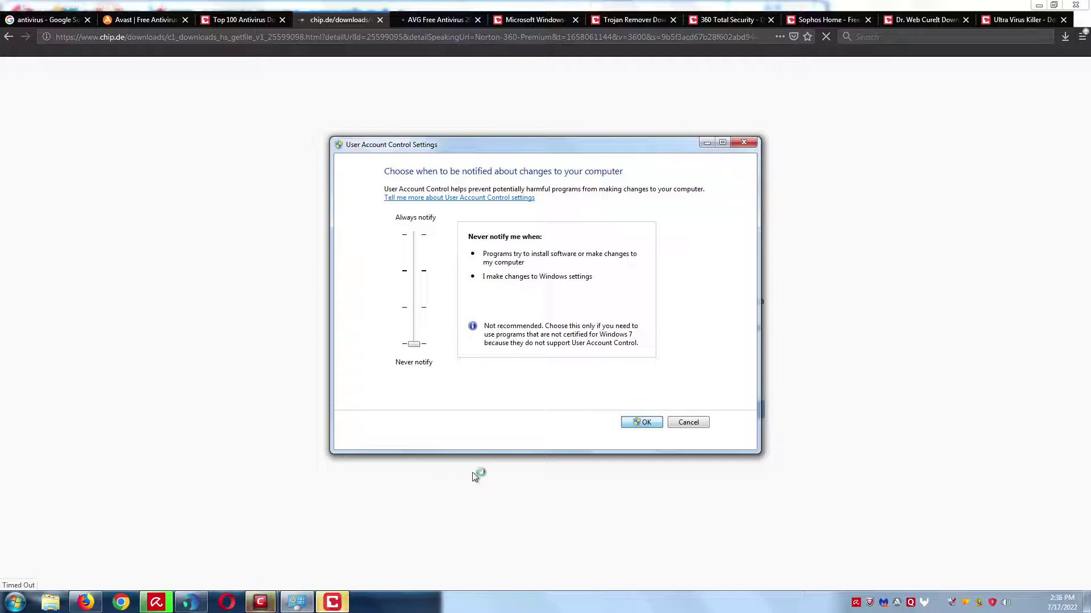
mouse_move(271, 607)
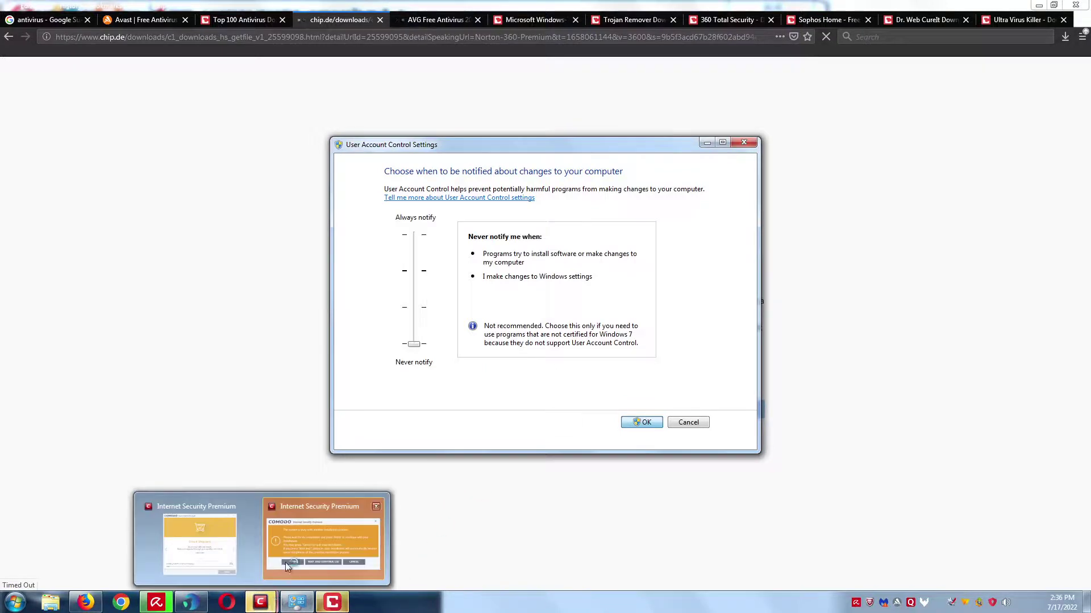
click(286, 563)
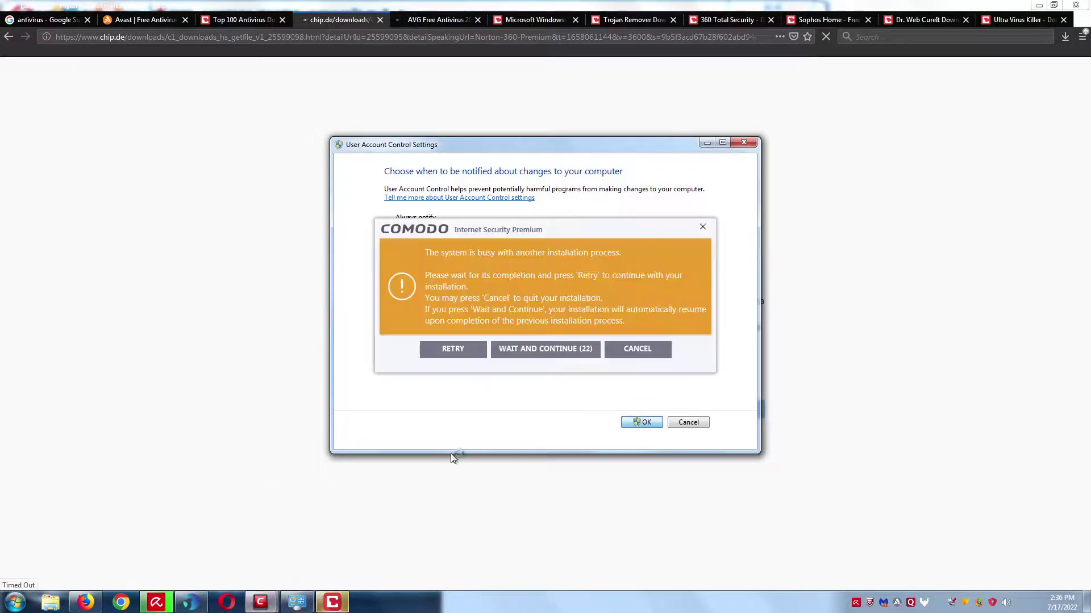
click(447, 351)
click(333, 603)
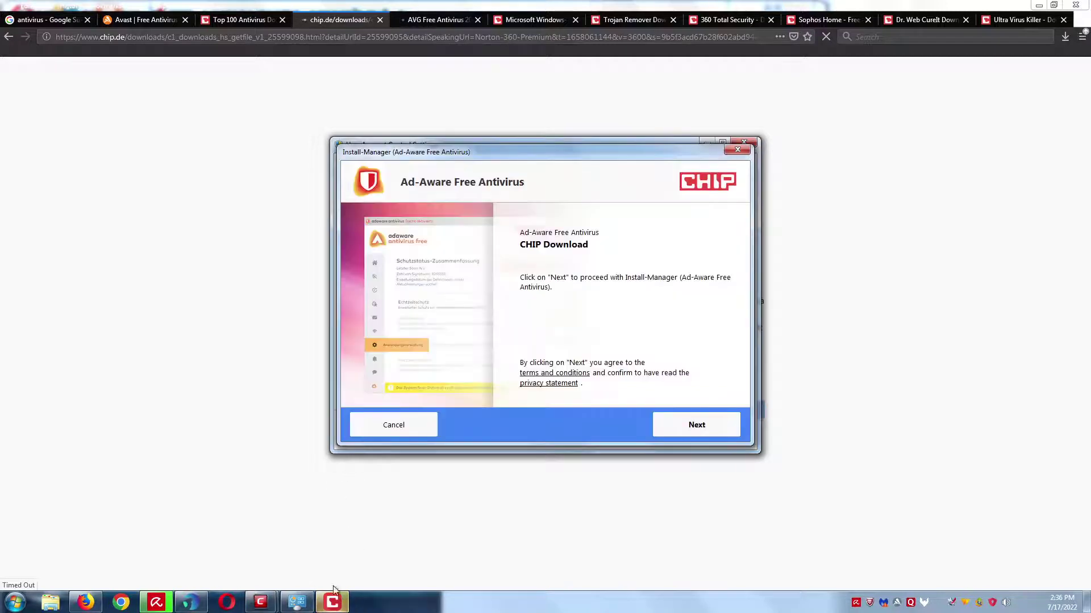
Step: Advance the Ad-Aware Free Antivirus install past the CHIP Download page and move its window upper left
click(690, 428)
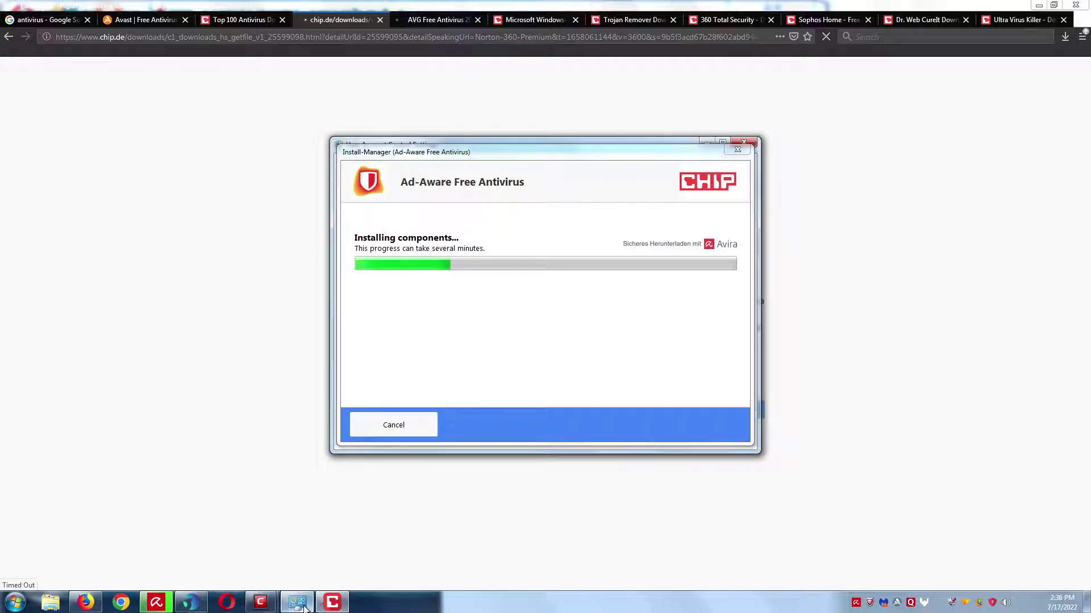
click(180, 602)
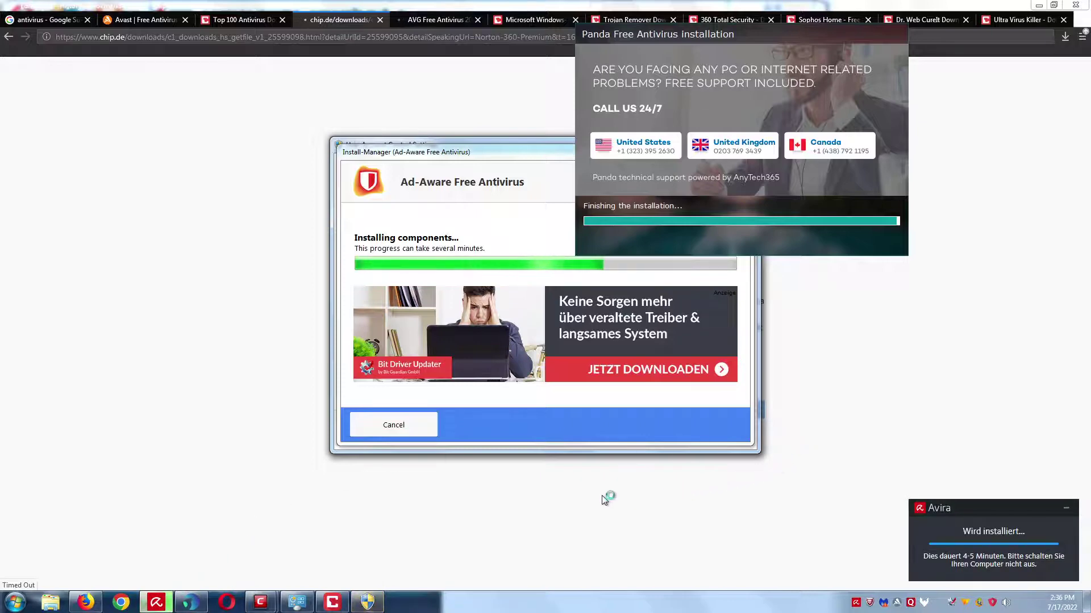
click(536, 422)
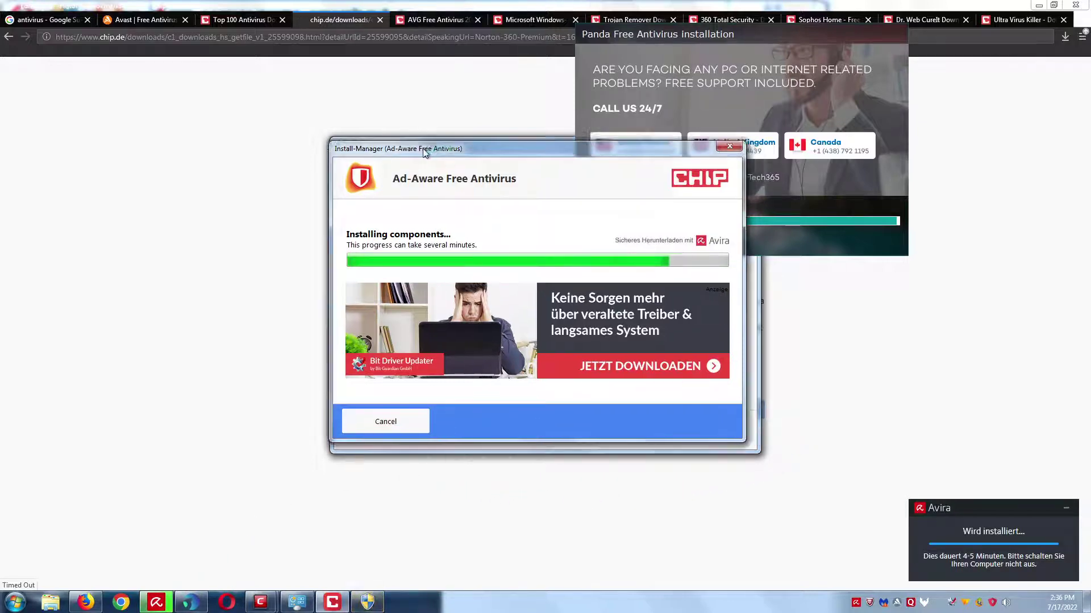
drag(449, 152, 176, 68)
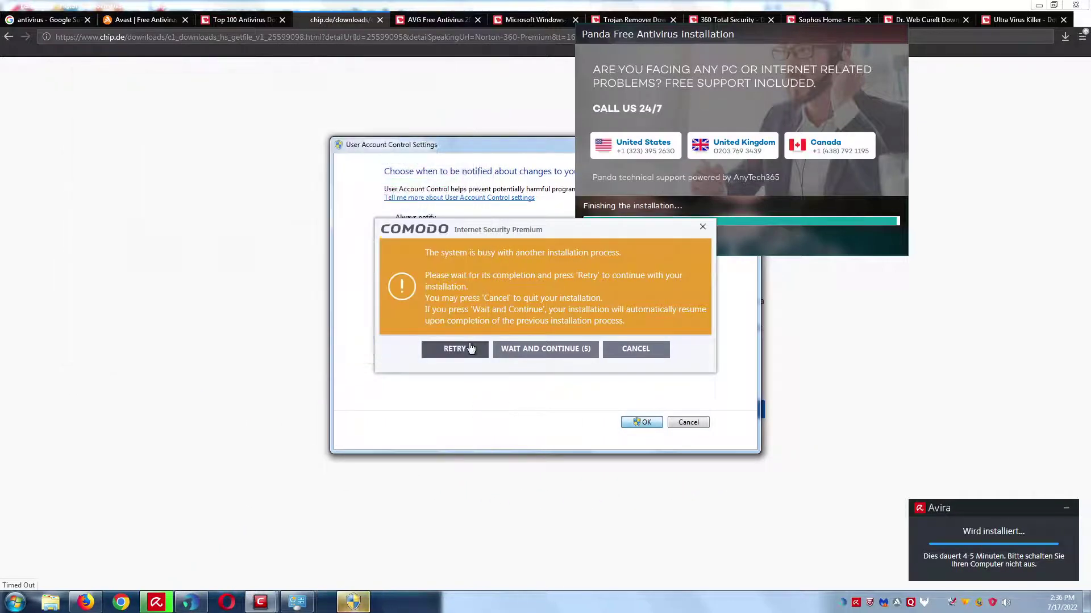
Step: Approve the Adaware permission prompt and show the Welcome to Adaware Antivirus 12 screen
click(331, 603)
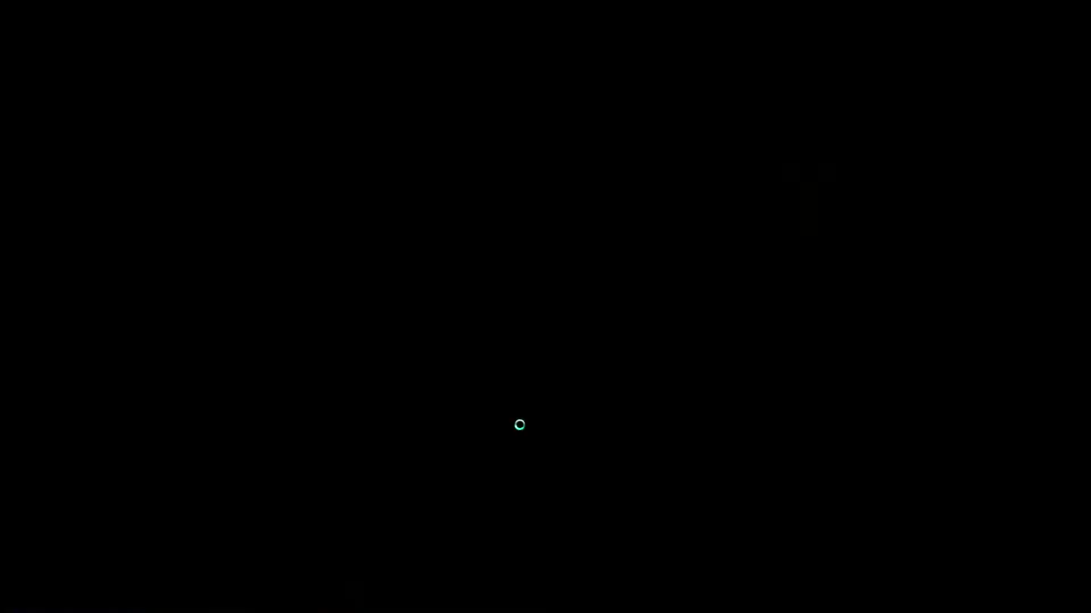
click(590, 316)
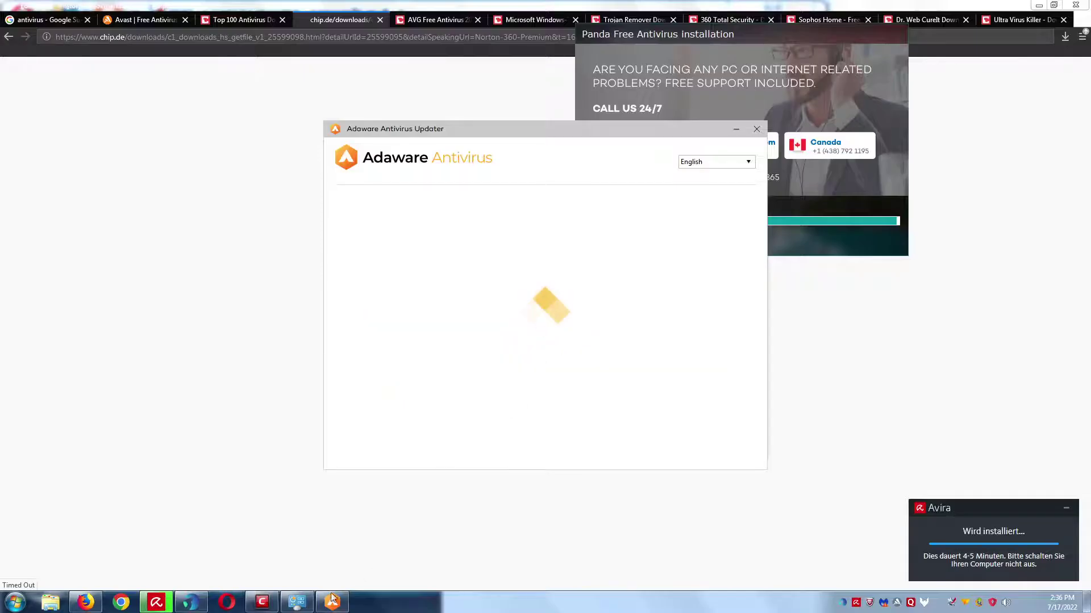
mouse_move(294, 607)
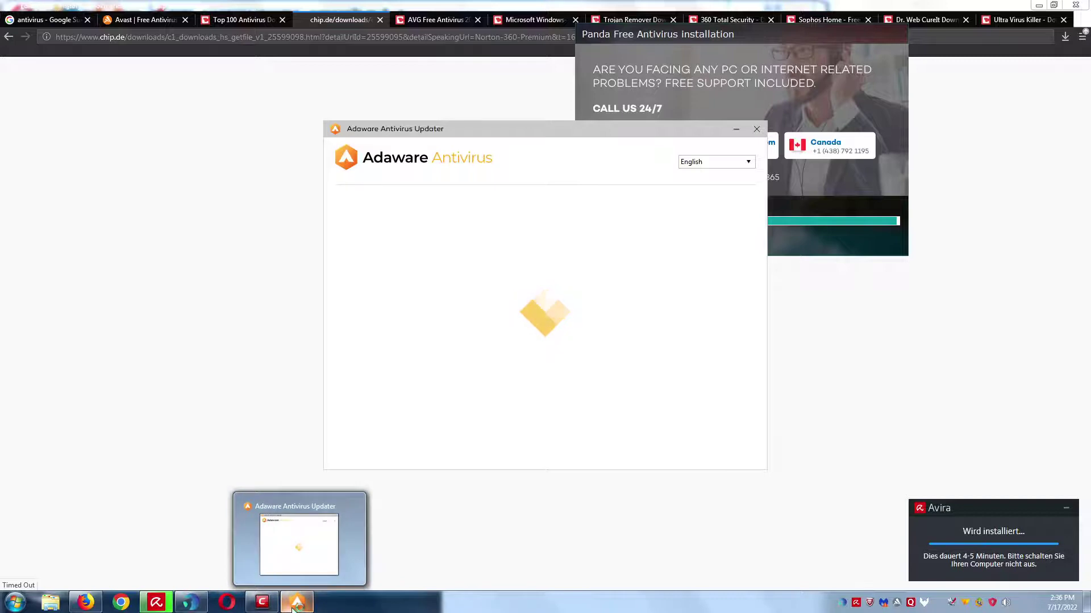
click(372, 372)
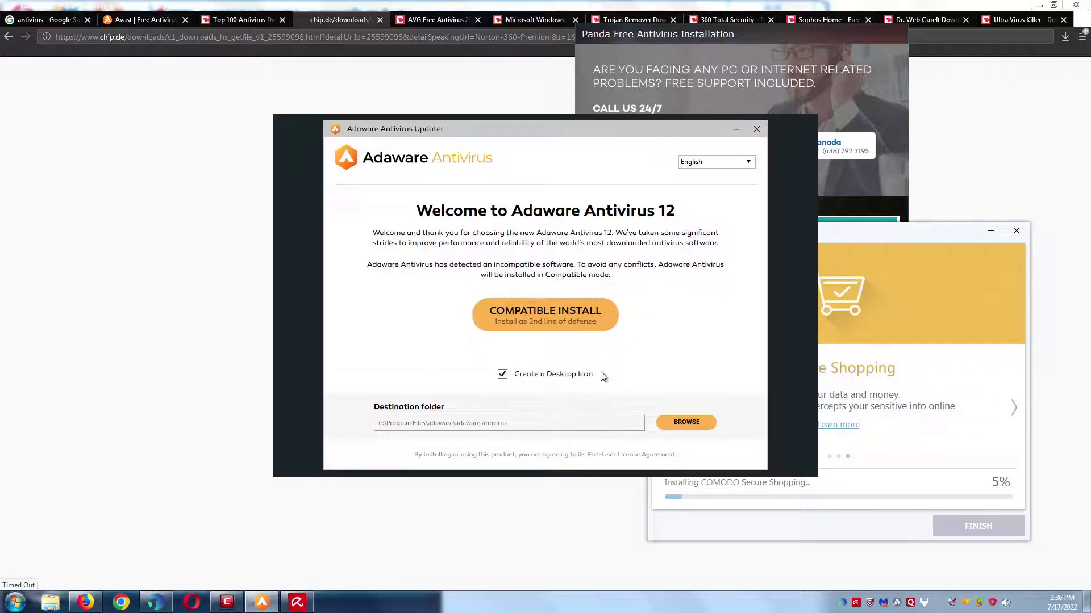
Step: Choose the compatible Adaware install, accept the AdawareProtect offer, and retry the blocked installation repeatedly
click(542, 315)
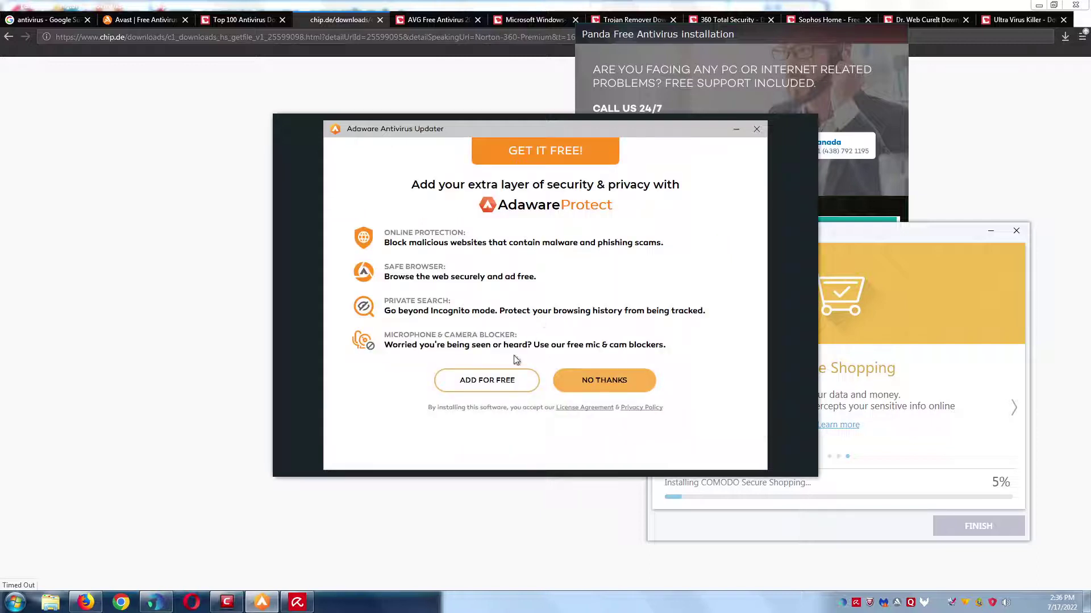
click(506, 384)
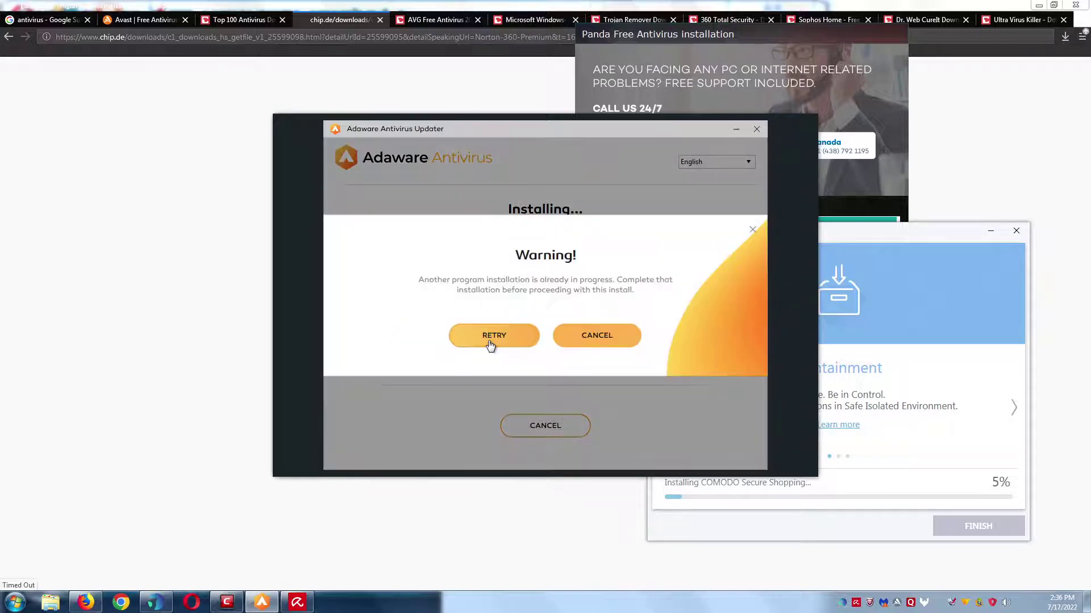
click(490, 344)
click(304, 170)
click(270, 604)
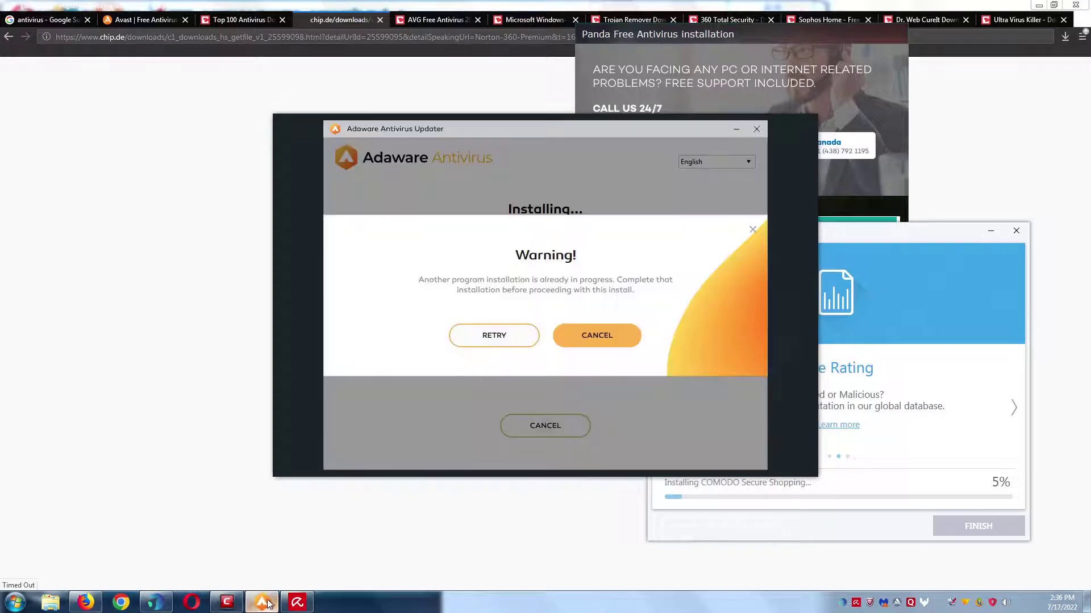
click(473, 336)
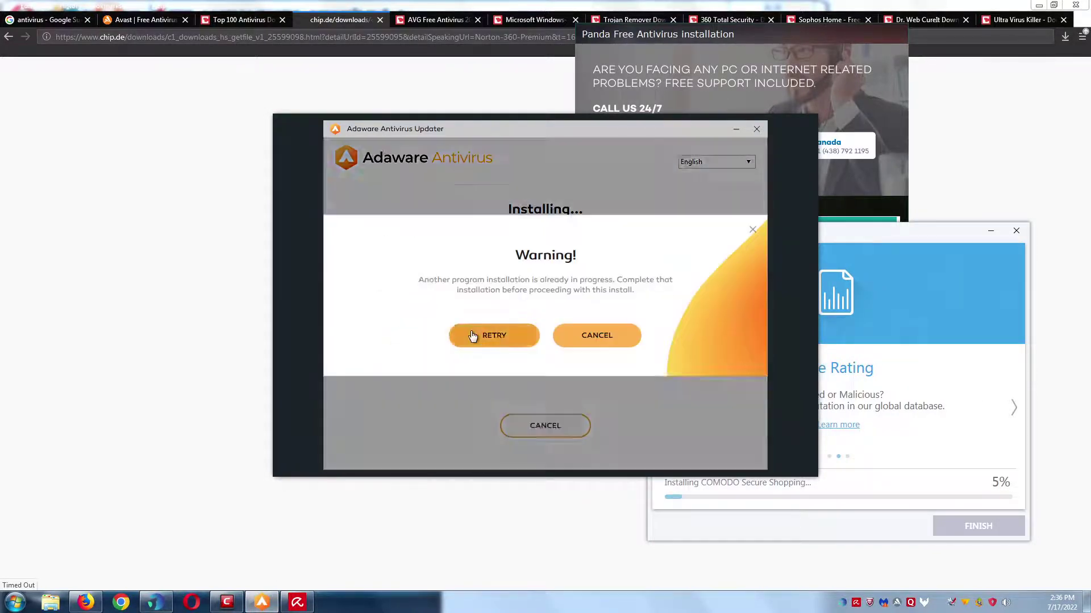
click(471, 333)
click(471, 332)
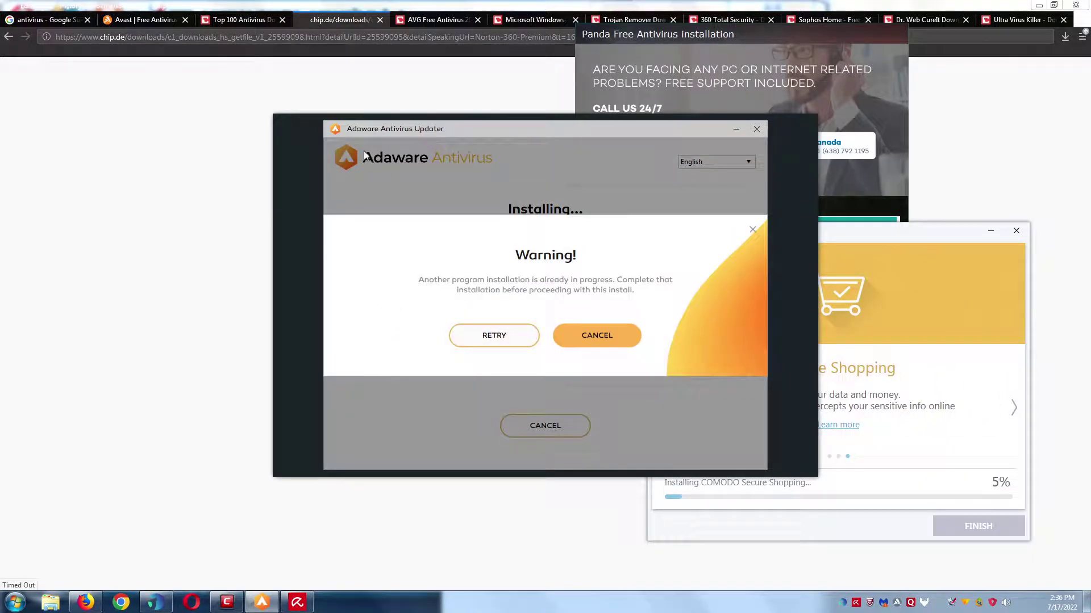
Step: Cycle through the Comodo, Panda, Firefox and Avira windows and retry the blocked Adaware install
click(234, 601)
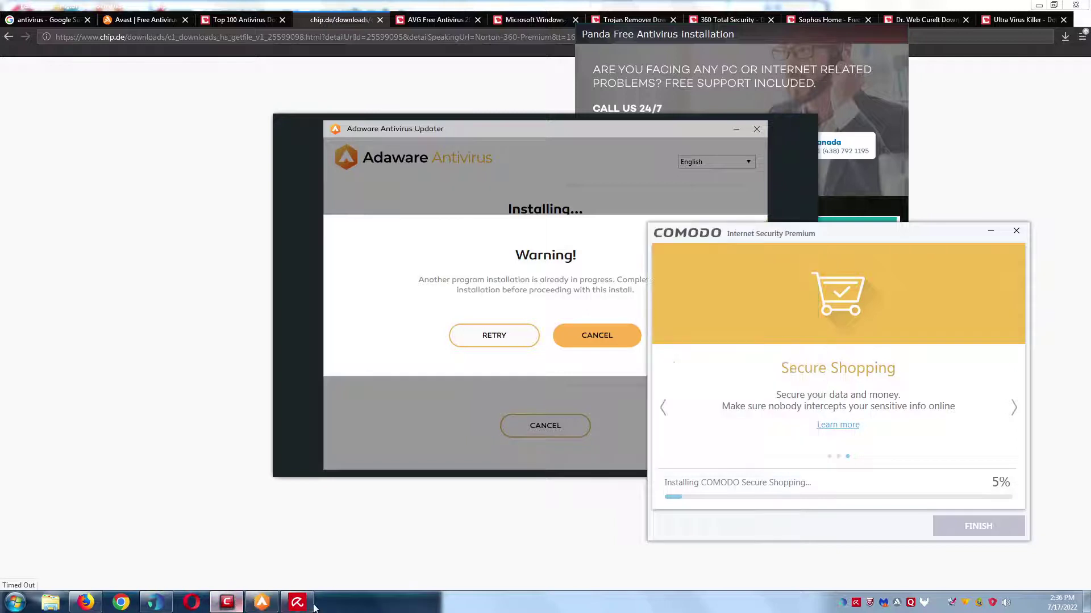
click(162, 602)
click(91, 602)
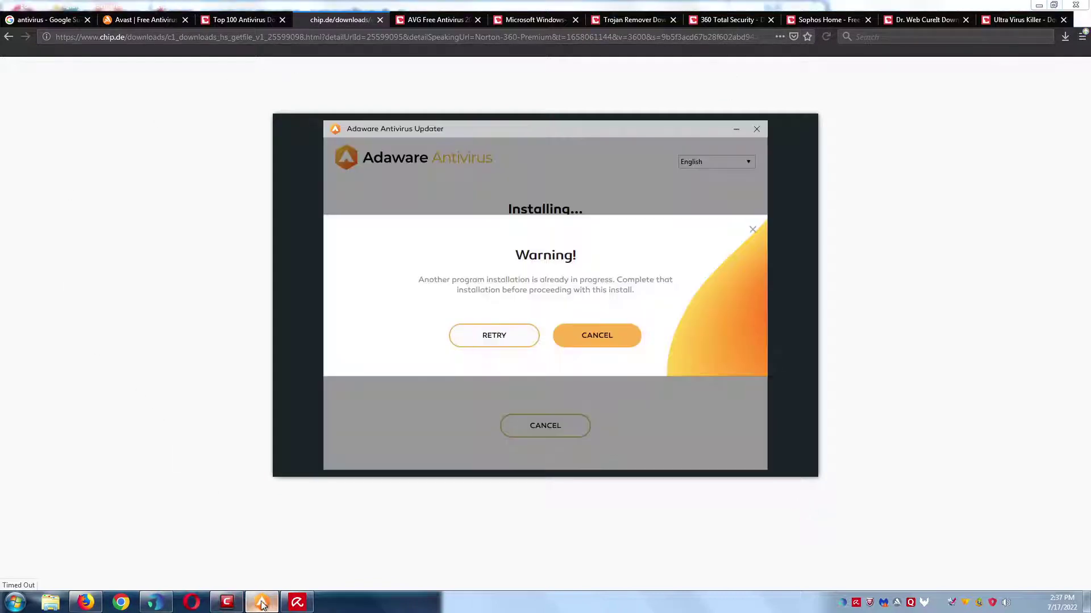
click(238, 605)
click(457, 335)
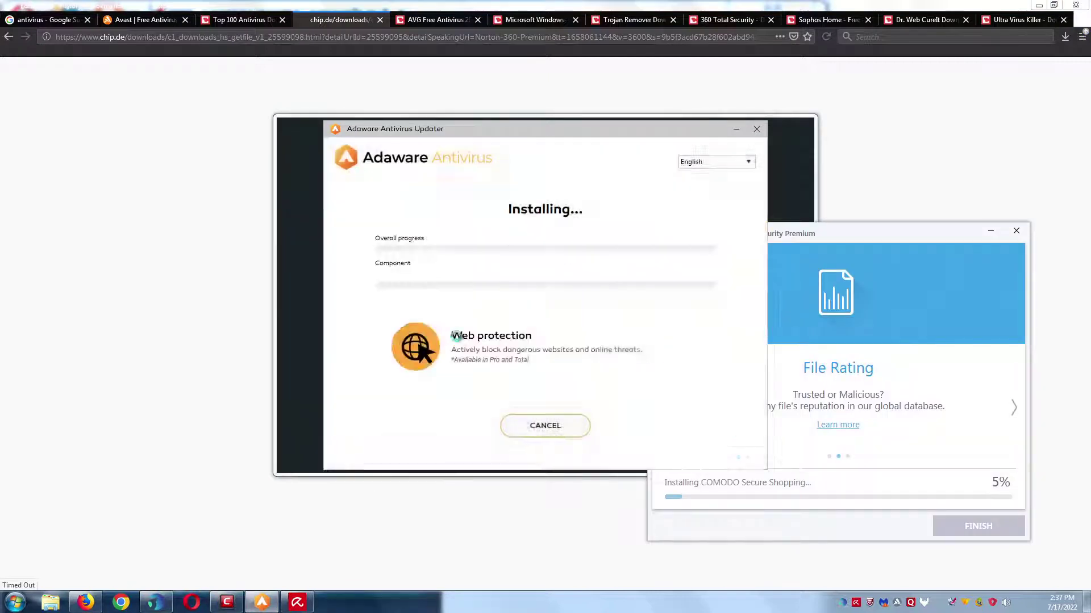
click(314, 159)
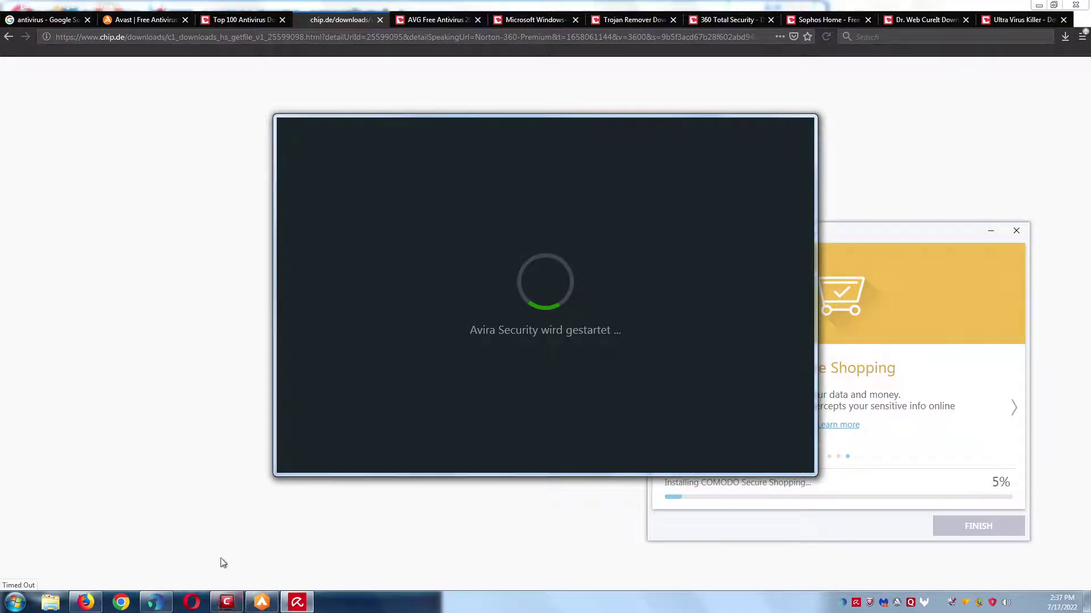
click(262, 602)
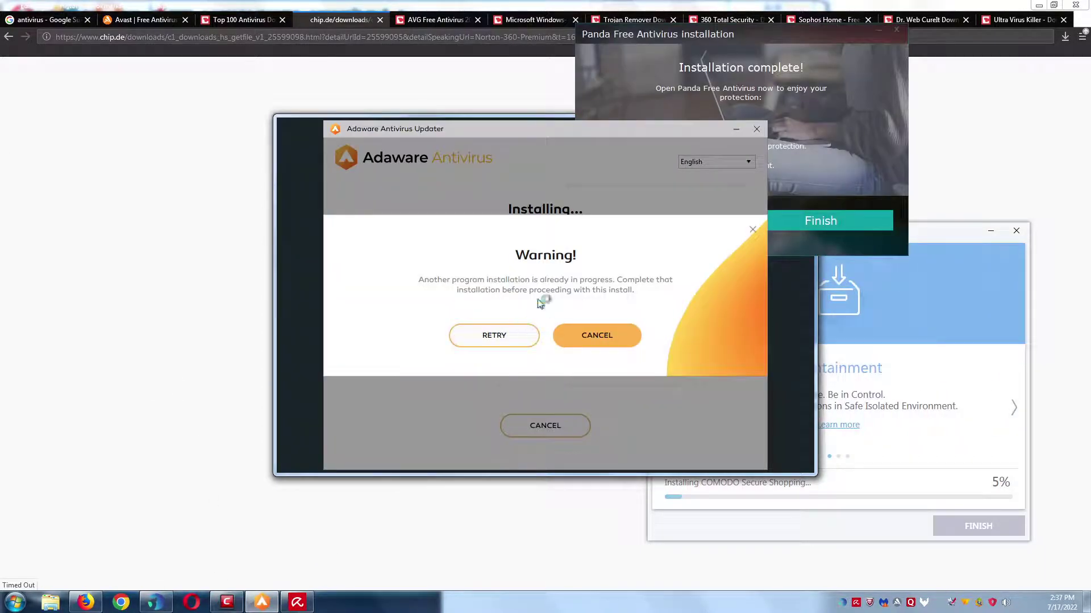
Step: Finish the Panda installation, retry Adaware once more, and bring Firefox's timed-out page forward
click(761, 62)
click(714, 217)
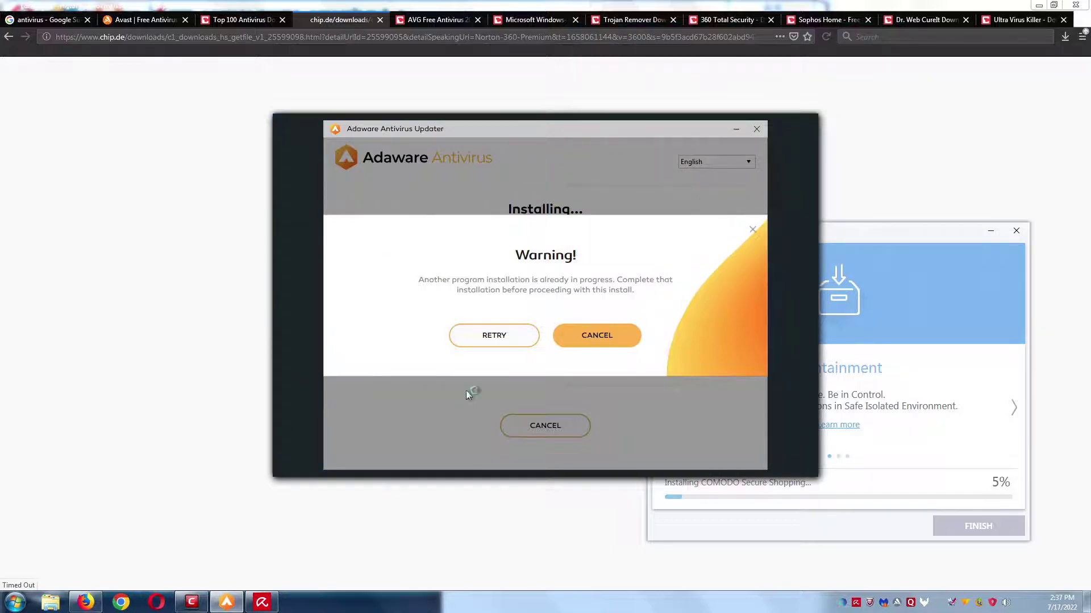
click(463, 336)
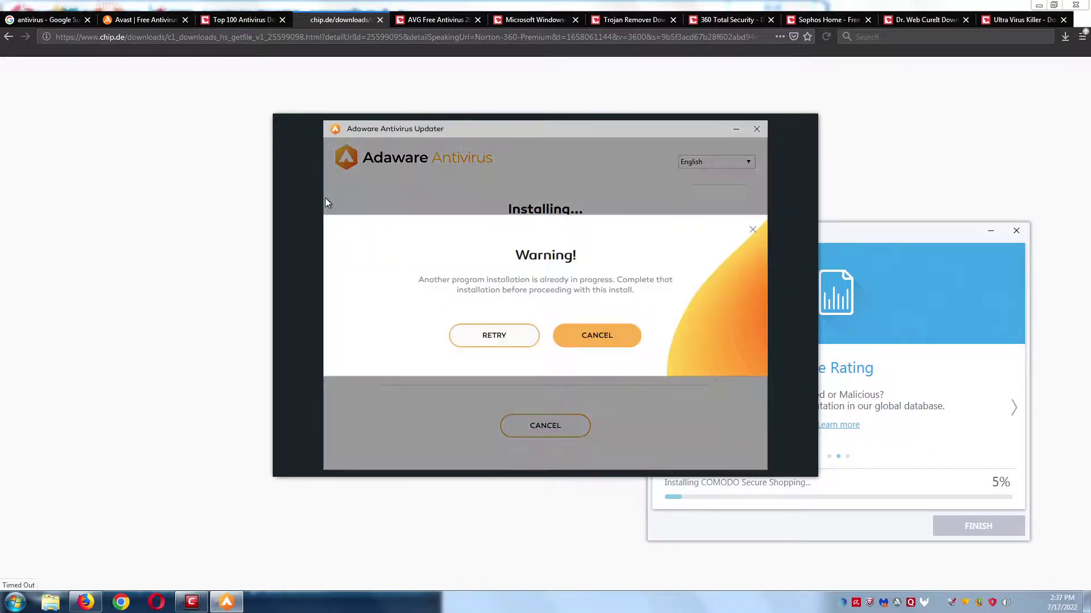
click(856, 487)
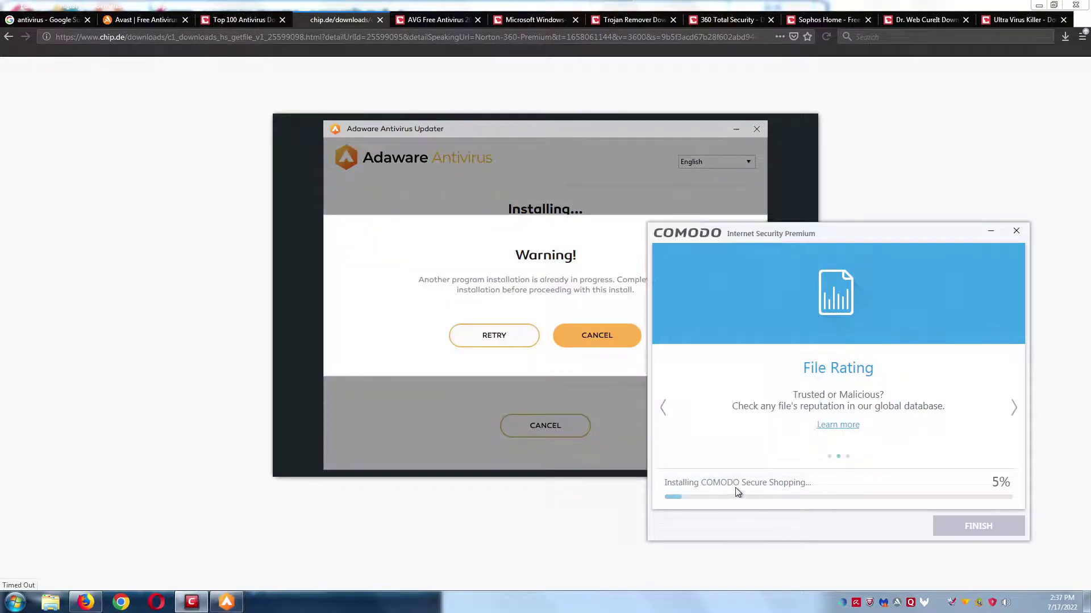
click(110, 286)
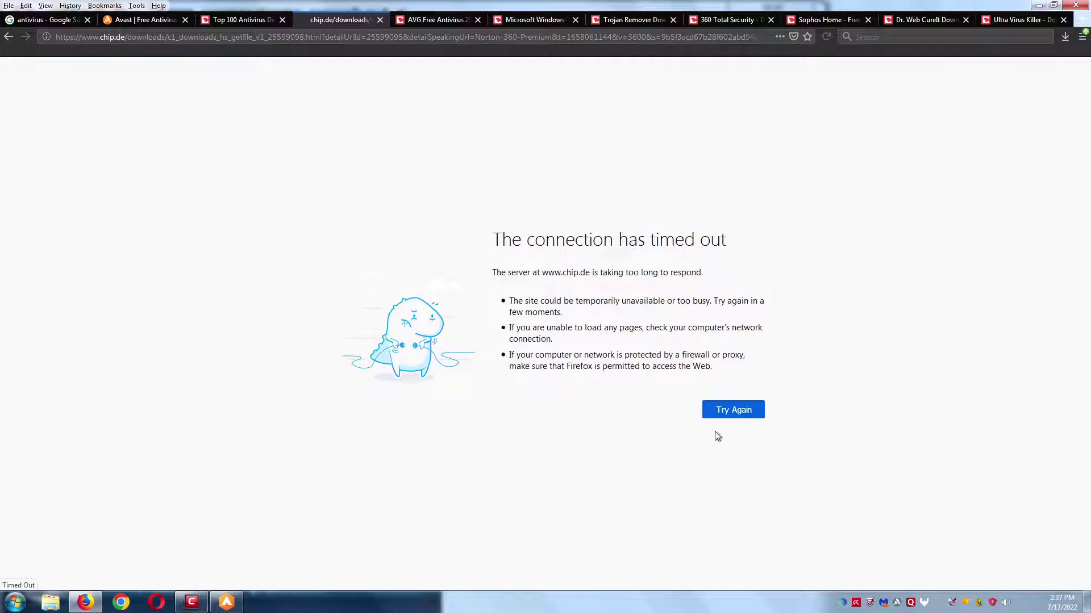
Step: Reload the timed-out chip.de page to load the Norton 360 Premium download page
click(717, 406)
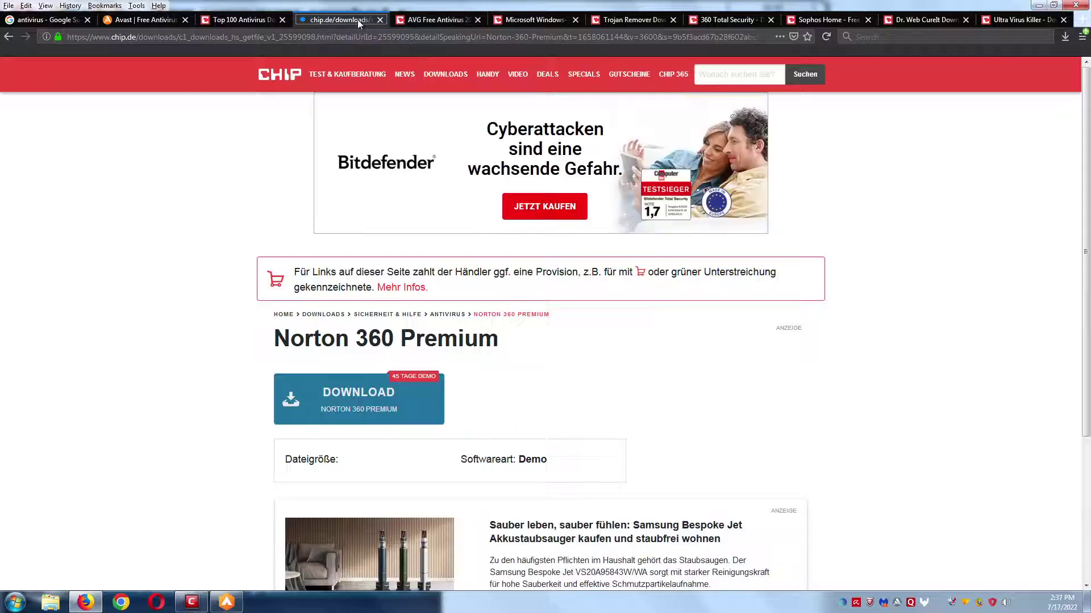
mouse_move(347, 73)
mouse_move(341, 234)
click(433, 390)
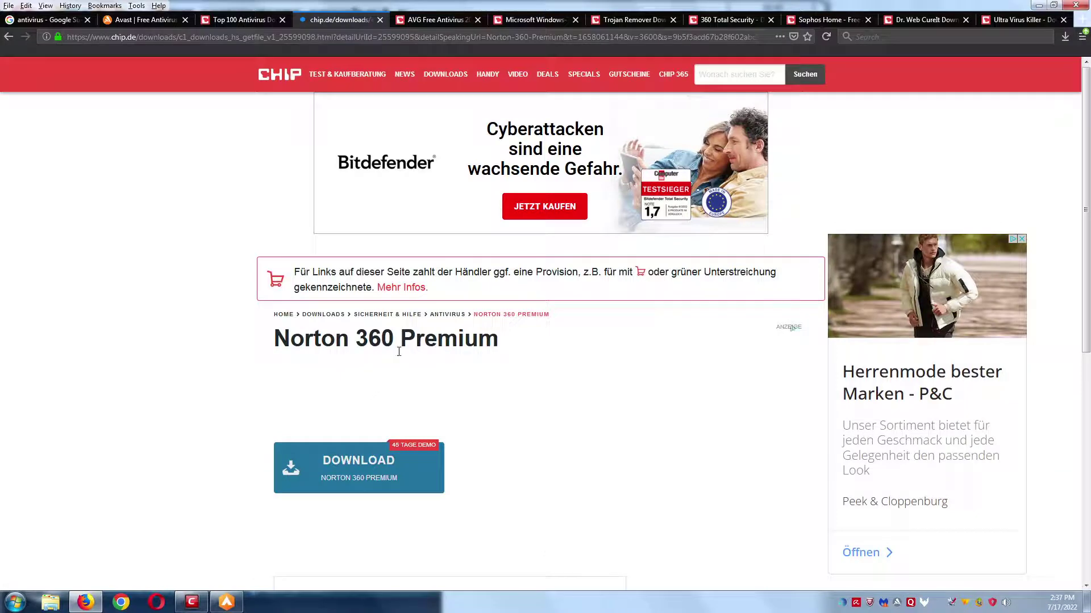
Step: Scroll through the Norton 360 Premium page and bring the COMODO installer forward
scroll(625, 305, down, 5)
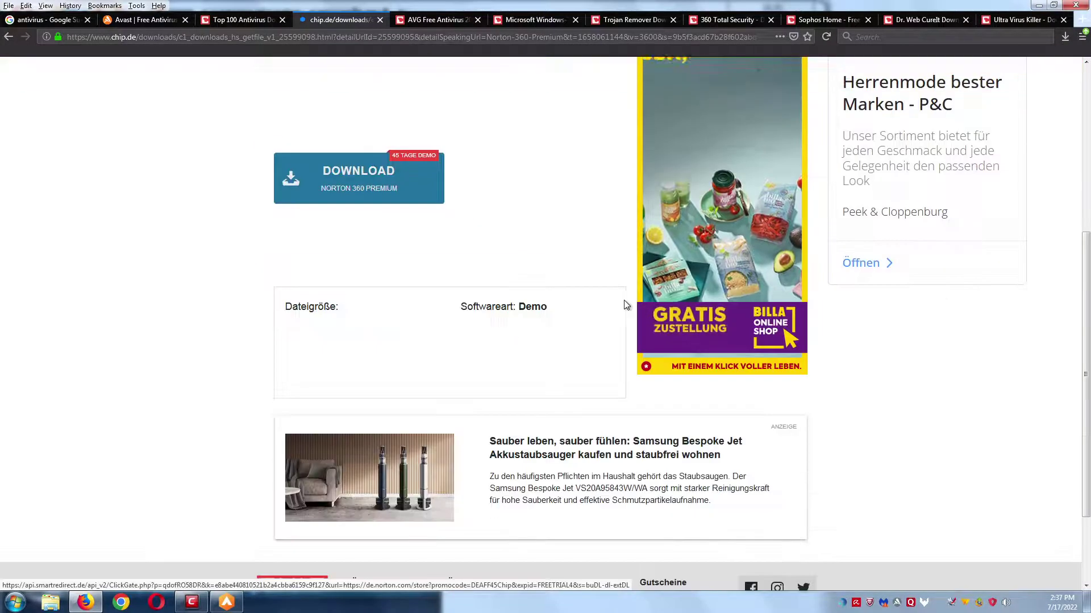
scroll(715, 418, up, 1)
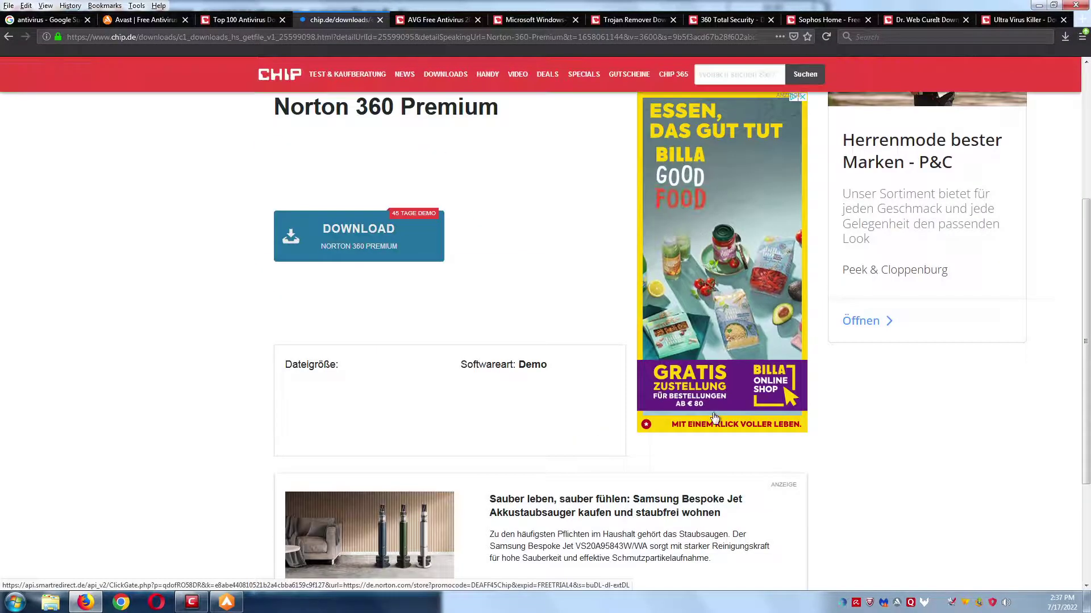
scroll(440, 289, down, 3)
scroll(430, 227, up, 4)
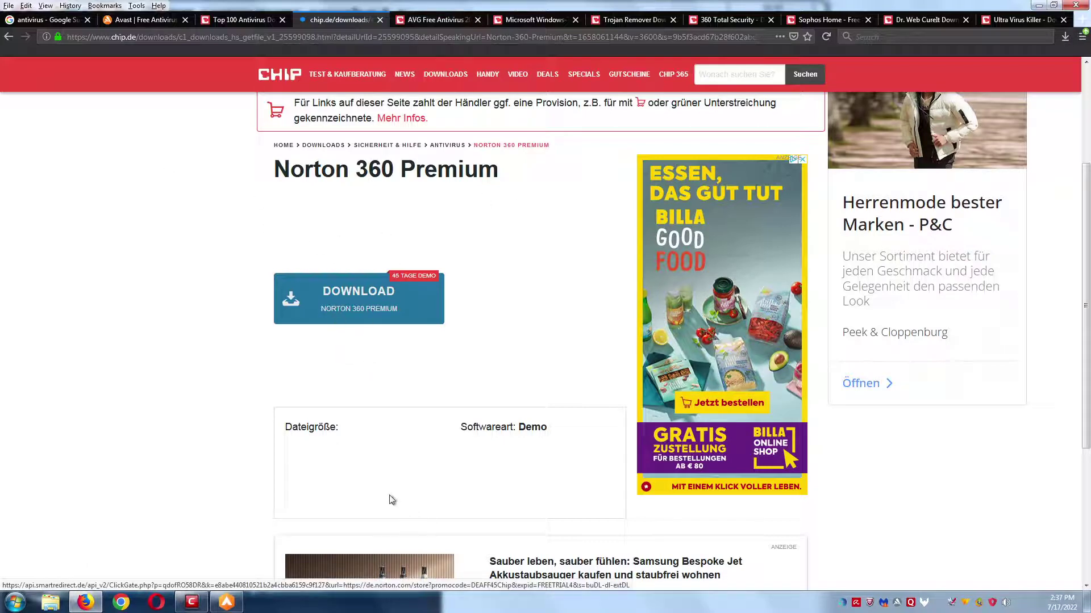
click(190, 603)
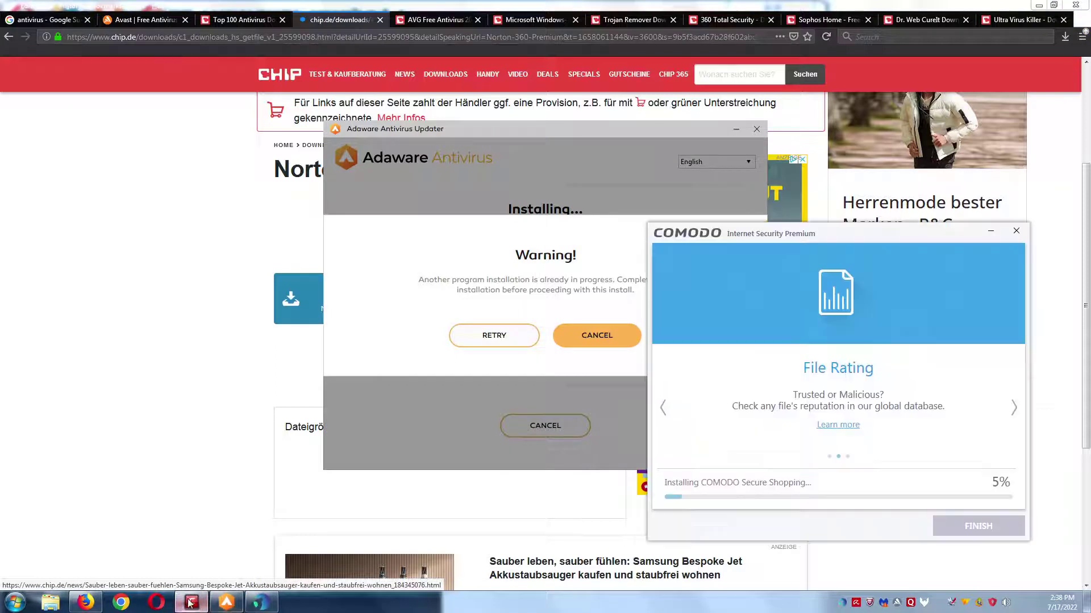
Step: Dismiss the Adaware installation-in-progress warning with CANCEL
click(260, 602)
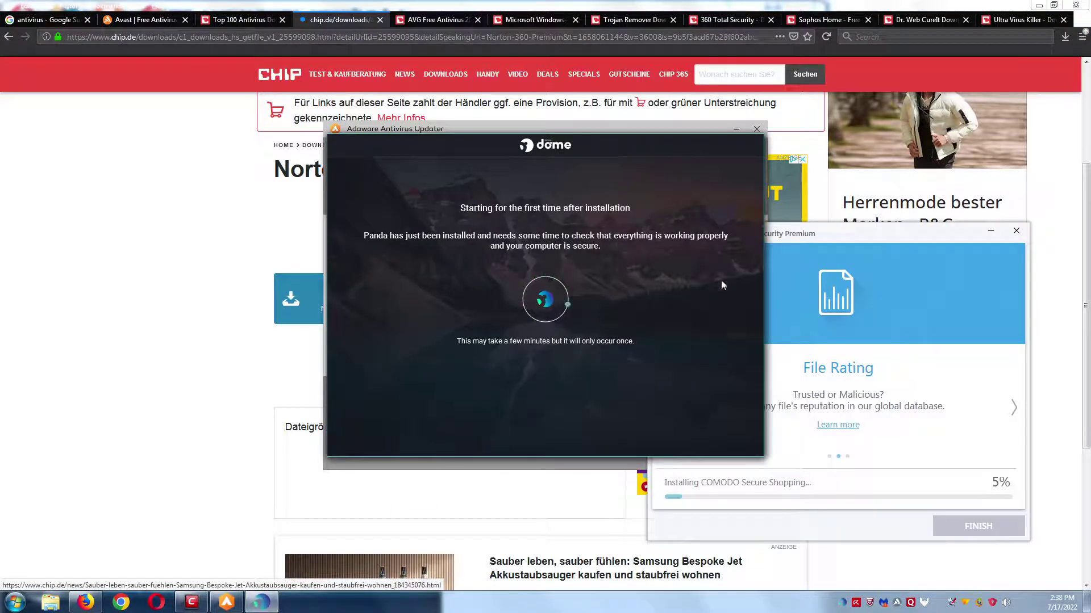
click(859, 410)
click(524, 128)
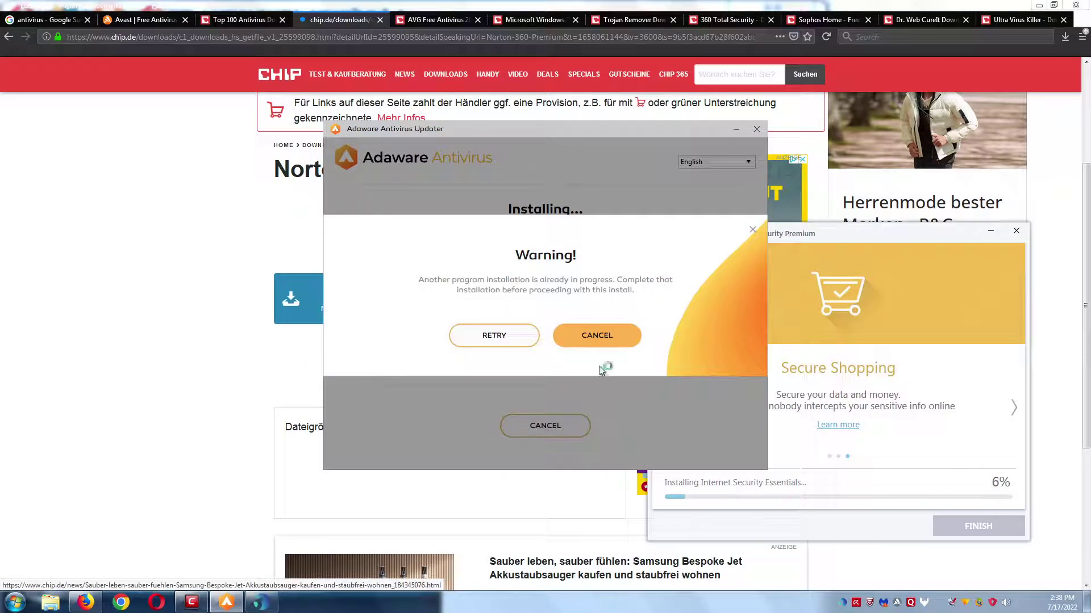
click(504, 333)
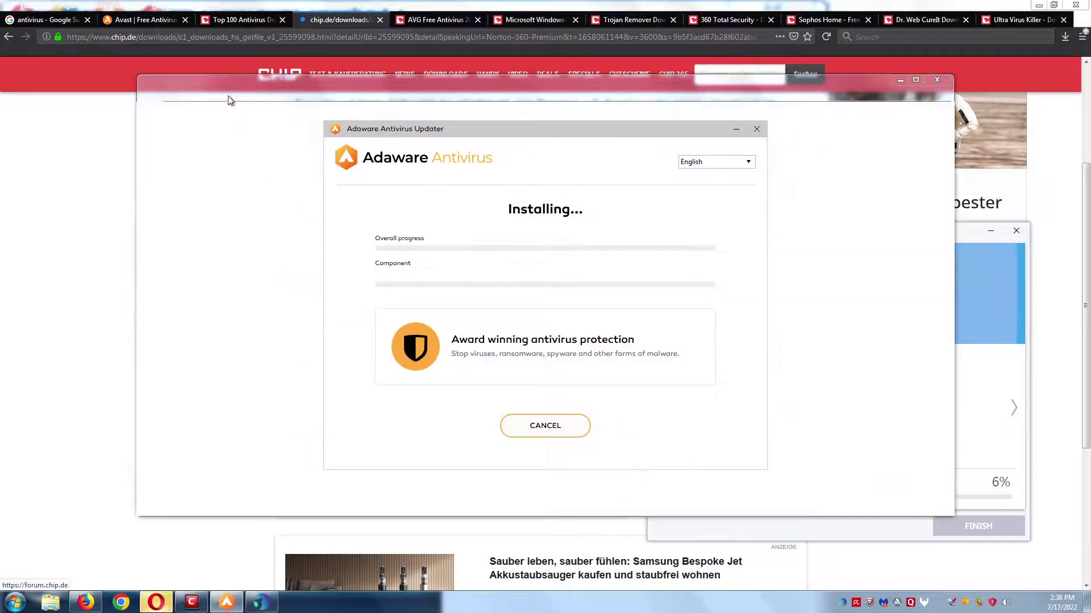
Step: Close the stray Opera window from its taskbar button
click(228, 96)
right_click(156, 602)
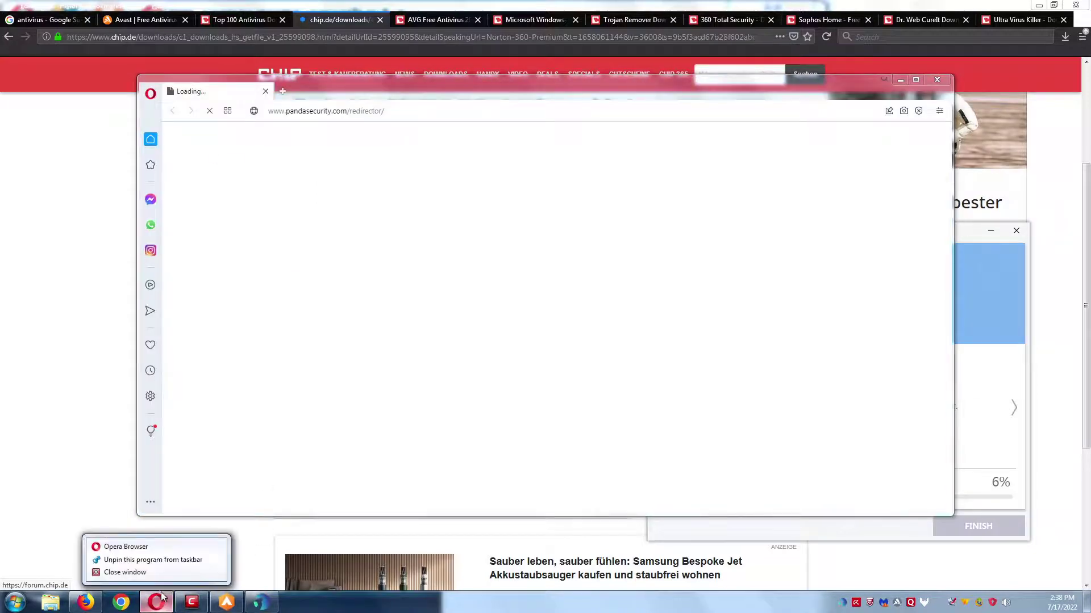
click(159, 573)
Step: Restart the Norton 360 Premium download and bring up Panda Dome's activation dialog
click(163, 341)
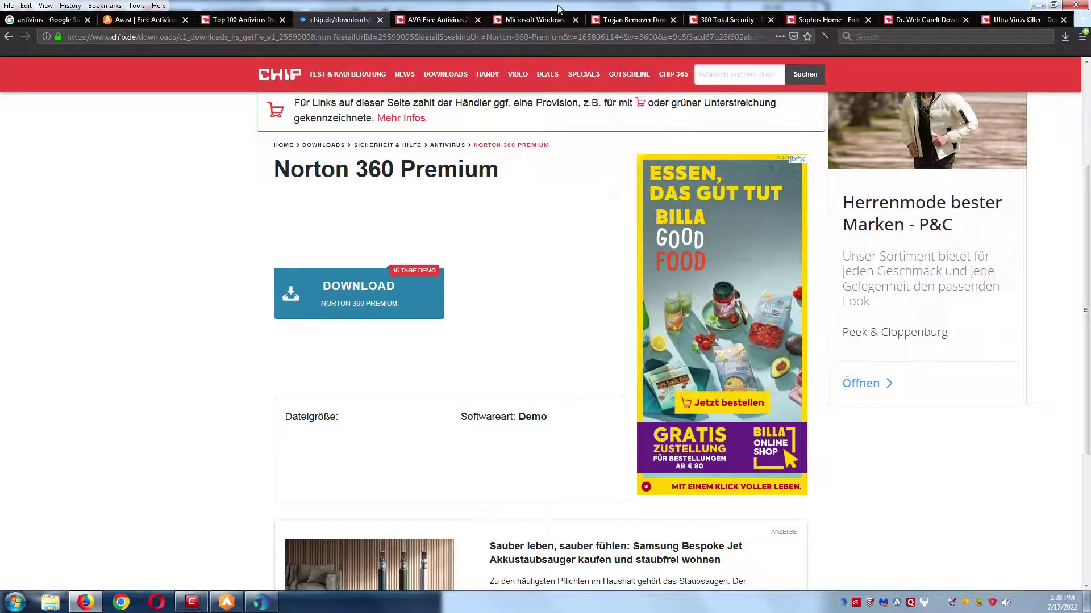
click(488, 388)
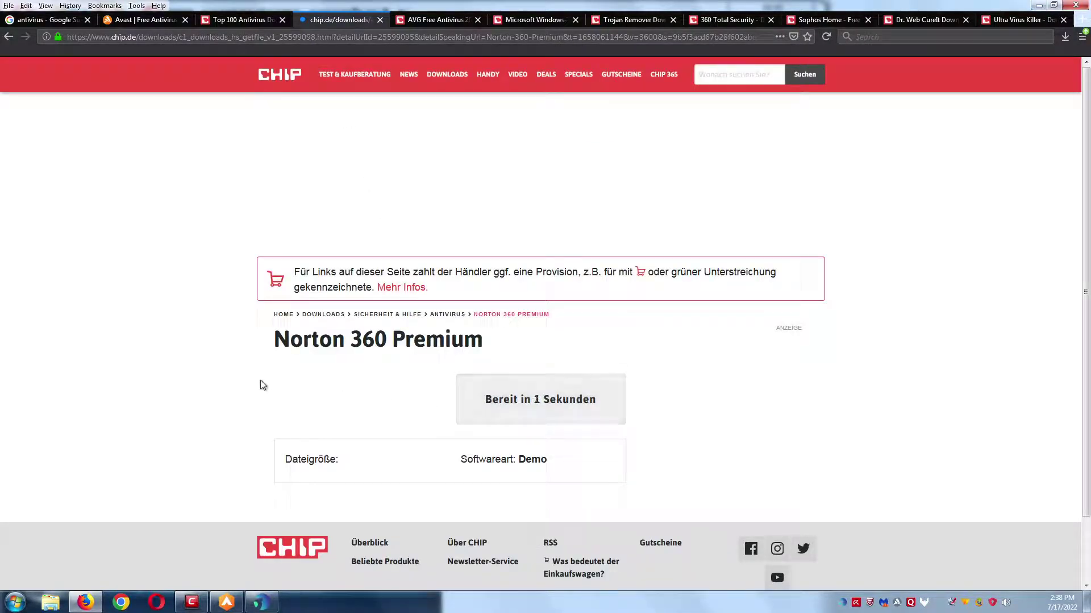
click(226, 602)
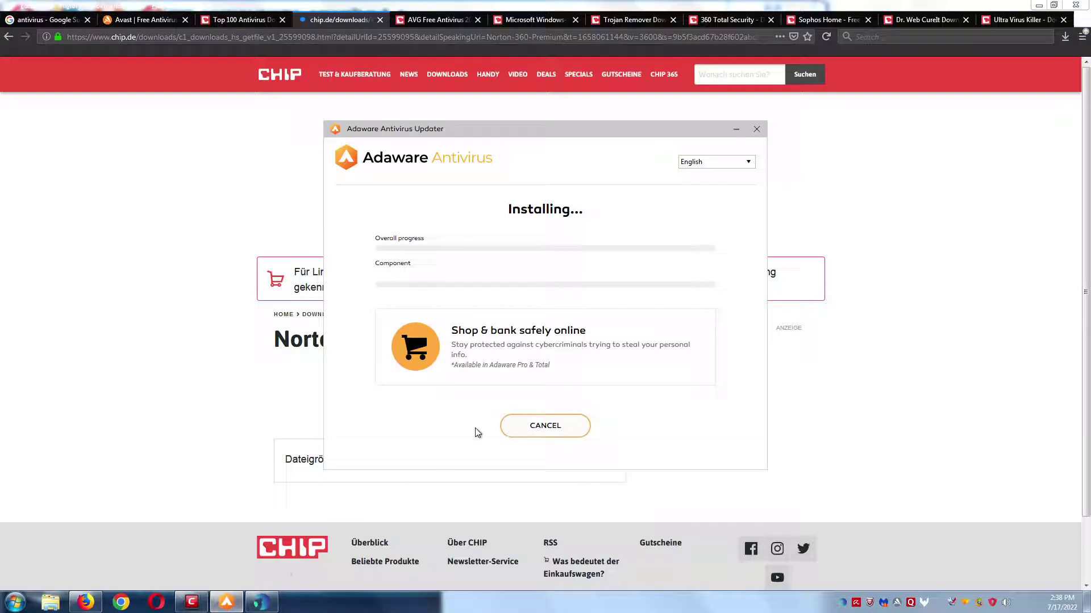
click(251, 606)
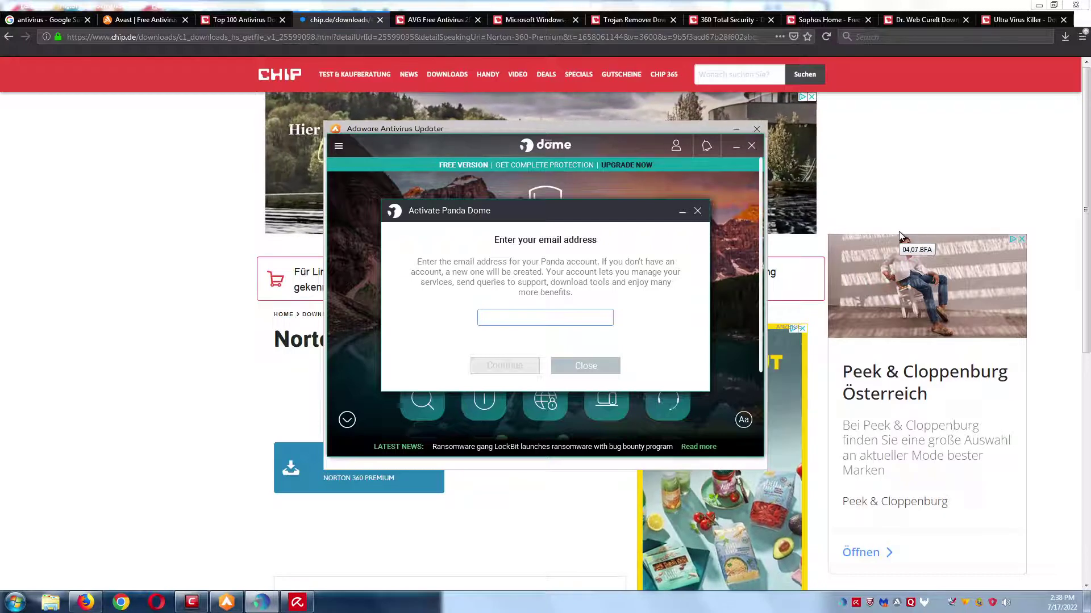
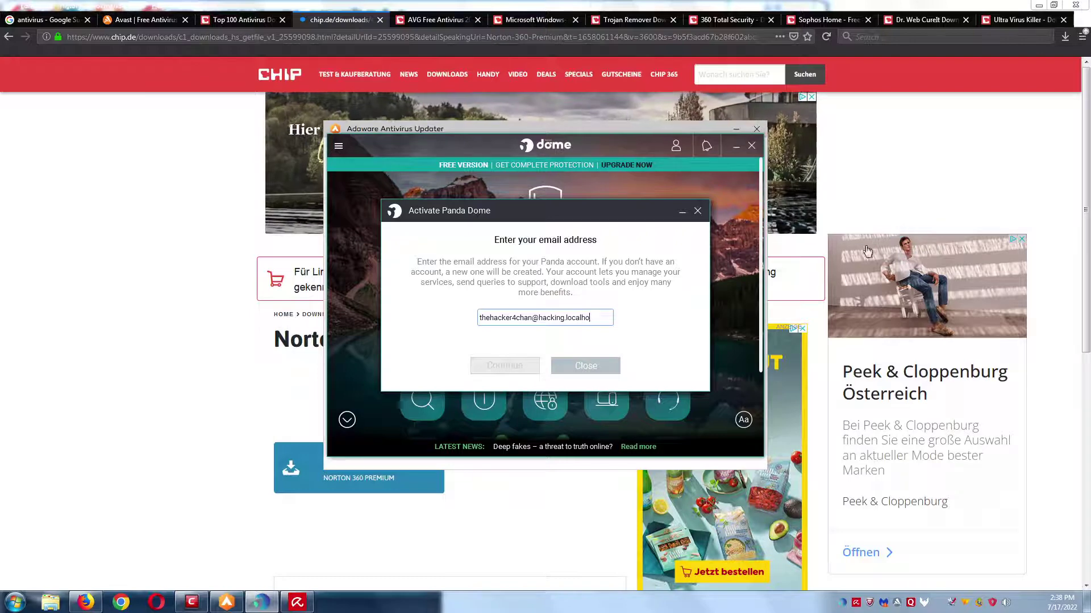
Step: Enter the account email address in Activate Panda Dome, fix its typo, and complete activation
click(521, 366)
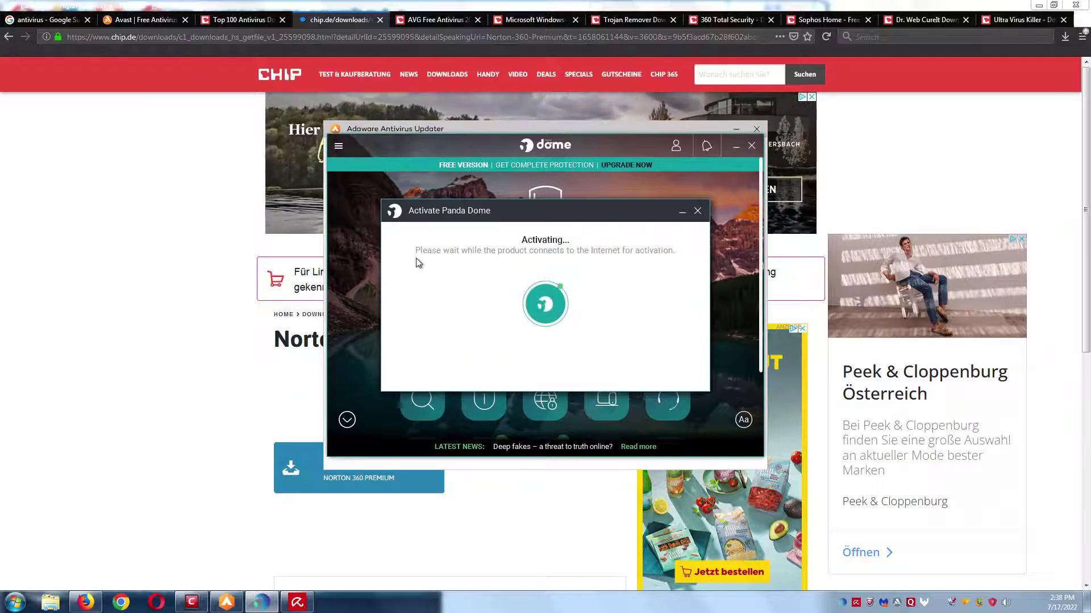
click(567, 364)
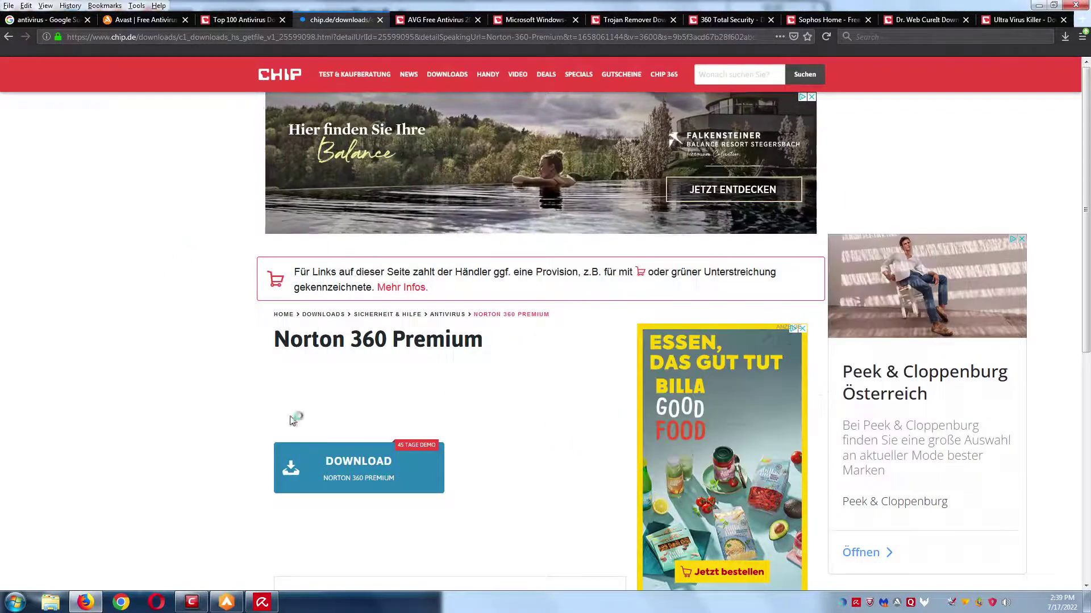
Step: Choose YES so COMODO keeps waiting, then return to the Norton 360 Premium page's address bar
scroll(336, 463, down, 7)
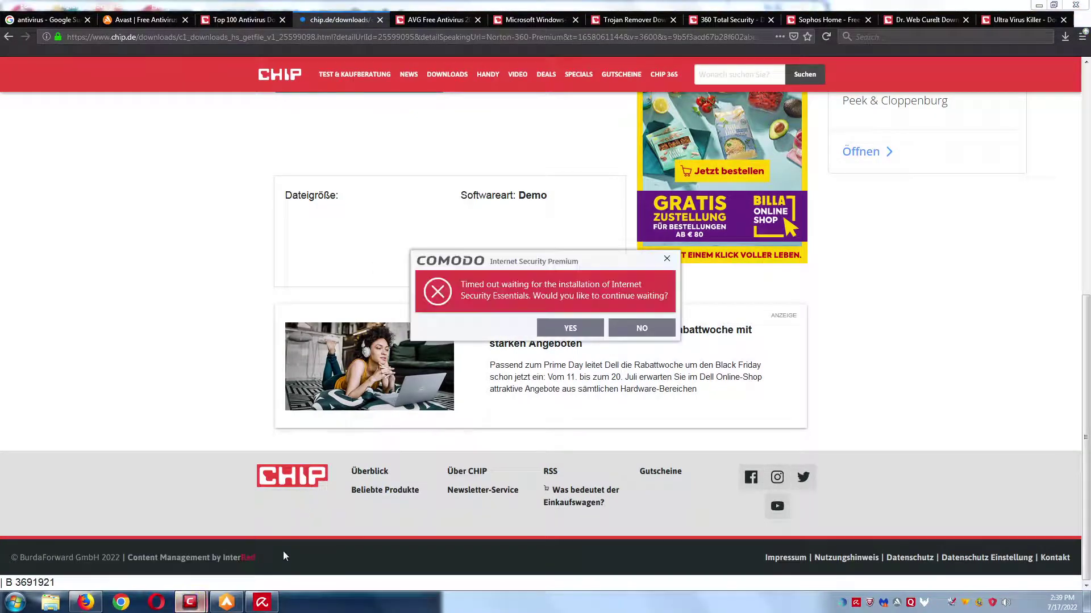
click(556, 333)
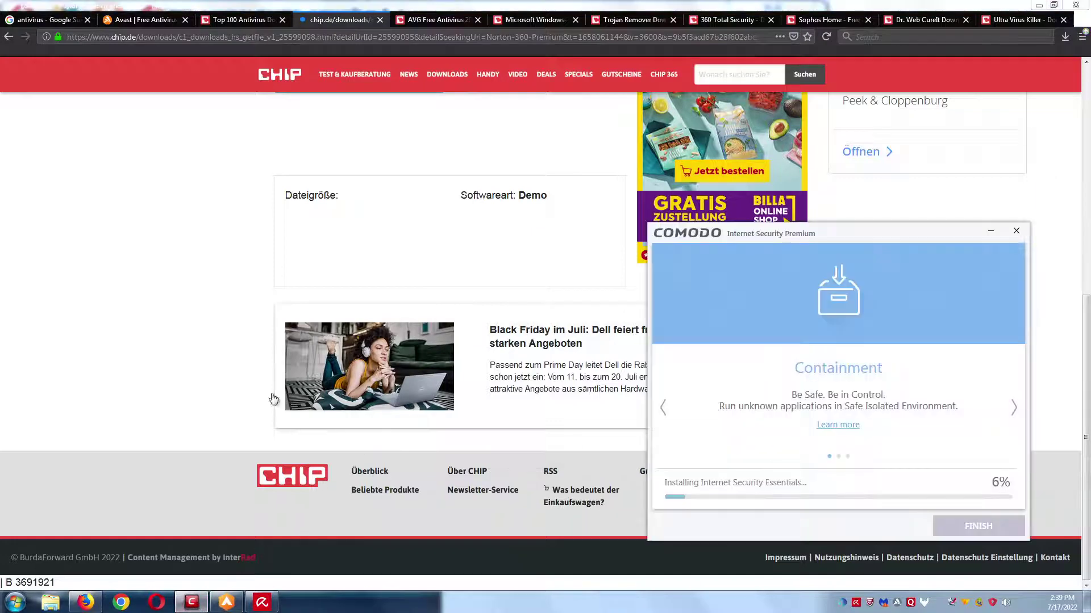
click(273, 399)
scroll(364, 278, up, 3)
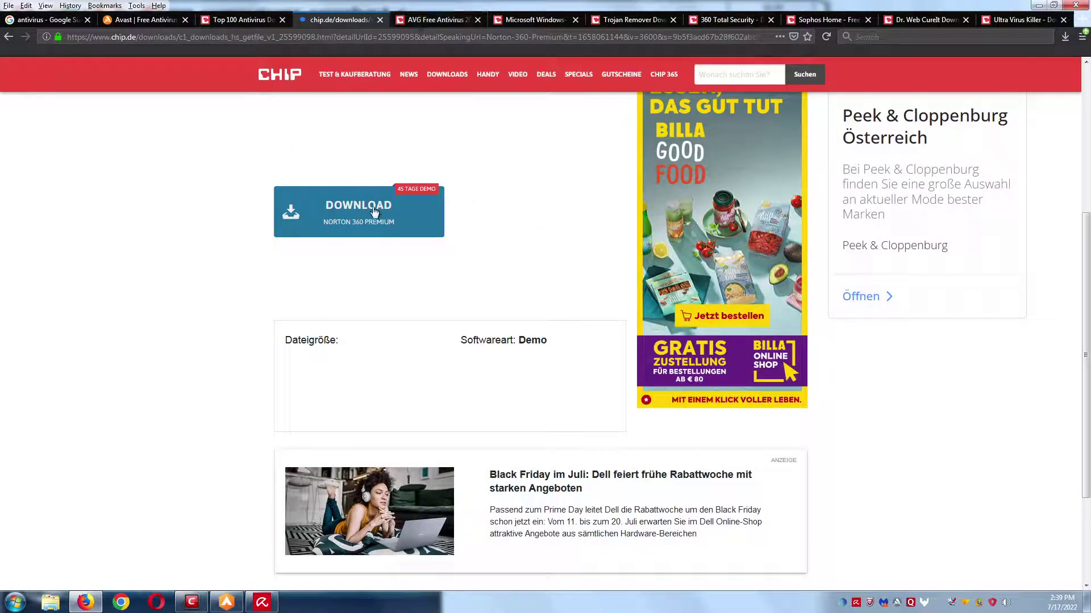
click(356, 37)
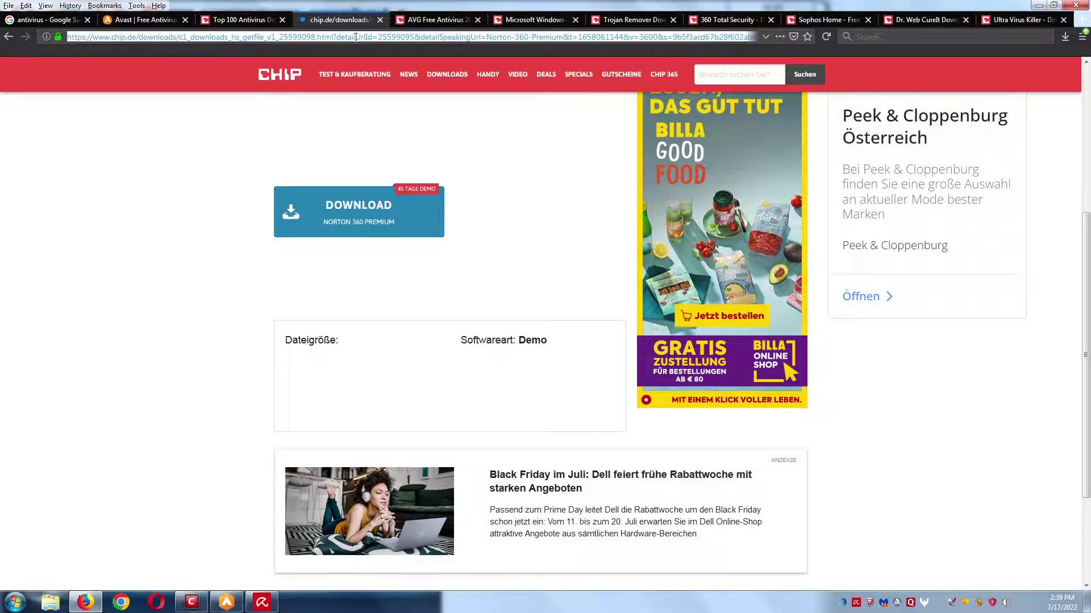
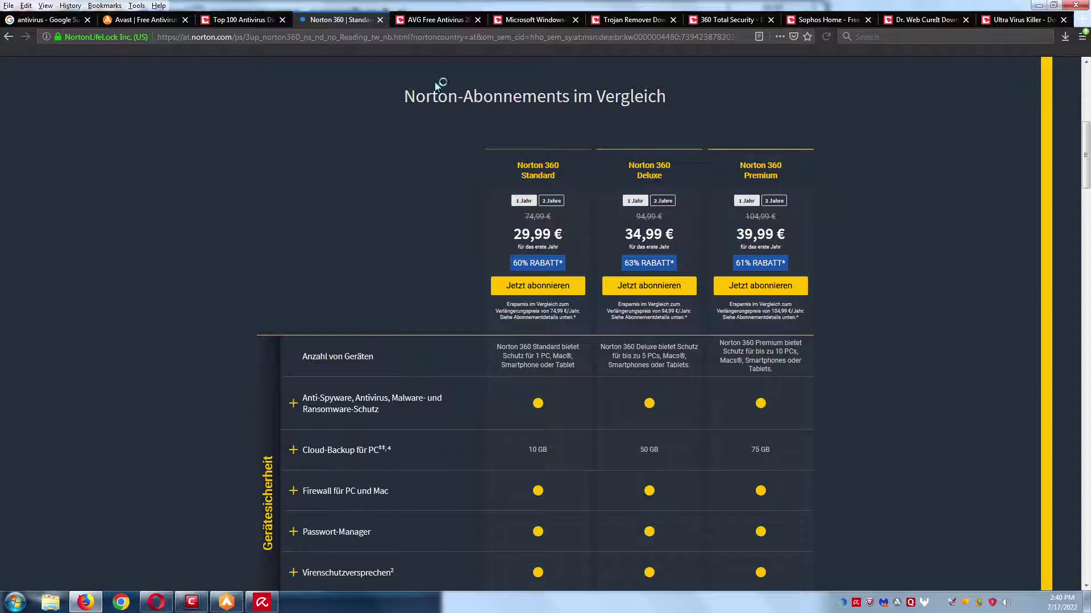
Step: Select the address of the Norton 360 subscription comparison page for editing
click(316, 33)
Step: Trim the address to at.norton.com and load Norton's home page
click(311, 87)
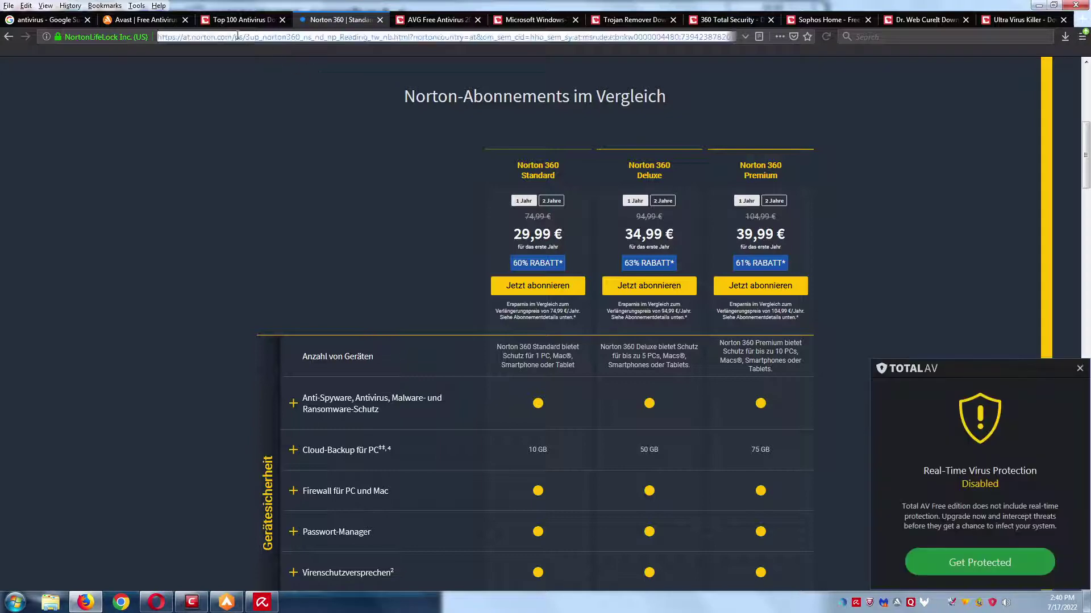
key(shift+End)
key(Delete)
key(Return)
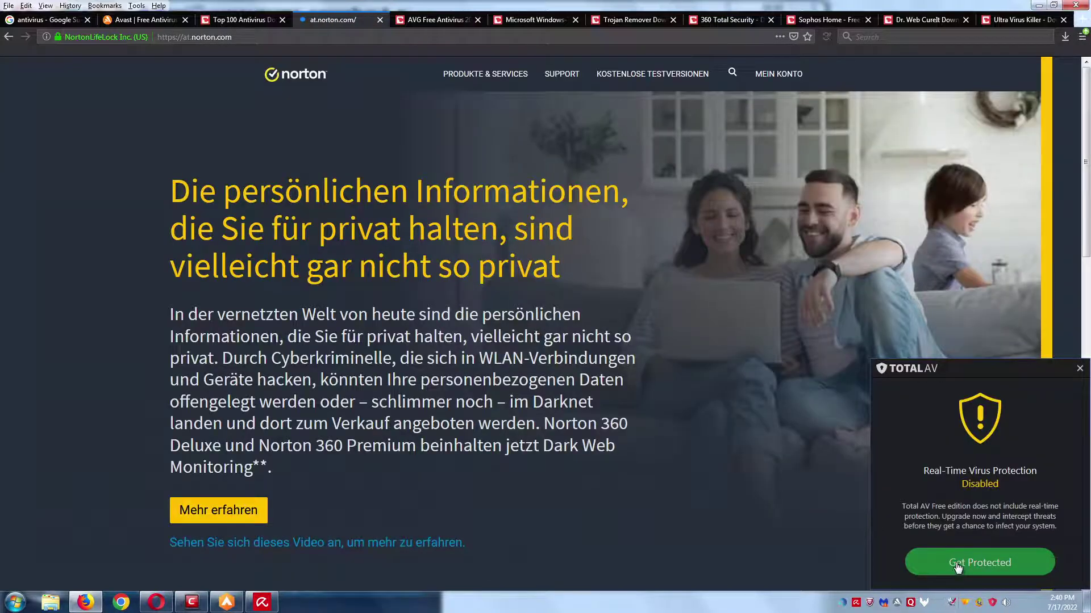
Step: Dismiss the TotalAV protection alert, close the Opera window, and scroll the Norton home page
click(957, 563)
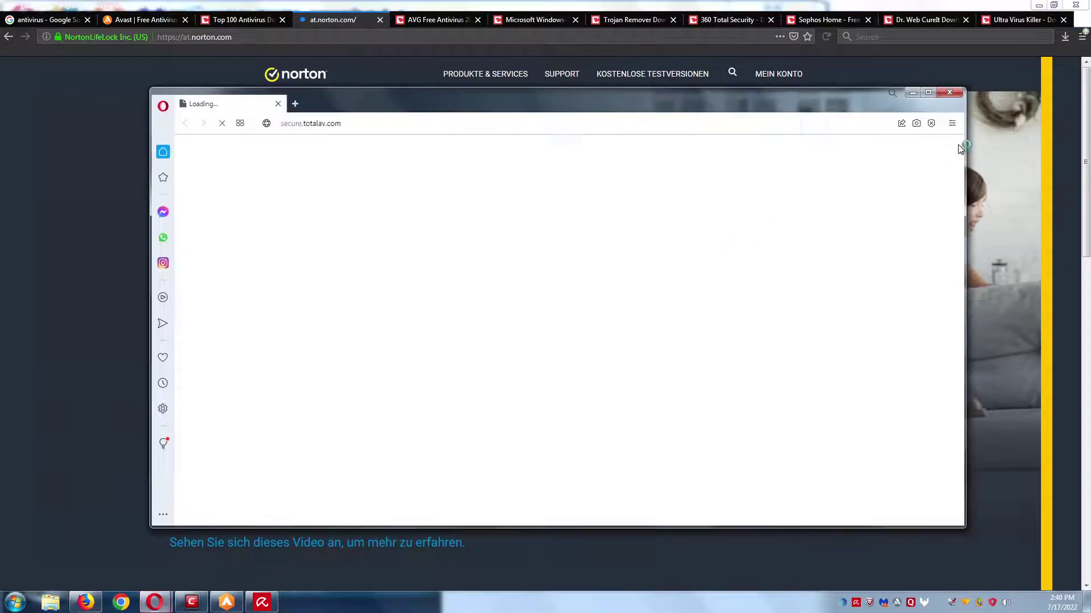
click(949, 93)
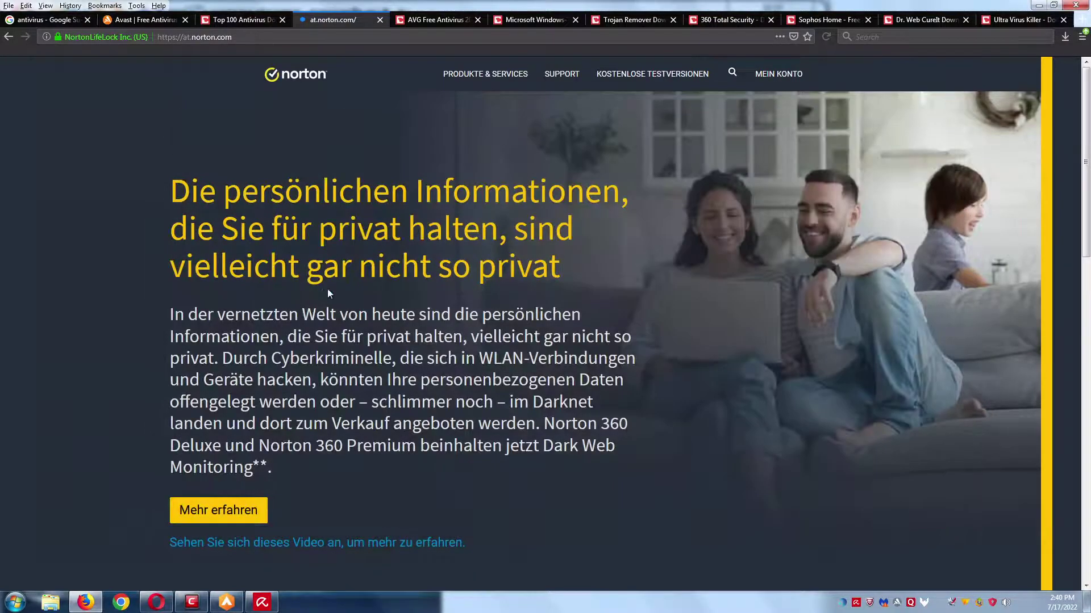
scroll(327, 289, down, 7)
scroll(369, 318, down, 8)
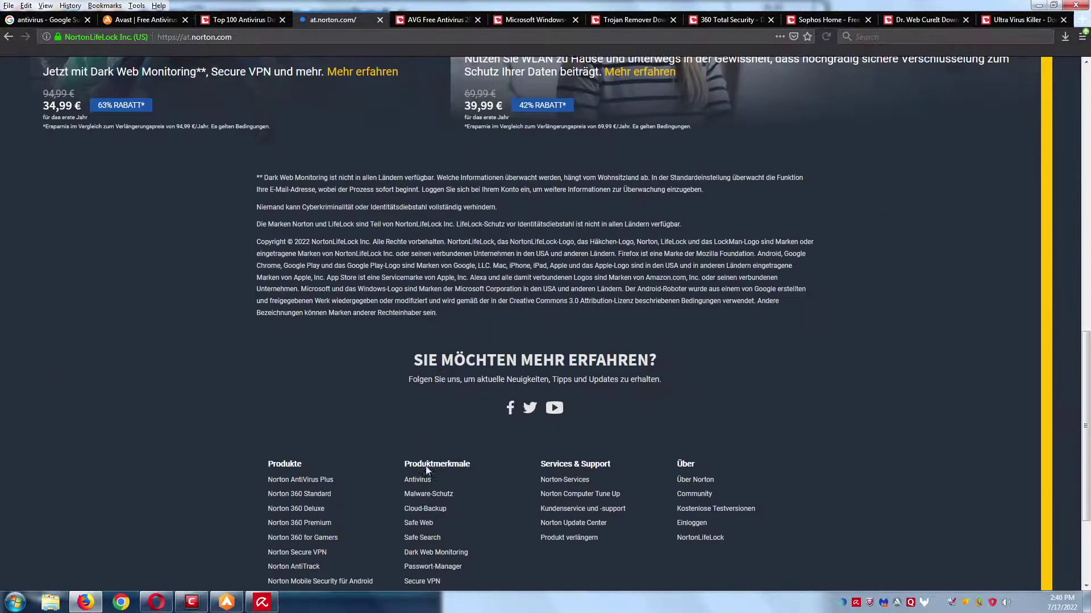
scroll(441, 376, up, 8)
scroll(441, 376, down, 8)
scroll(437, 375, up, 15)
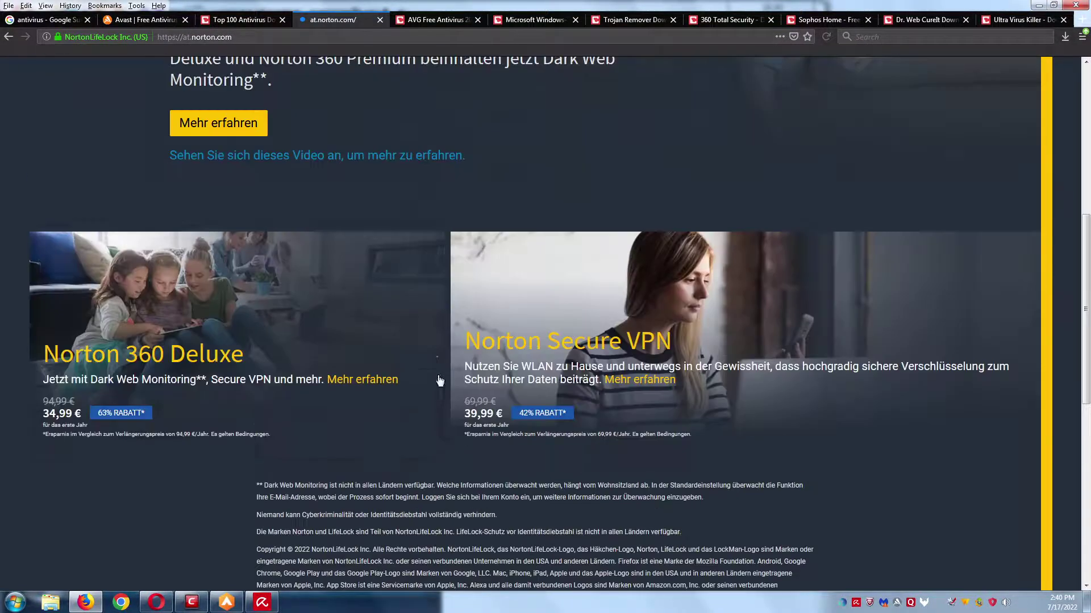
Step: Open Norton's free trial downloads page and scroll through it
click(638, 79)
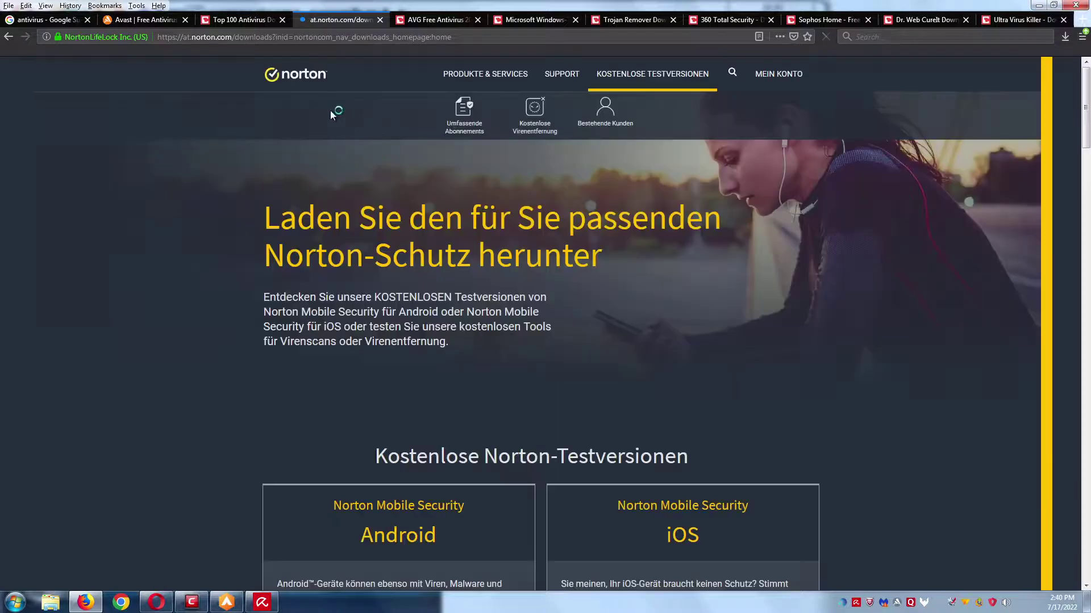
scroll(401, 216, down, 12)
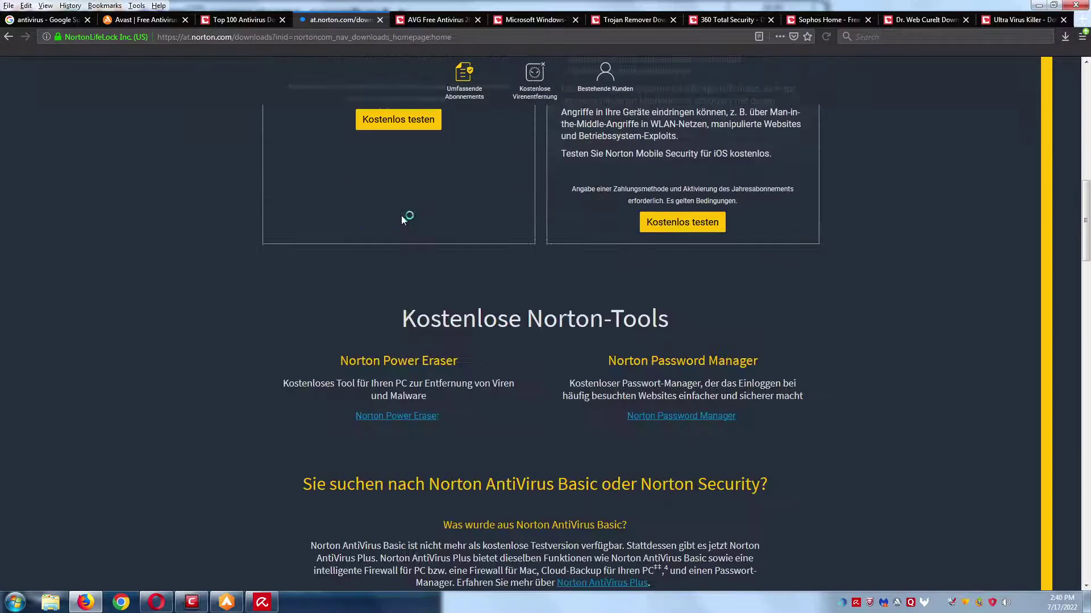
scroll(401, 216, down, 9)
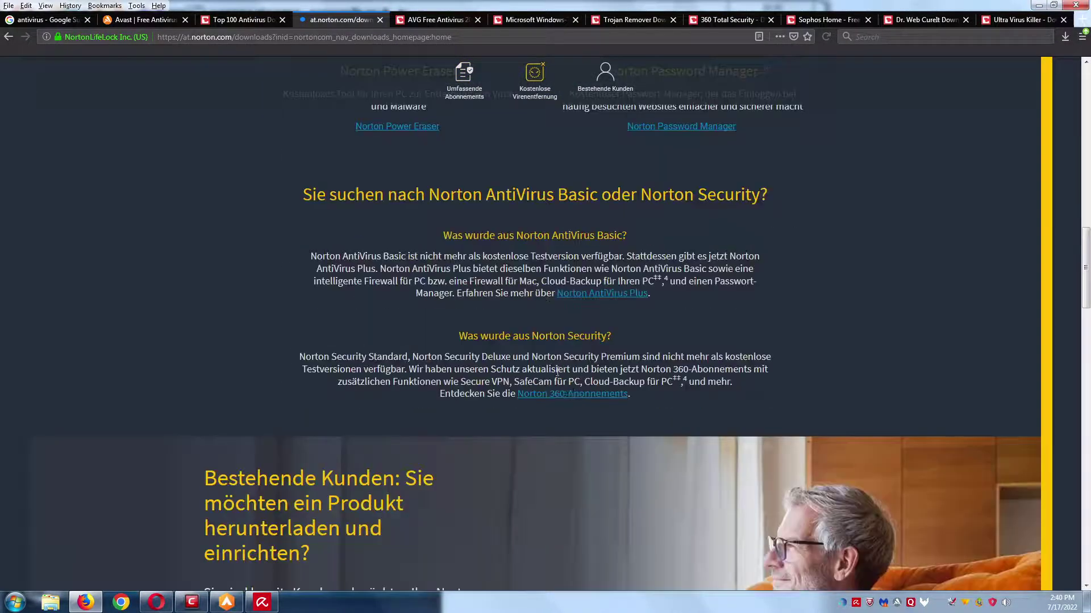
scroll(484, 271, up, 4)
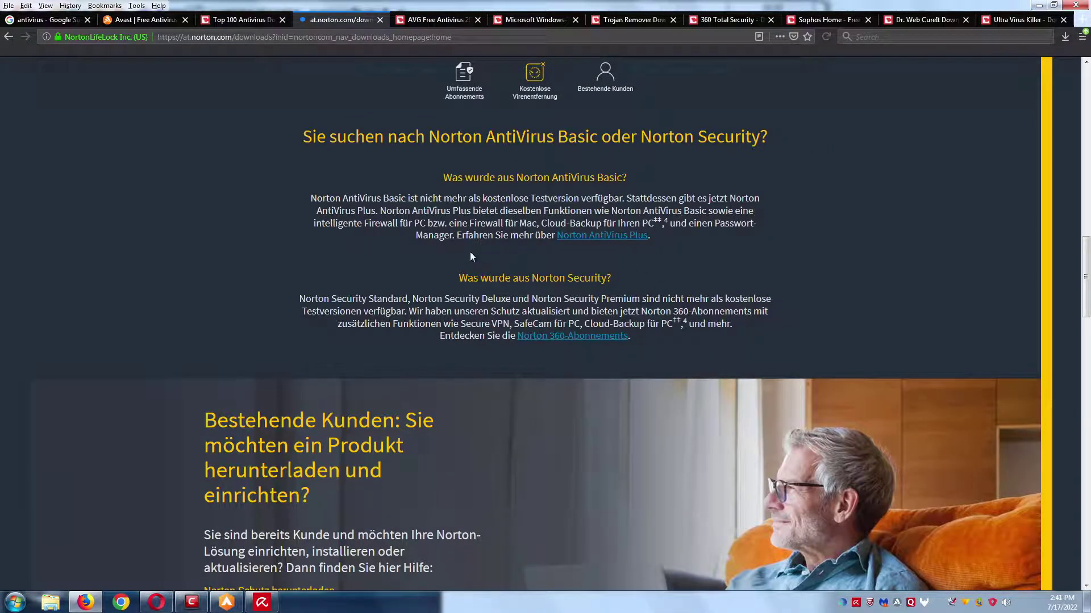
scroll(470, 257, down, 18)
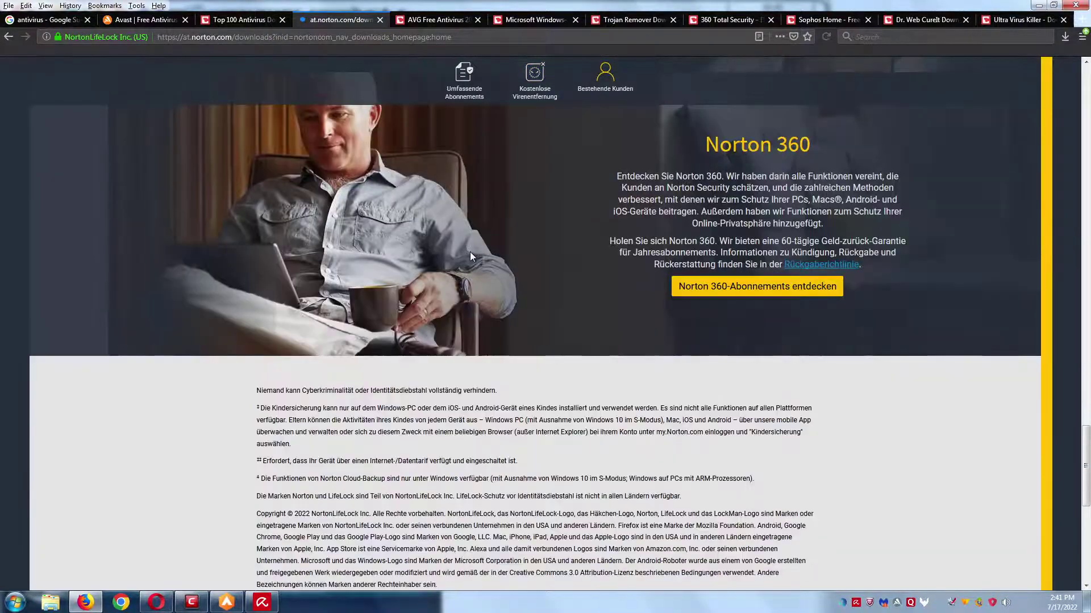
scroll(470, 257, down, 8)
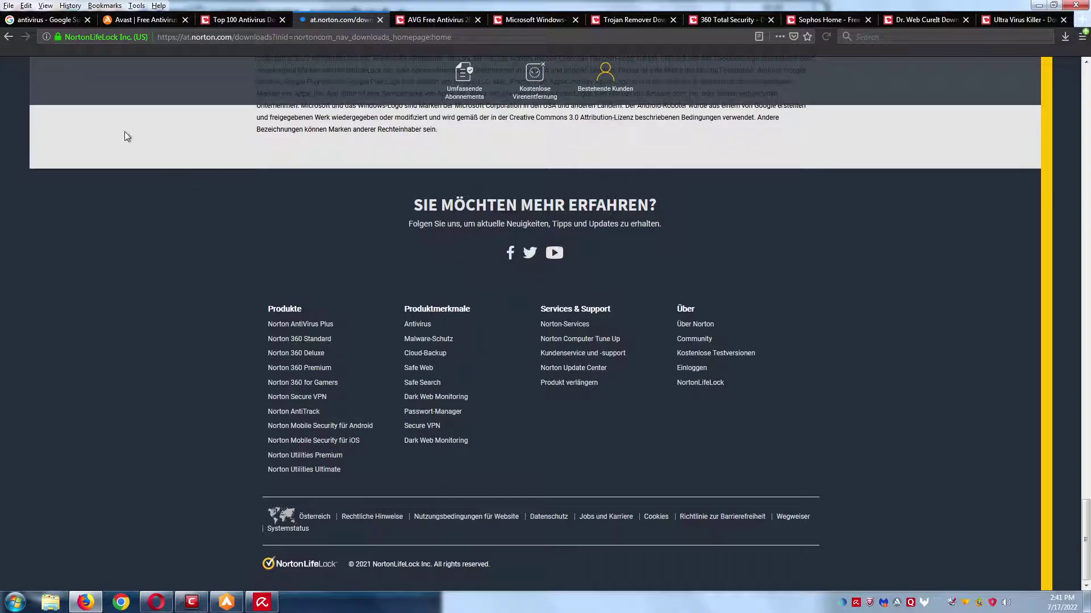
Step: Start a new search for 'norton test installer' from the address bar
right_click(11, 39)
click(112, 122)
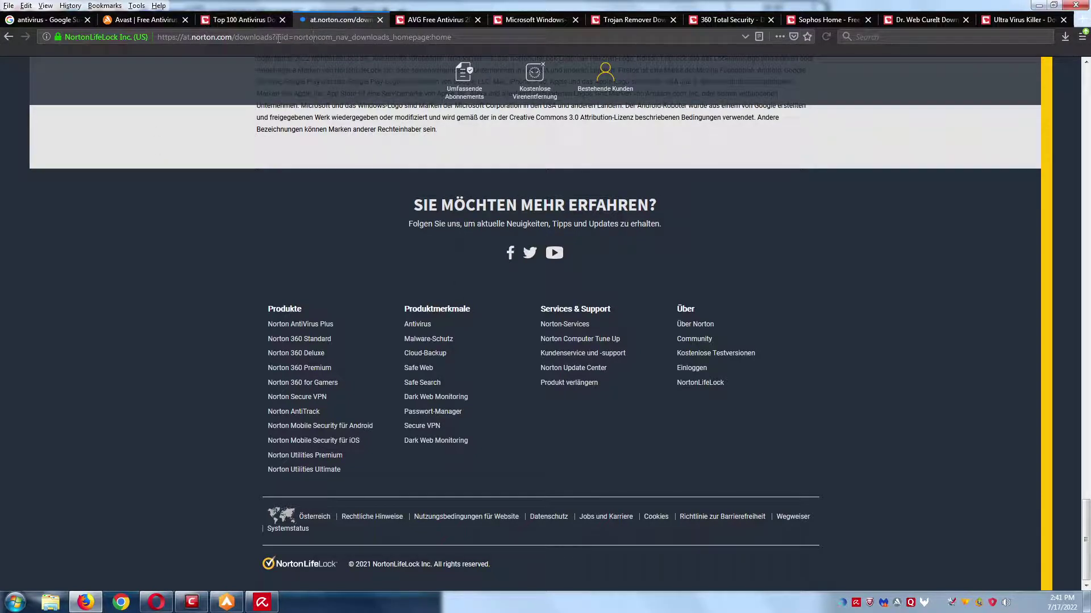
click(334, 39)
text(norton )
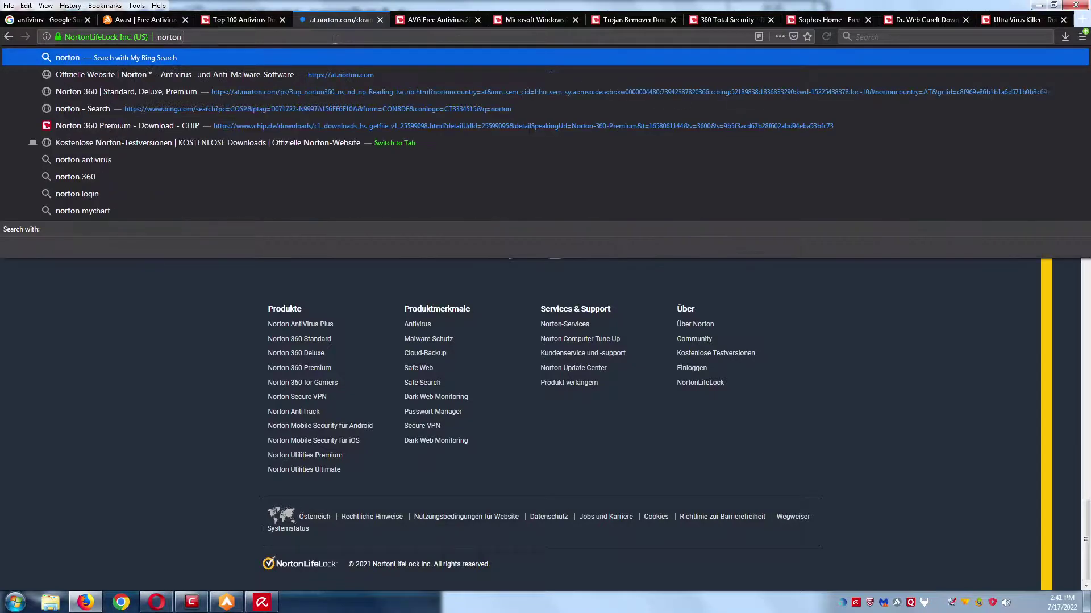
text(test installer)
Step: Run the 'norton test installer' search and scroll through the results
key(Return)
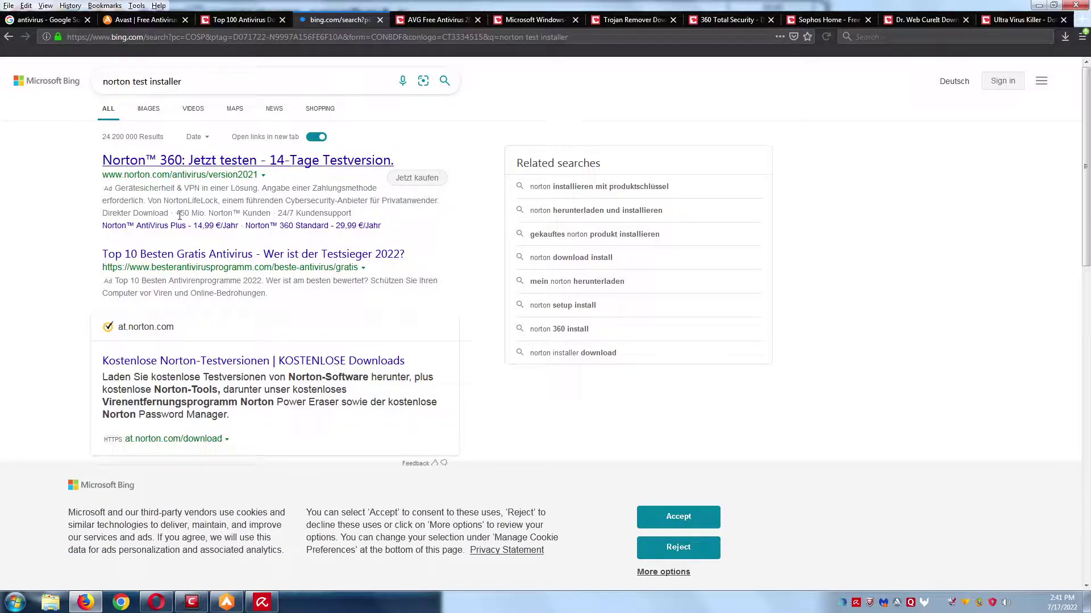
scroll(211, 265, down, 2)
scroll(219, 251, down, 4)
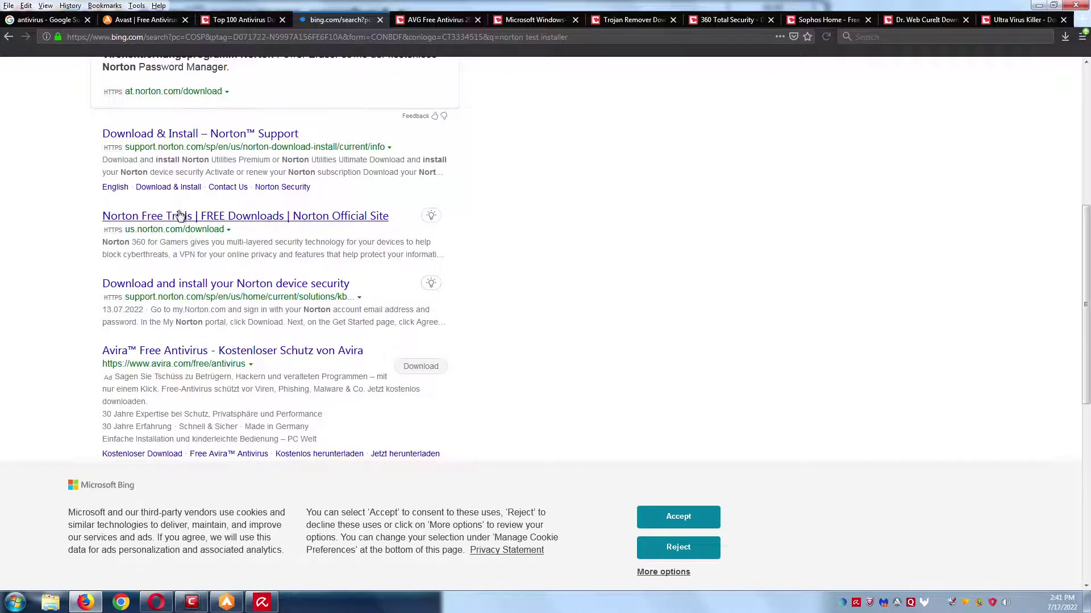
scroll(181, 221, down, 1)
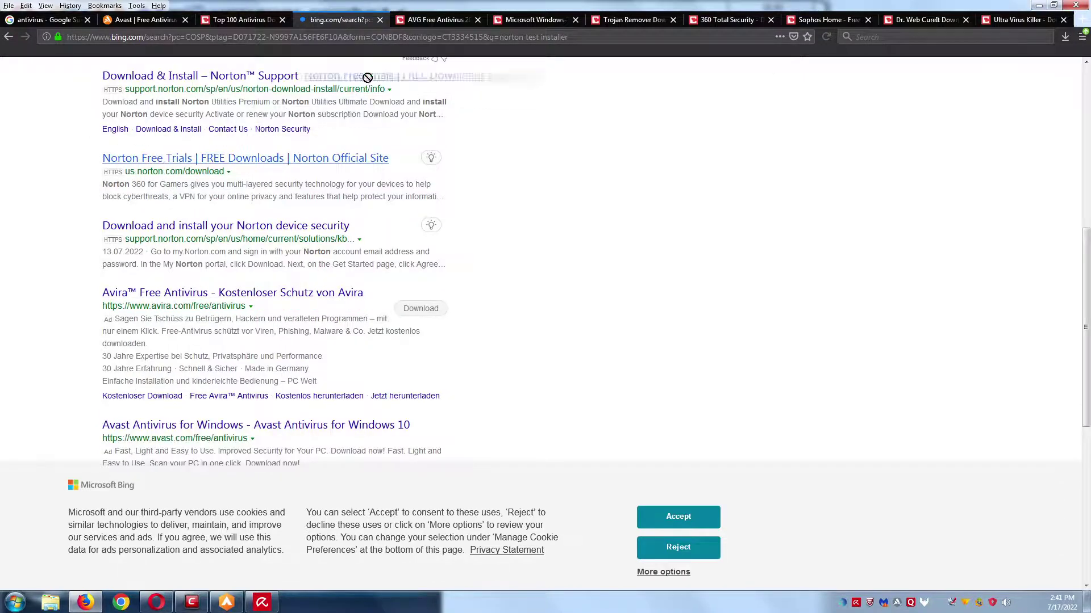
scroll(352, 90, up, 1)
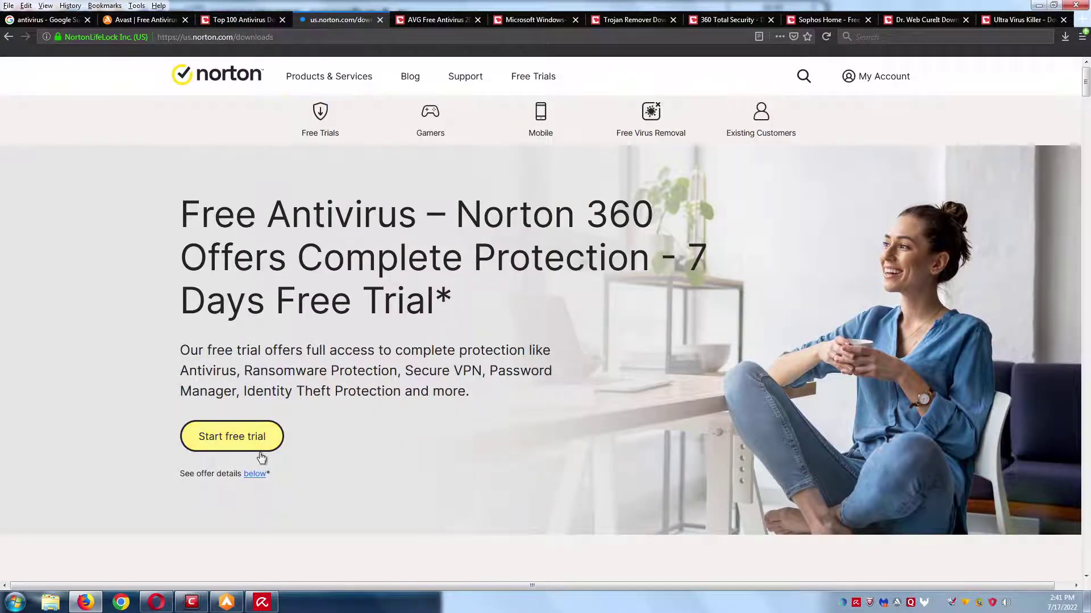
Step: Jump to the free trial plans and start the Norton AntiVirus Plus 7-day trial
click(241, 436)
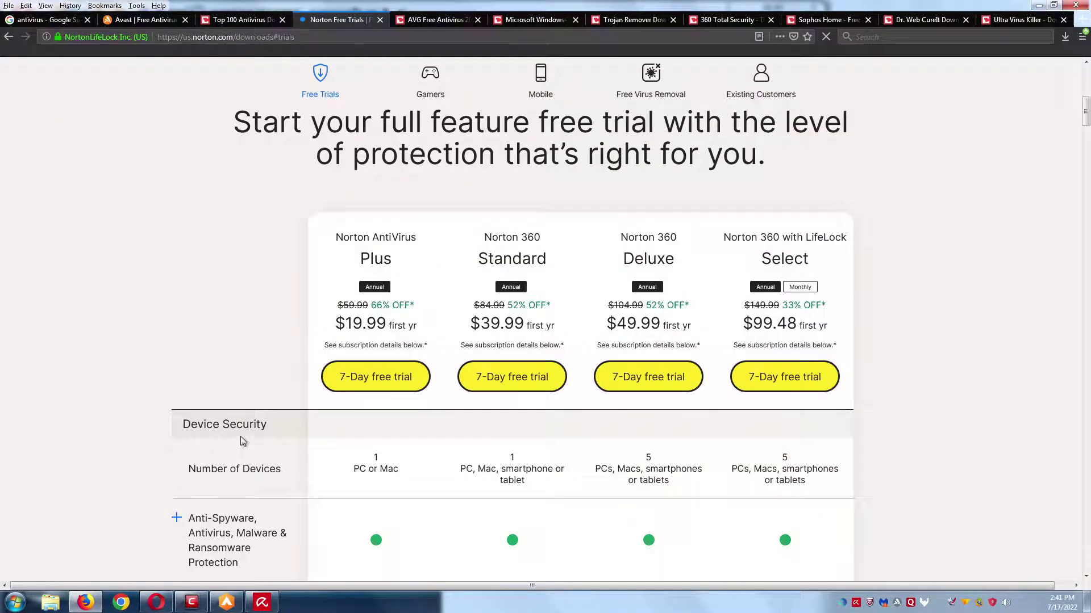
click(361, 386)
scroll(361, 386, down, 9)
scroll(361, 385, down, 5)
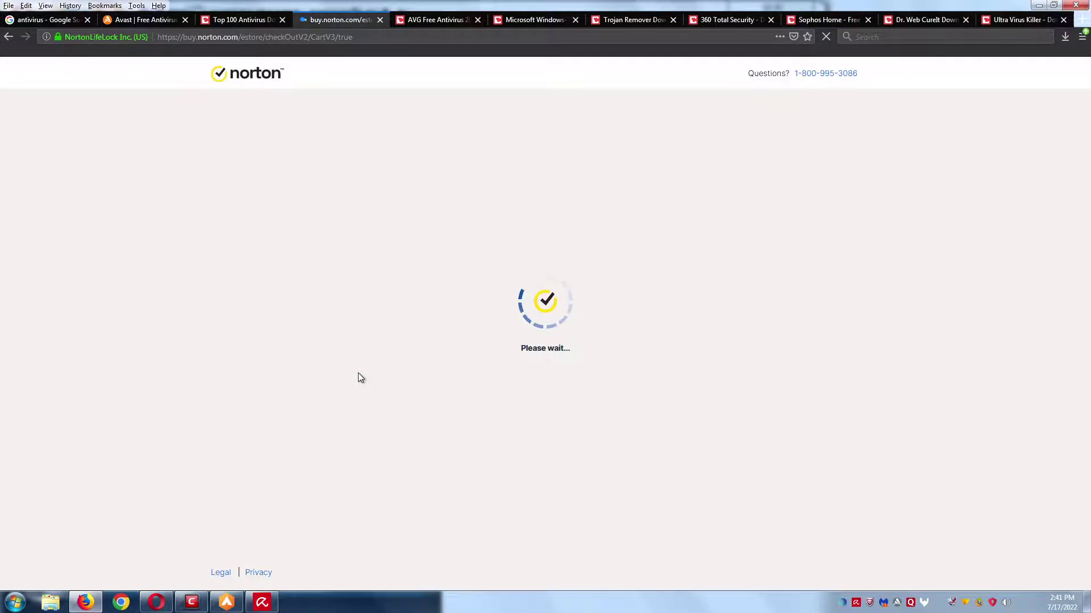
Step: Enter an e-mail address and an account password on Norton's checkout and submit
click(346, 271)
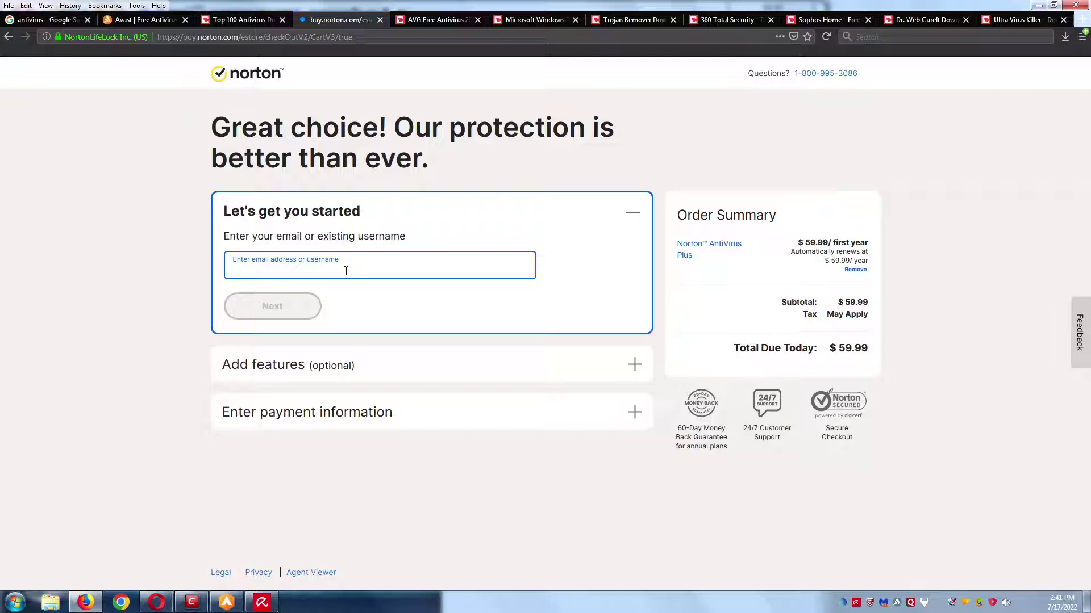
text(e@ma.illlll)
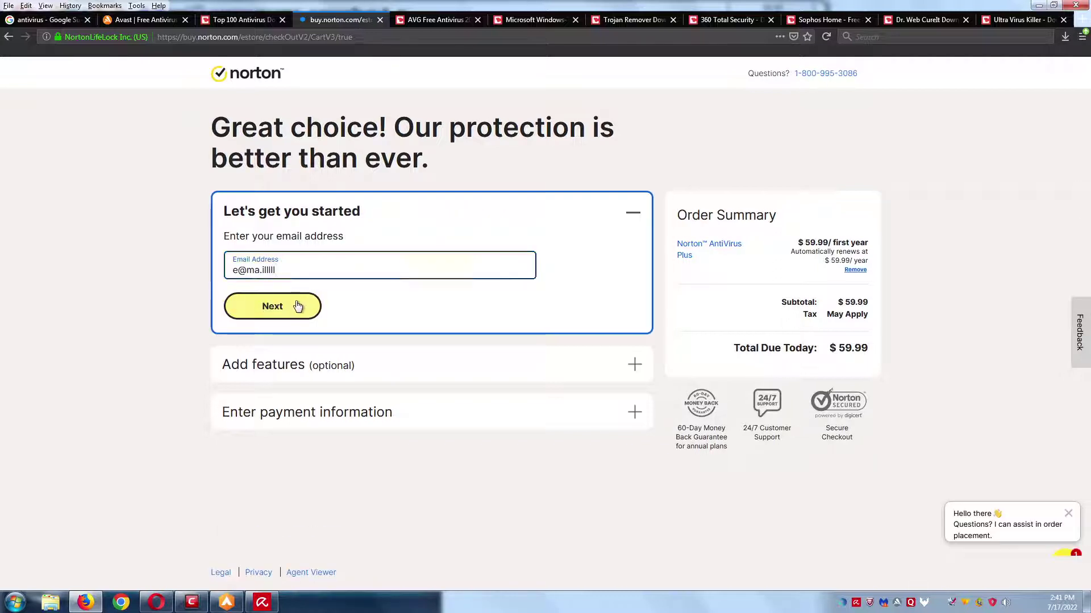
click(298, 306)
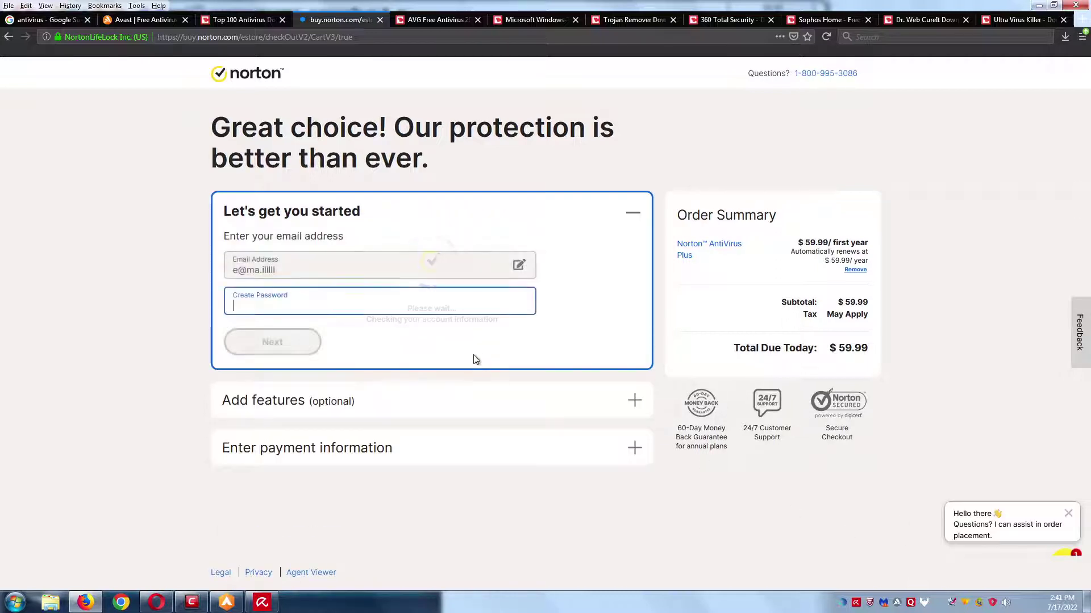
click(338, 312)
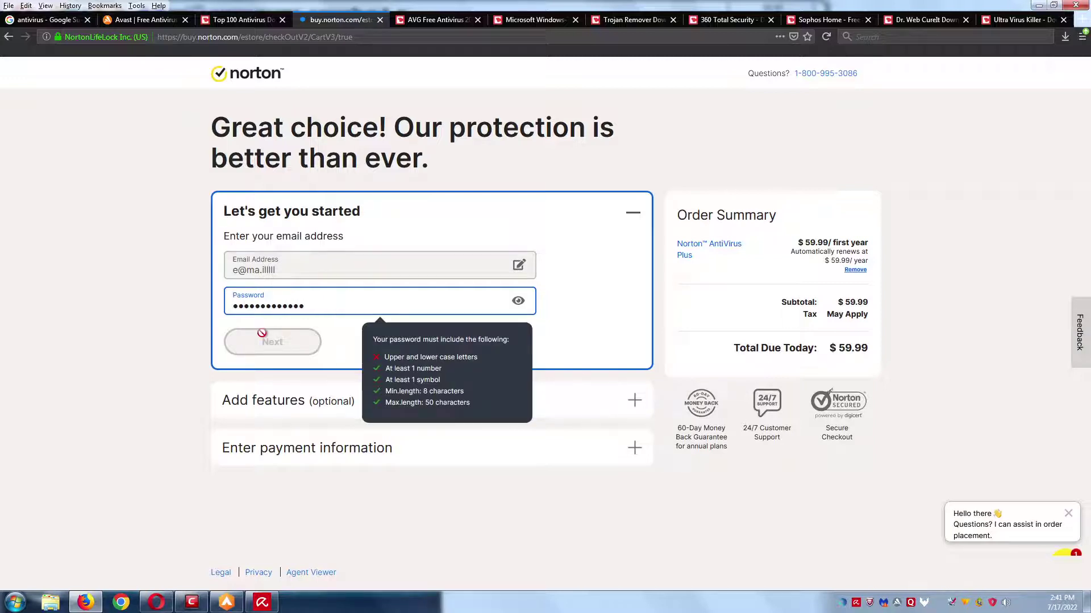
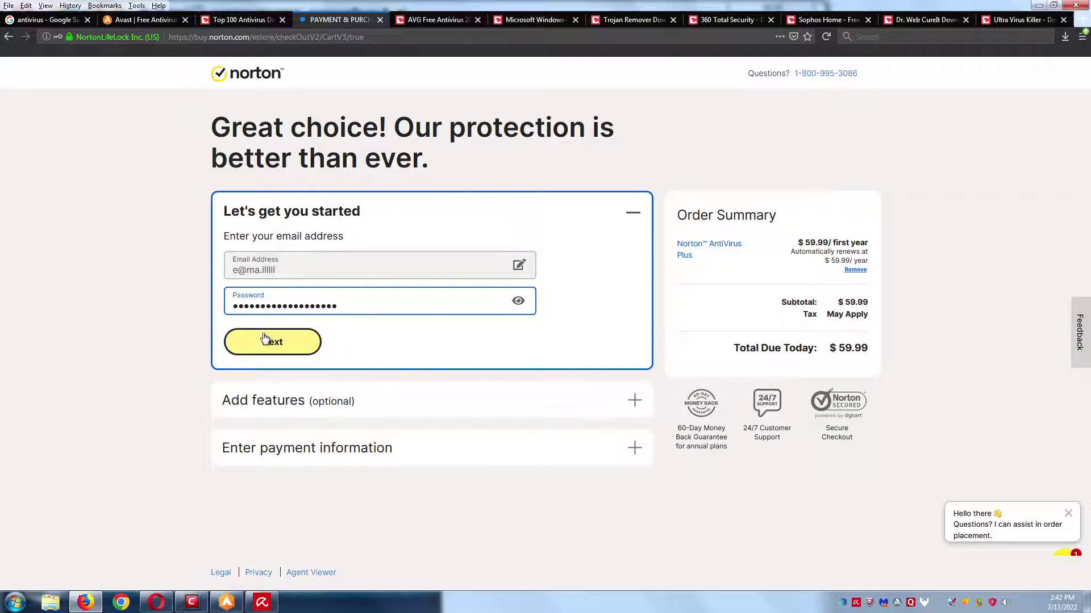
click(264, 340)
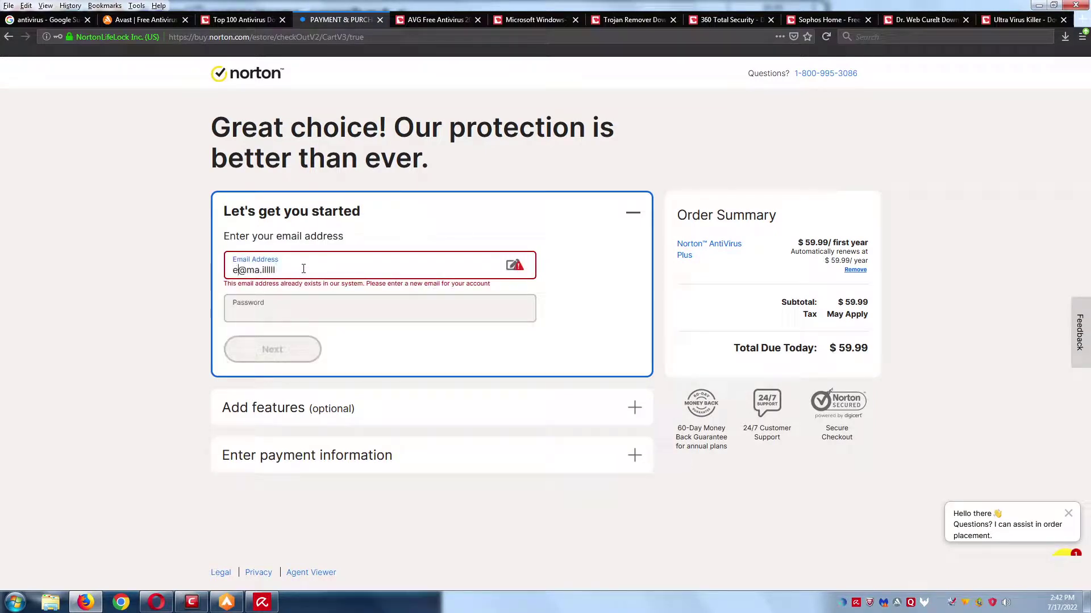
Step: Edit the rejected e-mail address, enter a new password, and resubmit
click(303, 269)
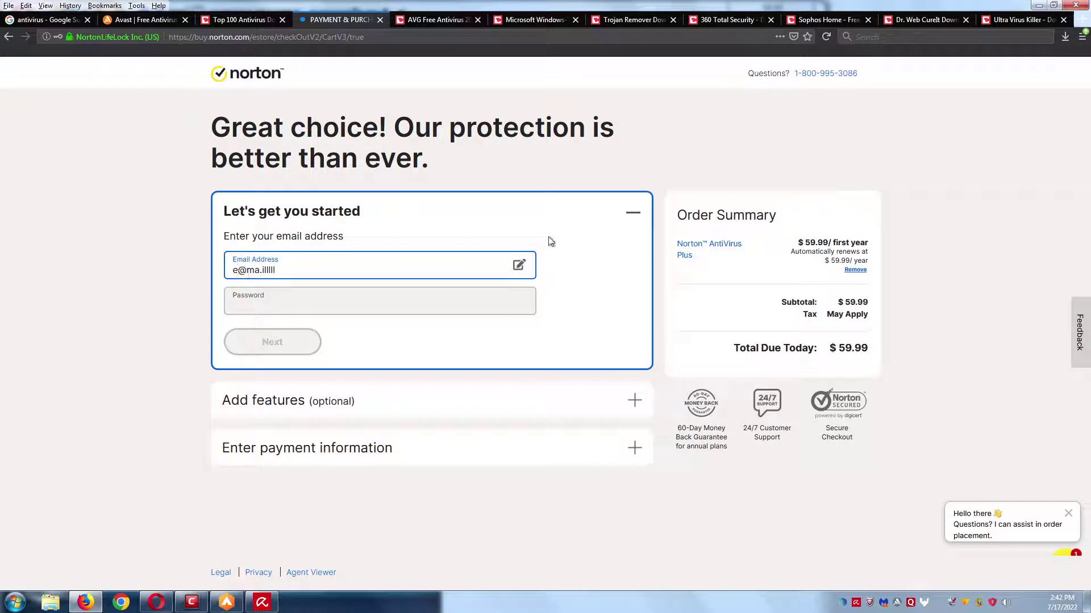
click(518, 268)
click(238, 267)
text(eee)
click(295, 316)
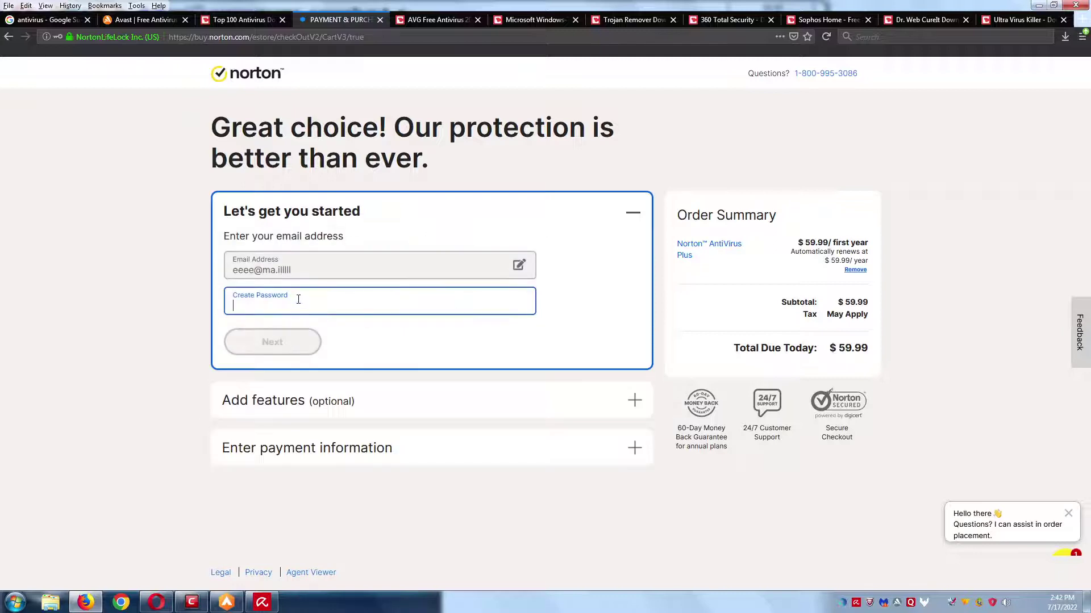
text(ee)
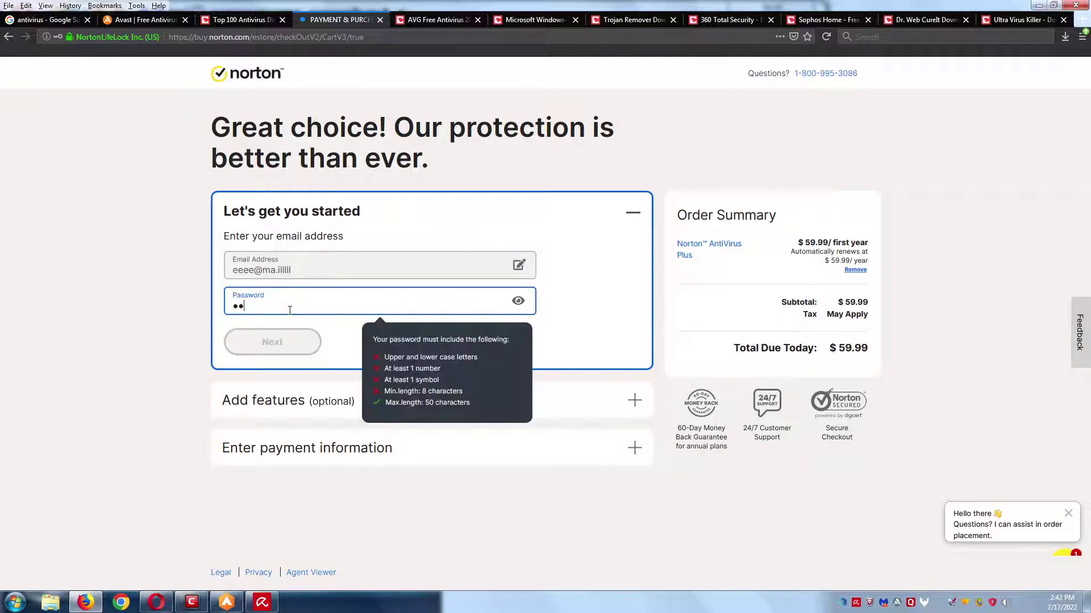
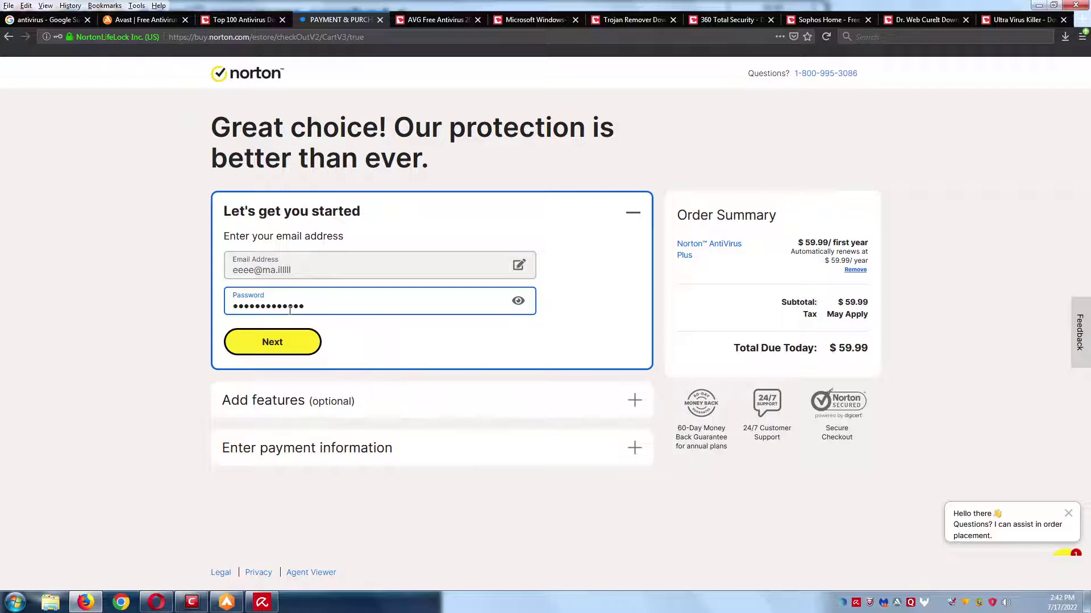
click(274, 334)
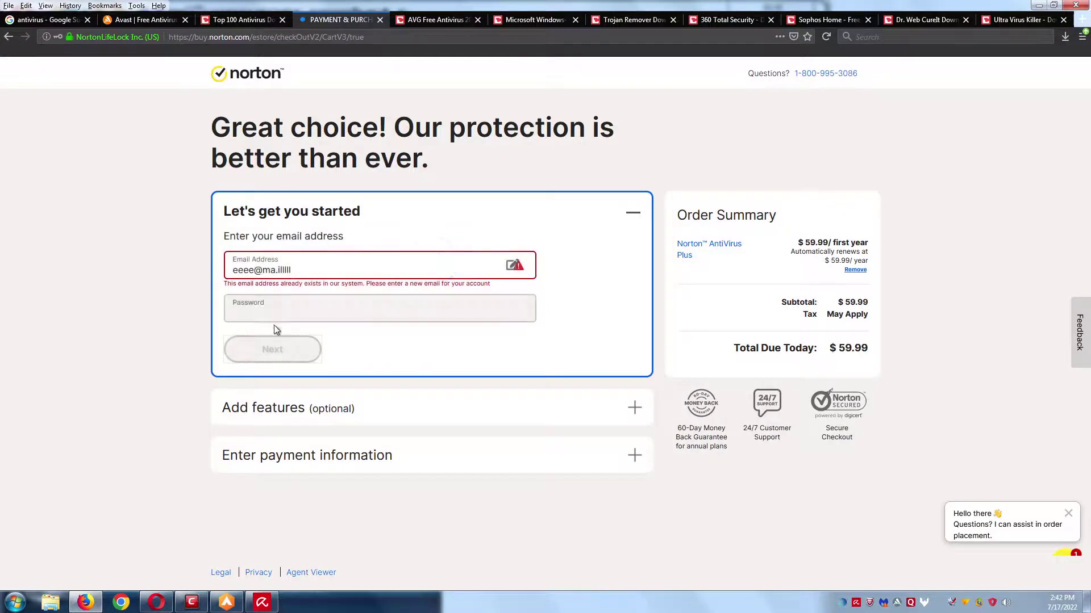
Step: Change the e-mail address again, enter another password, and resubmit the checkout
click(445, 263)
click(246, 271)
text(eee)
click(290, 271)
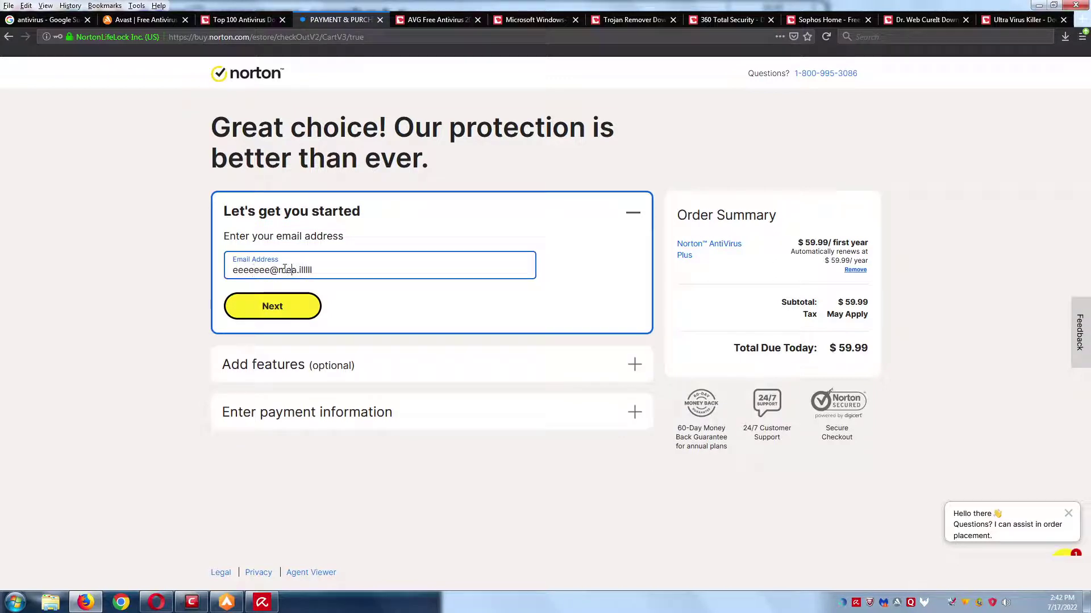
click(290, 308)
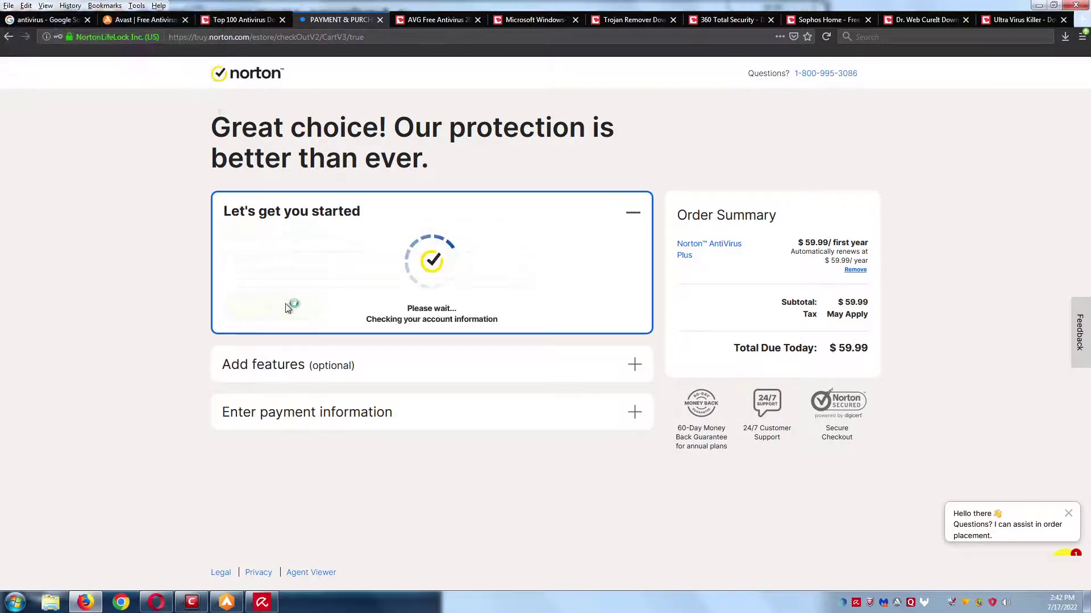
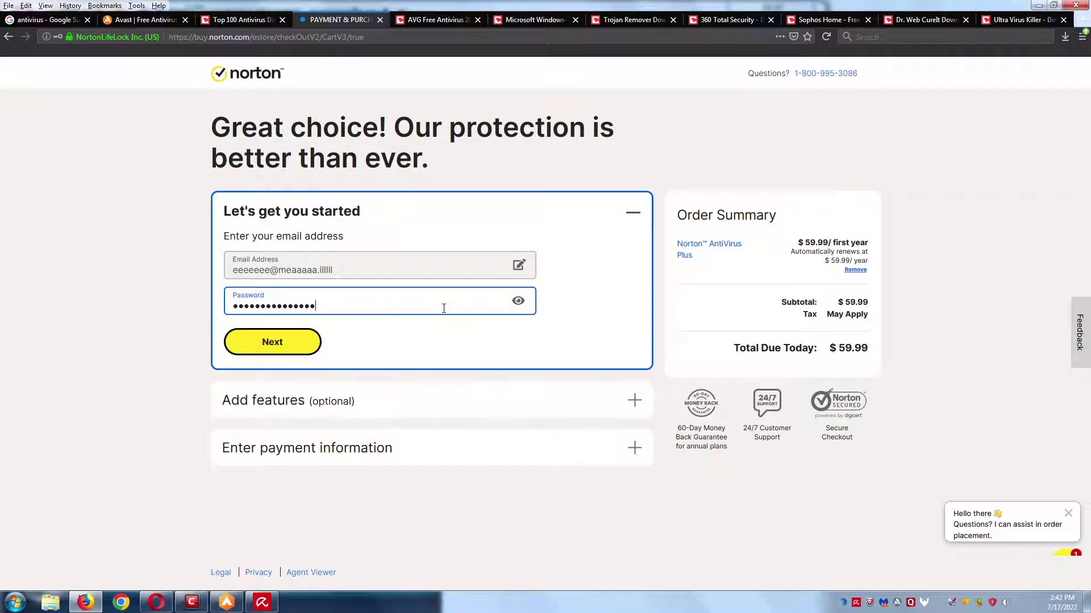
click(295, 335)
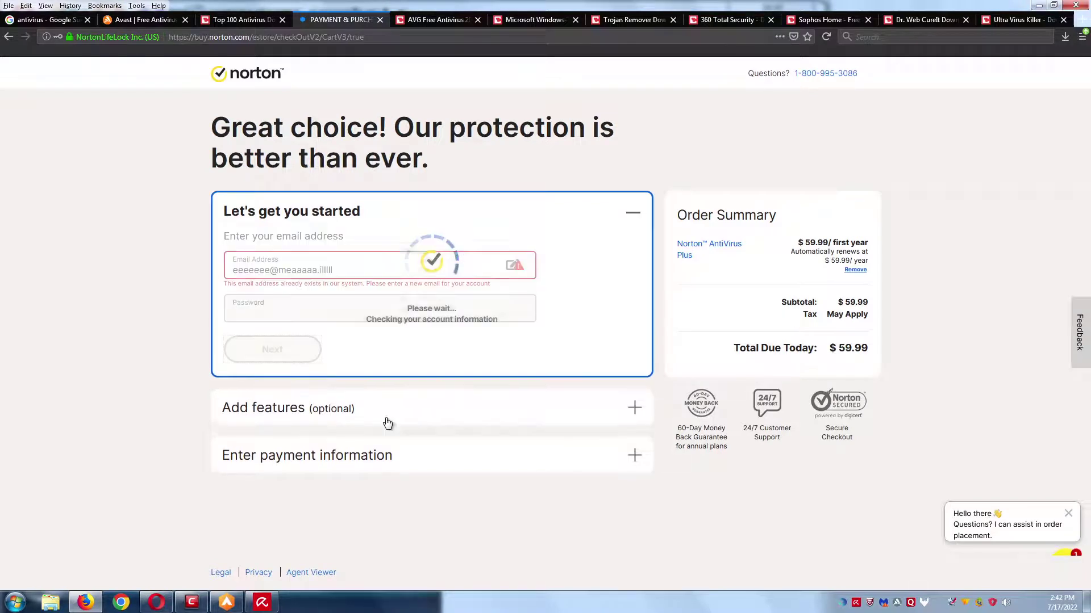
Step: Bring up Avira Free Security and close the completed Adaware installer
mouse_move(388, 22)
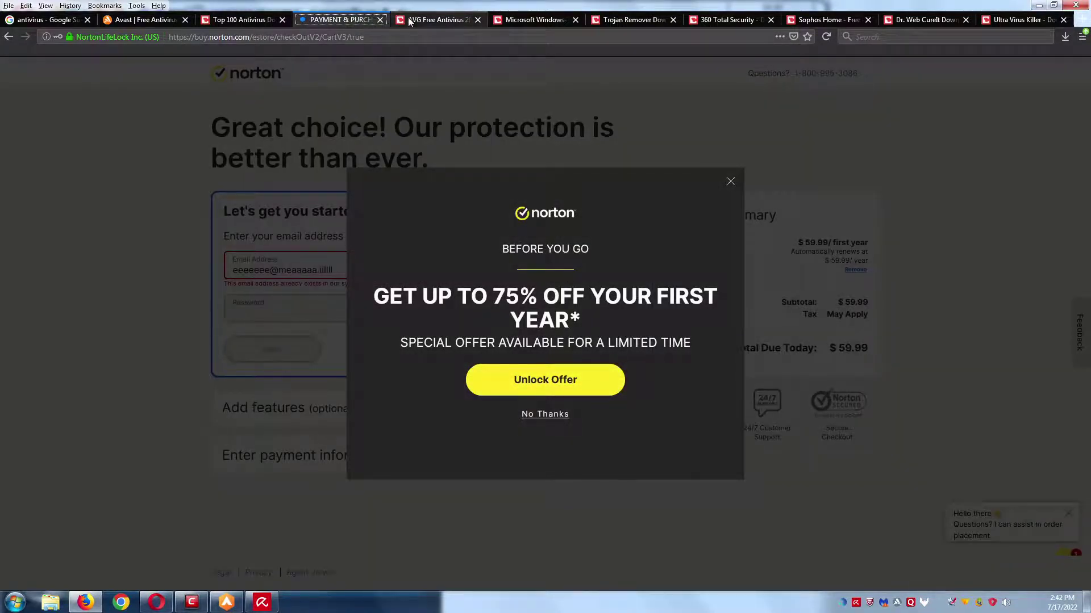
click(262, 602)
click(238, 605)
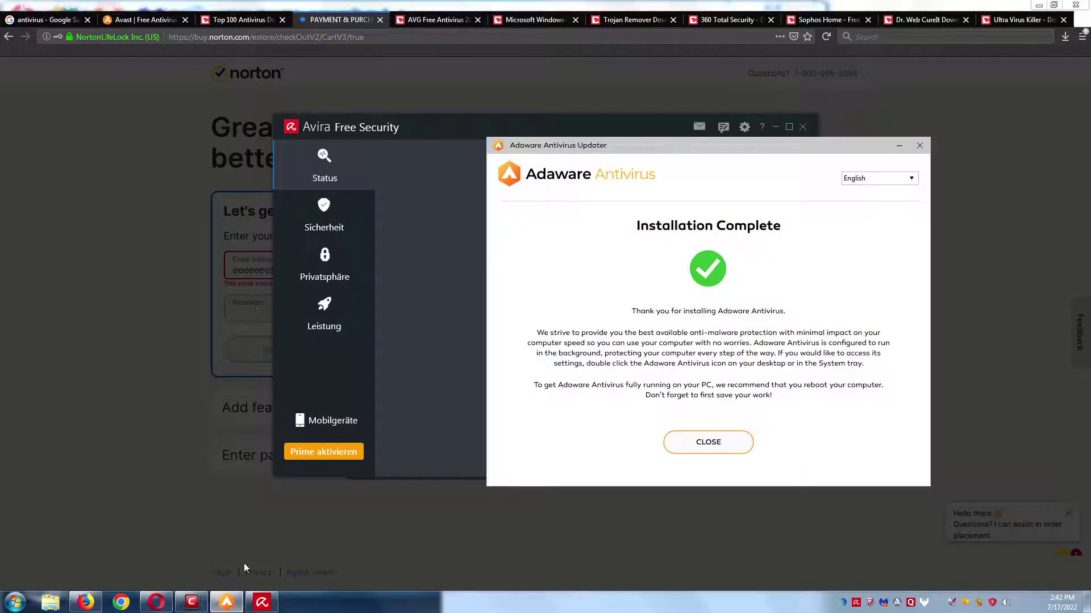
click(709, 443)
Step: Cycle through the Comodo and Opera windows back to Firefox's Norton checkout and try its Tools menu
click(181, 607)
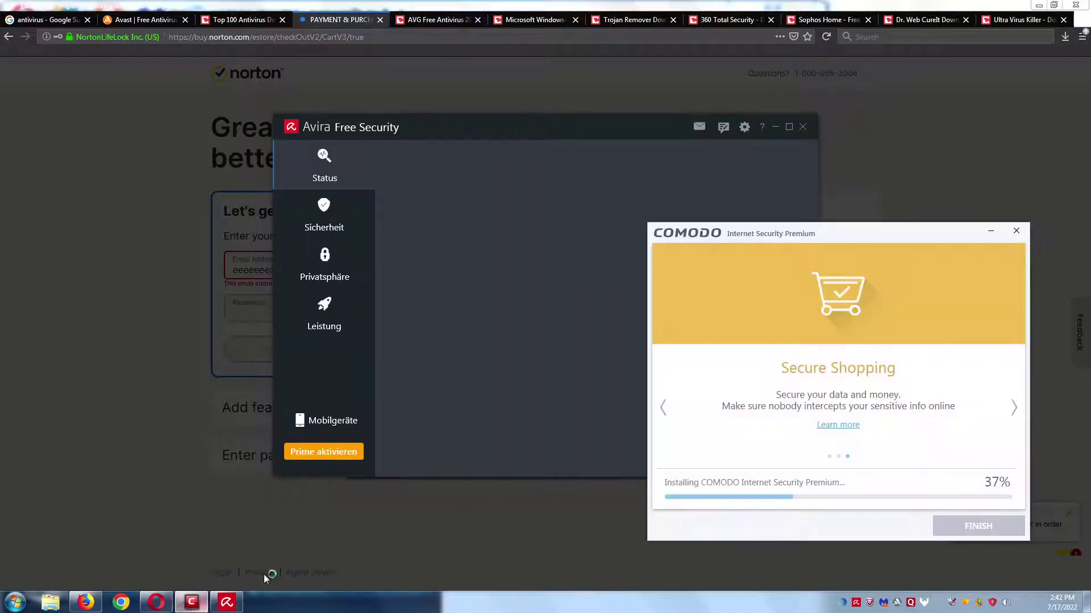
click(156, 602)
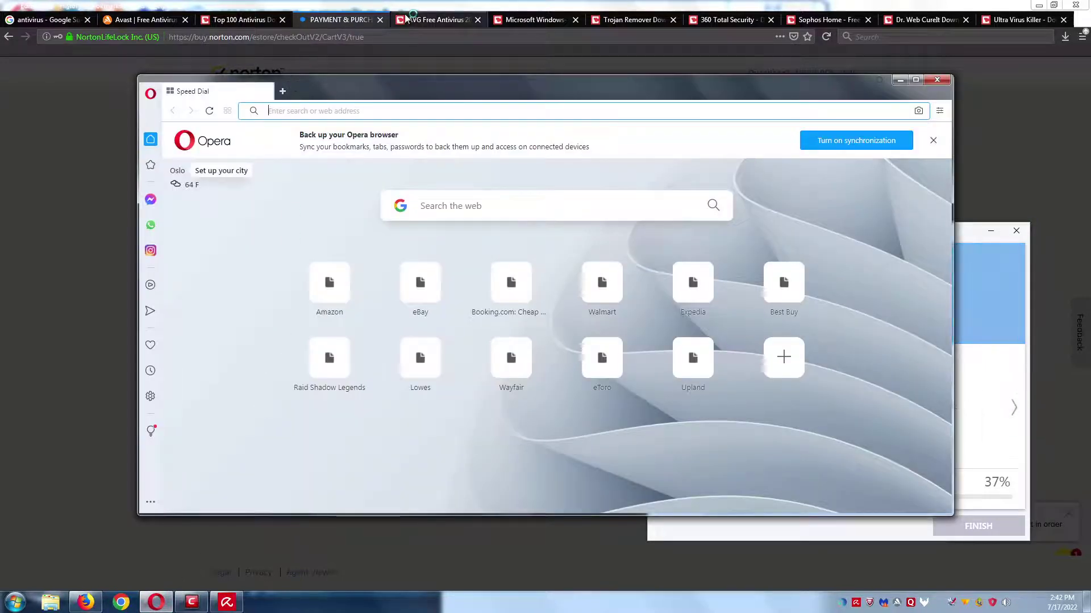
click(366, 23)
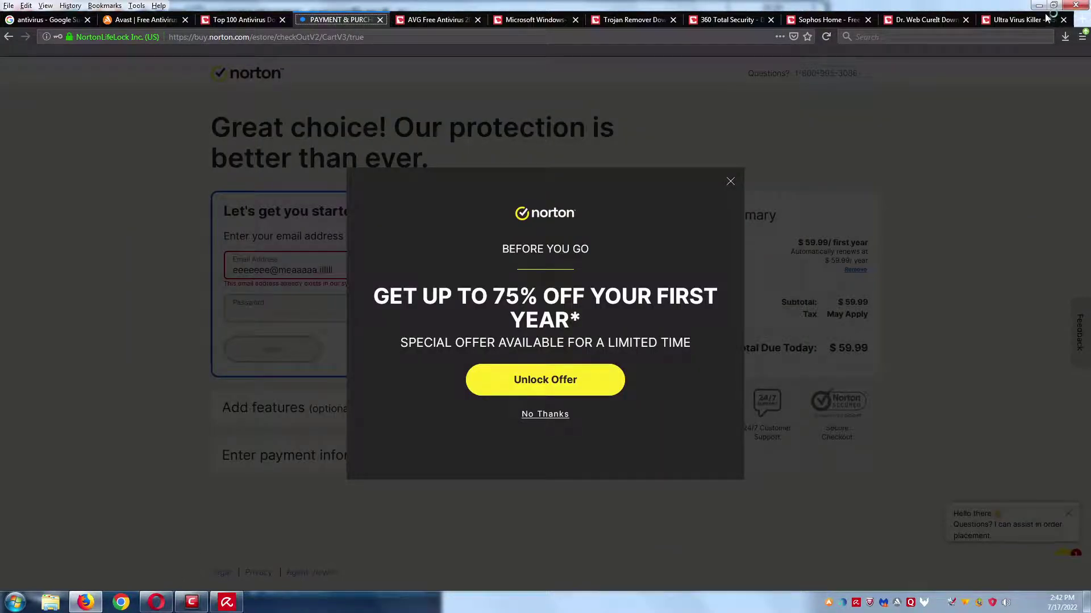
click(135, 7)
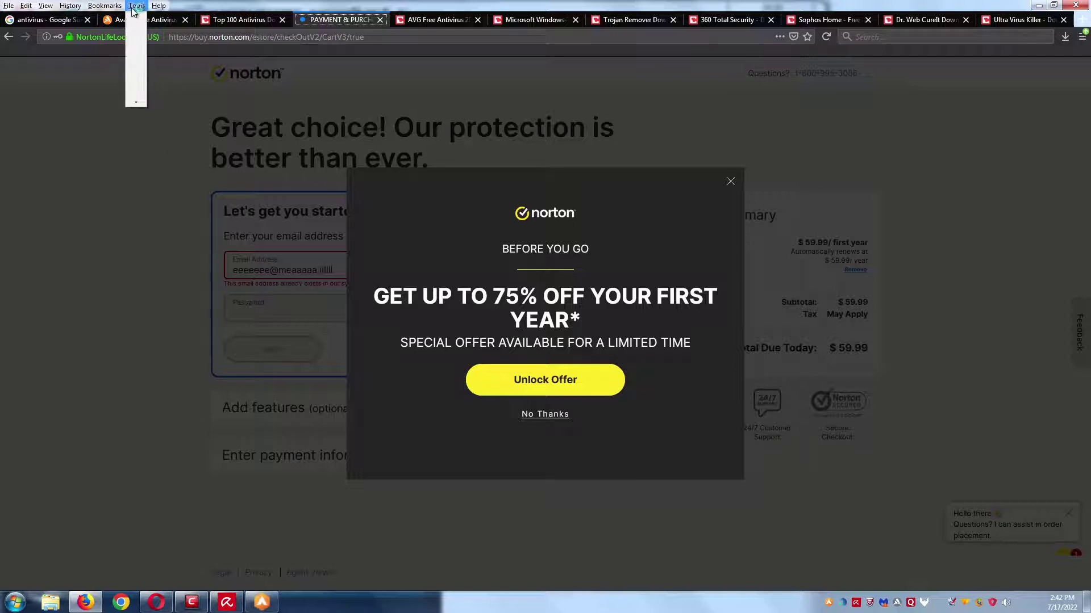
Step: End the frozen Firefox task from Task Manager's Applications tab, relaunch Firefox, and close Task Manager
mouse_move(78, 8)
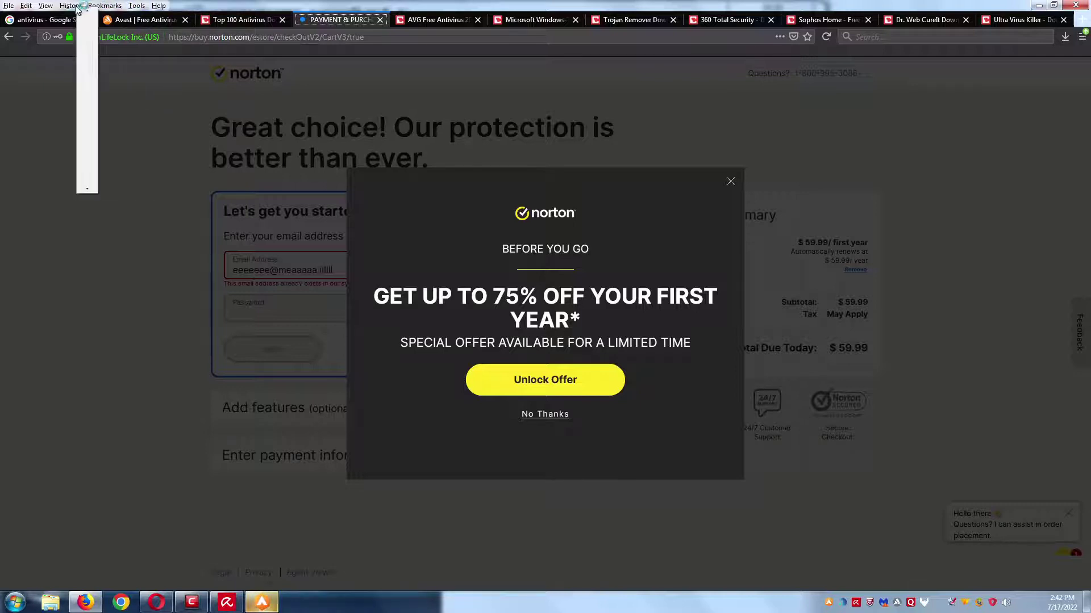
mouse_move(11, 6)
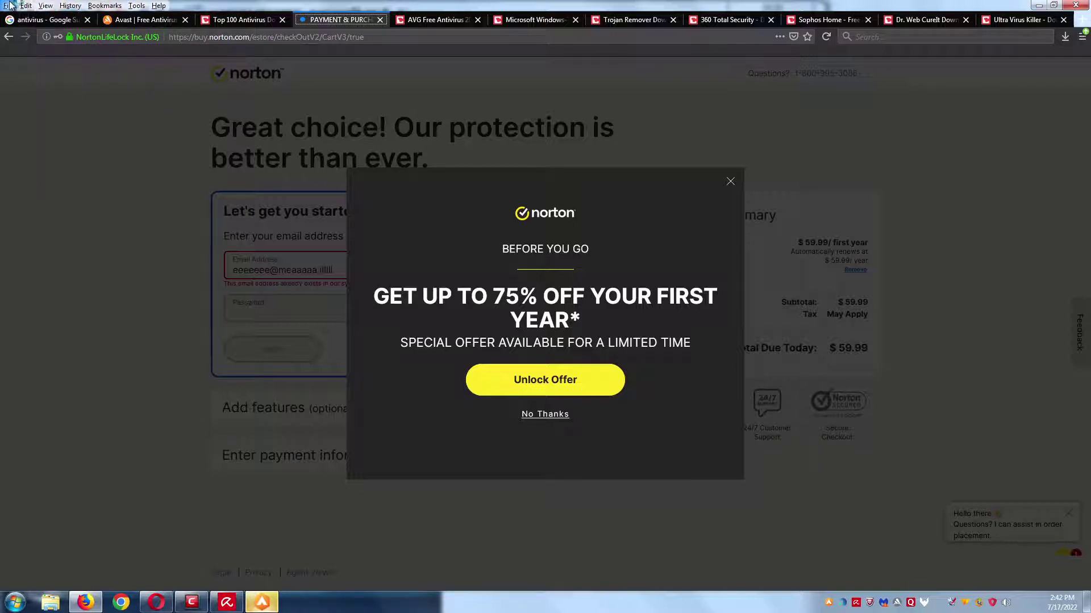
right_click(533, 602)
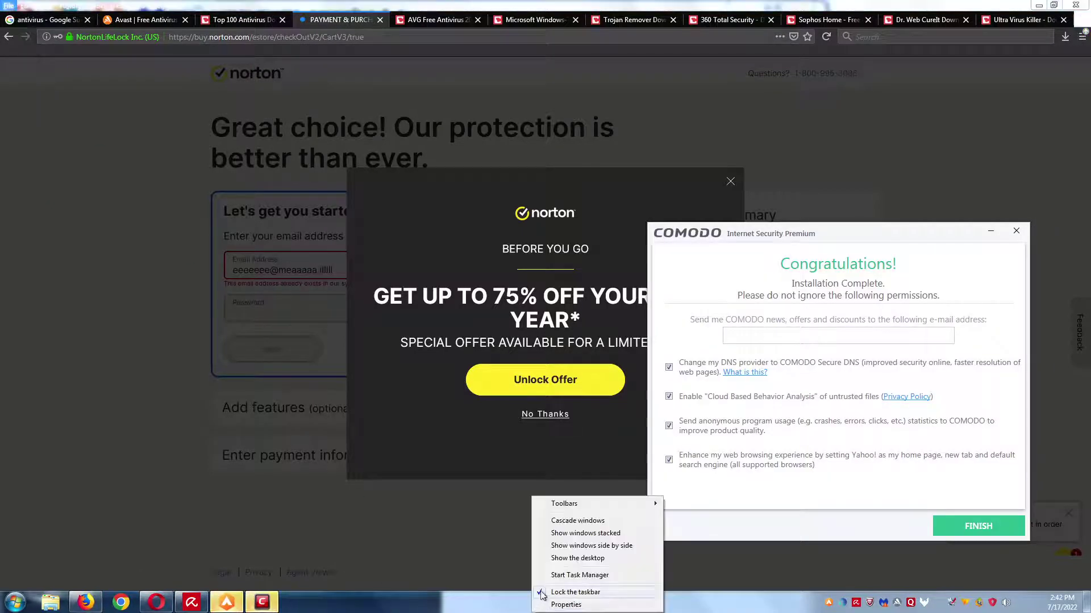
click(546, 579)
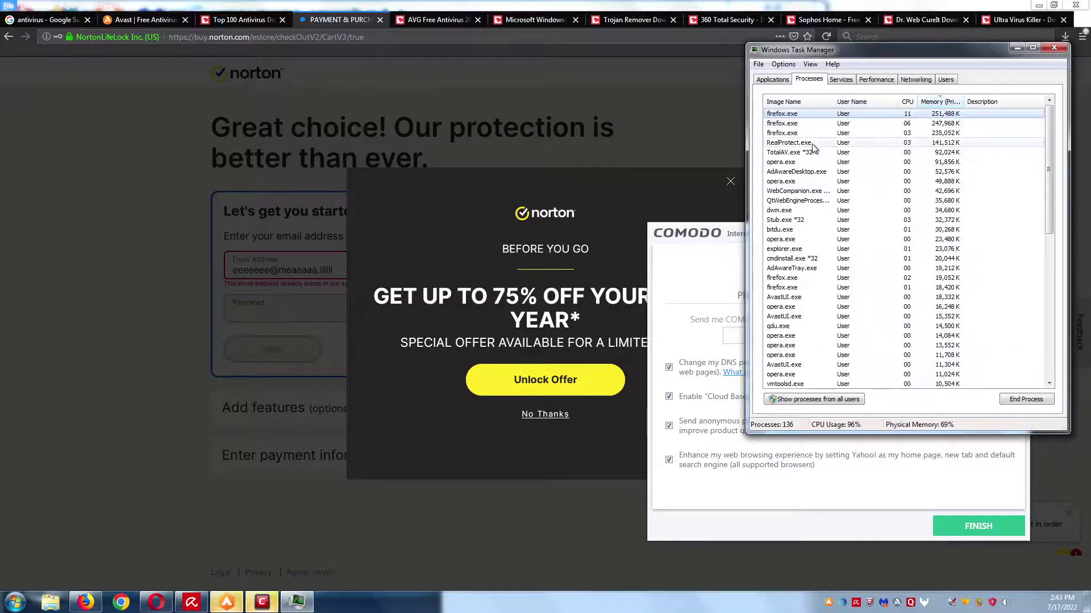
click(772, 80)
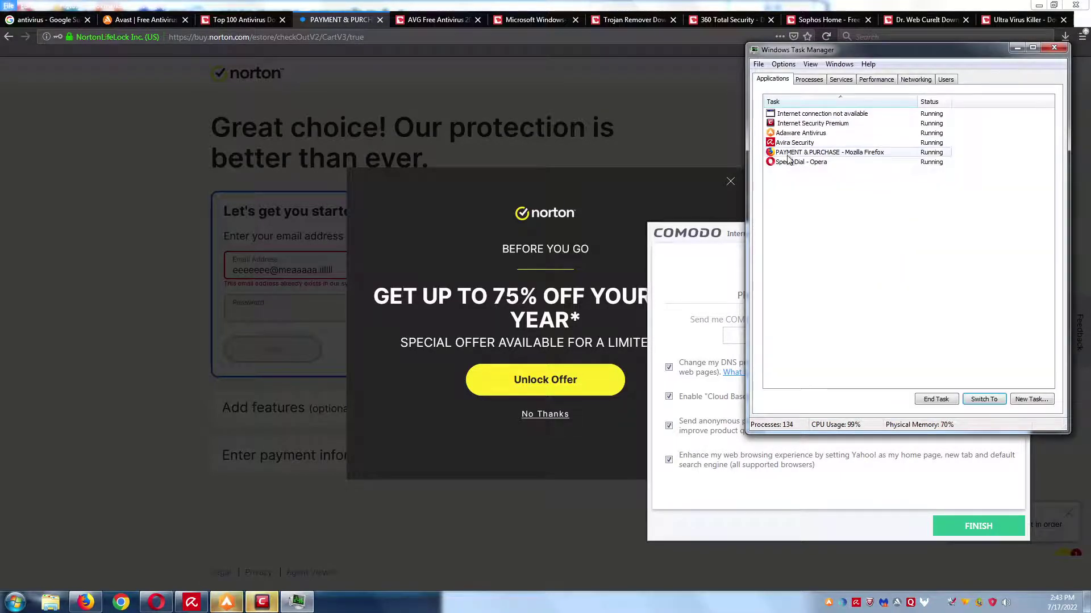
right_click(793, 153)
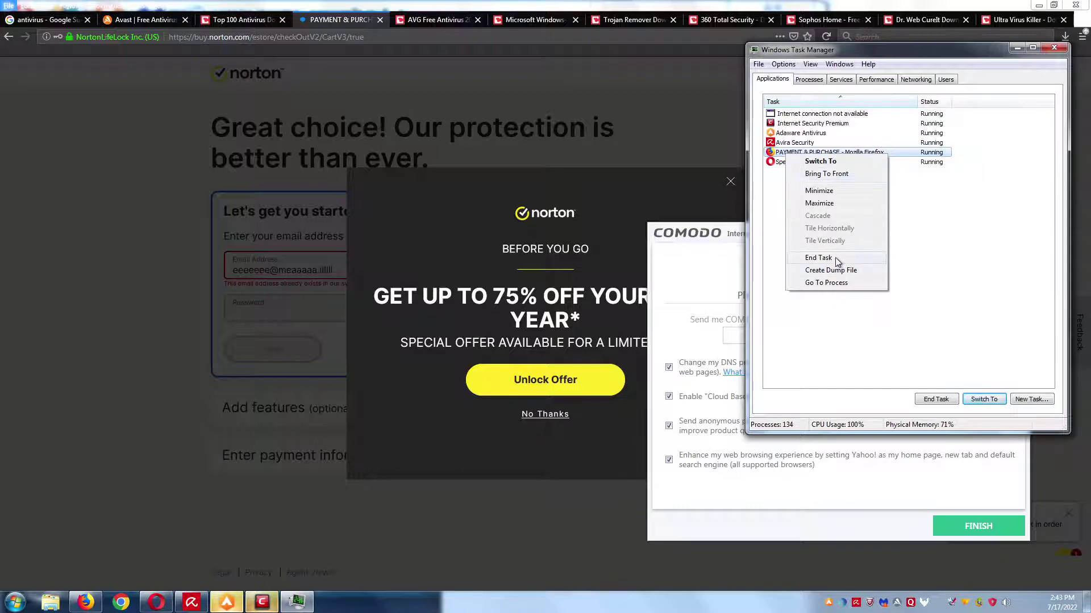
click(834, 258)
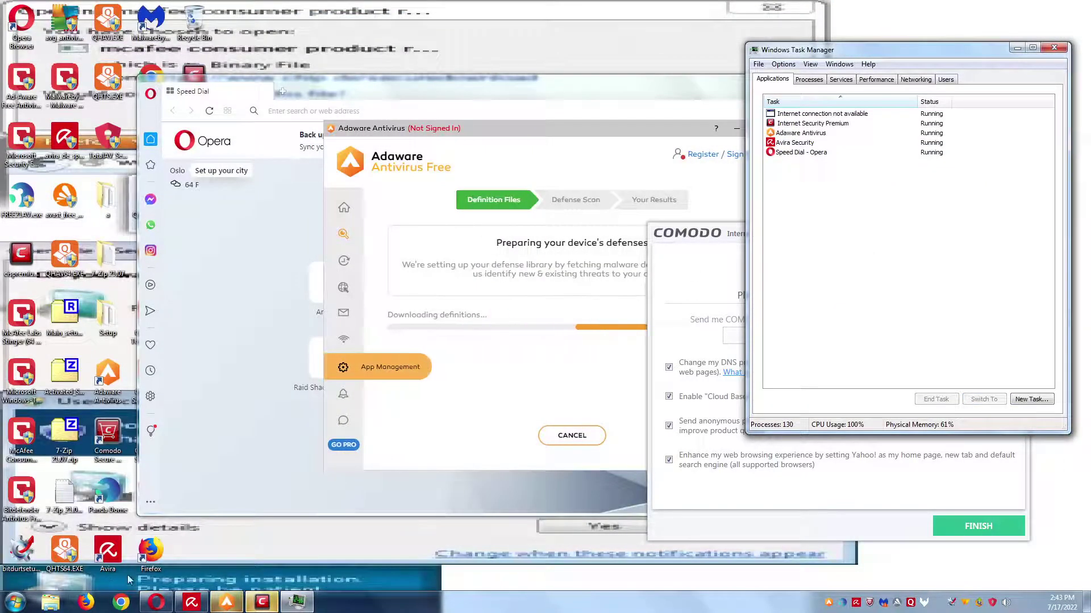
click(86, 602)
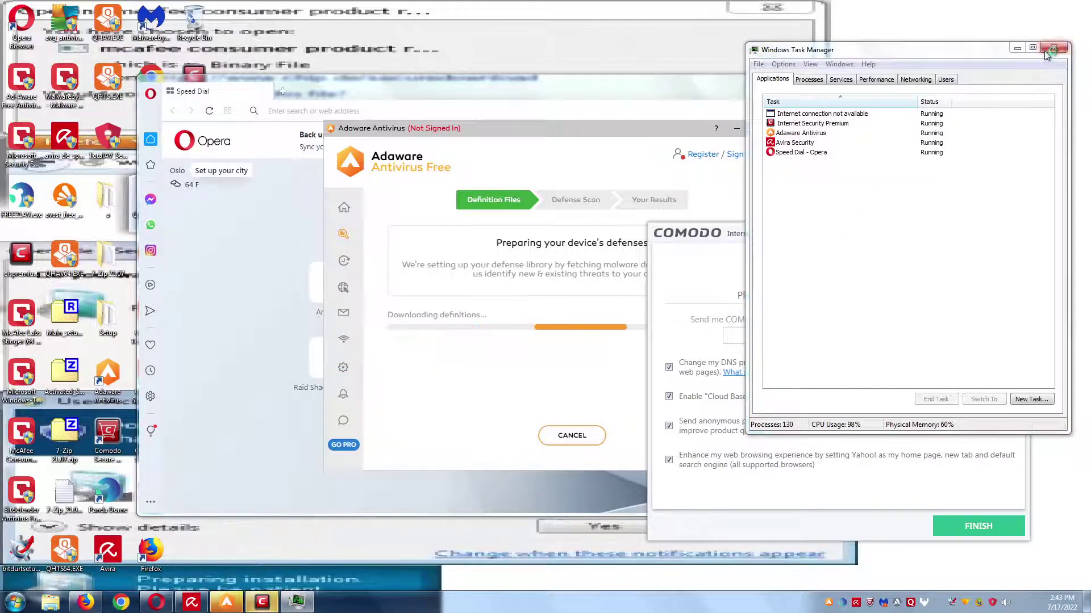
click(1053, 47)
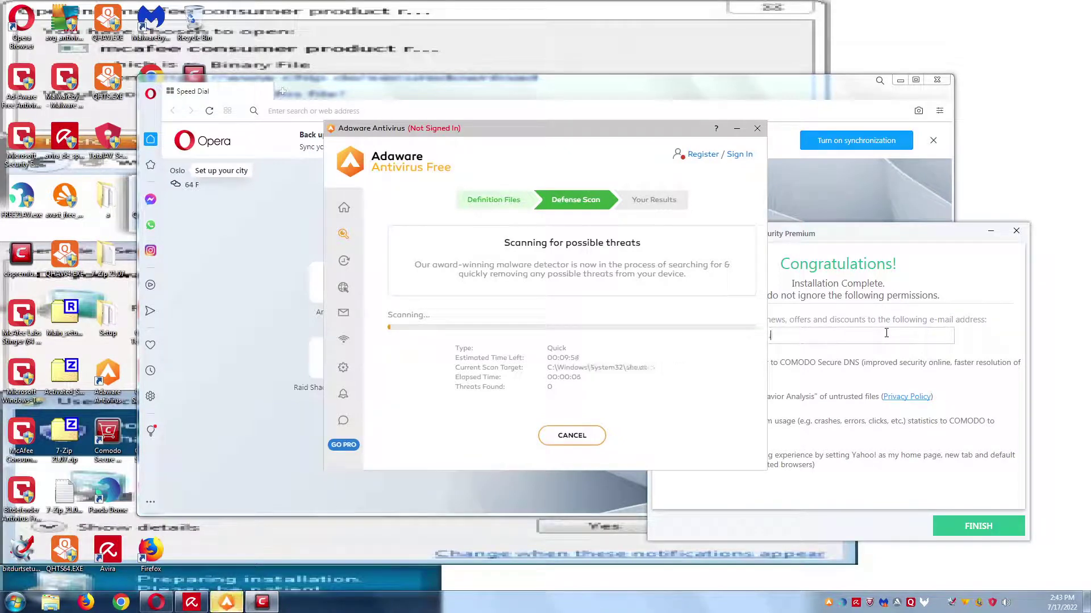
Step: Enter 'usb.gov' as Comodo's news e-mail, finish the installation, and close Adaware Antivirus
text(usb.gov)
click(802, 225)
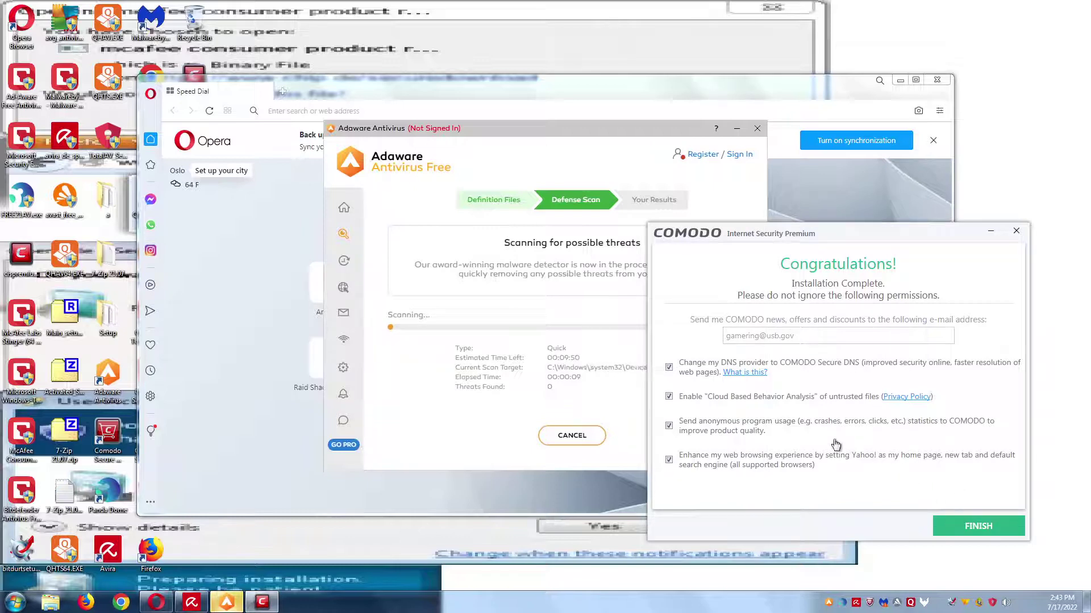
click(949, 518)
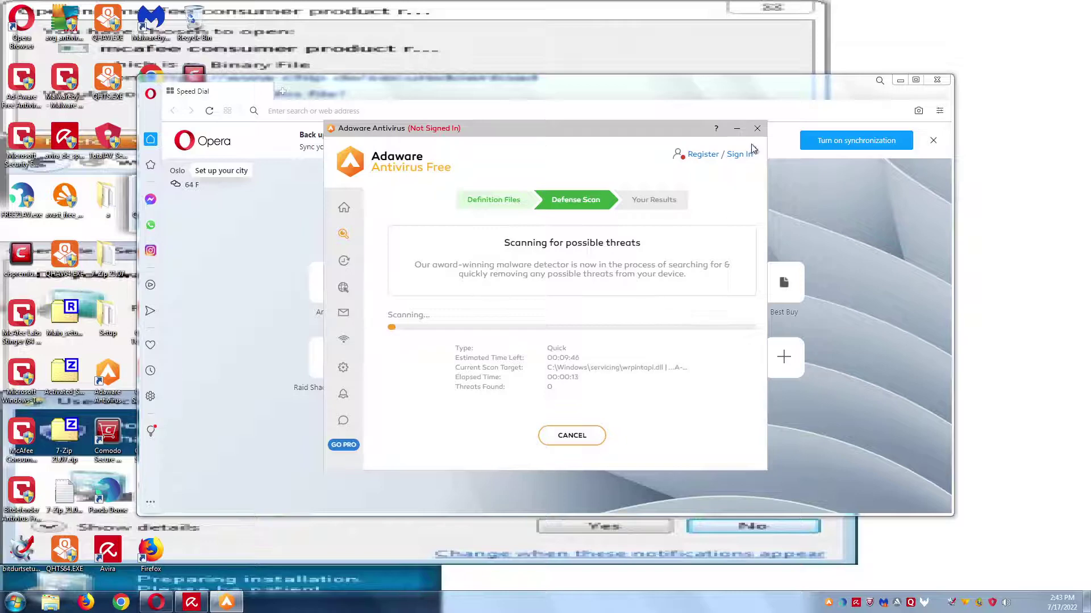
click(757, 128)
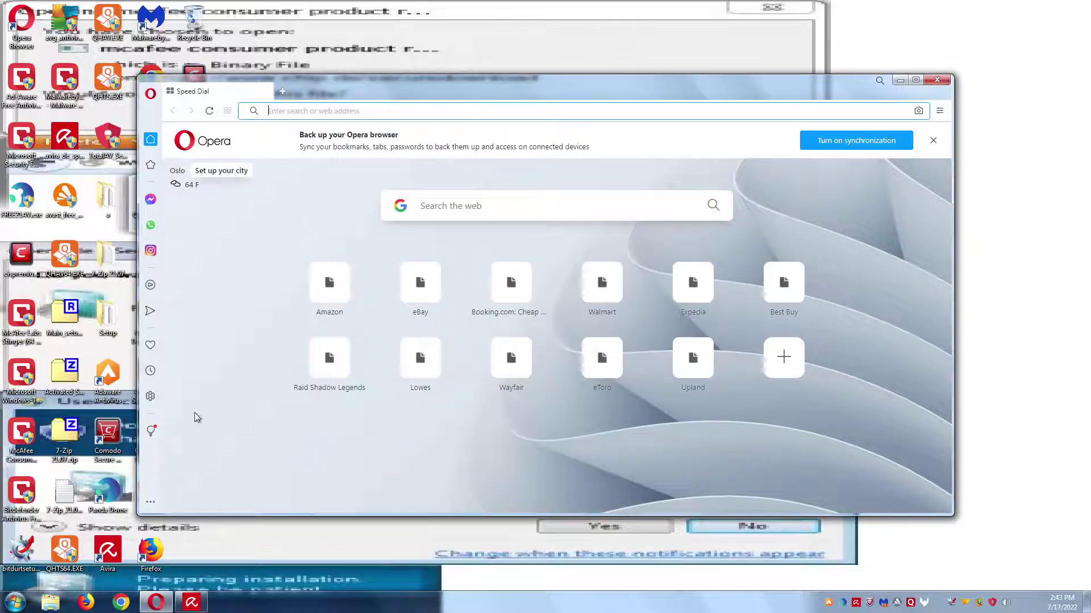
click(191, 602)
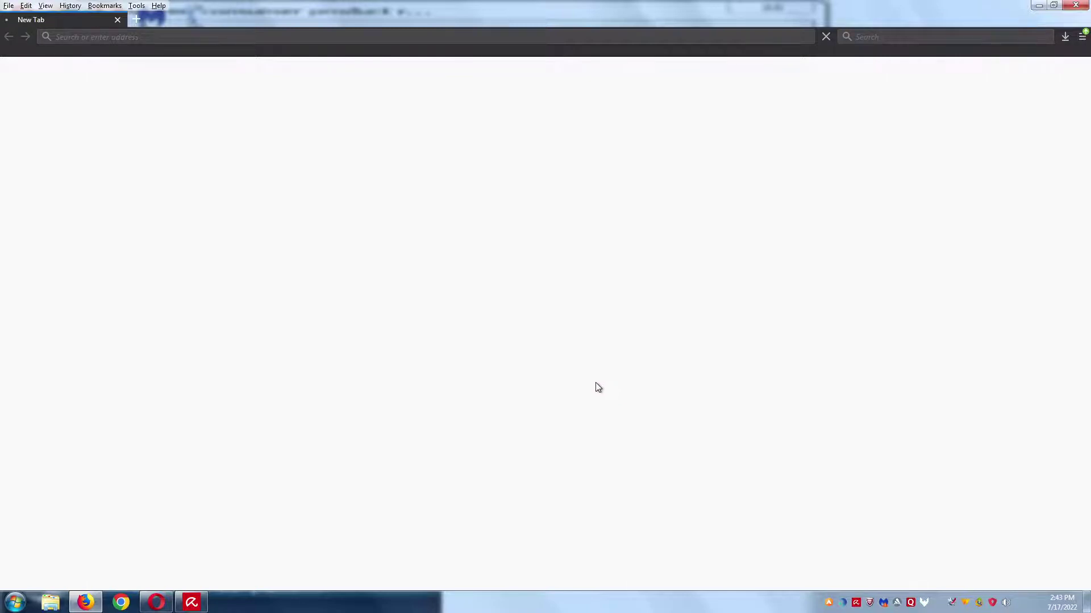
Step: Restore the previous Firefox session's tabs and close the stray PAYMENT & PURCHASE tab
click(193, 601)
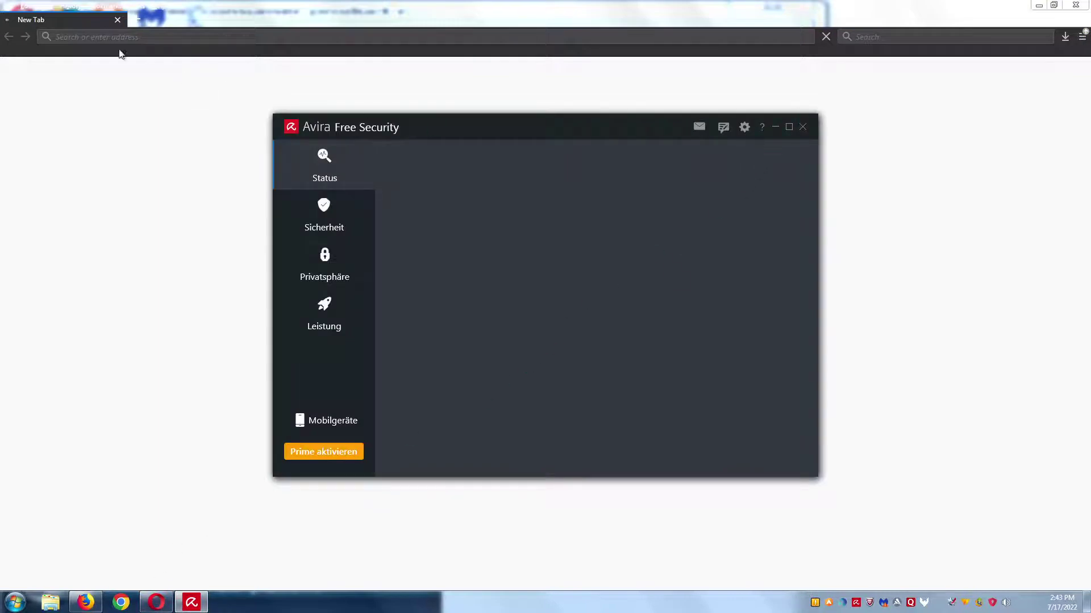
click(78, 11)
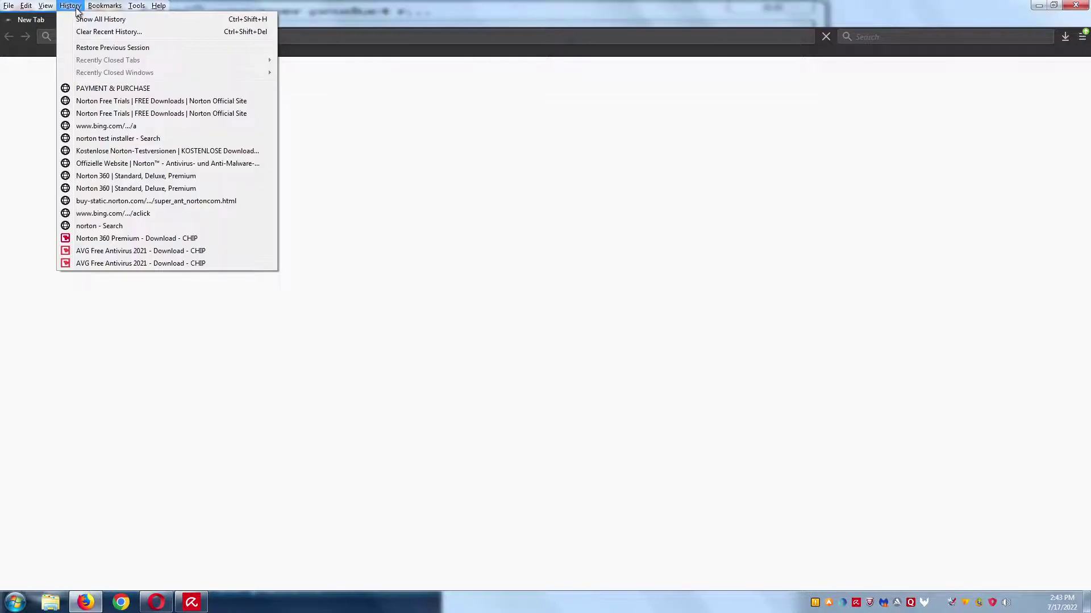
click(105, 50)
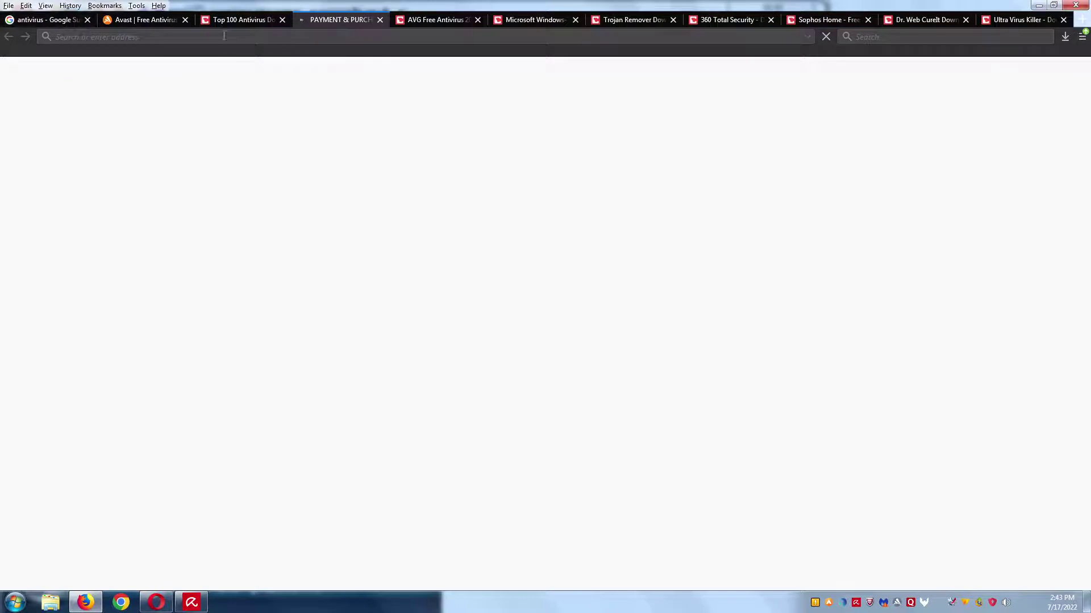
middle_click(335, 25)
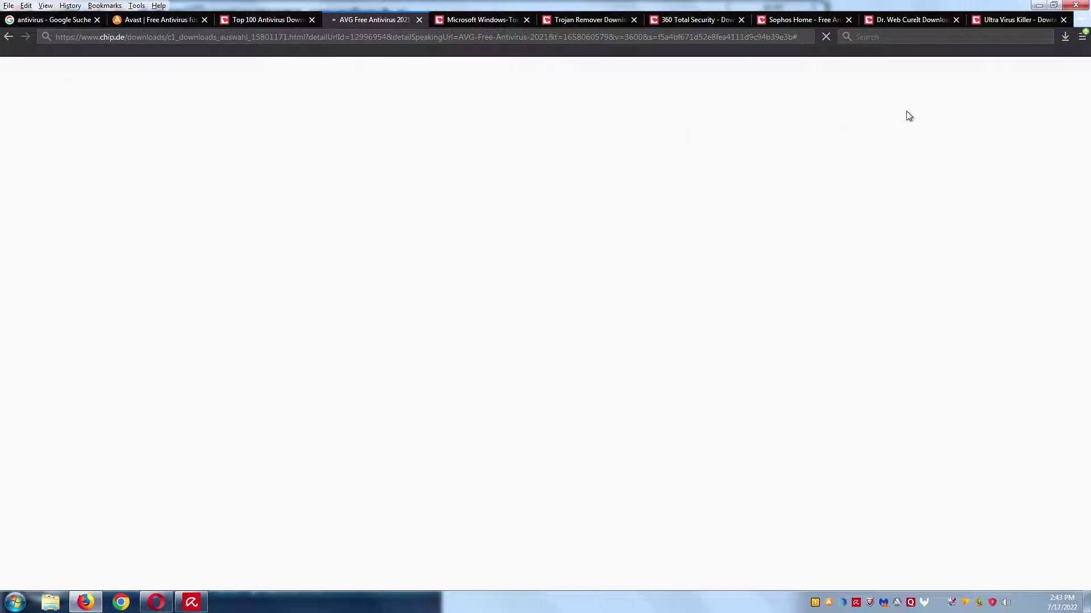
click(136, 5)
click(110, 144)
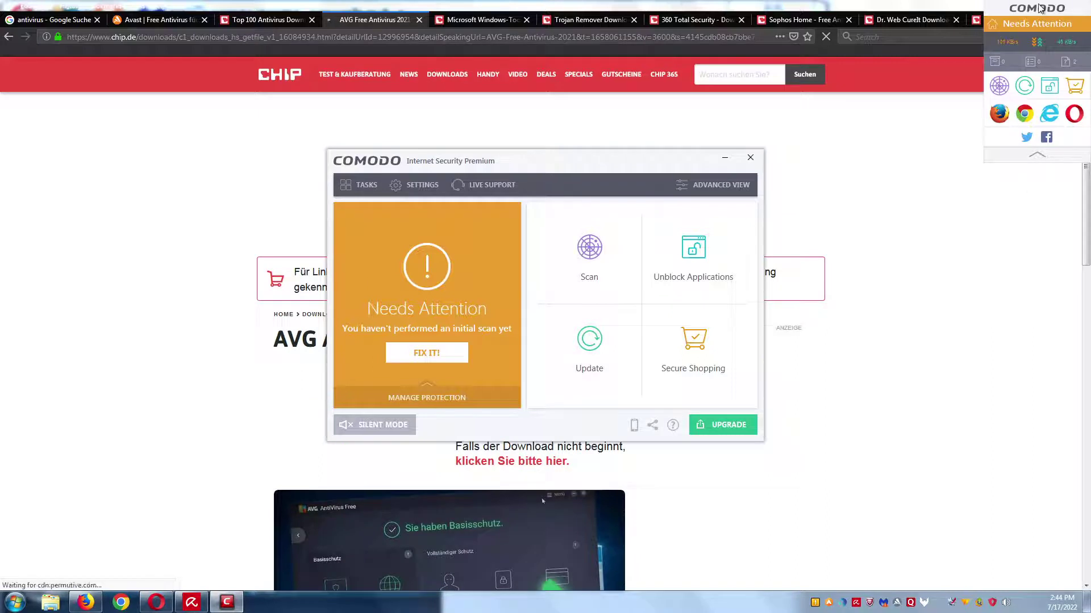
Step: Start Comodo's initial scan, then switch between the Comodo scan and Avira windows
click(976, 226)
click(1065, 37)
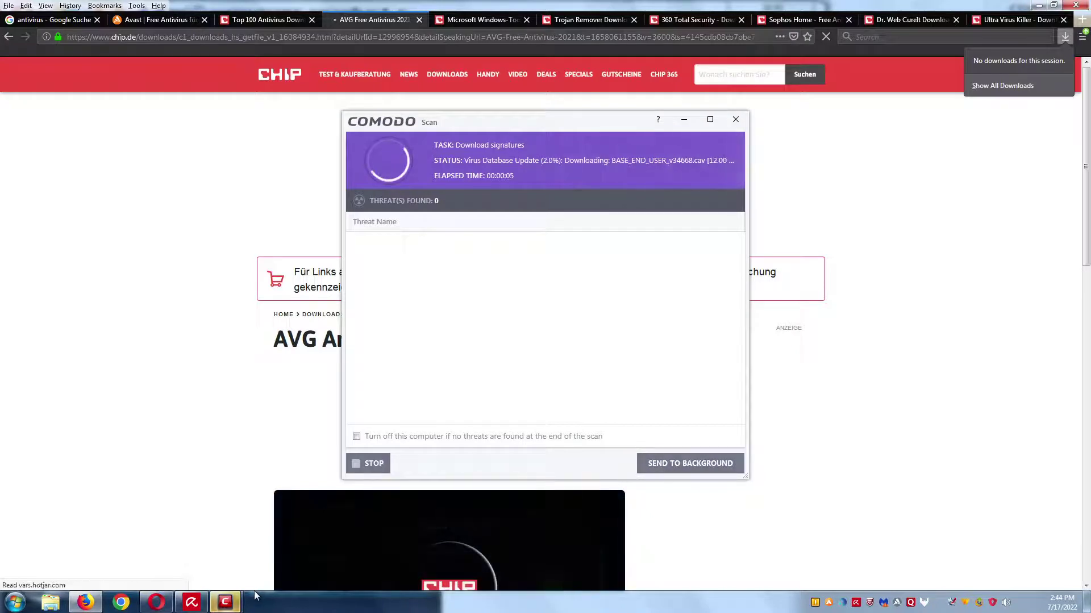
click(221, 602)
click(209, 578)
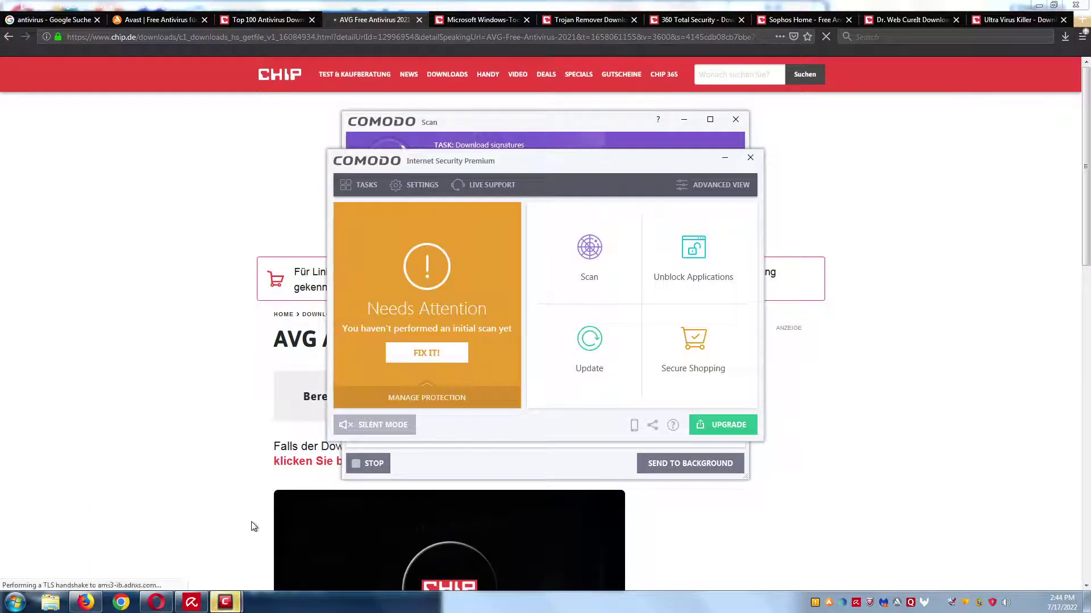
click(443, 358)
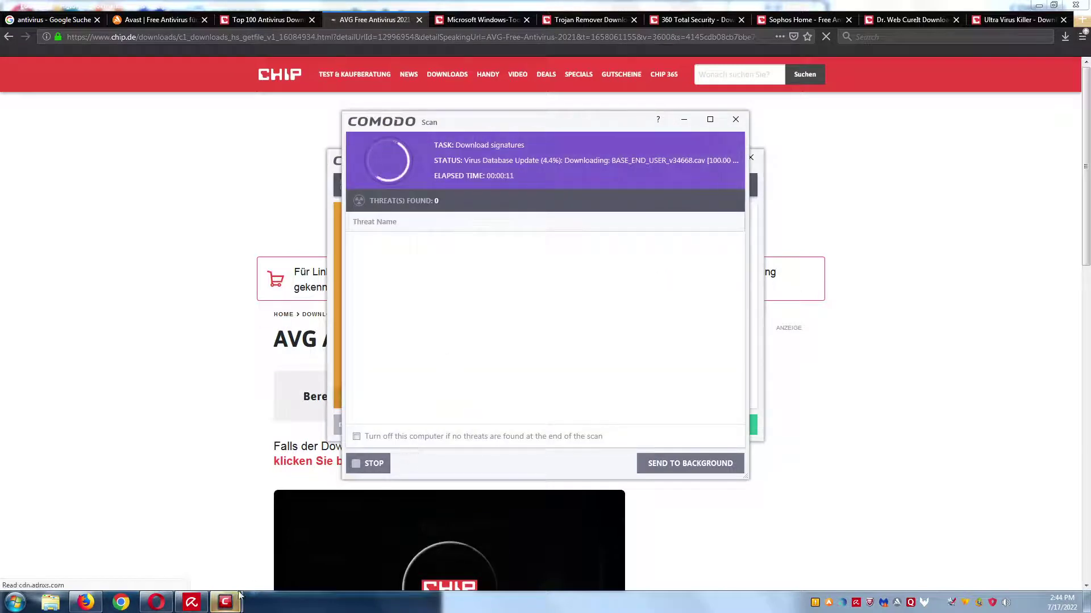
click(191, 602)
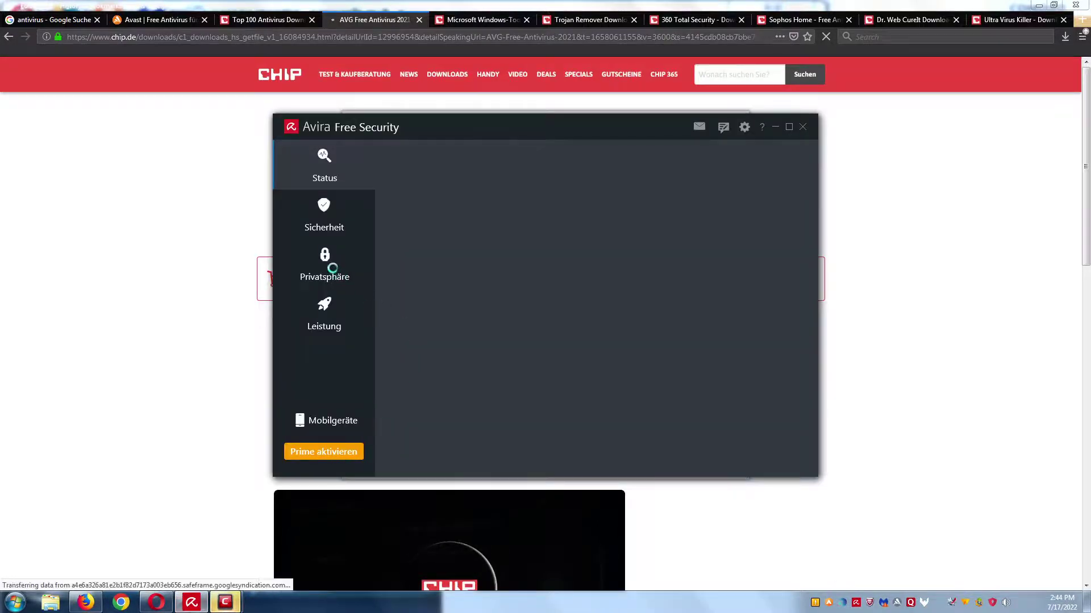
Step: Save avg_antivirus_free_setup.exe from Firefox's download prompt, check the Comodo scan, then open Opera
click(252, 157)
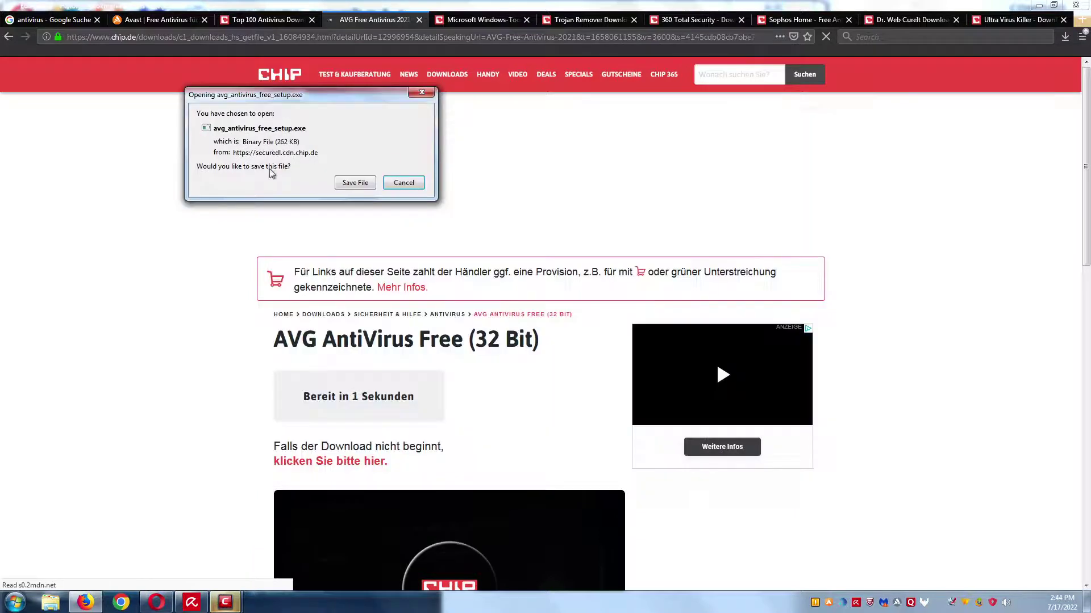
click(355, 183)
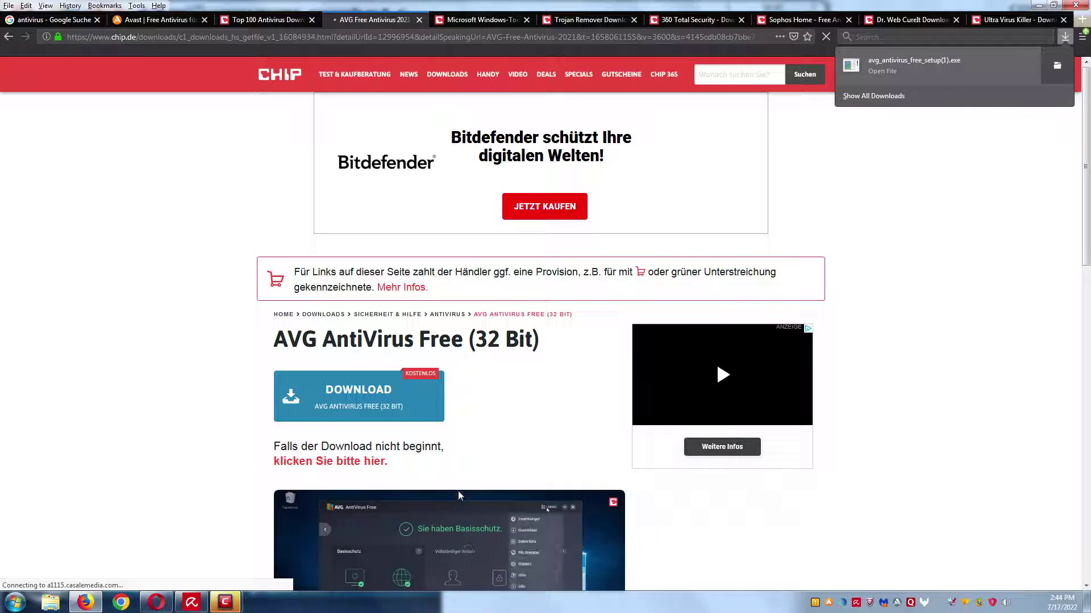
mouse_move(225, 599)
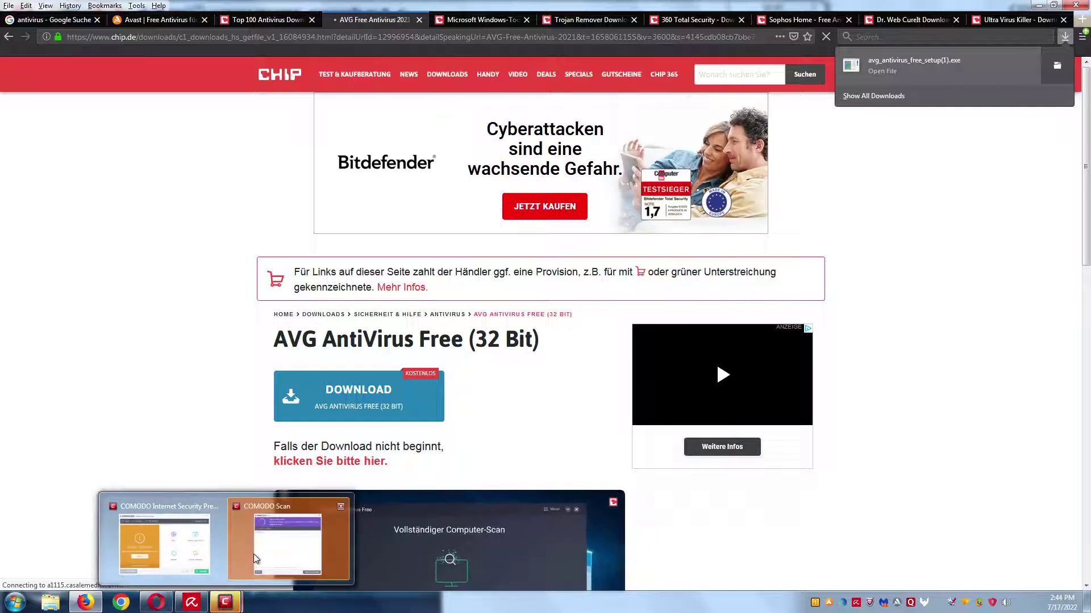
click(253, 554)
right_click(260, 605)
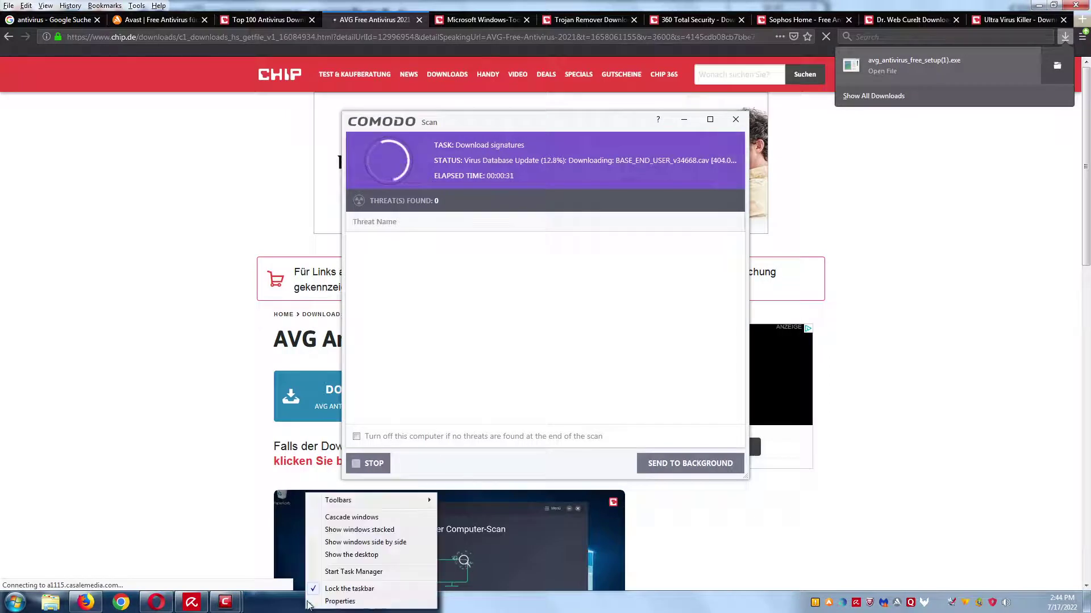
click(127, 394)
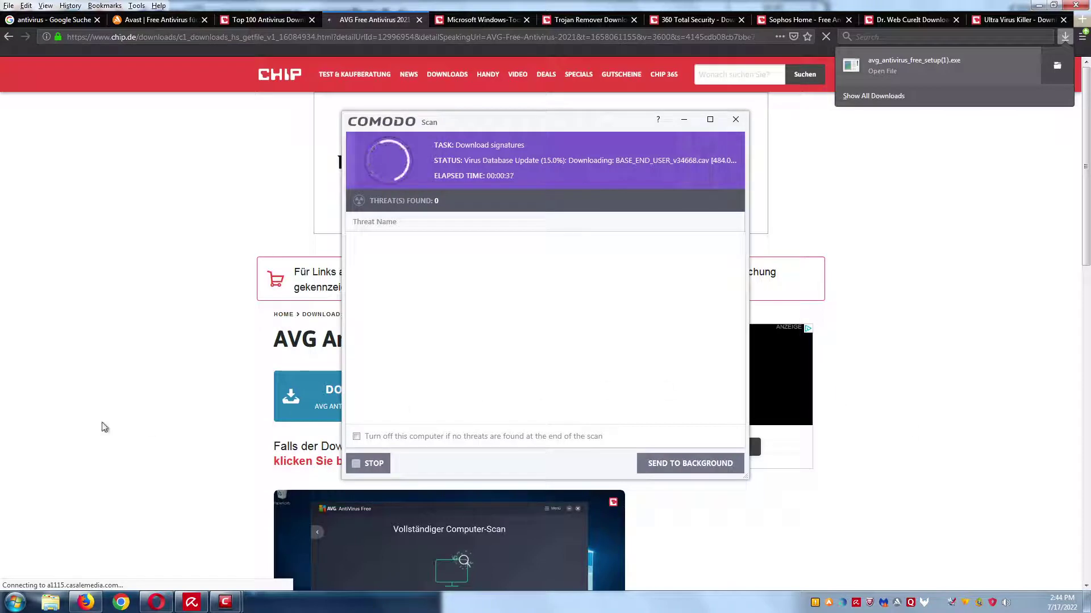
click(165, 604)
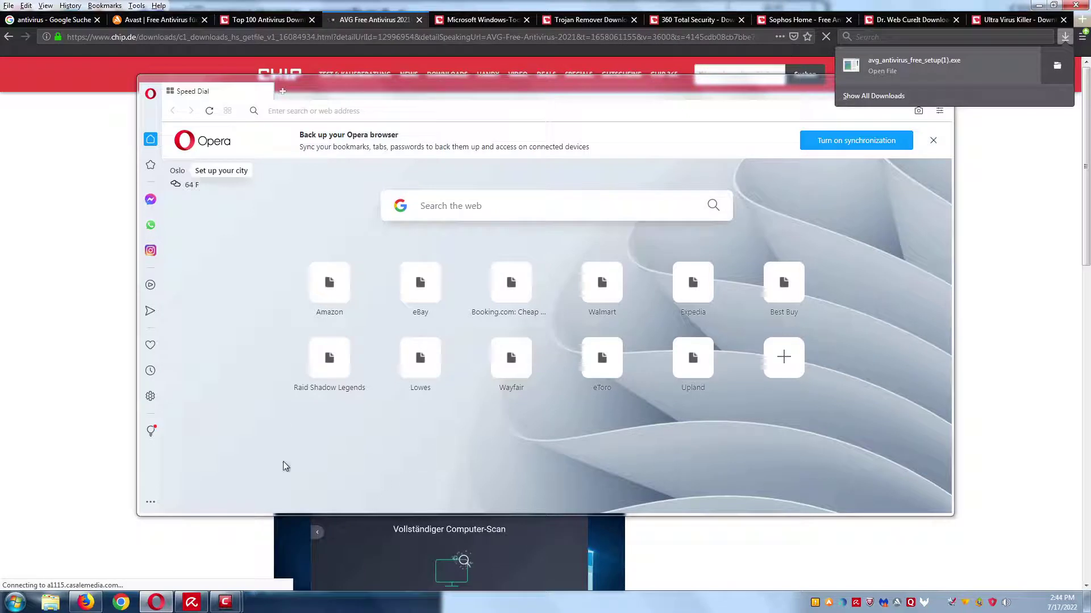
Step: Open the RAID: Shadow Legends speed-dial site in Opera, then close its tab
click(324, 392)
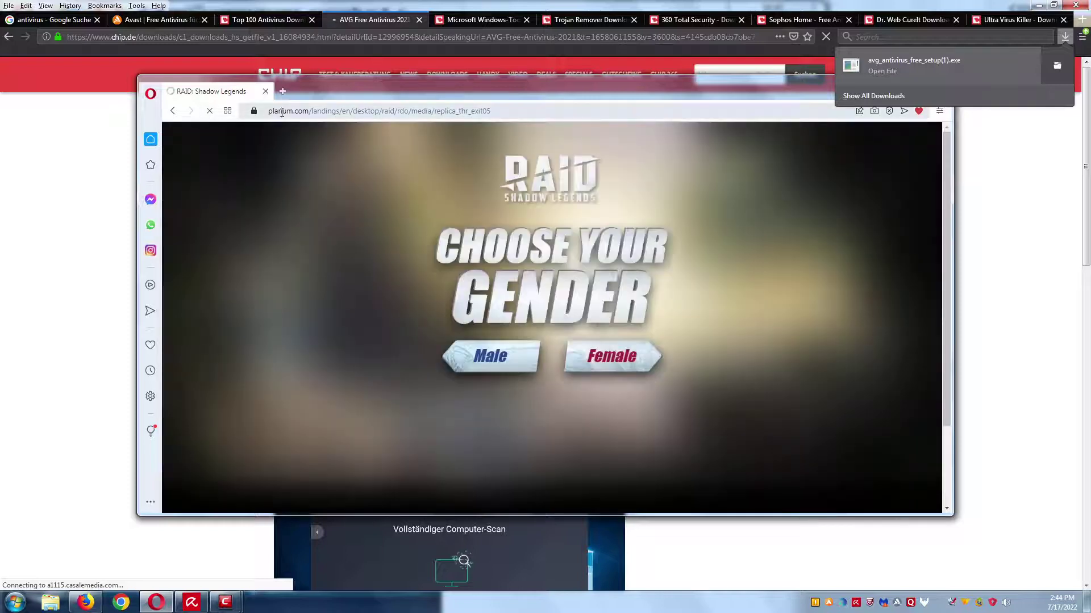
click(282, 91)
click(265, 92)
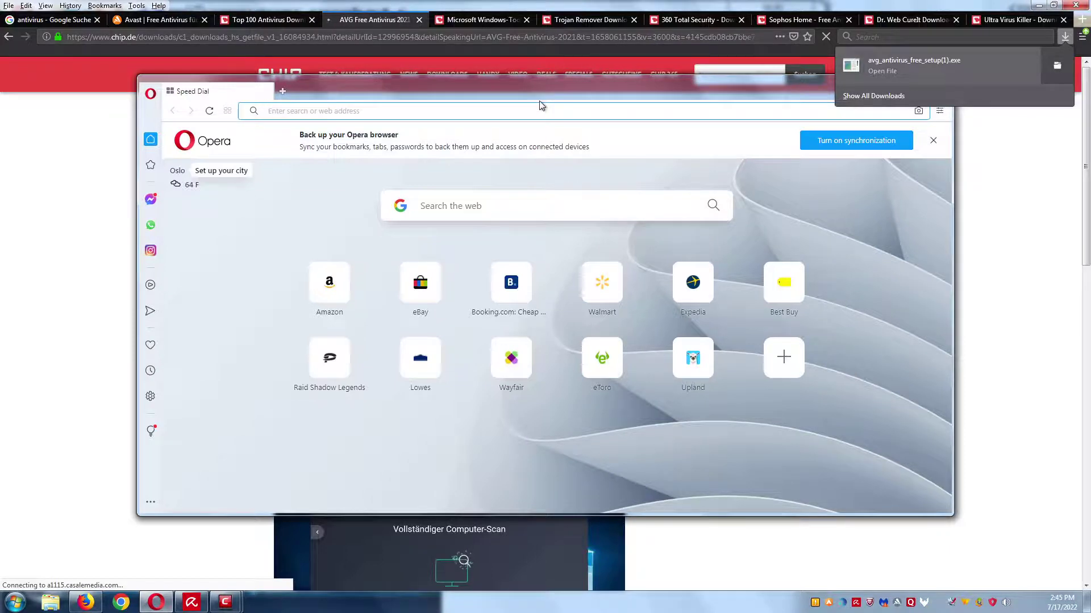
Step: Load chip.de in Opera, then switch back to the Firefox window
text(chip.de)
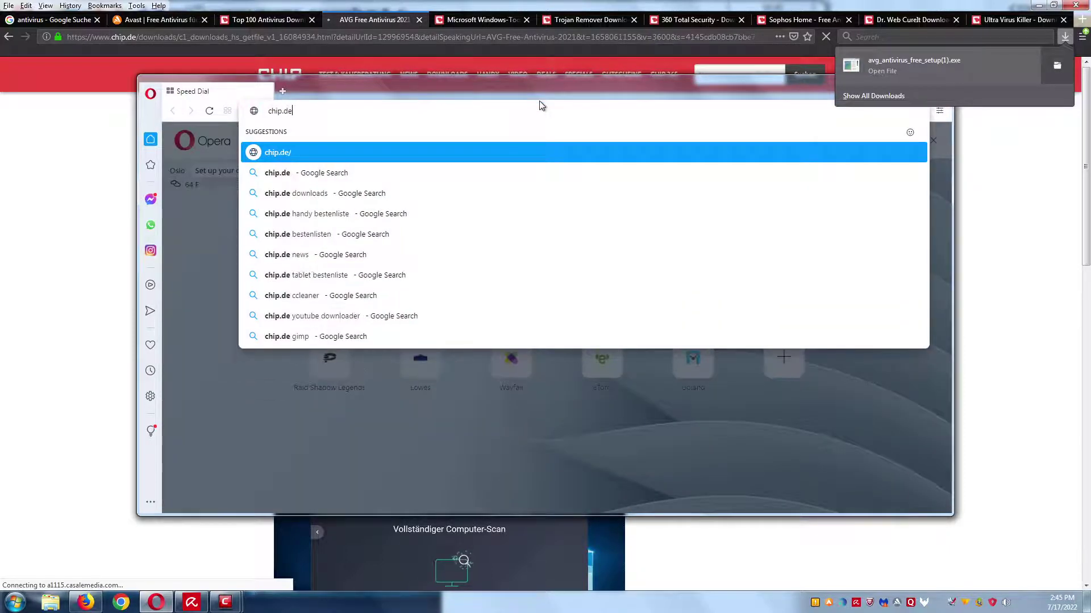
key(Return)
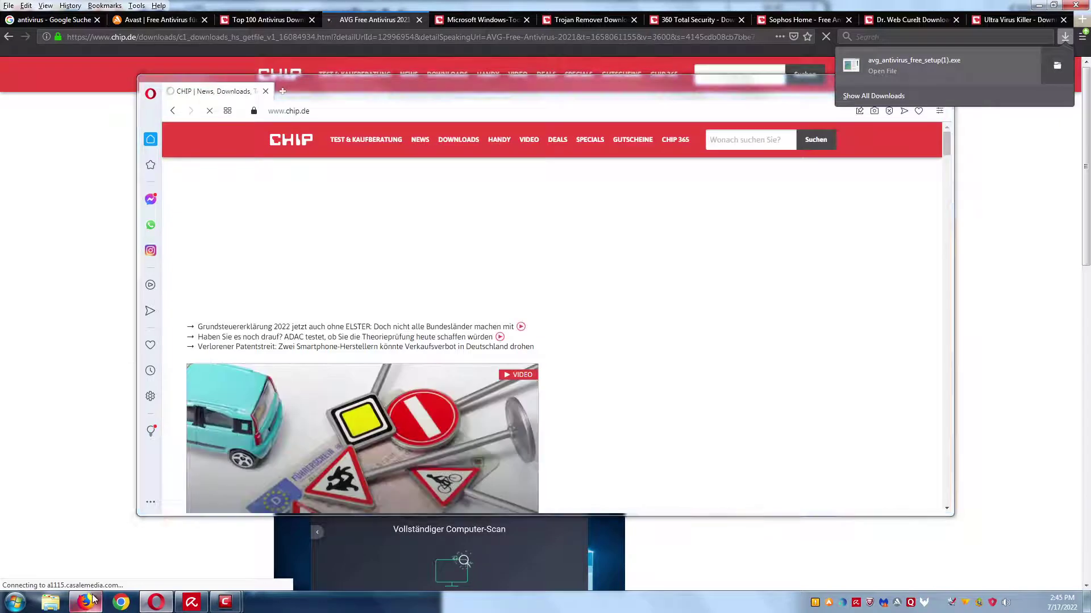
right_click(91, 600)
click(90, 574)
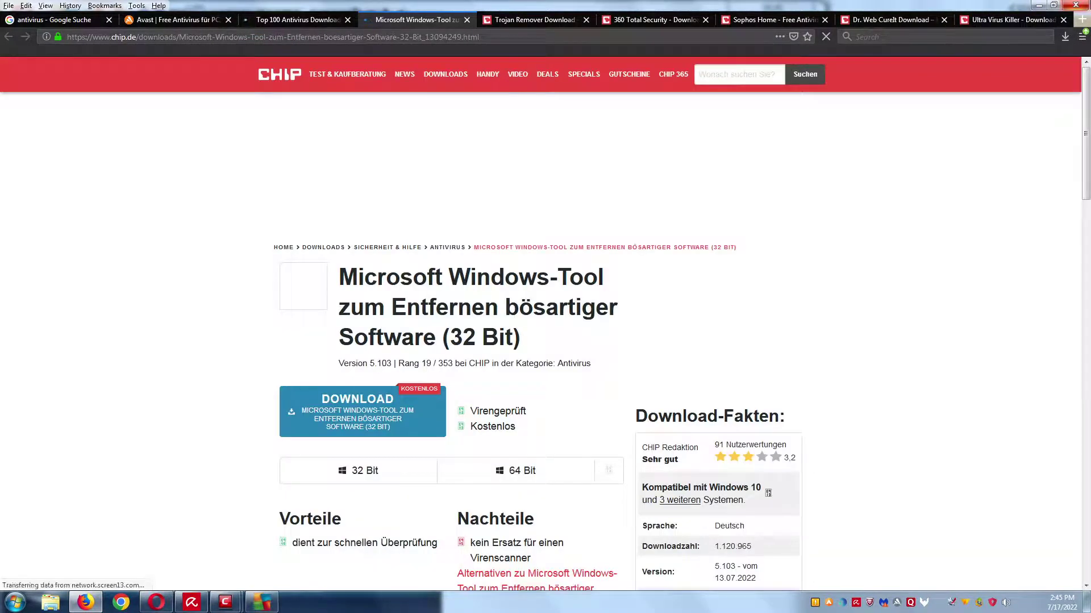
Step: Look through the chip.de tabs, ending on the Ultra Virus Killer page
click(1017, 20)
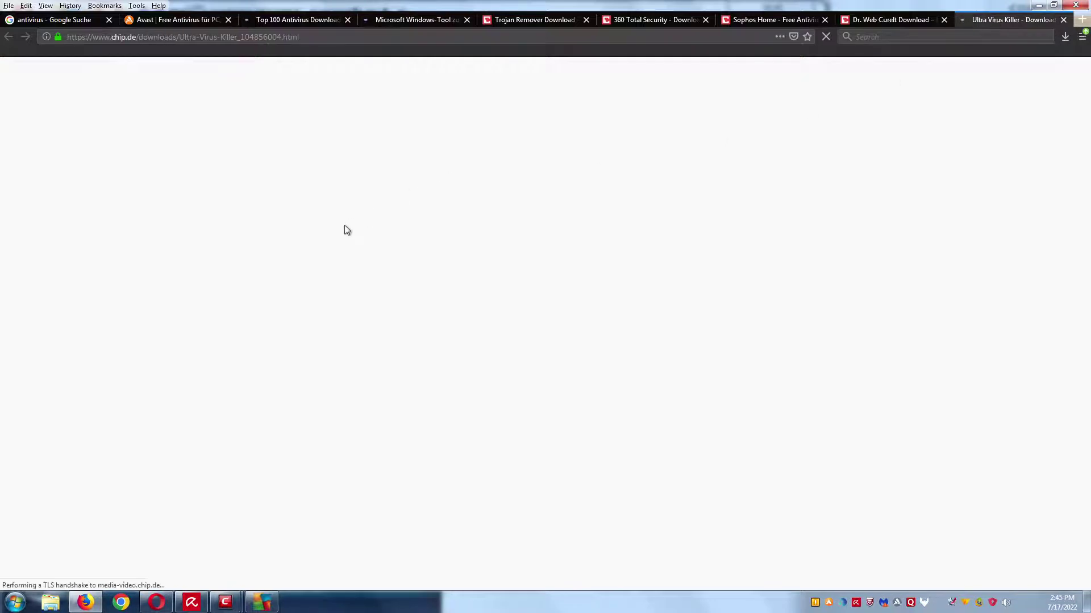
click(545, 20)
click(656, 20)
click(775, 20)
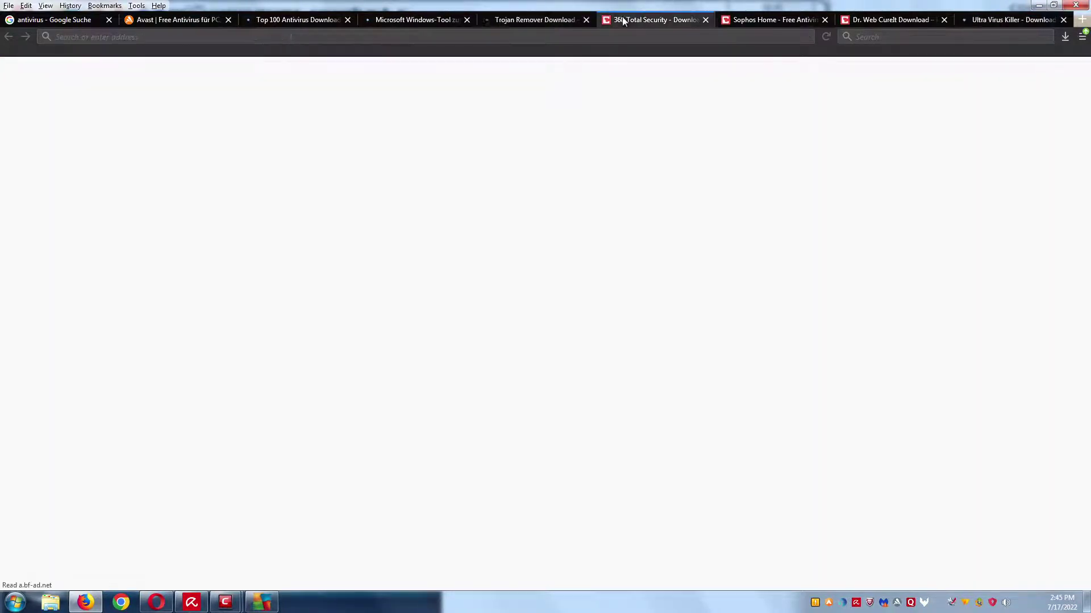
click(908, 22)
click(973, 22)
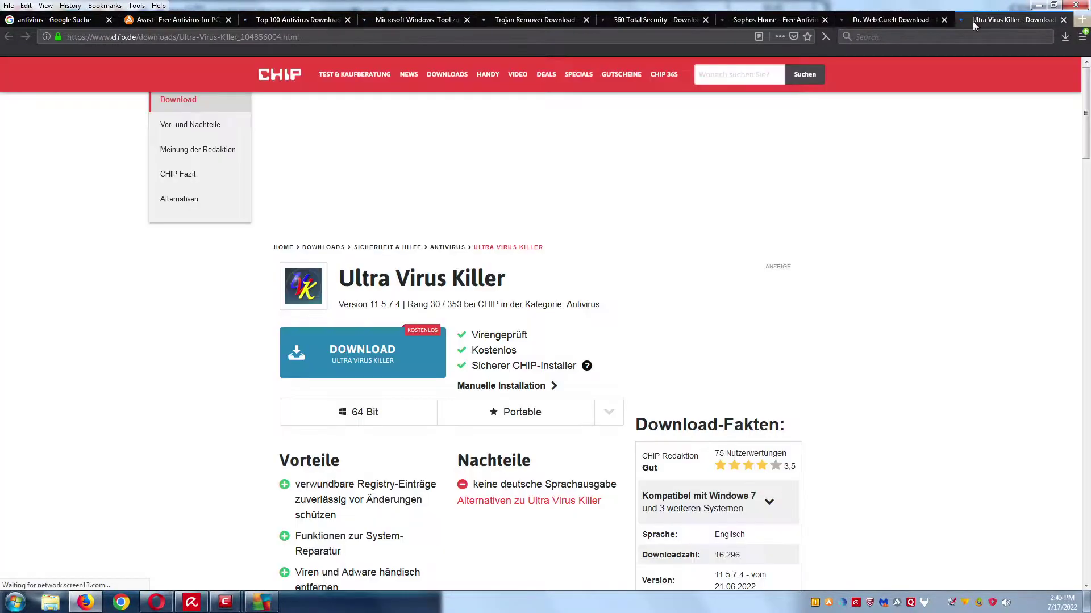
Step: Start the downloads for Ultra Virus Killer, Trojan Remover, Sophos Home and Dr. Web CureIt
click(389, 344)
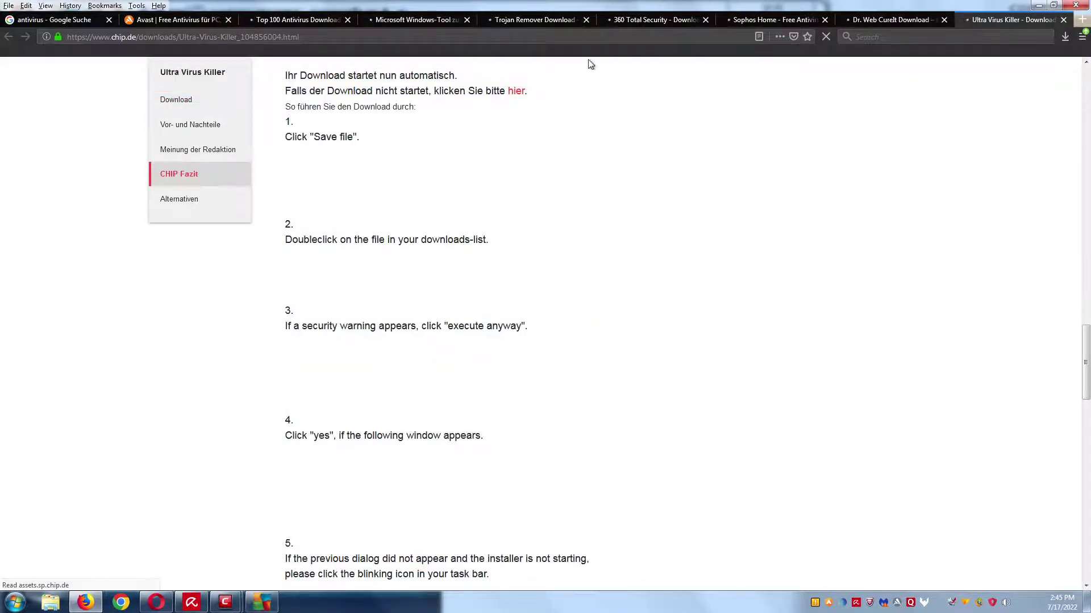
click(544, 22)
click(390, 498)
key(ctrl+Tab)
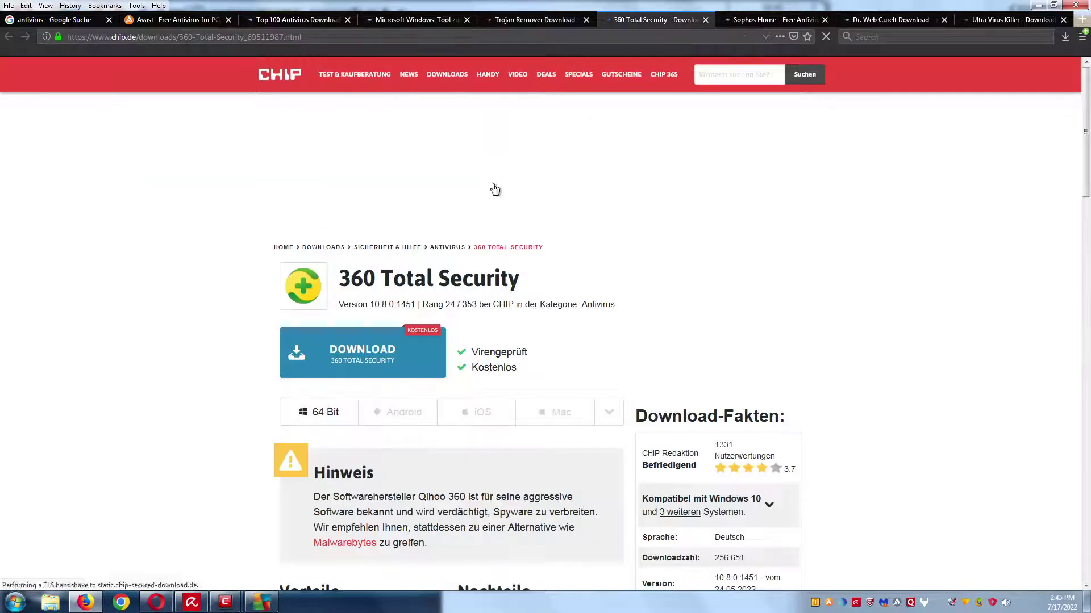
key(ctrl+Tab)
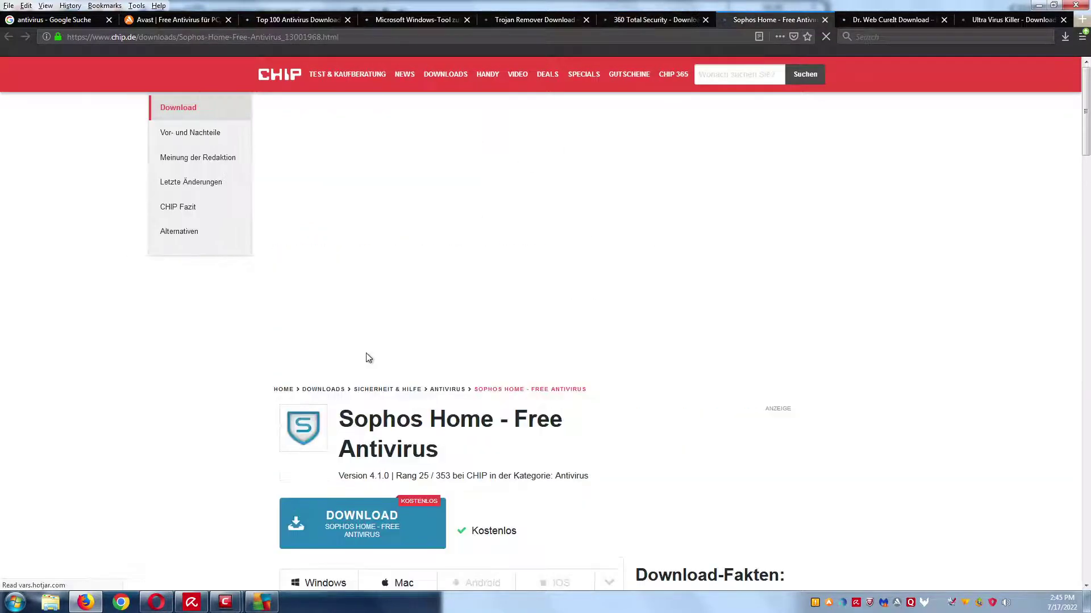
click(330, 517)
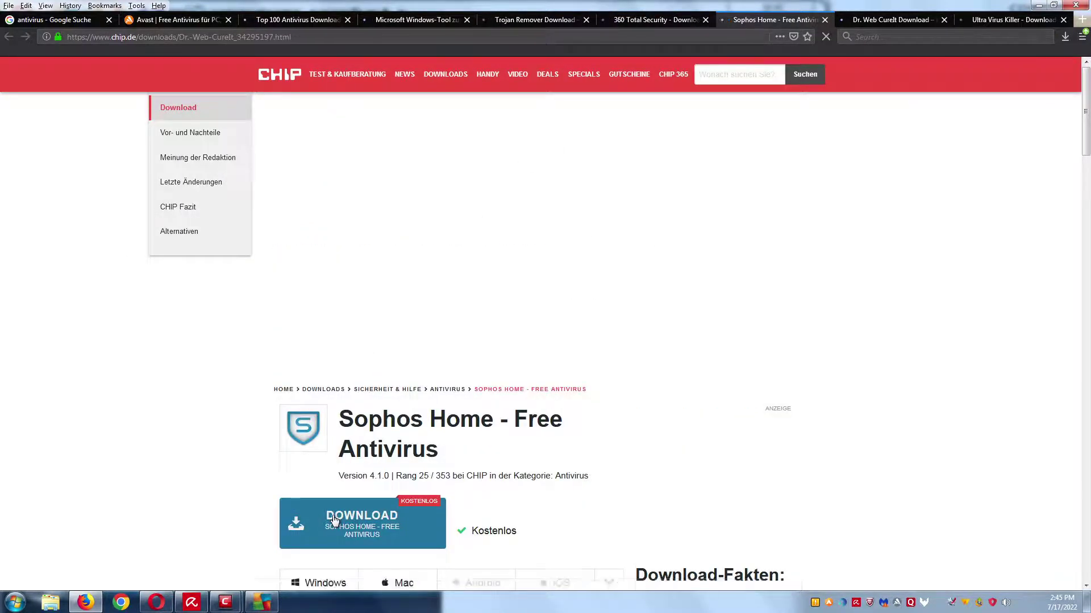
key(ctrl+Tab)
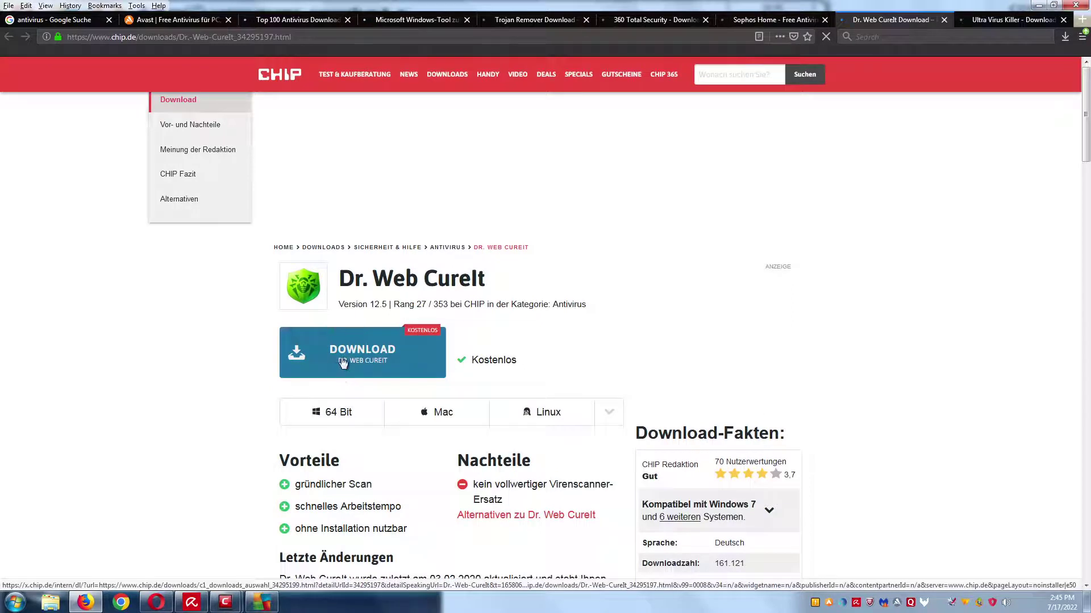
click(359, 329)
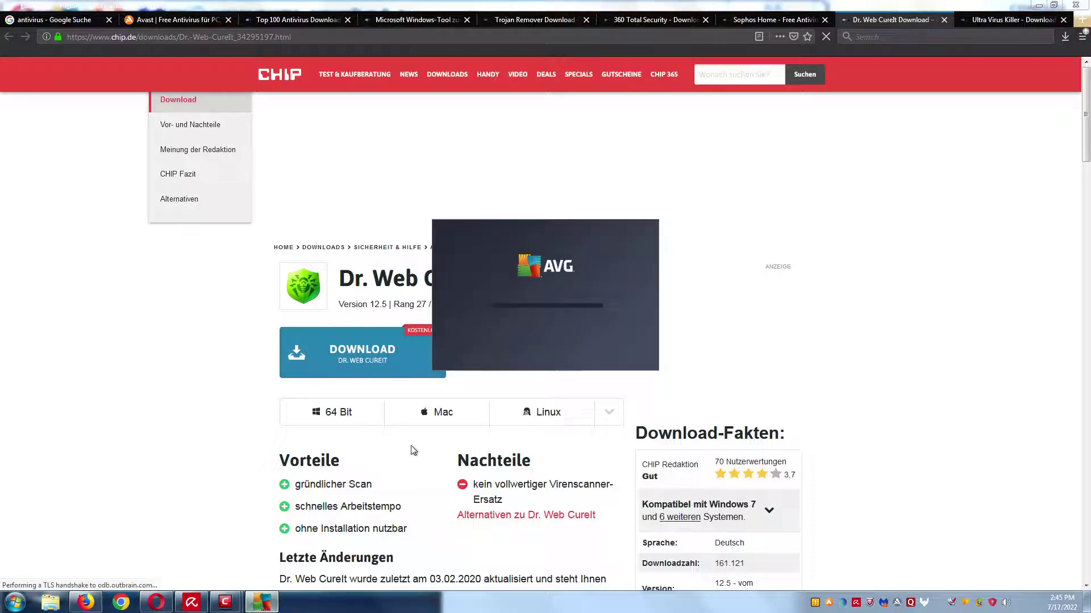
Step: Bring up the Comodo security window and run its requested initial scan
mouse_move(226, 600)
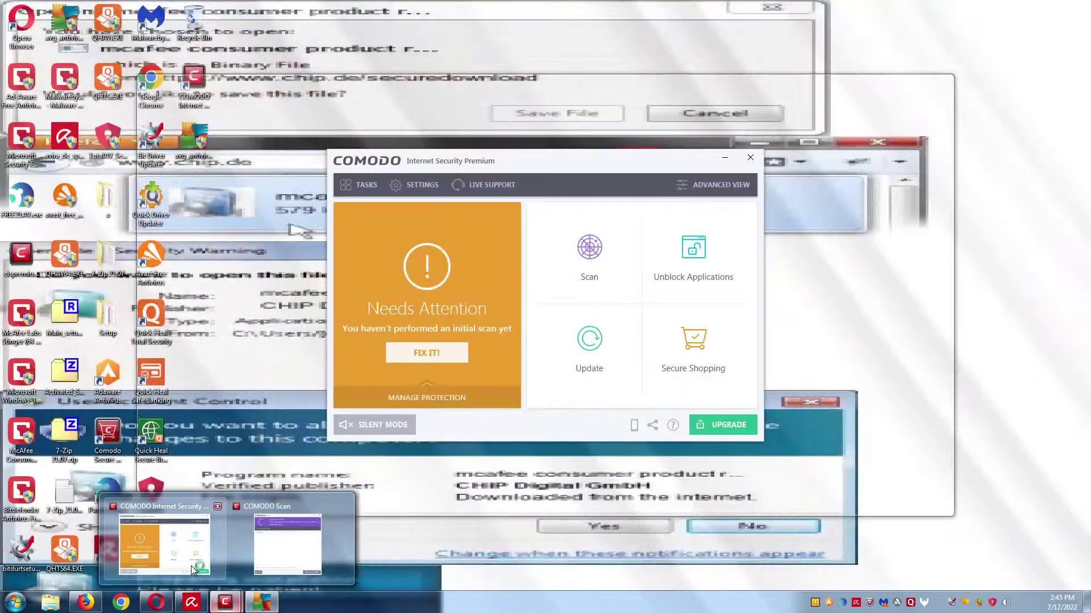
click(180, 561)
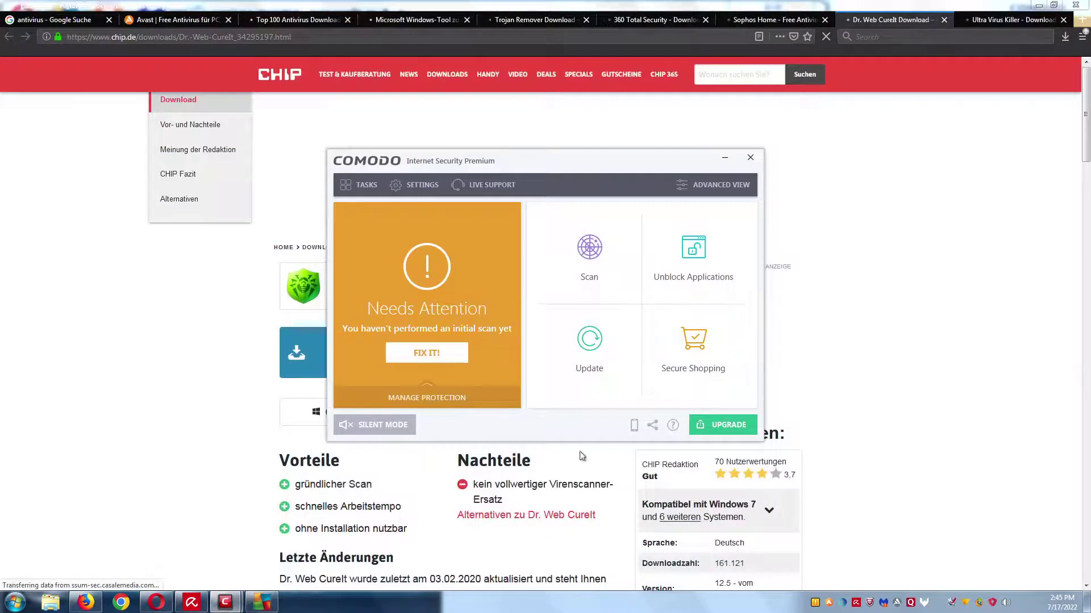
click(434, 359)
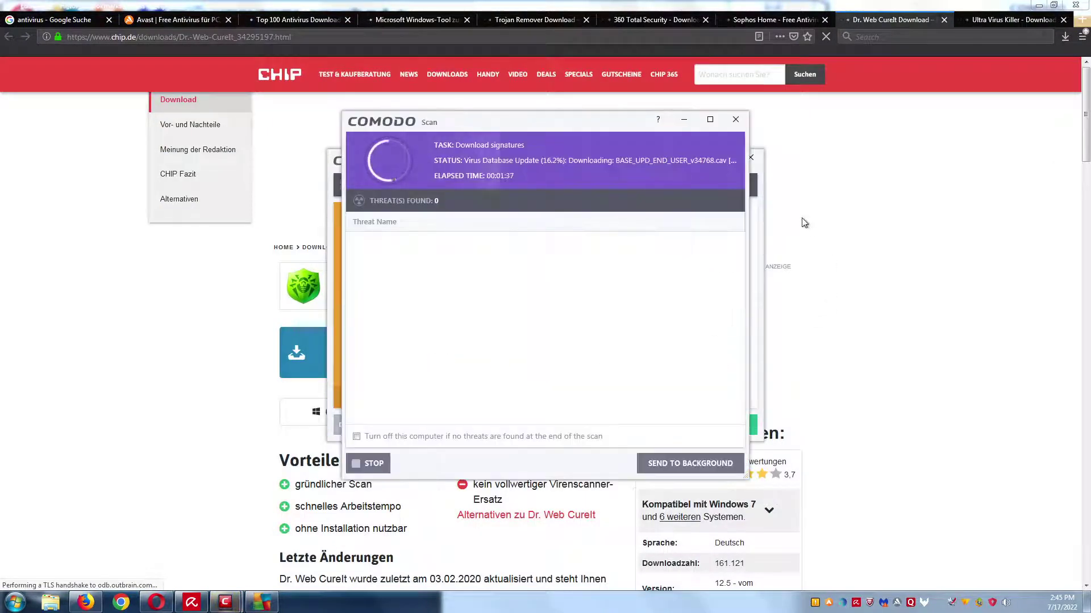
Step: Accept chip.de's cookies in Opera, then return to Firefox's 360 Total Security page
click(201, 603)
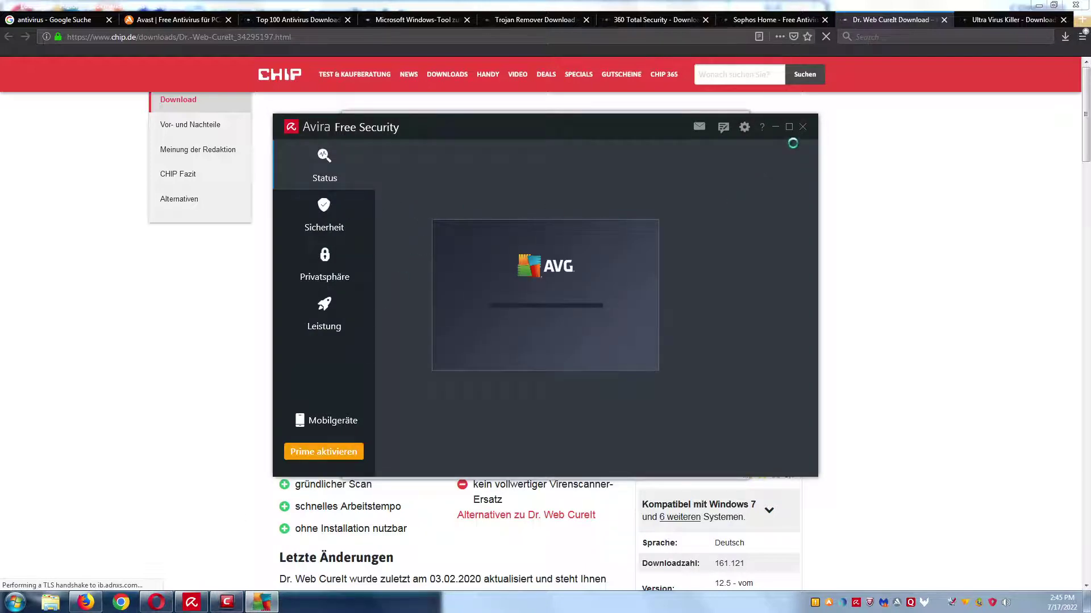
click(156, 602)
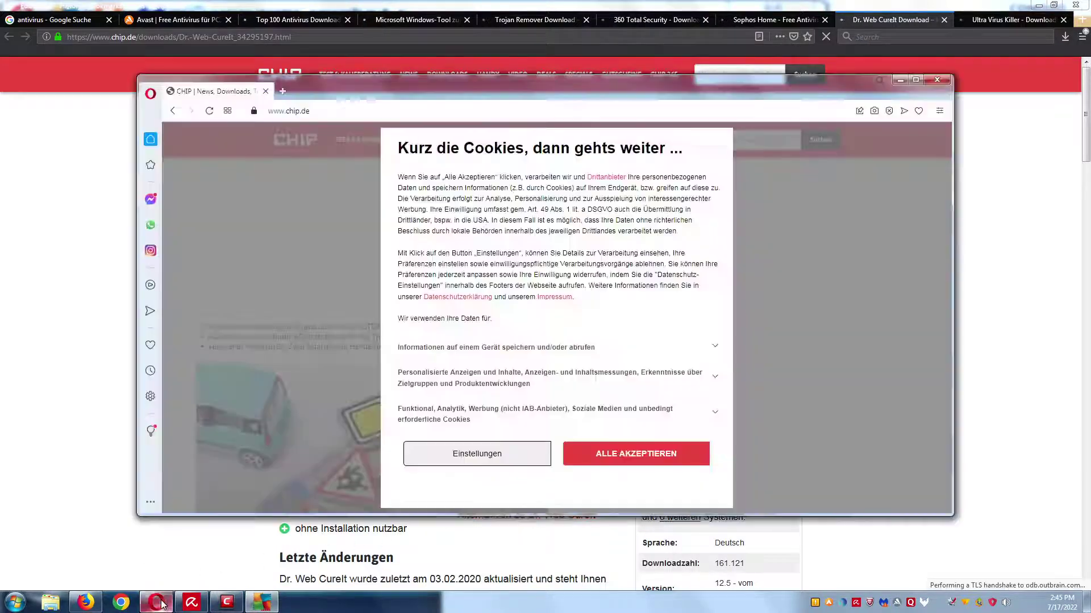
click(588, 457)
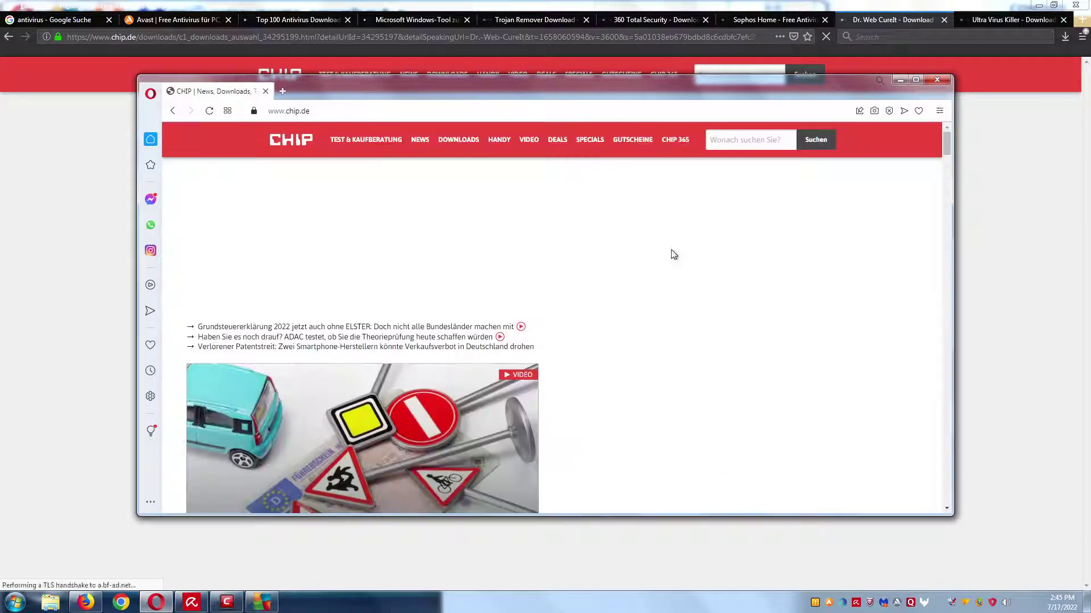
click(652, 19)
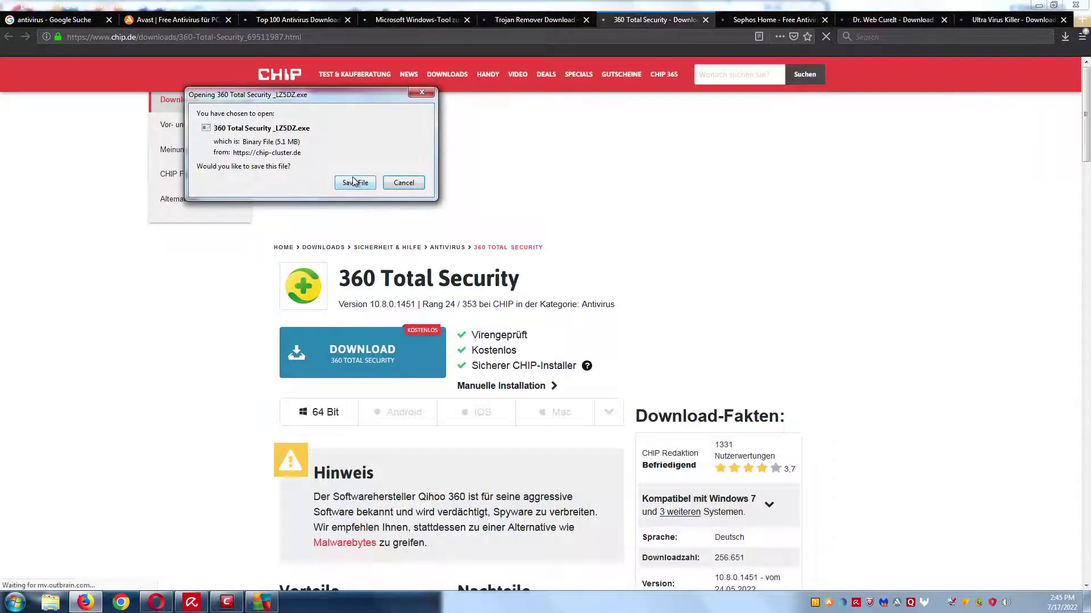
Step: Save the 360 Total Security and Microsoft Windows-Tool installers, closing the 360 Total Security tab
click(354, 182)
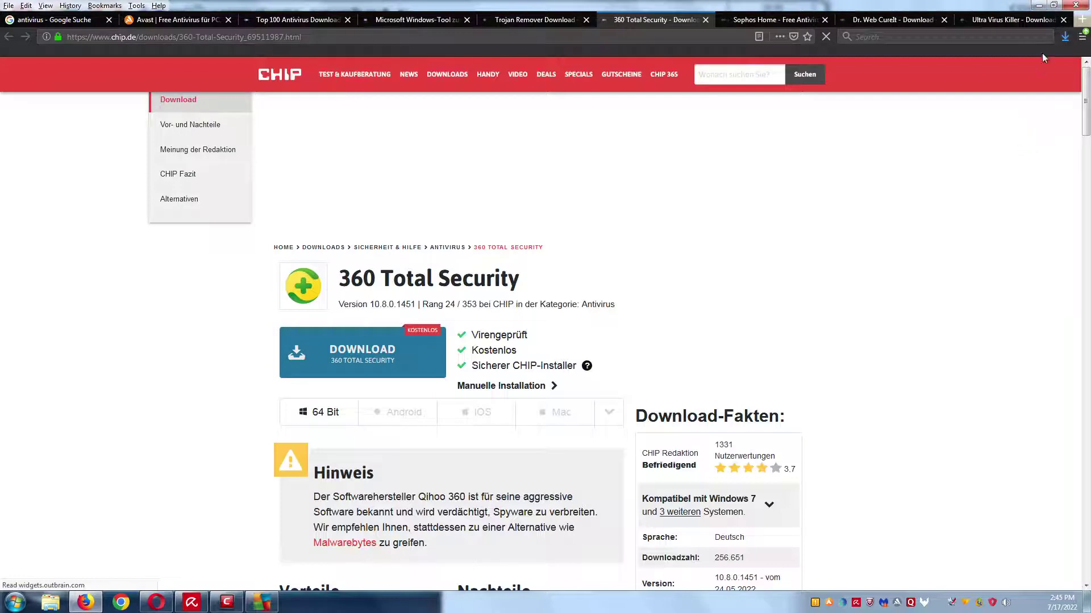
click(1065, 37)
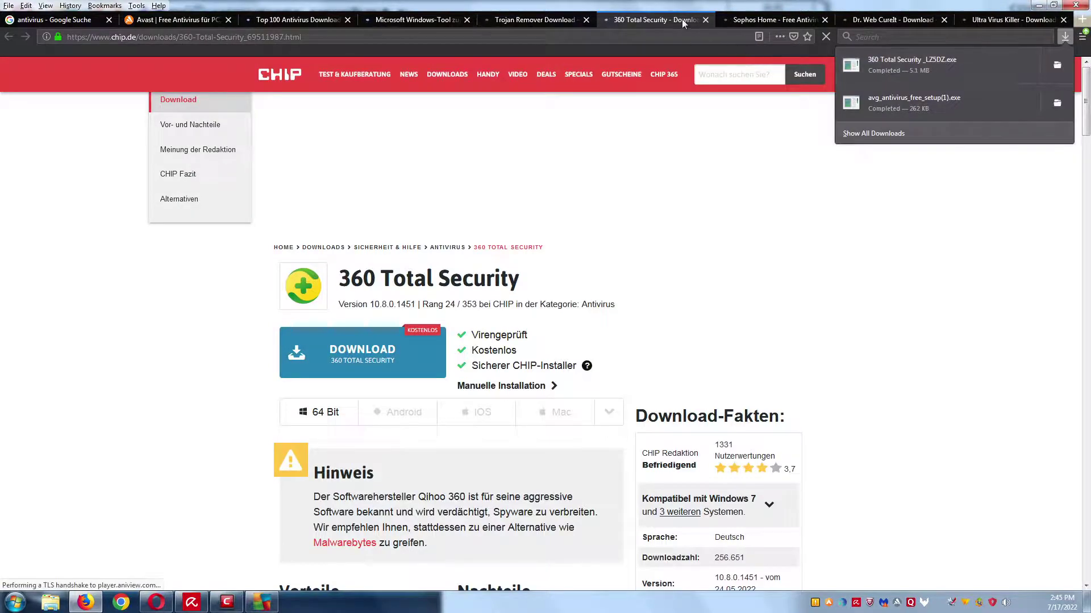
middle_click(683, 19)
click(407, 21)
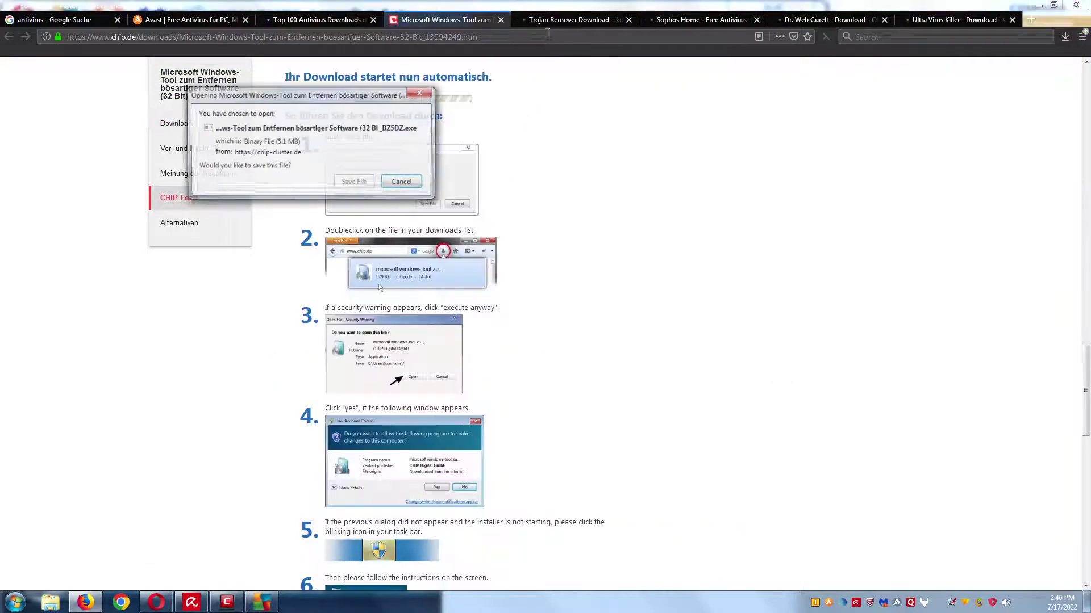
key(alt+s)
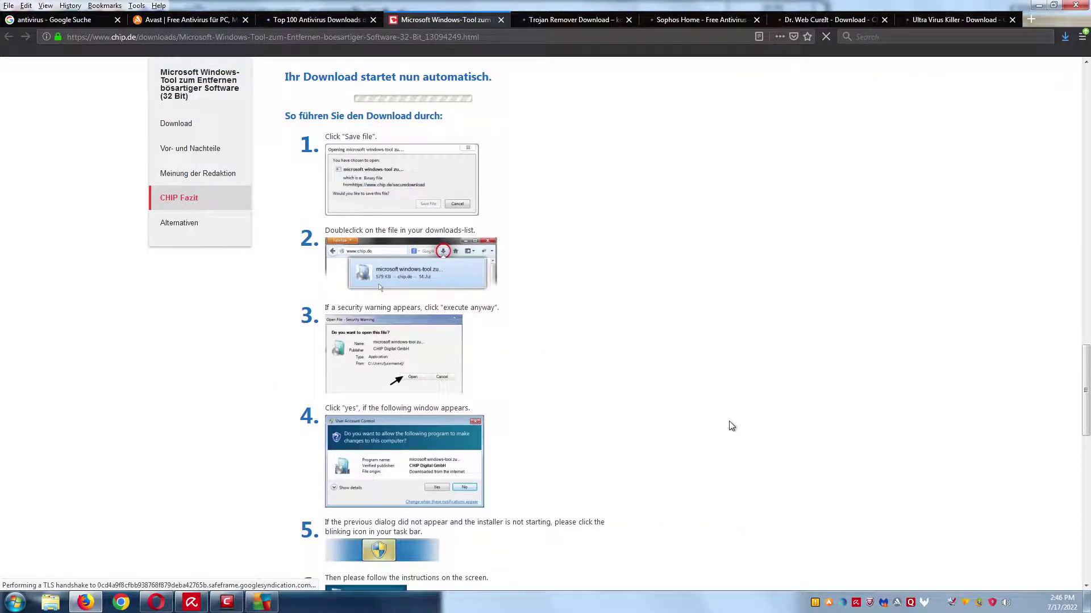
Step: Open chip.de in a new tab, dismiss the low-memory warning, and return to Trojan Remover
click(562, 22)
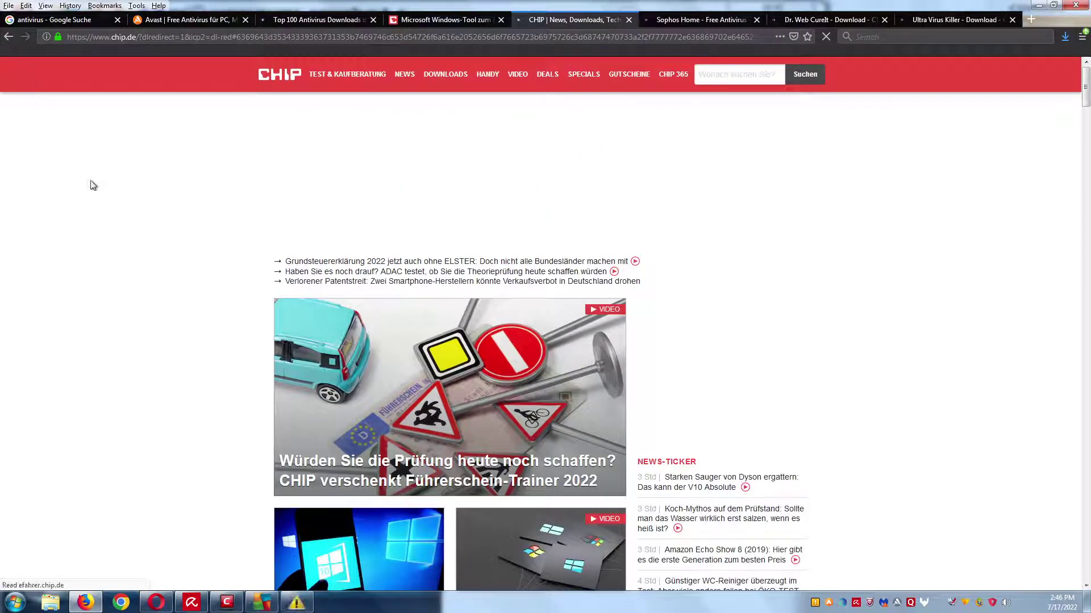
click(615, 313)
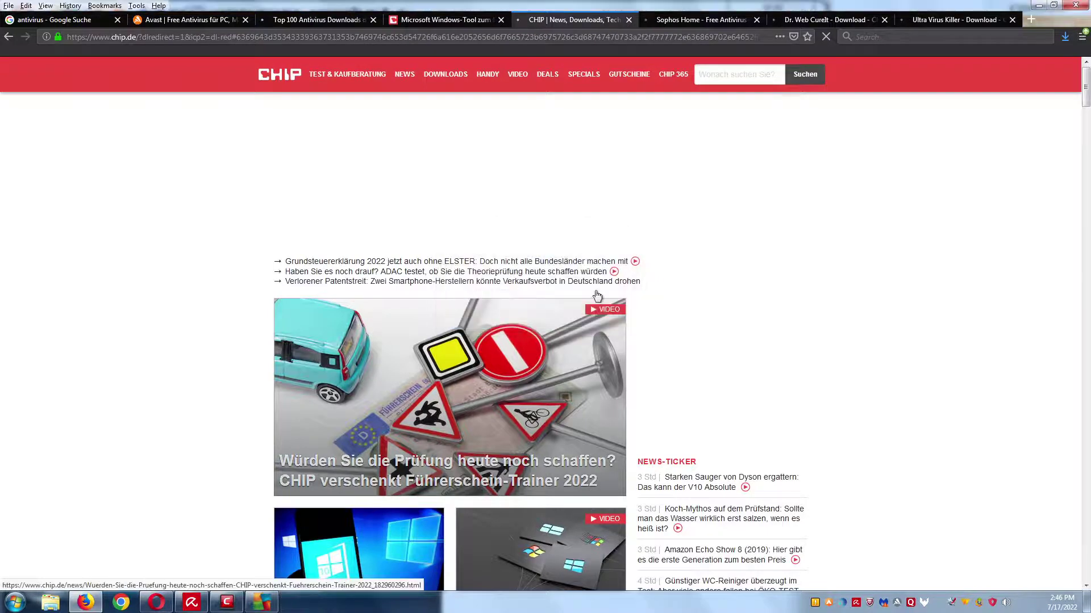
click(8, 37)
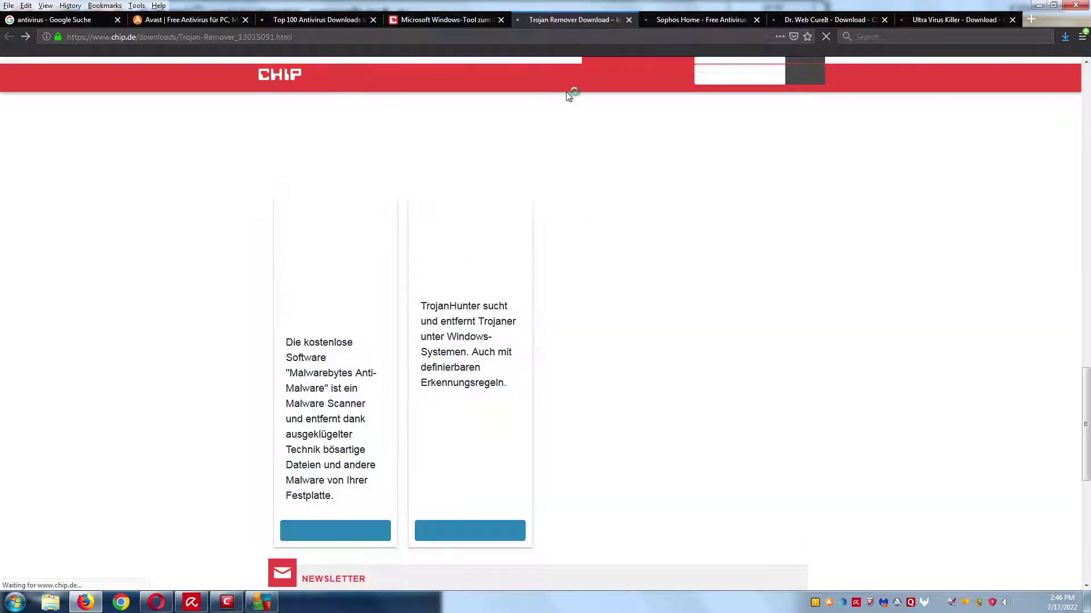
scroll(512, 295, up, 5)
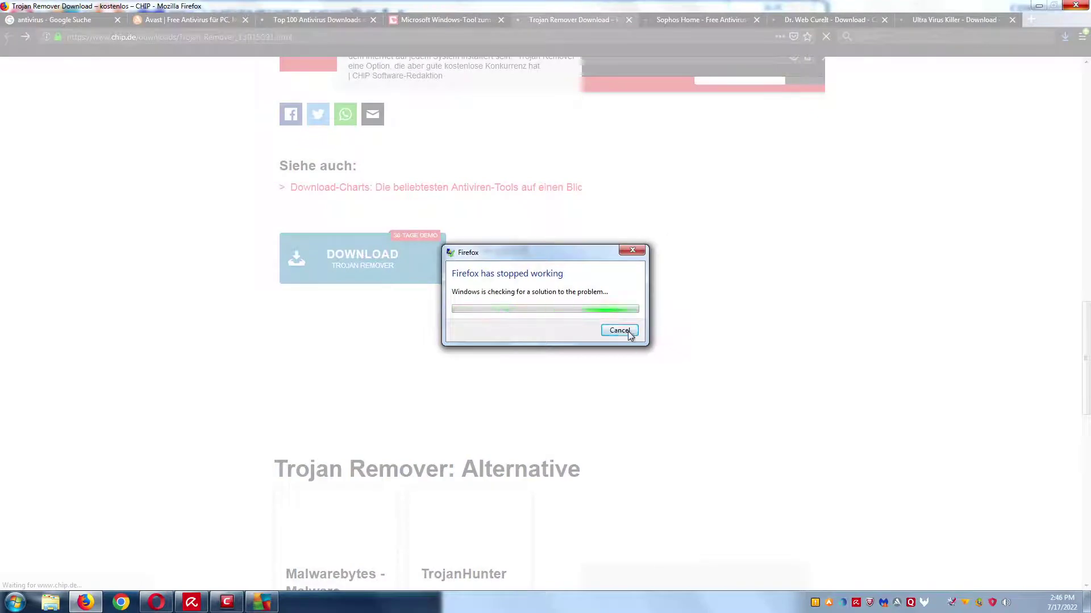
Step: Dismiss the crash notice, restart Firefox, close its hung old process, and open Malwarebytes' tray menu
click(619, 331)
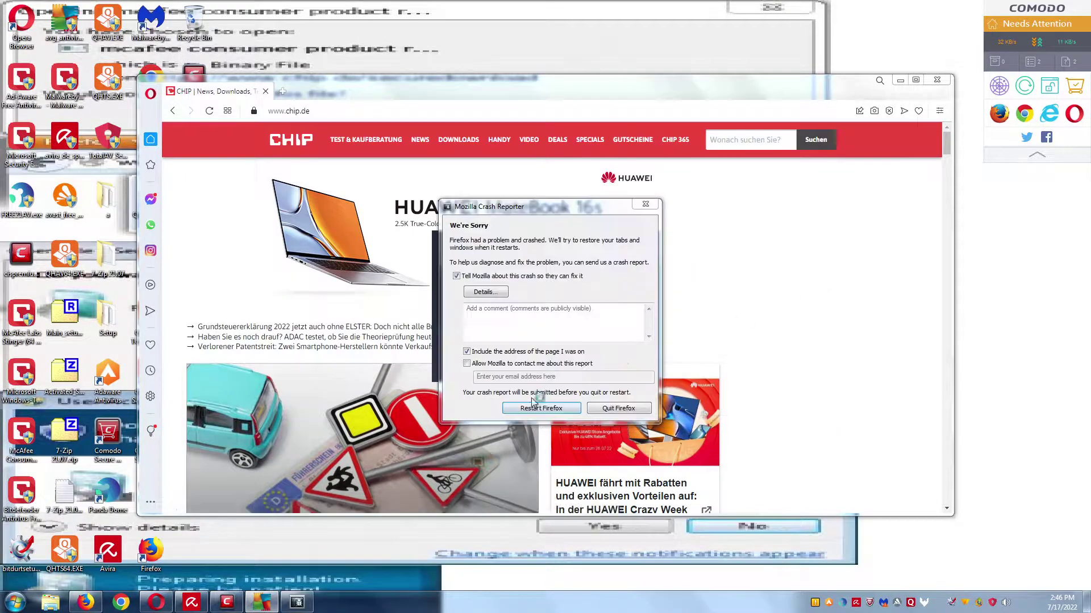
click(534, 408)
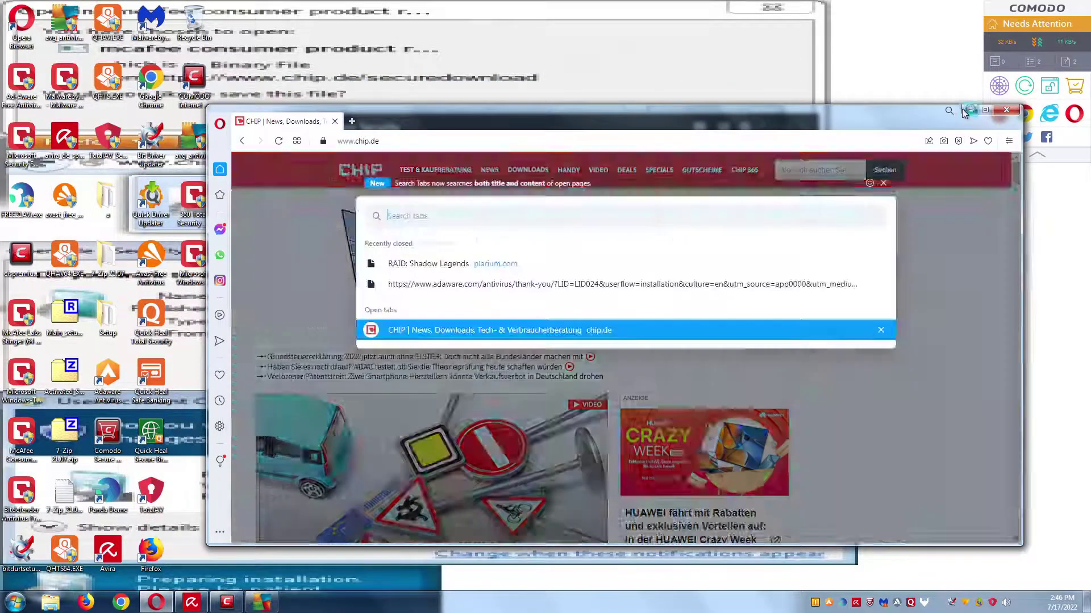
click(969, 109)
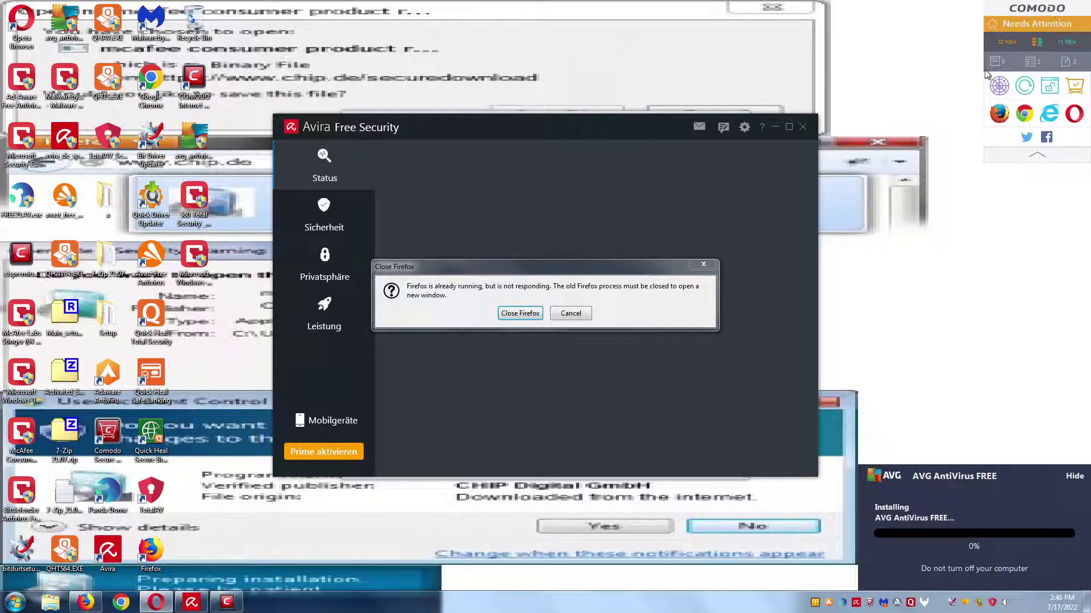
click(521, 313)
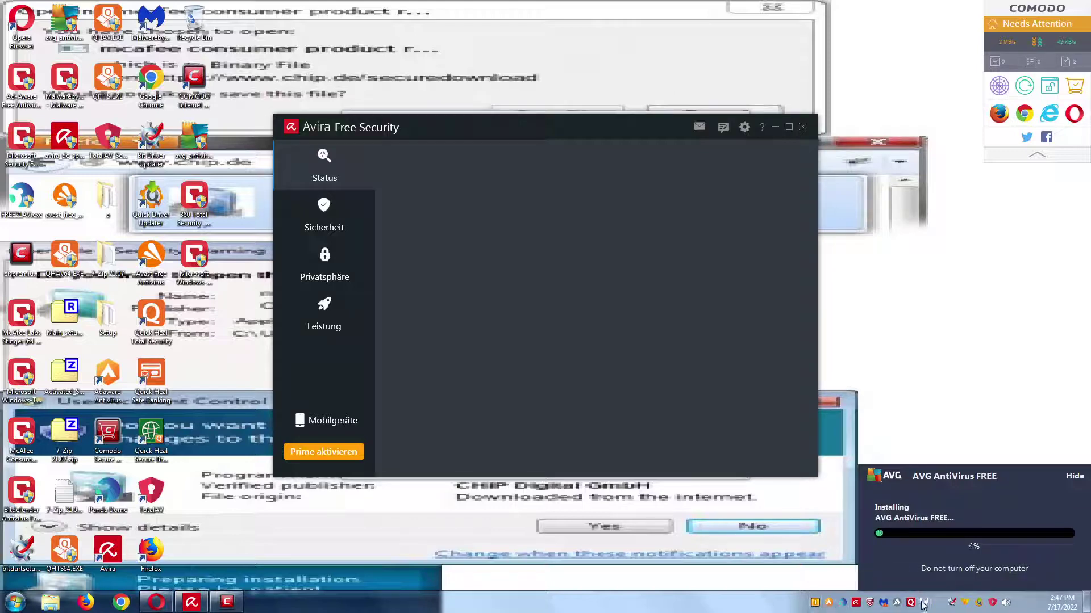
right_click(883, 602)
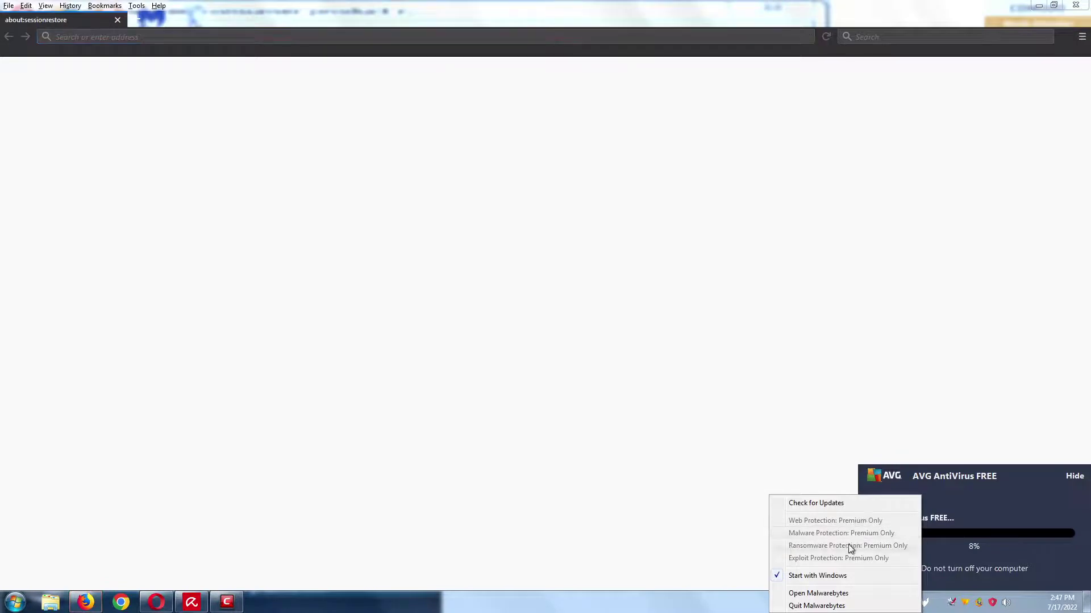
Step: Restore the previous Firefox session, dismiss the update notice, and check this session's downloads
click(606, 510)
click(641, 334)
click(1071, 121)
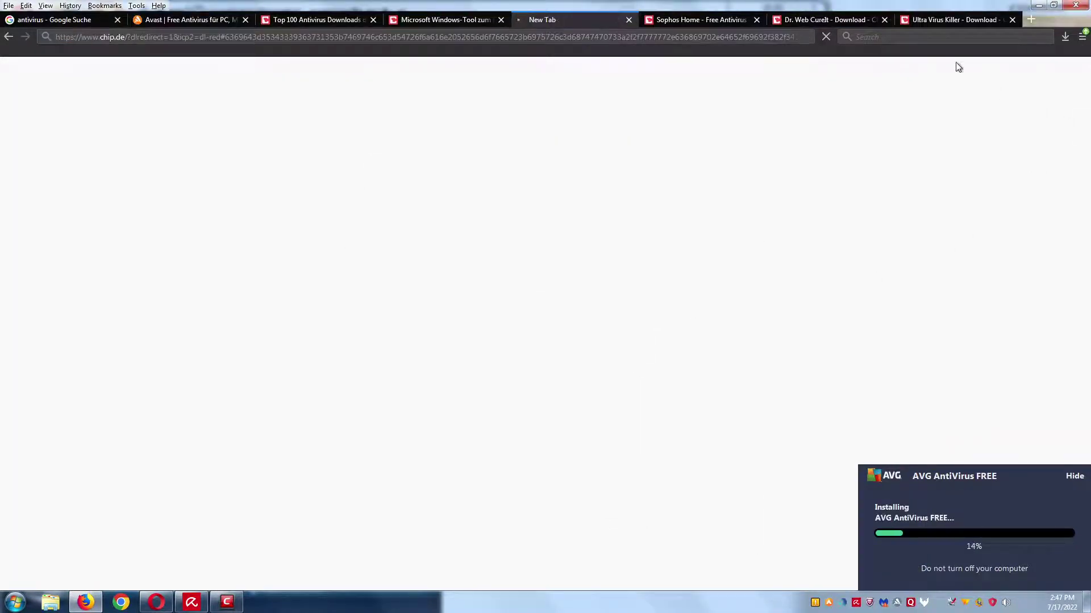
click(1065, 37)
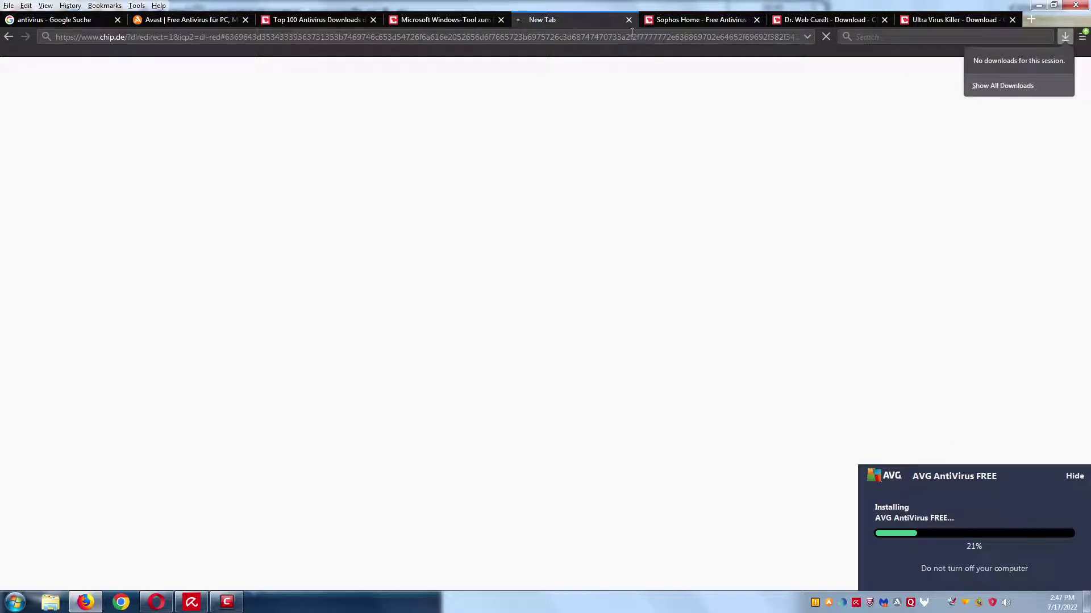
click(670, 19)
click(952, 20)
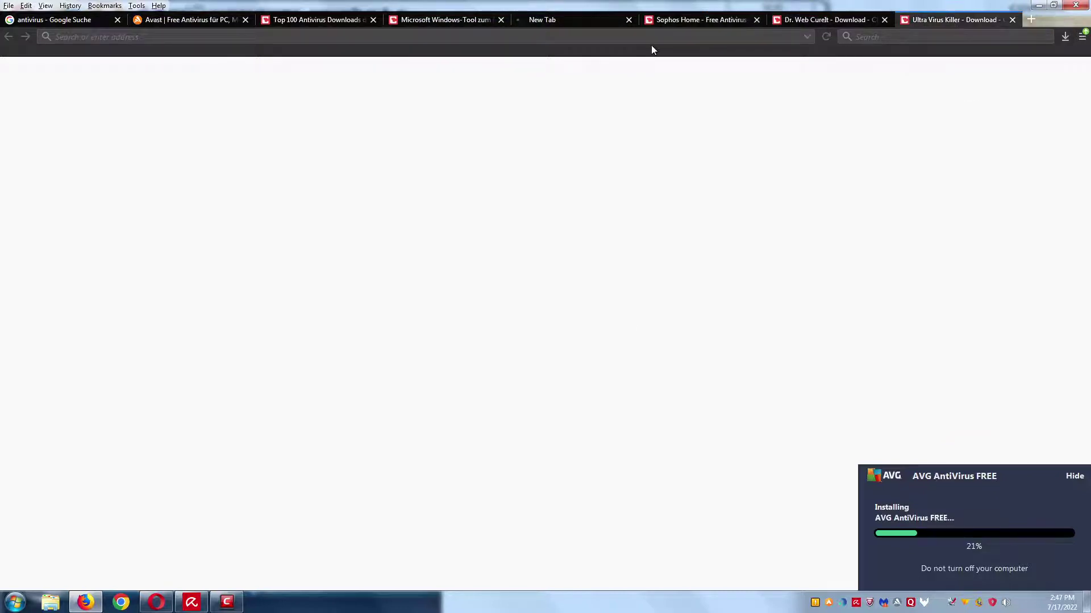
click(518, 22)
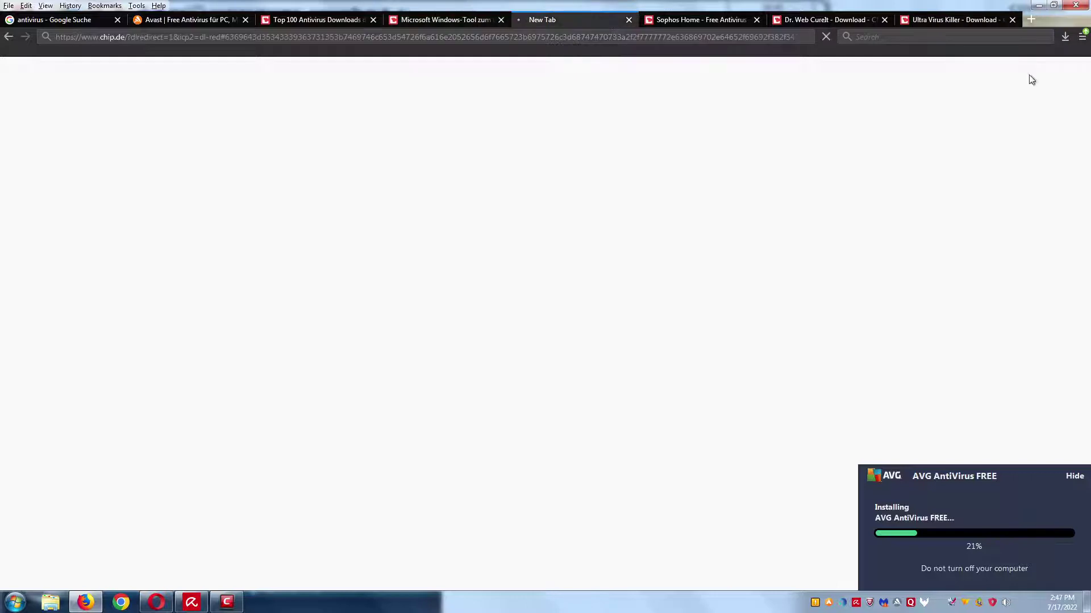
Step: Review the FREE21AV.exe entry in the full download history
click(1065, 37)
click(981, 89)
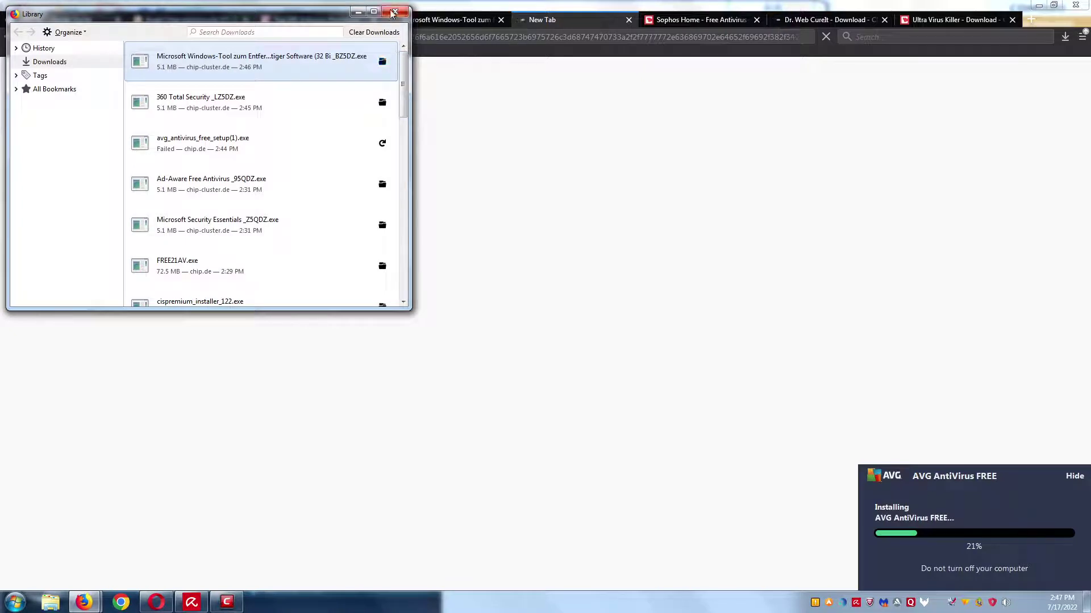
click(246, 261)
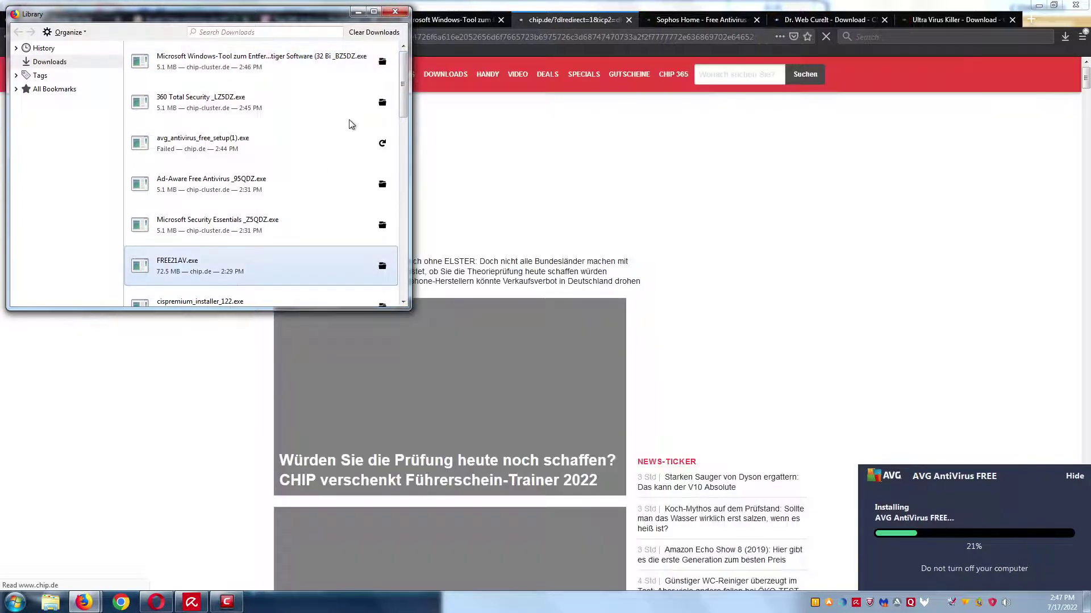
click(394, 13)
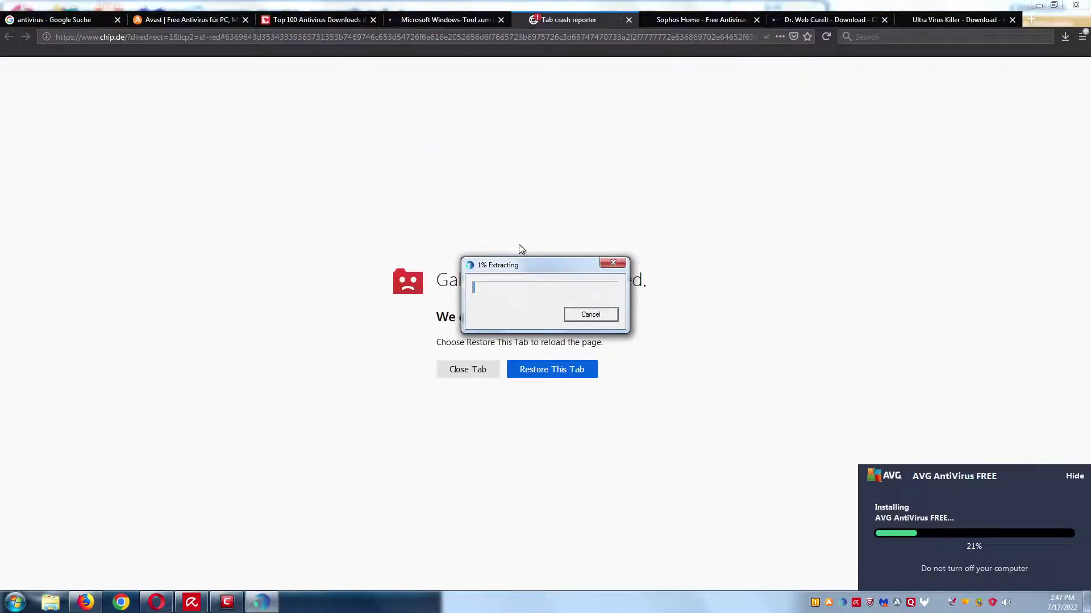
Step: Reload the crashed tab, re-save the Microsoft Windows-Tool installer, and bring up the AVG setup error
click(568, 384)
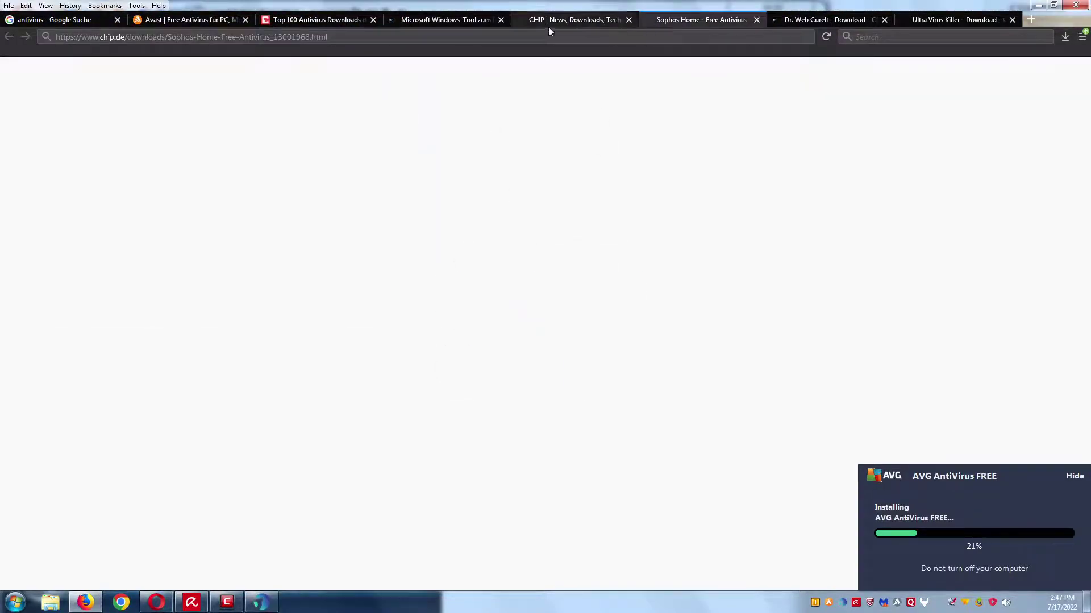
click(451, 22)
click(433, 416)
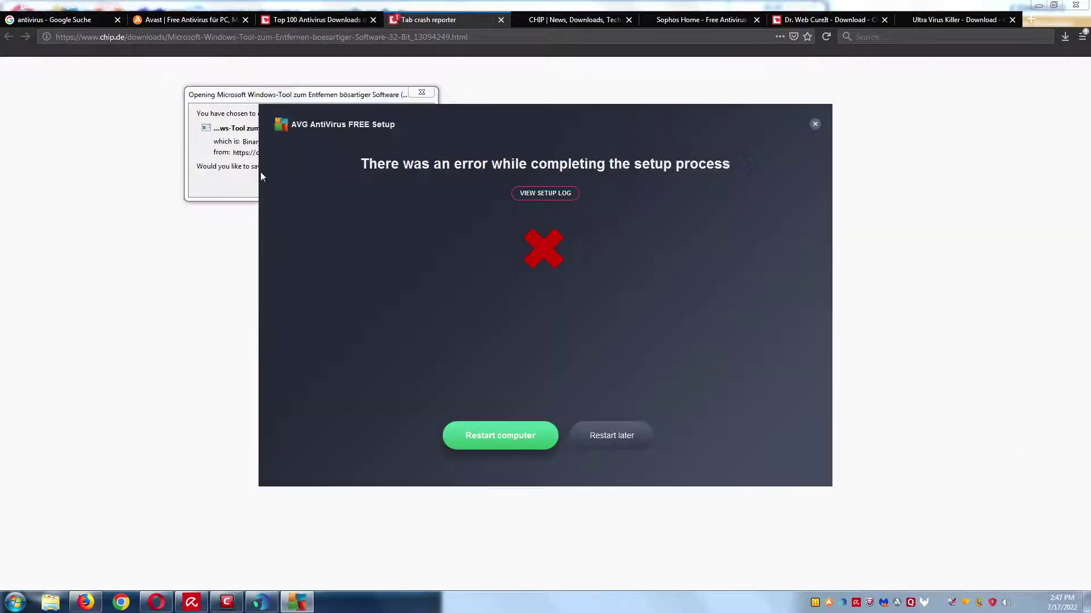
click(226, 165)
click(358, 184)
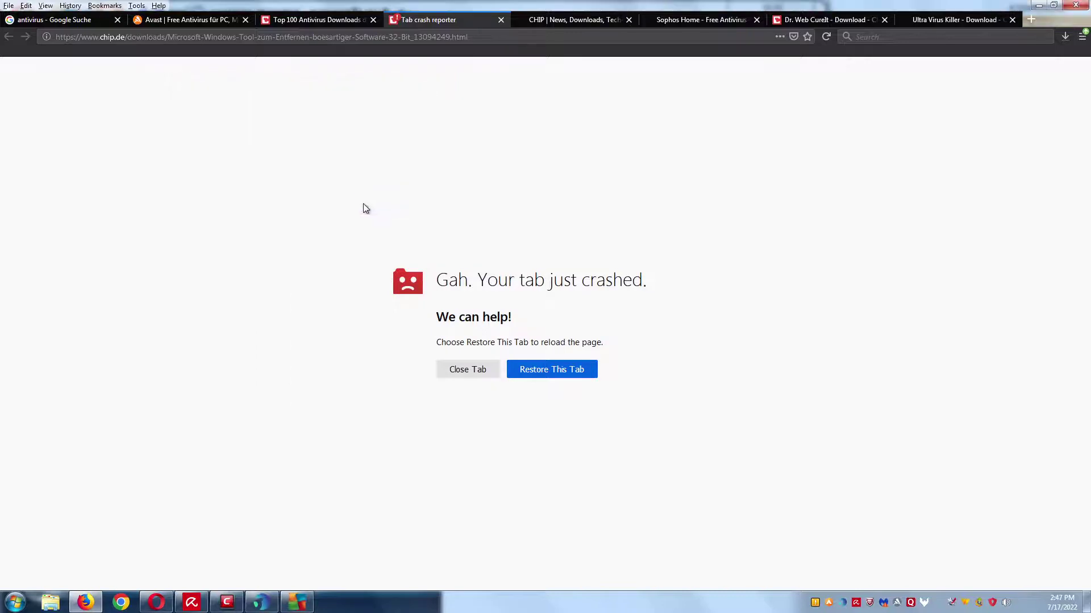
click(305, 598)
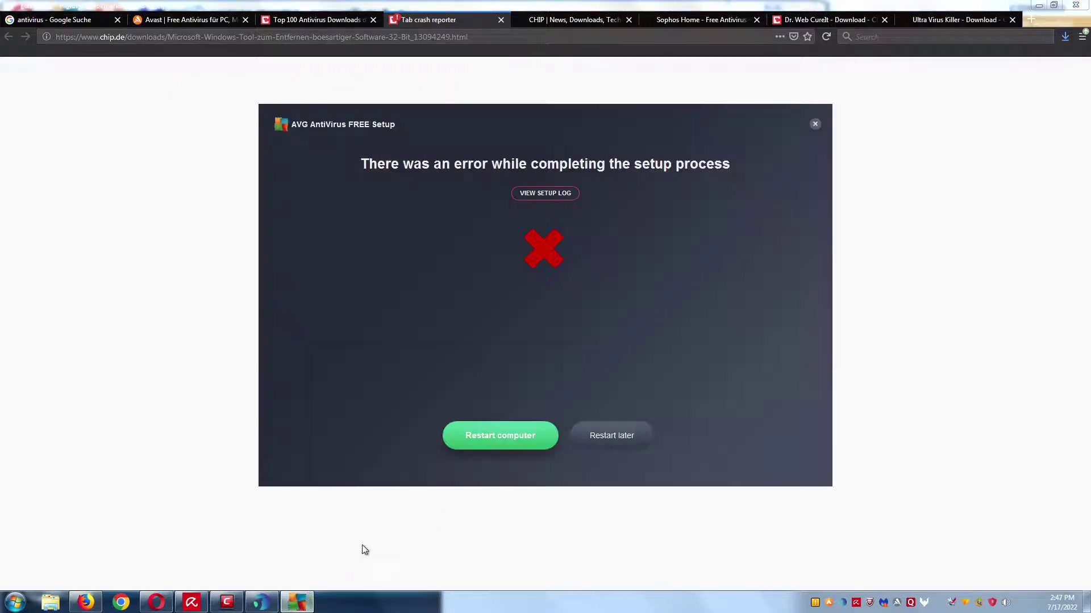